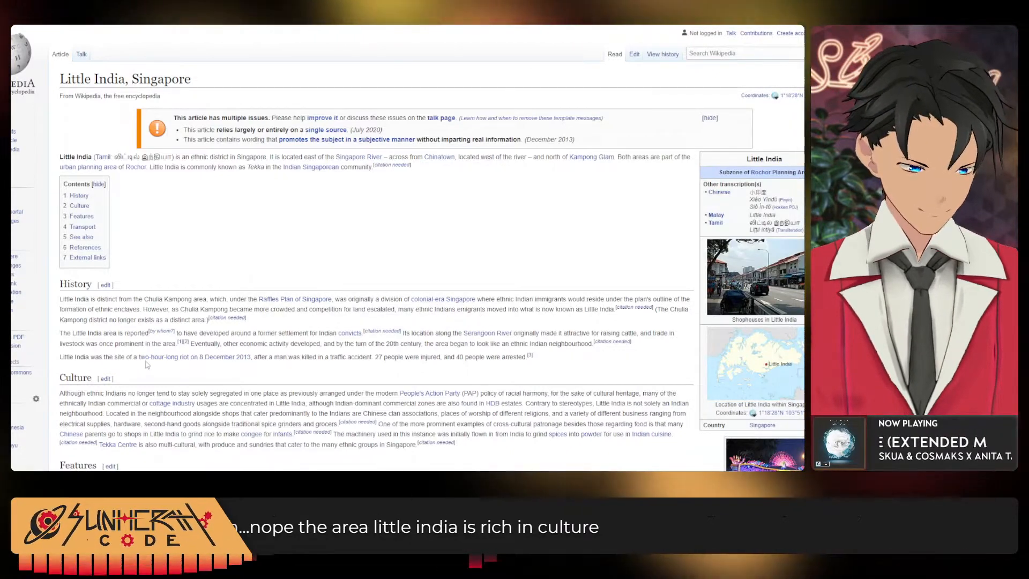
Read the History and Culture sections of the Little India, Singapore article and enlarge its shophouses photo.
{"action": "scroll", "coordinate": [124, 248], "scroll_direction": "down", "scroll_amount": 2}
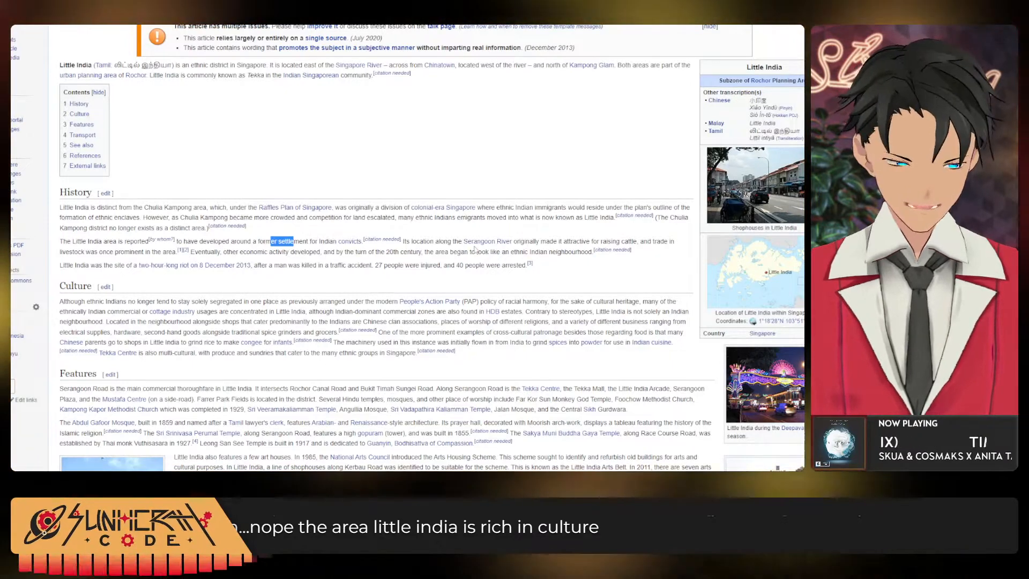
{"action": "scroll", "coordinate": [543, 233], "scroll_direction": "down", "scroll_amount": 2}
{"action": "scroll", "coordinate": [543, 233], "scroll_direction": "up", "scroll_amount": 2}
{"action": "left_click", "coordinate": [755, 185]}
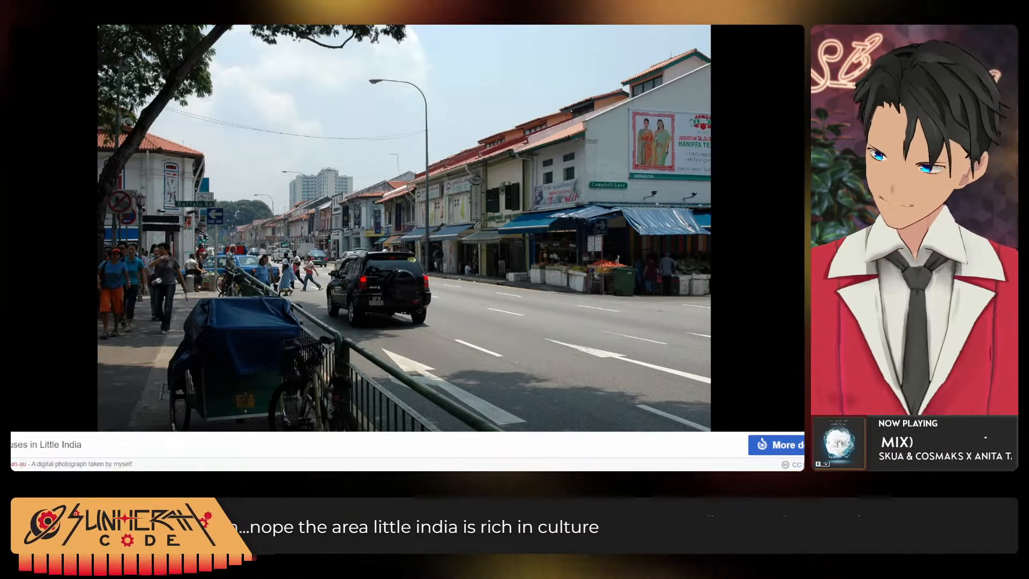
Close the enlarged photo, return to the search results and show the image results for "little india singapore".
{"action": "key", "text": "Escape"}
{"action": "key", "text": "alt+Left"}
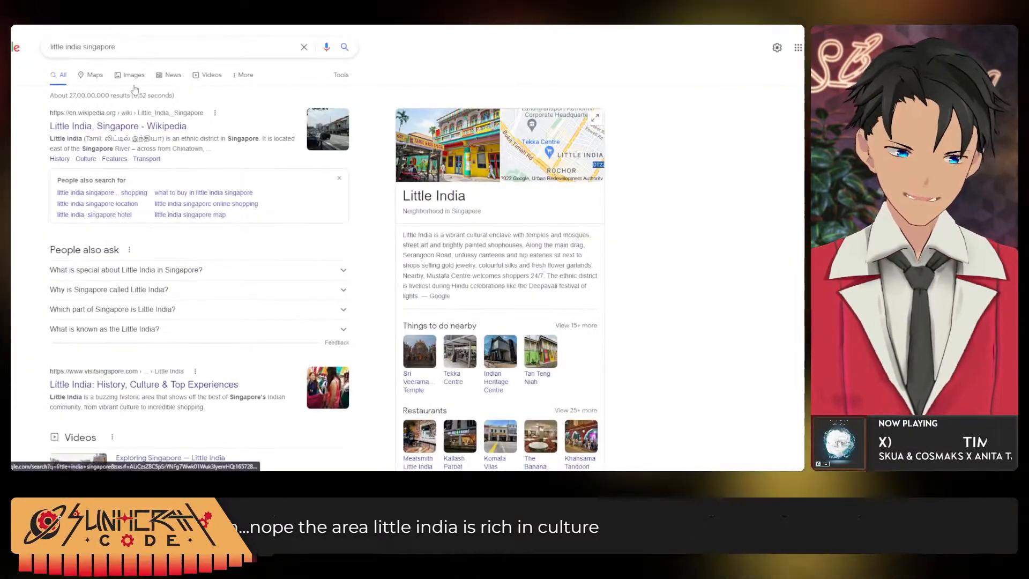
{"action": "left_click", "coordinate": [134, 76]}
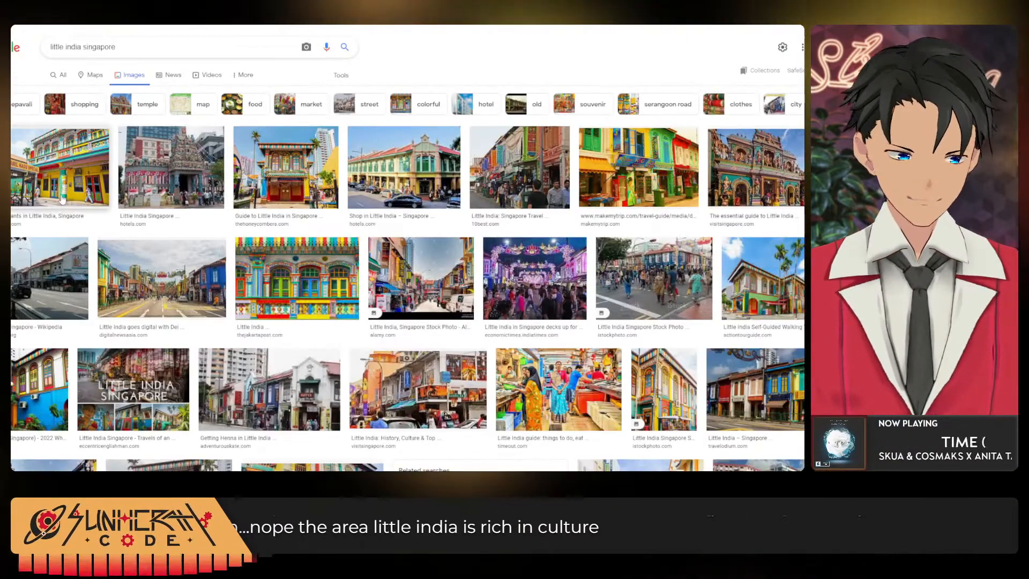
Preview the Tamil Nadu Special restaurant, Hotels.com temple and arcade, 10Best street and makemytrip shophouse images in turn.
{"action": "left_click", "coordinate": [59, 205]}
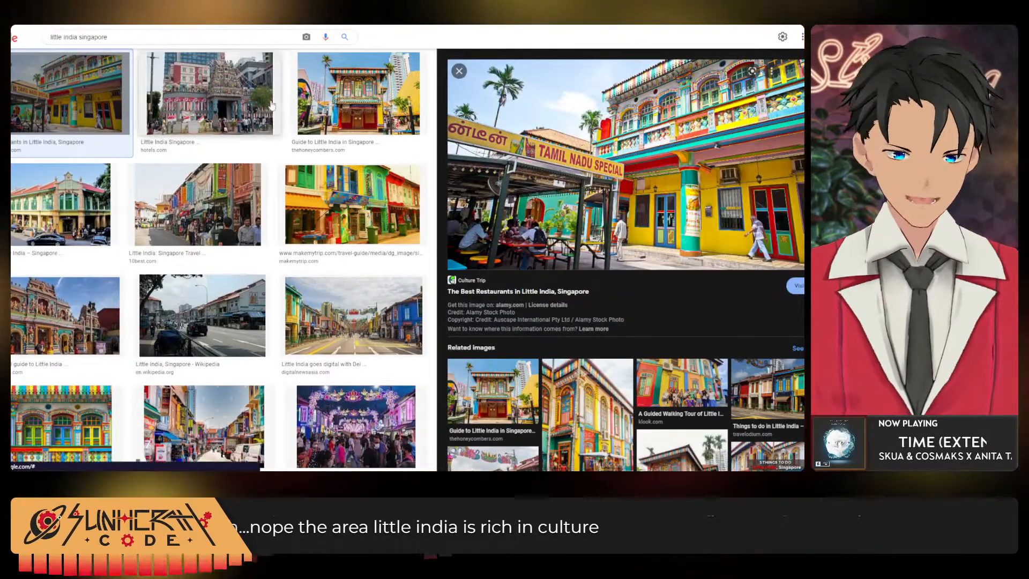
{"action": "left_click", "coordinate": [263, 99]}
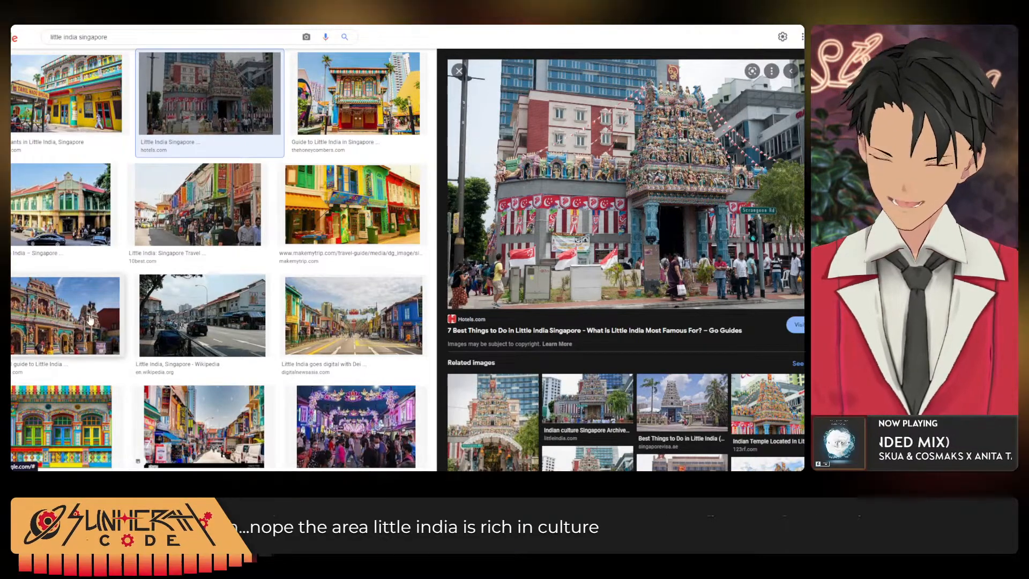
{"action": "left_click", "coordinate": [65, 214]}
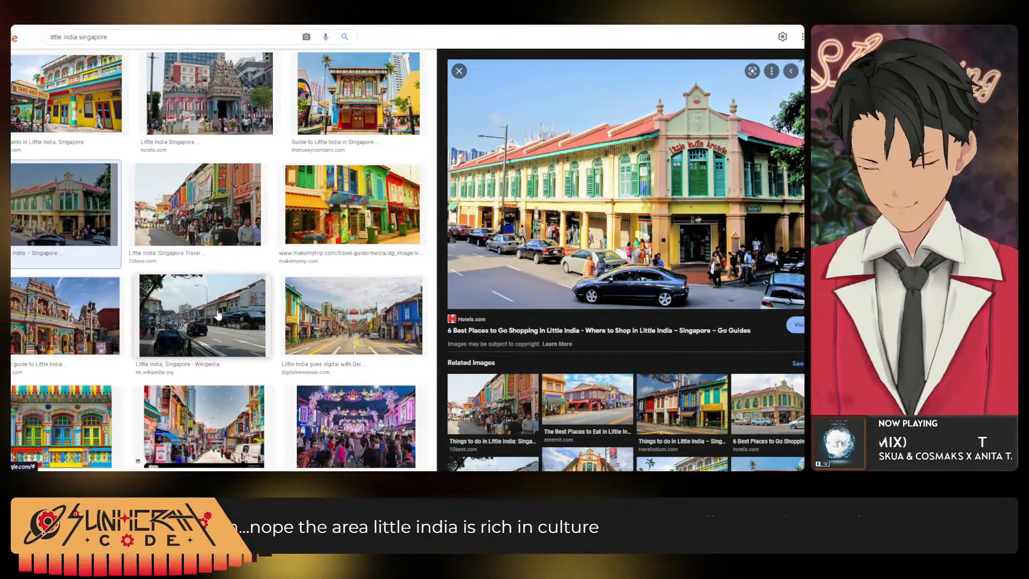
{"action": "left_click", "coordinate": [229, 221]}
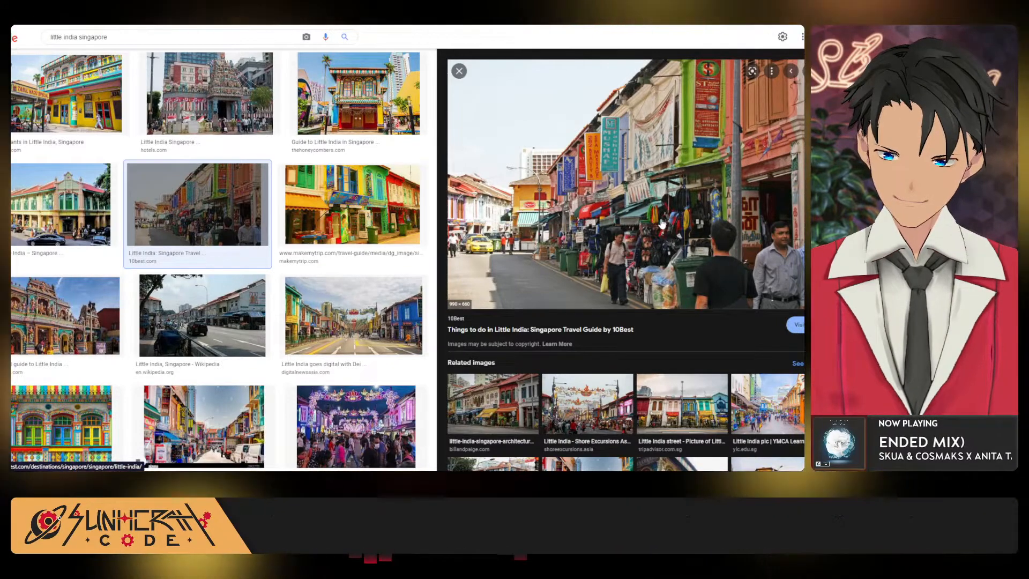
{"action": "left_click", "coordinate": [368, 238]}
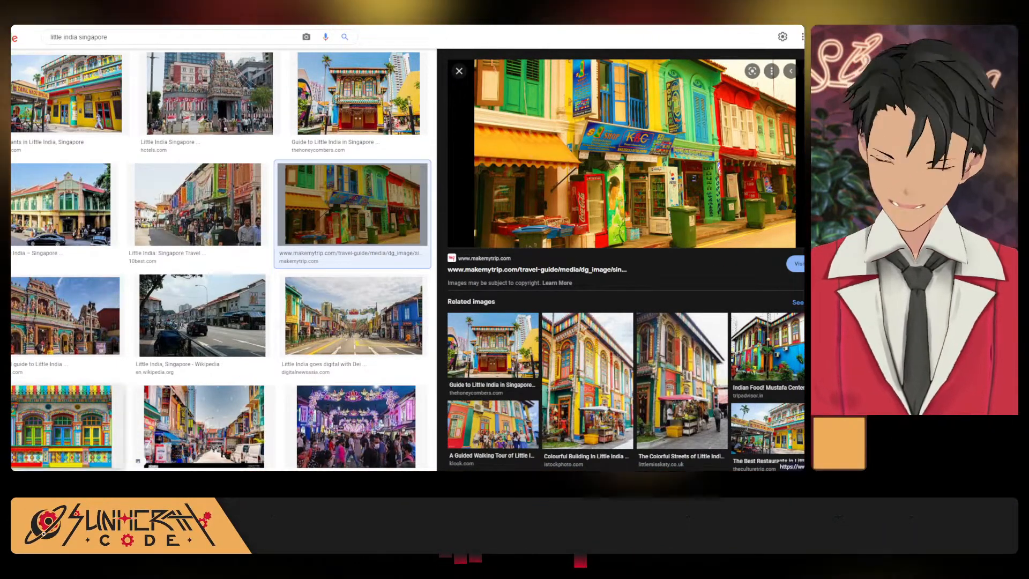
Preview the Alamy street photo and the Visit Singapore temple, then revisit the makemytrip shophouses and the Culture Trip restaurant image.
{"action": "scroll", "coordinate": [341, 241], "scroll_direction": "down", "scroll_amount": 2}
{"action": "scroll", "coordinate": [214, 258], "scroll_direction": "down", "scroll_amount": 2}
{"action": "left_click", "coordinate": [197, 264]}
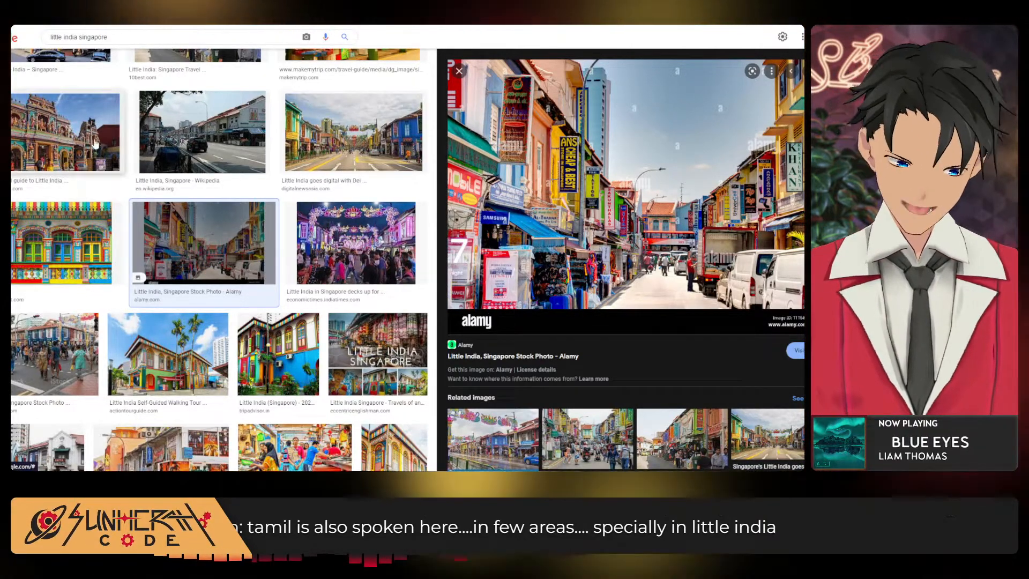
{"action": "left_click", "coordinate": [64, 134]}
{"action": "scroll", "coordinate": [387, 197], "scroll_direction": "up", "scroll_amount": 2}
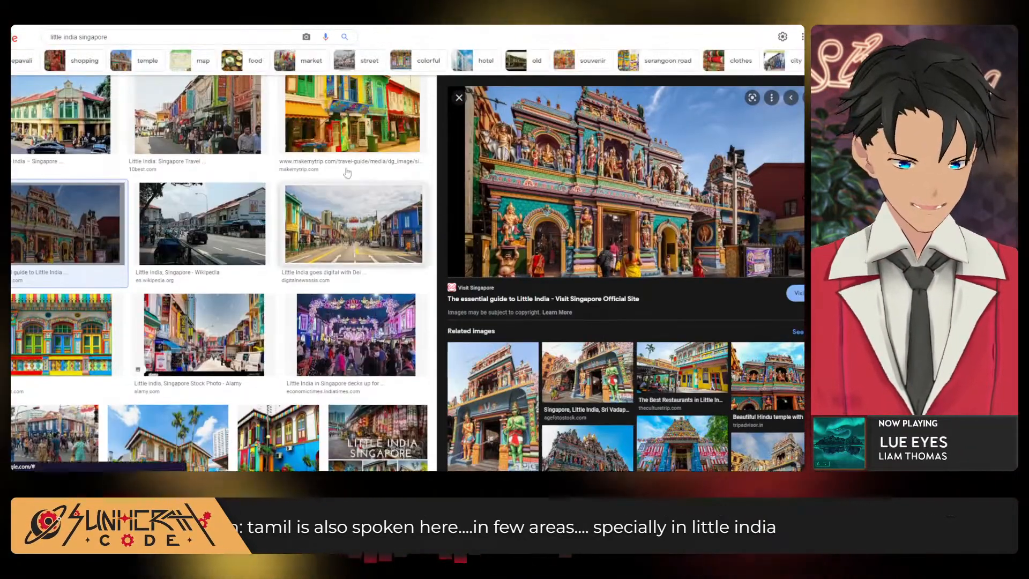
{"action": "scroll", "coordinate": [352, 161], "scroll_direction": "up", "scroll_amount": 2}
{"action": "left_click", "coordinate": [352, 203]}
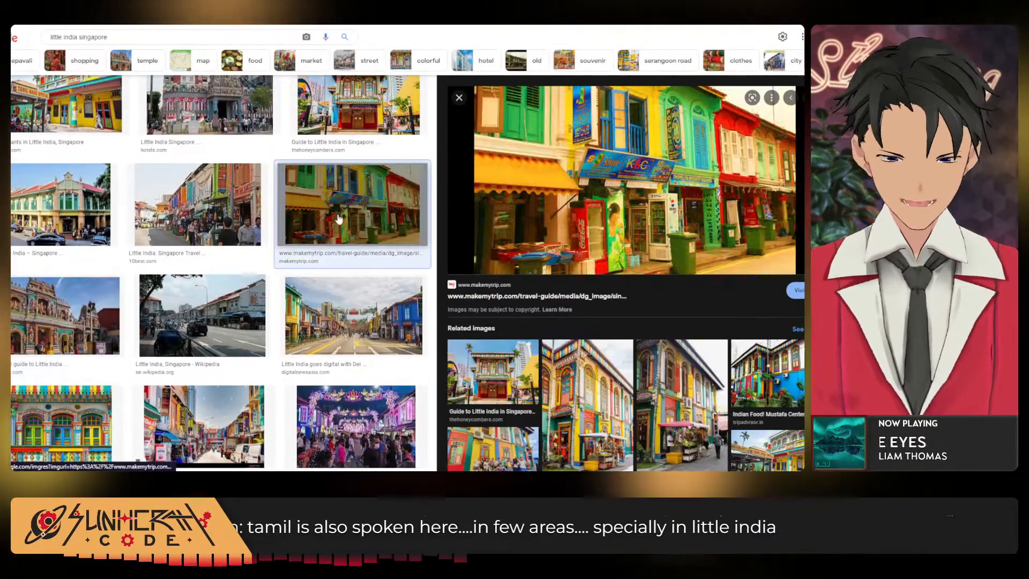
{"action": "scroll", "coordinate": [30, 215], "scroll_direction": "up", "scroll_amount": 1}
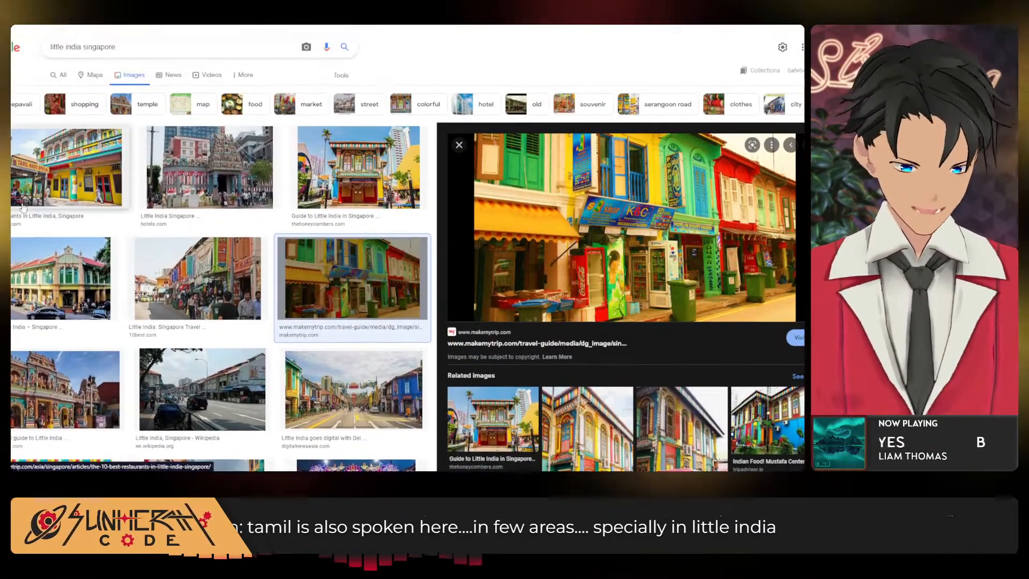
{"action": "left_click", "coordinate": [67, 167]}
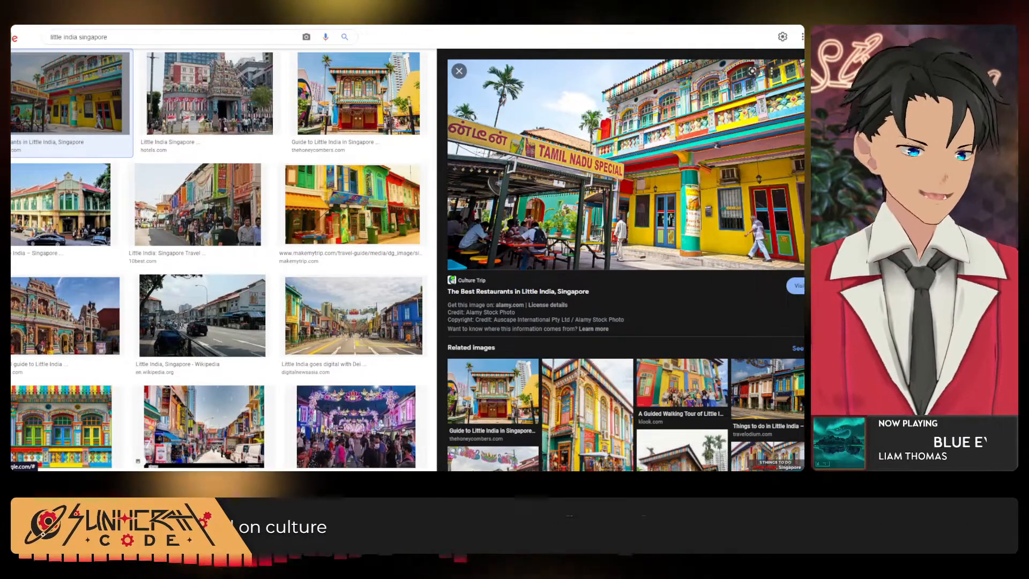
Browse further image results and preview the Hotels.com colourful house and the Culture Trip building with painted shutters.
{"action": "scroll", "coordinate": [153, 180], "scroll_direction": "down", "scroll_amount": 3}
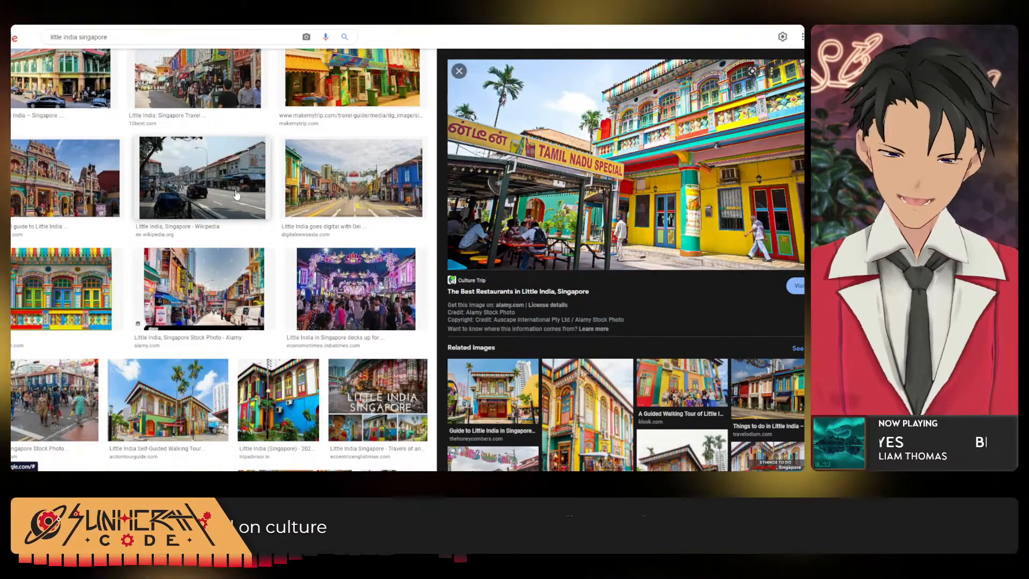
{"action": "scroll", "coordinate": [230, 273], "scroll_direction": "down", "scroll_amount": 3}
{"action": "scroll", "coordinate": [245, 298], "scroll_direction": "down", "scroll_amount": 2}
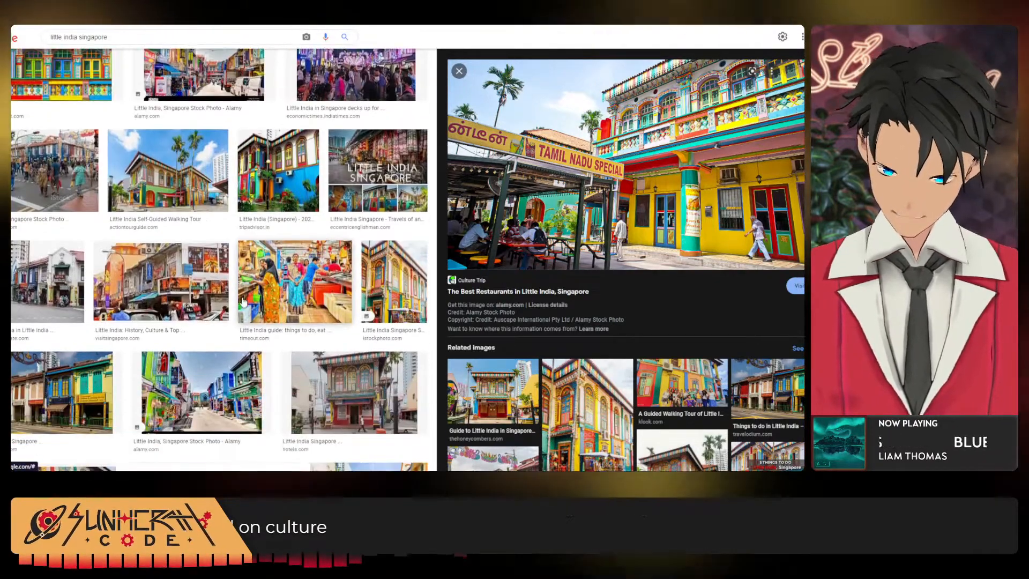
{"action": "scroll", "coordinate": [353, 306], "scroll_direction": "down", "scroll_amount": 2}
{"action": "left_click", "coordinate": [354, 306]}
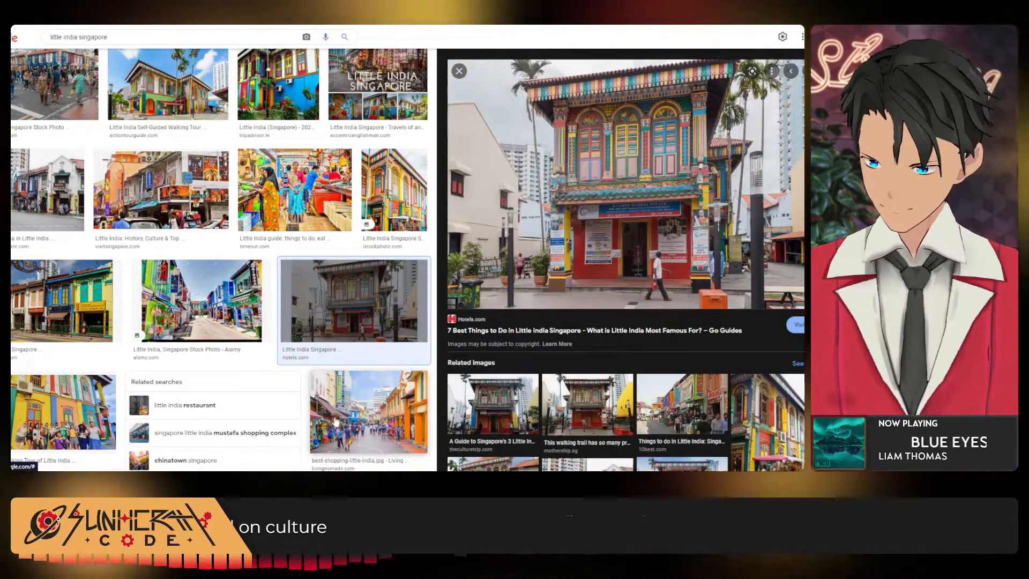
{"action": "scroll", "coordinate": [389, 435], "scroll_direction": "down", "scroll_amount": 3}
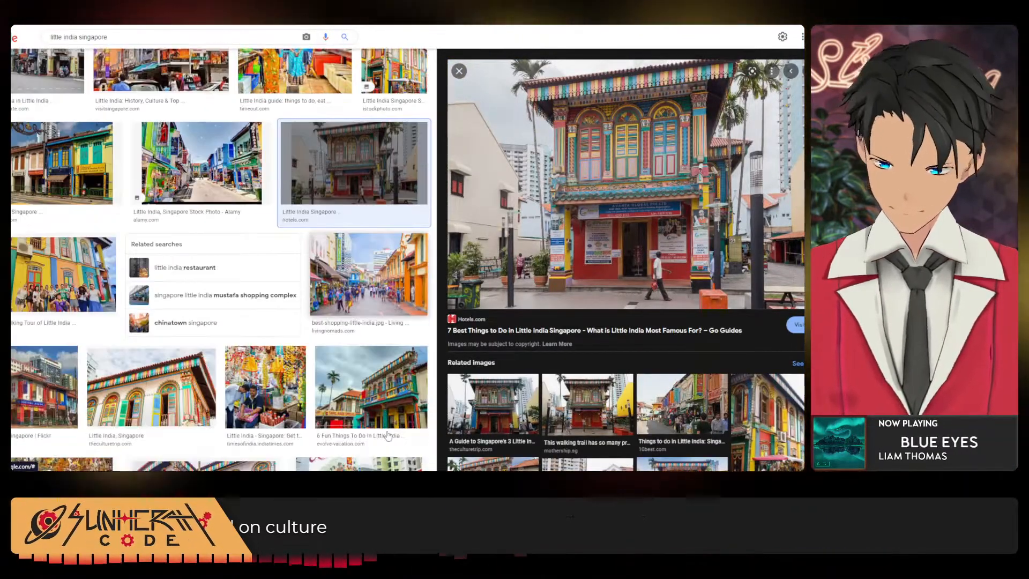
{"action": "left_click", "coordinate": [133, 399]}
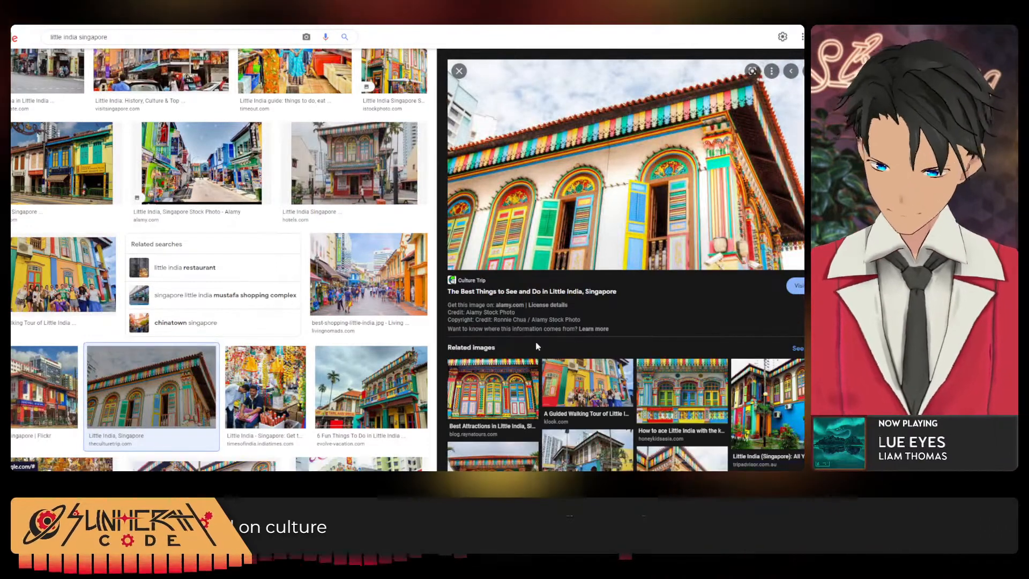
Preview the Evolve Vacation image of colourful buildings and the Expedia image of the crowded decorated market.
{"action": "scroll", "coordinate": [533, 341], "scroll_direction": "down", "scroll_amount": 1}
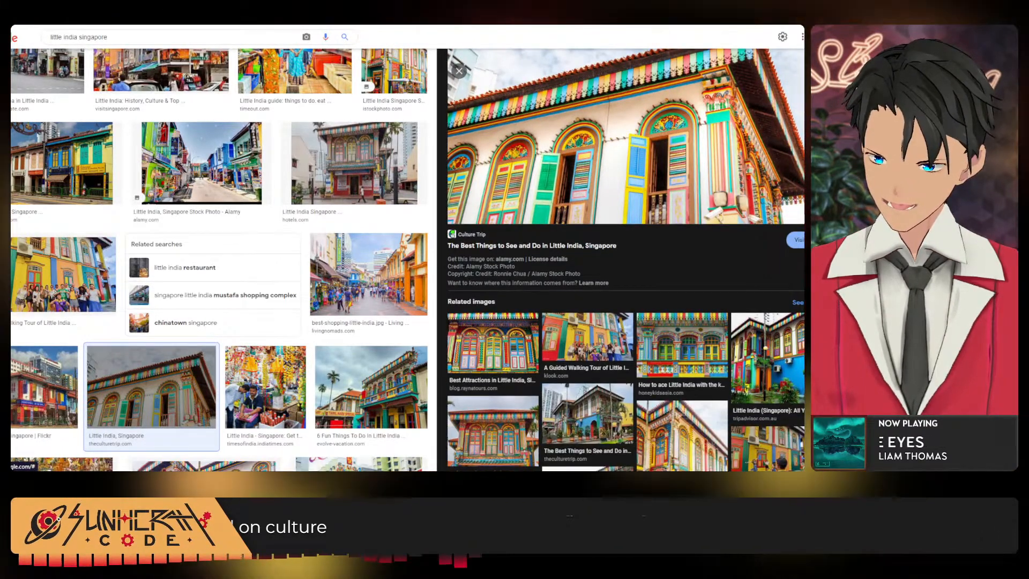
{"action": "scroll", "coordinate": [59, 334], "scroll_direction": "down", "scroll_amount": 2}
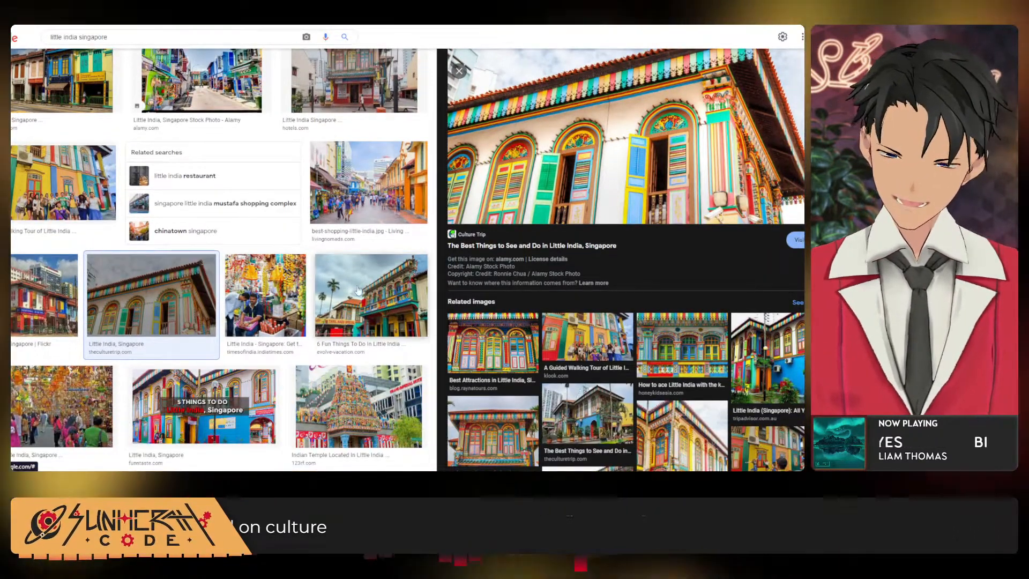
{"action": "left_click", "coordinate": [380, 303]}
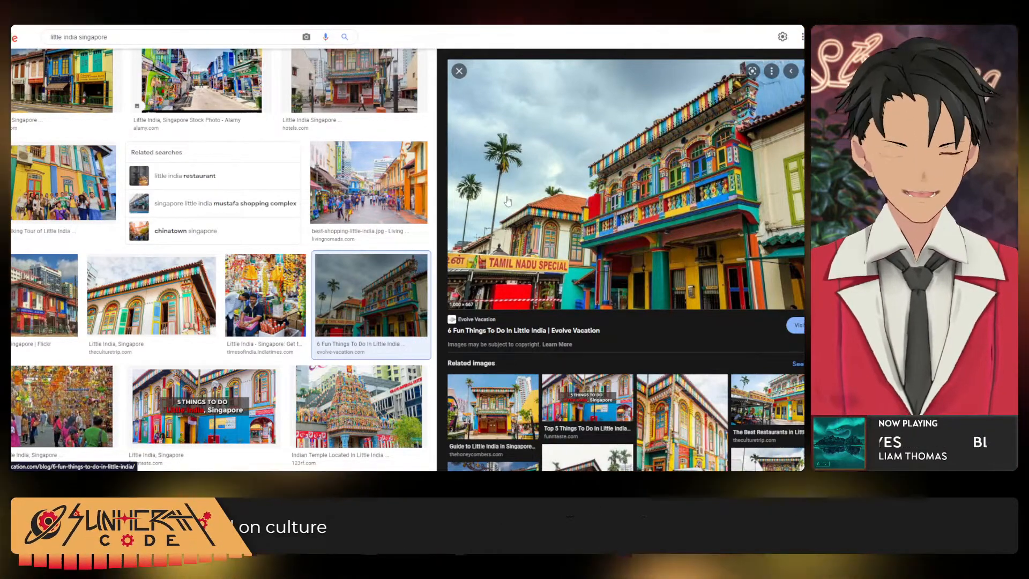
{"action": "scroll", "coordinate": [53, 263], "scroll_direction": "down", "scroll_amount": 3}
{"action": "left_click", "coordinate": [50, 263]}
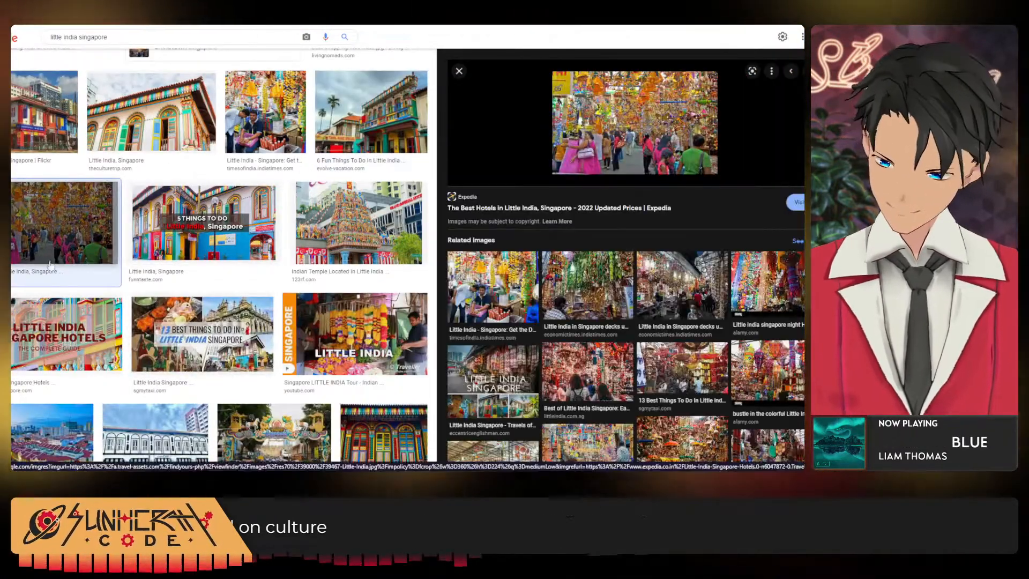
Preview the night street light images from MakeMyTrip (Little India & Mustafa Centre) and Tour My India.
{"action": "scroll", "coordinate": [199, 369], "scroll_direction": "down", "scroll_amount": 2}
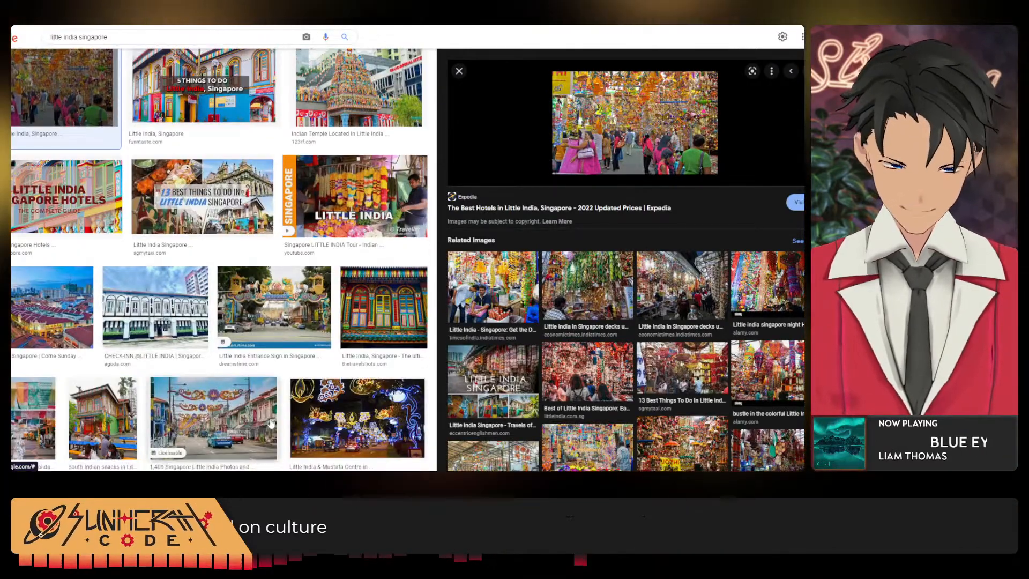
{"action": "left_click", "coordinate": [409, 336]}
{"action": "scroll", "coordinate": [409, 336], "scroll_direction": "down", "scroll_amount": 2}
{"action": "left_click", "coordinate": [409, 332]}
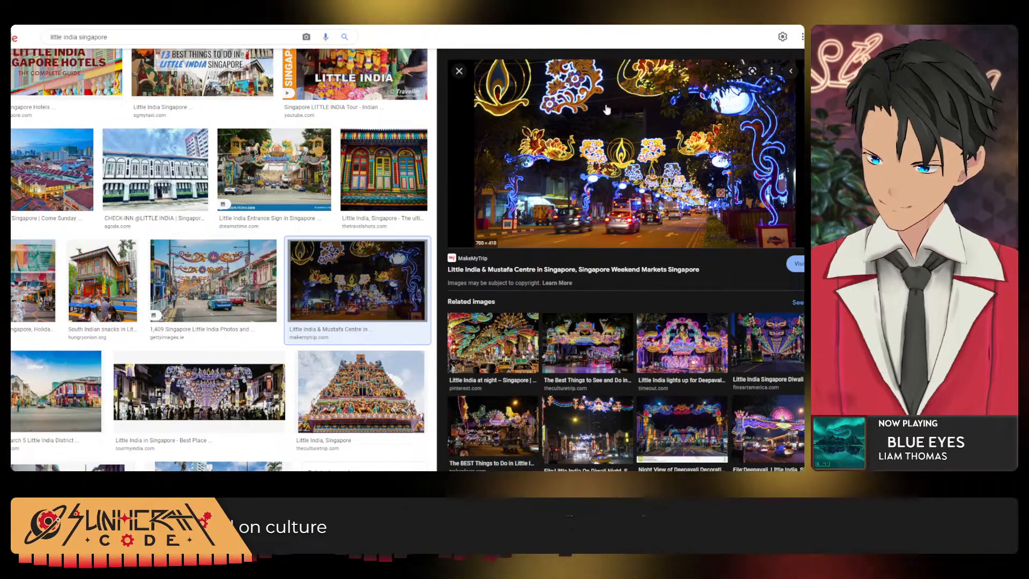
{"action": "scroll", "coordinate": [287, 306], "scroll_direction": "down", "scroll_amount": 3}
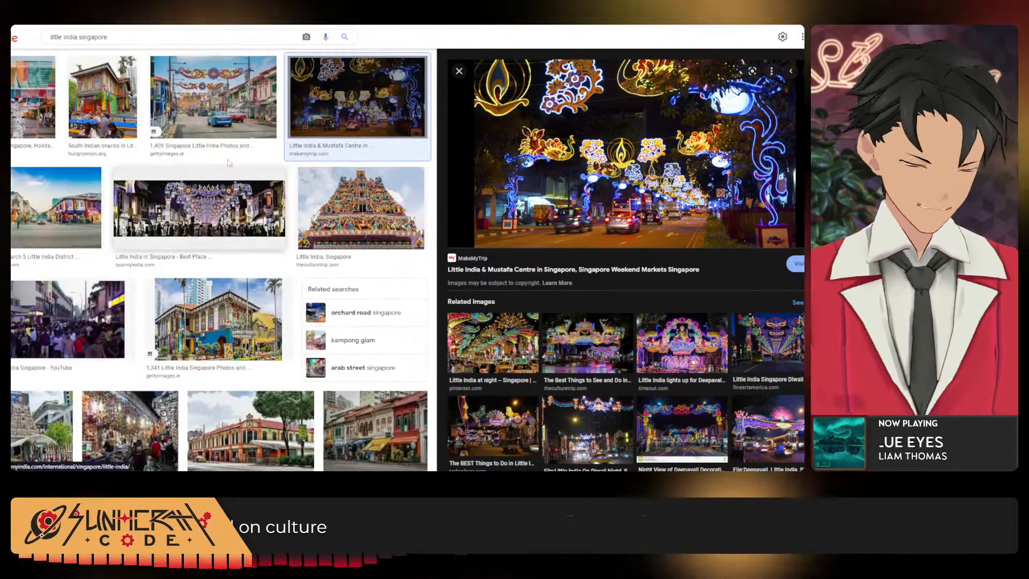
{"action": "left_click", "coordinate": [210, 221]}
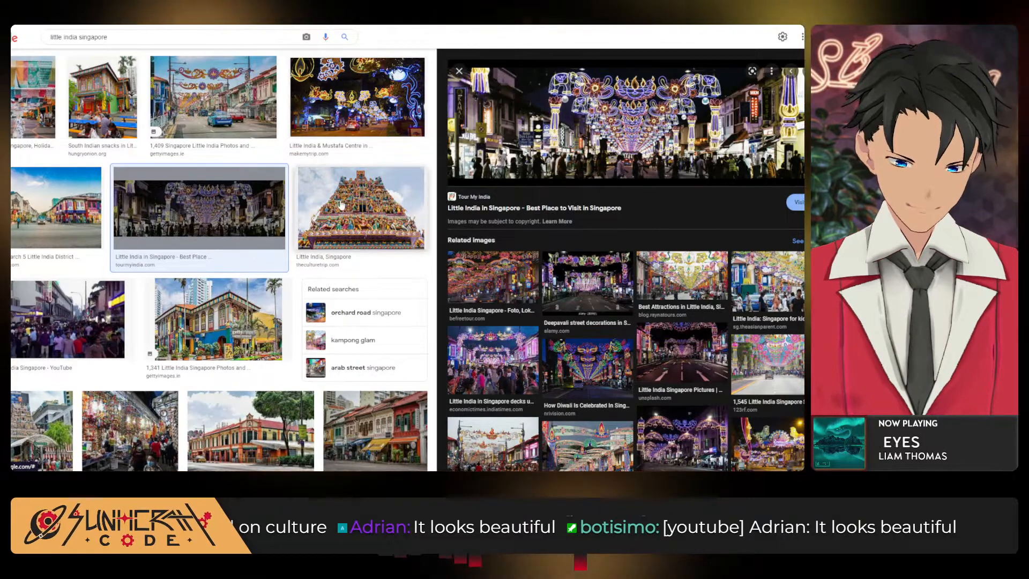
Look over the related images and related searches for the Tour My India night lights photo.
{"action": "scroll", "coordinate": [338, 208], "scroll_direction": "down", "scroll_amount": 2}
{"action": "scroll", "coordinate": [397, 212], "scroll_direction": "up", "scroll_amount": 2}
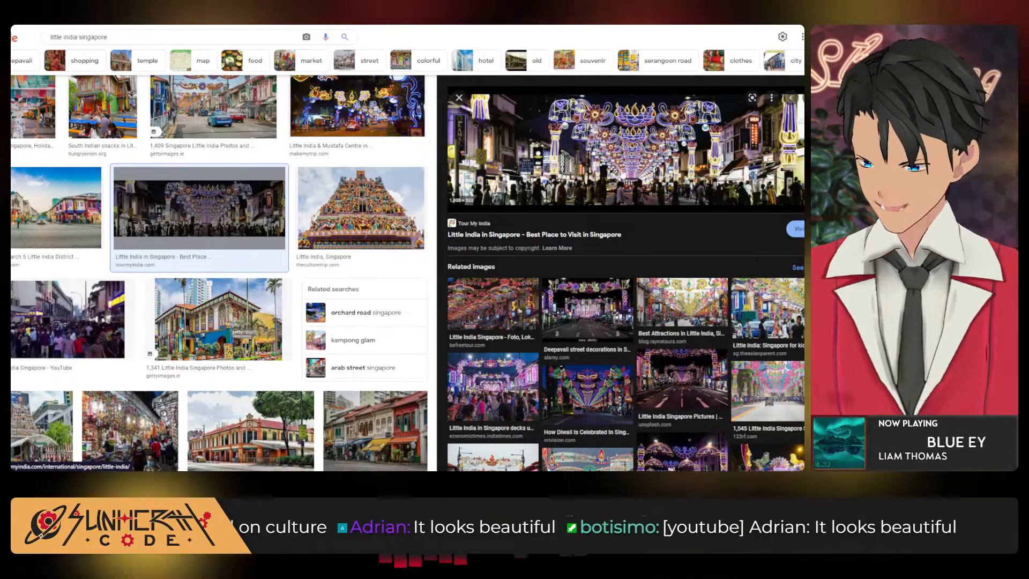
{"action": "scroll", "coordinate": [750, 158], "scroll_direction": "down", "scroll_amount": 2}
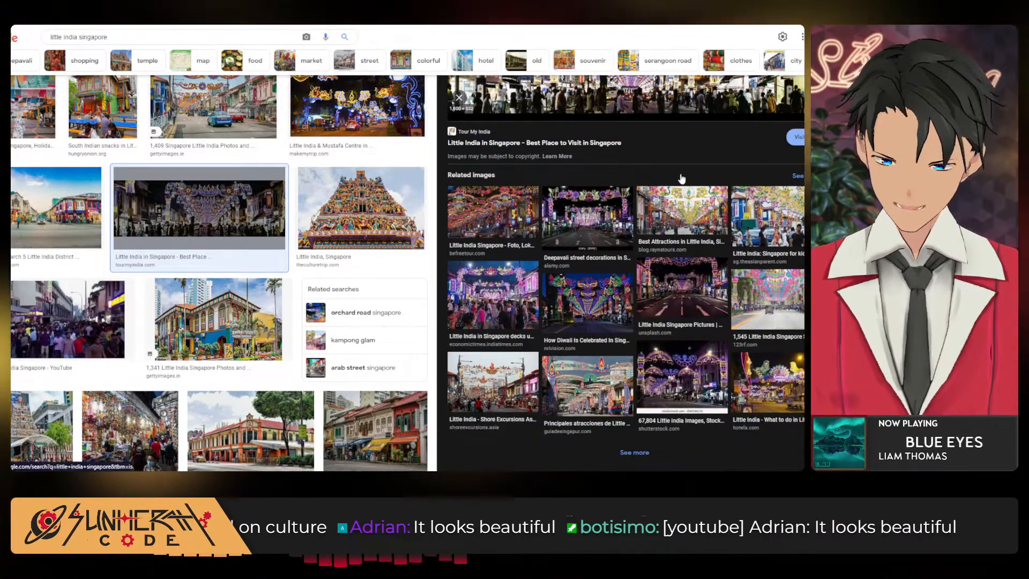
{"action": "scroll", "coordinate": [681, 149], "scroll_direction": "down", "scroll_amount": 3}
{"action": "scroll", "coordinate": [249, 310], "scroll_direction": "down", "scroll_amount": 3}
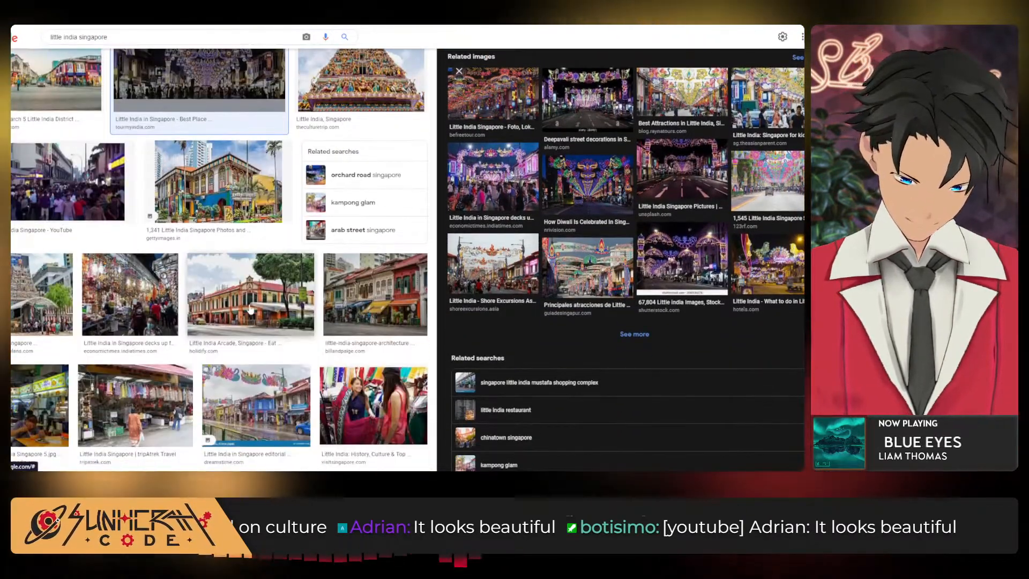
Preview the Holidify Little India Arcade image and the Site Visits back alley image, and browse the results below them.
{"action": "left_click", "coordinate": [244, 310]}
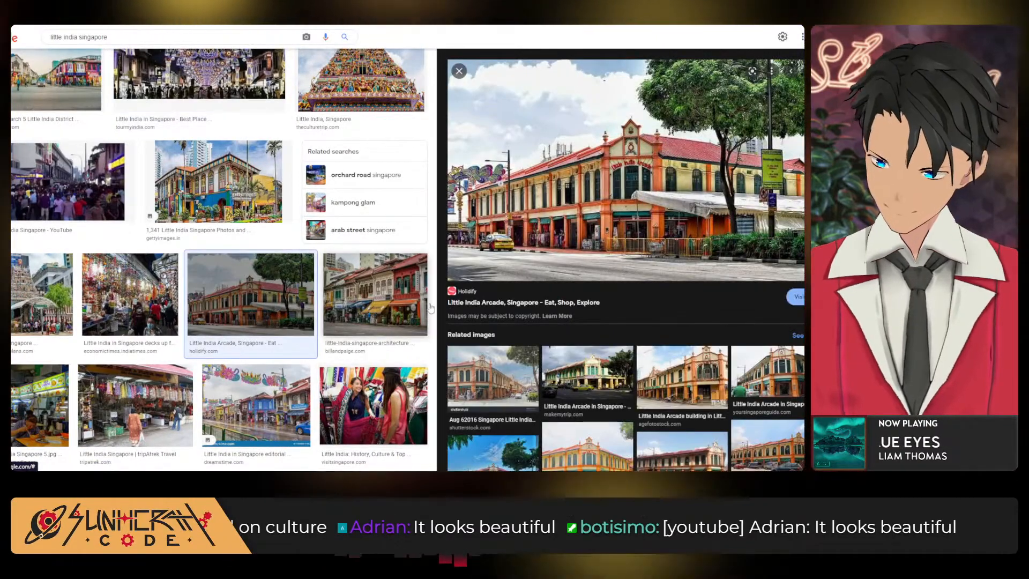
{"action": "scroll", "coordinate": [349, 347], "scroll_direction": "down", "scroll_amount": 2}
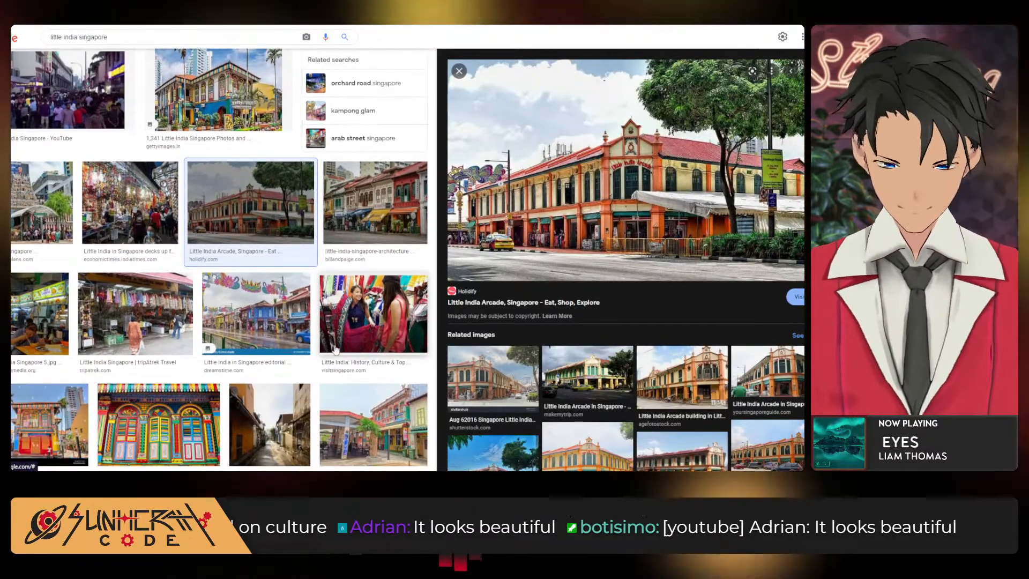
{"action": "scroll", "coordinate": [337, 350], "scroll_direction": "down", "scroll_amount": 5}
{"action": "left_click", "coordinate": [264, 222]}
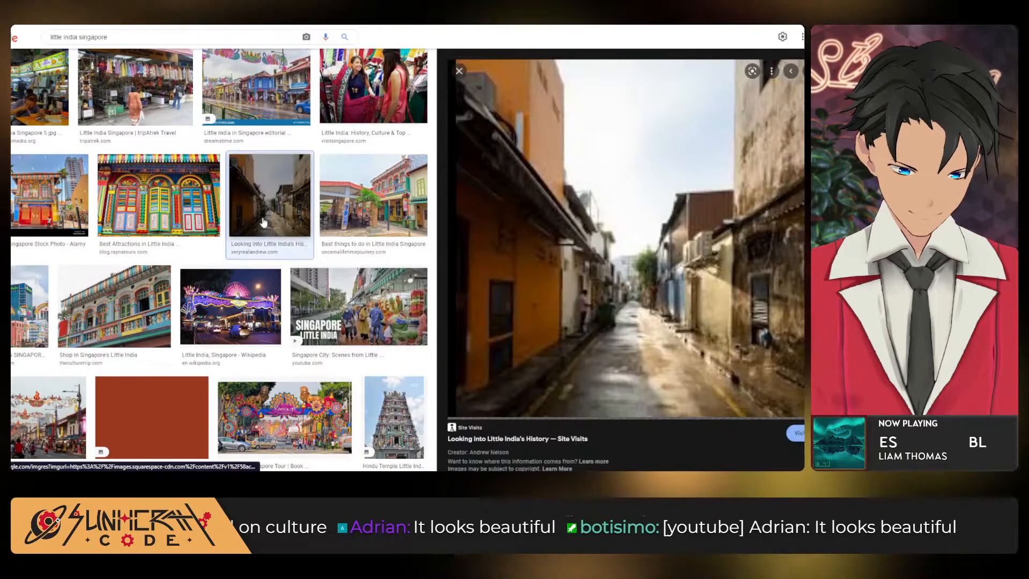
{"action": "scroll", "coordinate": [261, 222], "scroll_direction": "down", "scroll_amount": 1}
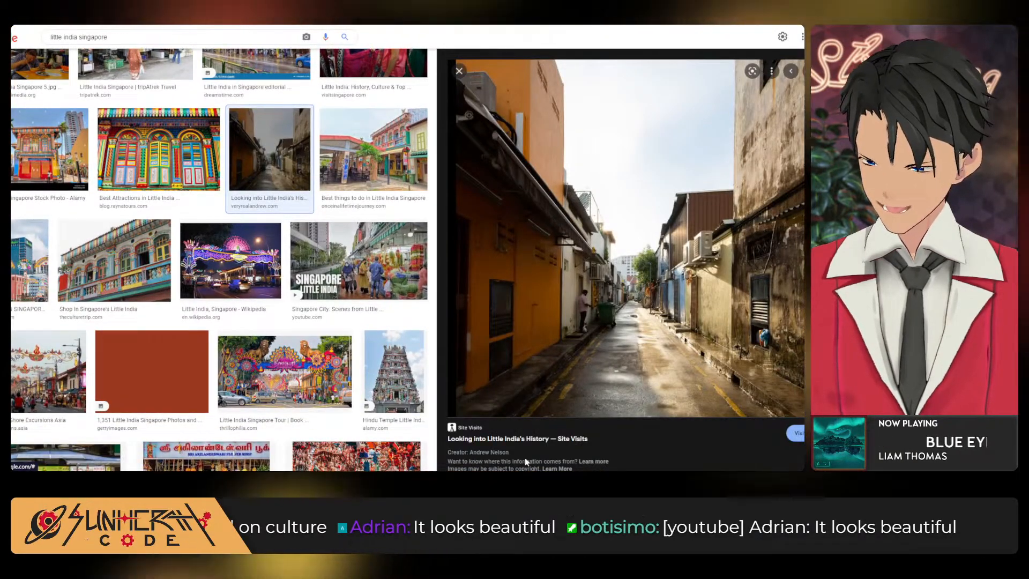
{"action": "scroll", "coordinate": [125, 341], "scroll_direction": "down", "scroll_amount": 4}
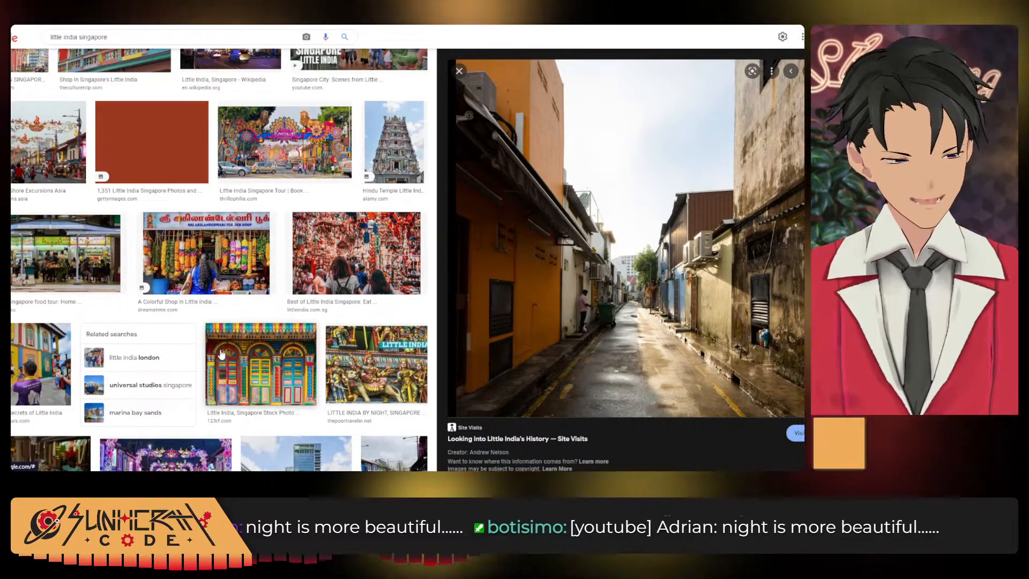
Preview the Holiday Inn Singapore Little India hotel image and the Rayna Tours Blog image of the decorated street.
{"action": "scroll", "coordinate": [252, 356], "scroll_direction": "down", "scroll_amount": 5}
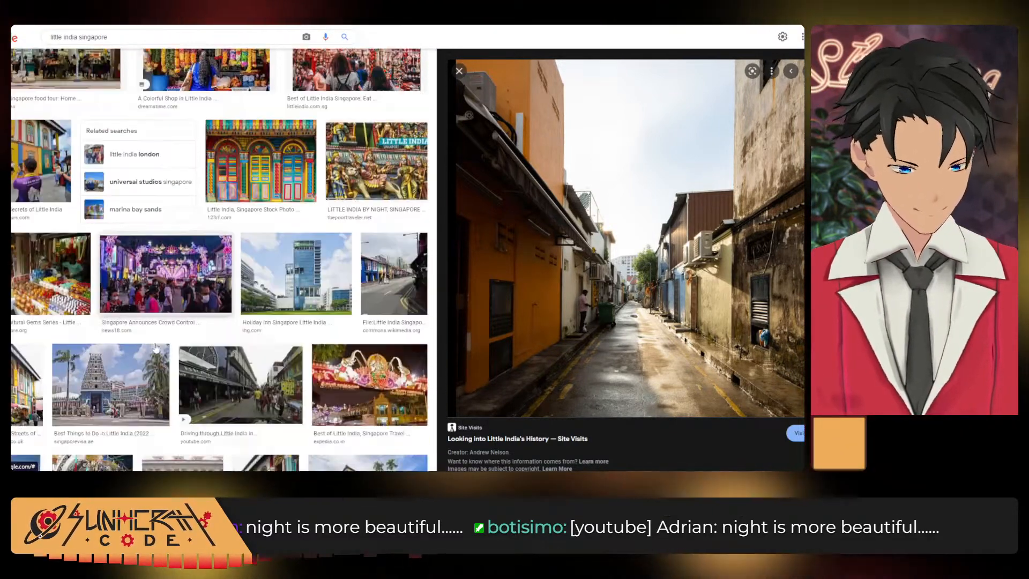
{"action": "left_click", "coordinate": [290, 218]}
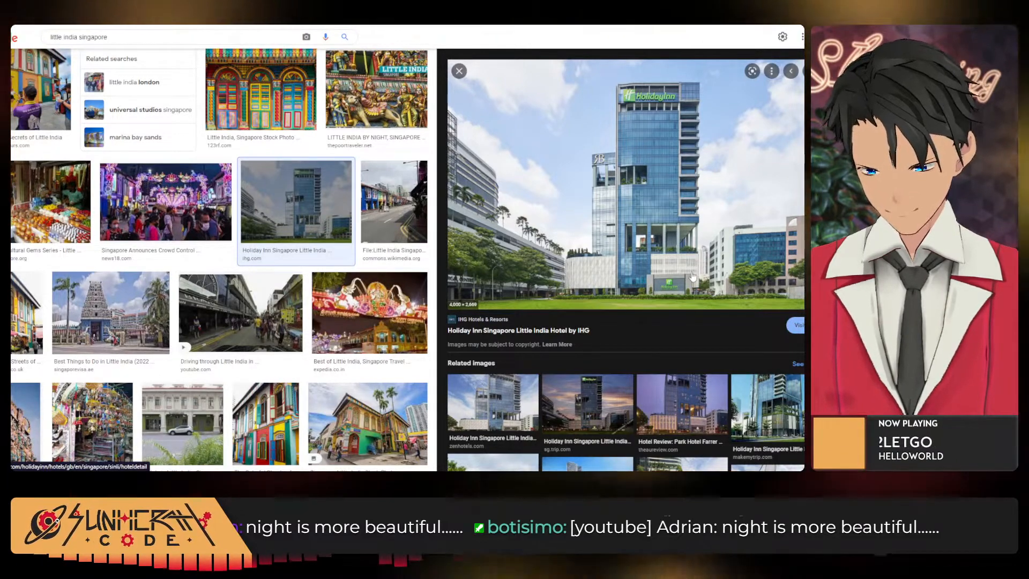
{"action": "scroll", "coordinate": [235, 364], "scroll_direction": "down", "scroll_amount": 5}
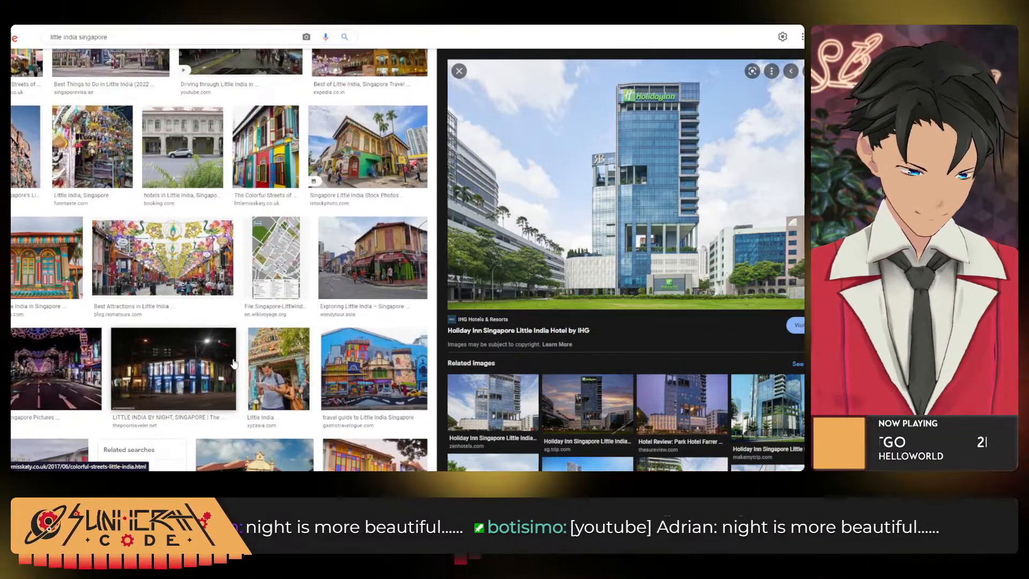
{"action": "scroll", "coordinate": [234, 364], "scroll_direction": "down", "scroll_amount": 2}
{"action": "left_click", "coordinate": [162, 167]}
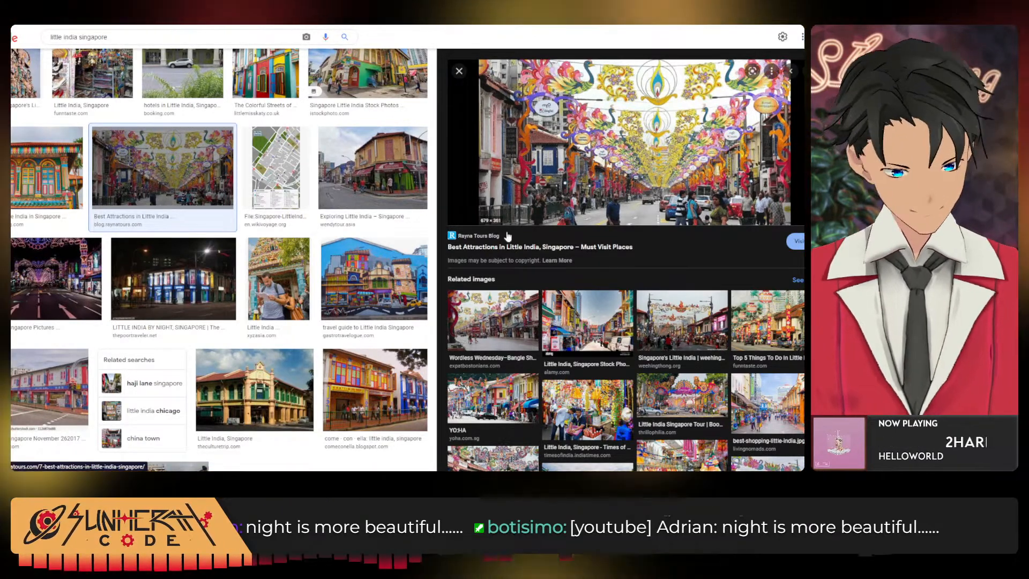
Preview the come-con-ella image of the yellow pawnshop building and the Roots.sg image of the precinct's red rooftops.
{"action": "scroll", "coordinate": [289, 301], "scroll_direction": "down", "scroll_amount": 4}
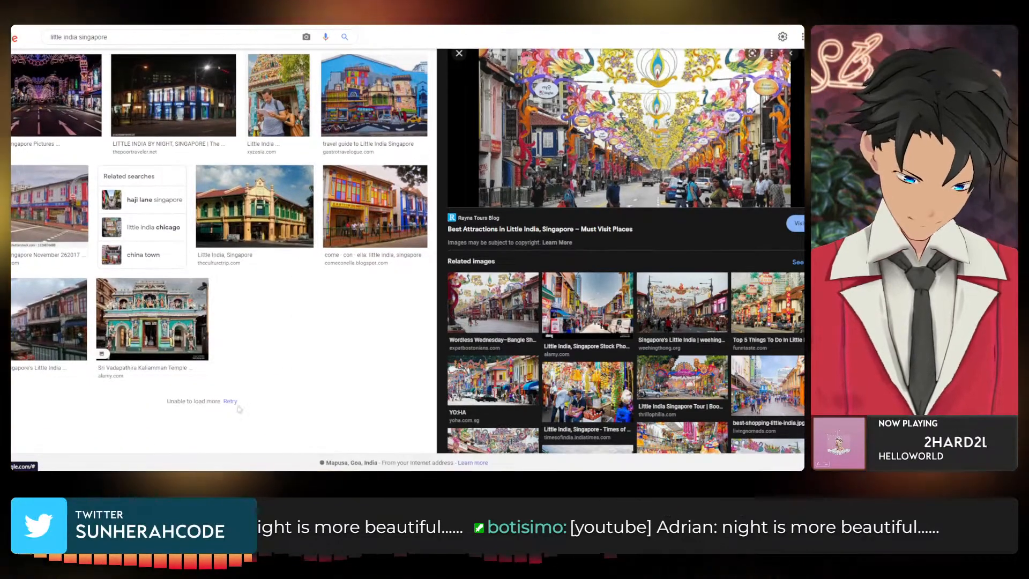
{"action": "left_click", "coordinate": [375, 214]}
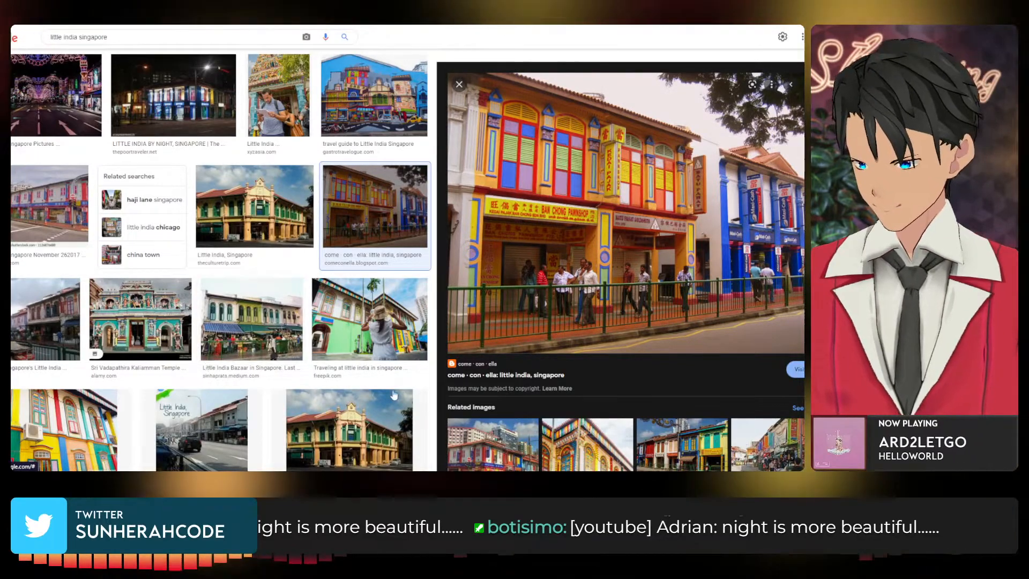
{"action": "scroll", "coordinate": [169, 390], "scroll_direction": "down", "scroll_amount": 6}
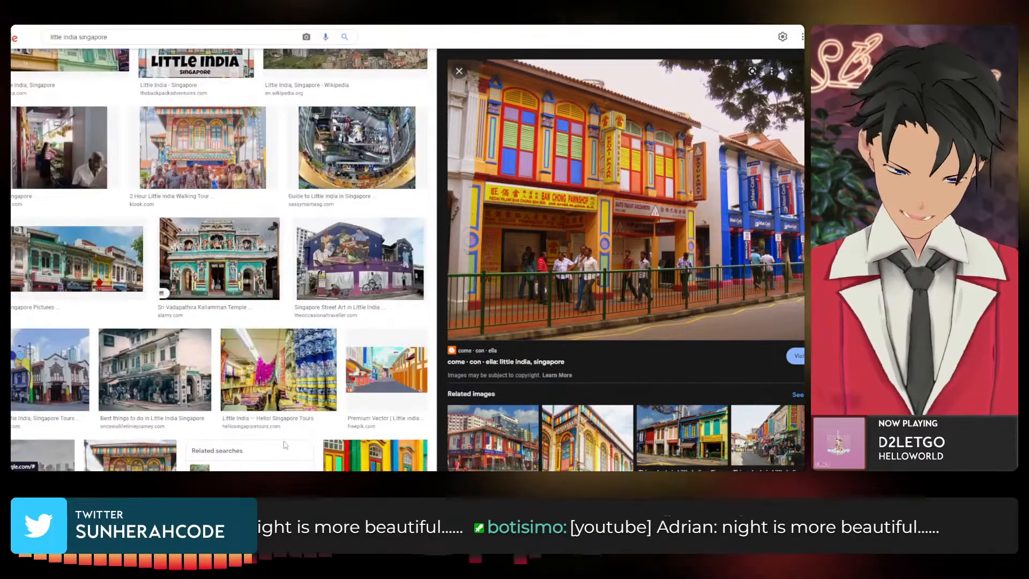
{"action": "scroll", "coordinate": [261, 462], "scroll_direction": "down", "scroll_amount": 2}
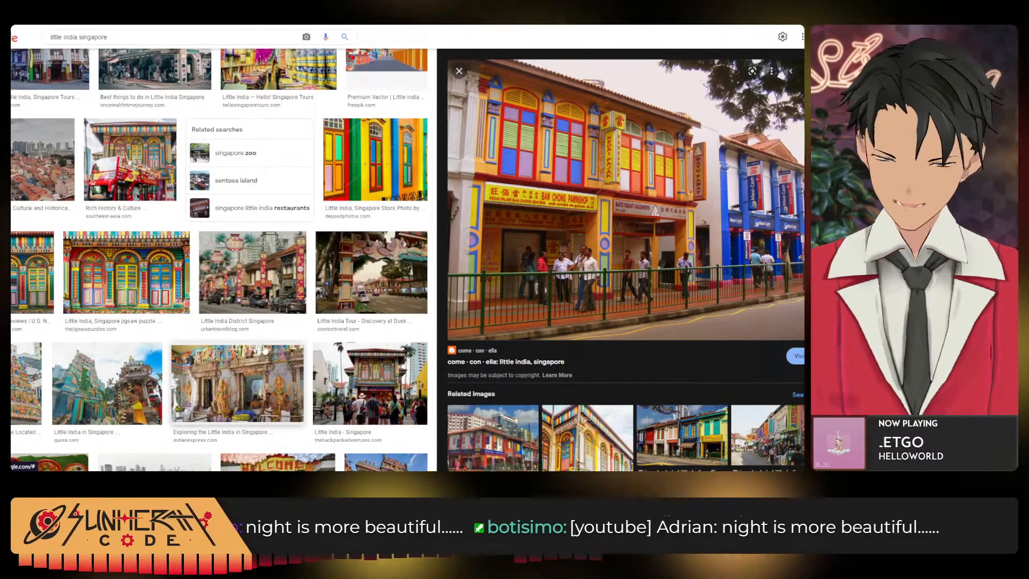
{"action": "scroll", "coordinate": [79, 345], "scroll_direction": "up", "scroll_amount": 3}
{"action": "left_click", "coordinate": [78, 345]}
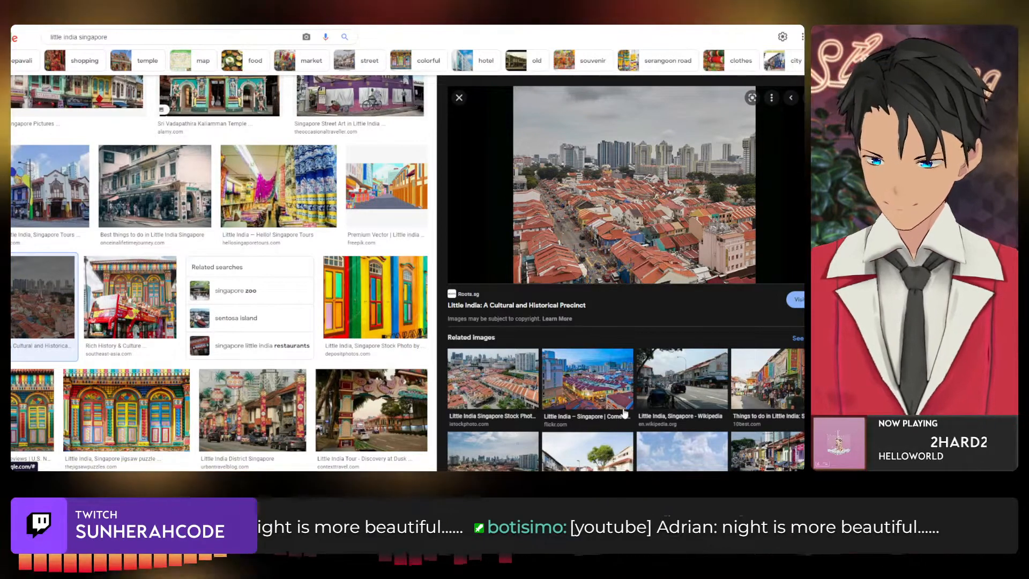
Preview the Hello! Singapore Tours fabric shop image and The Travel Mark image of the Chinatown shopping street.
{"action": "left_click", "coordinate": [279, 190]}
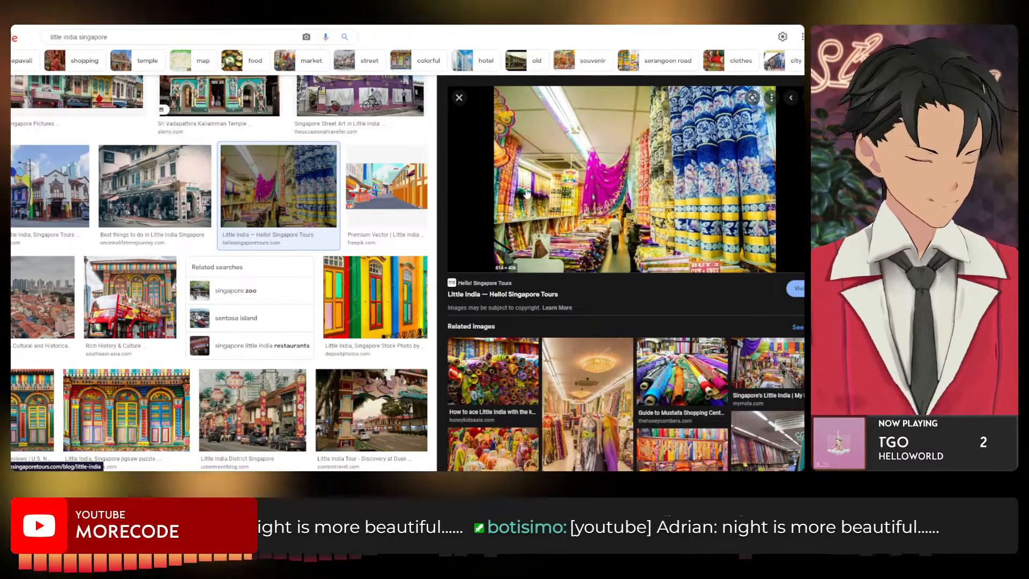
{"action": "scroll", "coordinate": [387, 237], "scroll_direction": "down", "scroll_amount": 10}
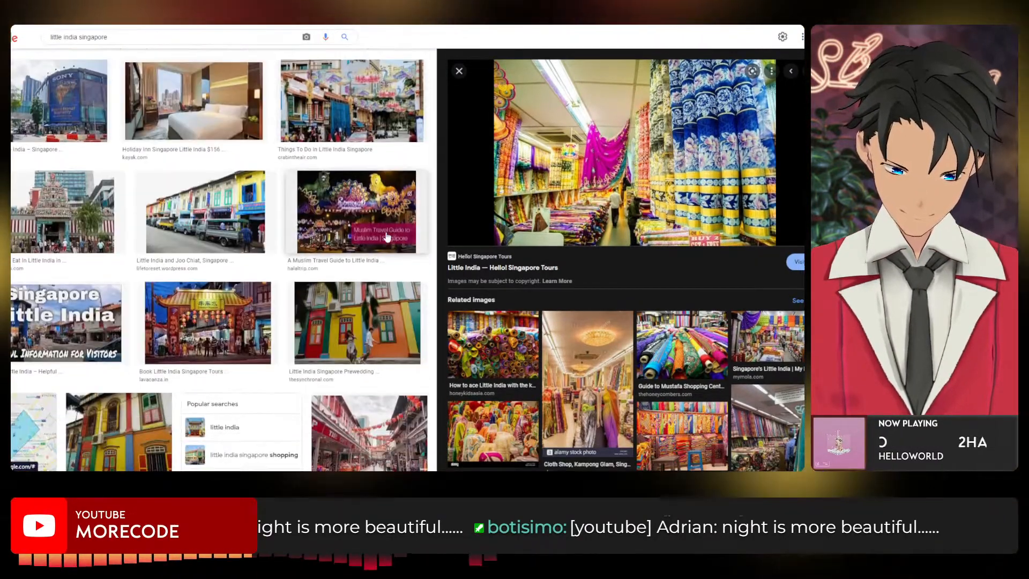
{"action": "scroll", "coordinate": [387, 236], "scroll_direction": "down", "scroll_amount": 5}
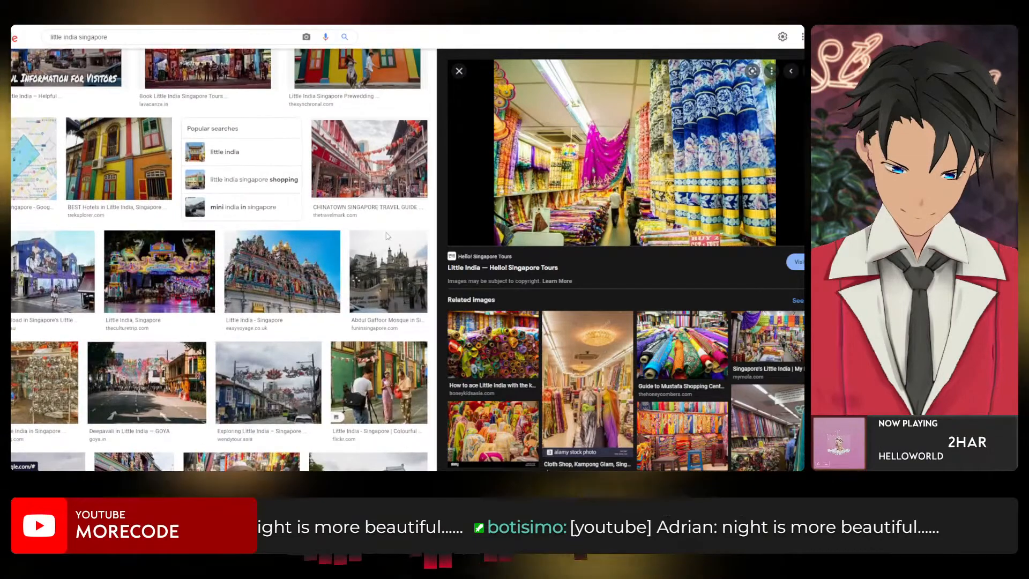
{"action": "left_click", "coordinate": [395, 135]}
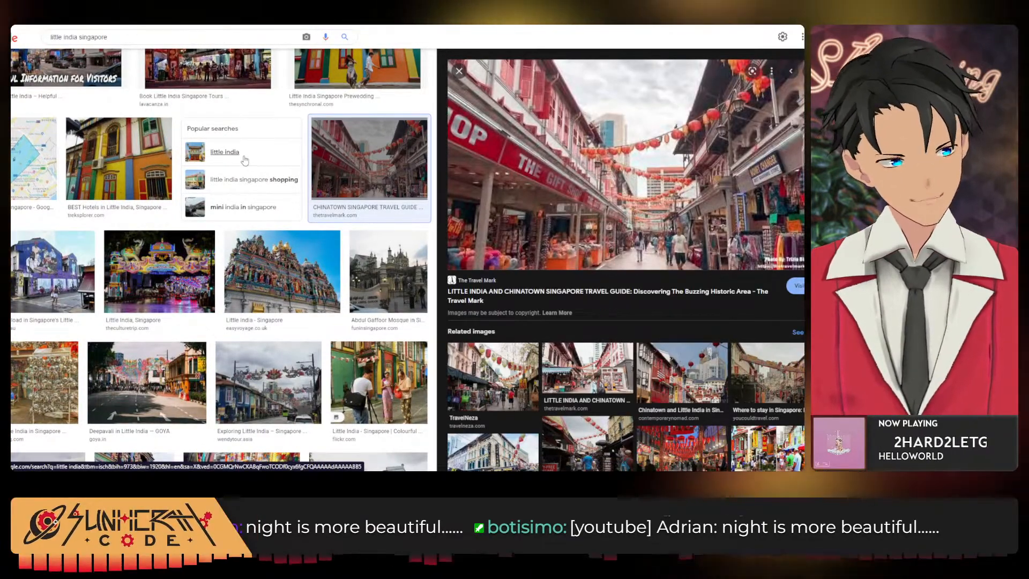
Preview the Culture Trip image of the illuminated night street decorations.
{"action": "scroll", "coordinate": [265, 189], "scroll_direction": "up", "scroll_amount": 5}
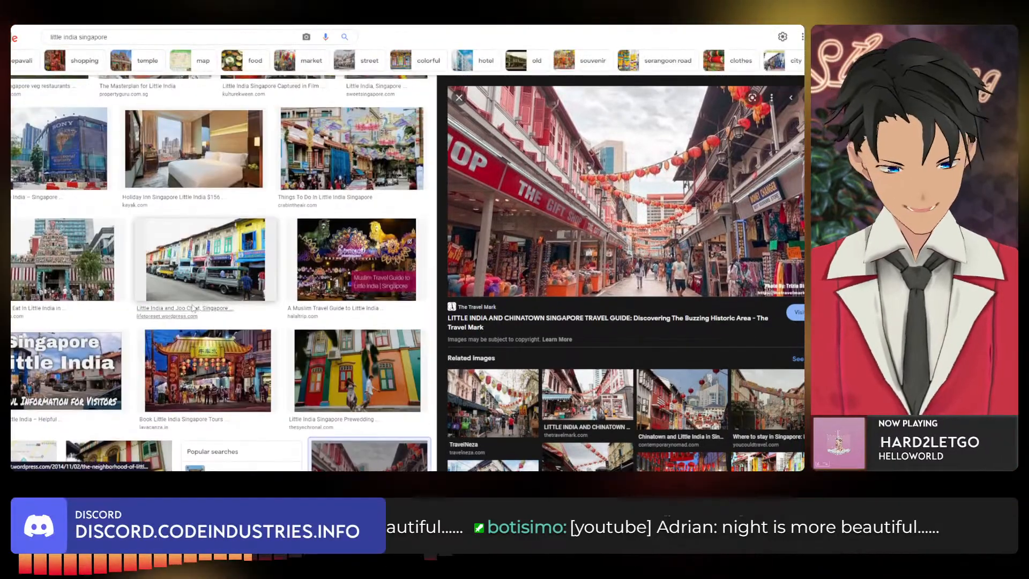
{"action": "scroll", "coordinate": [264, 189], "scroll_direction": "down", "scroll_amount": 4}
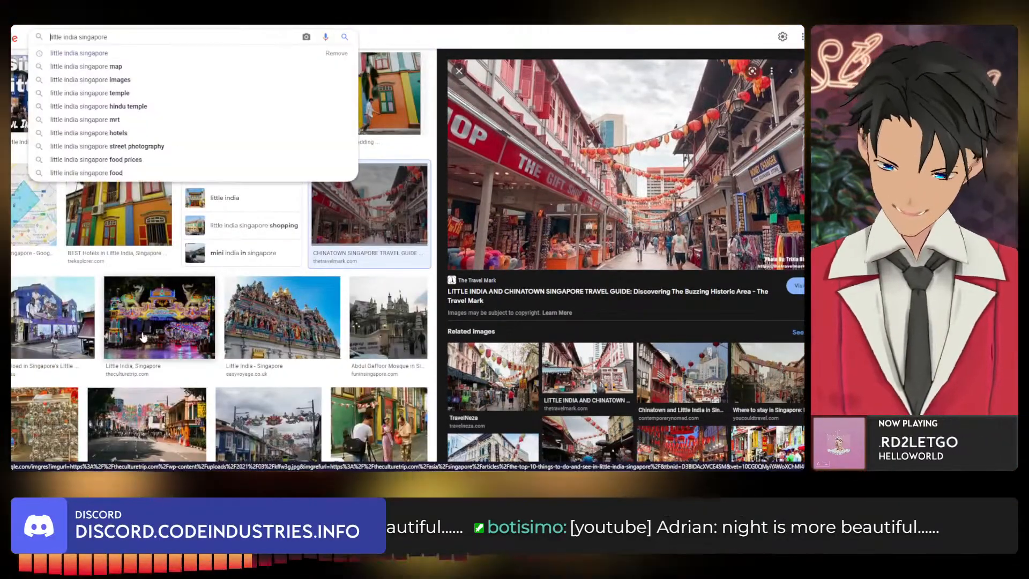
{"action": "left_click", "coordinate": [159, 316]}
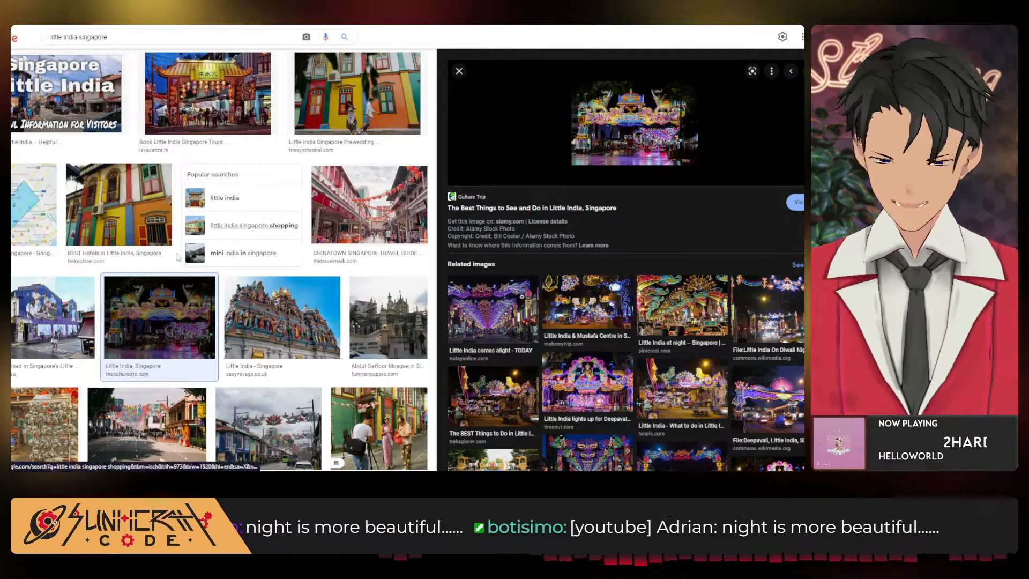
Preview the Easyvoyage image of the sculpted temple roof and the image of the Abdul Gaffoor Mosque.
{"action": "scroll", "coordinate": [213, 328], "scroll_direction": "up", "scroll_amount": 3}
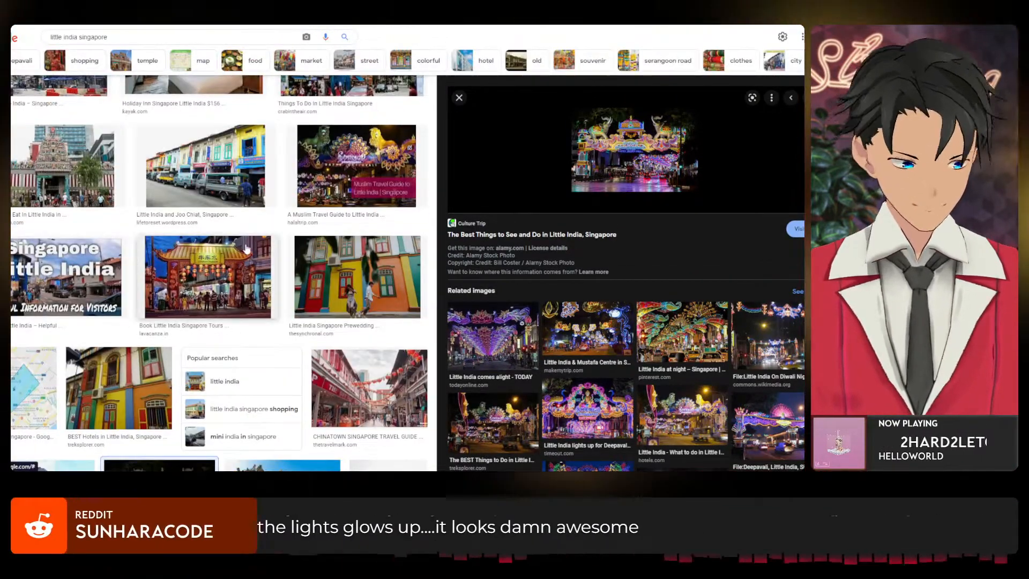
{"action": "scroll", "coordinate": [212, 283], "scroll_direction": "down", "scroll_amount": 5}
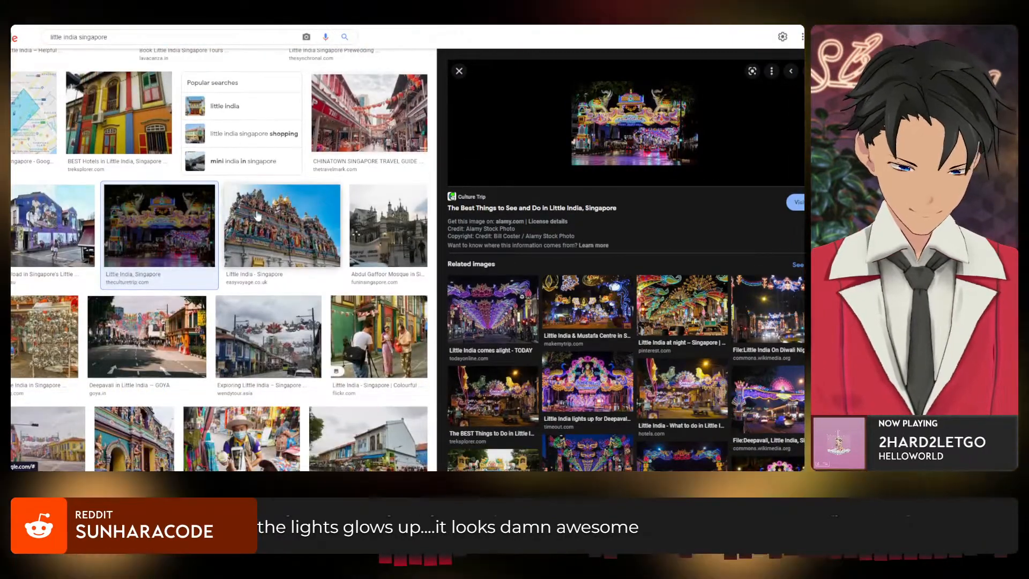
{"action": "left_click", "coordinate": [257, 215]}
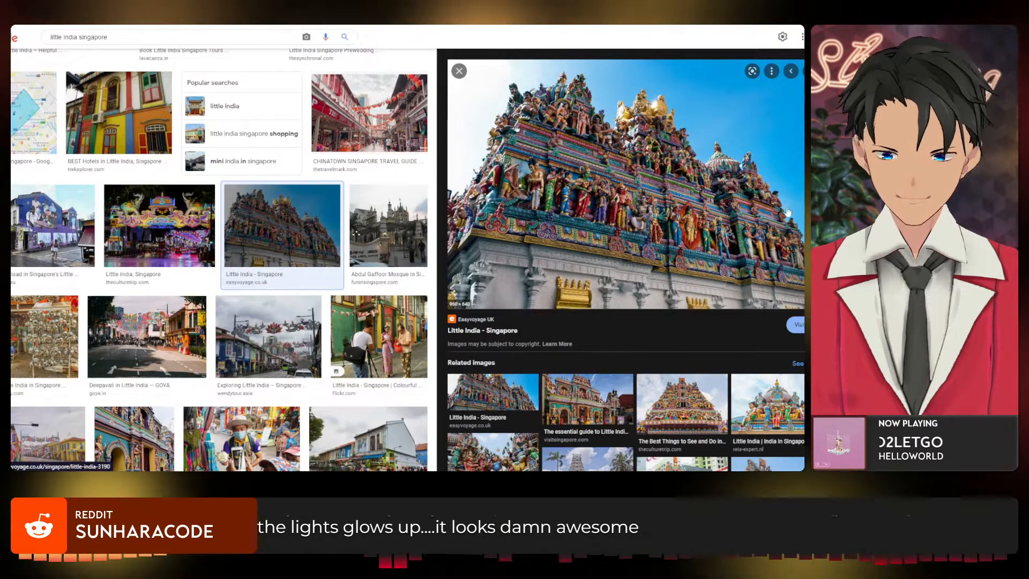
{"action": "scroll", "coordinate": [794, 207], "scroll_direction": "down", "scroll_amount": 4}
{"action": "left_click", "coordinate": [388, 231]}
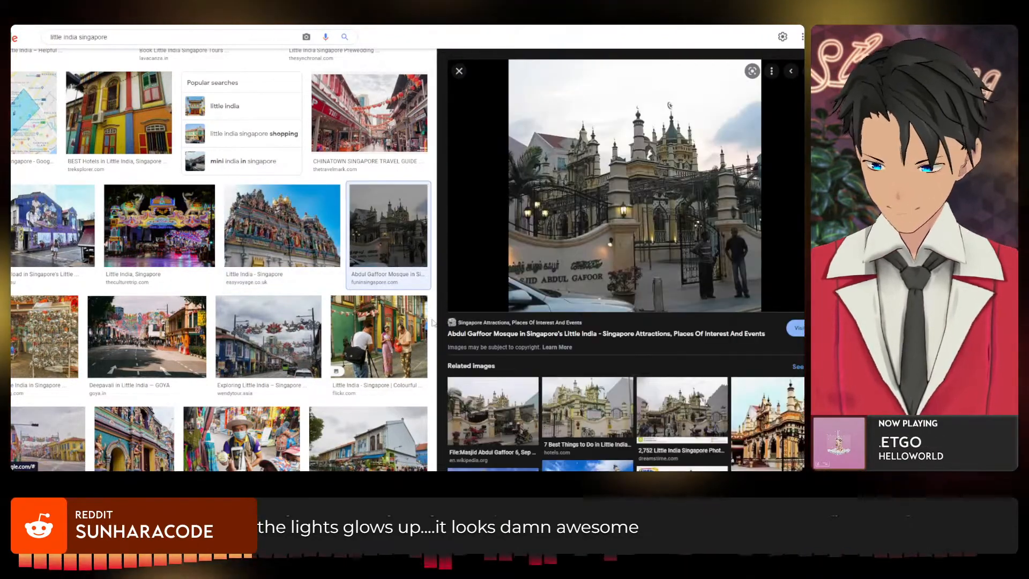
Look through the further Little India image results of streets, shophouses, markets, food and hotels below the mosque photo.
{"action": "scroll", "coordinate": [414, 341], "scroll_direction": "down", "scroll_amount": 2}
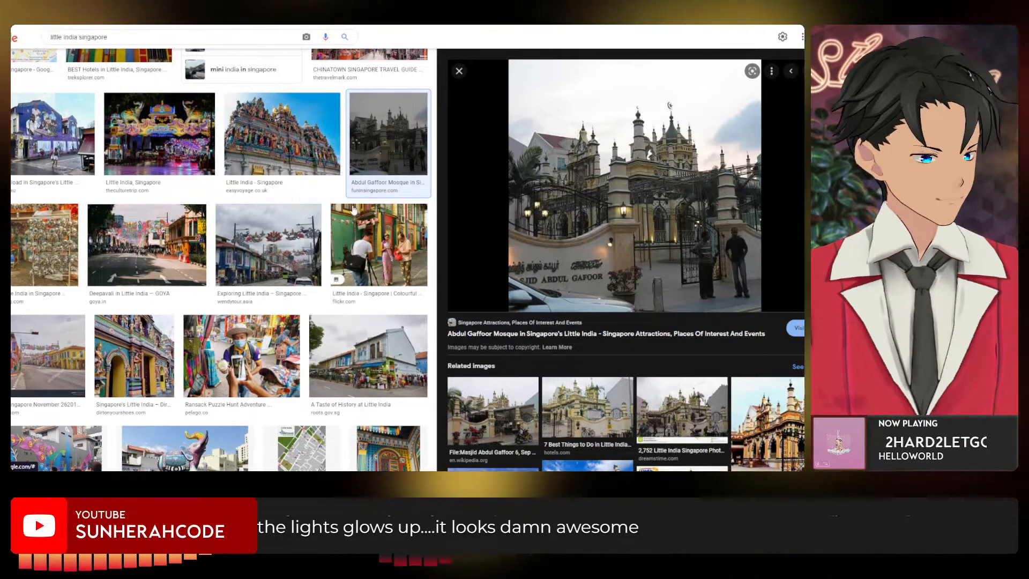
{"action": "scroll", "coordinate": [328, 464], "scroll_direction": "down", "scroll_amount": 4}
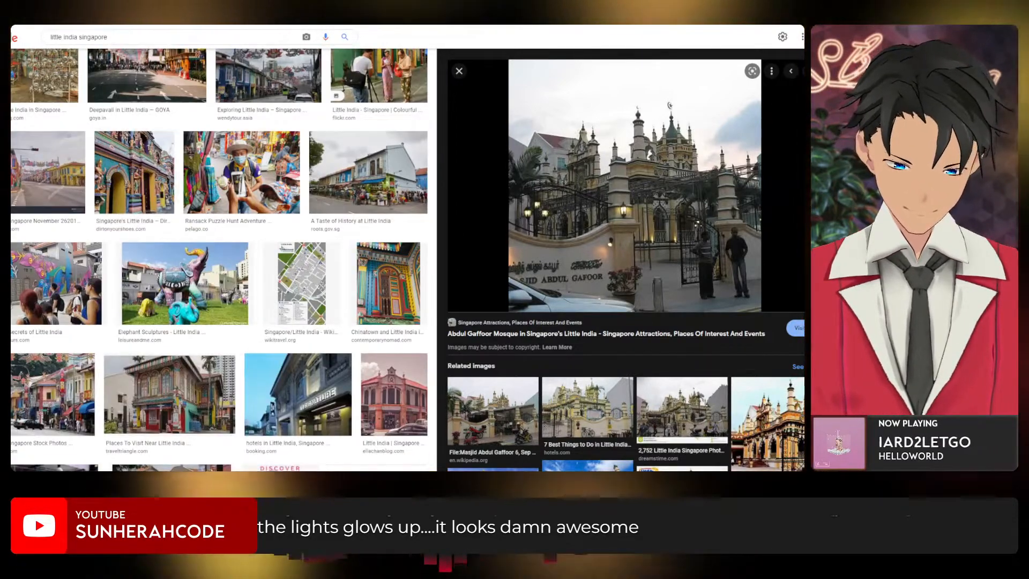
{"action": "key", "text": "alt+Tab"}
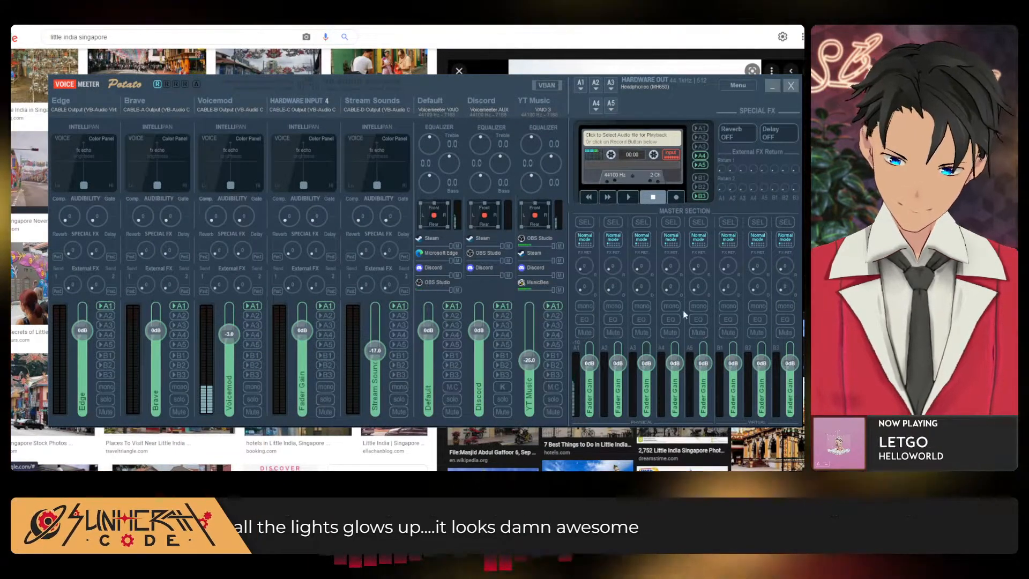
{"action": "key", "text": "alt+Tab"}
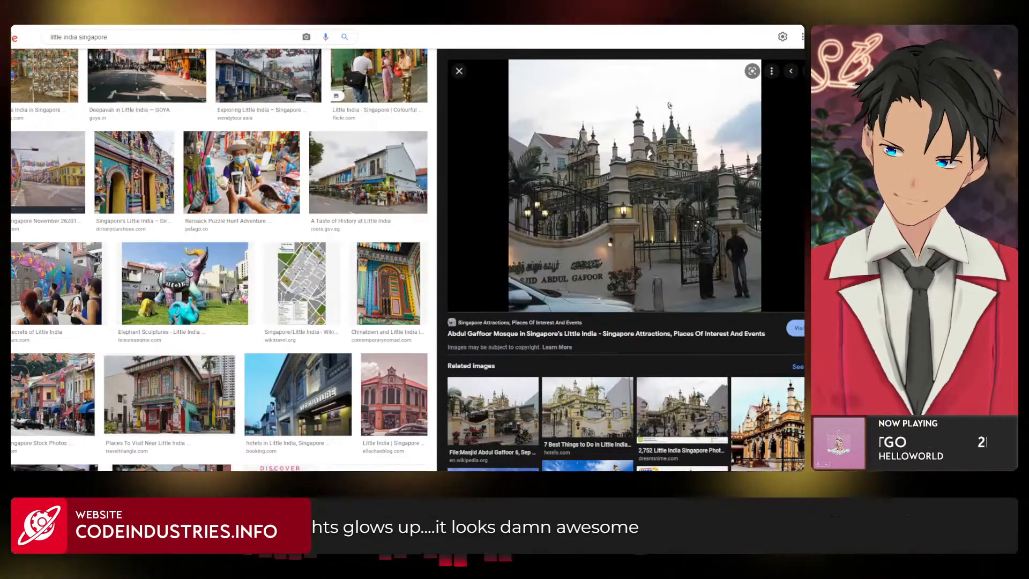
{"action": "scroll", "coordinate": [379, 278], "scroll_direction": "down", "scroll_amount": 3}
{"action": "scroll", "coordinate": [365, 292], "scroll_direction": "down", "scroll_amount": 1}
{"action": "scroll", "coordinate": [365, 292], "scroll_direction": "down", "scroll_amount": 5}
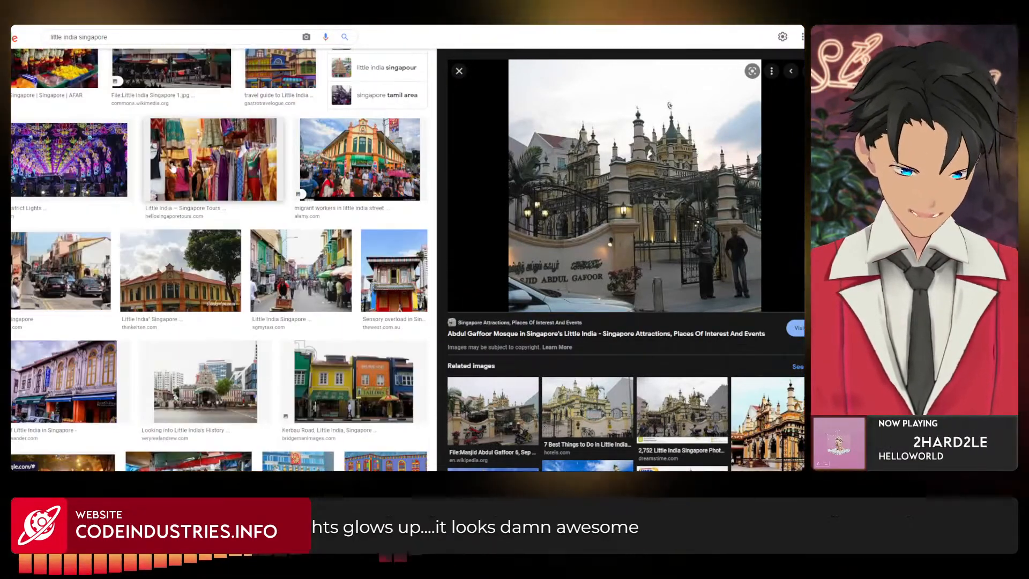
{"action": "scroll", "coordinate": [172, 169], "scroll_direction": "down", "scroll_amount": 1}
{"action": "scroll", "coordinate": [160, 165], "scroll_direction": "down", "scroll_amount": 5}
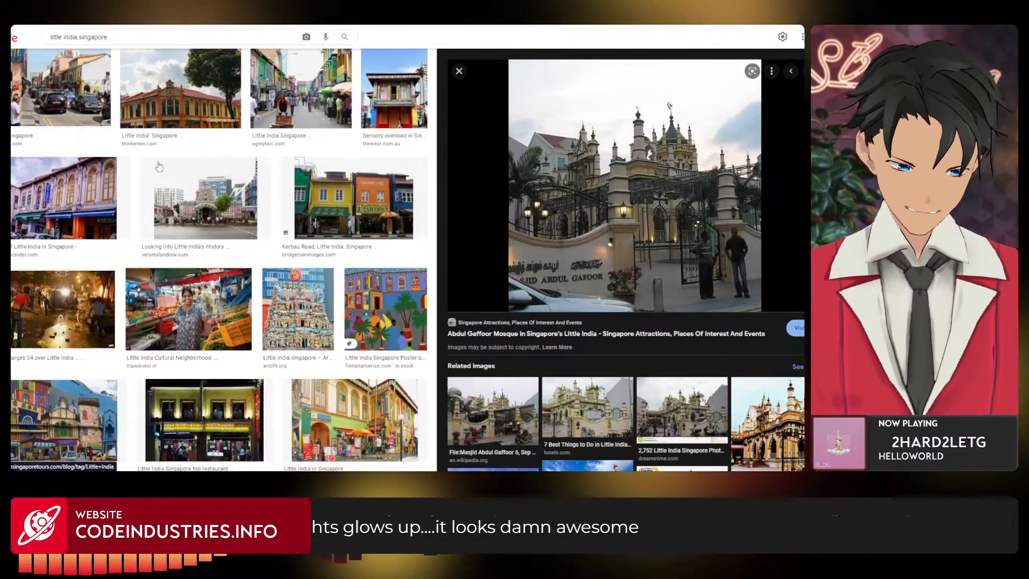
{"action": "scroll", "coordinate": [144, 261], "scroll_direction": "down", "scroll_amount": 6}
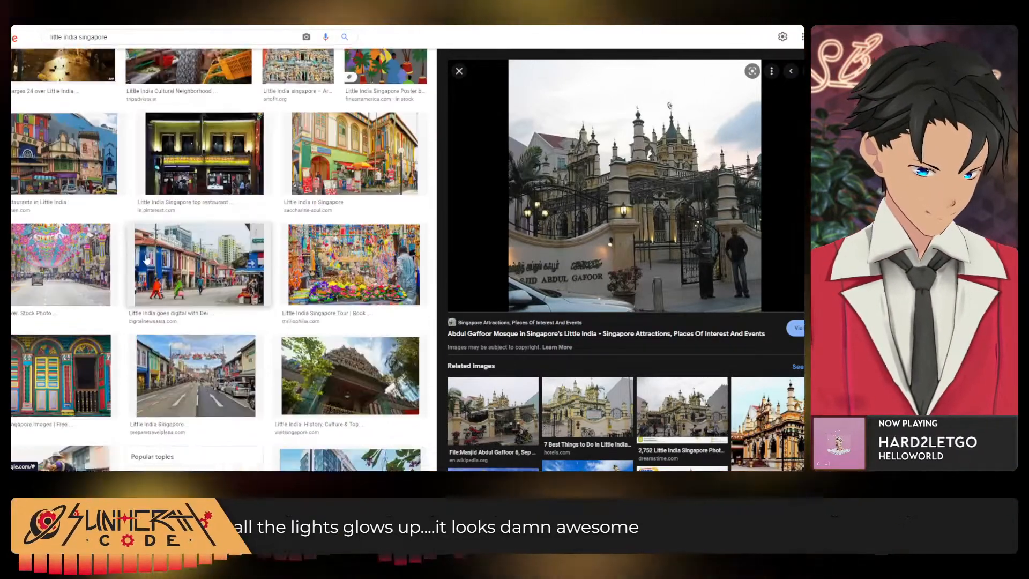
{"action": "scroll", "coordinate": [146, 267], "scroll_direction": "down", "scroll_amount": 6}
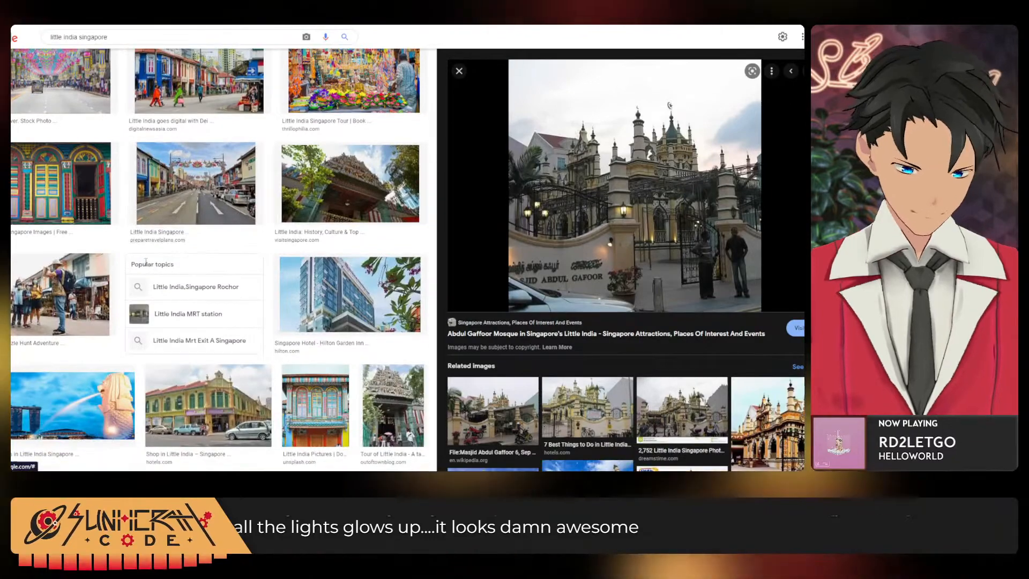
{"action": "scroll", "coordinate": [141, 278], "scroll_direction": "down", "scroll_amount": 4}
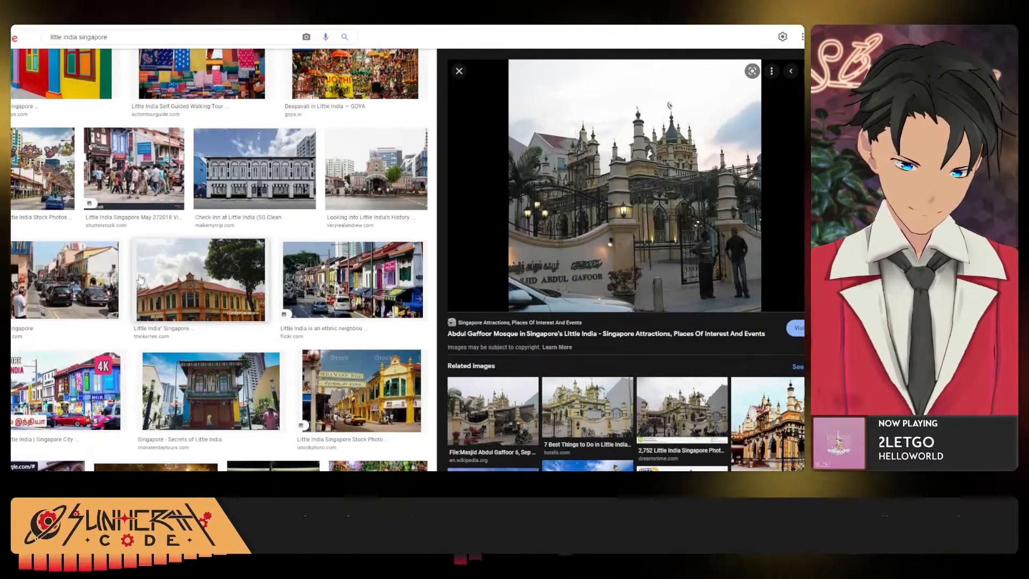
{"action": "scroll", "coordinate": [132, 285], "scroll_direction": "down", "scroll_amount": 2}
{"action": "scroll", "coordinate": [130, 288], "scroll_direction": "down", "scroll_amount": 3}
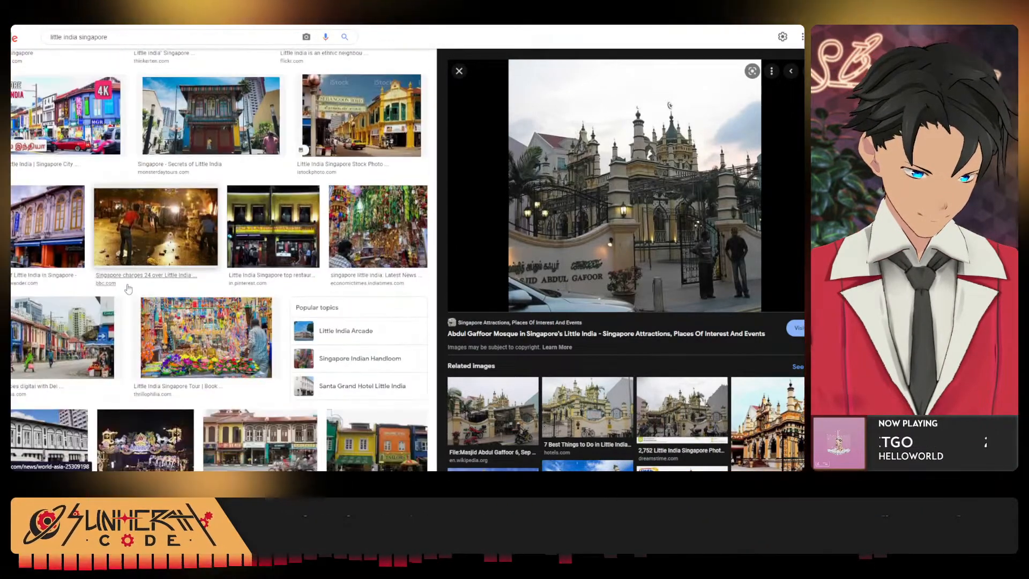
{"action": "scroll", "coordinate": [129, 289], "scroll_direction": "down", "scroll_amount": 2}
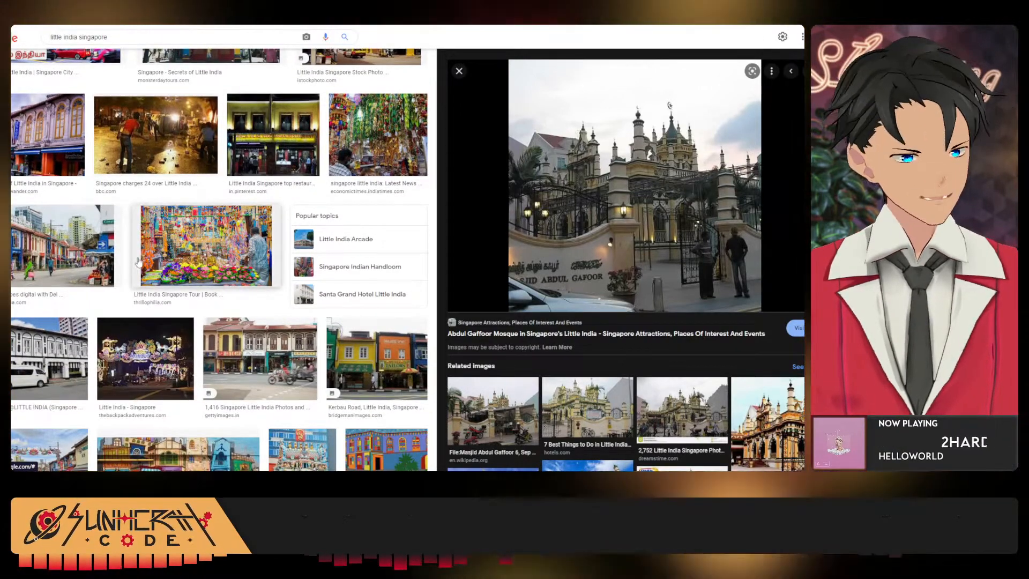
{"action": "scroll", "coordinate": [94, 269], "scroll_direction": "down", "scroll_amount": 10}
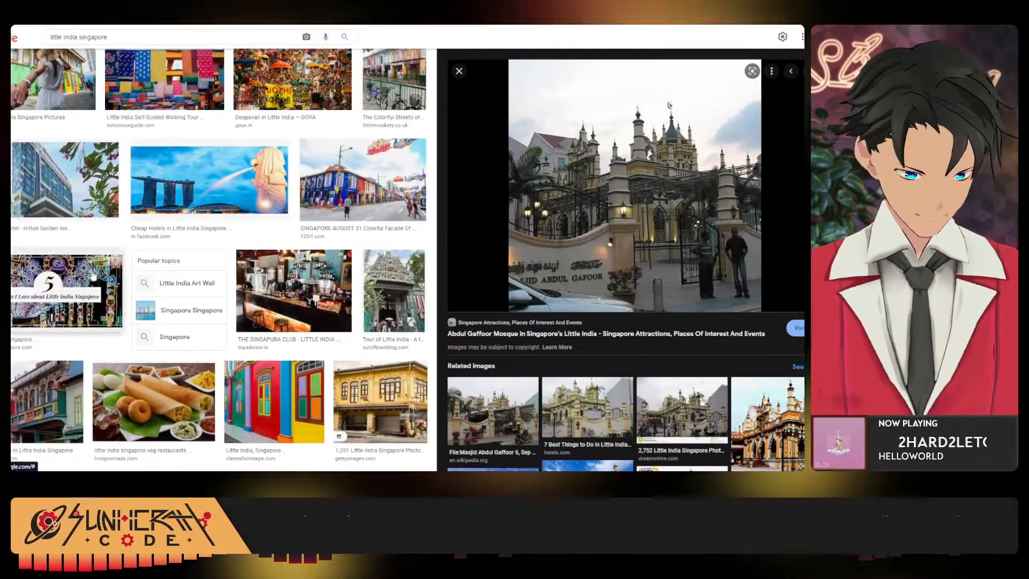
{"action": "scroll", "coordinate": [86, 281], "scroll_direction": "down", "scroll_amount": 6}
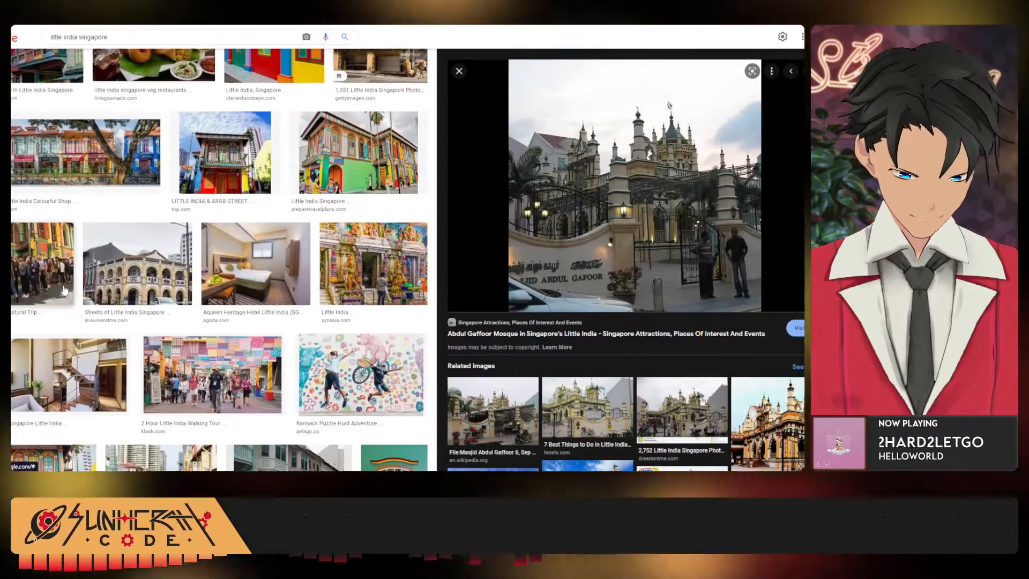
Preview the Living + Nomads image of vegetarian restaurant food in Little India and browse the results below it.
{"action": "scroll", "coordinate": [69, 288], "scroll_direction": "up", "scroll_amount": 7}
{"action": "scroll", "coordinate": [228, 371], "scroll_direction": "down", "scroll_amount": 3}
{"action": "scroll", "coordinate": [228, 371], "scroll_direction": "down", "scroll_amount": 1}
{"action": "left_click", "coordinate": [154, 171]}
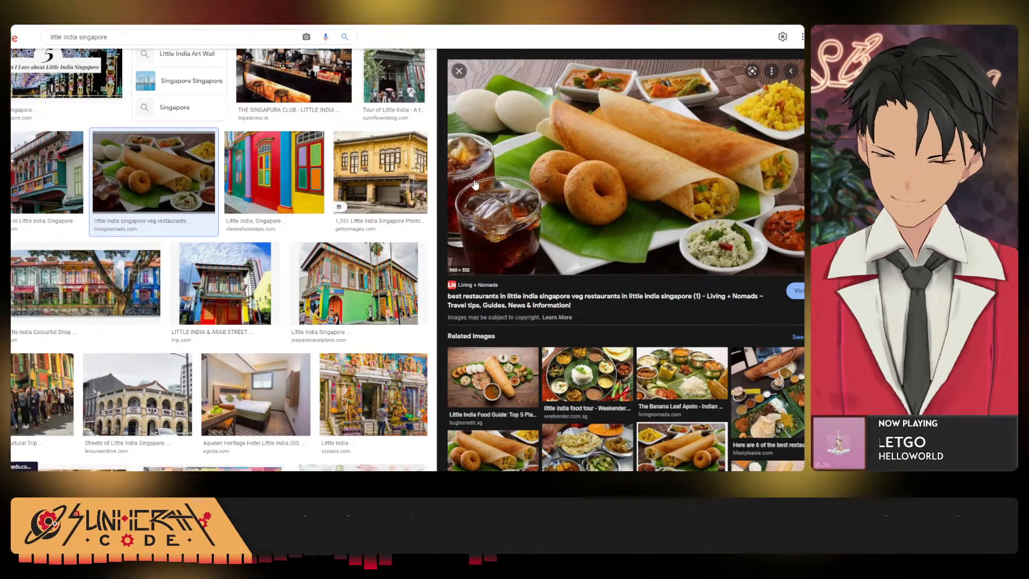
{"action": "scroll", "coordinate": [332, 304], "scroll_direction": "down", "scroll_amount": 2}
{"action": "scroll", "coordinate": [332, 305], "scroll_direction": "down", "scroll_amount": 4}
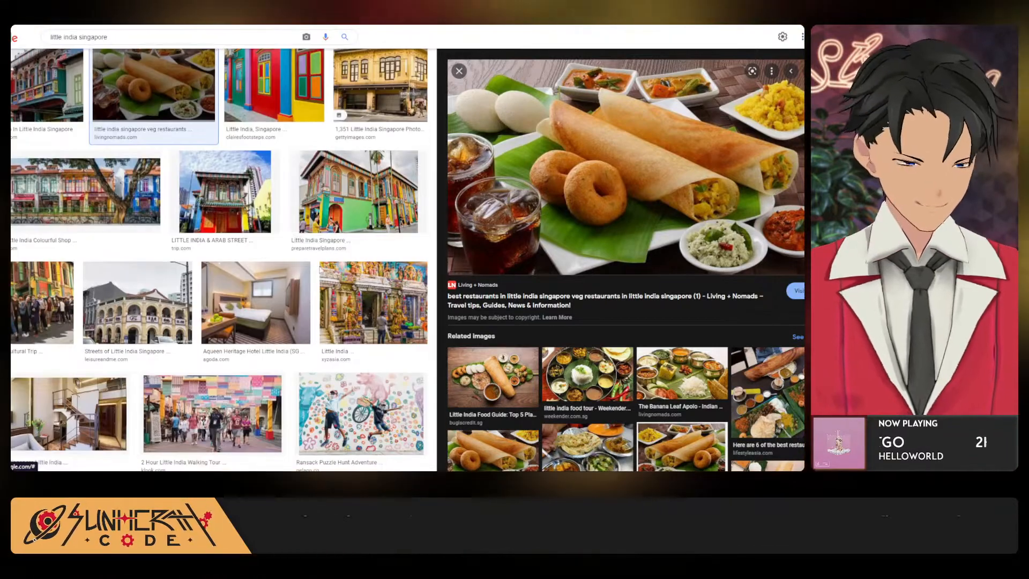
Look through the further Little India image results of shophouses, temples, street markets, spices and flower garlands below the food photo.
{"action": "scroll", "coordinate": [224, 196], "scroll_direction": "down", "scroll_amount": 7}
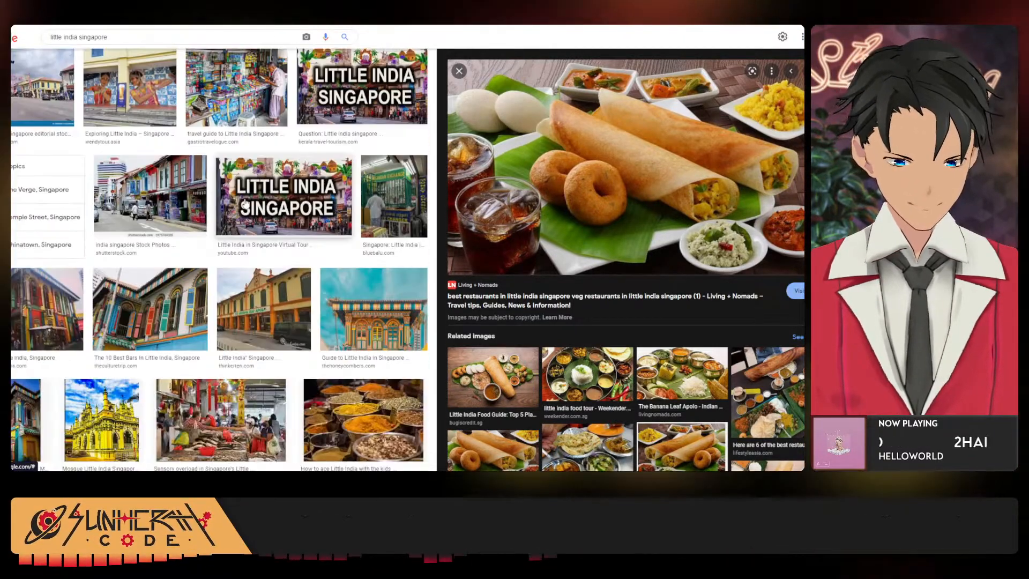
{"action": "scroll", "coordinate": [245, 203], "scroll_direction": "down", "scroll_amount": 6}
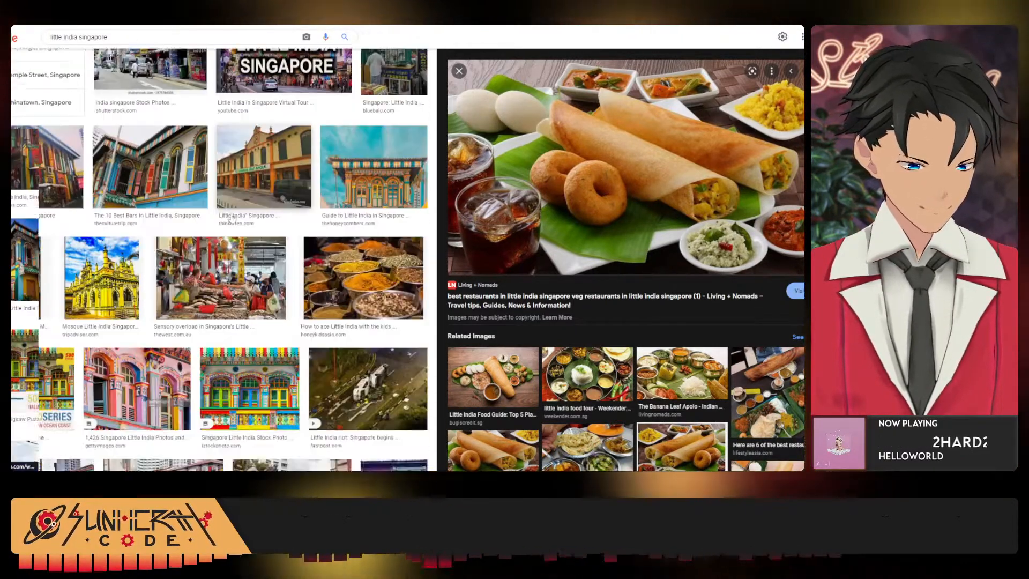
{"action": "scroll", "coordinate": [229, 220], "scroll_direction": "down", "scroll_amount": 9}
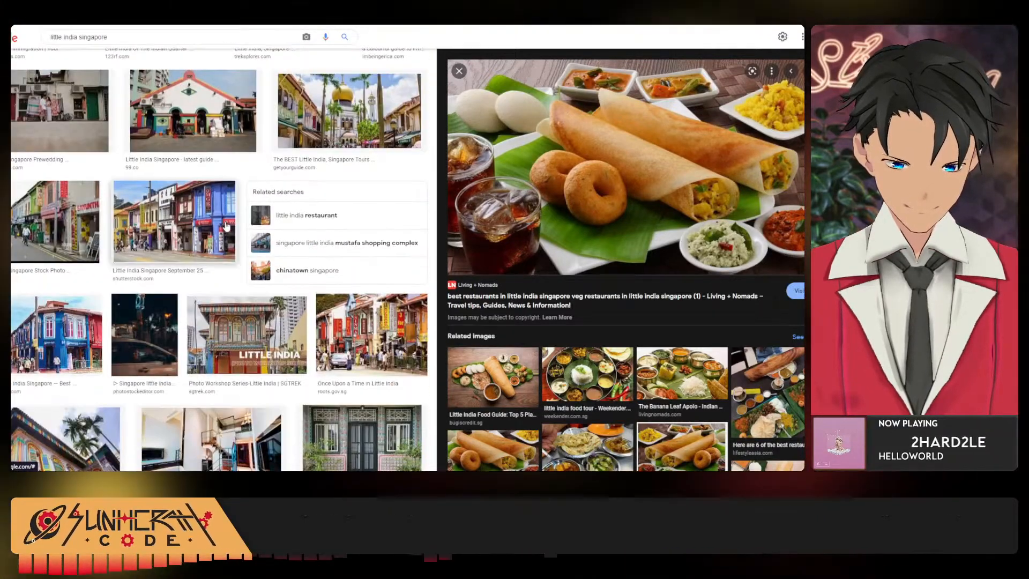
{"action": "scroll", "coordinate": [224, 230], "scroll_direction": "down", "scroll_amount": 4}
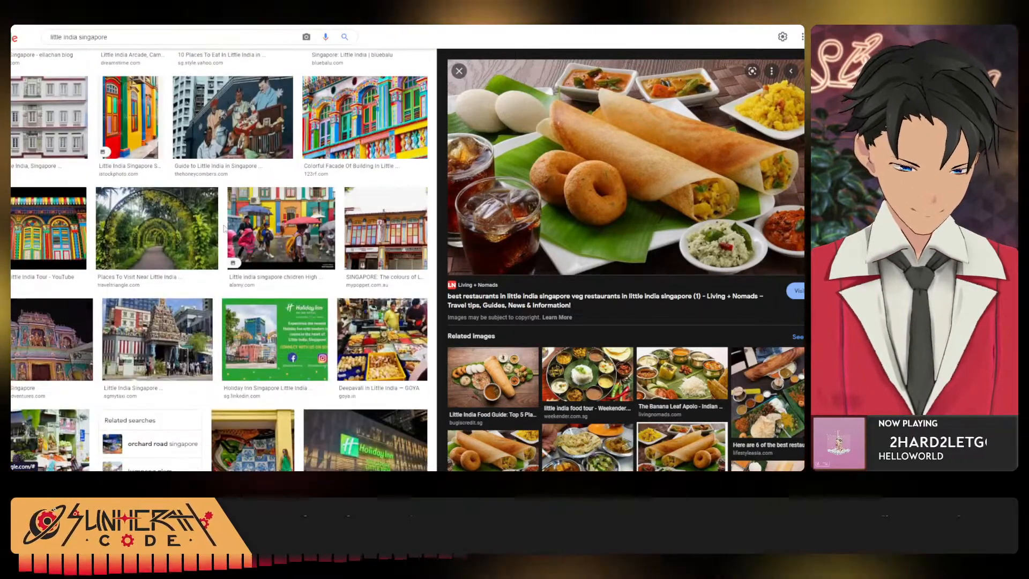
{"action": "scroll", "coordinate": [225, 229], "scroll_direction": "down", "scroll_amount": 10}
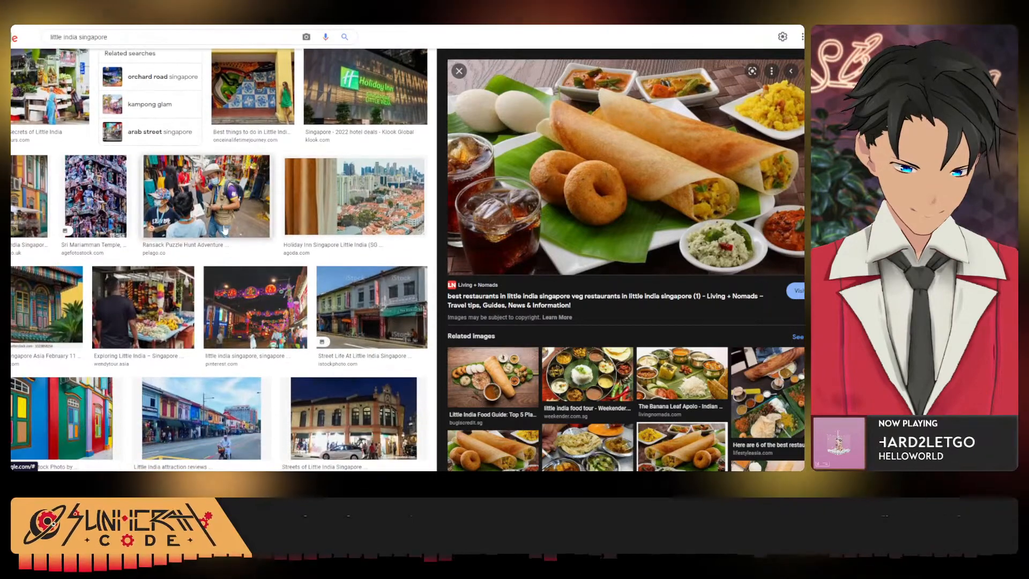
{"action": "scroll", "coordinate": [189, 376], "scroll_direction": "down", "scroll_amount": 4}
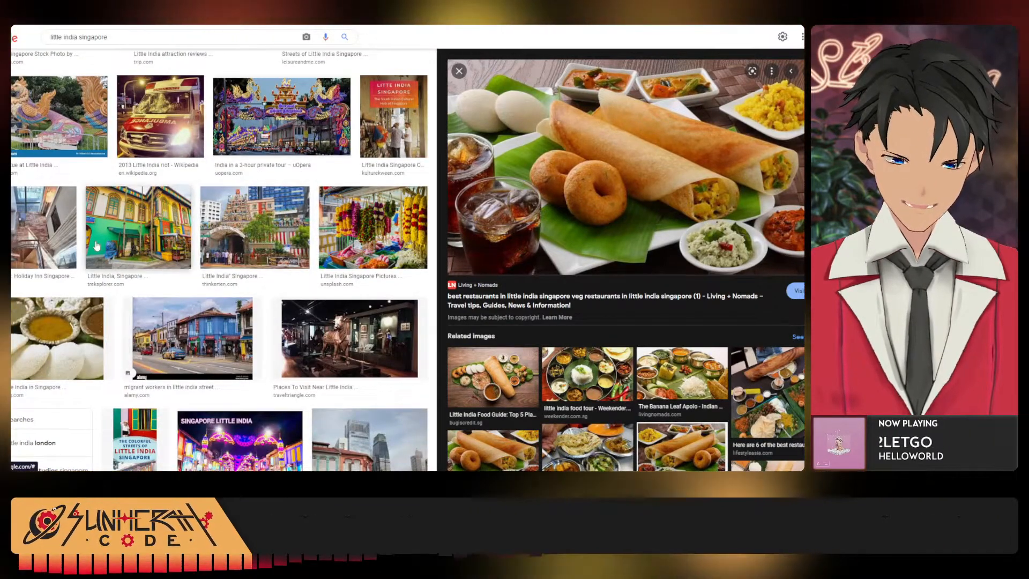
{"action": "scroll", "coordinate": [200, 285], "scroll_direction": "down", "scroll_amount": 10}
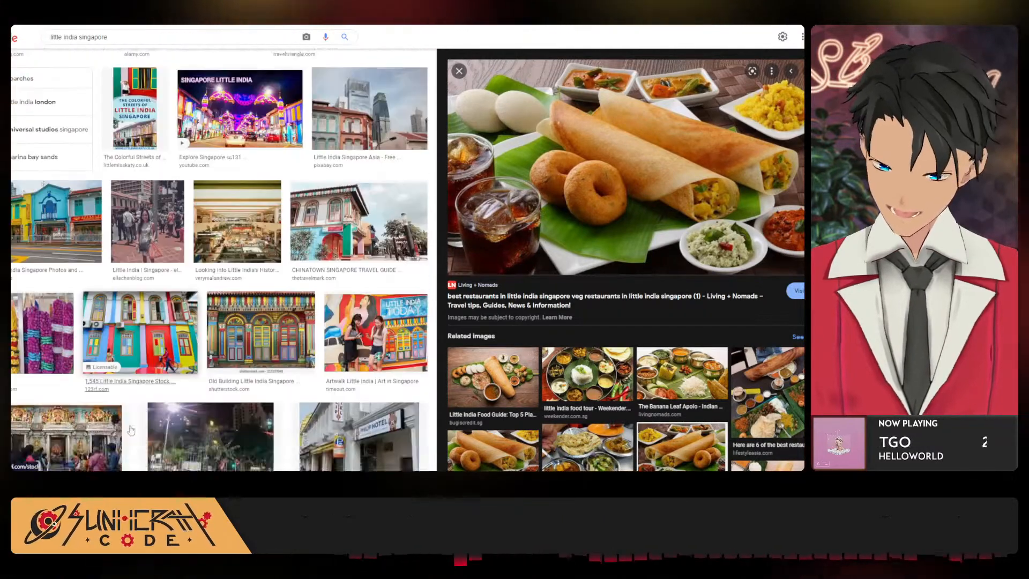
{"action": "scroll", "coordinate": [314, 355], "scroll_direction": "down", "scroll_amount": 3}
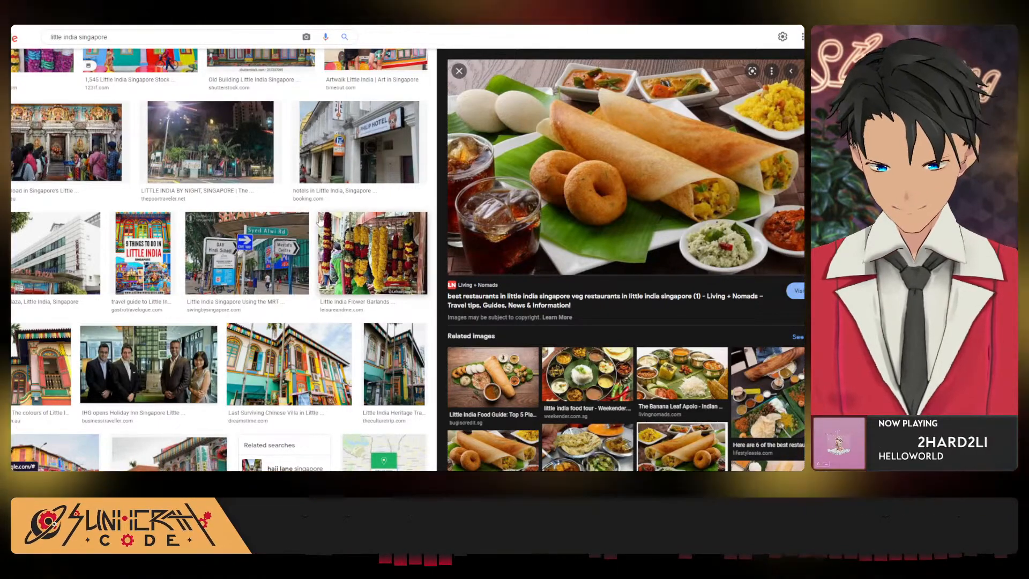
{"action": "scroll", "coordinate": [311, 192], "scroll_direction": "down", "scroll_amount": 3}
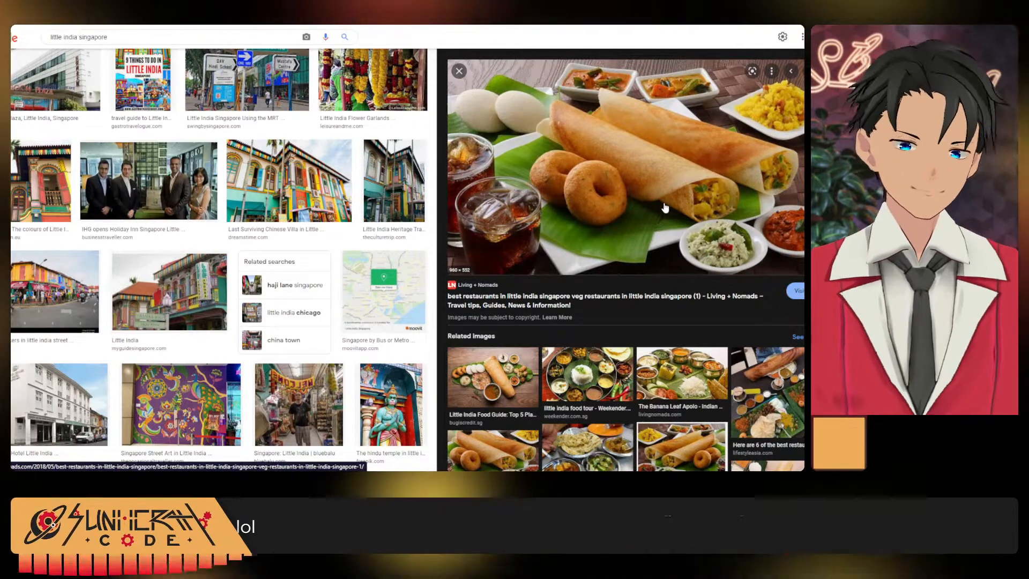
Preview the Swing by Singapore image of the Syed Alwi Rd street signs and browse the results below it.
{"action": "scroll", "coordinate": [660, 217], "scroll_direction": "up", "scroll_amount": 1}
{"action": "left_click", "coordinate": [247, 157]}
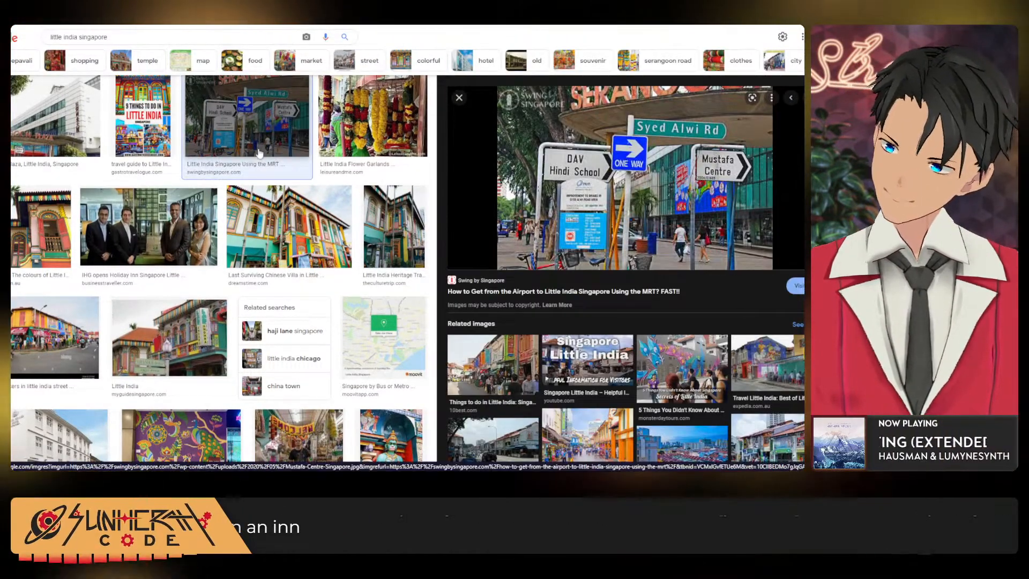
{"action": "scroll", "coordinate": [234, 209], "scroll_direction": "down", "scroll_amount": 1}
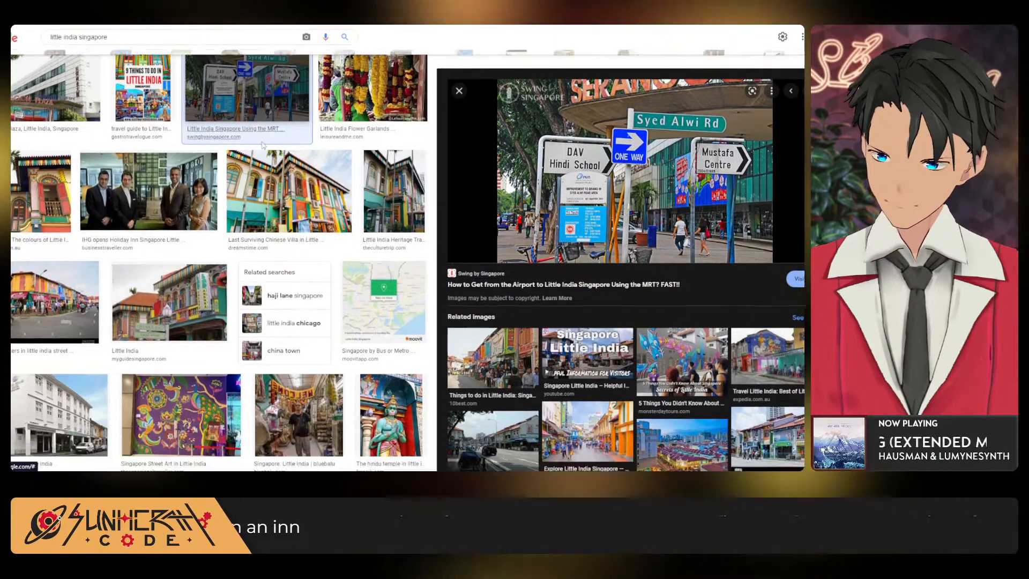
{"action": "scroll", "coordinate": [234, 209], "scroll_direction": "down", "scroll_amount": 2}
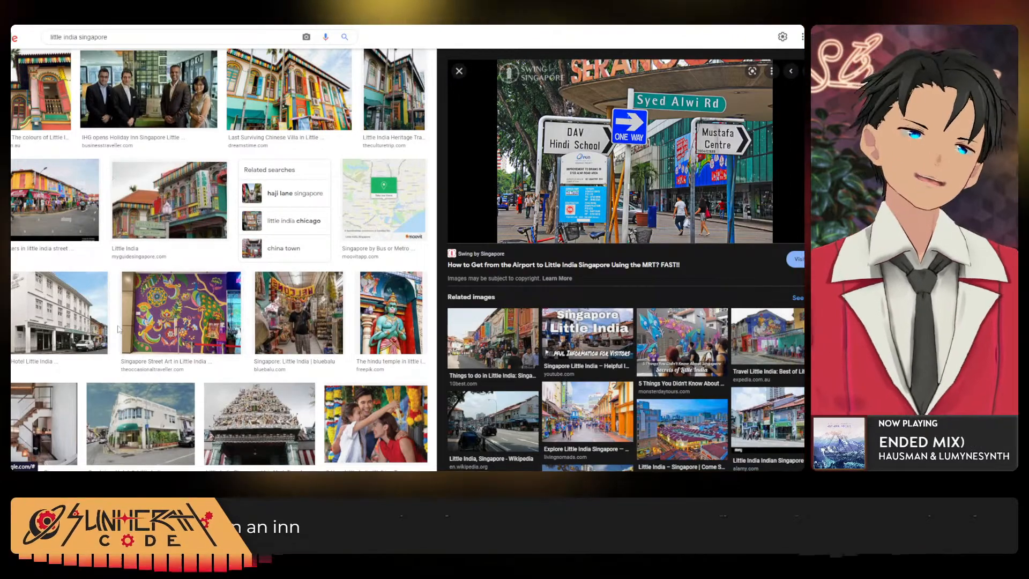
{"action": "scroll", "coordinate": [118, 329], "scroll_direction": "down", "scroll_amount": 8}
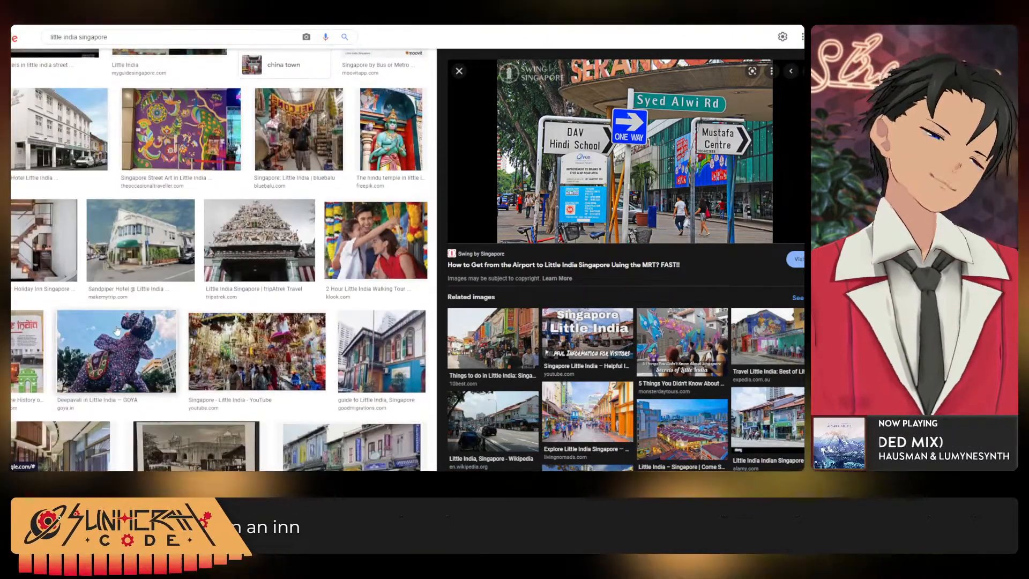
{"action": "scroll", "coordinate": [120, 326], "scroll_direction": "down", "scroll_amount": 1}
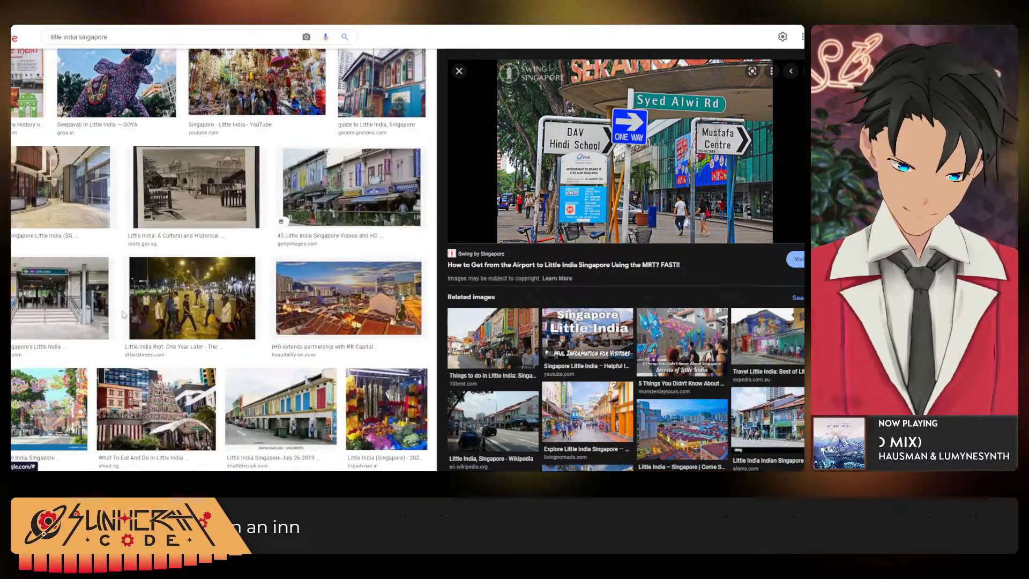
{"action": "scroll", "coordinate": [123, 314], "scroll_direction": "down", "scroll_amount": 8}
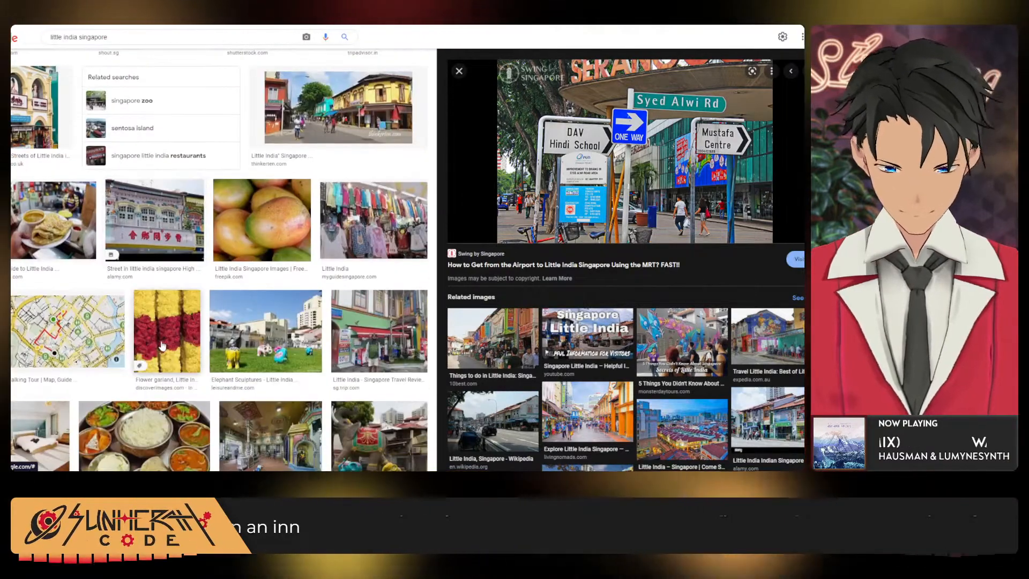
Preview the Freepik image of mangoes and browse to the end of the loaded image results.
{"action": "left_click", "coordinate": [262, 220]}
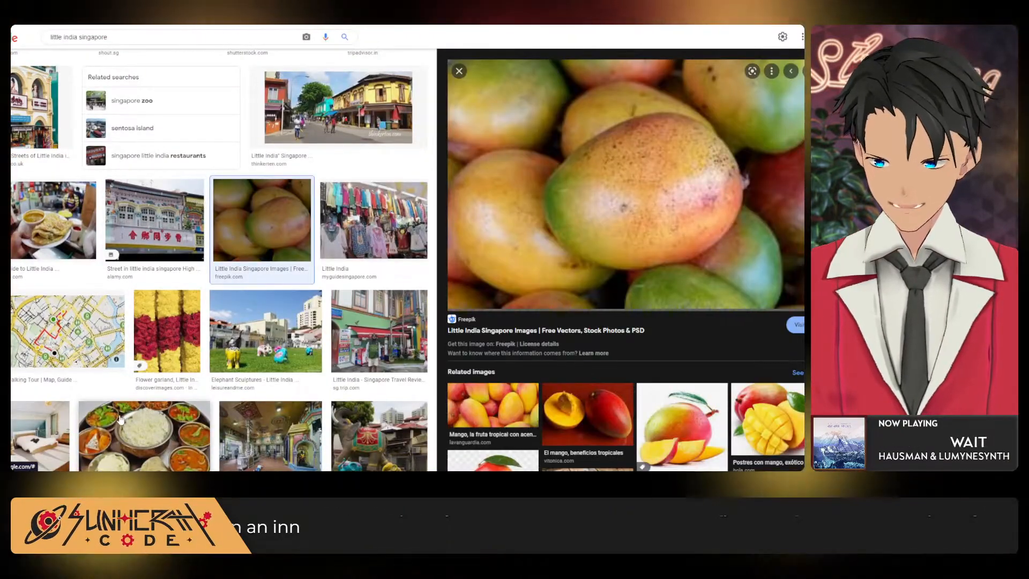
{"action": "scroll", "coordinate": [102, 411], "scroll_direction": "down", "scroll_amount": 2}
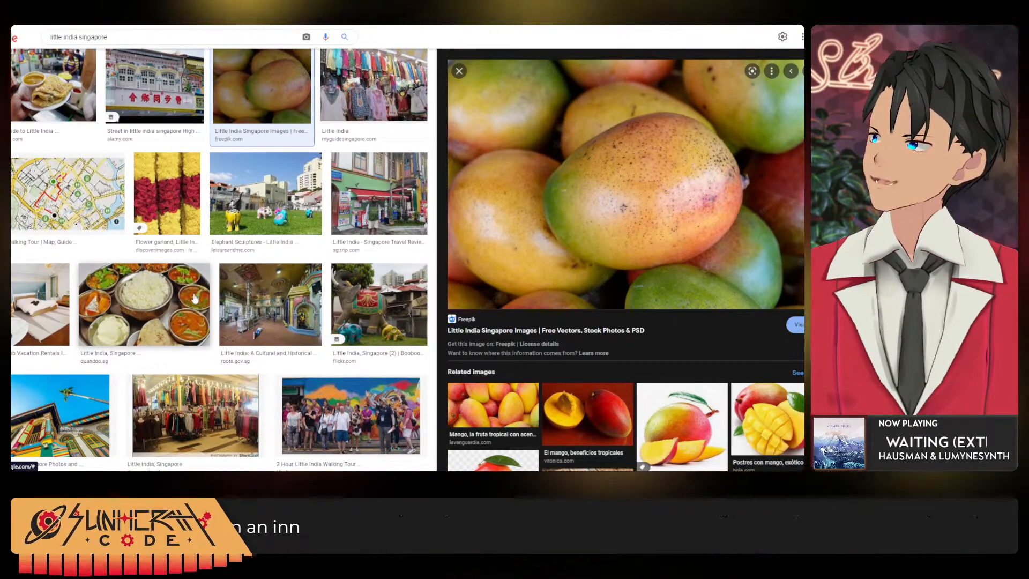
{"action": "scroll", "coordinate": [195, 299], "scroll_direction": "down", "scroll_amount": 2}
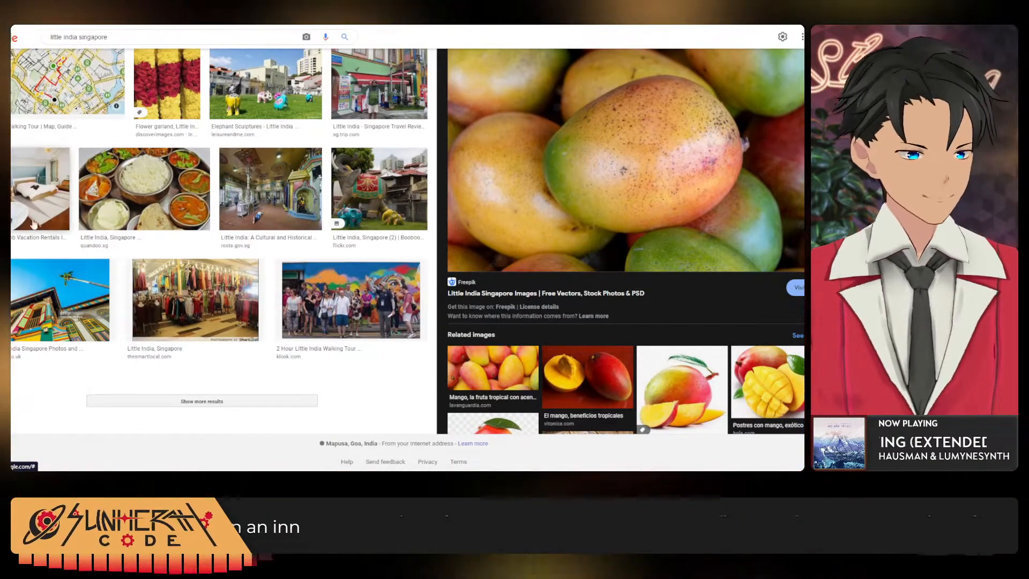
Preview the AllTrails map of the Little India Walking Tour and browse back up through the earlier results.
{"action": "scroll", "coordinate": [55, 211], "scroll_direction": "up", "scroll_amount": 2}
{"action": "left_click", "coordinate": [55, 211]}
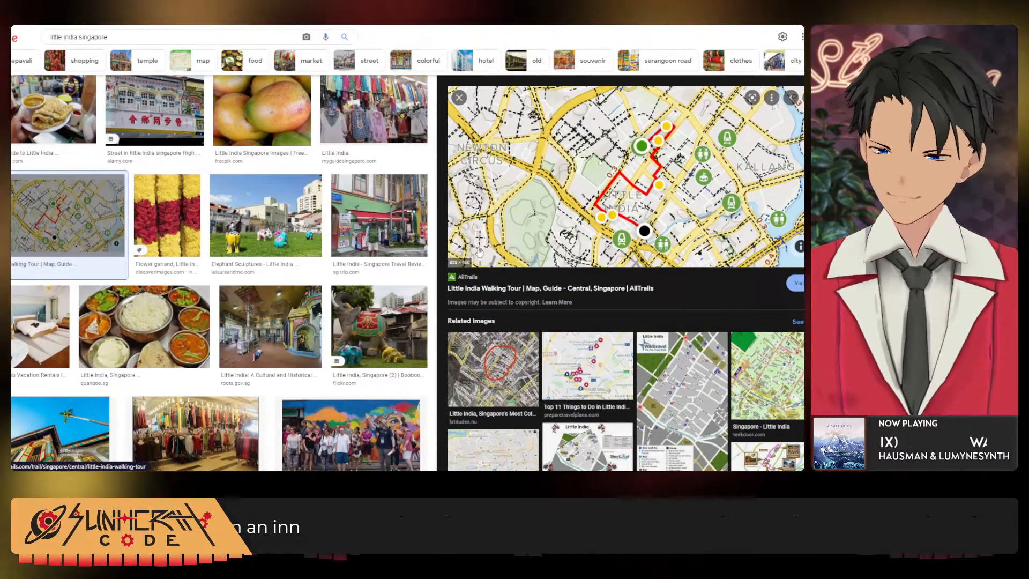
{"action": "scroll", "coordinate": [159, 236], "scroll_direction": "up", "scroll_amount": 3}
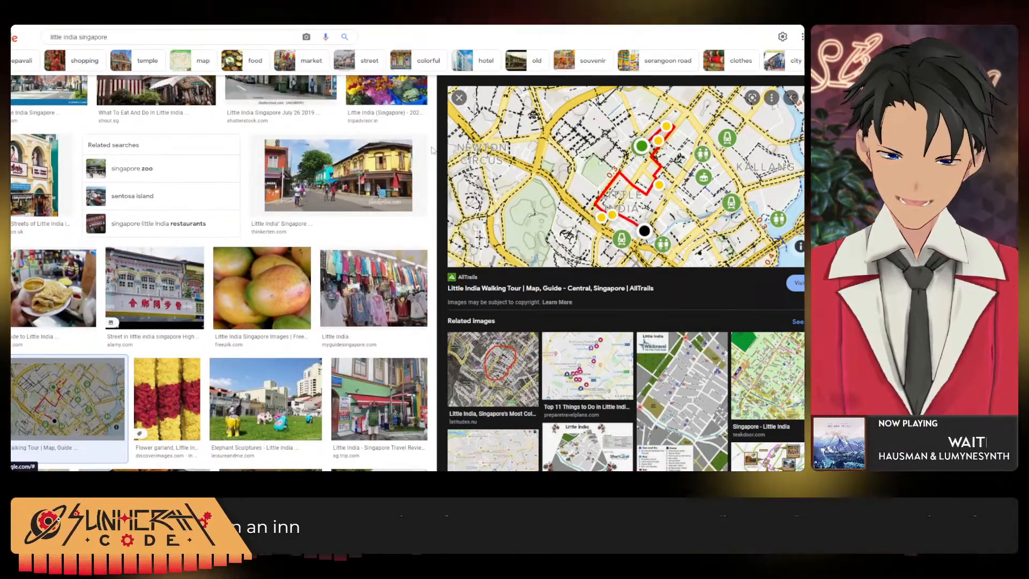
{"action": "scroll", "coordinate": [313, 305], "scroll_direction": "up", "scroll_amount": 6}
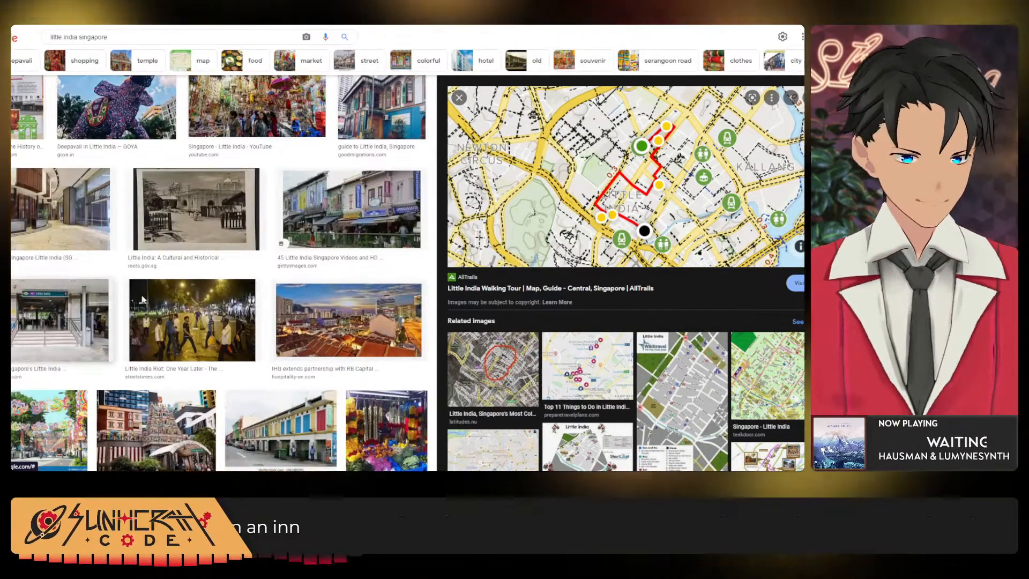
{"action": "scroll", "coordinate": [321, 430], "scroll_direction": "up", "scroll_amount": 2}
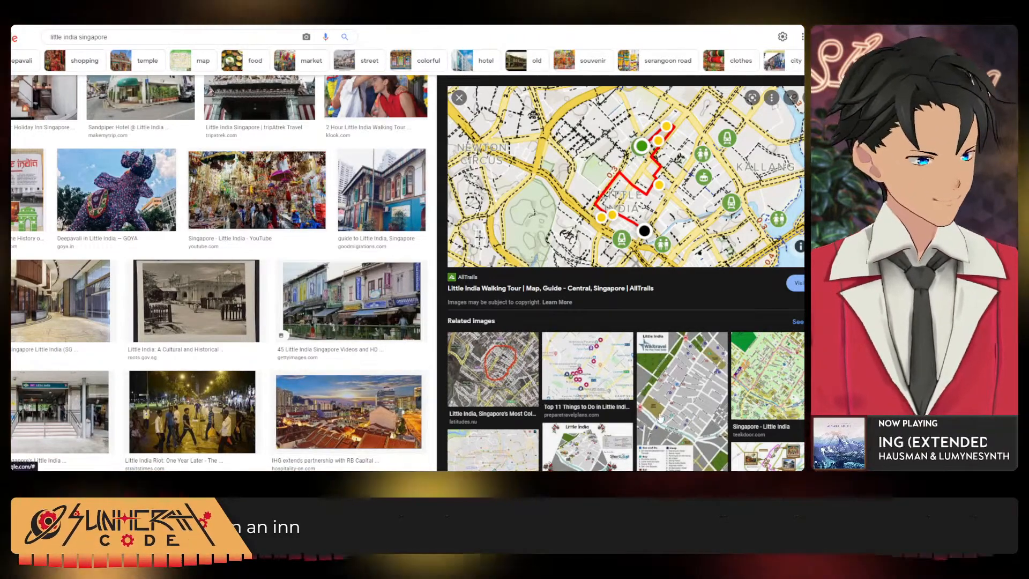
{"action": "scroll", "coordinate": [416, 354], "scroll_direction": "up", "scroll_amount": 5}
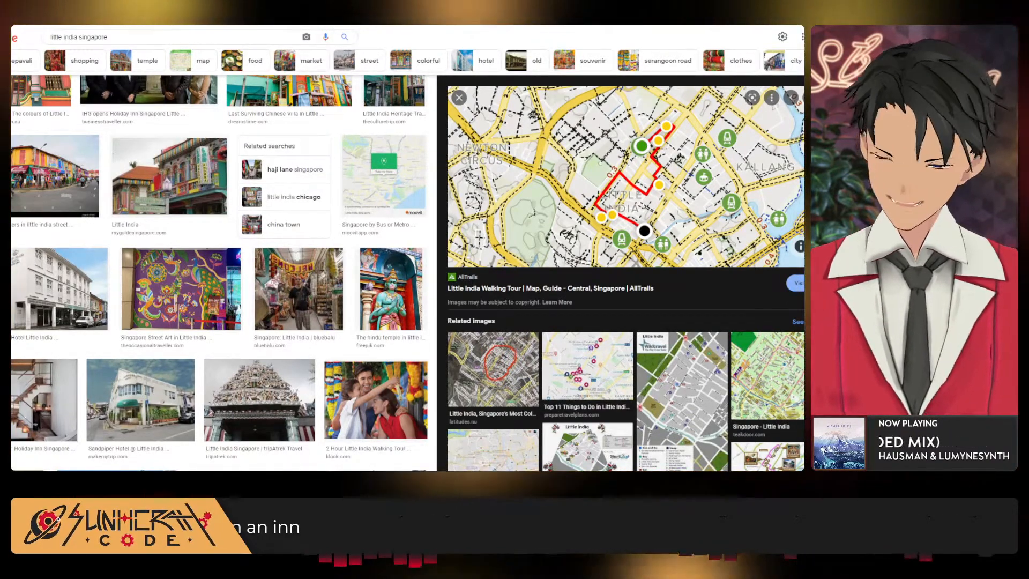
Switch to the Figma design file and examine the stream panel mockup with the Emotes panel and the separate panel set beside it.
{"action": "mouse_move", "coordinate": [360, 471]}
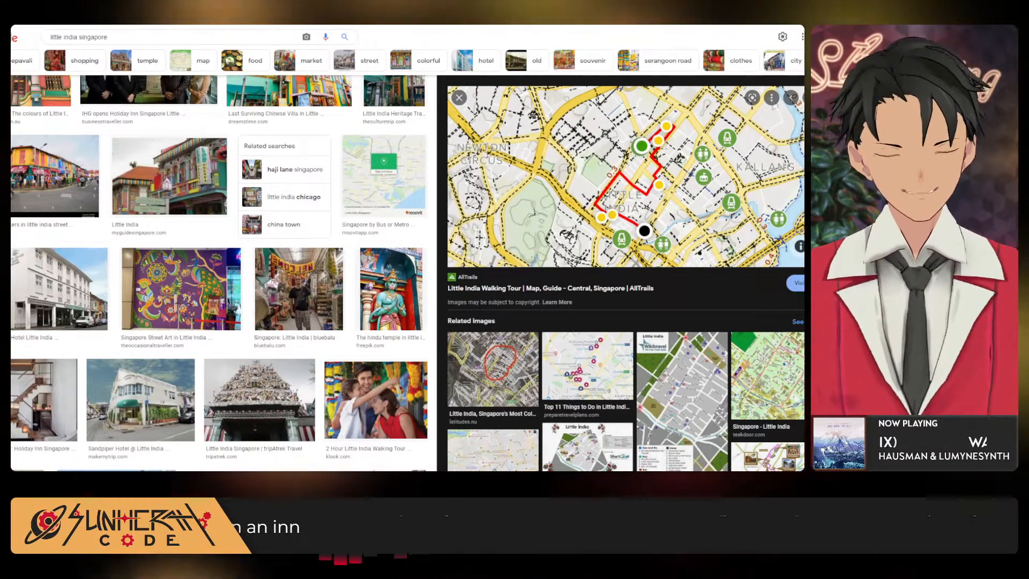
{"action": "key", "text": "alt+Tab"}
{"action": "left_click_drag", "start_coordinate": [537, 238], "coordinate": [471, 320]}
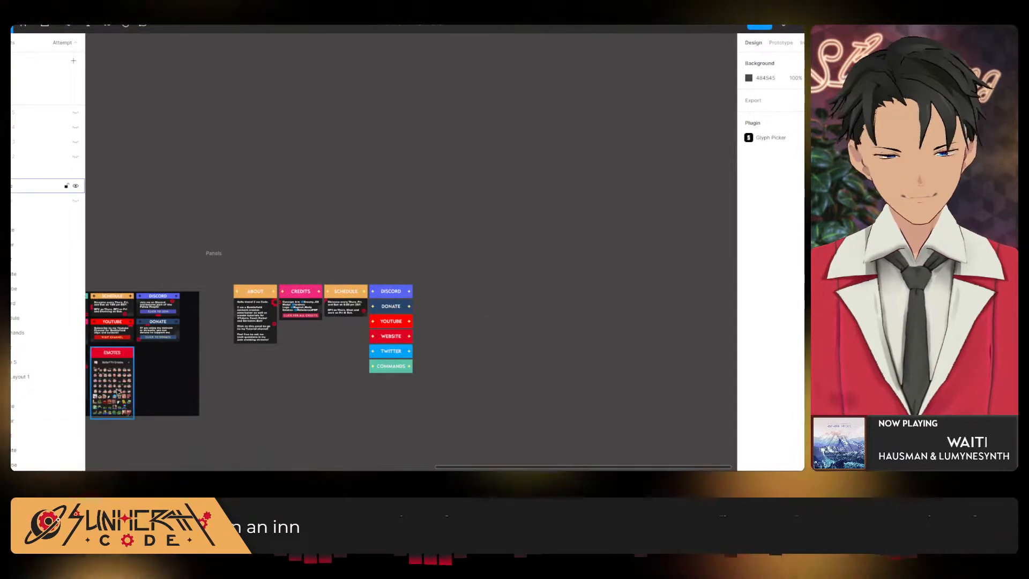
{"action": "left_click_drag", "start_coordinate": [274, 393], "coordinate": [510, 393]}
{"action": "scroll", "coordinate": [422, 354], "scroll_direction": "up", "scroll_amount": 5}
{"action": "left_click_drag", "start_coordinate": [633, 380], "coordinate": [652, 317]}
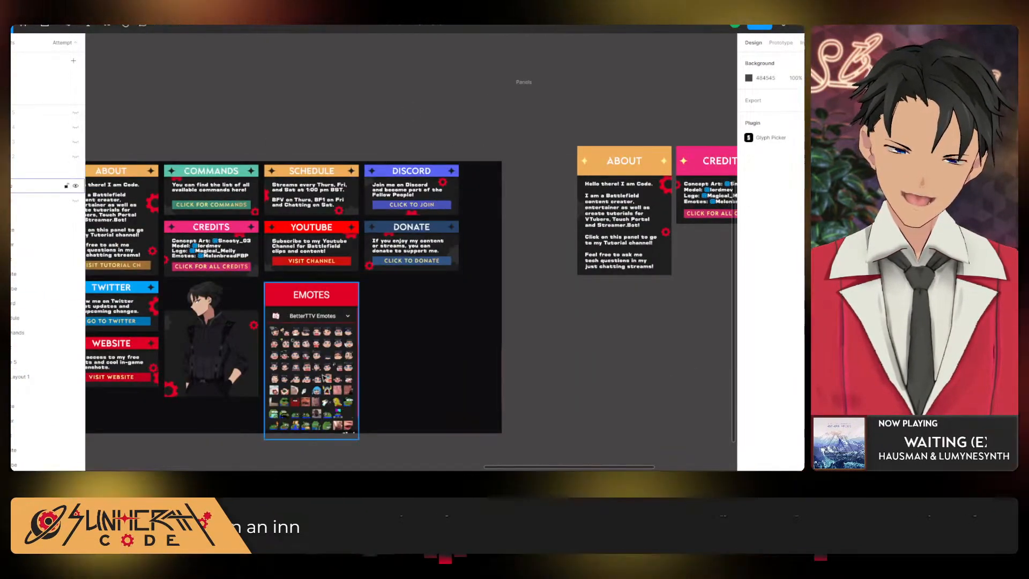
{"action": "left_click_drag", "start_coordinate": [606, 452], "coordinate": [660, 413]}
{"action": "left_click_drag", "start_coordinate": [665, 308], "coordinate": [312, 429]}
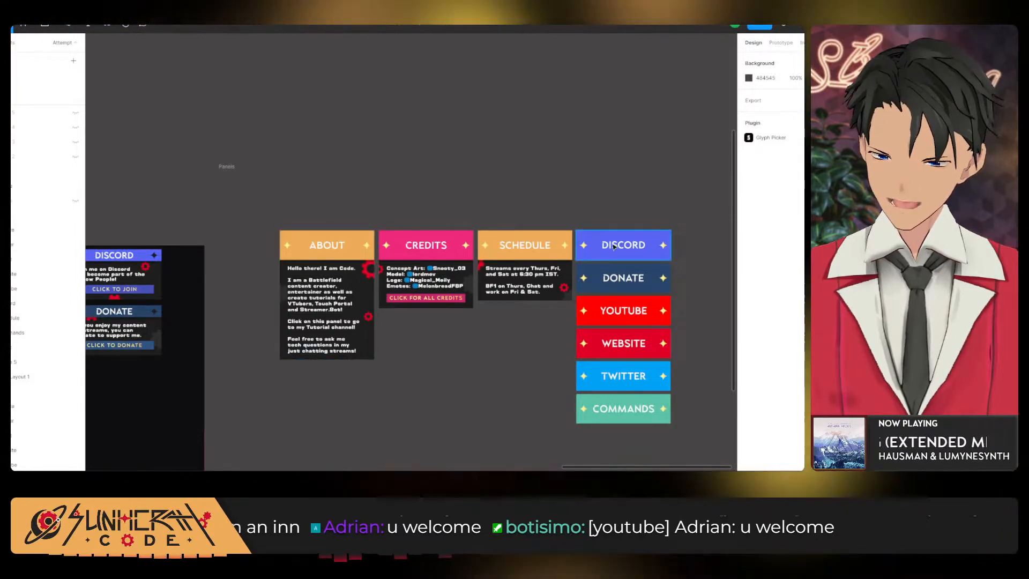
Compare the dark mockup's panels with the separate About, Credits, Schedule and link panels beside it.
{"action": "left_click_drag", "start_coordinate": [203, 443], "coordinate": [391, 368]}
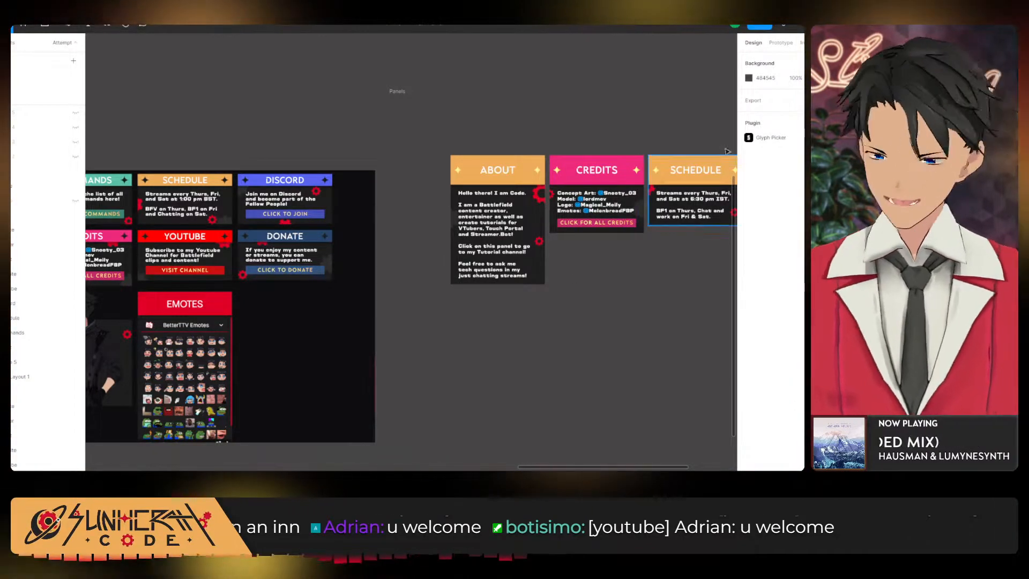
{"action": "left_click_drag", "start_coordinate": [644, 284], "coordinate": [545, 312]}
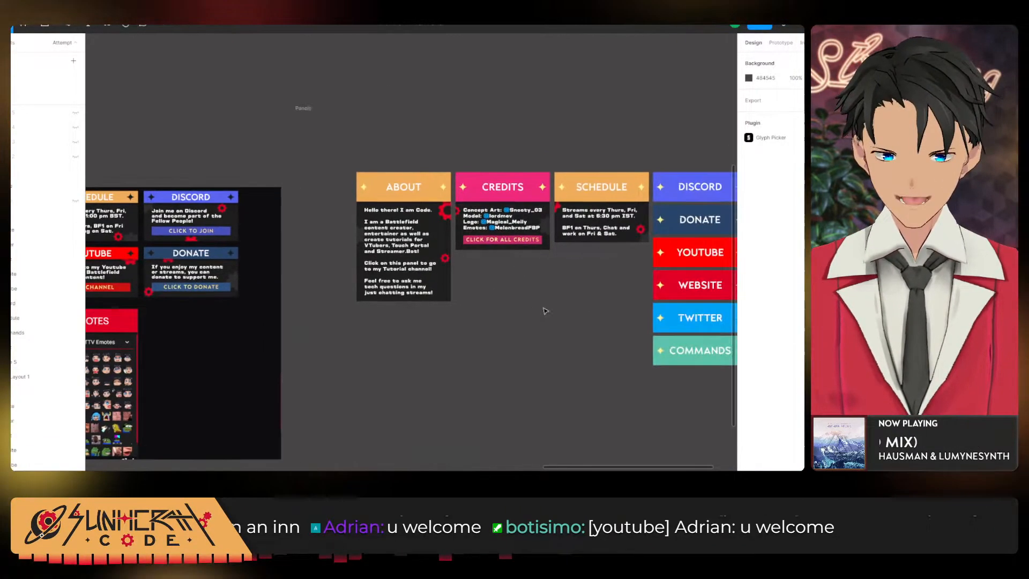
{"action": "scroll", "coordinate": [520, 341], "scroll_direction": "up", "scroll_amount": 5}
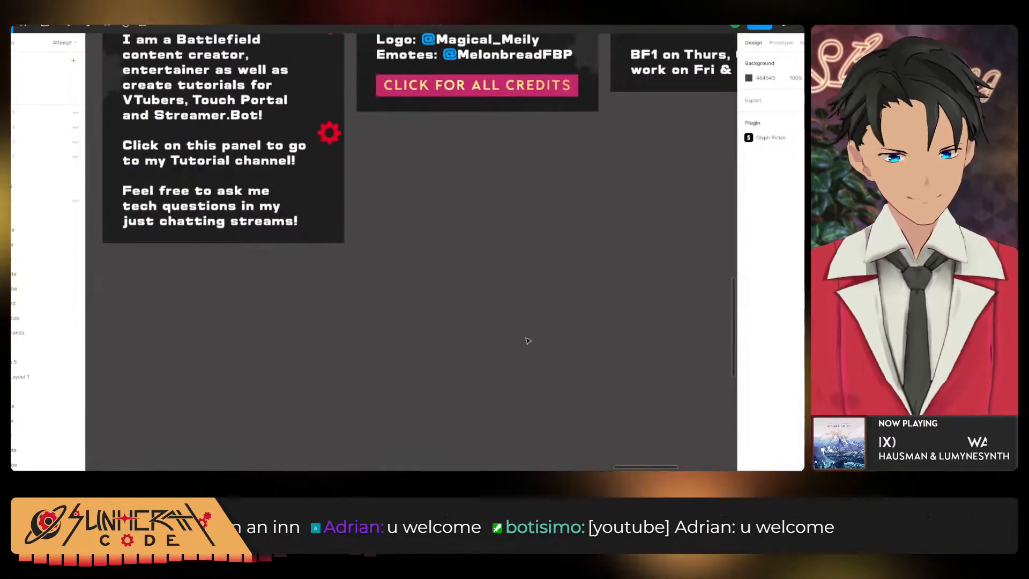
{"action": "scroll", "coordinate": [502, 322], "scroll_direction": "down", "scroll_amount": 6}
{"action": "left_click_drag", "start_coordinate": [442, 330], "coordinate": [284, 406]}
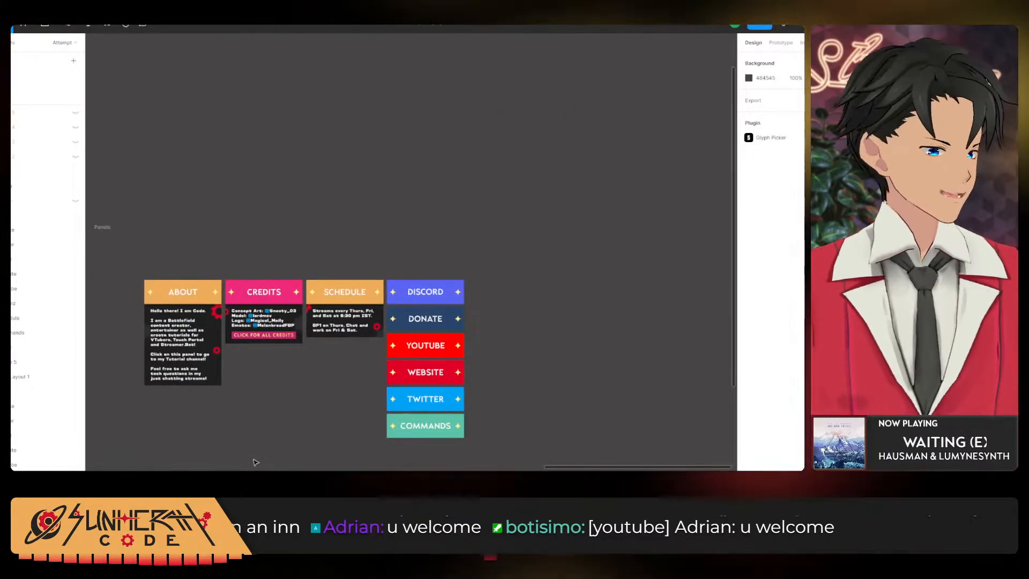
{"action": "left_click_drag", "start_coordinate": [254, 461], "coordinate": [339, 359]}
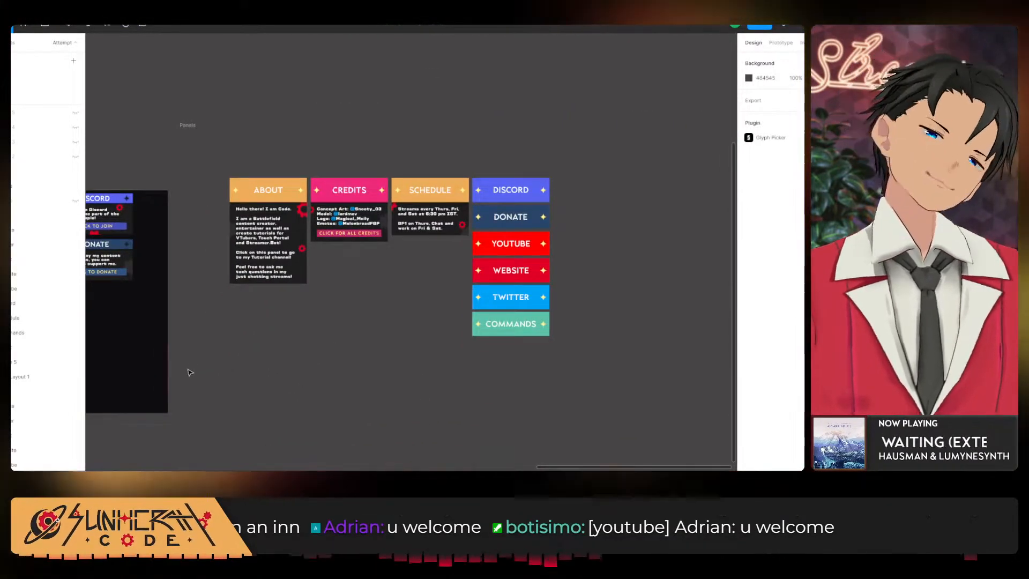
{"action": "left_click_drag", "start_coordinate": [155, 382], "coordinate": [441, 419]}
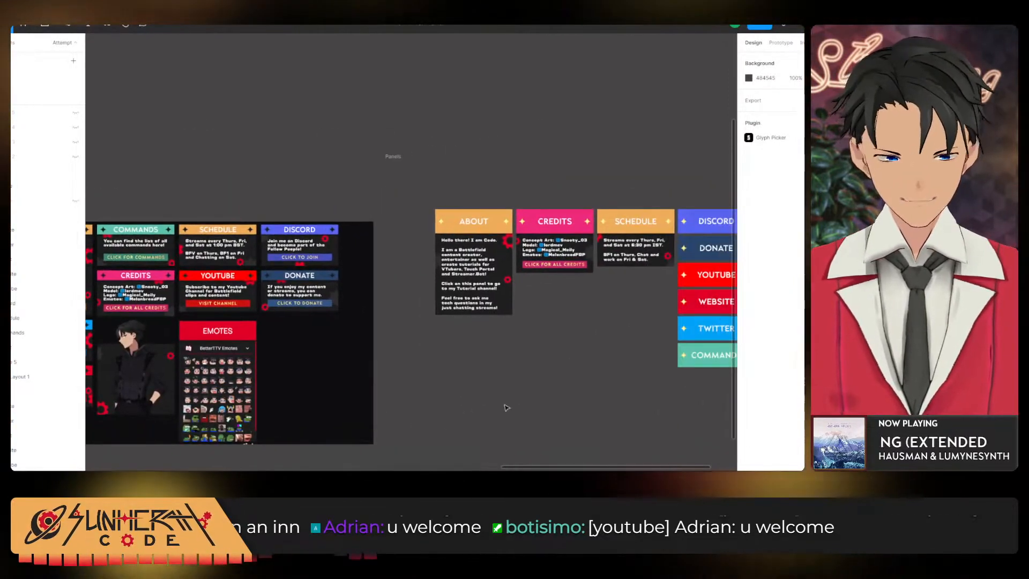
{"action": "left_click_drag", "start_coordinate": [592, 390], "coordinate": [758, 336]}
{"action": "left_click_drag", "start_coordinate": [556, 379], "coordinate": [366, 447]}
Examine the earlier panel drafts beneath the list of needed panels and the four character outfits.
{"action": "scroll", "coordinate": [395, 356], "scroll_direction": "down", "scroll_amount": 5}
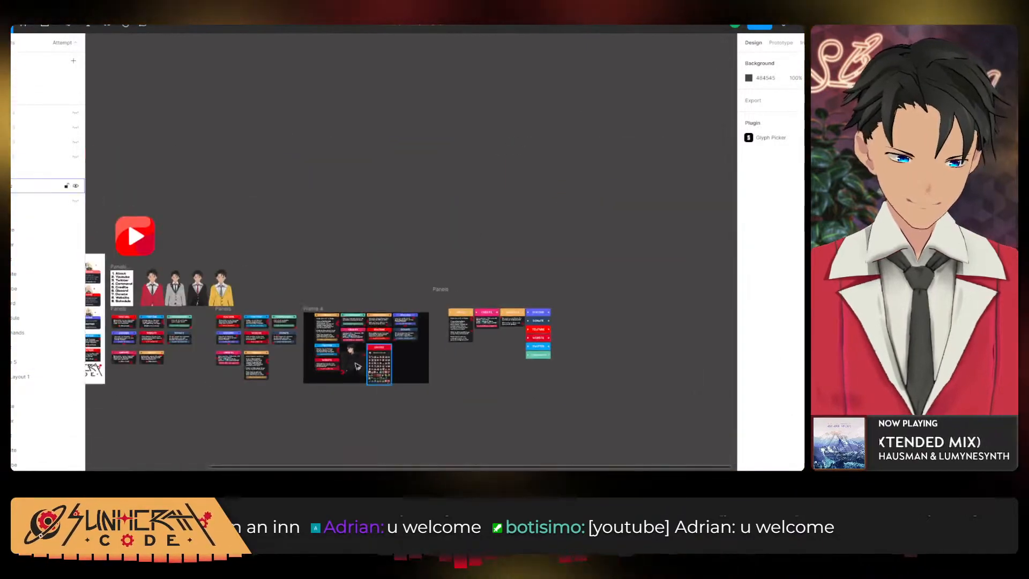
{"action": "left_click_drag", "start_coordinate": [170, 376], "coordinate": [469, 326]}
{"action": "scroll", "coordinate": [491, 329], "scroll_direction": "up", "scroll_amount": 3}
{"action": "scroll", "coordinate": [421, 225], "scroll_direction": "up", "scroll_amount": 3}
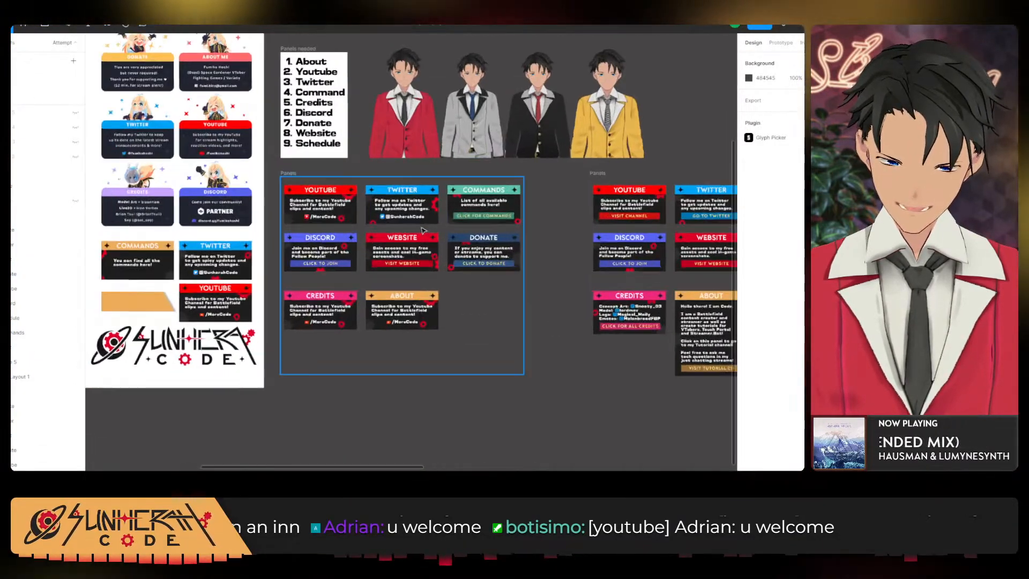
Review the reference sheet and early panel drafts, following the designs across to the separate About, Credits, Schedule and link panels.
{"action": "scroll", "coordinate": [588, 306], "scroll_direction": "down", "scroll_amount": 4}
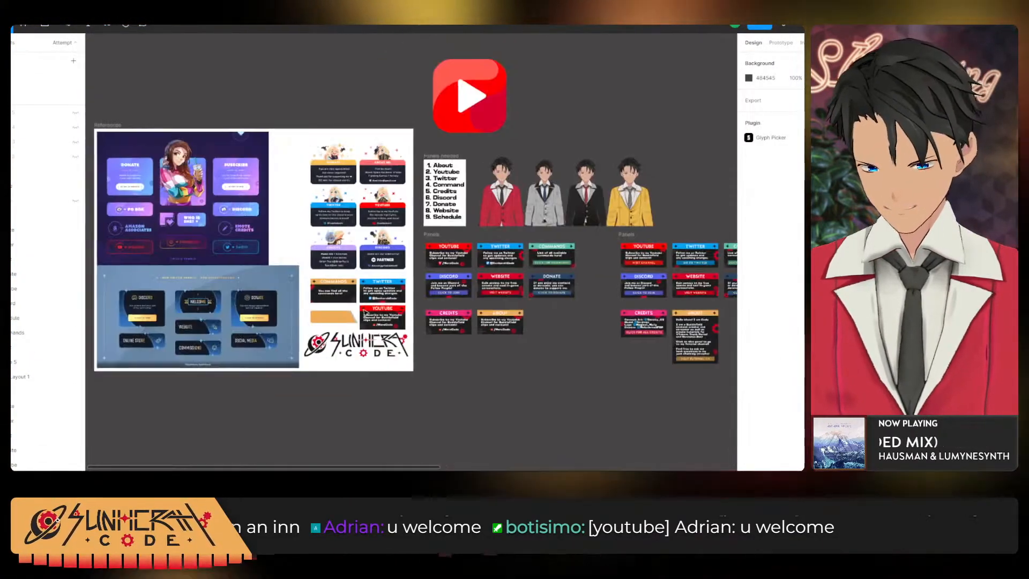
{"action": "scroll", "coordinate": [661, 318], "scroll_direction": "up", "scroll_amount": 4}
{"action": "left_click_drag", "start_coordinate": [661, 319], "coordinate": [331, 350]}
{"action": "left_click_drag", "start_coordinate": [503, 361], "coordinate": [385, 296]}
{"action": "left_click_drag", "start_coordinate": [517, 336], "coordinate": [122, 357]}
{"action": "left_click_drag", "start_coordinate": [556, 324], "coordinate": [288, 312]}
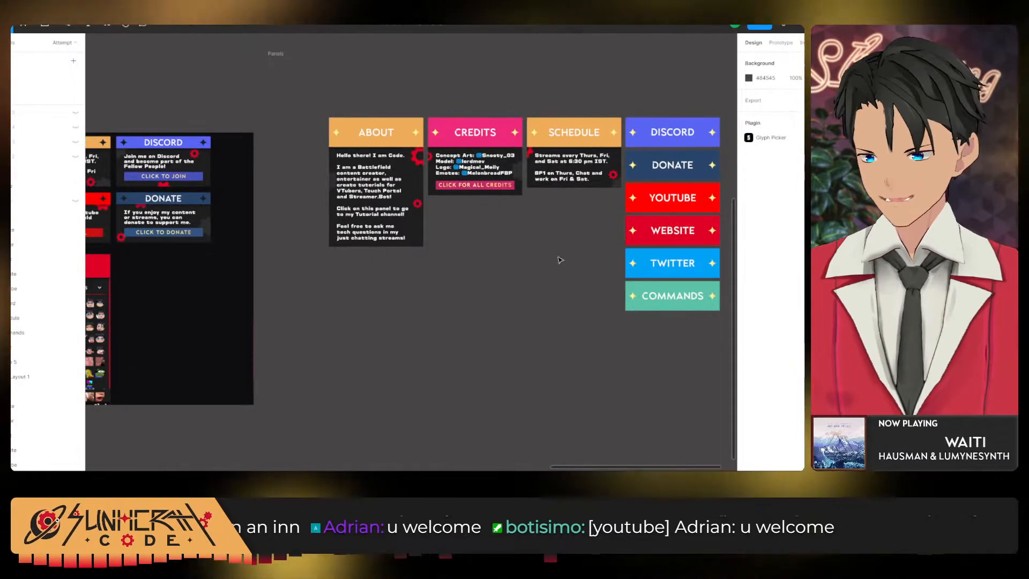
{"action": "scroll", "coordinate": [482, 300], "scroll_direction": "right", "scroll_amount": 4}
{"action": "scroll", "coordinate": [482, 300], "scroll_direction": "up", "scroll_amount": 2}
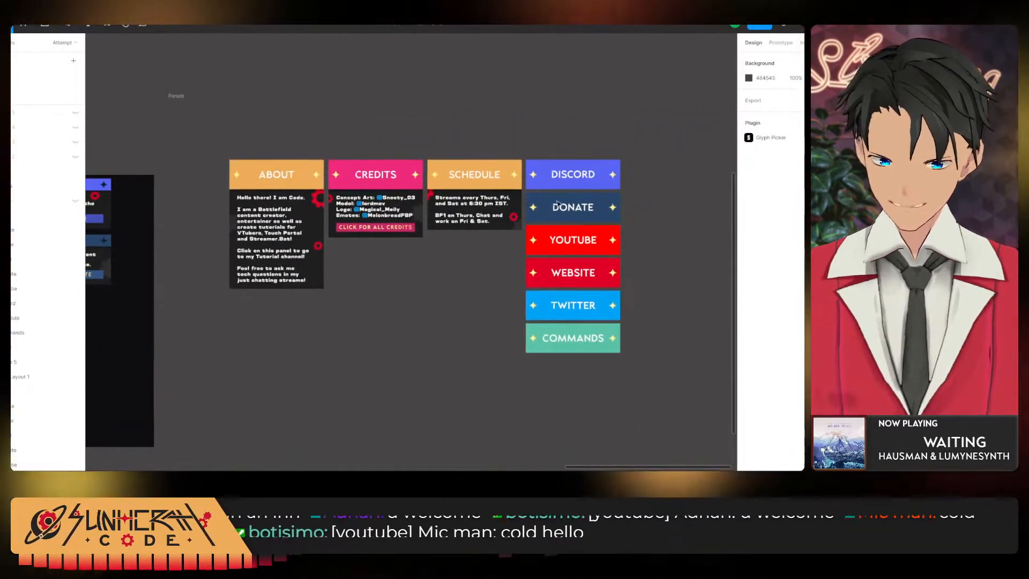
Examine the layout of the About, Credits and Schedule panels with the Discord, Donate, Youtube, Website, Twitter and Commands headers.
{"action": "left_click", "coordinate": [450, 363]}
{"action": "left_click", "coordinate": [434, 83]}
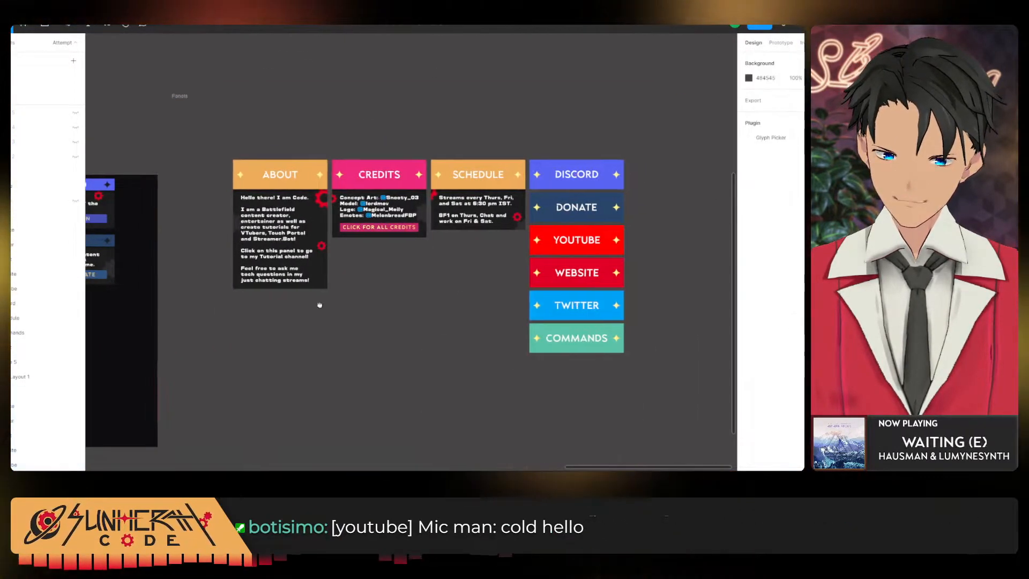
{"action": "scroll", "coordinate": [316, 303], "scroll_direction": "down", "scroll_amount": 3}
{"action": "scroll", "coordinate": [316, 302], "scroll_direction": "left", "scroll_amount": 5}
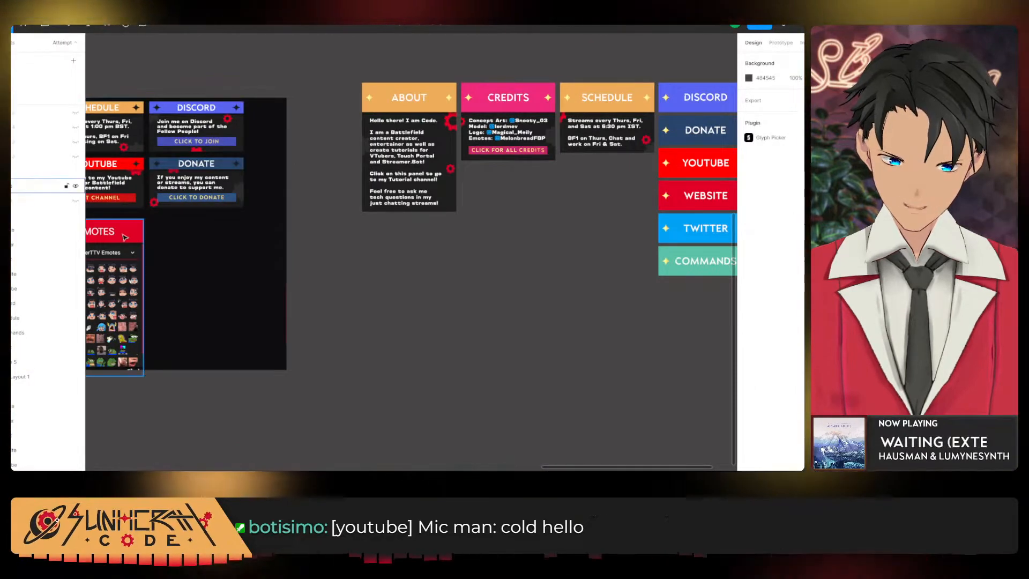
{"action": "scroll", "coordinate": [545, 285], "scroll_direction": "right", "scroll_amount": 8}
{"action": "scroll", "coordinate": [545, 285], "scroll_direction": "up", "scroll_amount": 2}
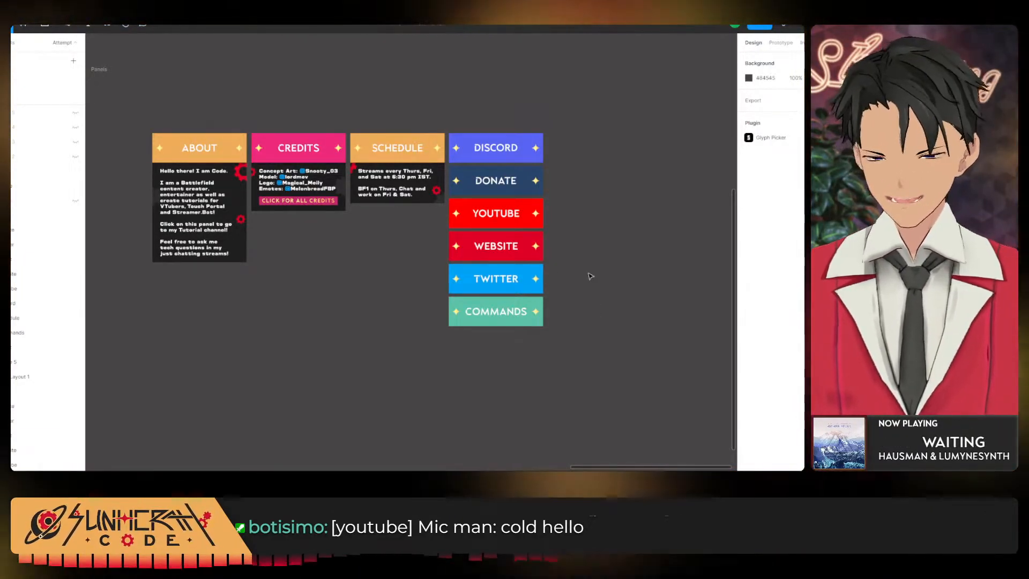
{"action": "scroll", "coordinate": [588, 273], "scroll_direction": "up", "scroll_amount": 3}
{"action": "scroll", "coordinate": [588, 274], "scroll_direction": "right", "scroll_amount": 4}
{"action": "scroll", "coordinate": [471, 304], "scroll_direction": "left", "scroll_amount": 4}
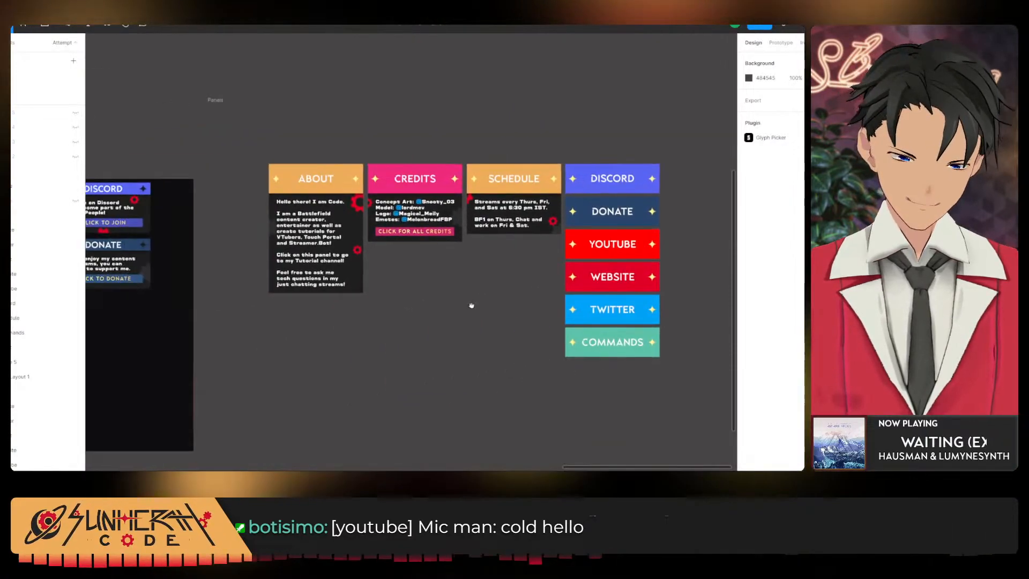
{"action": "scroll", "coordinate": [480, 312], "scroll_direction": "up", "scroll_amount": 5, "text": "ctrl"}
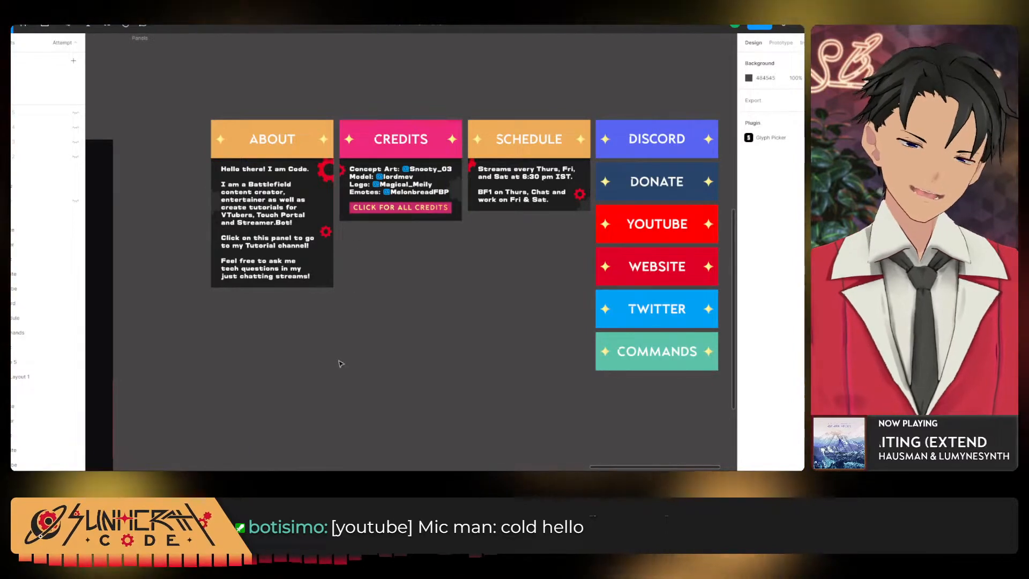
{"action": "scroll", "coordinate": [403, 370], "scroll_direction": "left", "scroll_amount": 1}
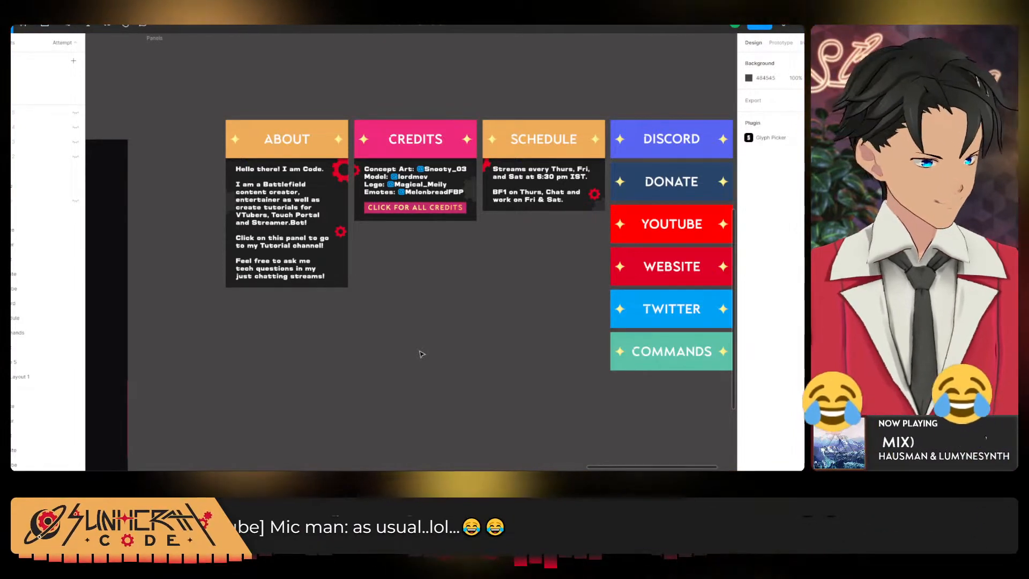
{"action": "scroll", "coordinate": [394, 343], "scroll_direction": "right", "scroll_amount": 5}
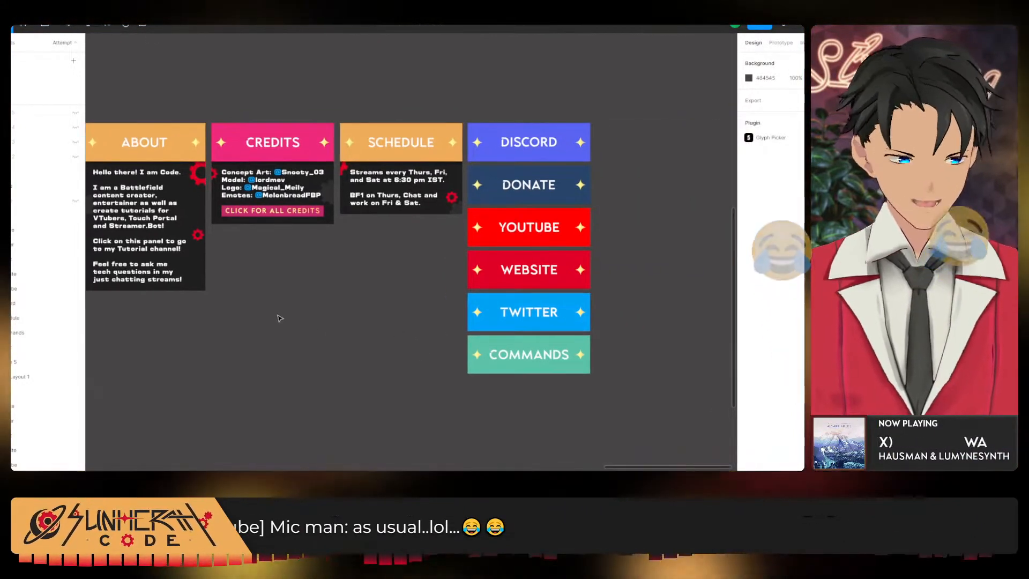
{"action": "scroll", "coordinate": [422, 150], "scroll_direction": "left", "scroll_amount": 5}
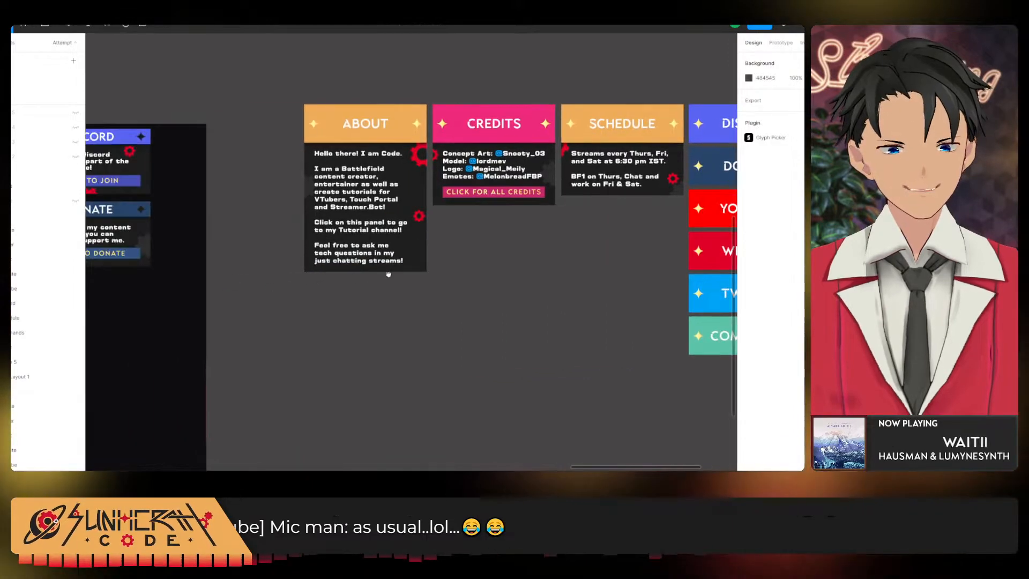
Inspect the About and Credits panels up close and compare the About frame with the Schedule and link panels.
{"action": "scroll", "coordinate": [422, 150], "scroll_direction": "up", "scroll_amount": 5}
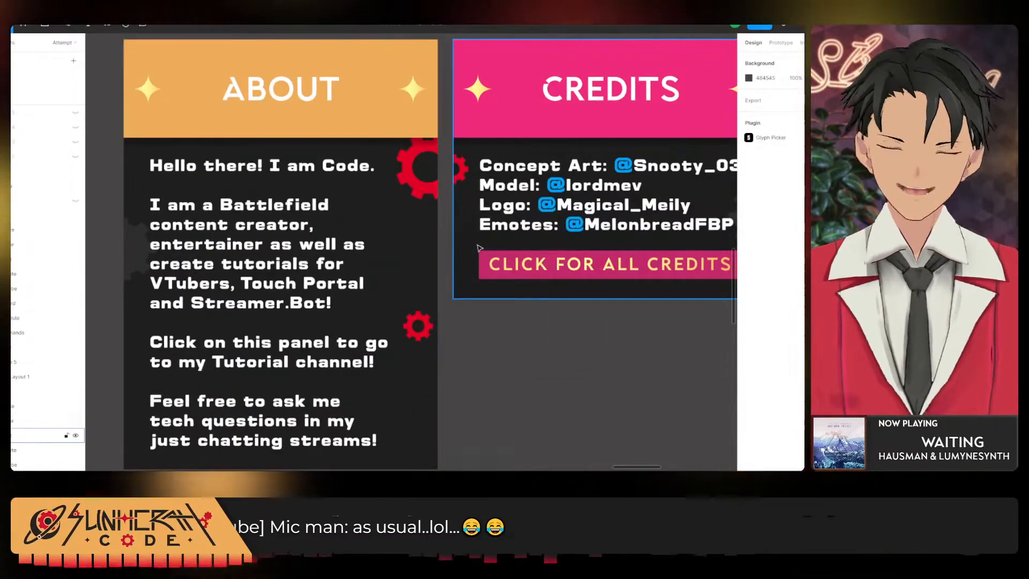
{"action": "scroll", "coordinate": [478, 253], "scroll_direction": "down", "scroll_amount": 5}
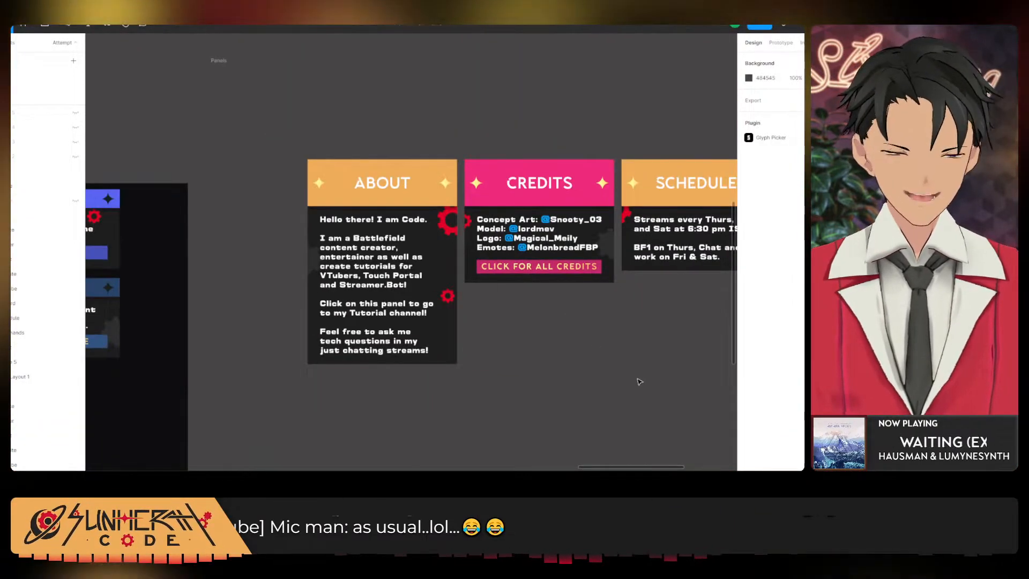
{"action": "scroll", "coordinate": [322, 374], "scroll_direction": "right", "scroll_amount": 5}
{"action": "scroll", "coordinate": [280, 349], "scroll_direction": "left", "scroll_amount": 5}
{"action": "scroll", "coordinate": [280, 349], "scroll_direction": "down", "scroll_amount": 2}
{"action": "left_click", "coordinate": [364, 142]}
{"action": "scroll", "coordinate": [231, 380], "scroll_direction": "right", "scroll_amount": 6}
{"action": "scroll", "coordinate": [231, 380], "scroll_direction": "up", "scroll_amount": 1}
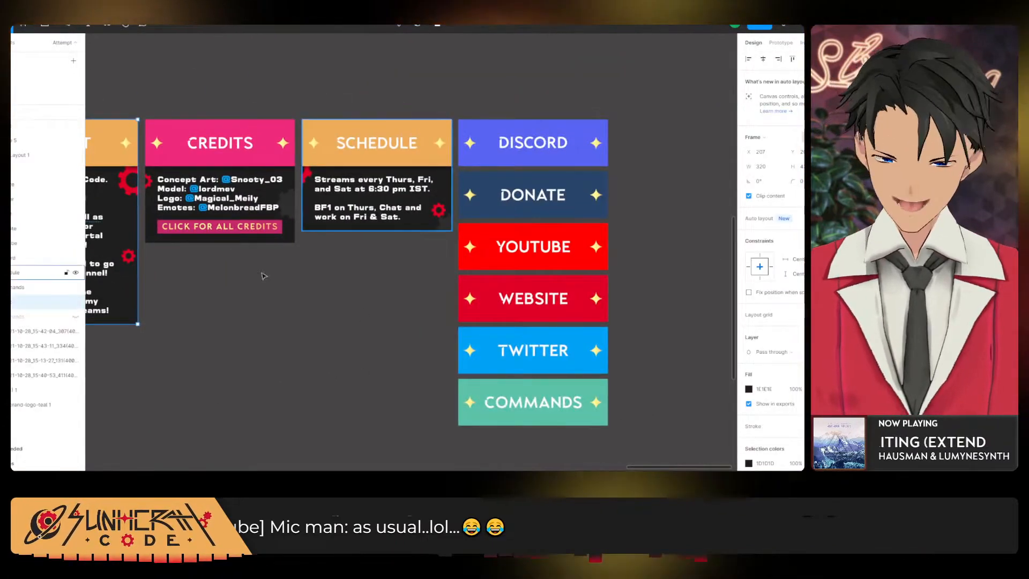
{"action": "scroll", "coordinate": [291, 248], "scroll_direction": "left", "scroll_amount": 5}
{"action": "scroll", "coordinate": [321, 257], "scroll_direction": "up", "scroll_amount": 1}
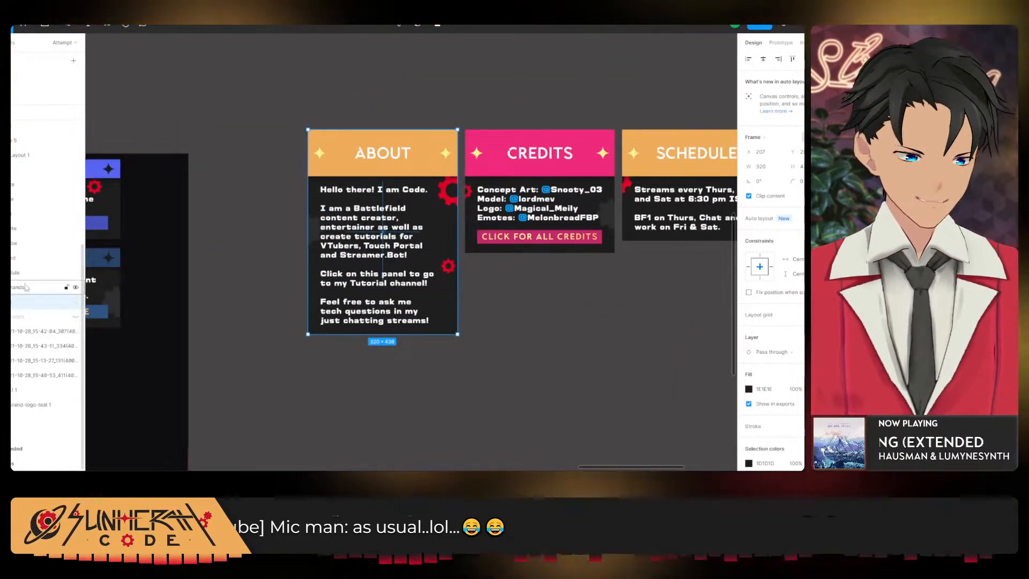
Duplicate the whole Panels frame holding the About, Credits, Schedule and link panels.
{"action": "scroll", "coordinate": [446, 313], "scroll_direction": "right", "scroll_amount": 1}
{"action": "scroll", "coordinate": [445, 312], "scroll_direction": "down", "scroll_amount": 4}
{"action": "scroll", "coordinate": [496, 320], "scroll_direction": "right", "scroll_amount": 4}
{"action": "scroll", "coordinate": [496, 319], "scroll_direction": "down", "scroll_amount": 1}
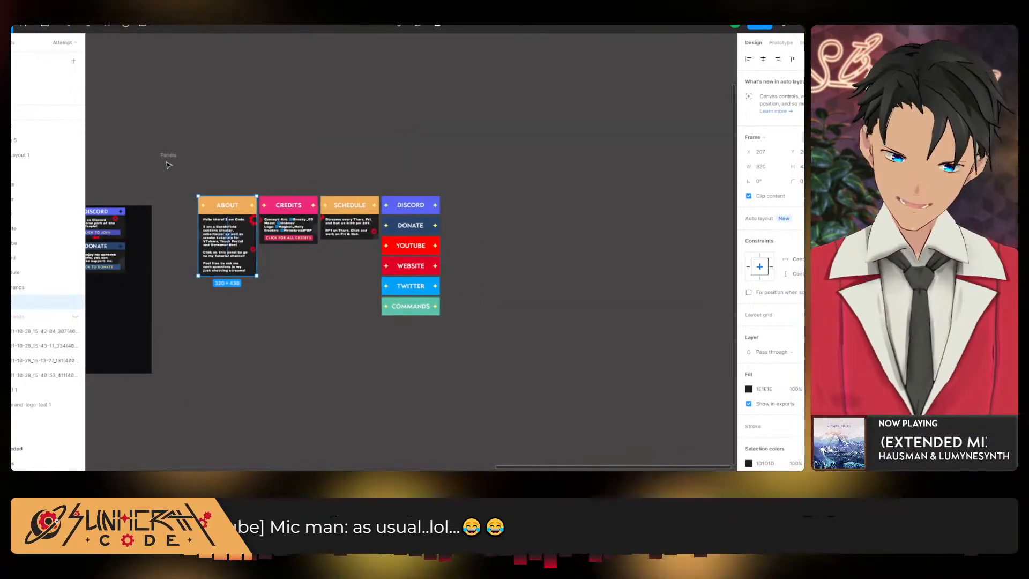
{"action": "left_click", "coordinate": [168, 161]}
{"action": "key", "text": "ctrl+d"}
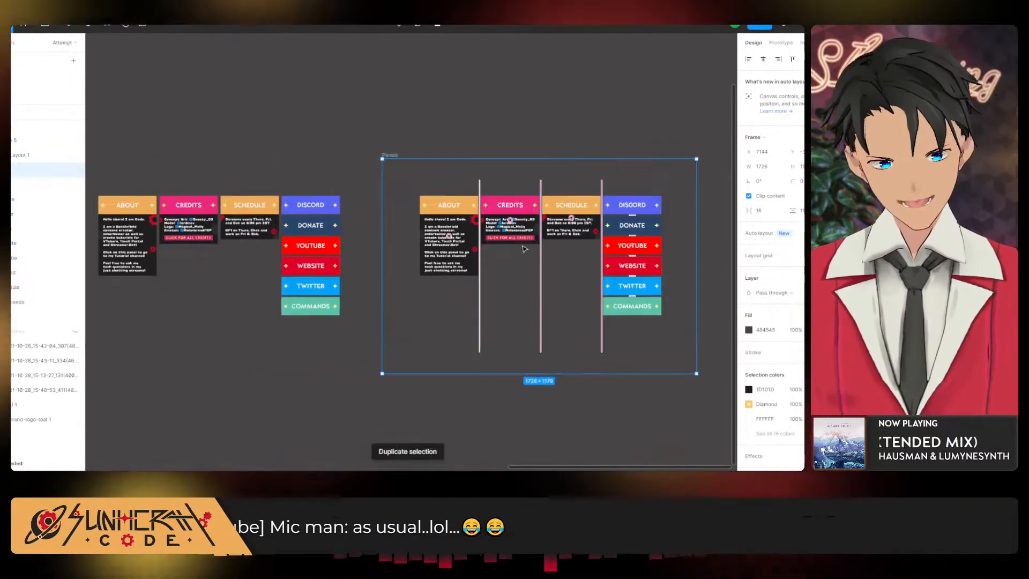
Compare the duplicated and original Panels frames, and look back over the earlier panel drafts and the reference sheet.
{"action": "scroll", "coordinate": [594, 284], "scroll_direction": "right", "scroll_amount": 5}
{"action": "scroll", "coordinate": [482, 268], "scroll_direction": "left", "scroll_amount": 5}
{"action": "scroll", "coordinate": [343, 259], "scroll_direction": "left", "scroll_amount": 3}
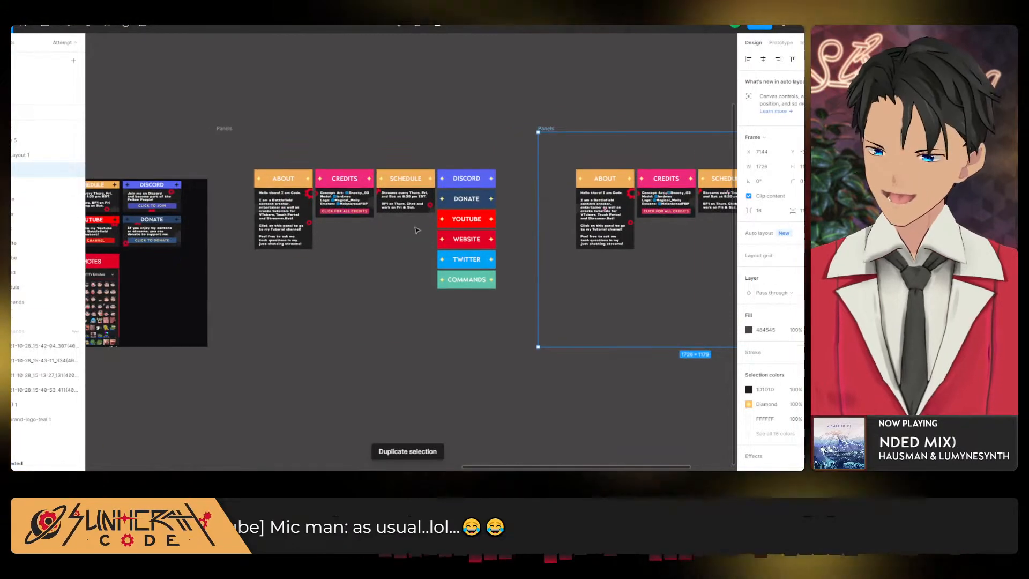
{"action": "left_click_drag", "start_coordinate": [594, 287], "coordinate": [387, 343]}
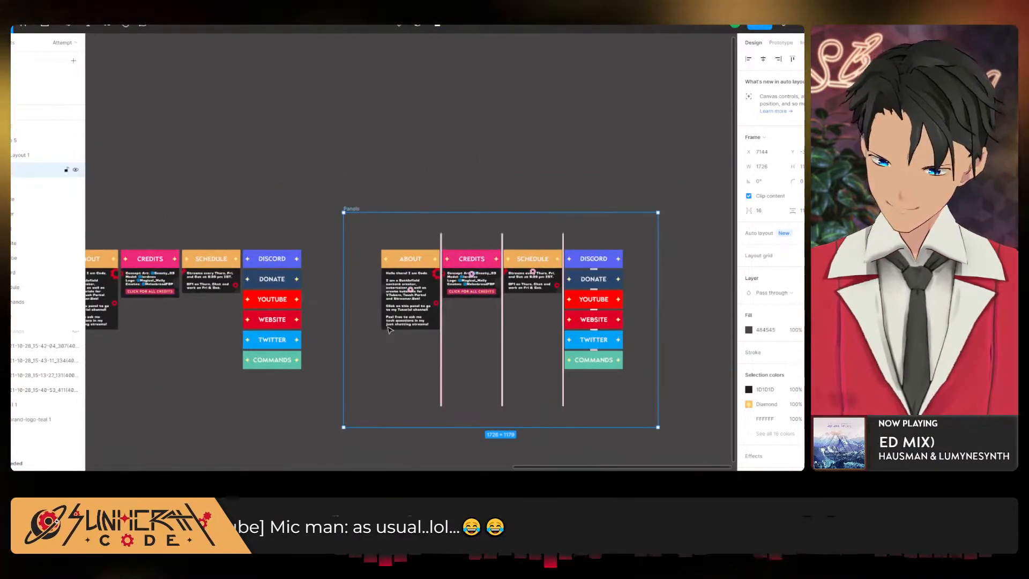
{"action": "scroll", "coordinate": [396, 335], "scroll_direction": "down", "scroll_amount": 3}
{"action": "left_click_drag", "start_coordinate": [263, 342], "coordinate": [866, 249]}
{"action": "left_click_drag", "start_coordinate": [594, 273], "coordinate": [297, 318]}
{"action": "left_click_drag", "start_coordinate": [223, 340], "coordinate": [388, 290]}
{"action": "scroll", "coordinate": [446, 312], "scroll_direction": "up", "scroll_amount": 5}
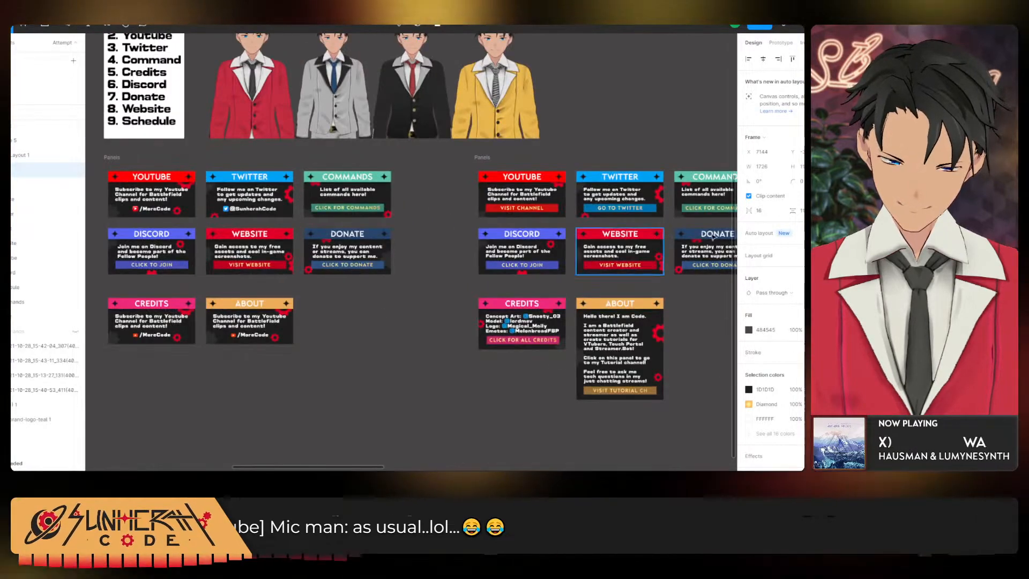
{"action": "left_click_drag", "start_coordinate": [113, 311], "coordinate": [575, 274]}
{"action": "scroll", "coordinate": [576, 274], "scroll_direction": "down", "scroll_amount": 3}
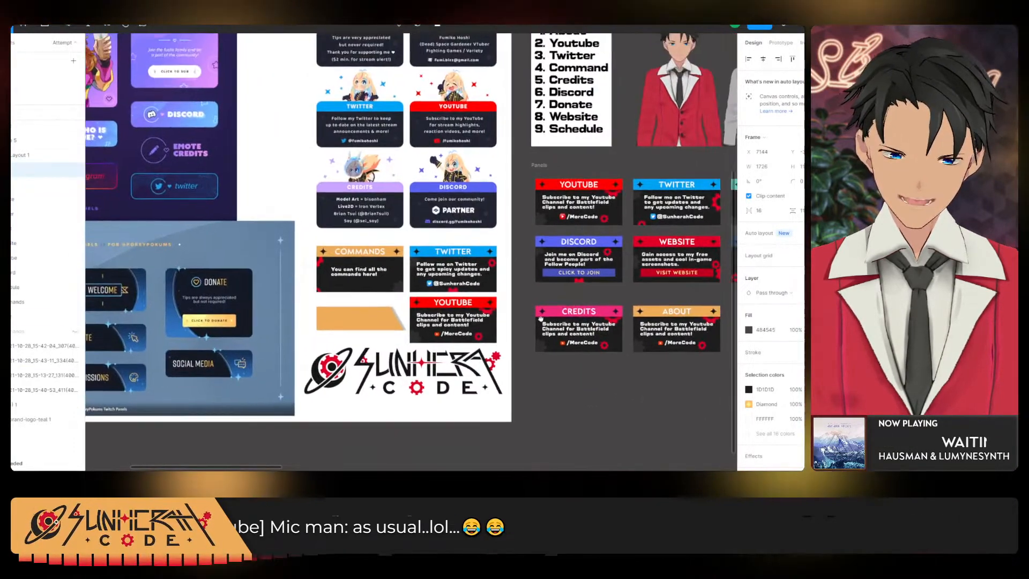
{"action": "left_click_drag", "start_coordinate": [622, 377], "coordinate": [600, 373]}
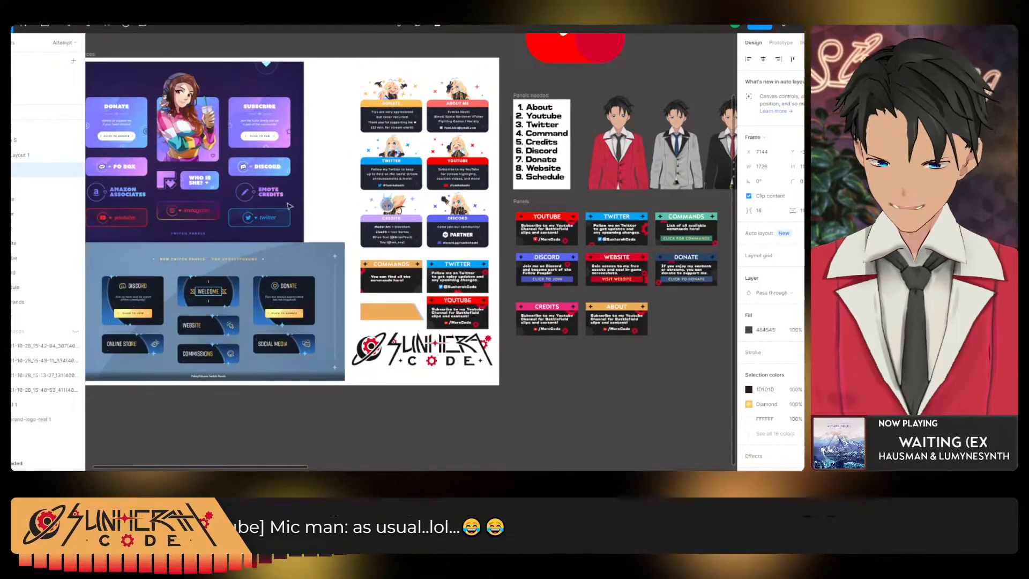
Trace the panel designs from the references through both draft sets and the dark mockup to the duplicated Panels frame.
{"action": "left_click_drag", "start_coordinate": [568, 310], "coordinate": [358, 308]}
{"action": "scroll", "coordinate": [357, 300], "scroll_direction": "up", "scroll_amount": 3}
{"action": "left_click_drag", "start_coordinate": [635, 348], "coordinate": [538, 358]}
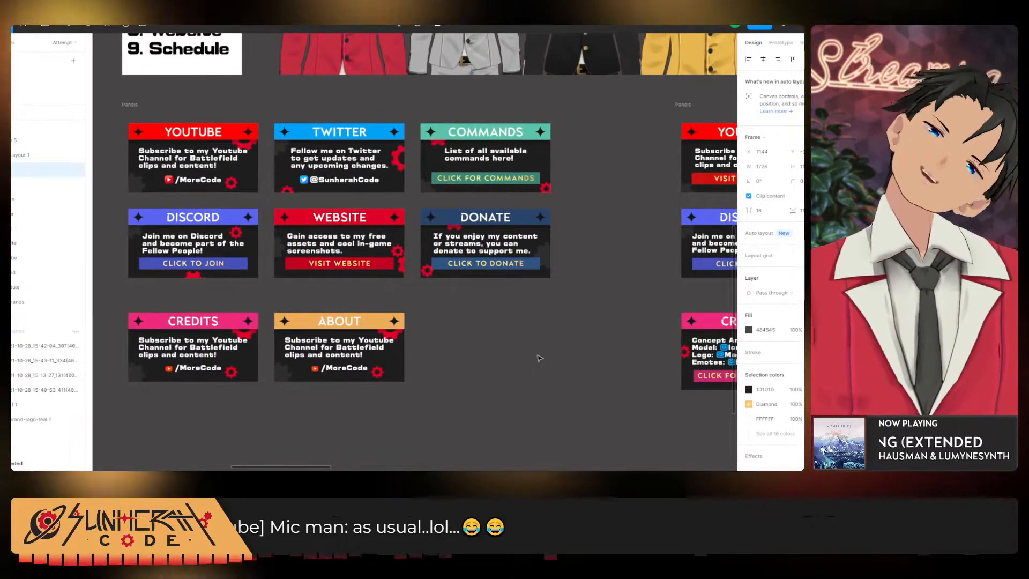
{"action": "left_click_drag", "start_coordinate": [621, 349], "coordinate": [161, 351]}
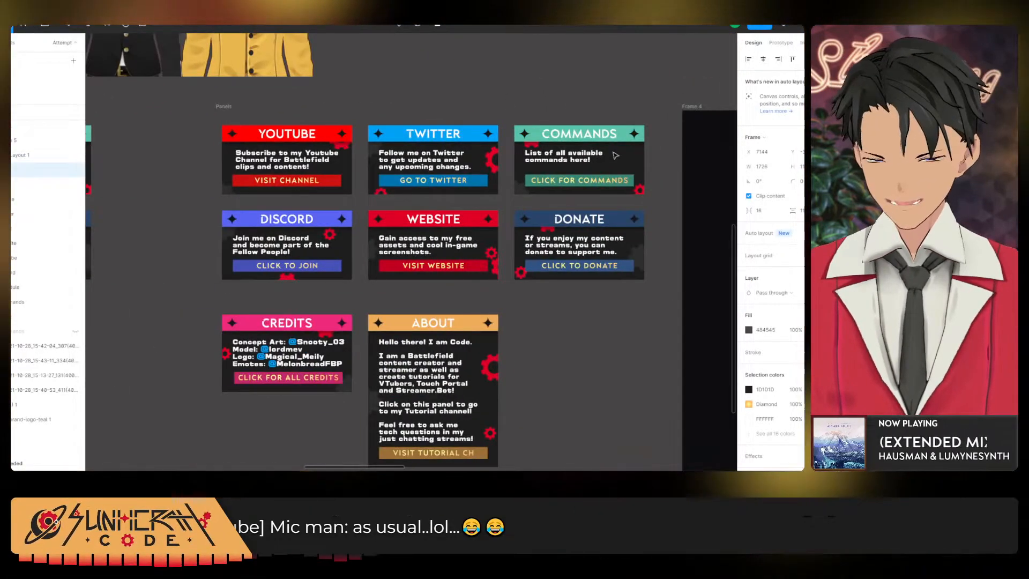
{"action": "left_click_drag", "start_coordinate": [628, 273], "coordinate": [32, 245]}
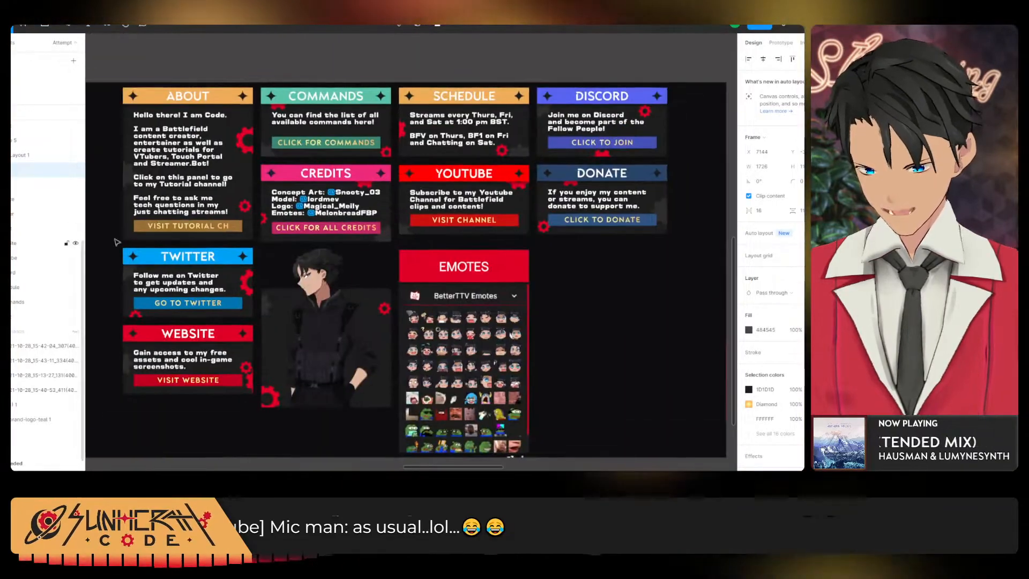
{"action": "left_click_drag", "start_coordinate": [629, 310], "coordinate": [11, 287]}
{"action": "left_click_drag", "start_coordinate": [419, 291], "coordinate": [634, 374]}
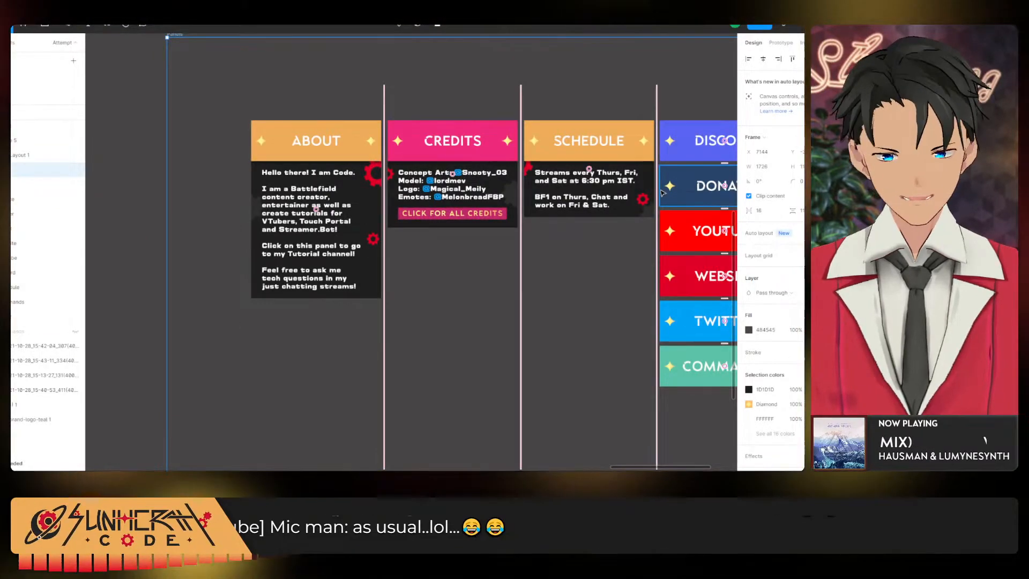
{"action": "scroll", "coordinate": [406, 221], "scroll_direction": "right", "scroll_amount": 5}
{"action": "scroll", "coordinate": [418, 220], "scroll_direction": "left", "scroll_amount": 3}
{"action": "scroll", "coordinate": [430, 225], "scroll_direction": "down", "scroll_amount": 5}
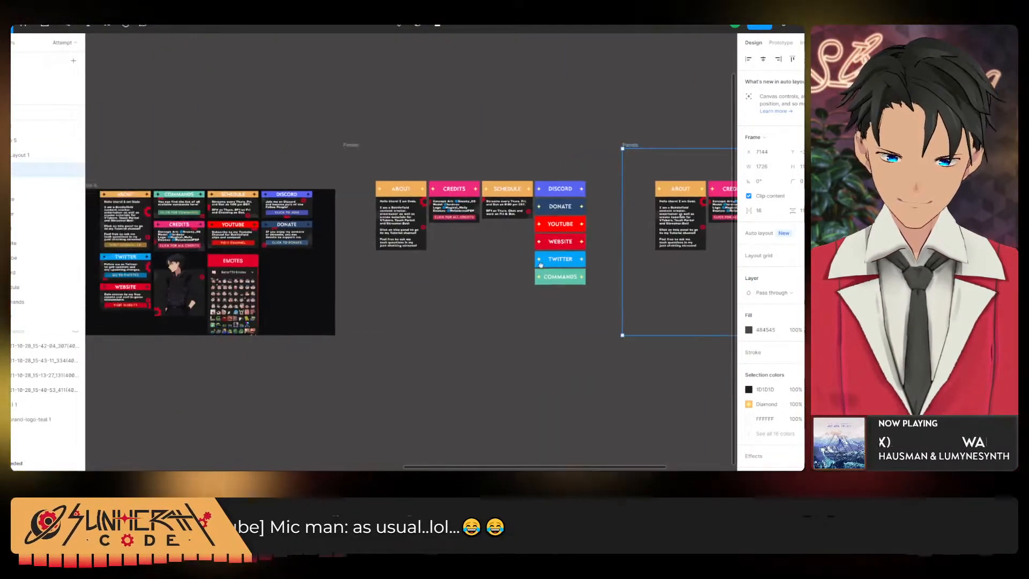
Duplicate the dark mockup's Emotes panel image and move the copy into the duplicated Panels frame, below the Schedule panel.
{"action": "left_click", "coordinate": [426, 225]}
{"action": "key", "text": "ctrl+d"}
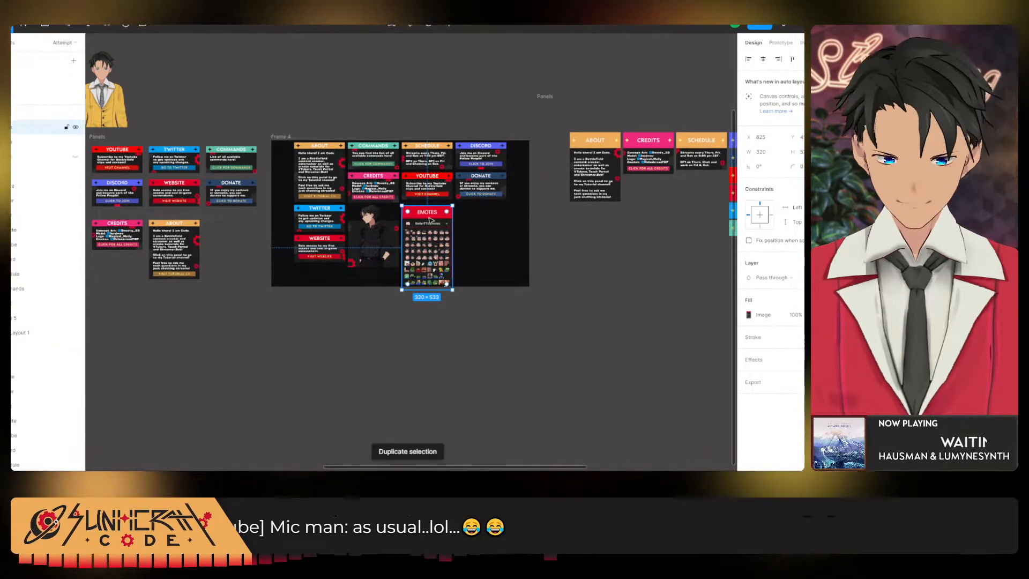
{"action": "left_click_drag", "start_coordinate": [442, 235], "coordinate": [588, 385]}
{"action": "left_click_drag", "start_coordinate": [645, 342], "coordinate": [273, 358]}
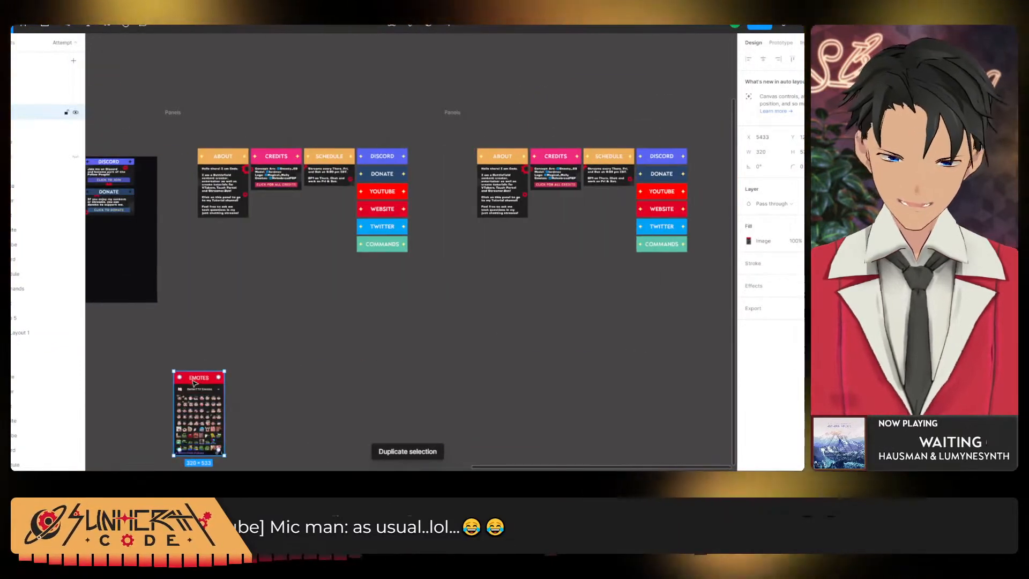
{"action": "left_click_drag", "start_coordinate": [186, 380], "coordinate": [605, 240]}
Position the Emotes copy flush beside the Commands panel, with their top edges aligned.
{"action": "scroll", "coordinate": [604, 240], "scroll_direction": "up", "scroll_amount": 10}
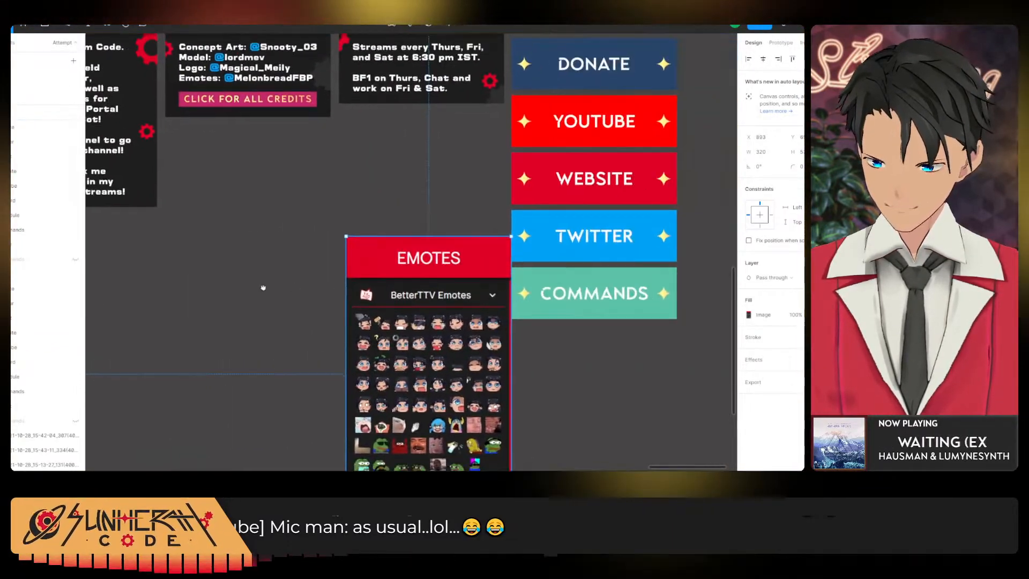
{"action": "left_click_drag", "start_coordinate": [362, 257], "coordinate": [378, 290]}
{"action": "scroll", "coordinate": [378, 290], "scroll_direction": "up", "scroll_amount": 10}
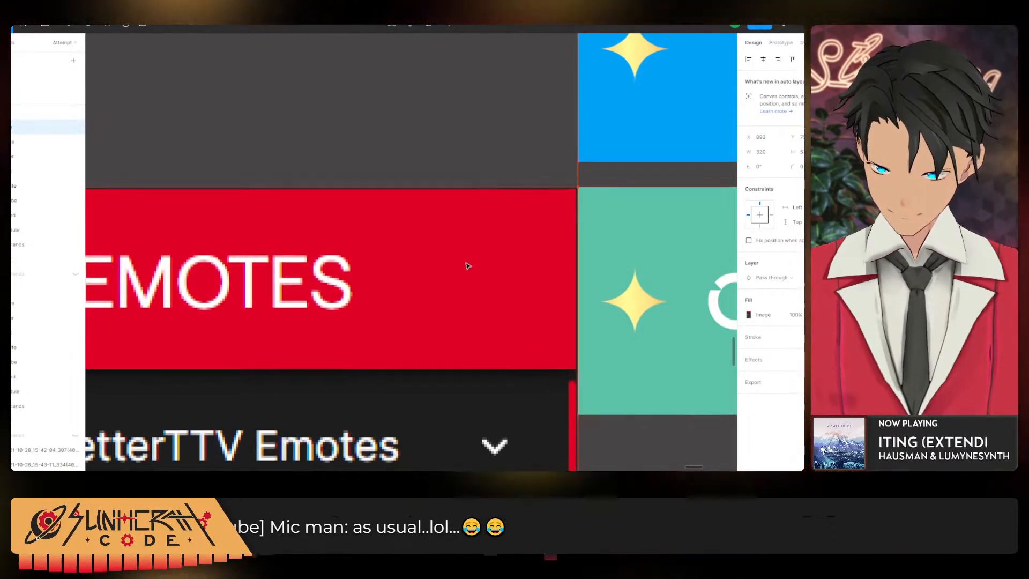
Shorten the duplicated Commands panel to 320 × 80 so its height matches the Emotes header, keeping its label and stars vertically centred.
{"action": "left_click", "coordinate": [644, 321]}
{"action": "scroll", "coordinate": [643, 322], "scroll_direction": "right", "scroll_amount": 8}
{"action": "scroll", "coordinate": [643, 321], "scroll_direction": "down", "scroll_amount": 2}
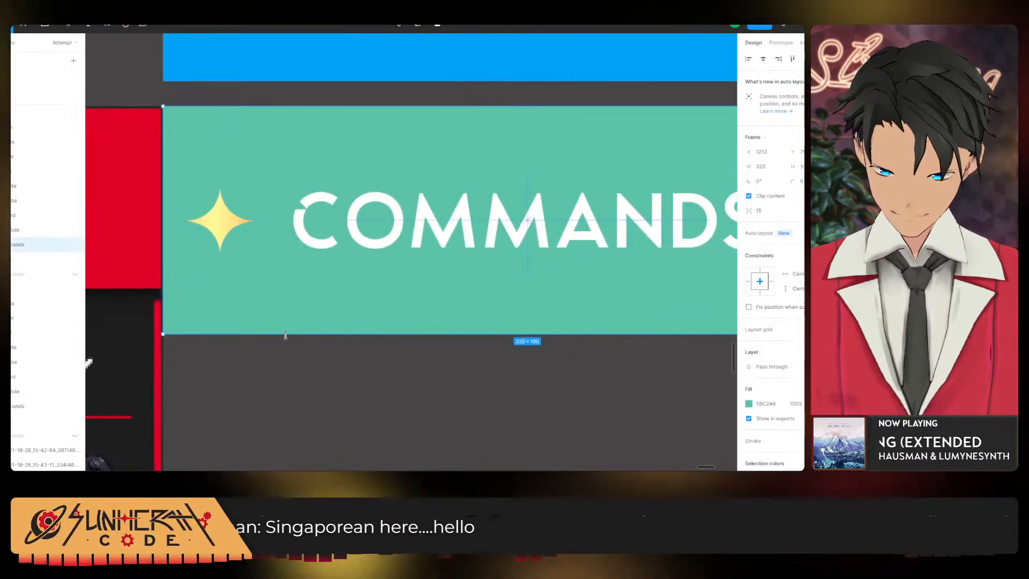
{"action": "left_click_drag", "start_coordinate": [286, 336], "coordinate": [296, 288]}
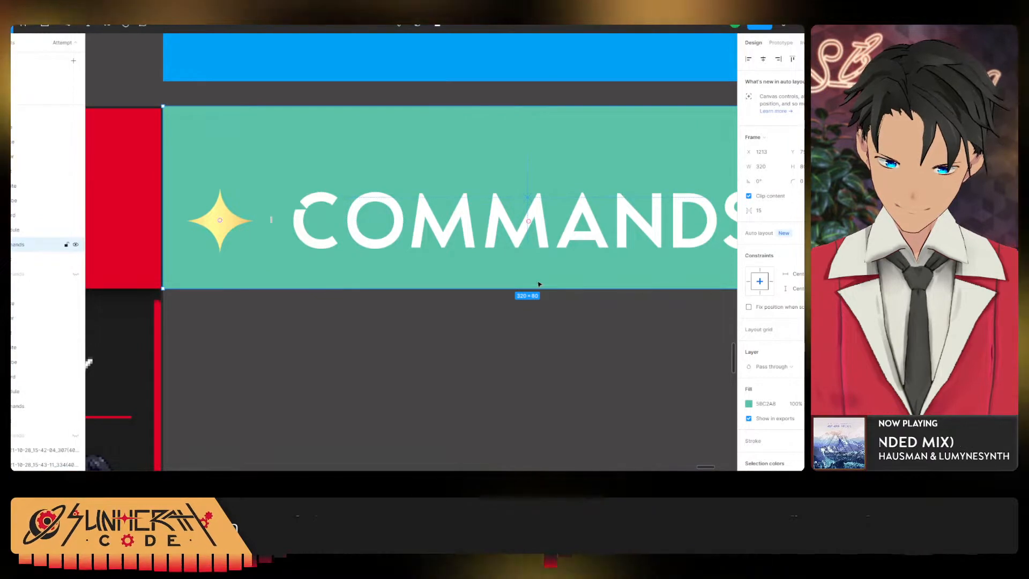
{"action": "scroll", "coordinate": [296, 290], "scroll_direction": "right", "scroll_amount": 5}
{"action": "scroll", "coordinate": [296, 290], "scroll_direction": "up", "scroll_amount": 1}
{"action": "key", "text": "ctrl+z"}
{"action": "scroll", "coordinate": [315, 324], "scroll_direction": "left", "scroll_amount": 6}
{"action": "scroll", "coordinate": [315, 323], "scroll_direction": "down", "scroll_amount": 1}
{"action": "left_click_drag", "start_coordinate": [505, 348], "coordinate": [516, 305]}
{"action": "key", "text": "ctrl+z"}
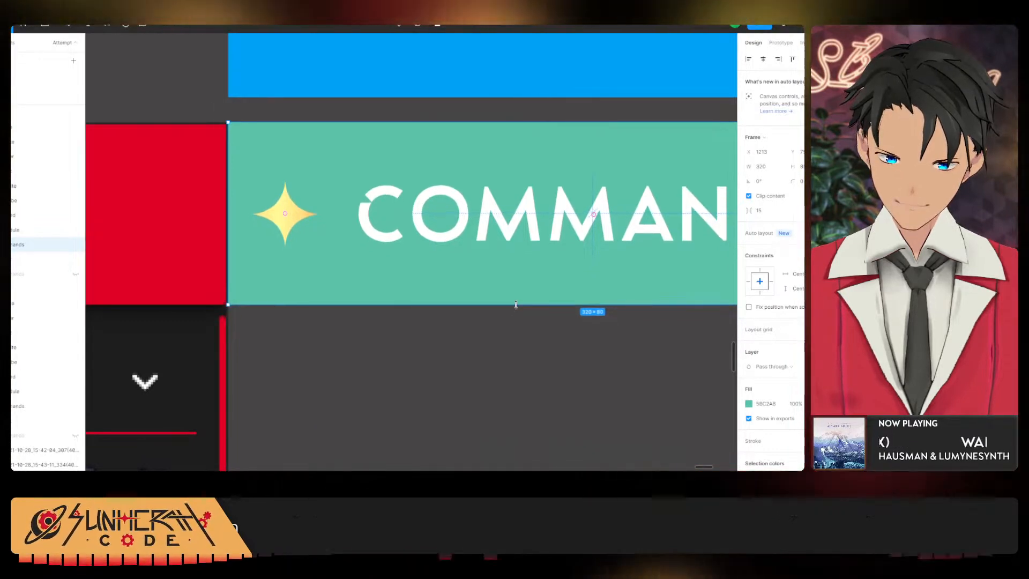
{"action": "scroll", "coordinate": [516, 305], "scroll_direction": "down", "scroll_amount": 5, "text": "ctrl"}
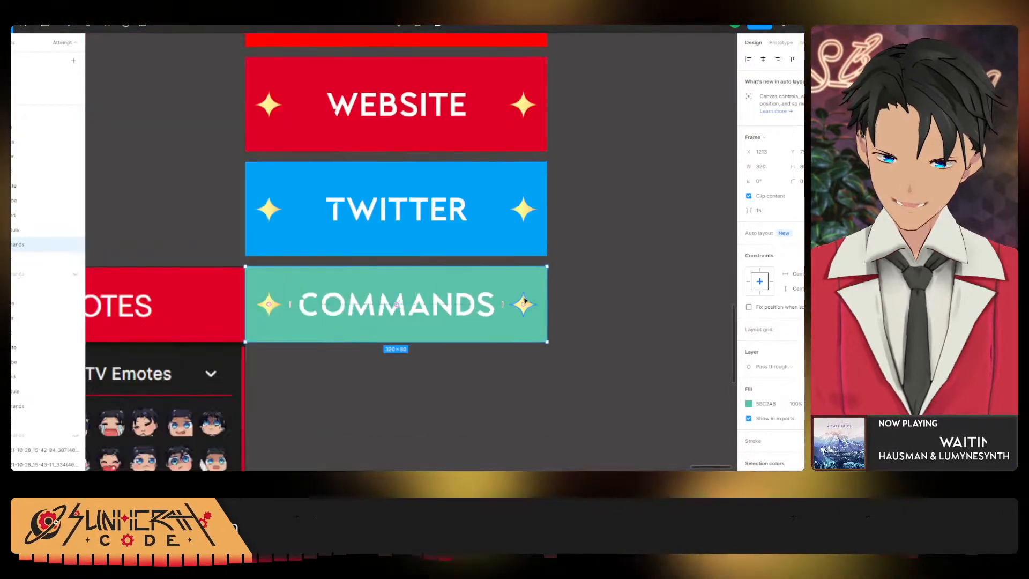
Examine how the shortened Commands panel lines up with the Emotes header, up close and within the whole duplicated panel layout.
{"action": "key", "text": "Escape"}
{"action": "scroll", "coordinate": [248, 296], "scroll_direction": "up", "scroll_amount": 6, "text": "ctrl"}
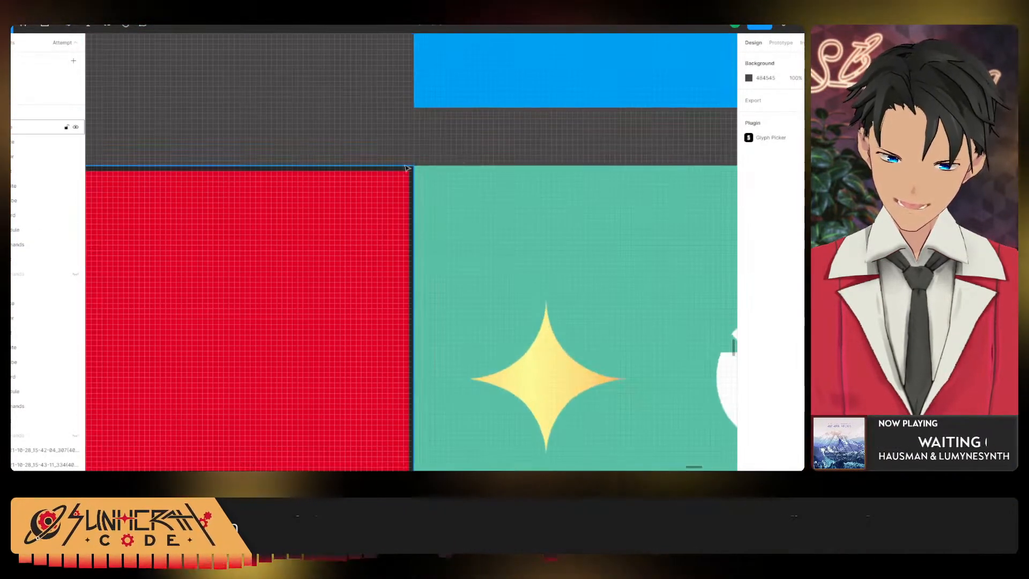
{"action": "scroll", "coordinate": [414, 167], "scroll_direction": "up", "scroll_amount": 3, "text": "ctrl"}
{"action": "scroll", "coordinate": [518, 230], "scroll_direction": "down", "scroll_amount": 8, "text": "ctrl"}
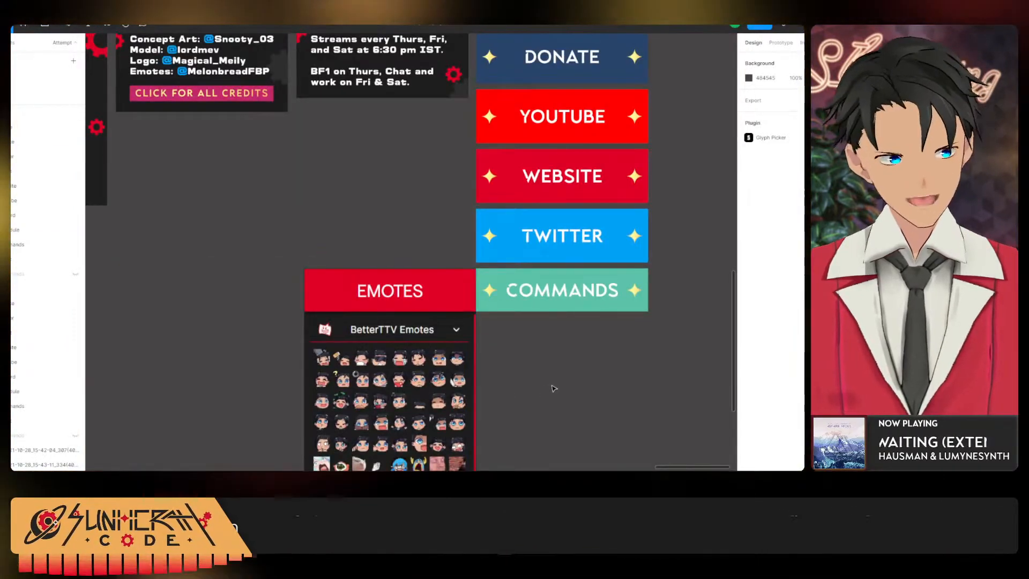
{"action": "left_click_drag", "start_coordinate": [290, 231], "coordinate": [262, 239]}
{"action": "scroll", "coordinate": [389, 298], "scroll_direction": "down", "scroll_amount": 5}
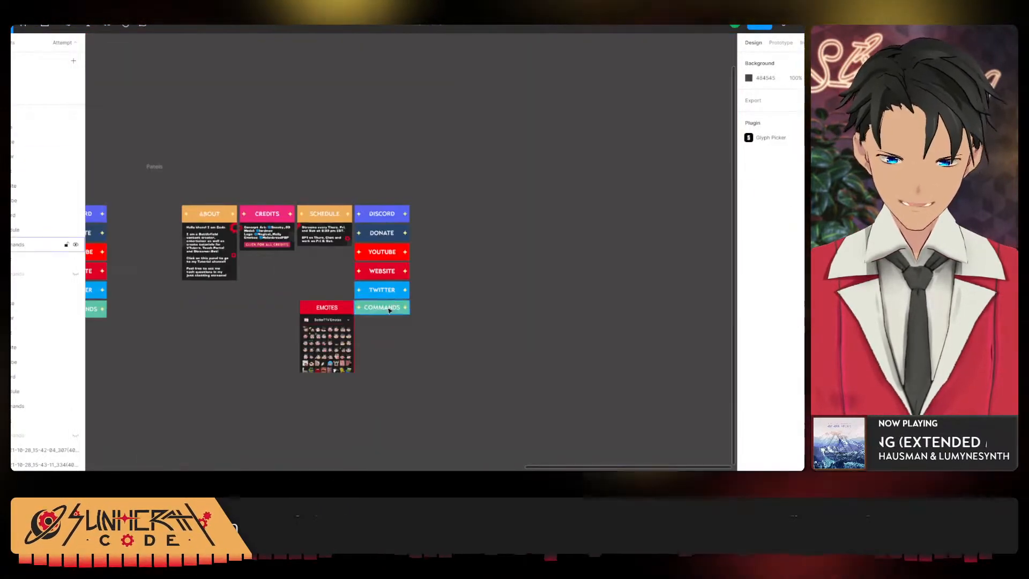
{"action": "scroll", "coordinate": [382, 309], "scroll_direction": "up", "scroll_amount": 5}
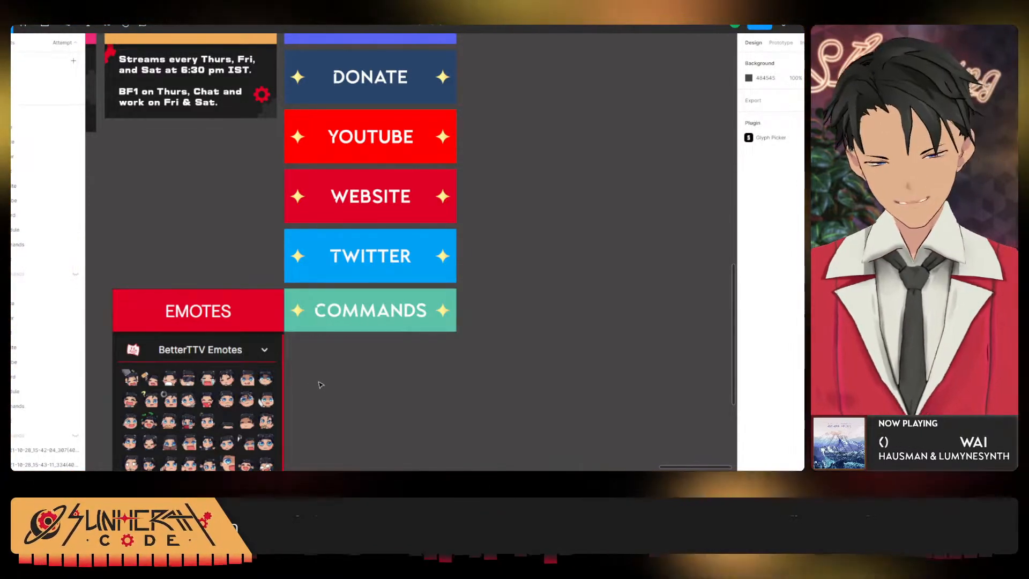
{"action": "scroll", "coordinate": [320, 400], "scroll_direction": "down", "scroll_amount": 5}
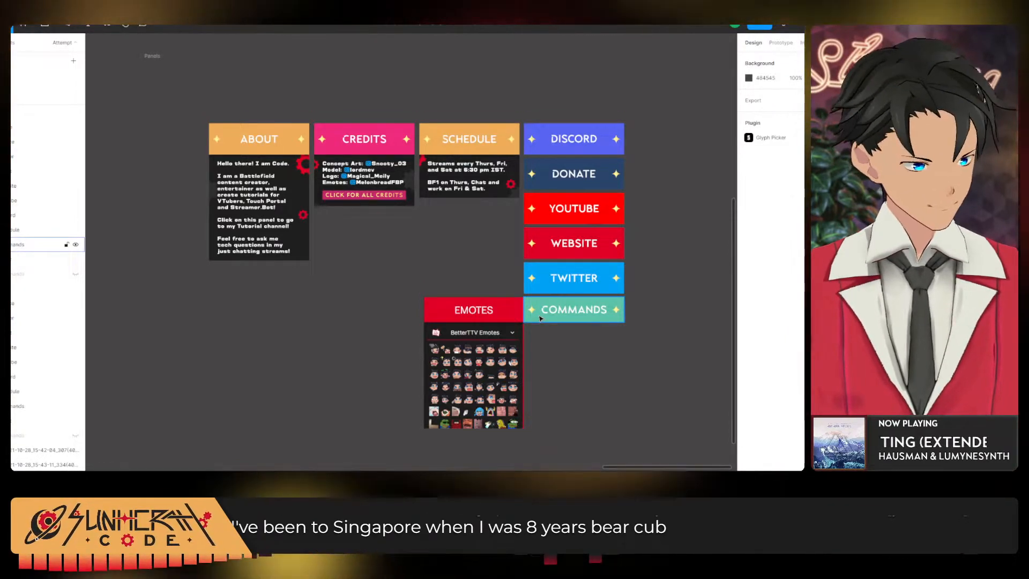
Set the heights of the duplicated Twitter and Website panels to 80 and move each down closer to the panel below.
{"action": "left_click", "coordinate": [590, 278]}
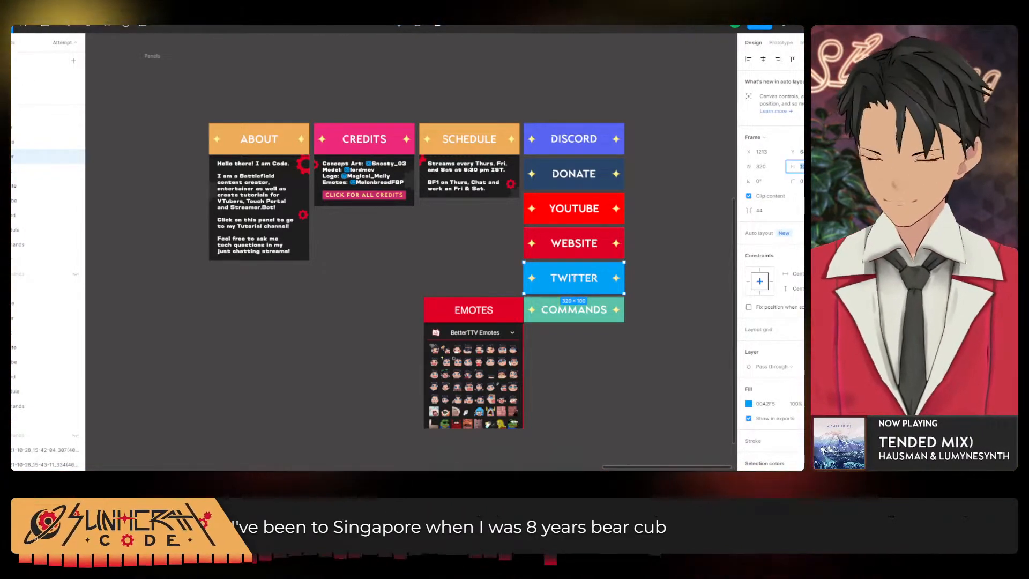
{"action": "scroll", "coordinate": [632, 240], "scroll_direction": "up", "scroll_amount": 5}
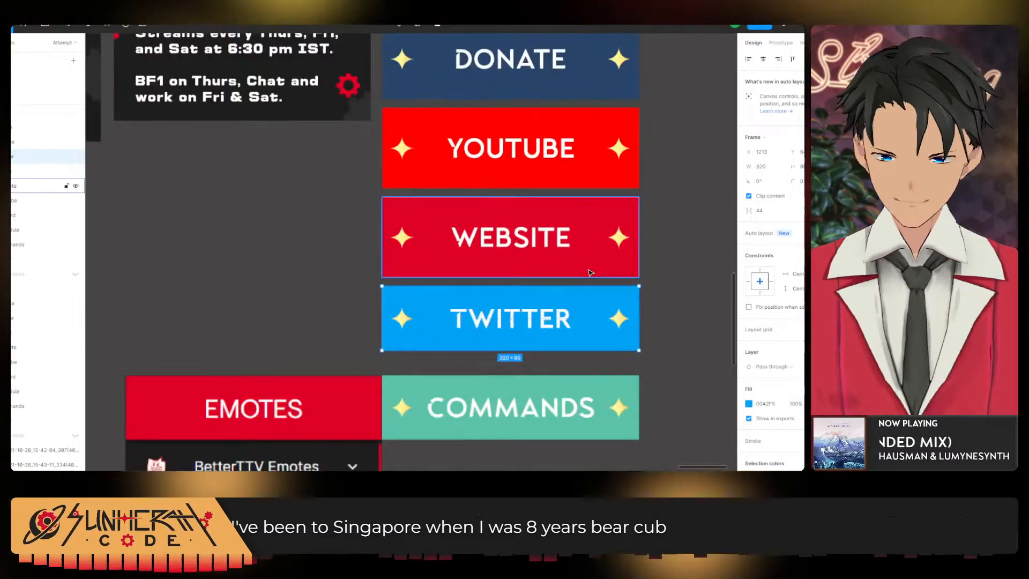
{"action": "left_click_drag", "start_coordinate": [528, 318], "coordinate": [519, 329]}
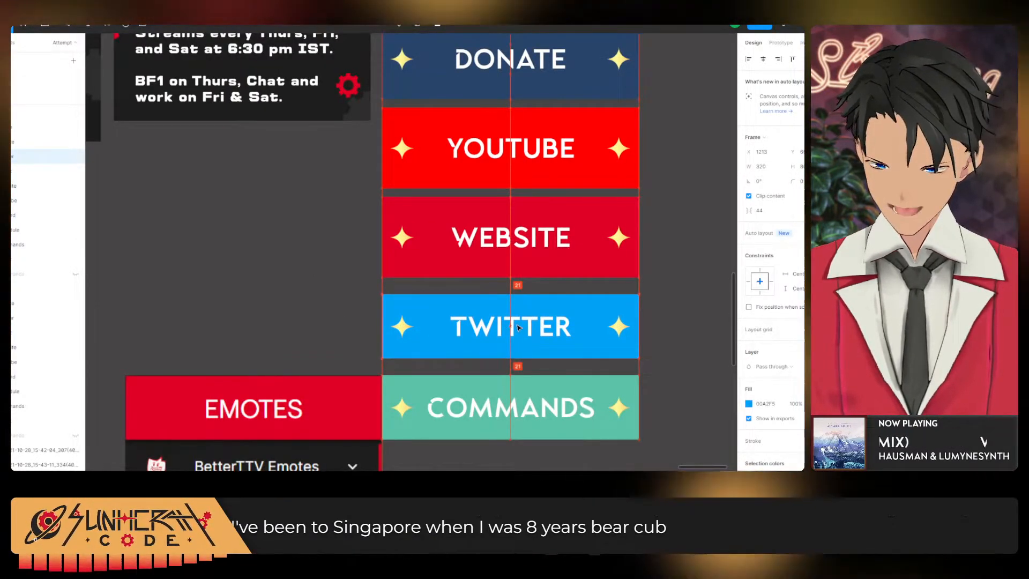
{"action": "left_click", "coordinate": [799, 166]}
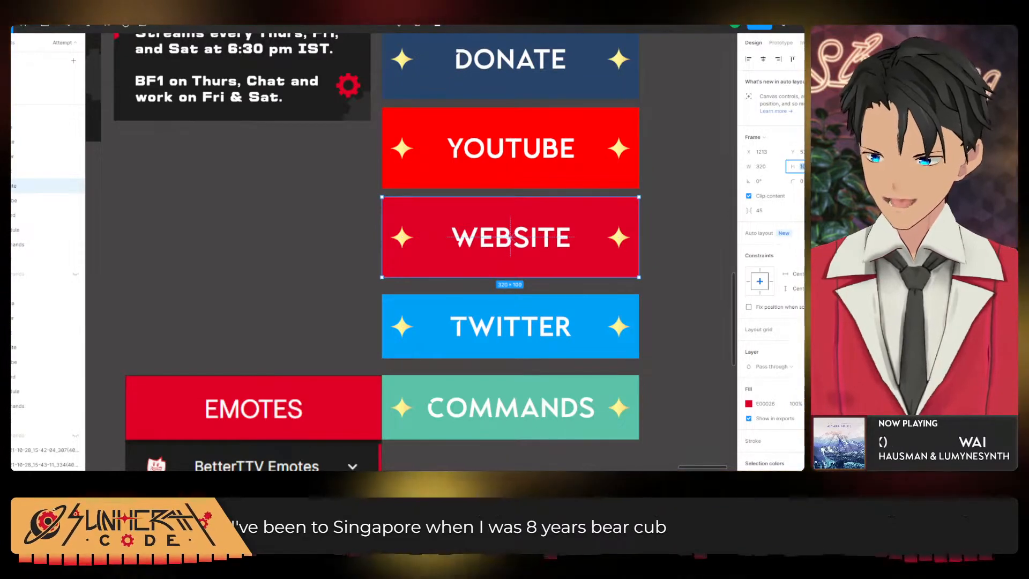
{"action": "type", "text": "8"}
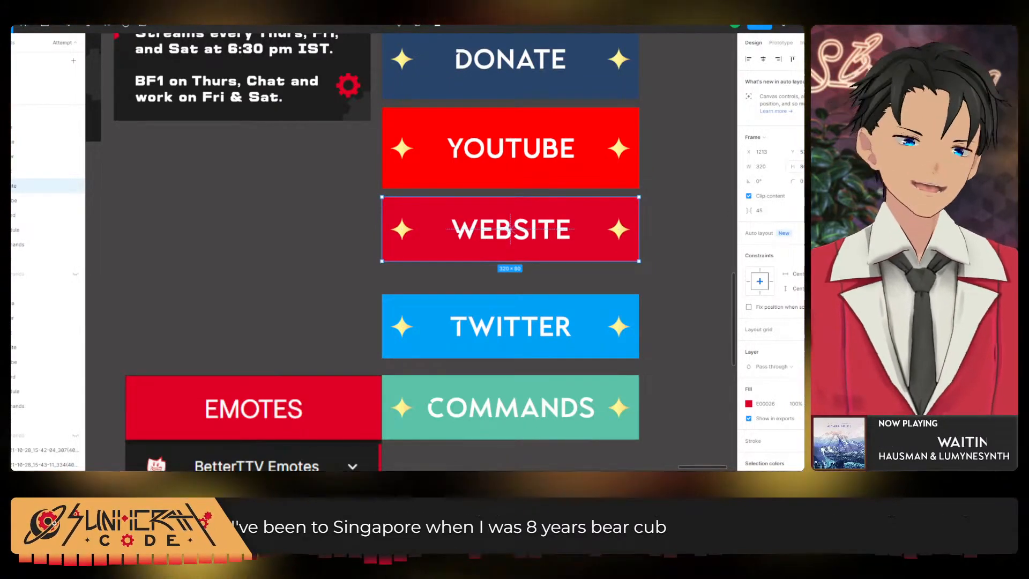
{"action": "scroll", "coordinate": [416, 239], "scroll_direction": "up", "scroll_amount": 1}
{"action": "left_click_drag", "start_coordinate": [543, 238], "coordinate": [543, 250]}
Set the duplicated YouTube panel's height to 80 and move it down closer to the Website panel.
{"action": "left_click", "coordinate": [531, 175]}
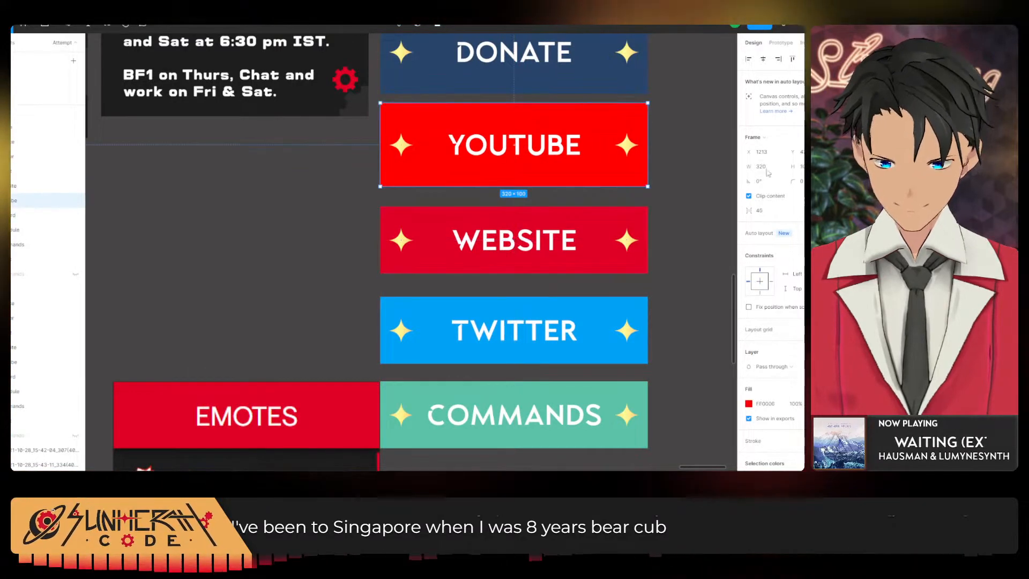
{"action": "left_click", "coordinate": [802, 167]}
{"action": "type", "text": "80"}
{"action": "key", "text": "Return"}
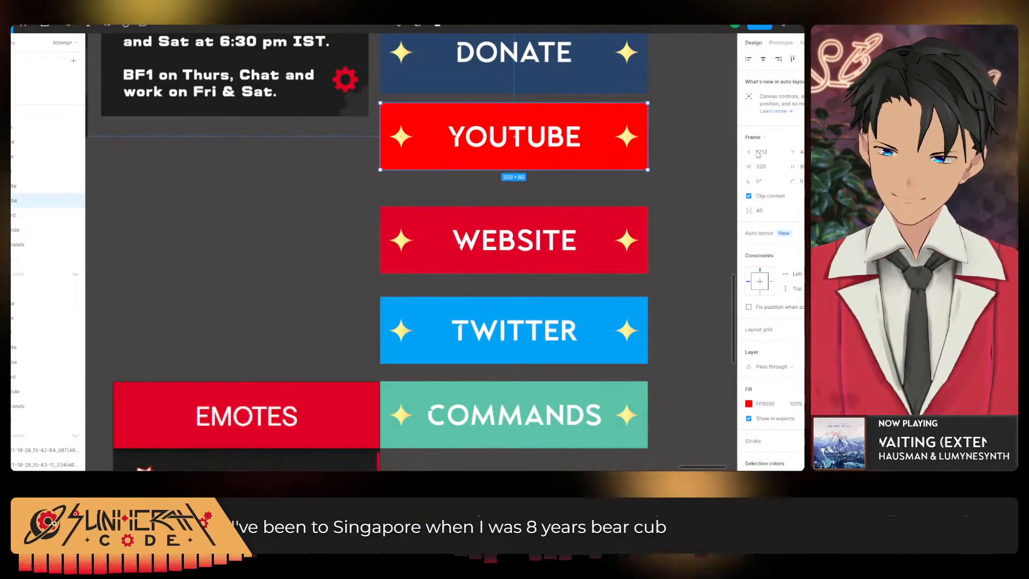
{"action": "left_click_drag", "start_coordinate": [515, 157], "coordinate": [514, 159]}
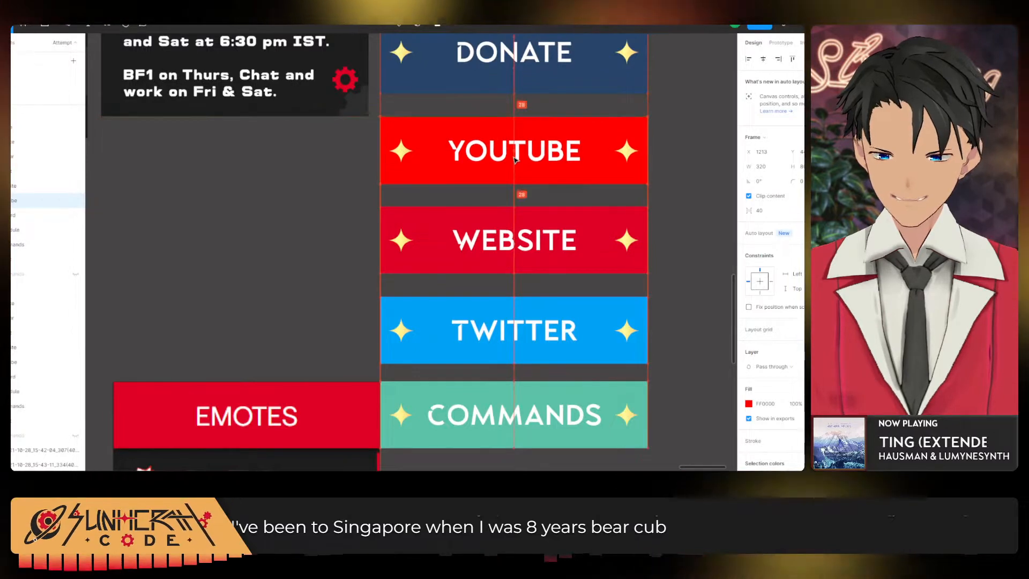
Set the heights of the duplicated Donate and Discord panels to 80 and move both down to close the gaps in the column.
{"action": "left_click", "coordinate": [539, 75]}
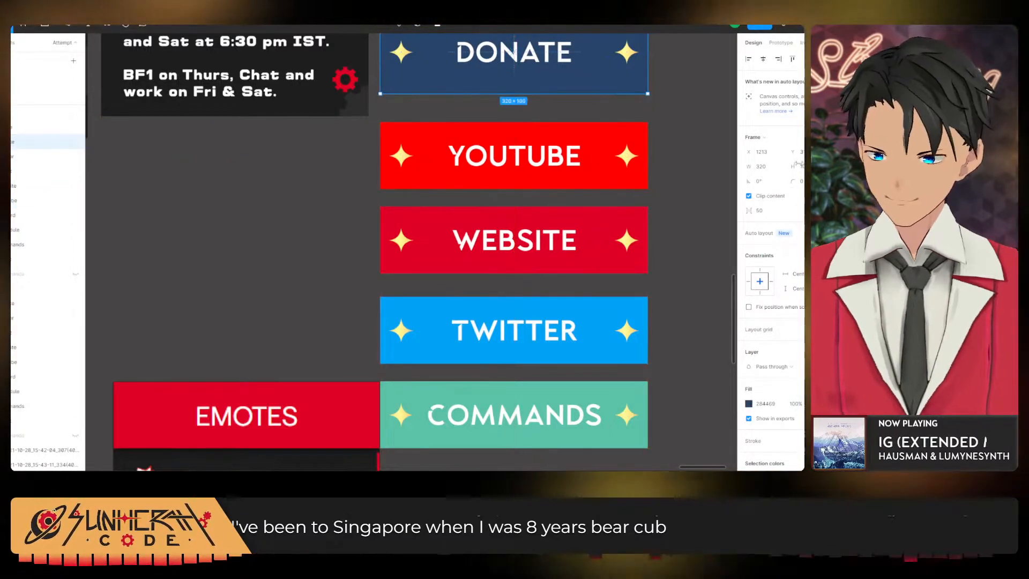
{"action": "key", "text": "Return"}
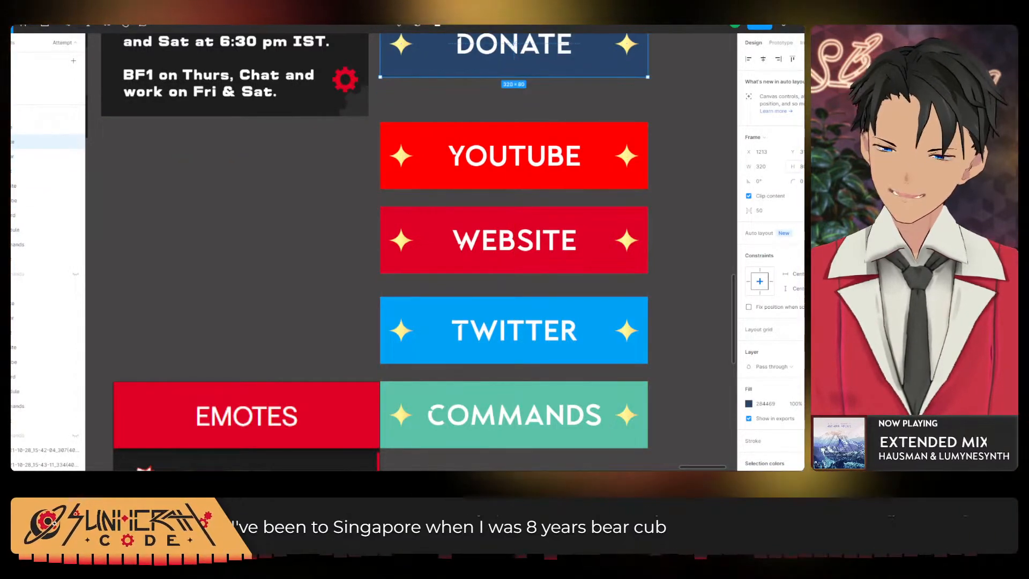
{"action": "scroll", "coordinate": [572, 208], "scroll_direction": "up", "scroll_amount": 3}
{"action": "left_click_drag", "start_coordinate": [550, 196], "coordinate": [552, 224]}
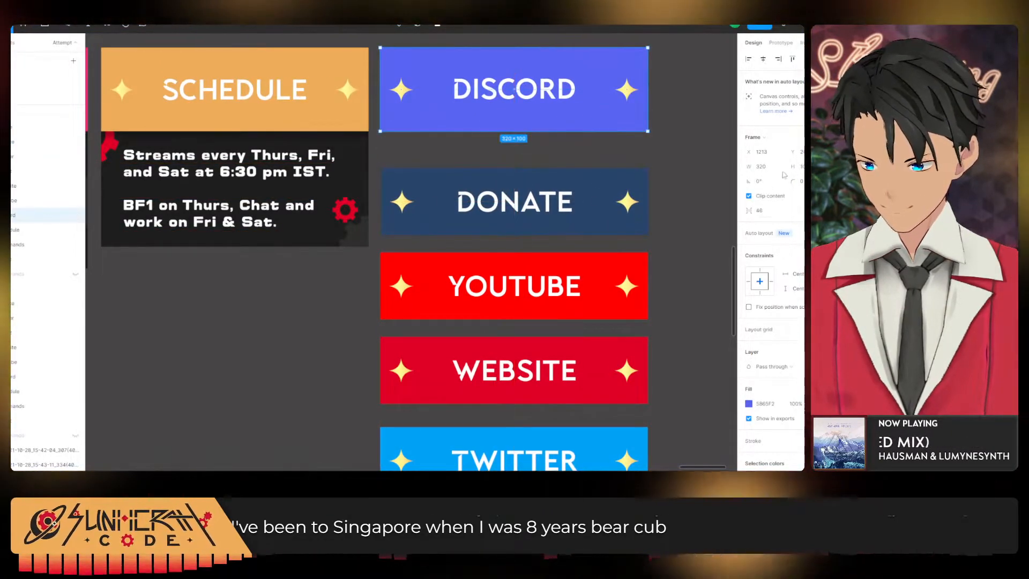
{"action": "type", "text": "80"}
{"action": "key", "text": "Return"}
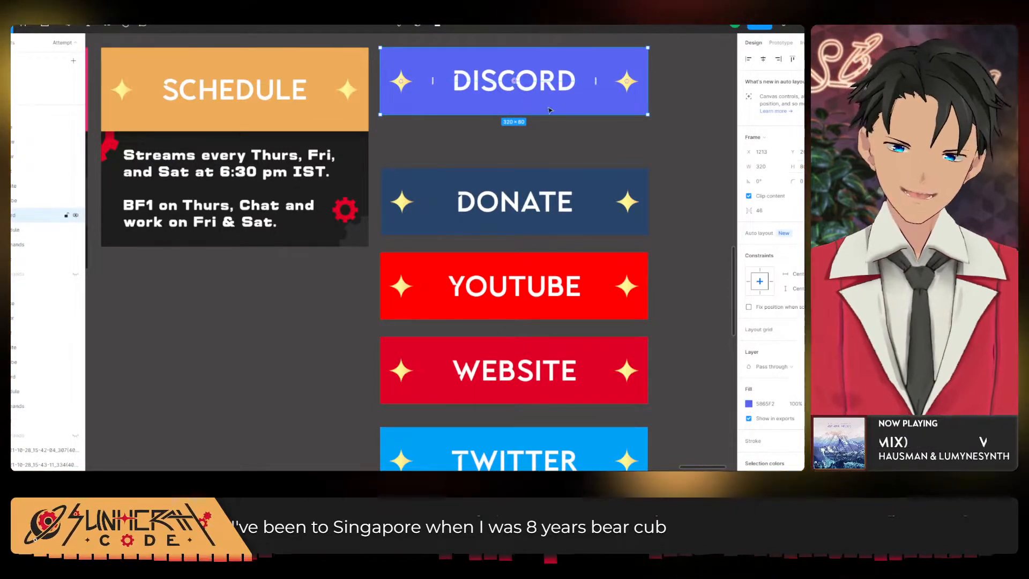
{"action": "left_click_drag", "start_coordinate": [529, 94], "coordinate": [530, 131]}
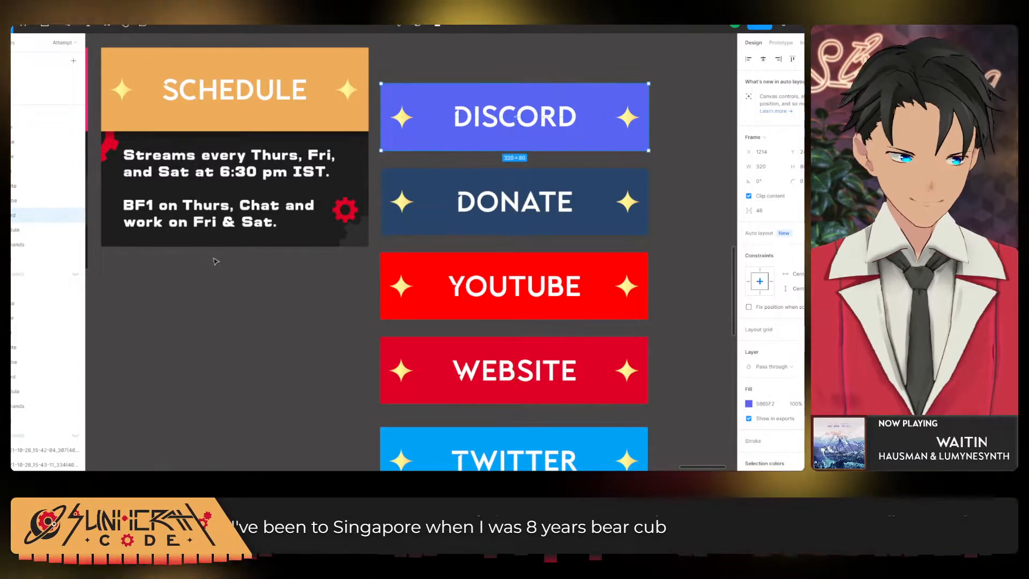
Select the duplicated Schedule panel through its layer, and reload the crashed Figma file.
{"action": "left_click_drag", "start_coordinate": [130, 169], "coordinate": [555, 194]}
{"action": "left_click", "coordinate": [556, 194]}
{"action": "scroll", "coordinate": [409, 232], "scroll_direction": "right", "scroll_amount": 5}
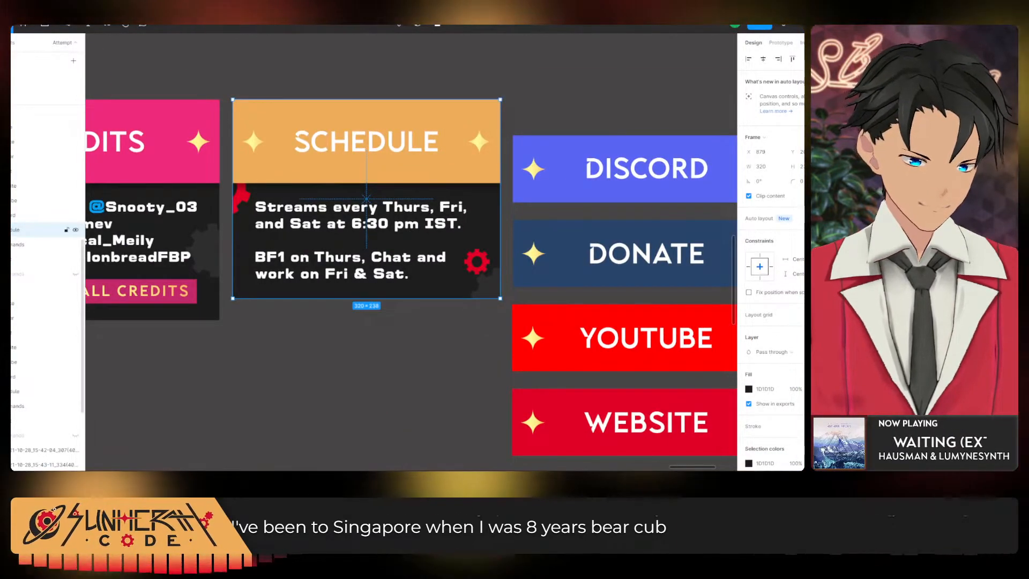
{"action": "left_click", "coordinate": [11, 229]}
{"action": "left_click", "coordinate": [15, 244]}
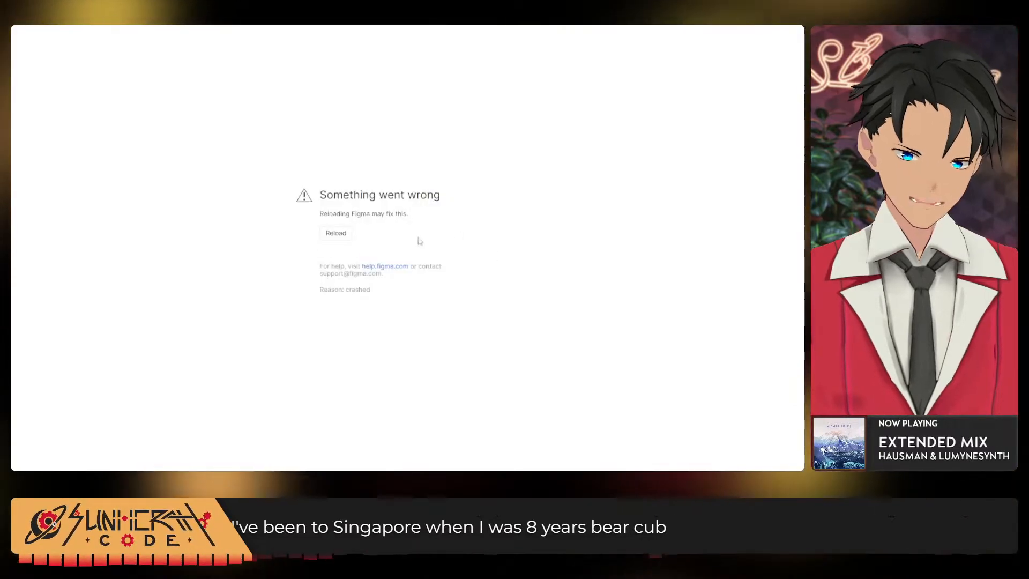
{"action": "left_click", "coordinate": [339, 239]}
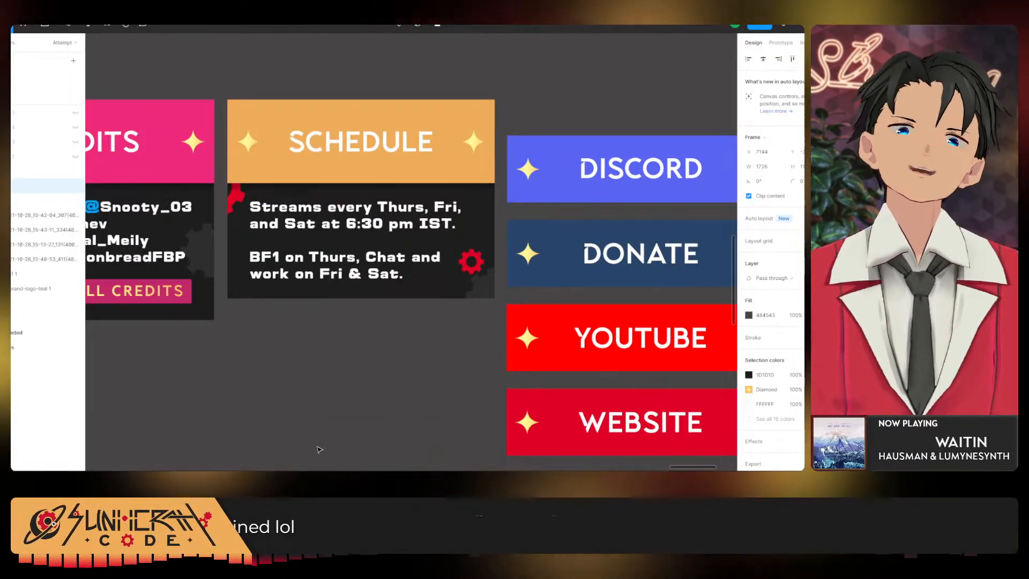
Switch to Google Images in the browser and search for "singapore lion statue".
{"action": "key", "text": "alt+Tab"}
{"action": "left_click_drag", "start_coordinate": [108, 37], "coordinate": [34, 47]}
{"action": "type", "text": "sin"}
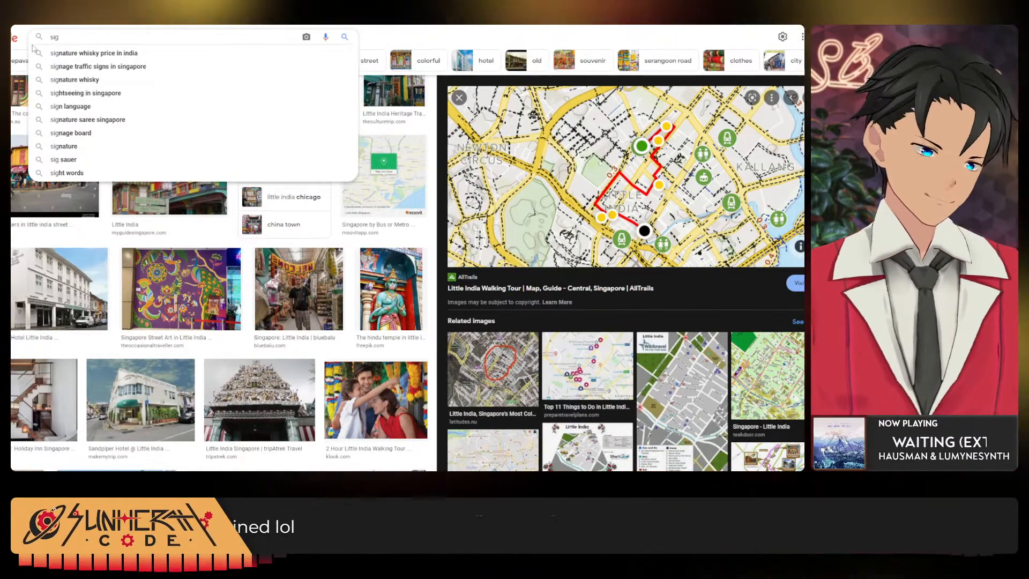
{"action": "type", "text": "gapore l"}
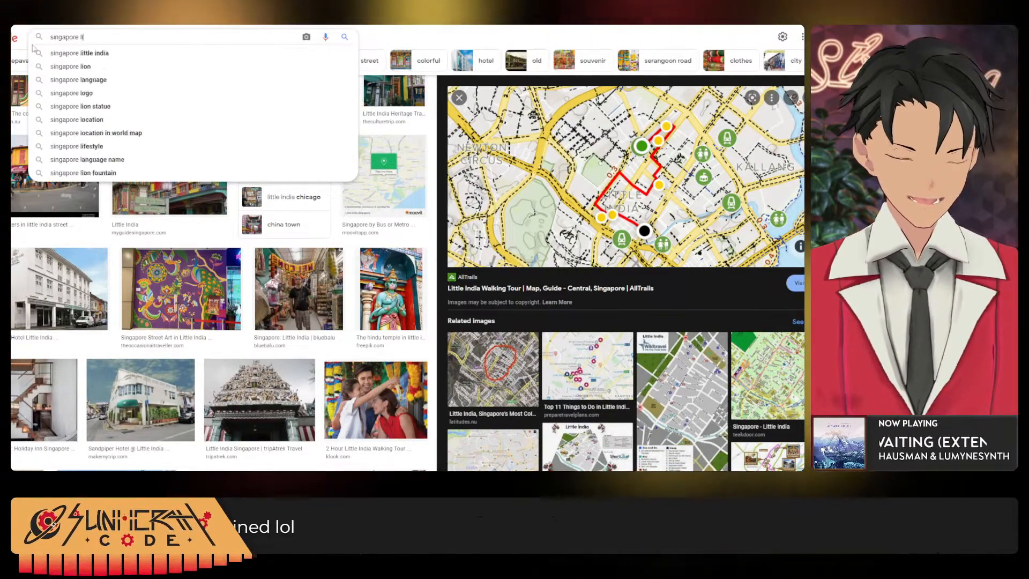
{"action": "type", "text": "ion statu"}
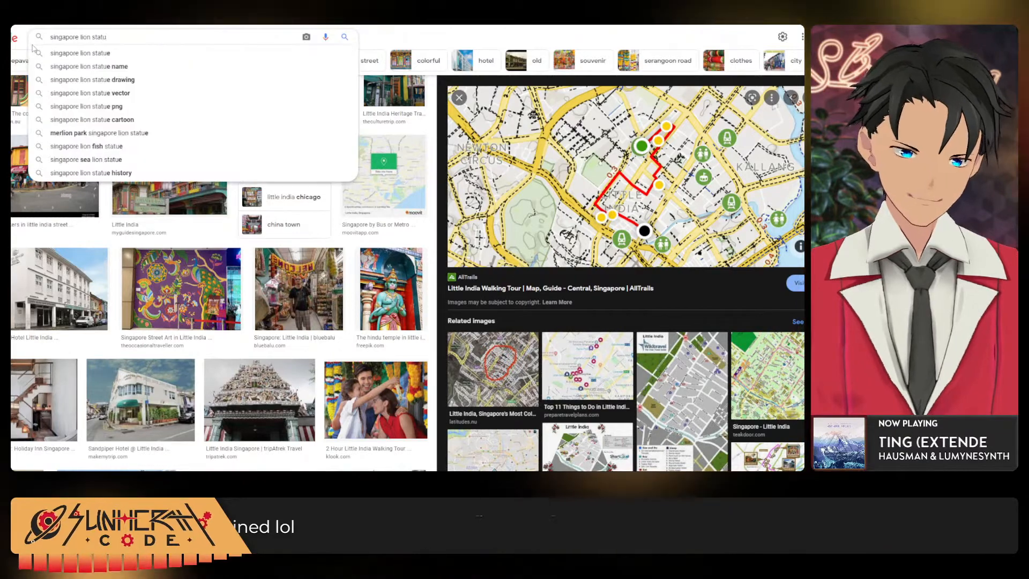
{"action": "type", "text": "e"}
{"action": "key", "text": "Return"}
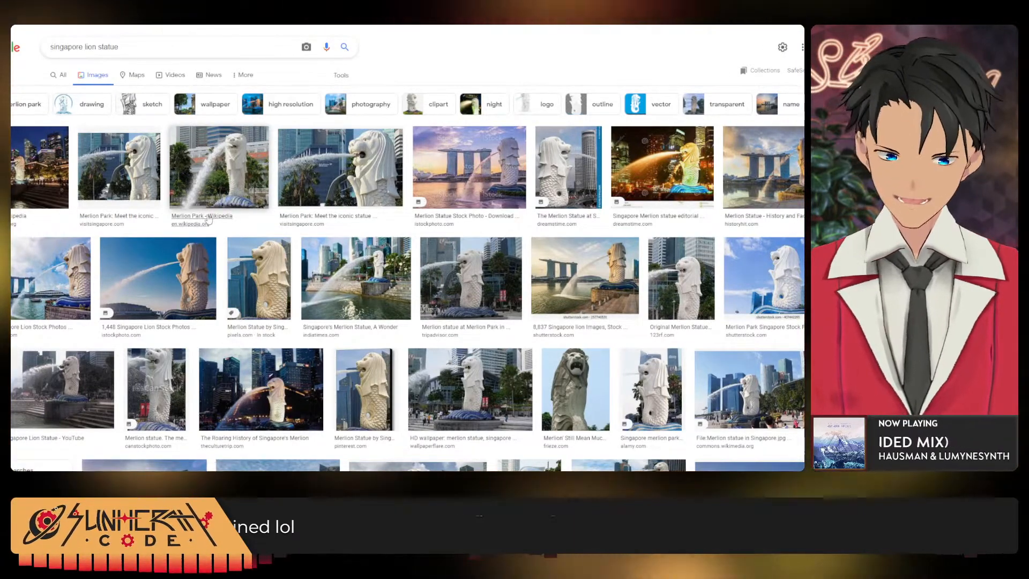
Look through the Merlion results, including the Wikipedia article on Merlion Park and the Visit Singapore and History Hit pictures.
{"action": "left_click", "coordinate": [209, 218]}
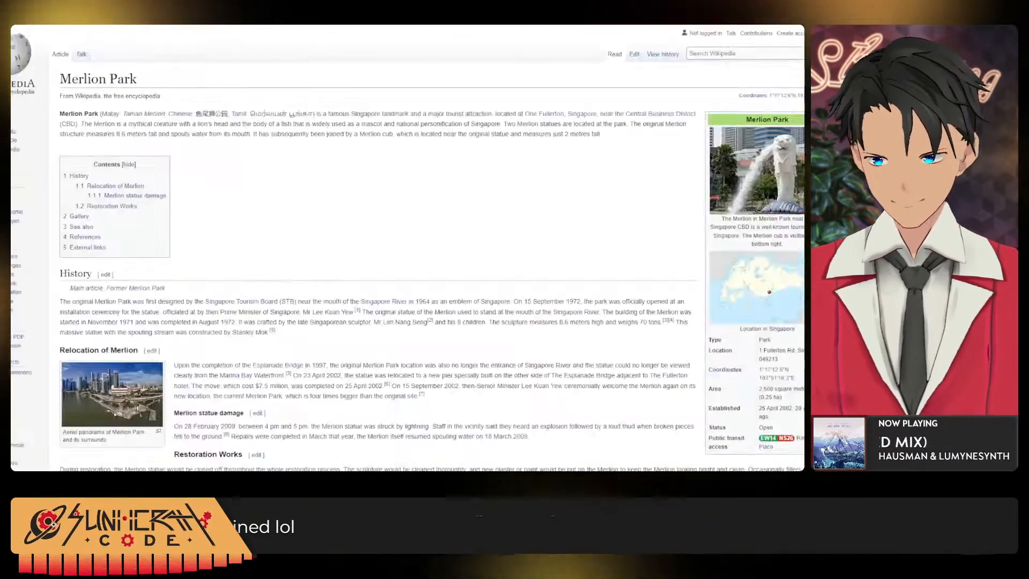
{"action": "key", "text": "alt+Left"}
{"action": "left_click", "coordinate": [119, 166]}
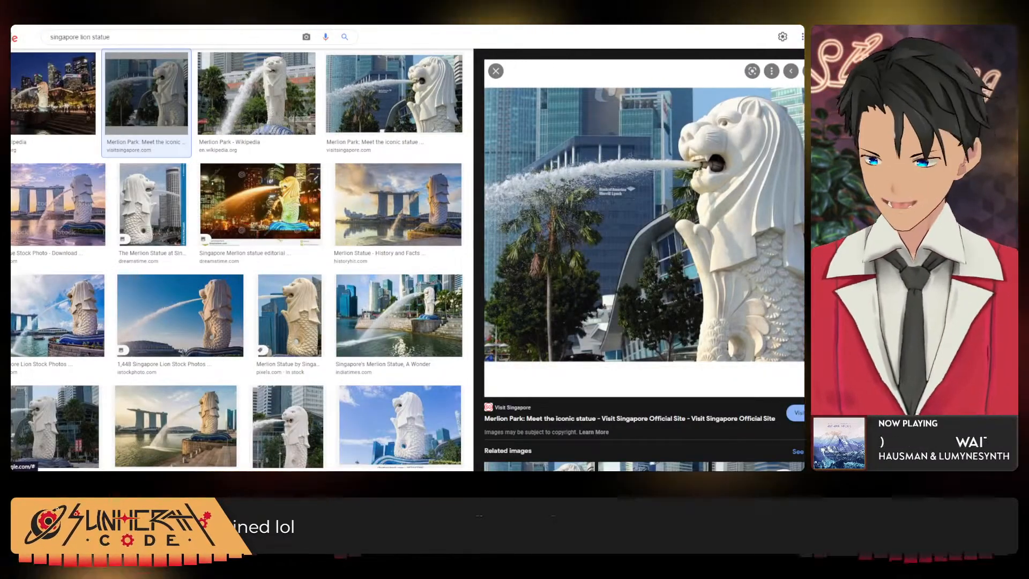
{"action": "scroll", "coordinate": [298, 368], "scroll_direction": "down", "scroll_amount": 3}
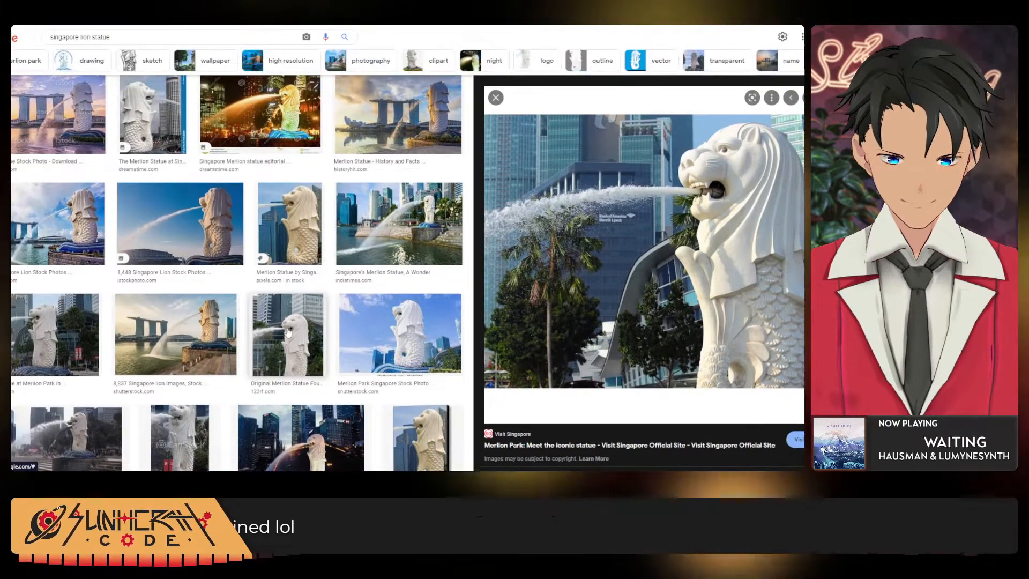
{"action": "left_click", "coordinate": [356, 126]}
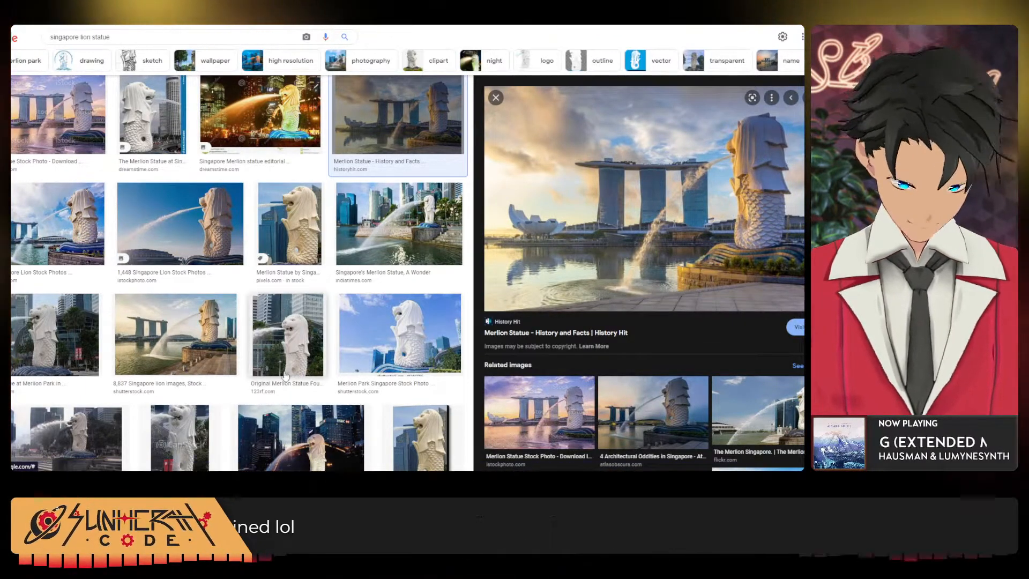
{"action": "scroll", "coordinate": [286, 376], "scroll_direction": "down", "scroll_amount": 8}
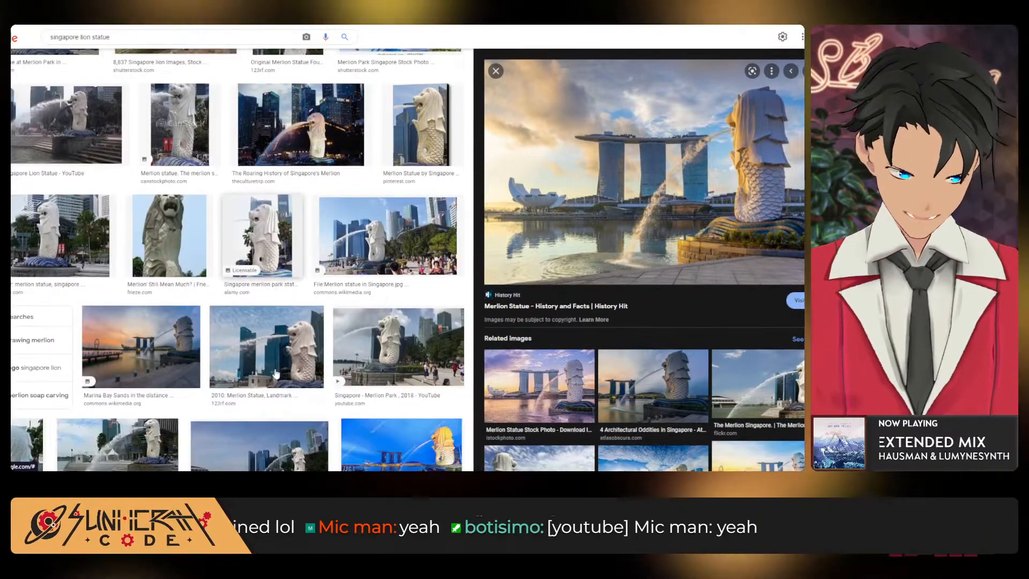
{"action": "scroll", "coordinate": [276, 374], "scroll_direction": "up", "scroll_amount": 2}
{"action": "scroll", "coordinate": [271, 372], "scroll_direction": "down", "scroll_amount": 5}
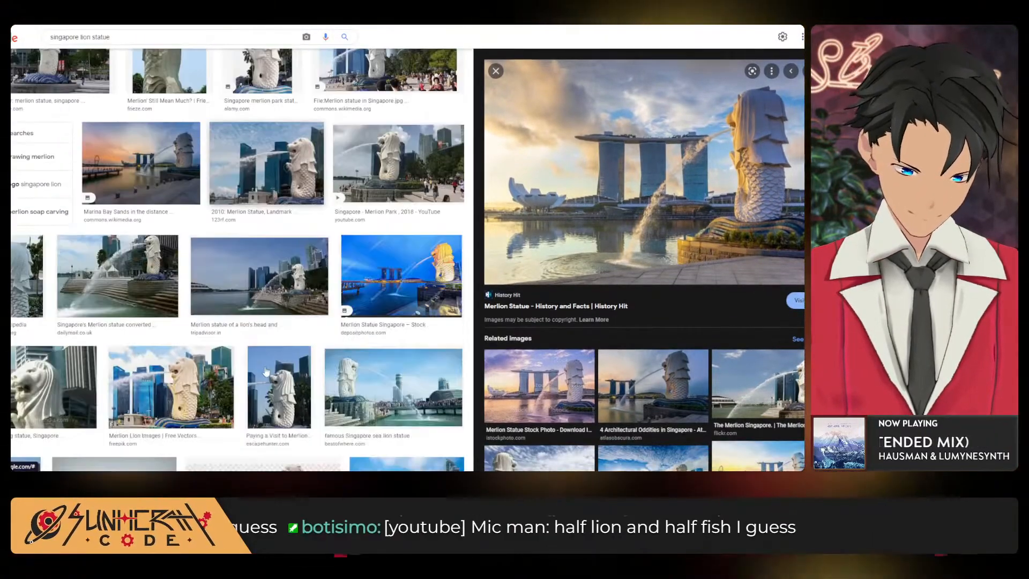
{"action": "scroll", "coordinate": [265, 372], "scroll_direction": "up", "scroll_amount": 5}
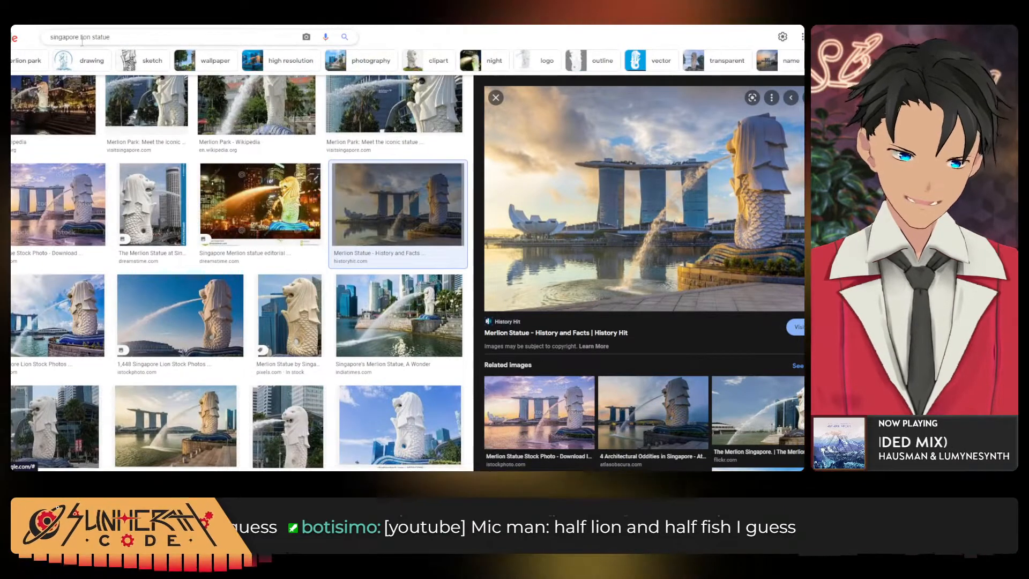
Change the image search to "singapore fish statue" and look over the resulting pictures.
{"action": "double_click", "coordinate": [85, 37]}
{"action": "type", "text": "fish"}
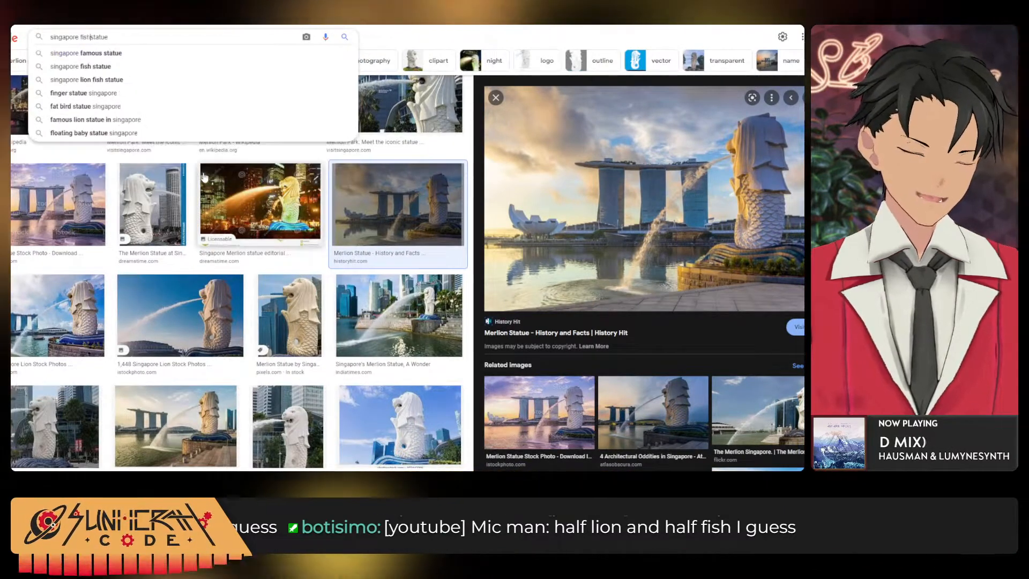
{"action": "key", "text": "Return"}
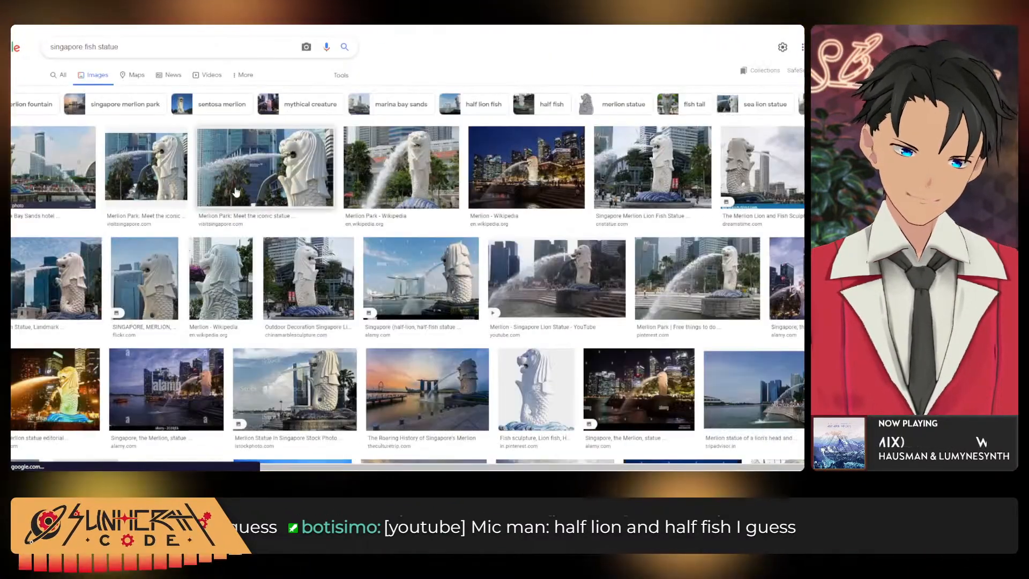
{"action": "scroll", "coordinate": [369, 283], "scroll_direction": "down", "scroll_amount": 1}
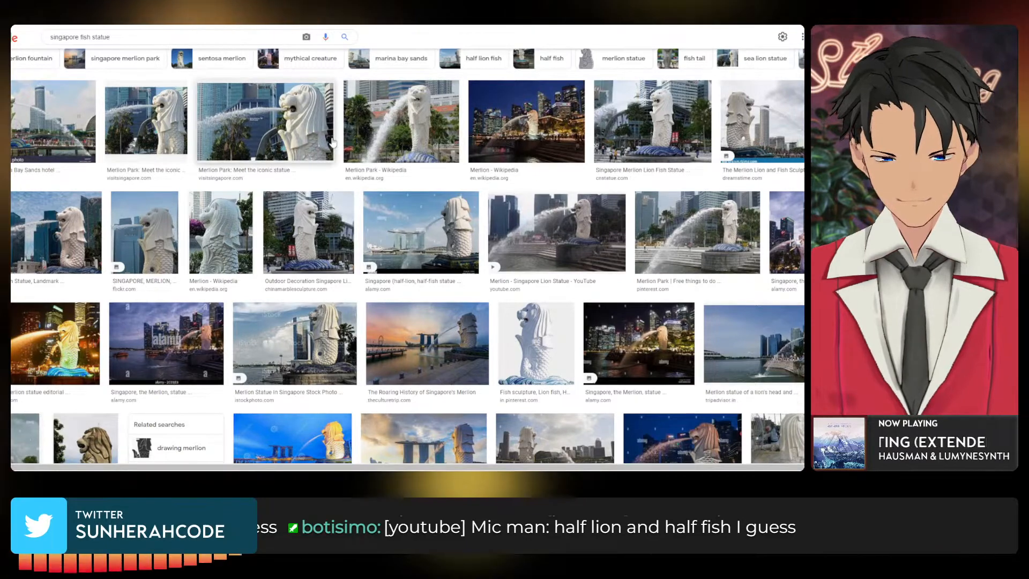
Open the Visit Singapore picture of Merlion Park and look through the related and surrounding statue images.
{"action": "left_click", "coordinate": [304, 135]}
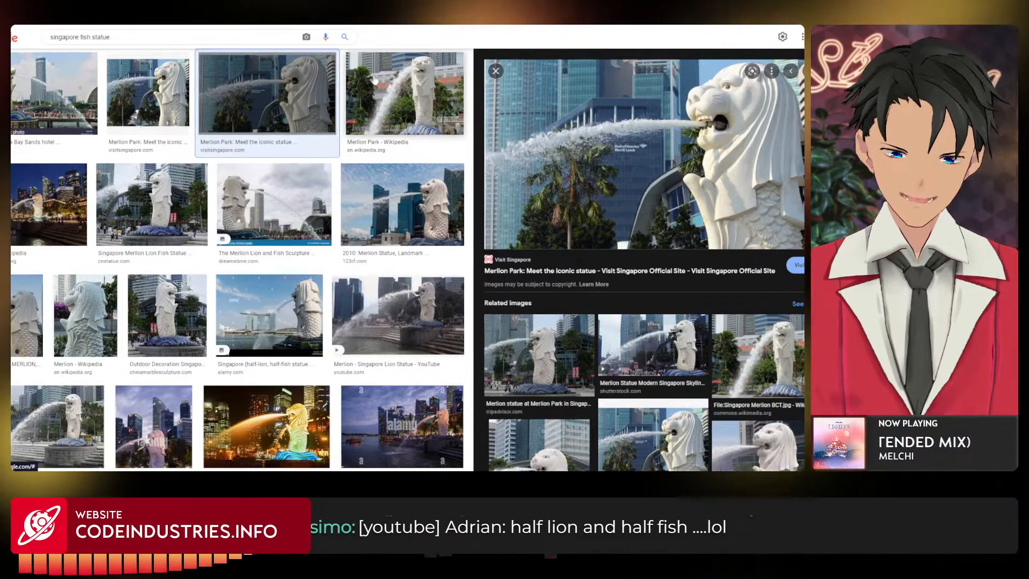
{"action": "scroll", "coordinate": [210, 127], "scroll_direction": "down", "scroll_amount": 2}
{"action": "scroll", "coordinate": [598, 398], "scroll_direction": "down", "scroll_amount": 3}
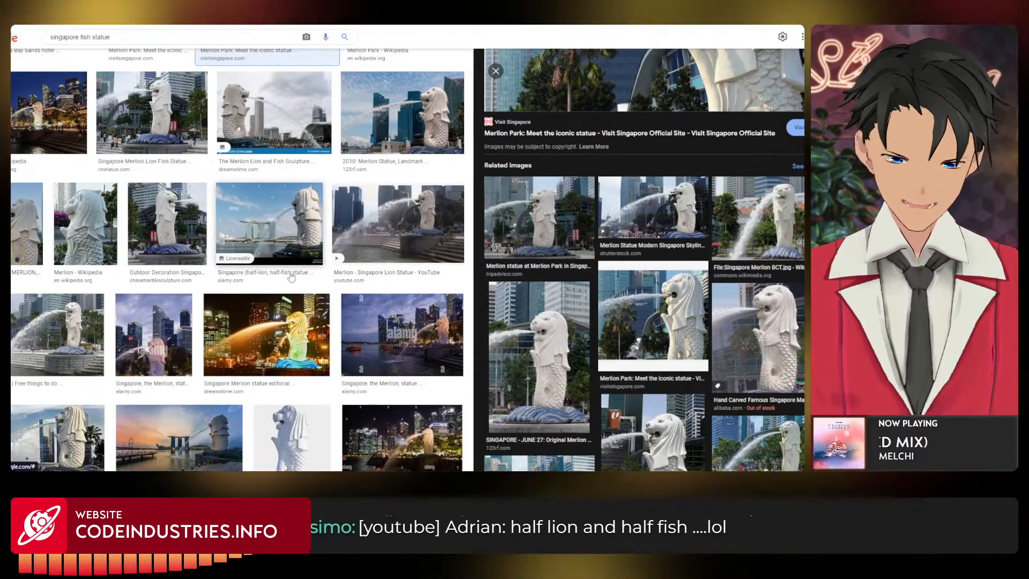
{"action": "scroll", "coordinate": [322, 209], "scroll_direction": "up", "scroll_amount": 3}
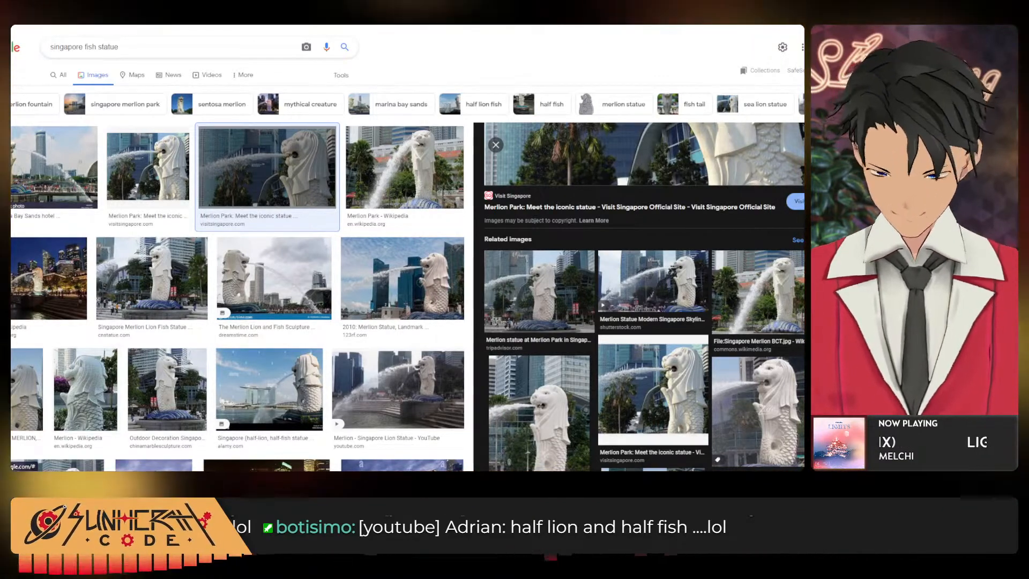
Switch back to Figma and toggle the visibility of the Schedule panel's header colour layer to check what it covers.
{"action": "key", "text": "alt+Tab"}
{"action": "left_click_drag", "start_coordinate": [427, 363], "coordinate": [409, 305]}
{"action": "scroll", "coordinate": [329, 339], "scroll_direction": "down", "scroll_amount": 3}
{"action": "left_click", "coordinate": [390, 254]}
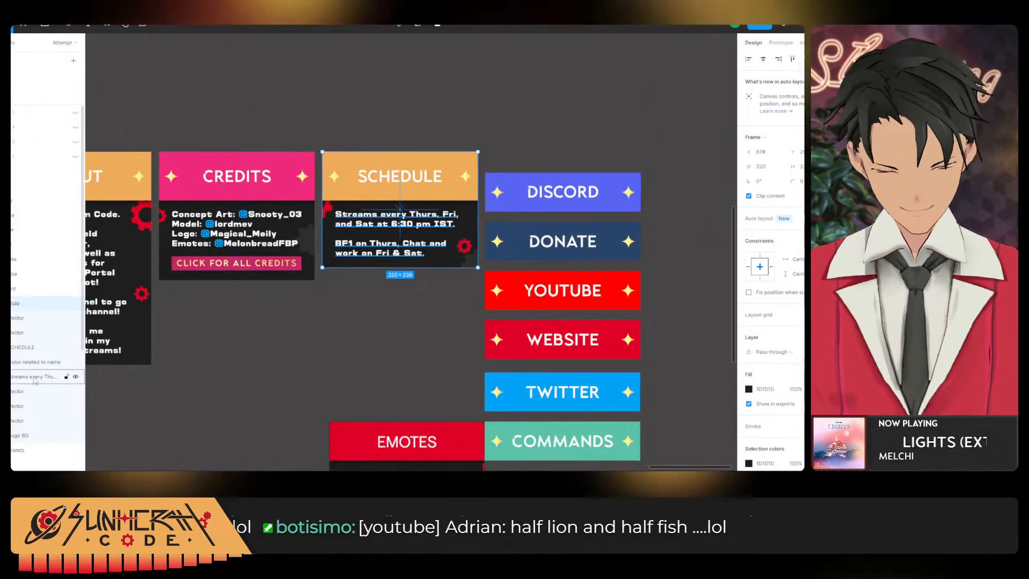
{"action": "left_click", "coordinate": [39, 363]}
{"action": "left_click", "coordinate": [39, 363]}
{"action": "left_click", "coordinate": [76, 363]}
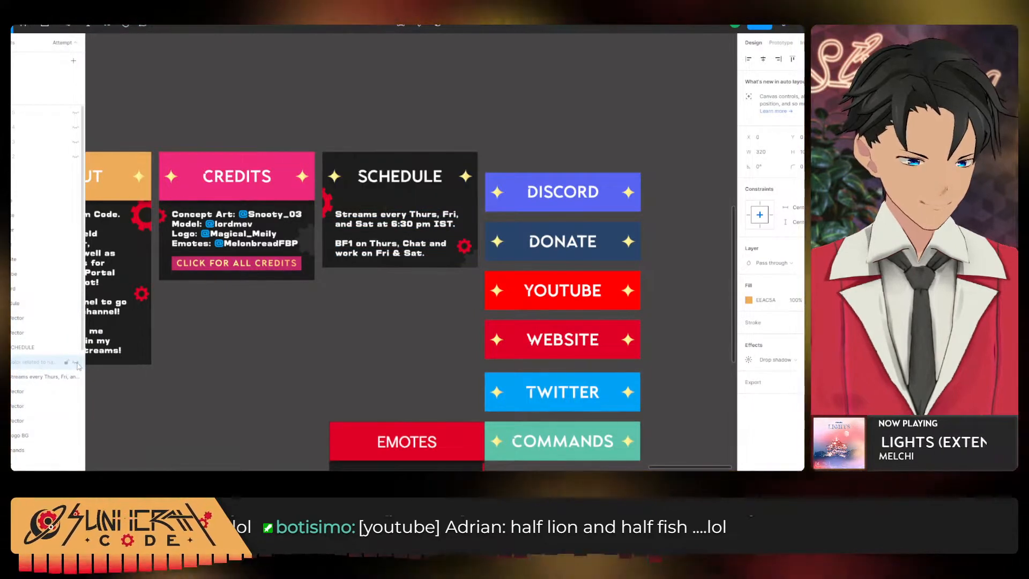
{"action": "left_click", "coordinate": [76, 362]}
{"action": "left_click", "coordinate": [75, 363]}
{"action": "left_click", "coordinate": [75, 362]}
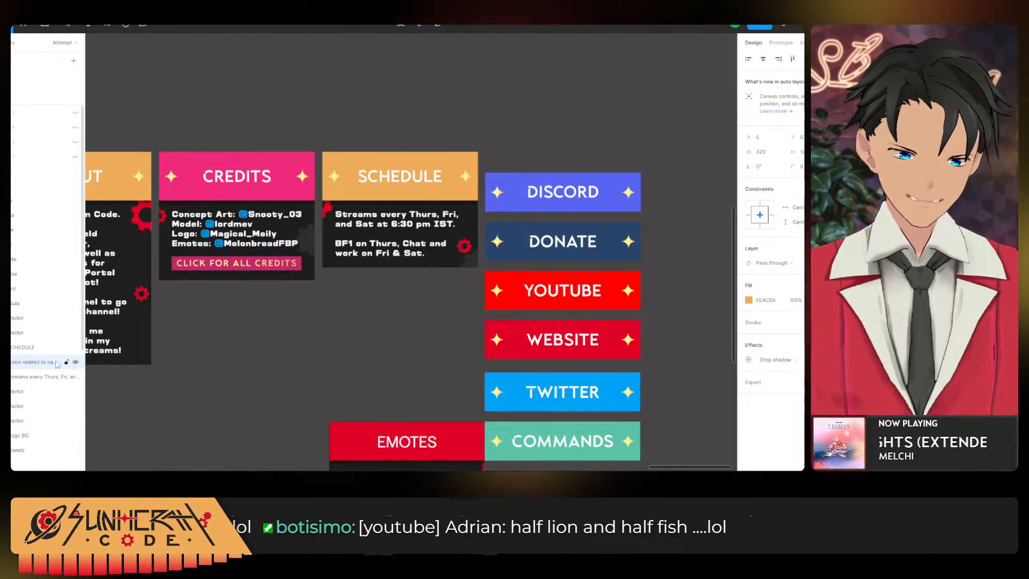
{"action": "left_click", "coordinate": [76, 363]}
{"action": "left_click", "coordinate": [76, 362]}
{"action": "left_click", "coordinate": [76, 362]}
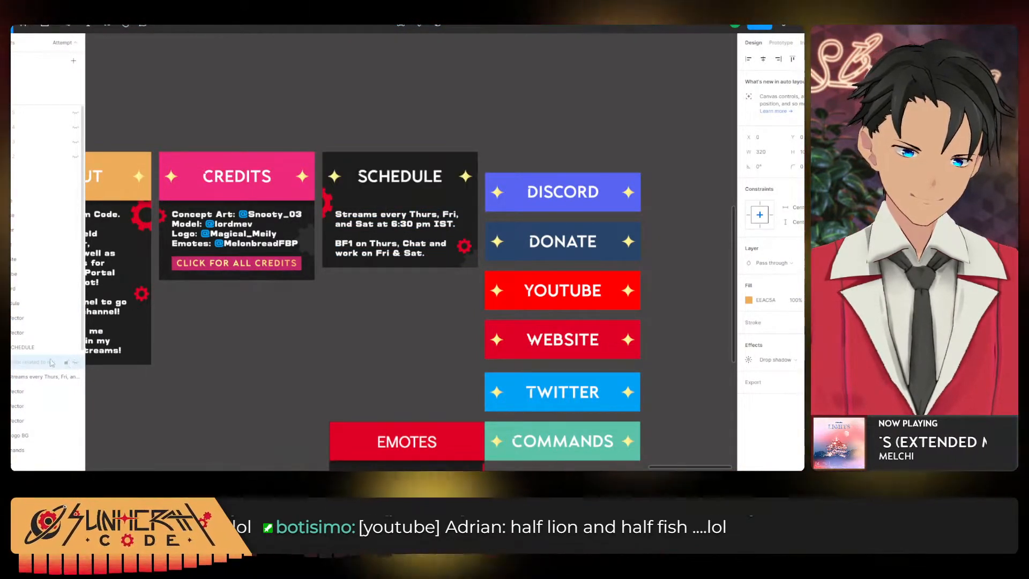
{"action": "left_click", "coordinate": [75, 362]}
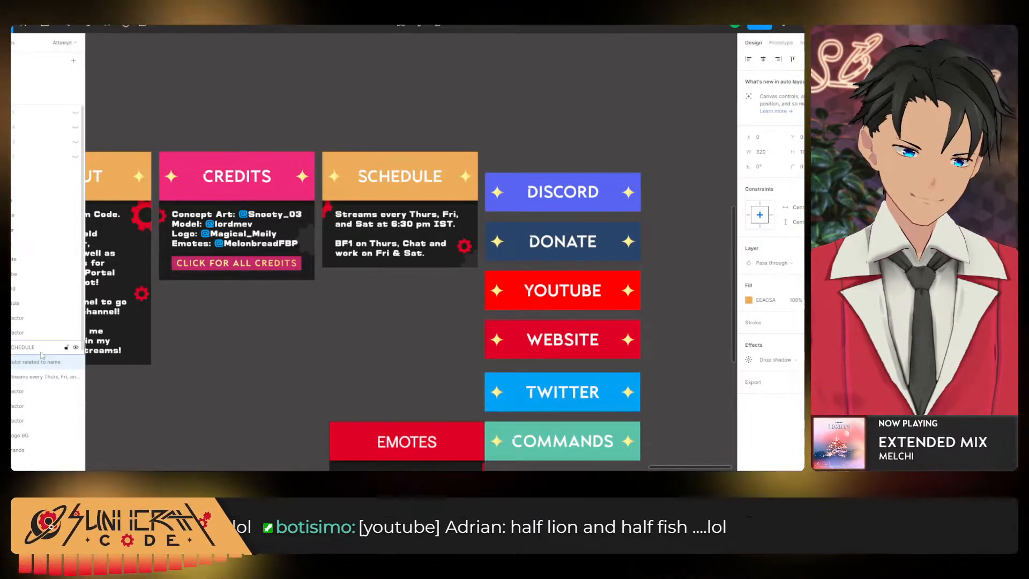
Set the Schedule frame's fill to the orange EEAC5A sampled from its own header.
{"action": "left_click", "coordinate": [18, 307]}
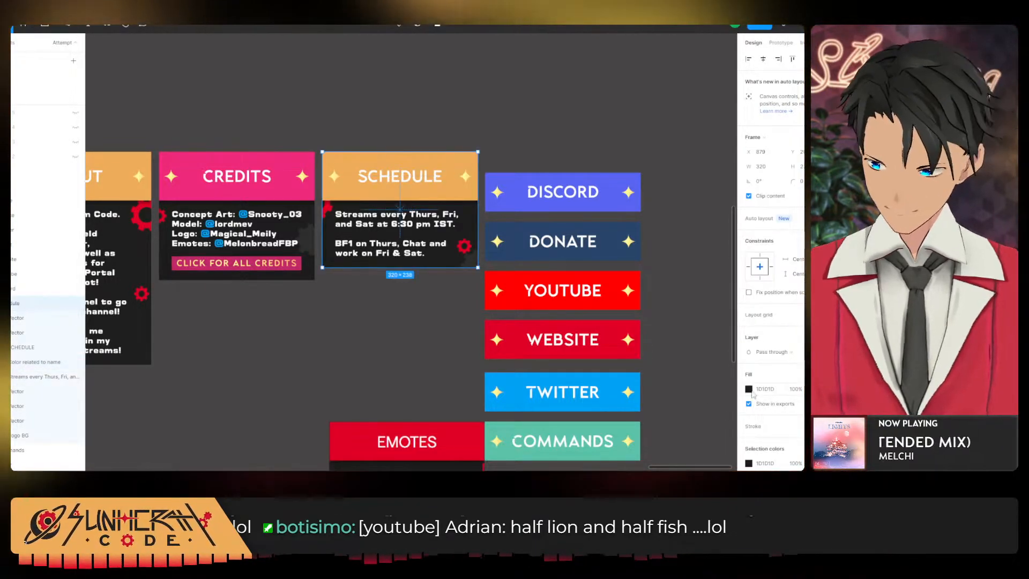
{"action": "left_click", "coordinate": [750, 392]}
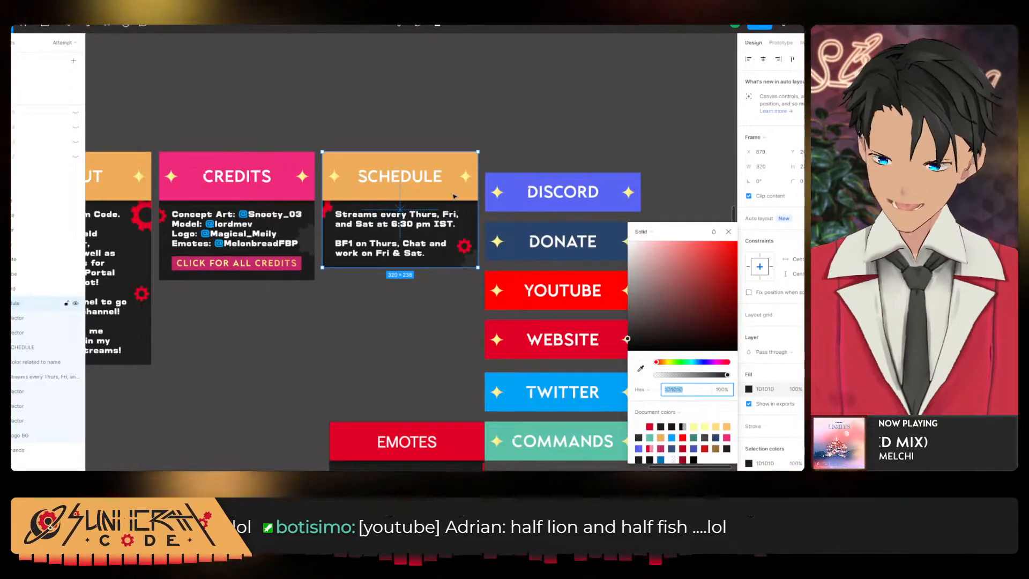
{"action": "left_click", "coordinate": [640, 368]}
{"action": "left_click", "coordinate": [453, 192]}
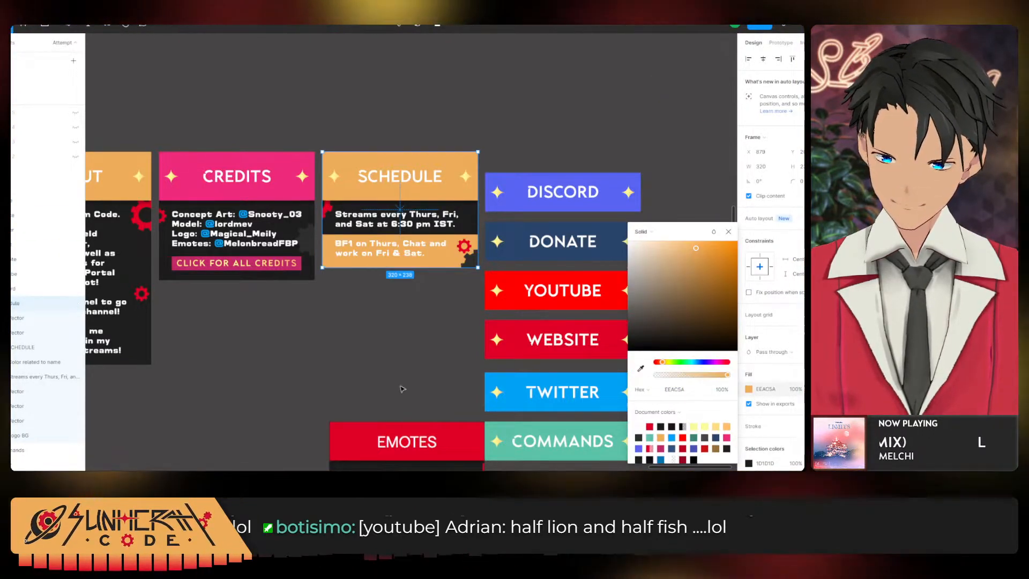
Delete the Schedule panel's header colour layer, body text, gear vectors and logo background, keeping the title and stars.
{"action": "left_click", "coordinate": [24, 363]}
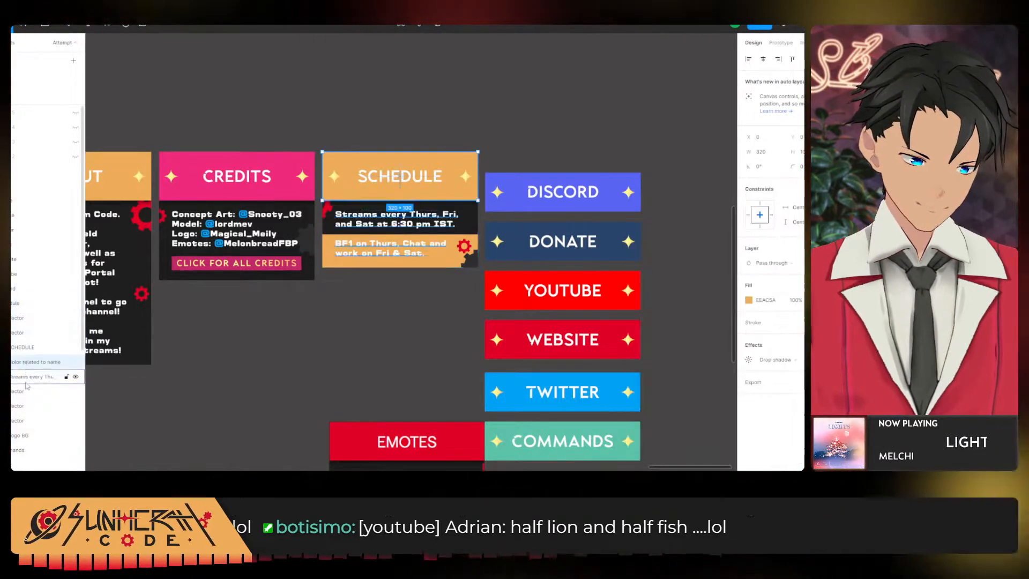
{"action": "left_click", "coordinate": [26, 436], "text": "shift"}
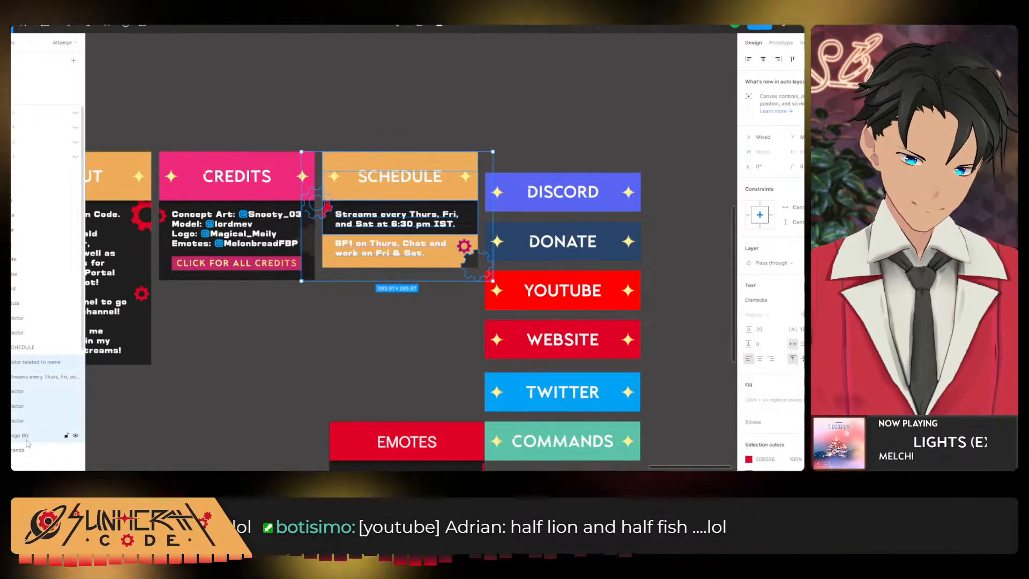
{"action": "key", "text": "Delete"}
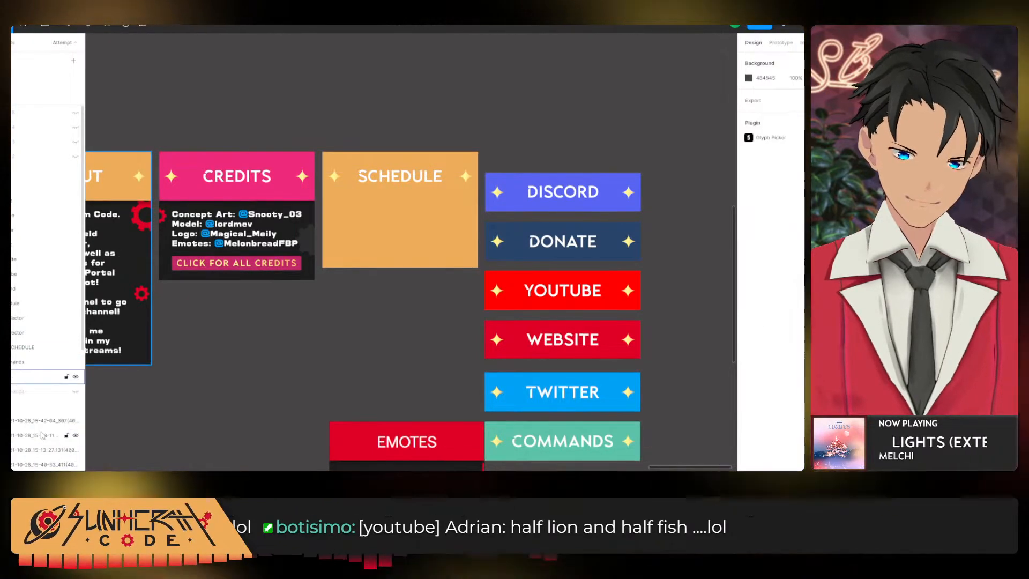
Try setting the emptied Schedule frame's height directly to 80, and undo that resize.
{"action": "left_click", "coordinate": [399, 209]}
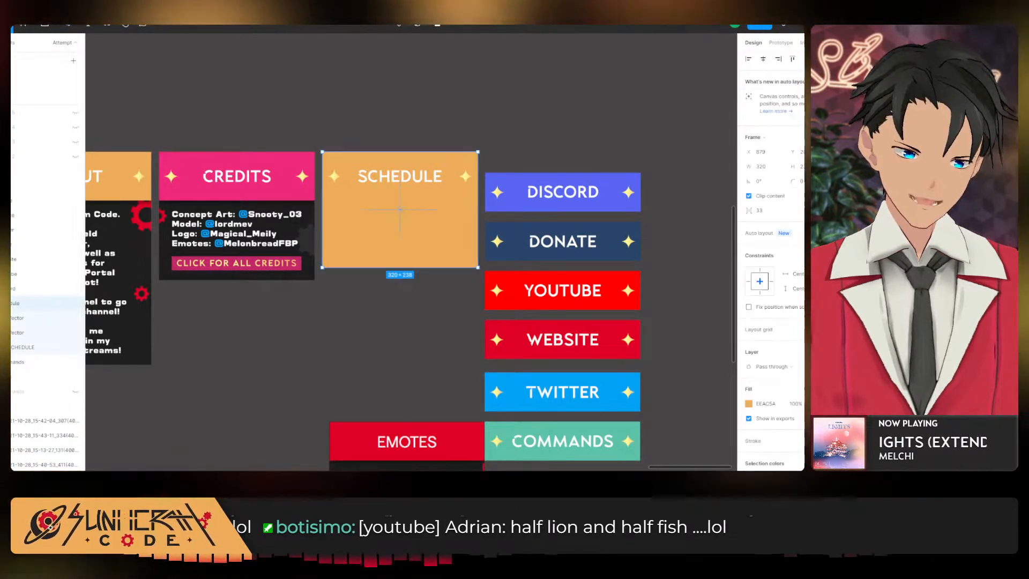
{"action": "type", "text": "8"}
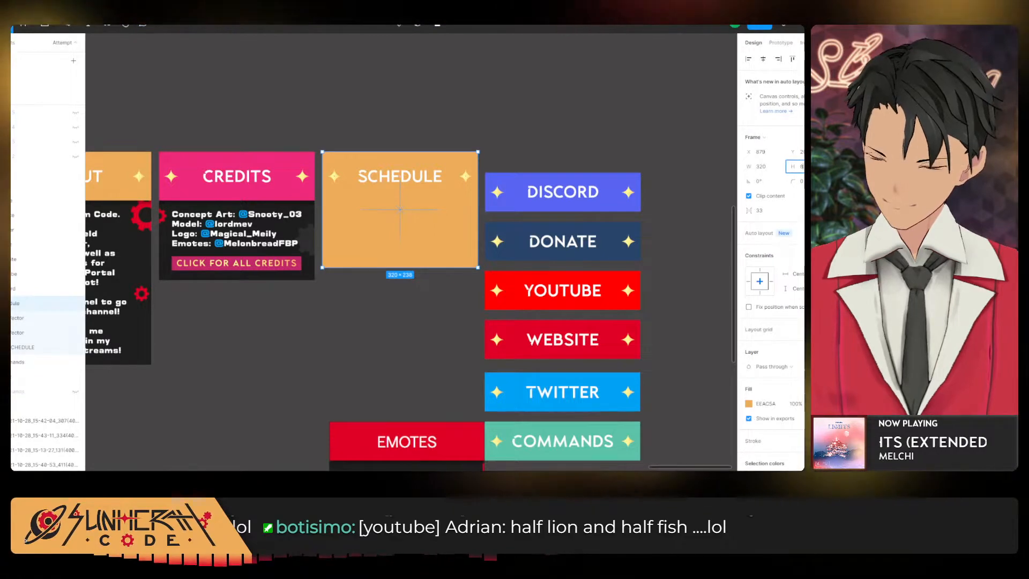
{"action": "type", "text": "0"}
{"action": "key", "text": "Return"}
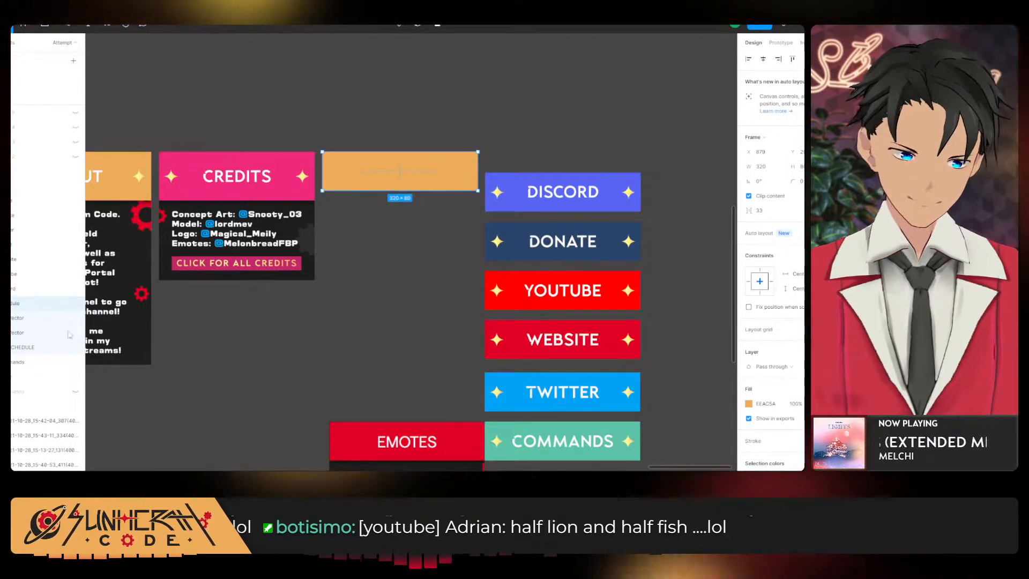
{"action": "key", "text": "ctrl+z"}
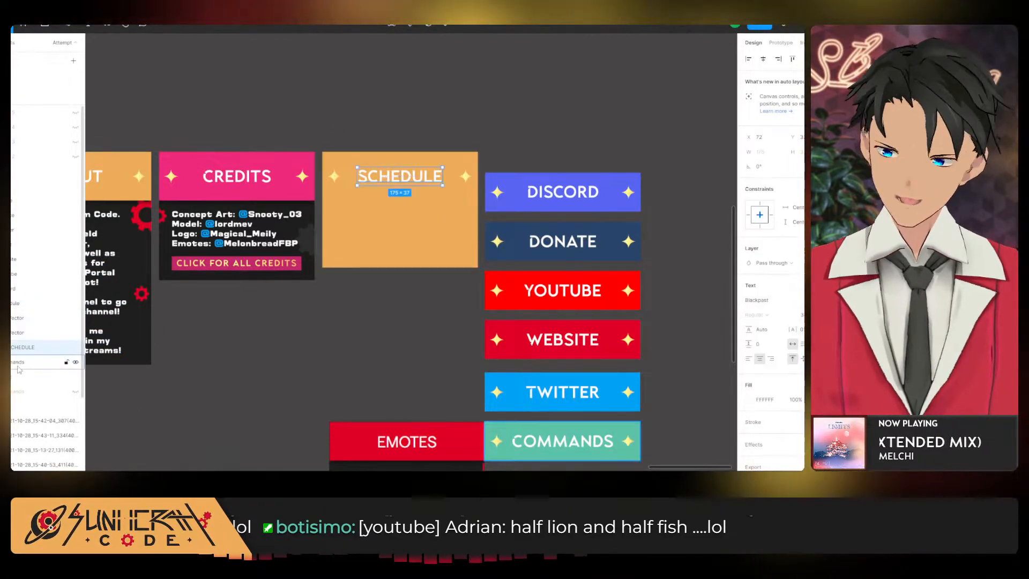
Shrink the Schedule frame from its lower edge to 100 high around the title, and set its height to 80.
{"action": "left_click", "coordinate": [30, 336]}
{"action": "left_click", "coordinate": [29, 322]}
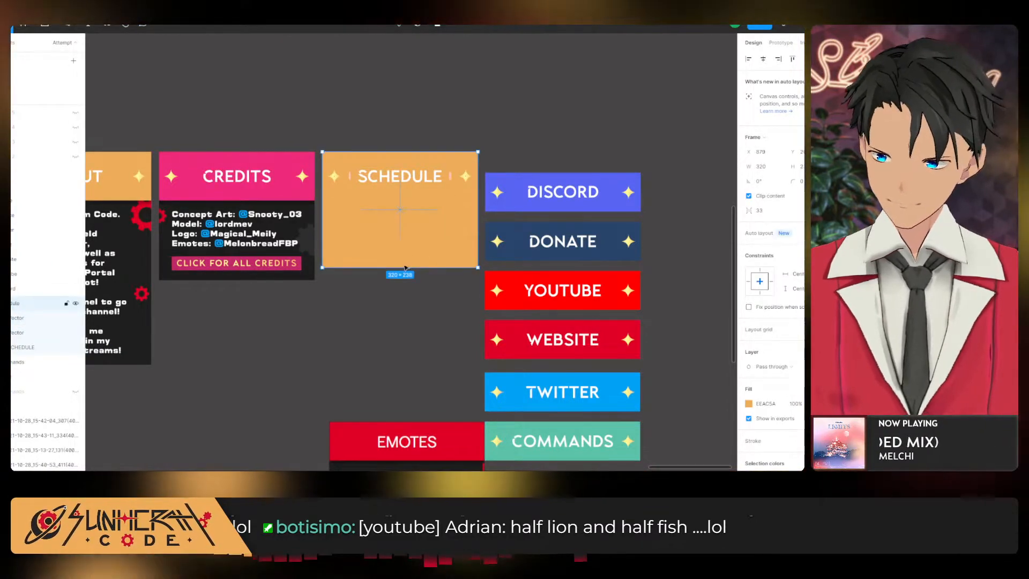
{"action": "left_click_drag", "start_coordinate": [407, 268], "coordinate": [409, 199]}
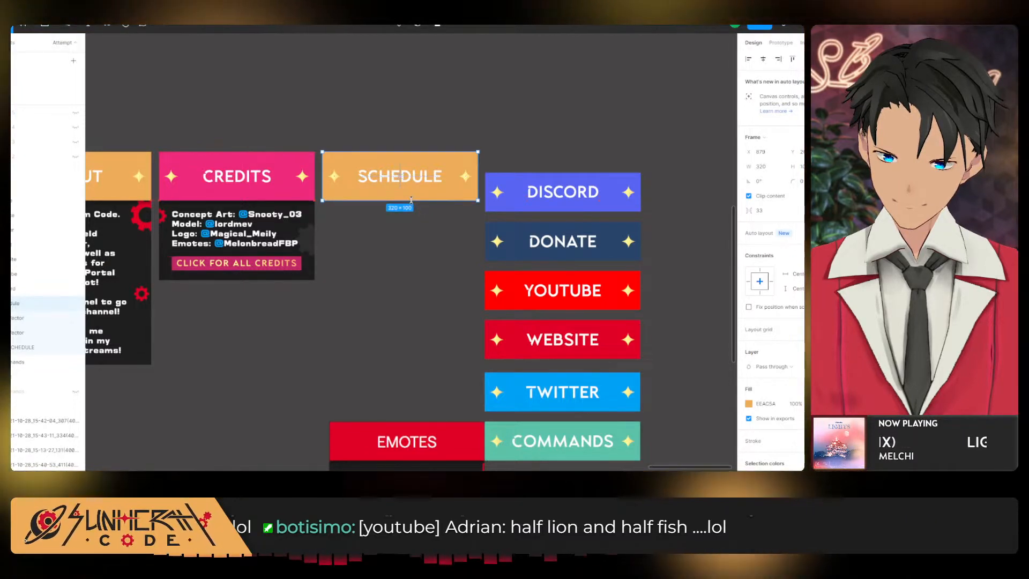
{"action": "left_click", "coordinate": [799, 166]}
{"action": "type", "text": "80"}
{"action": "key", "text": "Return"}
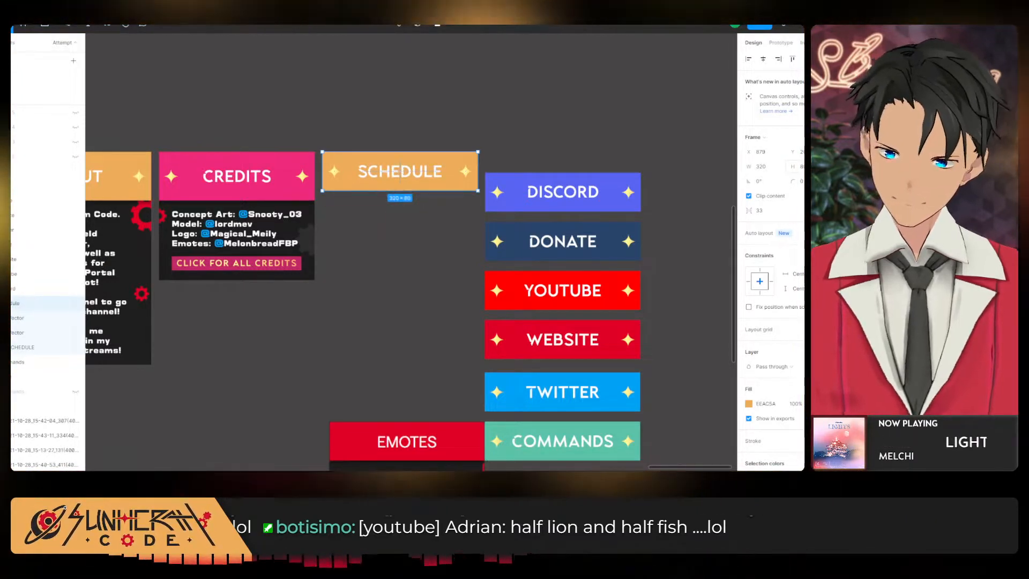
Move the Schedule panel down so its top edge lines up with the Discord panel.
{"action": "left_click", "coordinate": [607, 89]}
{"action": "scroll", "coordinate": [381, 177], "scroll_direction": "up", "scroll_amount": 4}
{"action": "left_click_drag", "start_coordinate": [482, 256], "coordinate": [397, 252]}
{"action": "left_click_drag", "start_coordinate": [382, 197], "coordinate": [380, 236]}
{"action": "left_click_drag", "start_coordinate": [283, 287], "coordinate": [598, 255]}
Glance at the statue pictures in the browser, return to Figma, and move the Credits panel down level with the Schedule panel.
{"action": "left_click", "coordinate": [450, 290]}
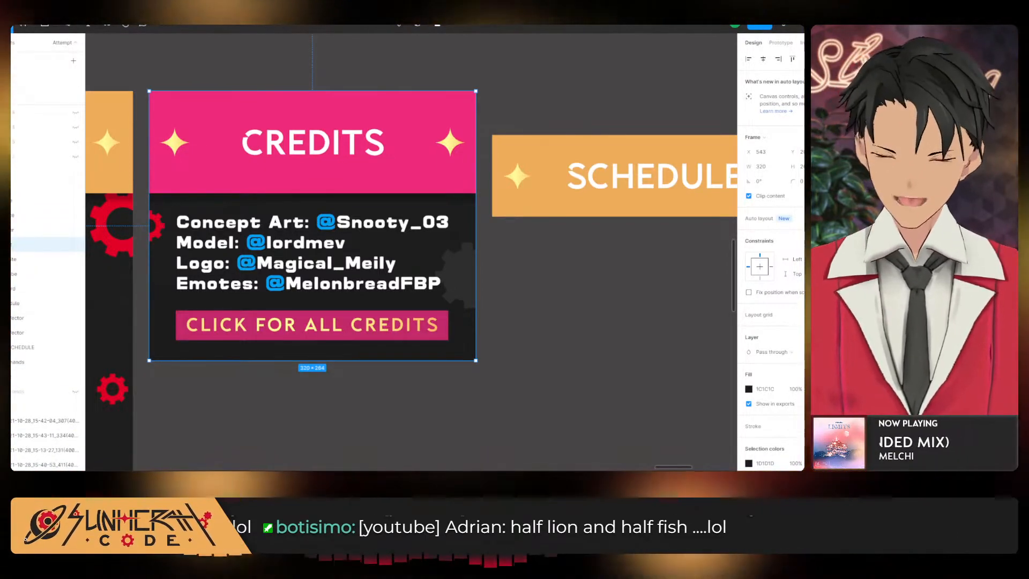
{"action": "key", "text": "alt+Tab"}
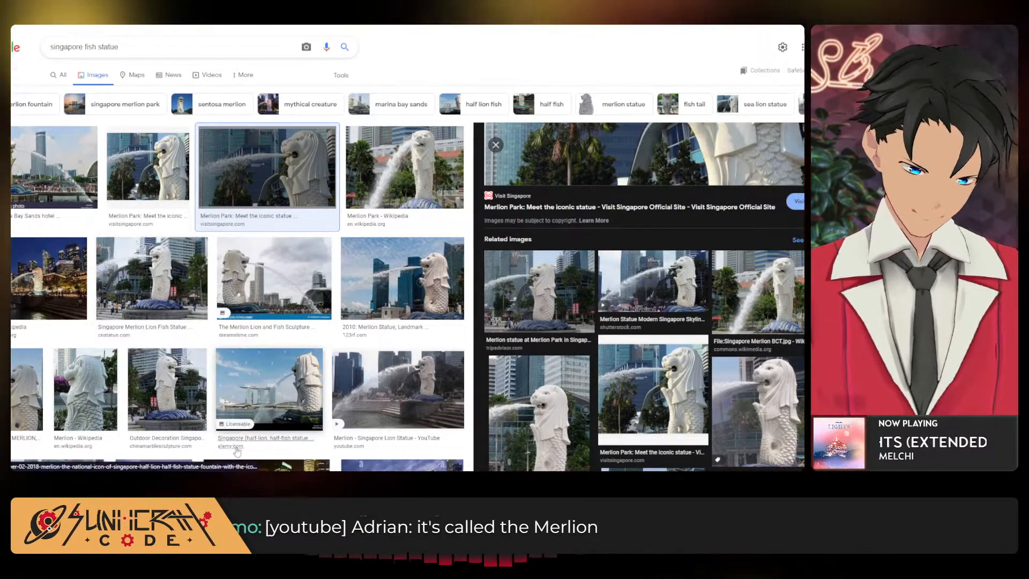
{"action": "key", "text": "alt+Tab"}
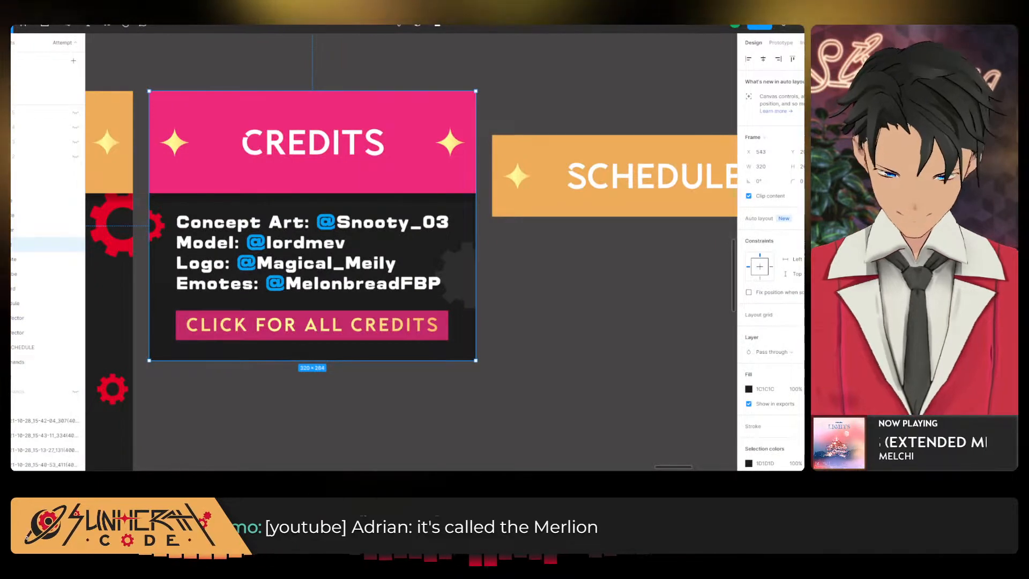
{"action": "scroll", "coordinate": [538, 375], "scroll_direction": "down", "scroll_amount": 5, "text": "ctrl"}
{"action": "scroll", "coordinate": [275, 202], "scroll_direction": "right", "scroll_amount": 5}
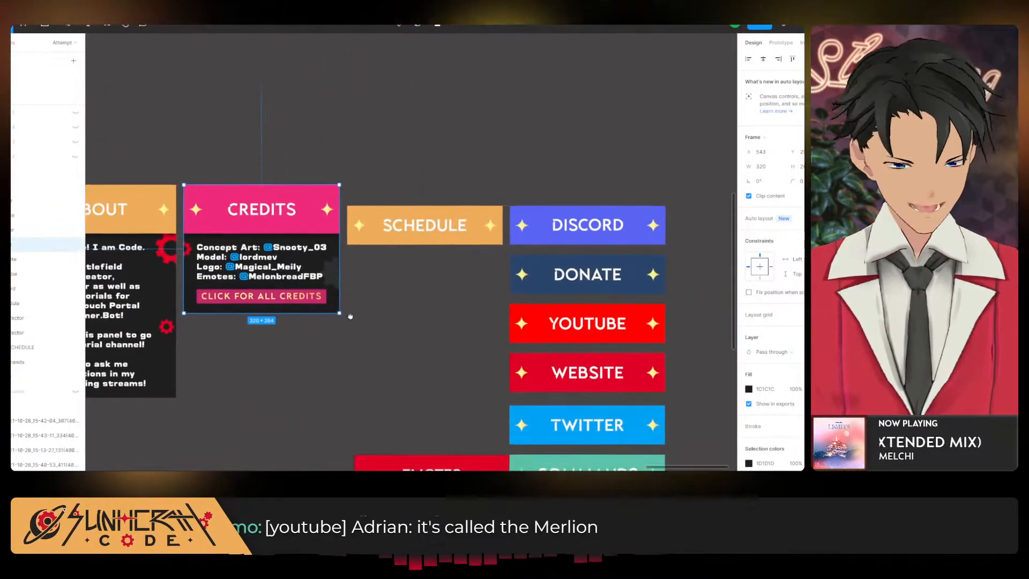
{"action": "left_click_drag", "start_coordinate": [276, 201], "coordinate": [274, 223]}
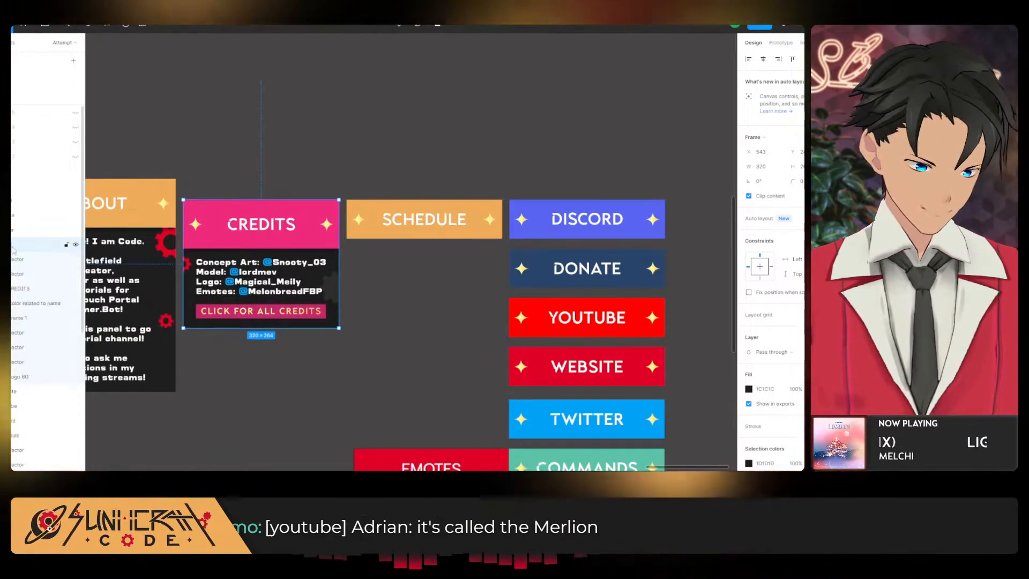
Fill the Credits frame with its header's pink EE2A7C, and delete the header colour layer and all body content except the title and stars.
{"action": "left_click", "coordinate": [749, 389]}
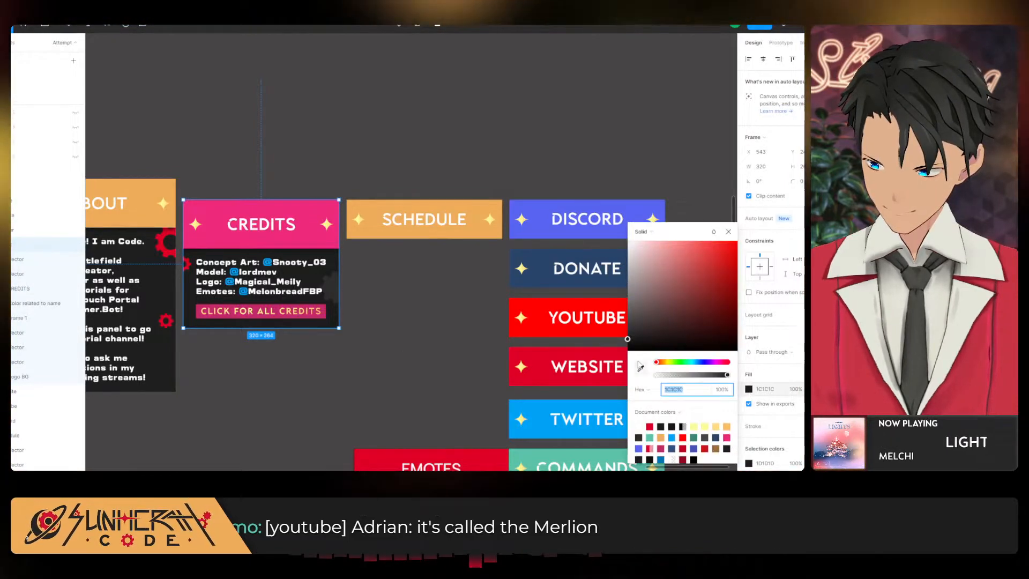
{"action": "left_click", "coordinate": [322, 231]}
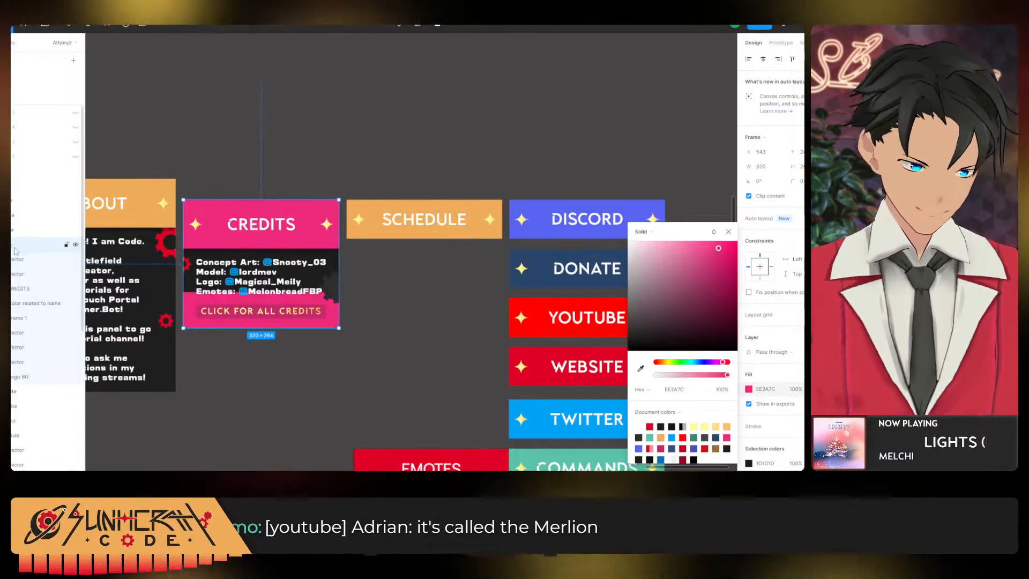
{"action": "left_click", "coordinate": [33, 303]}
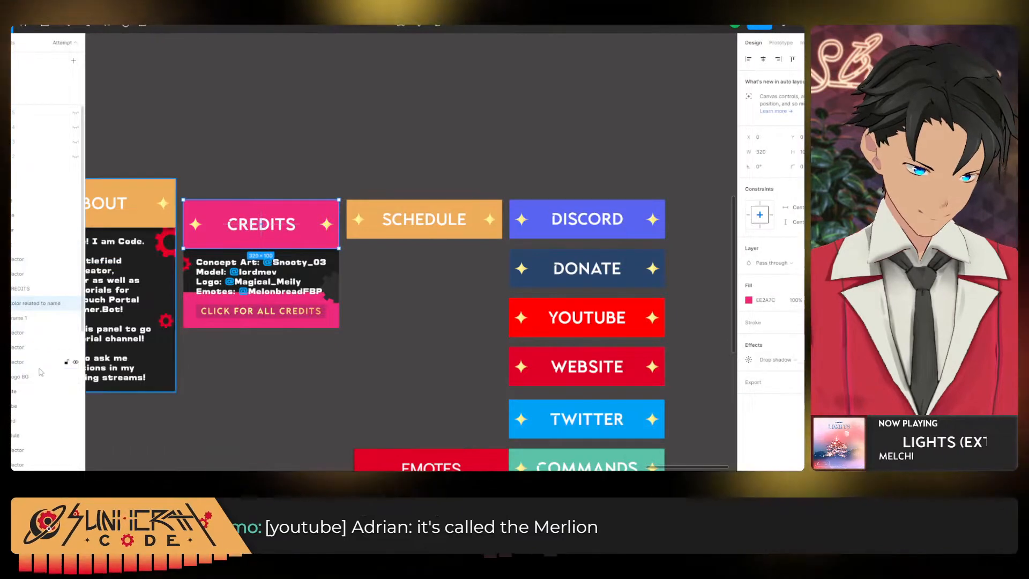
{"action": "key", "text": "Delete"}
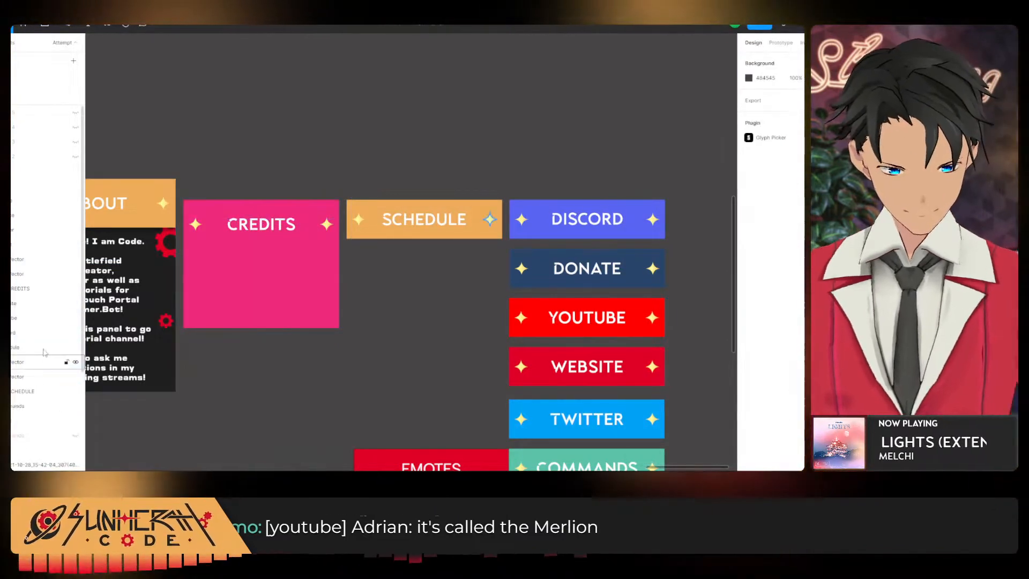
Shrink the Credits frame from its lower edge to 100 high around the title, and set its height to 80.
{"action": "left_click", "coordinate": [22, 244]}
{"action": "left_click_drag", "start_coordinate": [256, 329], "coordinate": [260, 258]}
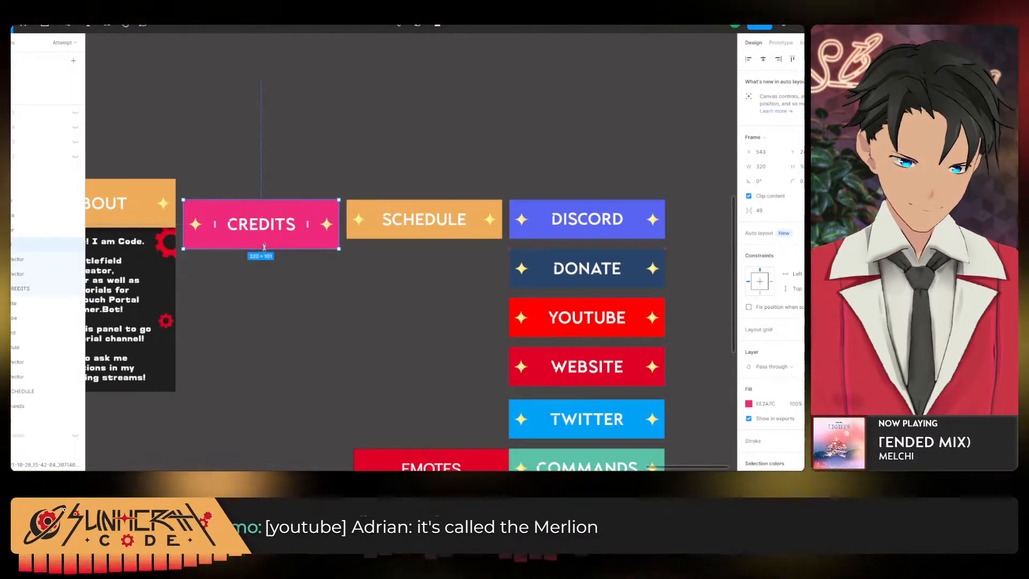
{"action": "scroll", "coordinate": [260, 248], "scroll_direction": "up", "scroll_amount": 5}
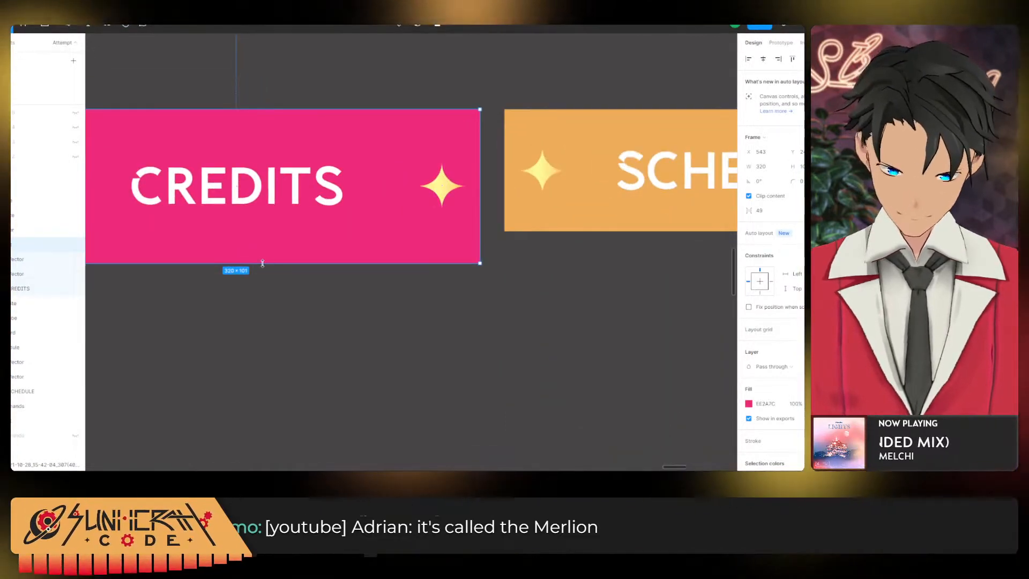
{"action": "left_click_drag", "start_coordinate": [262, 263], "coordinate": [263, 260]}
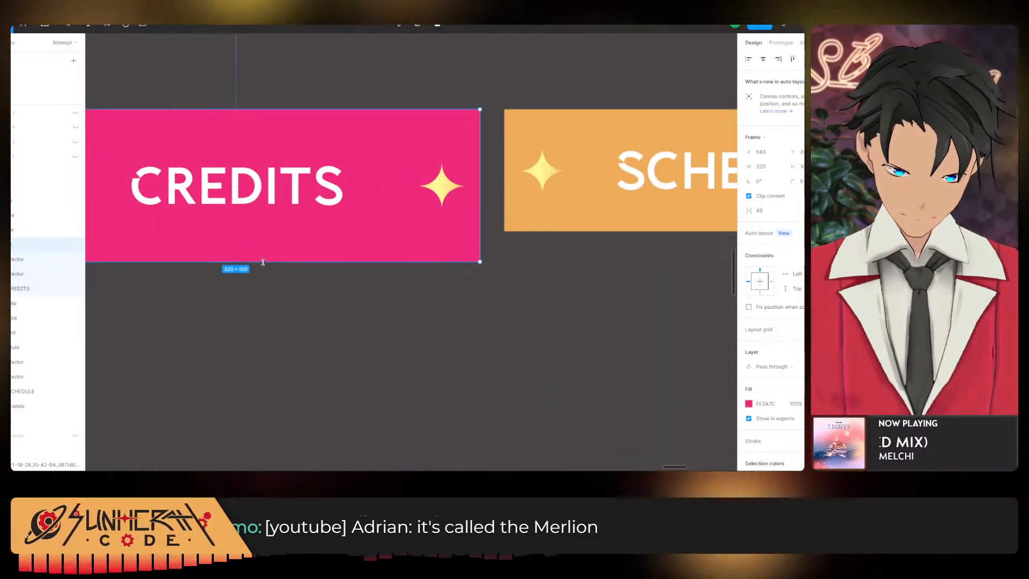
{"action": "left_click", "coordinate": [795, 166]}
{"action": "type", "text": "100"}
{"action": "key", "text": "Return"}
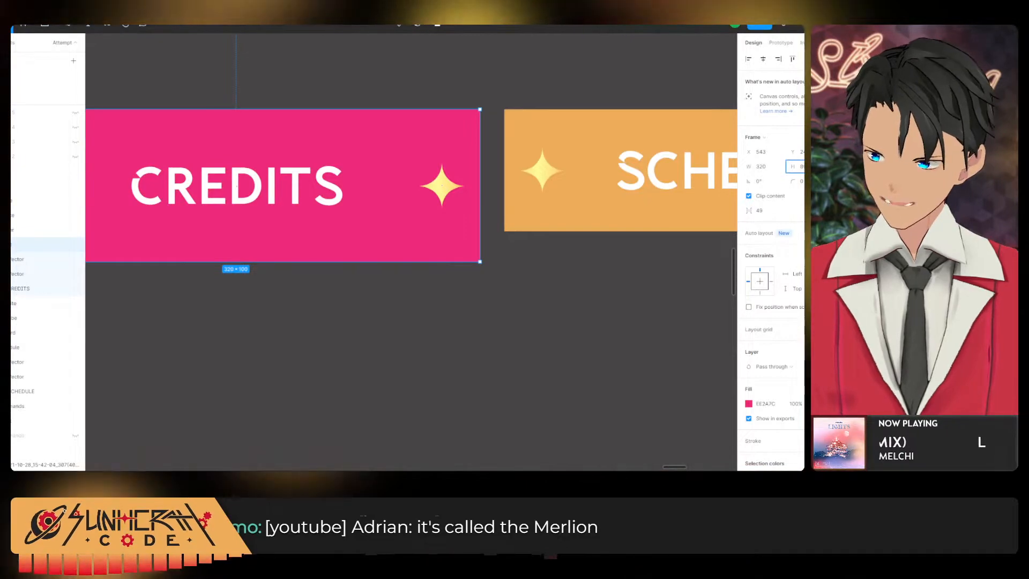
{"action": "type", "text": "80"}
{"action": "key", "text": "Return"}
{"action": "scroll", "coordinate": [499, 291], "scroll_direction": "down", "scroll_amount": 2}
{"action": "scroll", "coordinate": [715, 285], "scroll_direction": "left", "scroll_amount": 5}
{"action": "scroll", "coordinate": [715, 286], "scroll_direction": "down", "scroll_amount": 3}
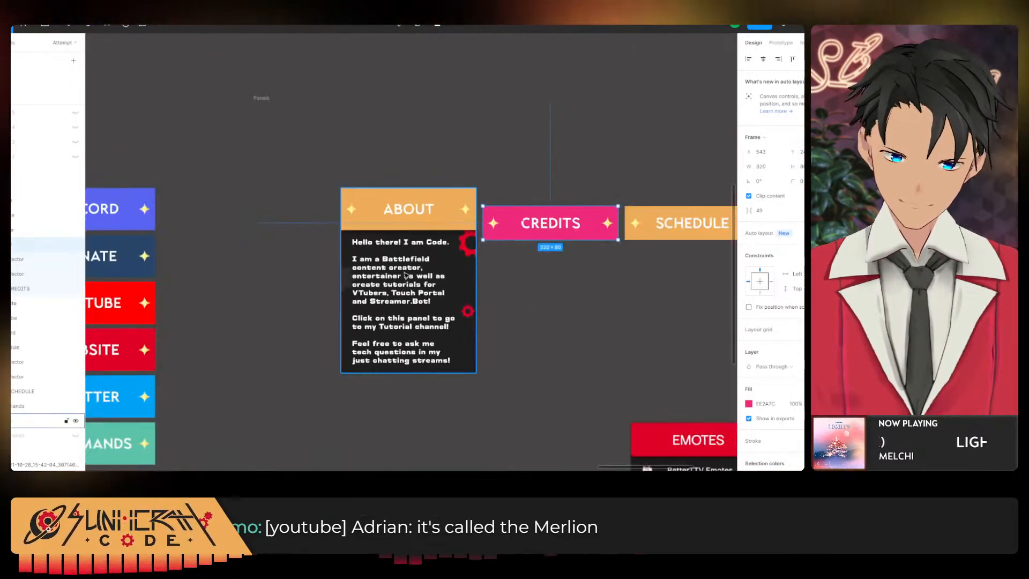
Fill the About frame with the header's orange EEAC5A, sampled from the Schedule panel.
{"action": "left_click", "coordinate": [33, 215]}
{"action": "scroll", "coordinate": [483, 268], "scroll_direction": "right", "scroll_amount": 3}
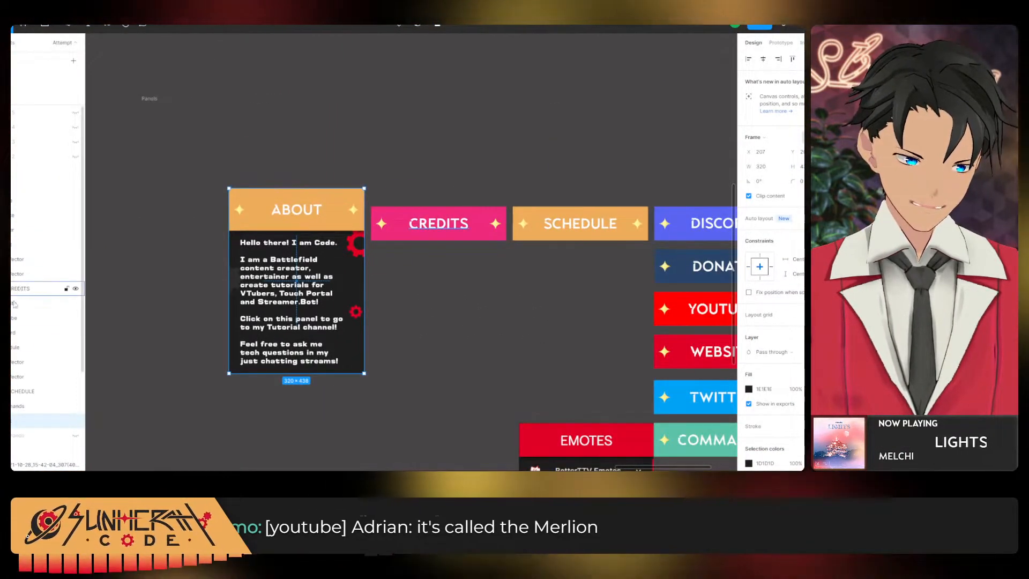
{"action": "left_click", "coordinate": [13, 420]}
{"action": "scroll", "coordinate": [30, 435], "scroll_direction": "down", "scroll_amount": 1}
{"action": "scroll", "coordinate": [33, 407], "scroll_direction": "down", "scroll_amount": 3}
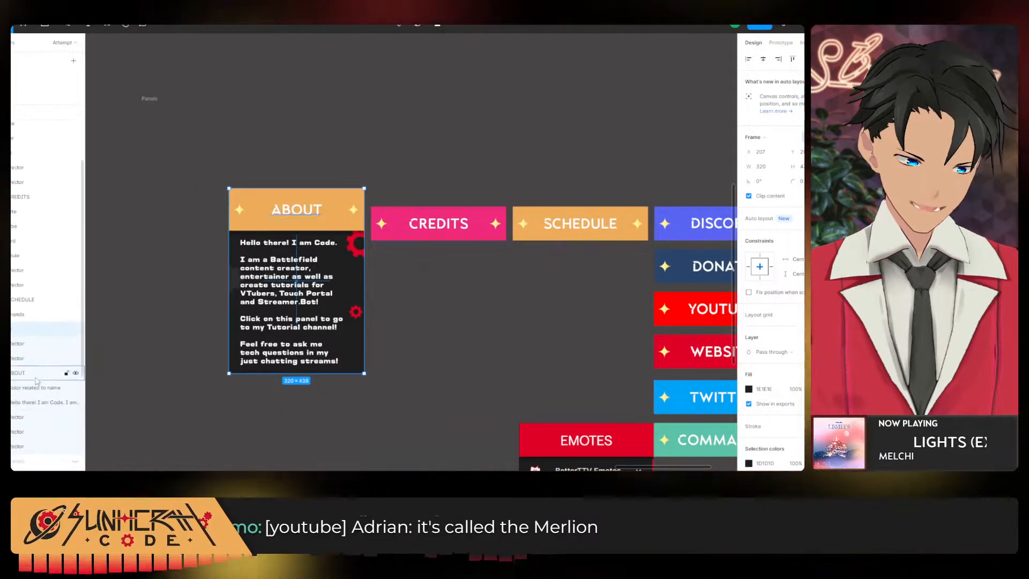
{"action": "left_click", "coordinate": [25, 401]}
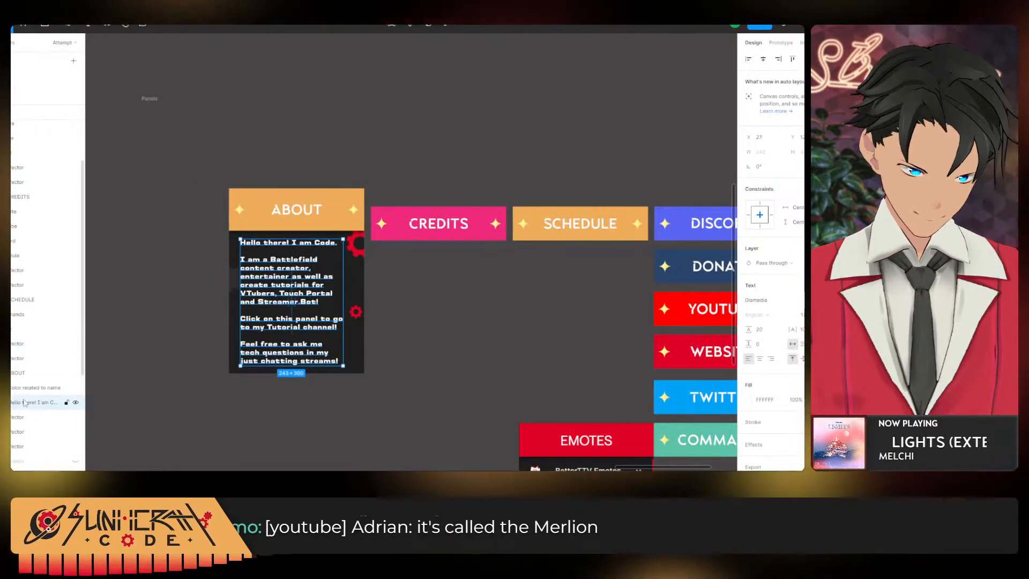
{"action": "left_click", "coordinate": [25, 392]}
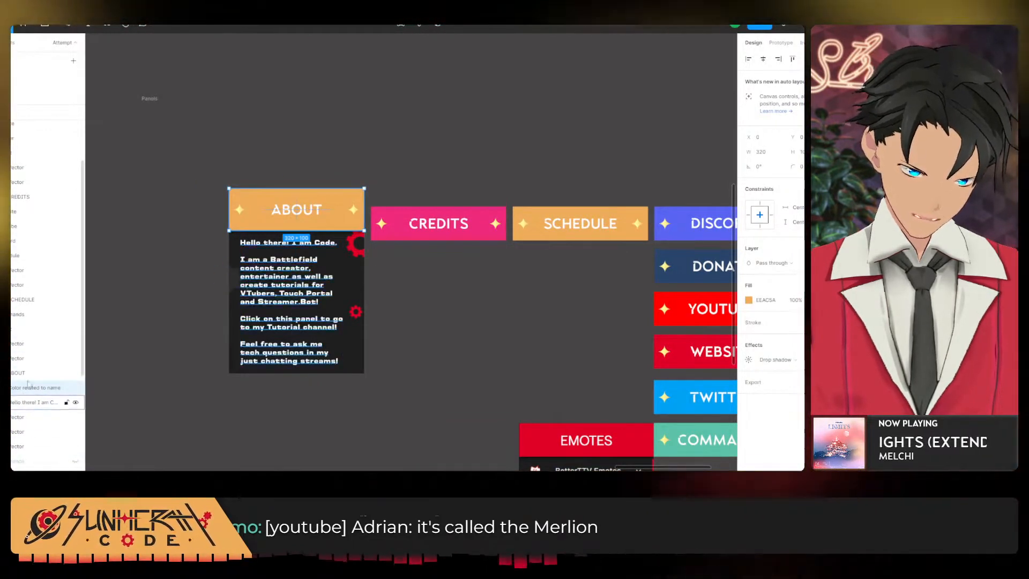
{"action": "left_click", "coordinate": [24, 315]}
{"action": "left_click", "coordinate": [41, 329]}
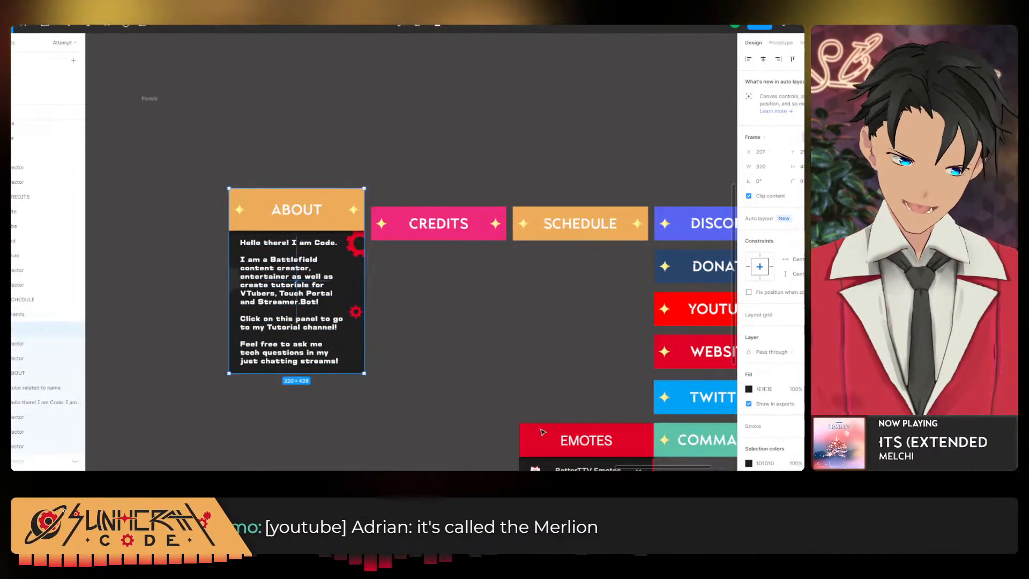
{"action": "left_click", "coordinate": [748, 389]}
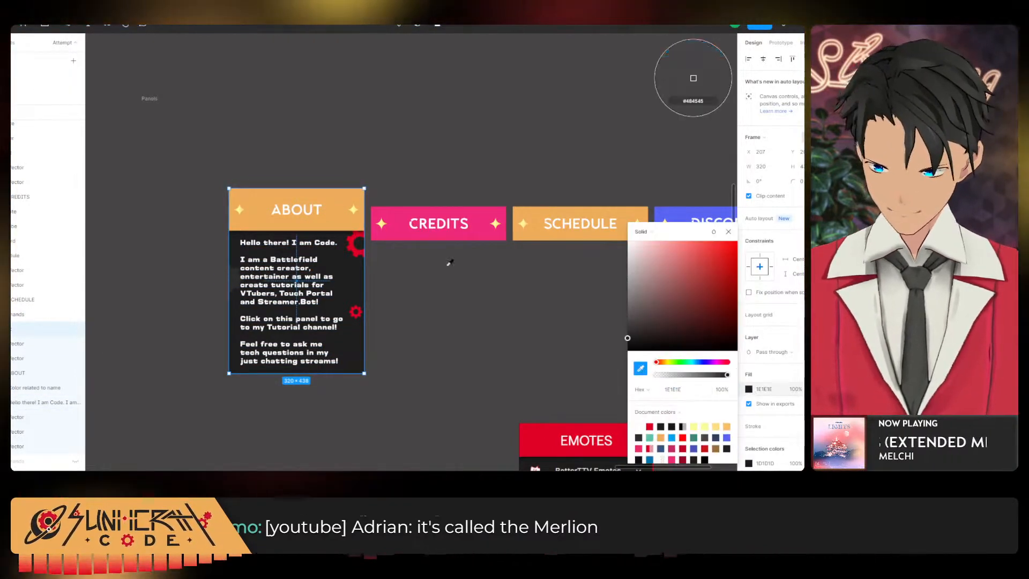
{"action": "left_click", "coordinate": [531, 232]}
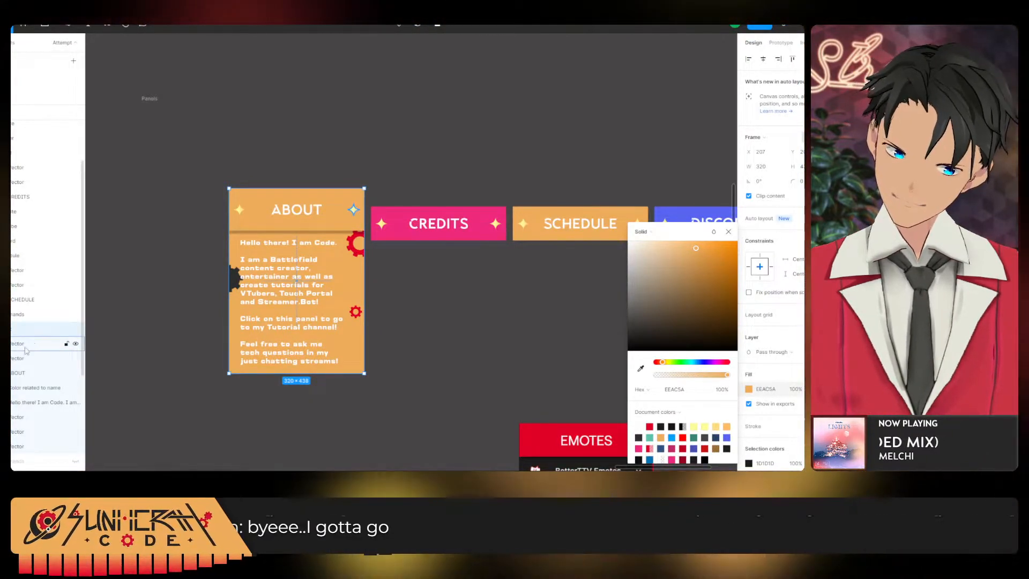
Delete the About panel's header colour layer, body text and gear shapes, keeping only the title and stars.
{"action": "left_click", "coordinate": [30, 373]}
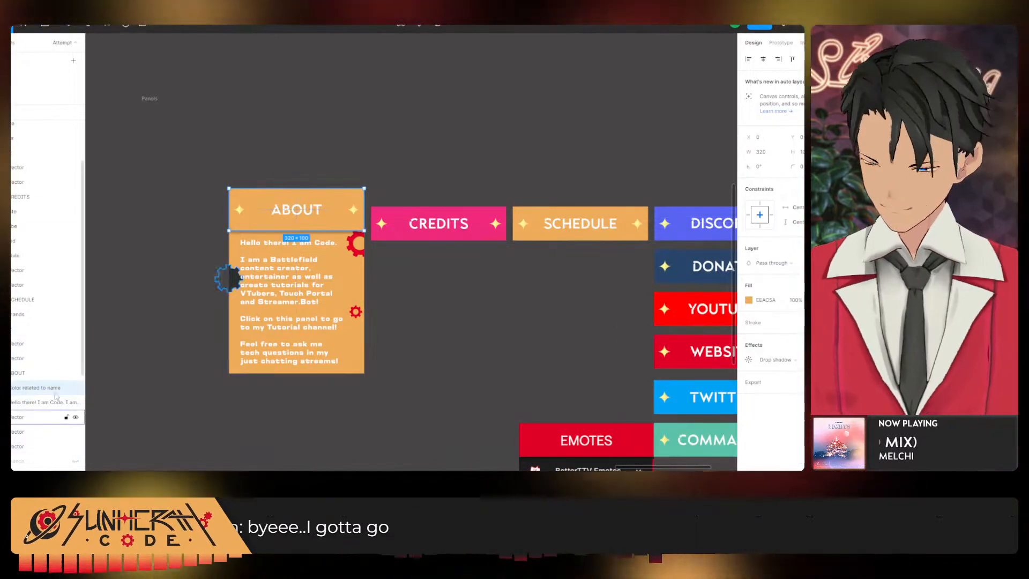
{"action": "left_click", "coordinate": [20, 449], "text": "shift"}
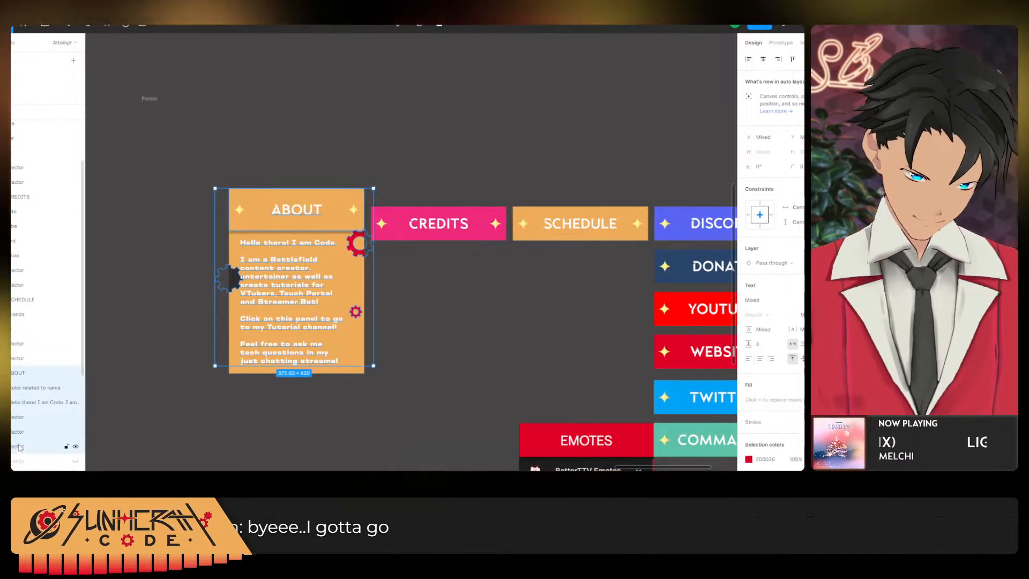
{"action": "key", "text": "Delete"}
{"action": "key", "text": "ctrl+z"}
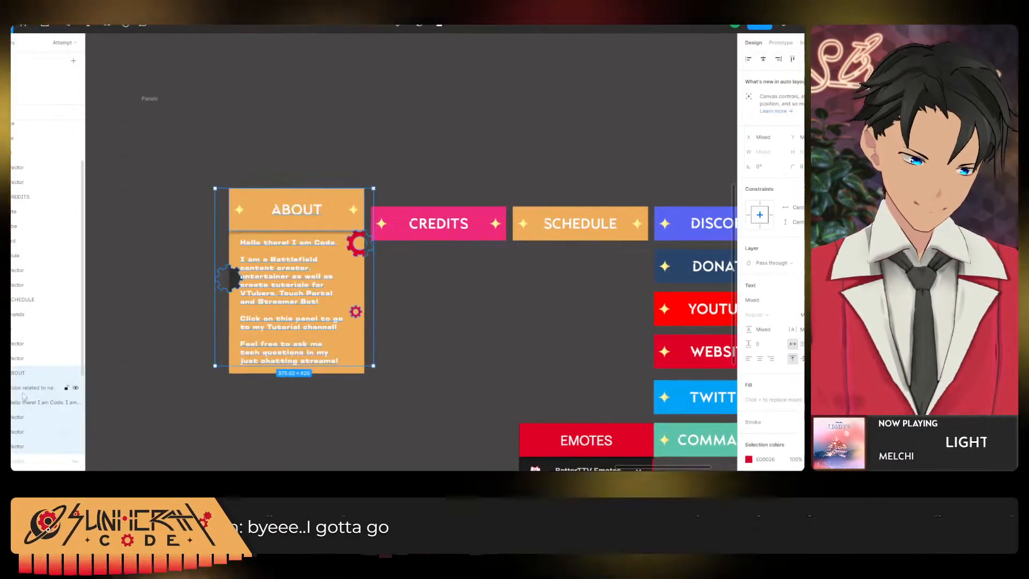
{"action": "key", "text": "Delete"}
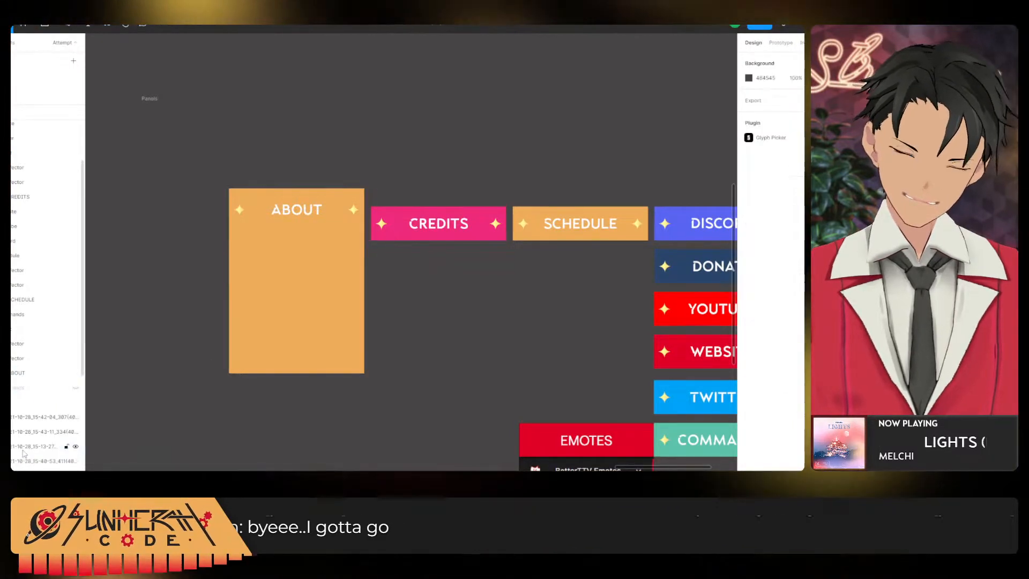
Shrink the About frame from its lower edge to 100 high around the title.
{"action": "left_click_drag", "start_coordinate": [300, 374], "coordinate": [334, 231]}
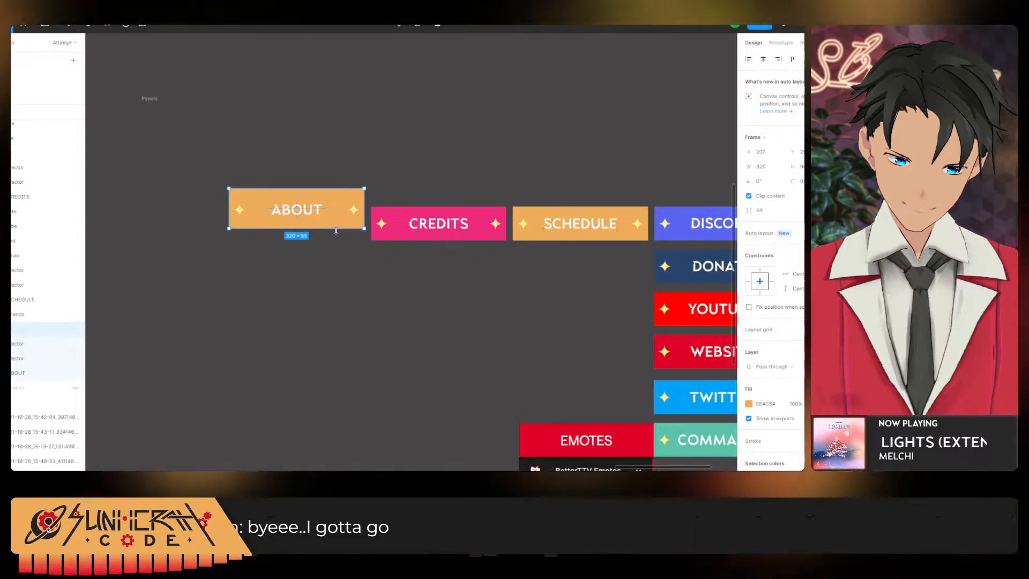
{"action": "left_click_drag", "start_coordinate": [337, 232], "coordinate": [336, 231]}
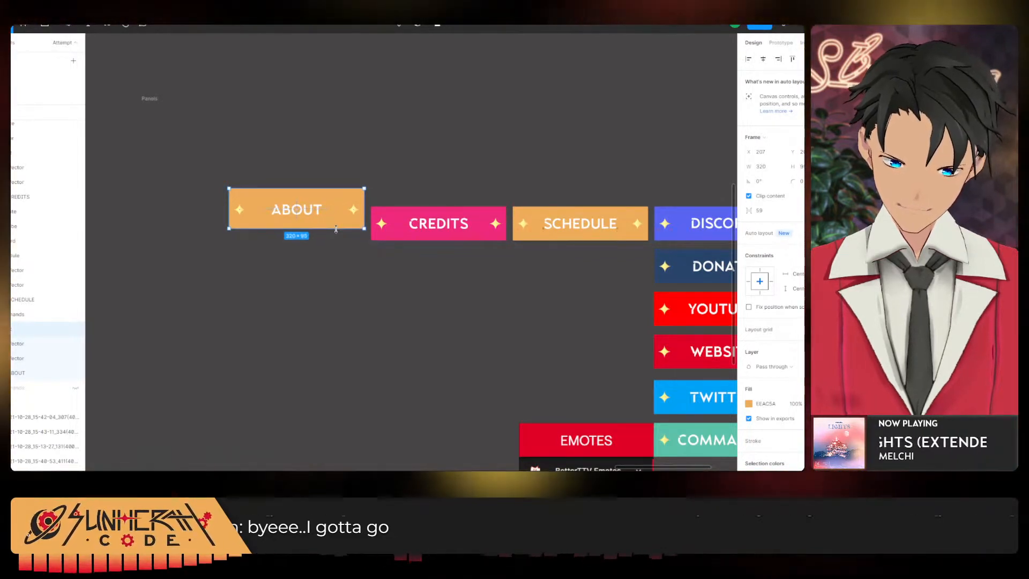
{"action": "scroll", "coordinate": [336, 231], "scroll_direction": "up", "scroll_amount": 10}
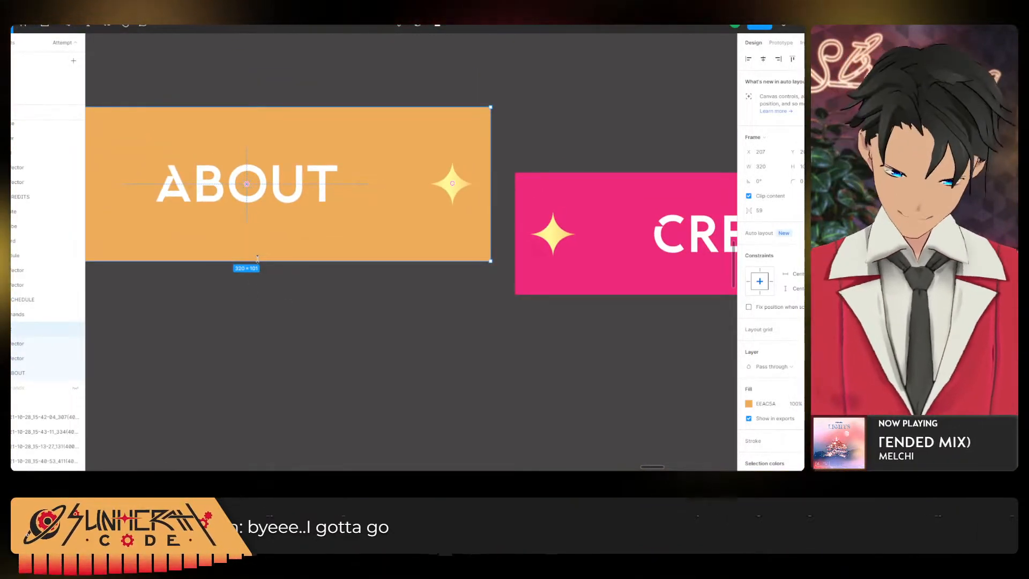
{"action": "left_click_drag", "start_coordinate": [257, 257], "coordinate": [258, 257]}
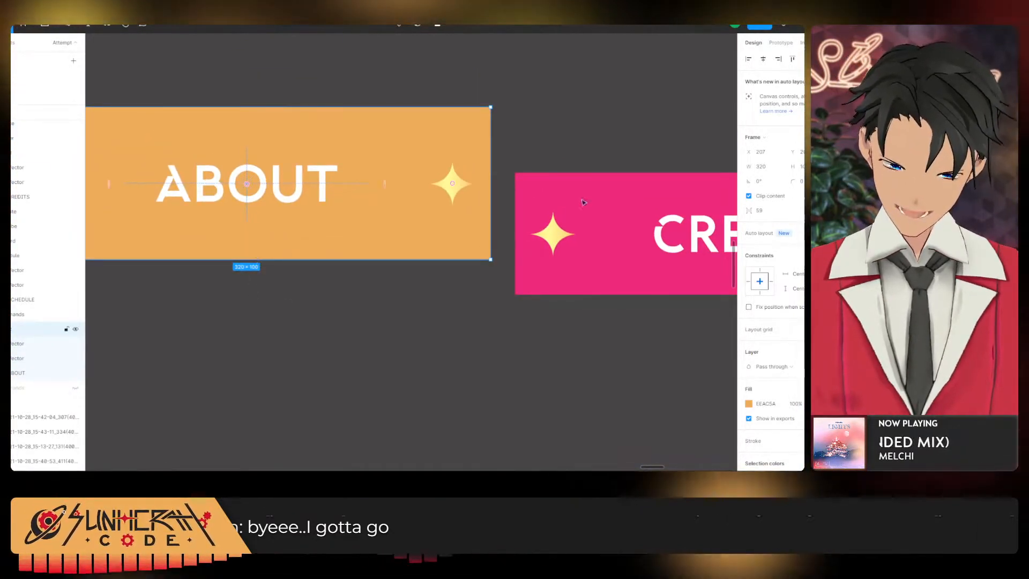
{"action": "left_click", "coordinate": [802, 166]}
{"action": "type", "text": "80"}
{"action": "key", "text": "Return"}
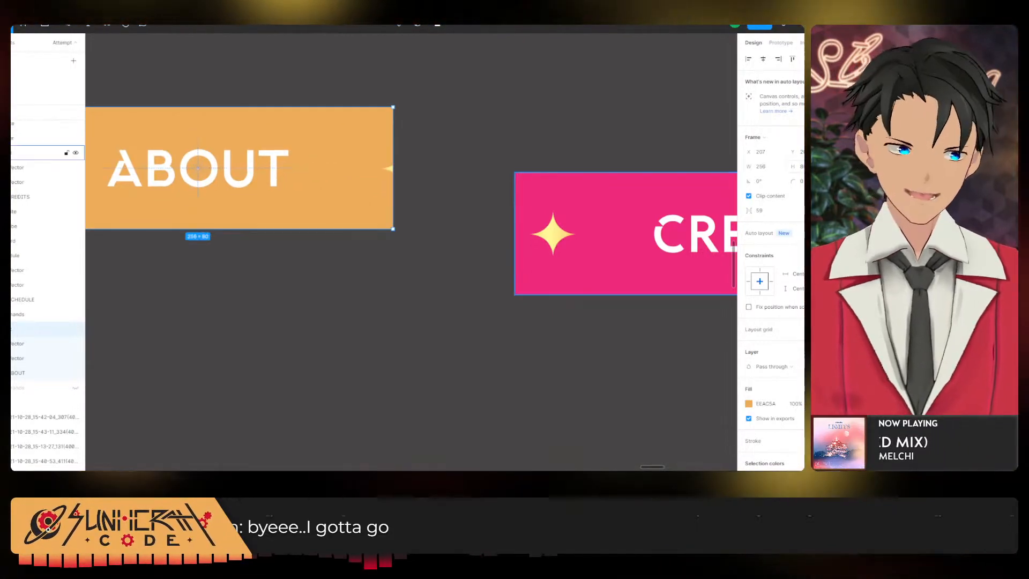
{"action": "left_click_drag", "start_coordinate": [441, 294], "coordinate": [616, 350]}
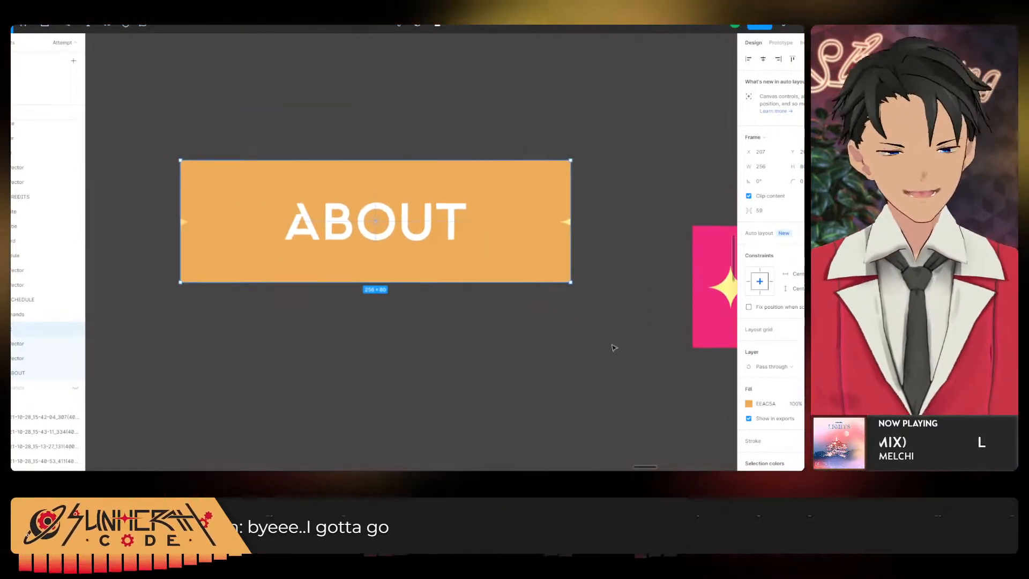
{"action": "key", "text": "ctrl+z"}
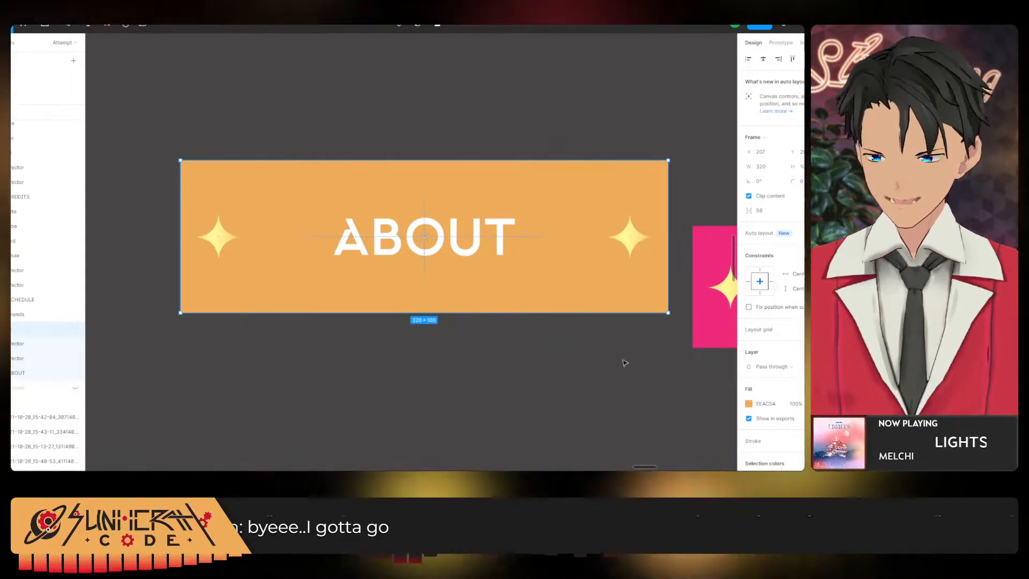
Set the About frame's height to 80 at its 320 width, and move it down level with the Credits panel.
{"action": "scroll", "coordinate": [650, 363], "scroll_direction": "down", "scroll_amount": 3}
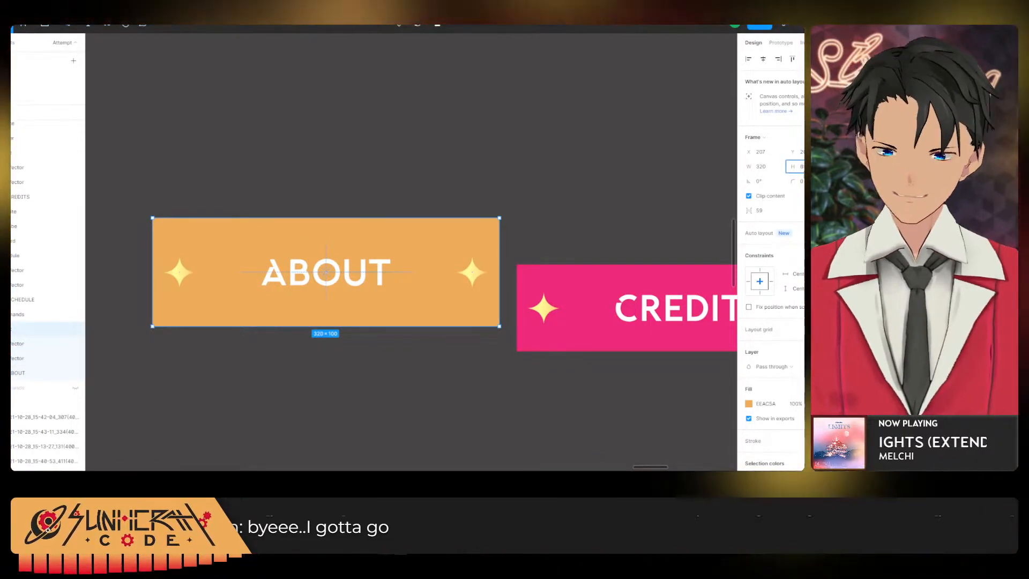
{"action": "key", "text": "Return"}
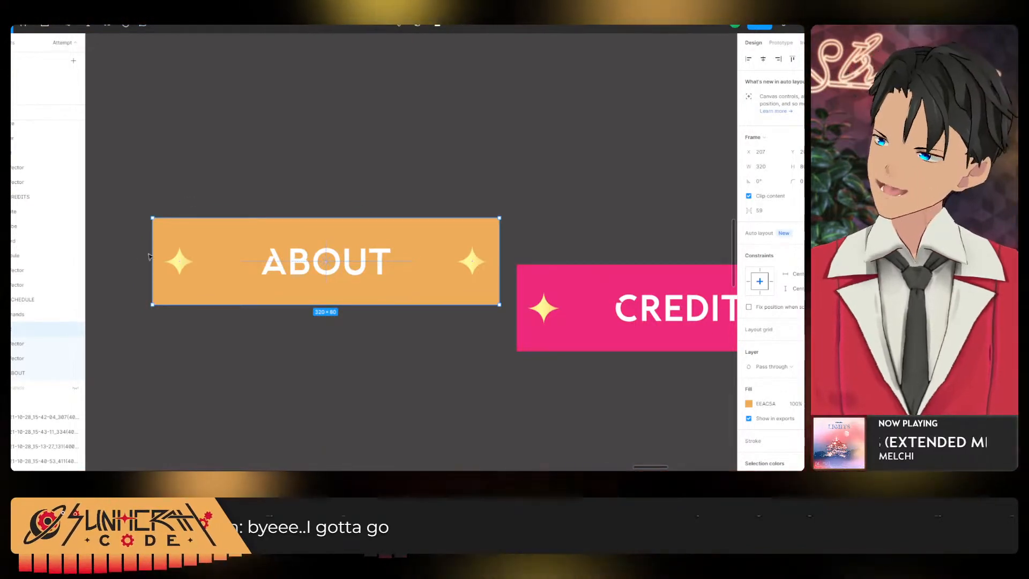
{"action": "left_click_drag", "start_coordinate": [376, 257], "coordinate": [376, 303]}
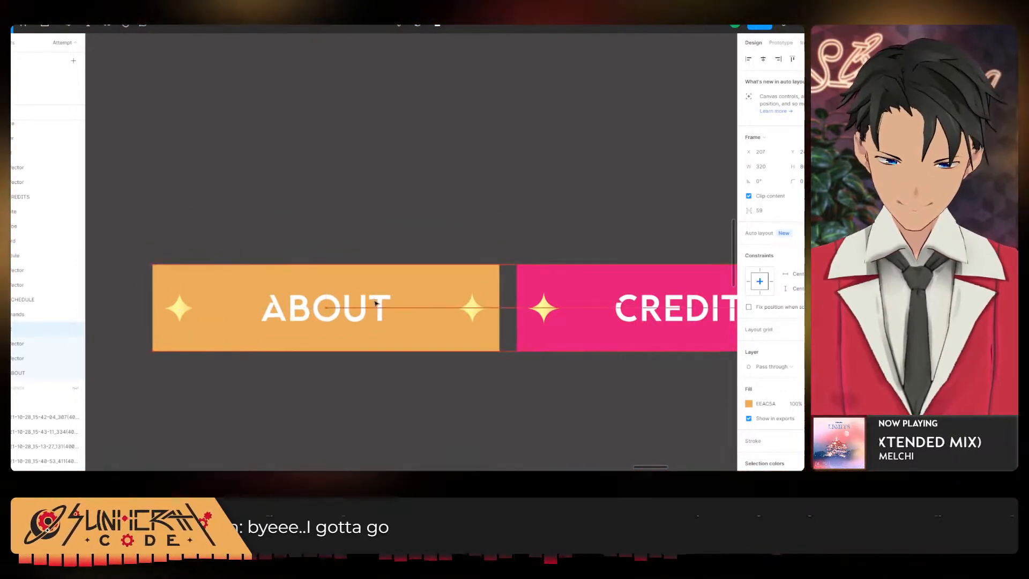
Move the Emotes panel directly beneath the About panel, aligned with its side edges.
{"action": "scroll", "coordinate": [511, 343], "scroll_direction": "down", "scroll_amount": 3}
{"action": "left_click_drag", "start_coordinate": [558, 356], "coordinate": [338, 308]}
{"action": "scroll", "coordinate": [450, 301], "scroll_direction": "down", "scroll_amount": 3}
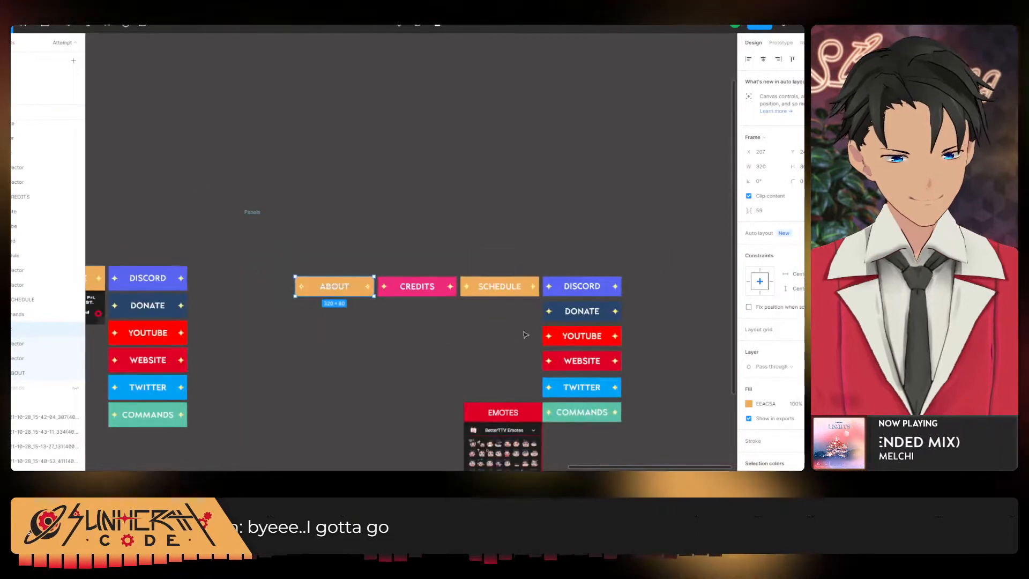
{"action": "left_click_drag", "start_coordinate": [547, 343], "coordinate": [310, 269]}
{"action": "left_click_drag", "start_coordinate": [358, 374], "coordinate": [469, 347]}
{"action": "scroll", "coordinate": [445, 311], "scroll_direction": "up", "scroll_amount": 1}
{"action": "left_click_drag", "start_coordinate": [385, 331], "coordinate": [167, 209]}
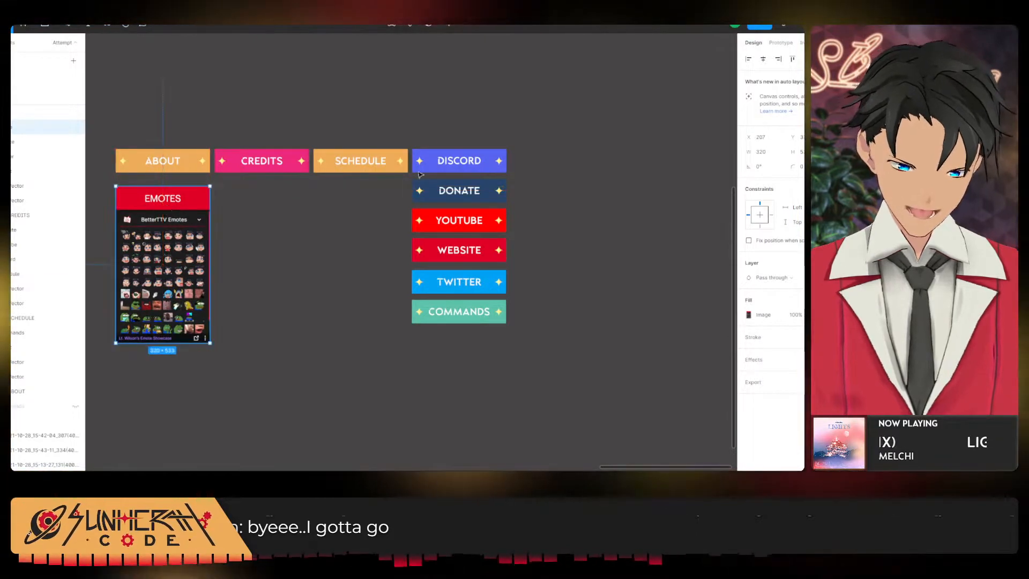
Select the Donate panel, switch to the browser, and enter "kofi color" as a Google search.
{"action": "left_click", "coordinate": [419, 196]}
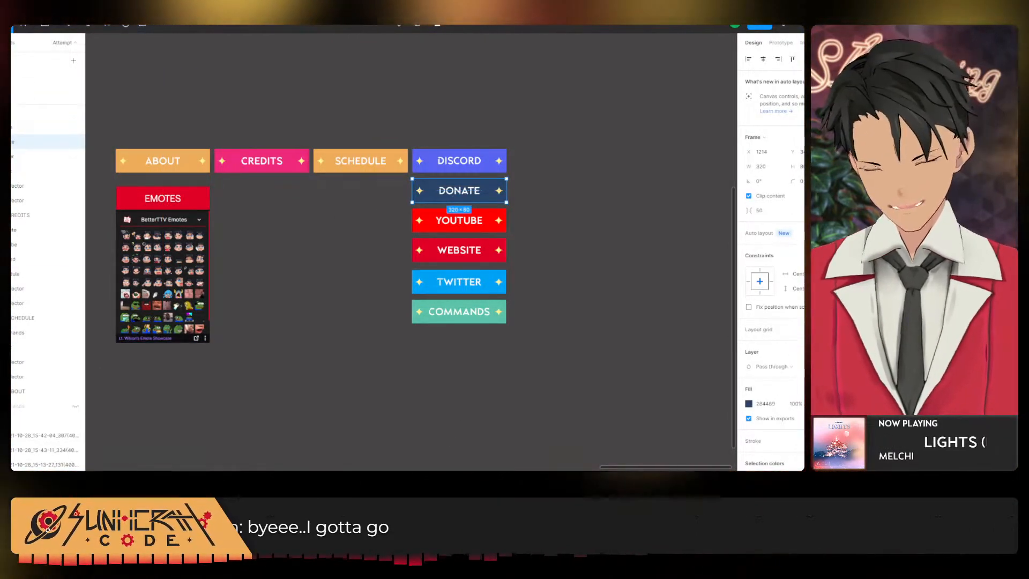
{"action": "key", "text": "alt+Tab"}
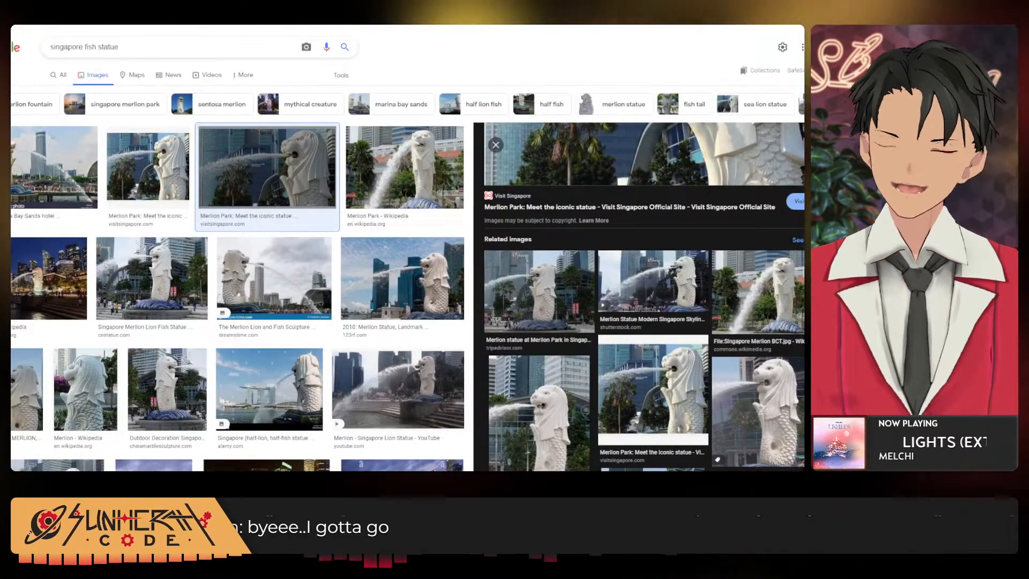
{"action": "type", "text": "kofi"}
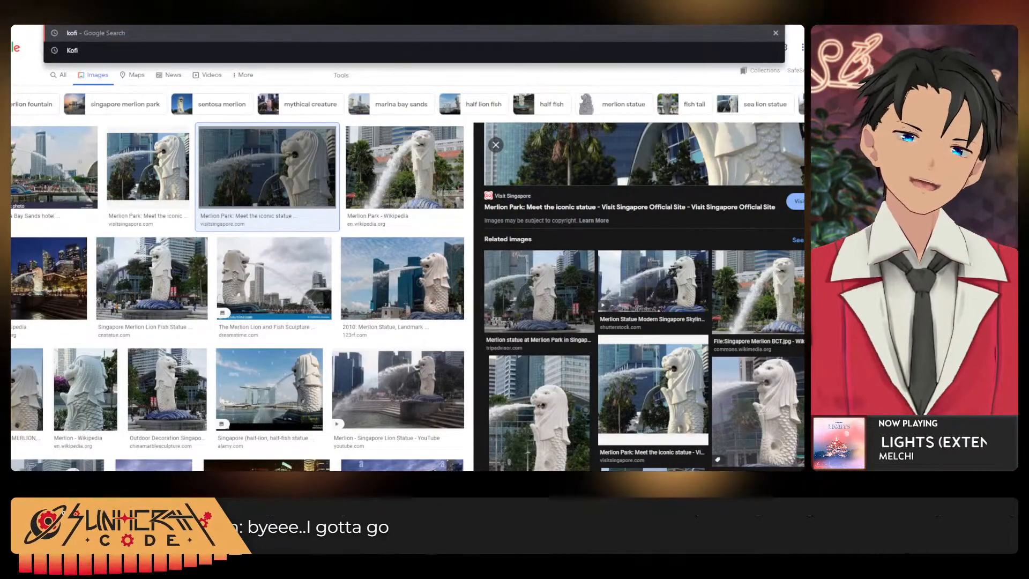
{"action": "key", "text": "Escape"}
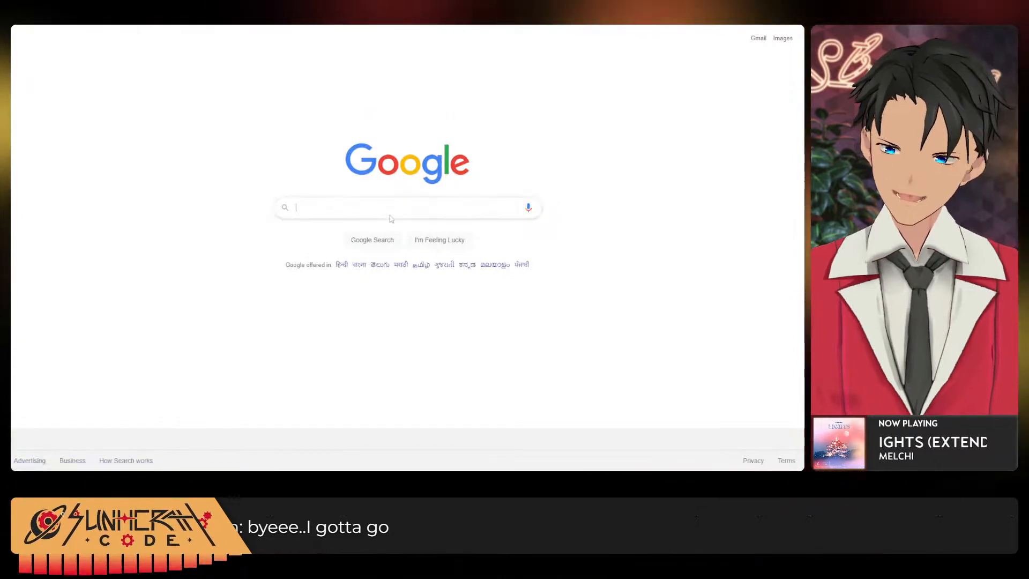
{"action": "left_click", "coordinate": [390, 209]}
{"action": "type", "text": "kofi "}
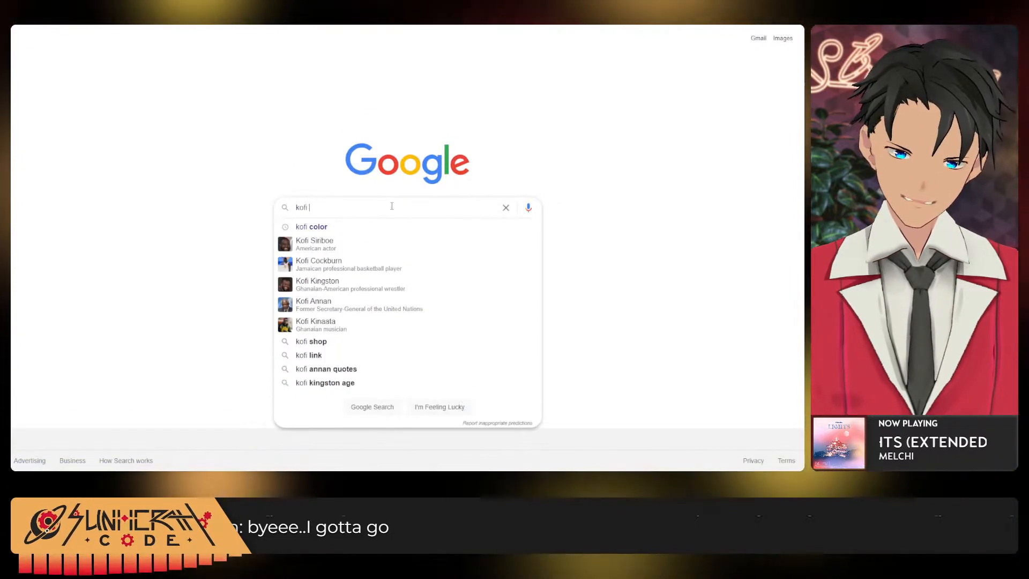
{"action": "type", "text": "color"}
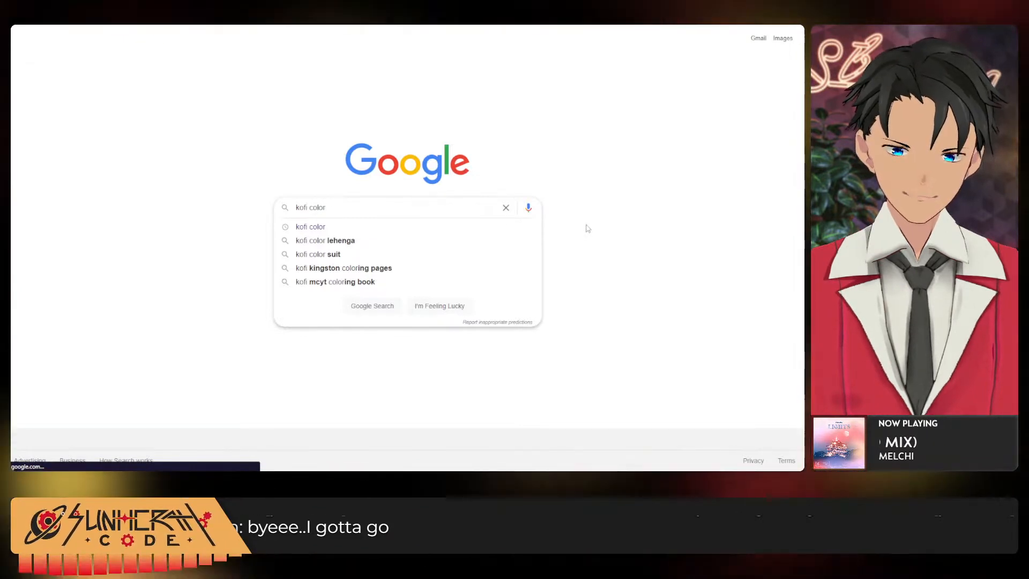
Glance at the stream dashboard's chat, return to the Google page, and dismiss the search suggestions.
{"action": "key", "text": "alt+Tab"}
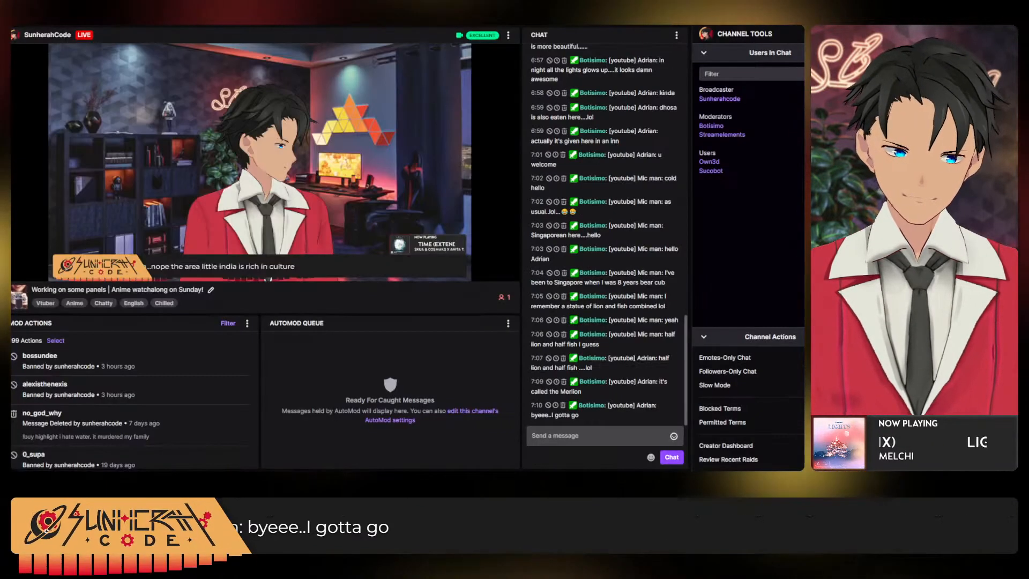
{"action": "key", "text": "alt+Tab"}
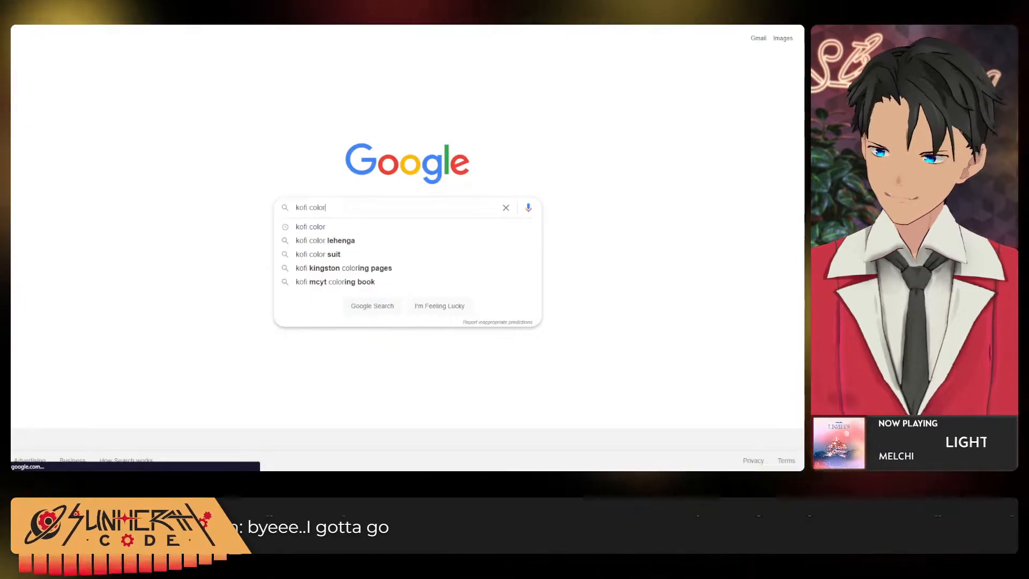
{"action": "left_click", "coordinate": [629, 356]}
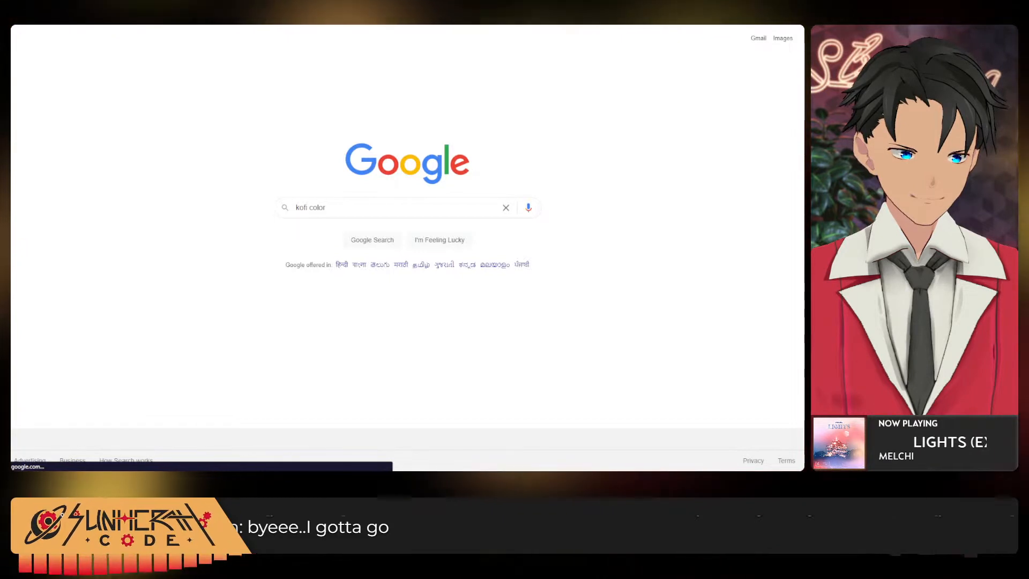
Try to load another page in the browser, entering "bing" as the address.
{"action": "left_click", "coordinate": [265, 33]}
{"action": "type", "text": "in"}
{"action": "key", "text": "Return"}
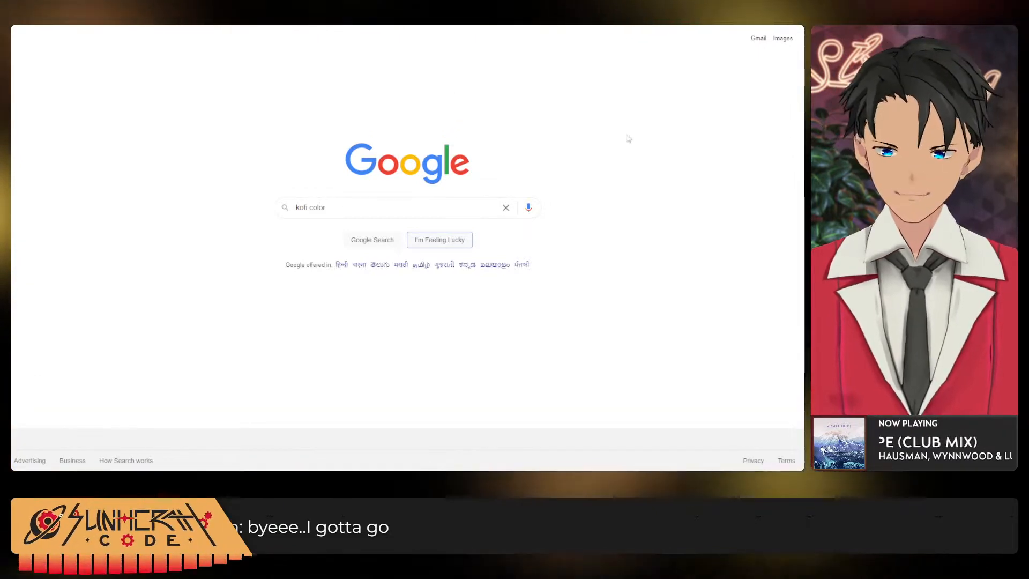
{"action": "triple_click", "coordinate": [359, 214]}
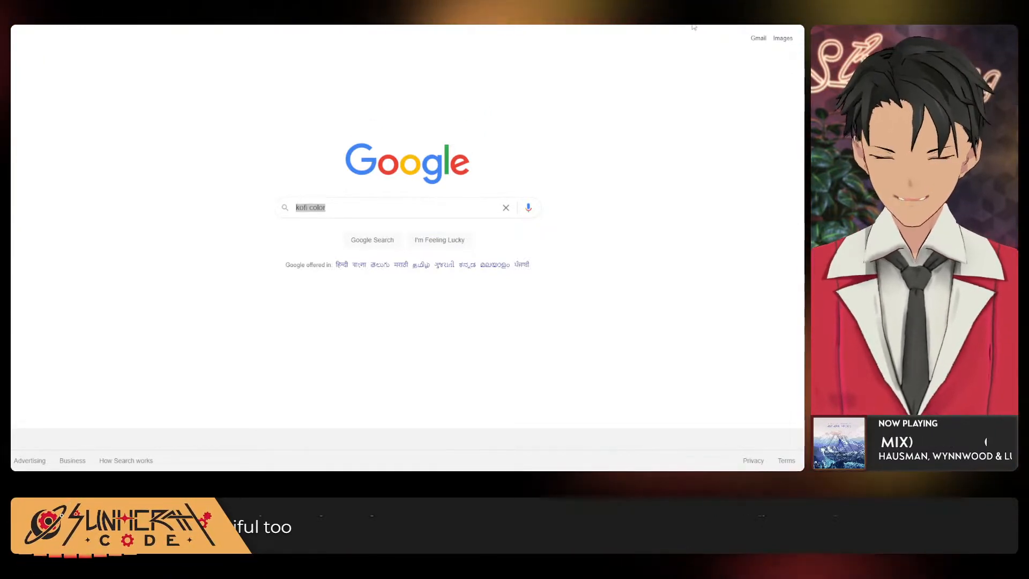
{"action": "type", "text": "bing"}
{"action": "key", "text": "Return"}
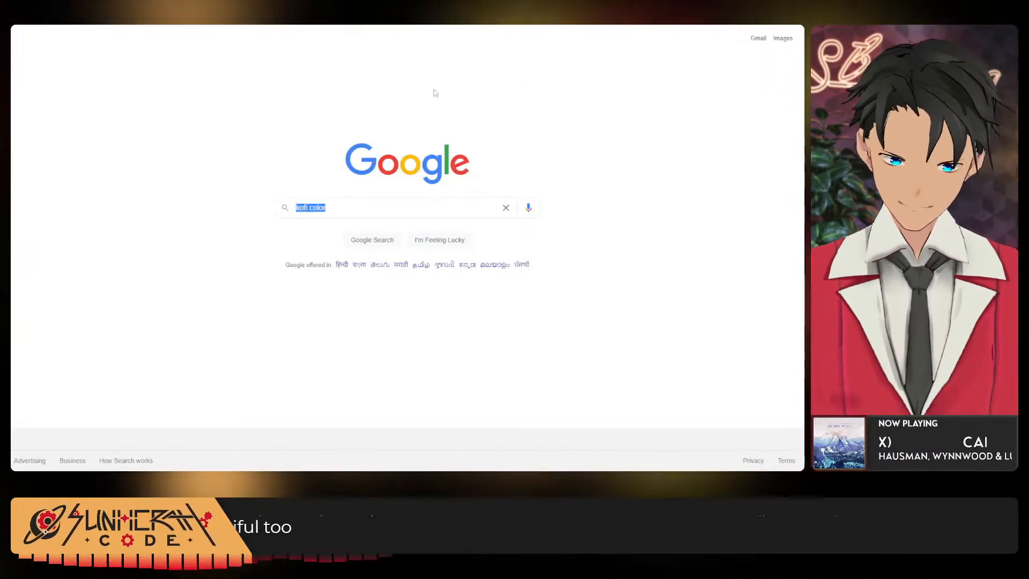
Retry loading a different page in the current tab by submitting "bing" once more.
{"action": "key", "text": "ctrl+l"}
{"action": "type", "text": "bin"}
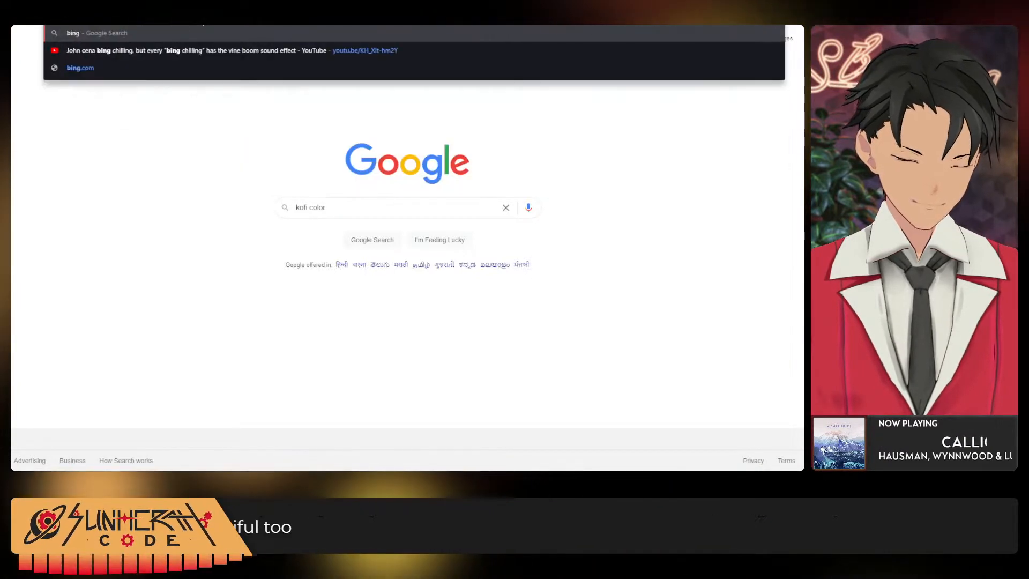
{"action": "type", "text": "g"}
{"action": "key", "text": "Return"}
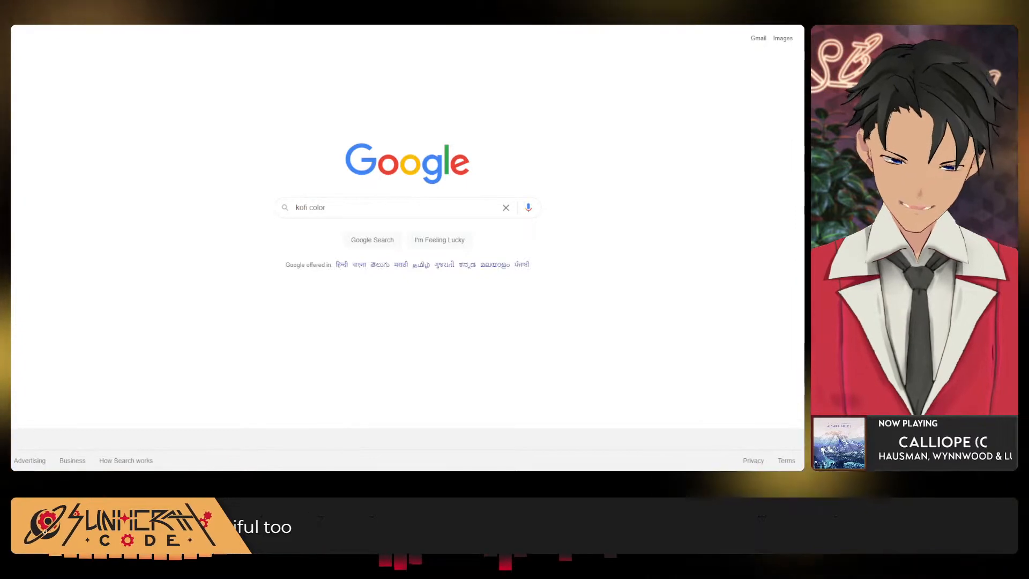
Glance at the stream-feed channel in Discord and switch back to the Google page in the browser.
{"action": "right_click", "coordinate": [203, 469]}
{"action": "key", "text": "Escape"}
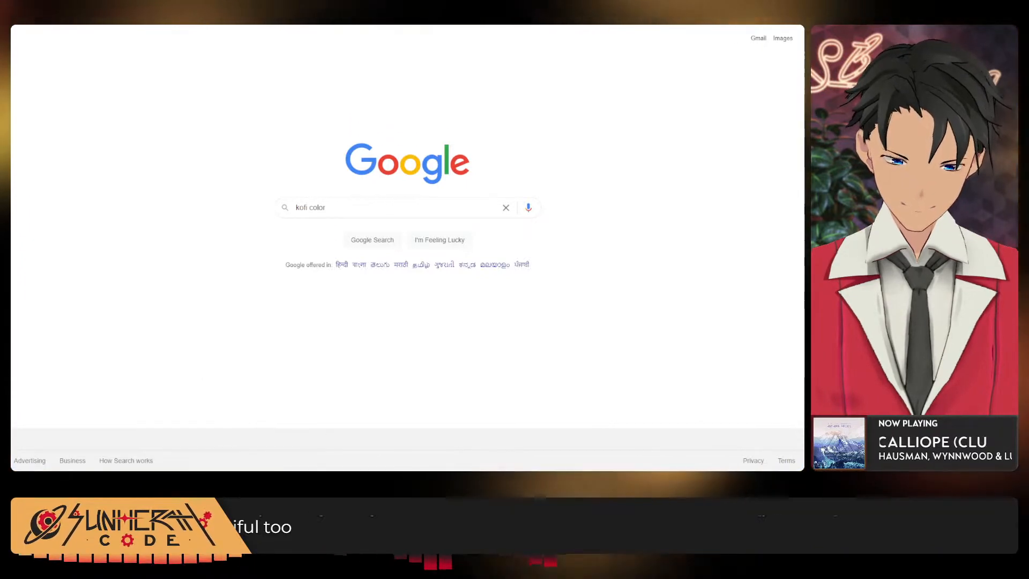
{"action": "left_click", "coordinate": [248, 470]}
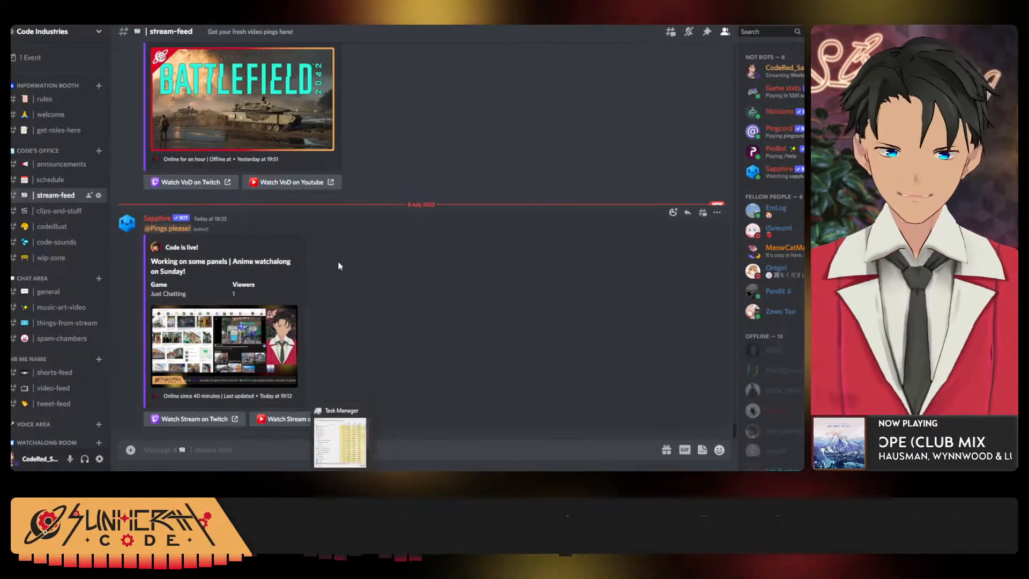
{"action": "key", "text": "alt+Tab"}
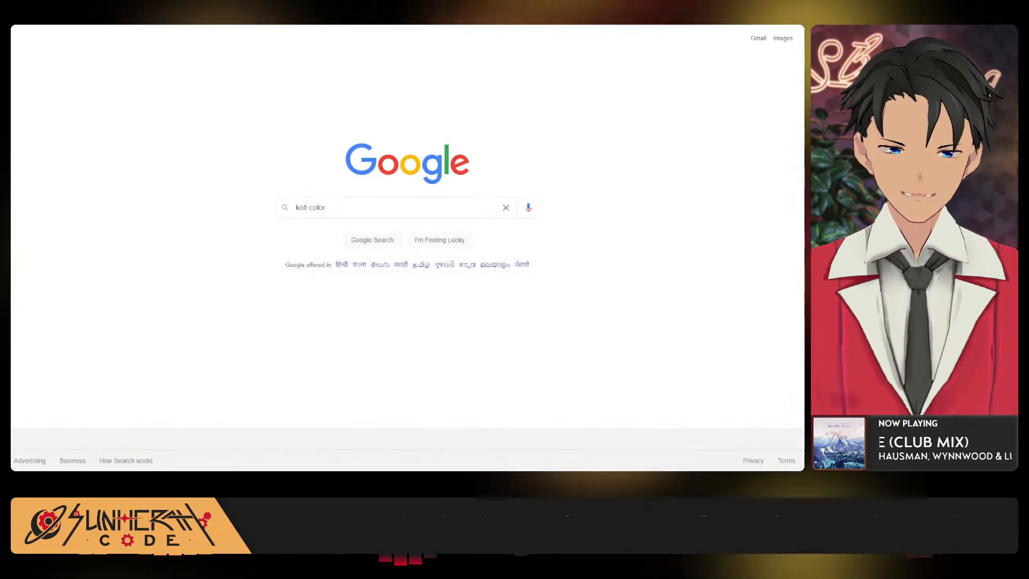
{"action": "key", "text": "alt+Tab"}
{"action": "key", "text": "alt+Tab"}
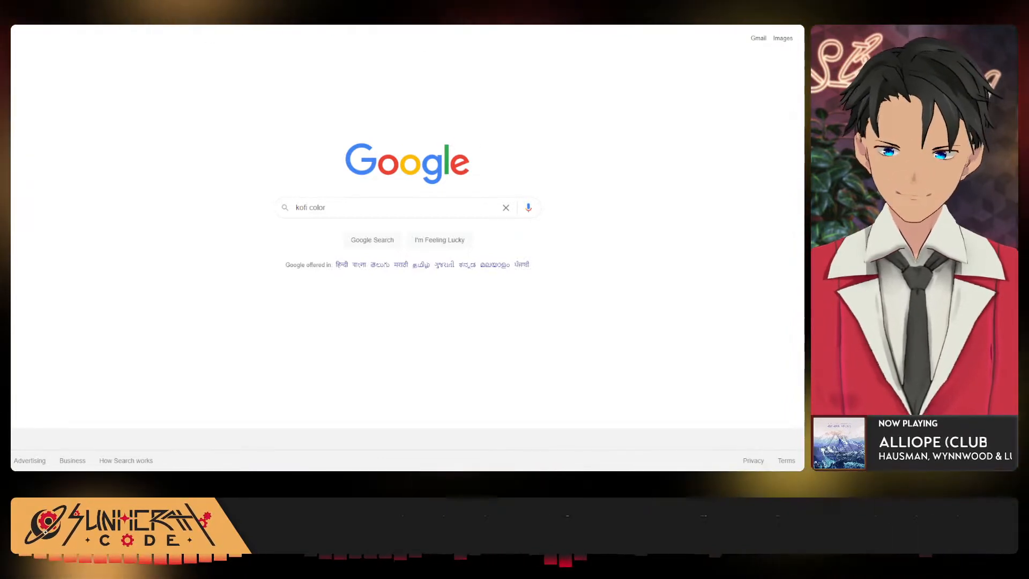
Try a web search for "pumple tree light" in a new tab and return to the "kofi color" page.
{"action": "key", "text": "ctrl+t"}
{"action": "type", "text": "pump"}
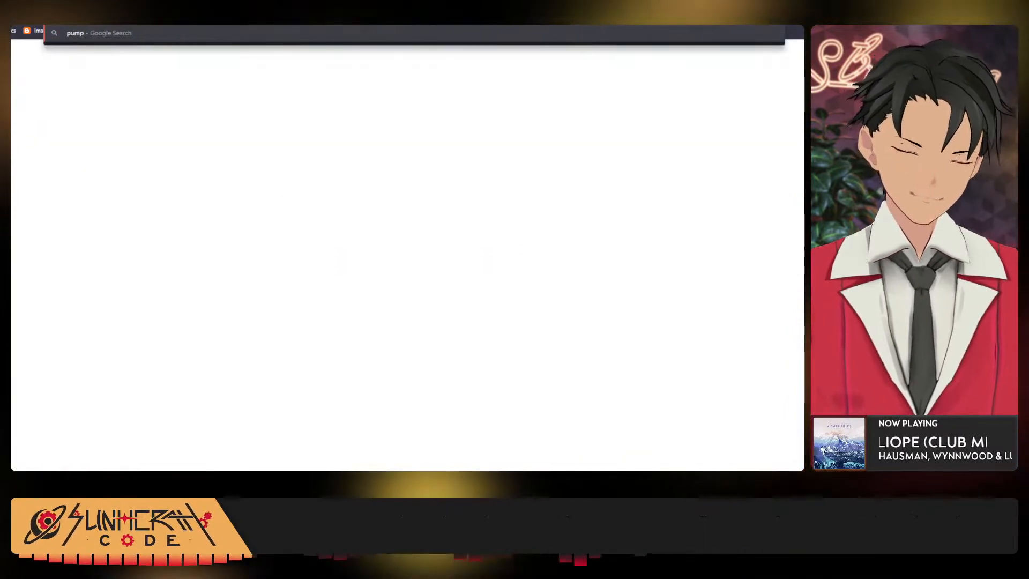
{"action": "type", "text": "le tree light"}
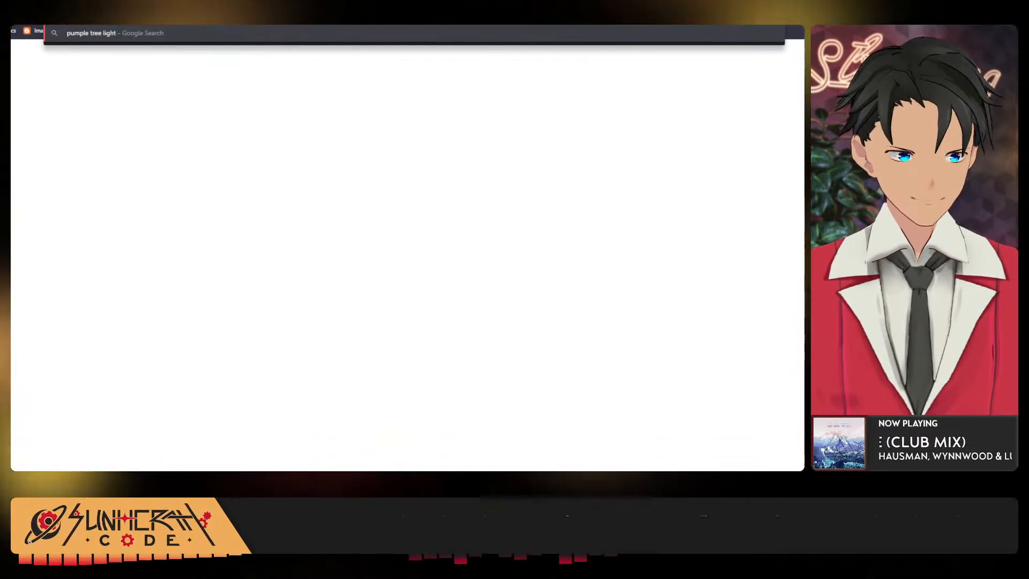
{"action": "key", "text": "Return"}
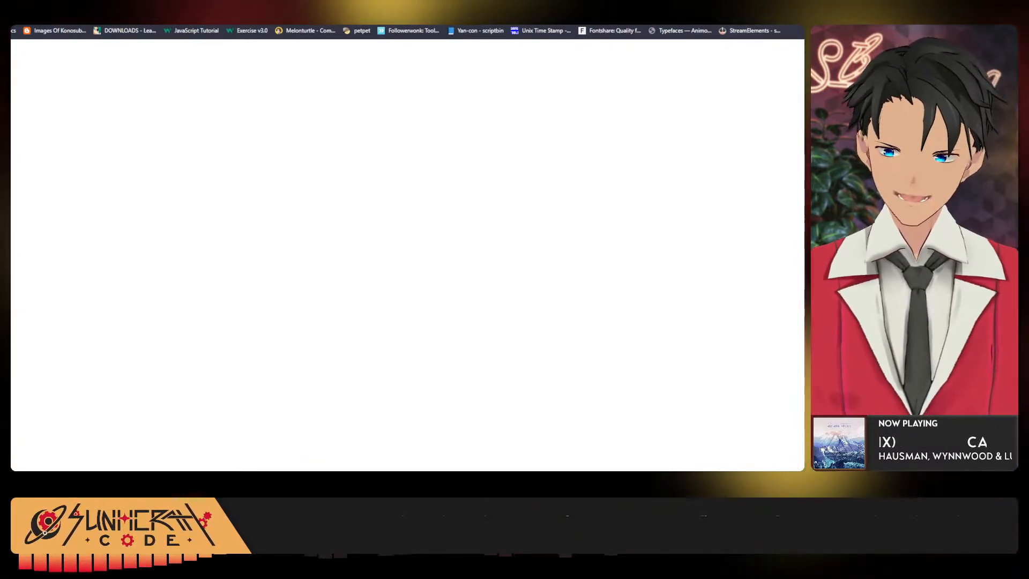
{"action": "key", "text": "ctrl+Tab"}
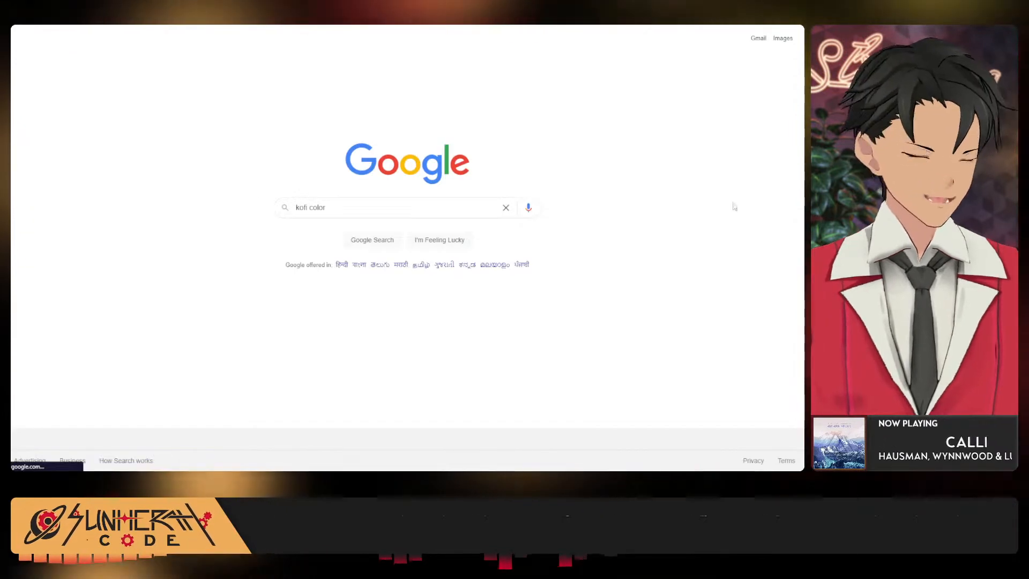
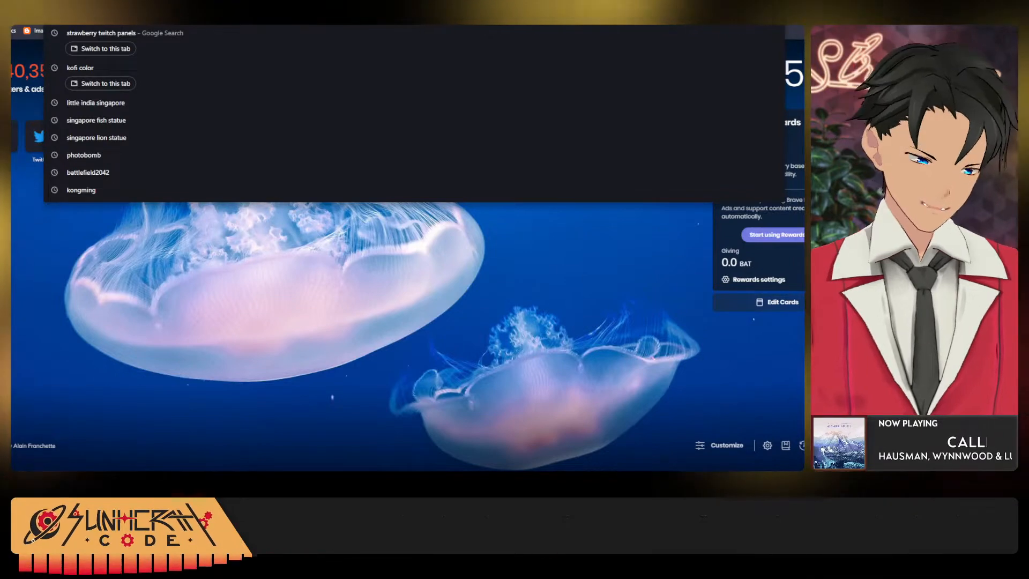
Search Google for "pumple tree light" from the new tab page.
{"action": "type", "text": "pumple tree"}
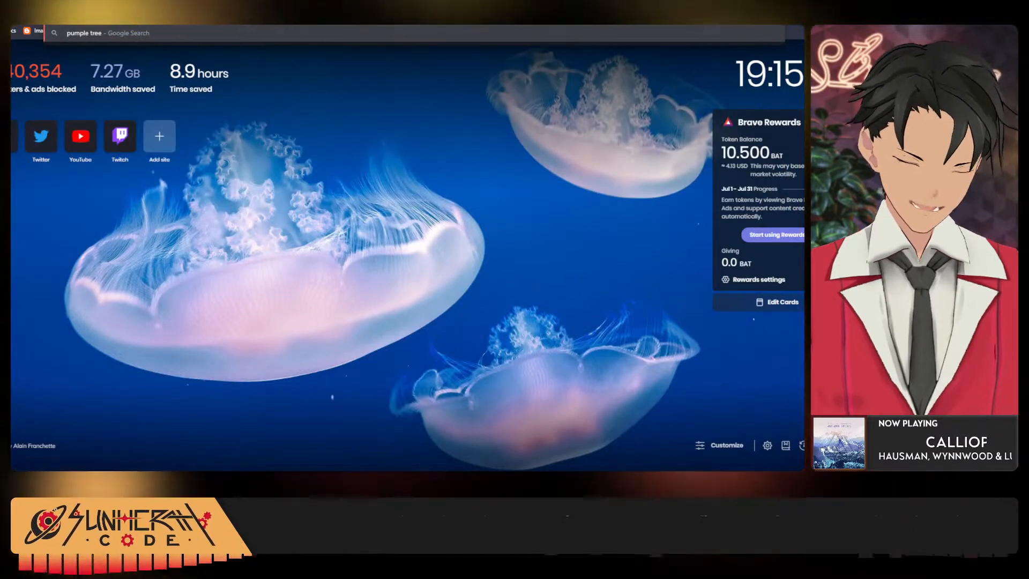
{"action": "type", "text": " light"}
{"action": "key", "text": "Return"}
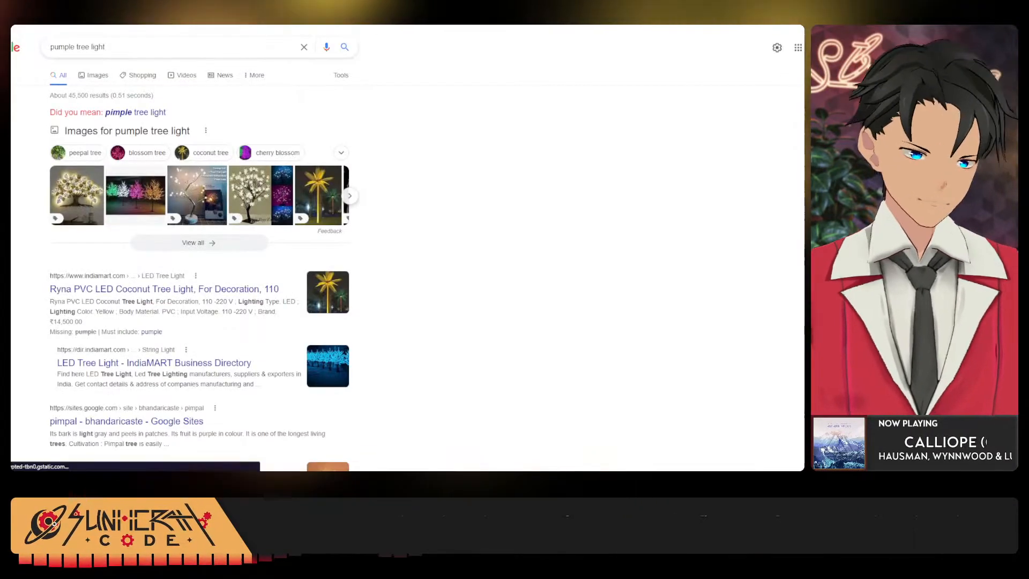
Refine the search to "pumple tree light singapore" and open the image of the illuminated Supertrees at night.
{"action": "left_click", "coordinate": [149, 53]}
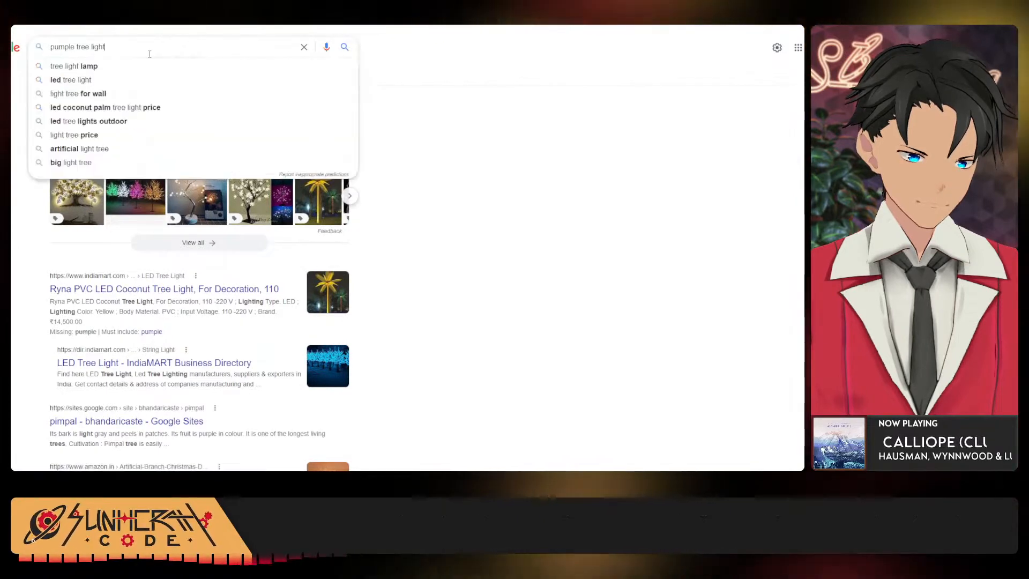
{"action": "type", "text": "sign"}
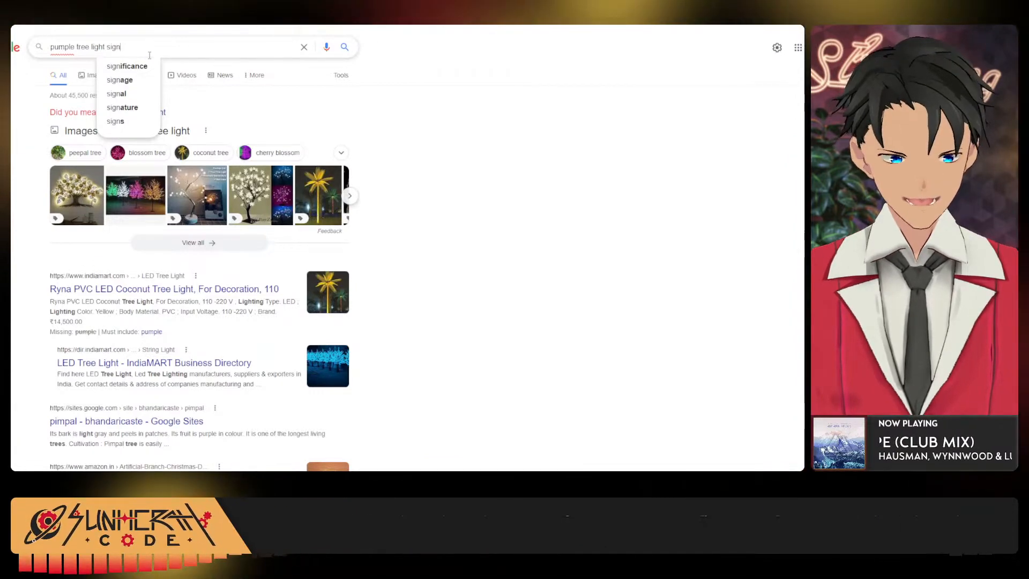
{"action": "key", "text": "BackSpace"}
{"action": "key", "text": "BackSpace"}
{"action": "type", "text": "ngap"}
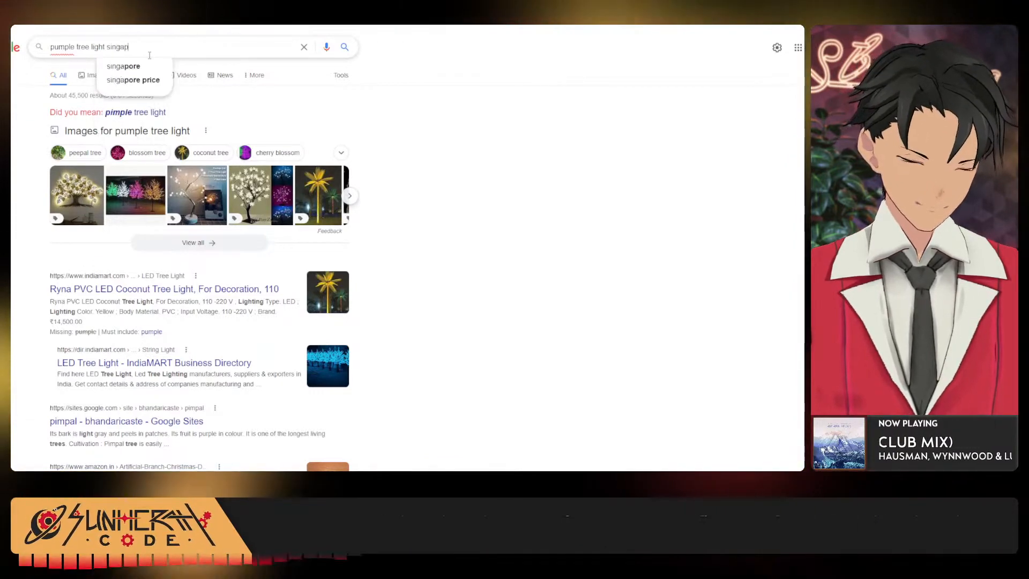
{"action": "type", "text": "ore"}
{"action": "key", "text": "Return"}
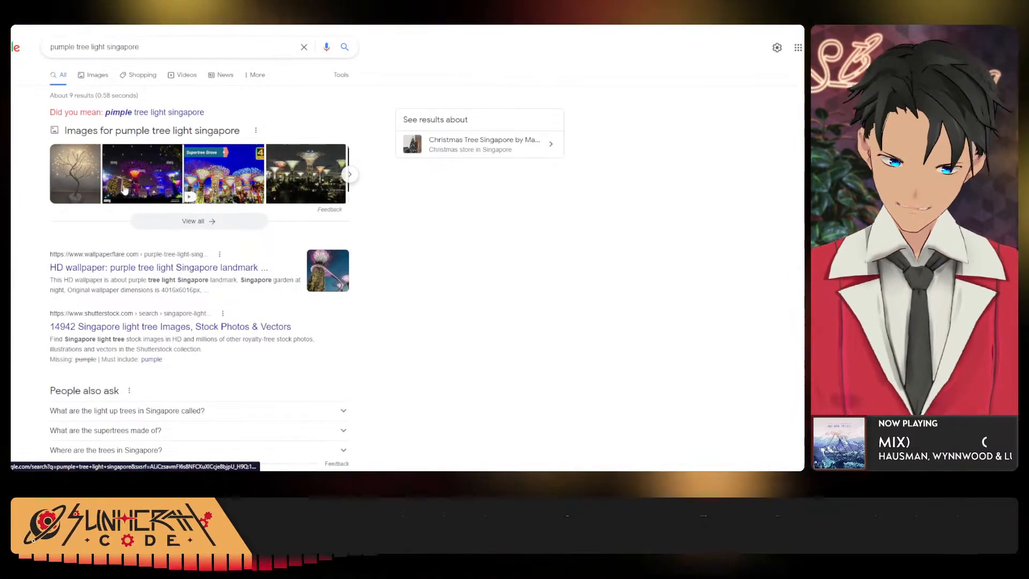
{"action": "left_click", "coordinate": [123, 189]}
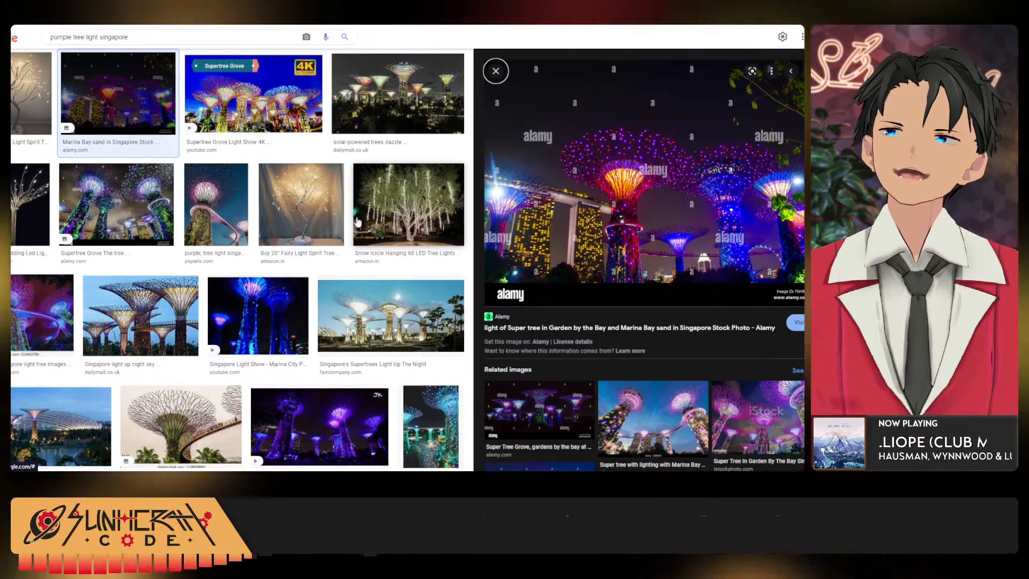
Search for "sora yori anime" in a new tab and look through the image results.
{"action": "key", "text": "ctrl+t"}
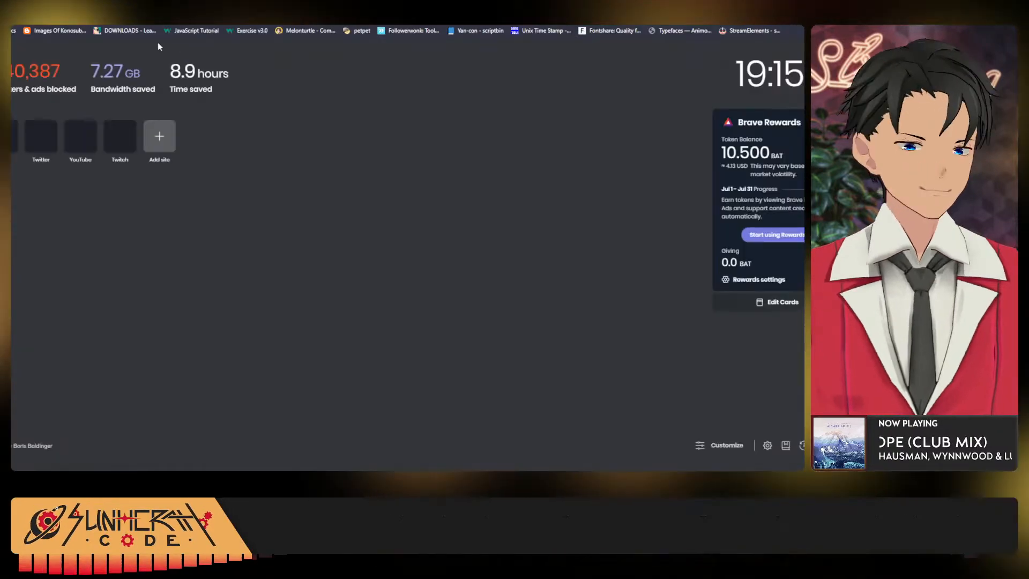
{"action": "type", "text": "sora yori anime"}
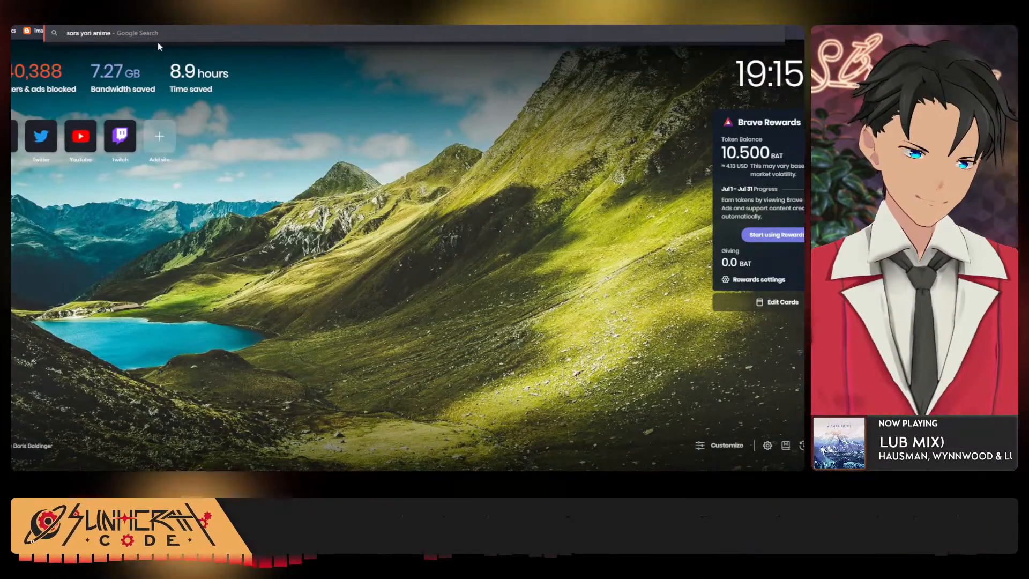
{"action": "key", "text": "Return"}
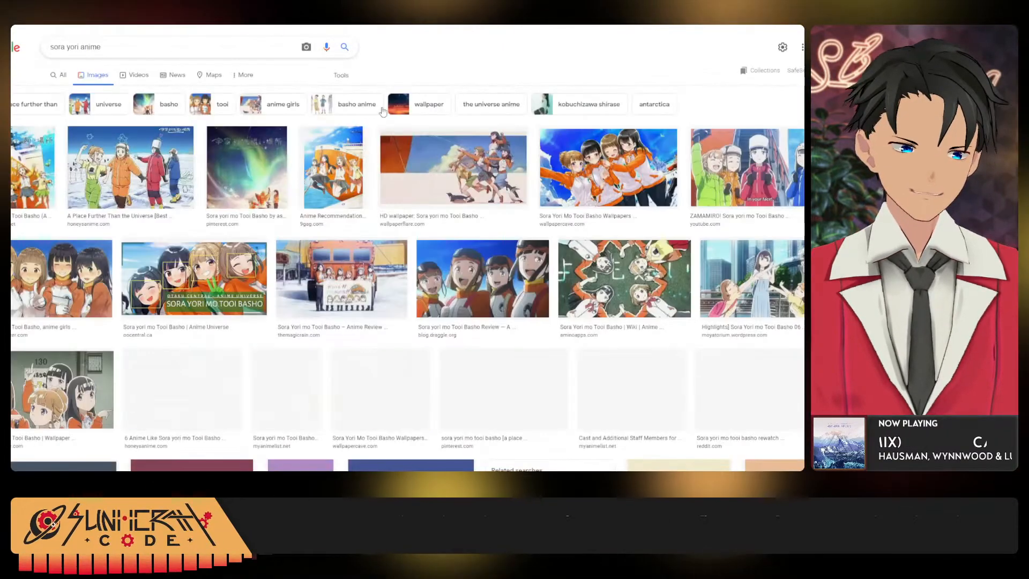
{"action": "scroll", "coordinate": [741, 241], "scroll_direction": "down", "scroll_amount": 2}
{"action": "scroll", "coordinate": [722, 341], "scroll_direction": "up", "scroll_amount": 1}
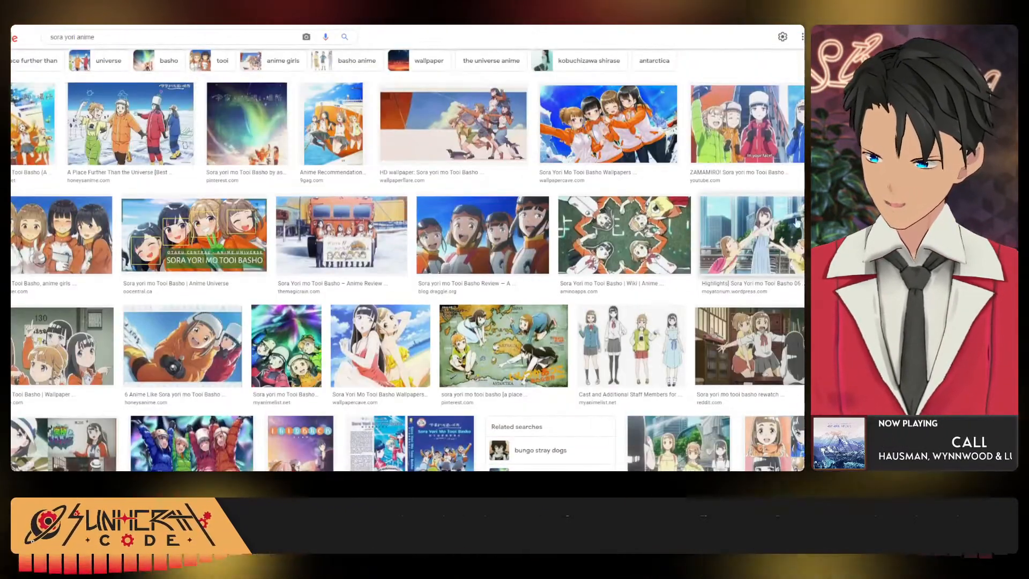
{"action": "scroll", "coordinate": [352, 374], "scroll_direction": "down", "scroll_amount": 7}
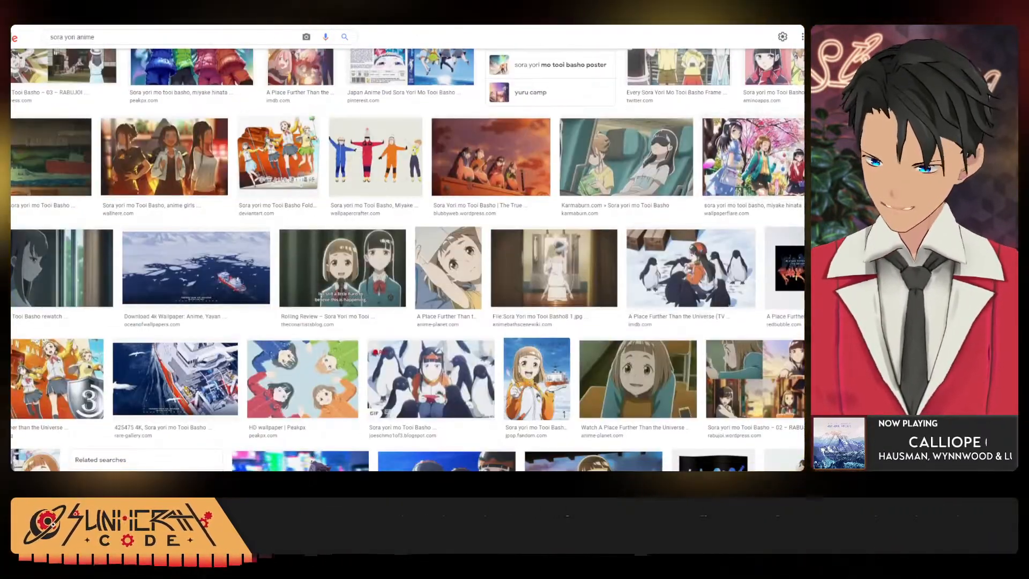
{"action": "scroll", "coordinate": [472, 298], "scroll_direction": "down", "scroll_amount": 10}
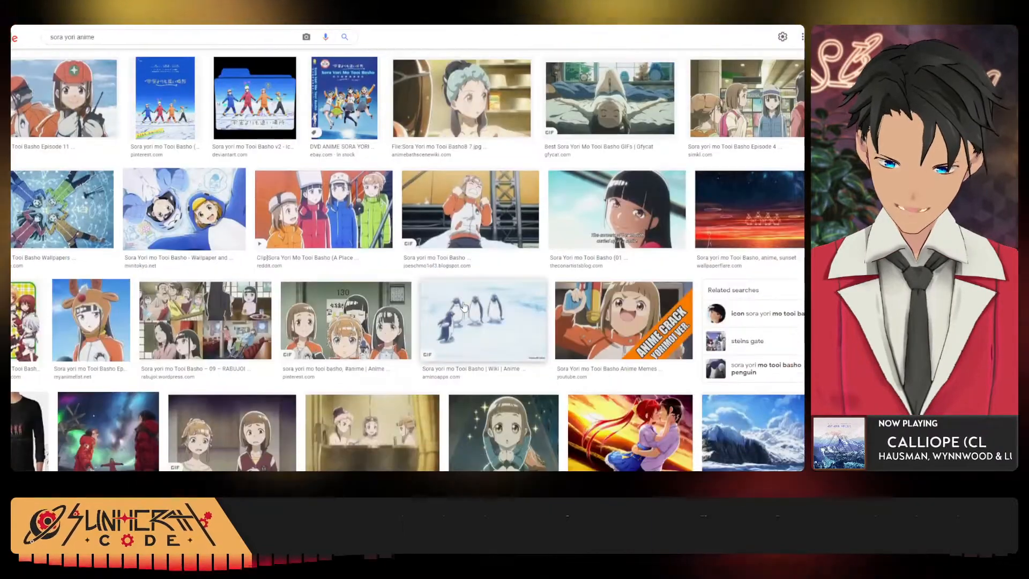
{"action": "scroll", "coordinate": [455, 292], "scroll_direction": "down", "scroll_amount": 10}
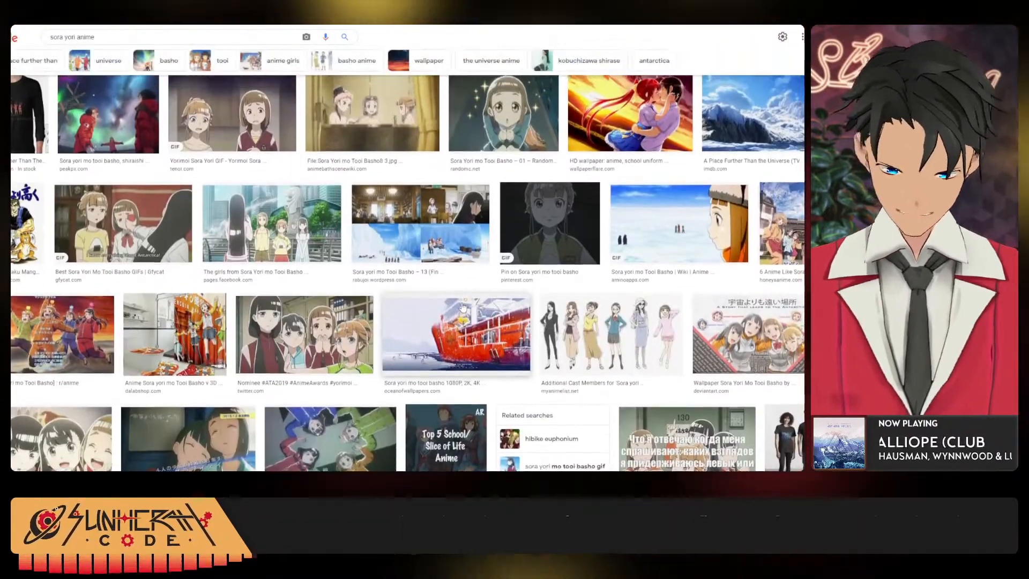
{"action": "scroll", "coordinate": [444, 275], "scroll_direction": "up", "scroll_amount": 20}
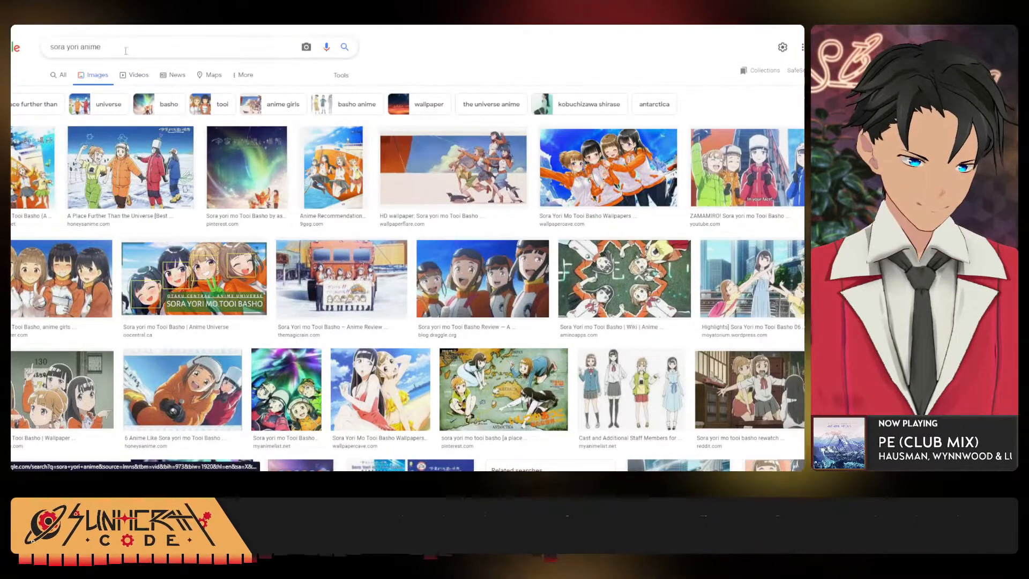
Change the image search to "anime sora yori mo tooi basho singapore".
{"action": "left_click", "coordinate": [120, 81]}
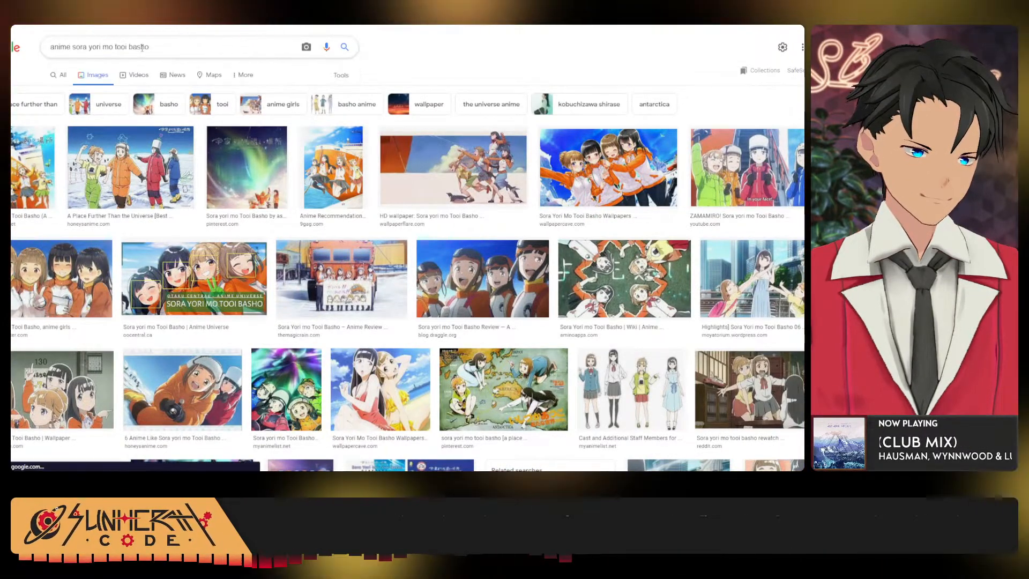
{"action": "left_click", "coordinate": [160, 46]}
{"action": "type", "text": "singapor"}
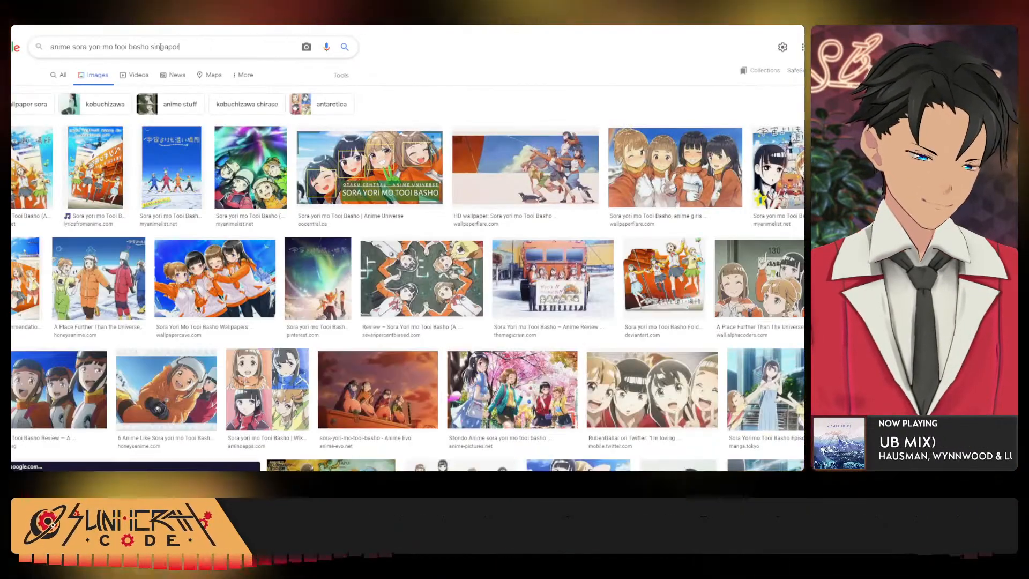
{"action": "type", "text": "e"}
{"action": "key", "text": "Return"}
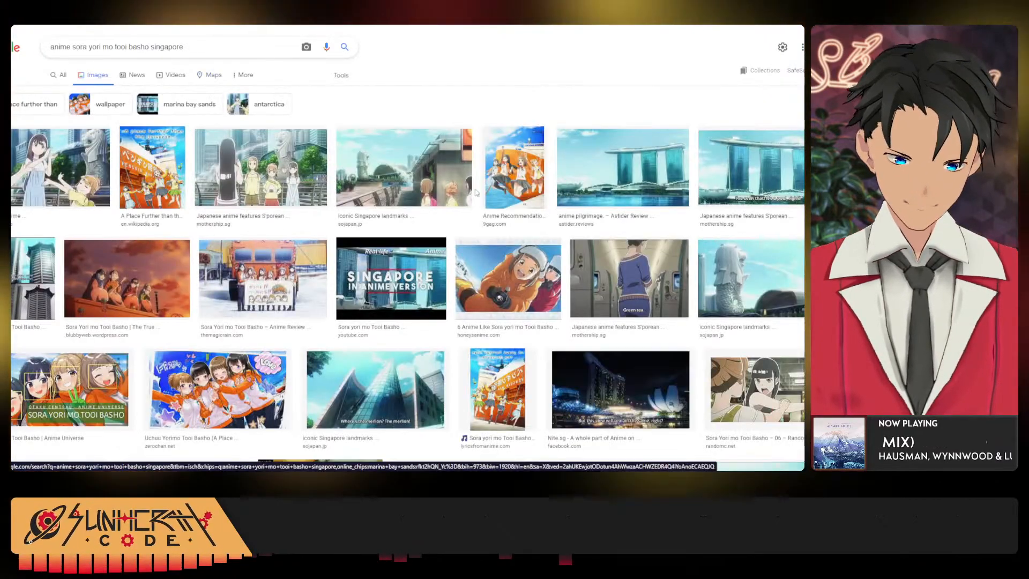
Look through the anime's Singapore scenes and preview the durian image from "singapore in anime".
{"action": "scroll", "coordinate": [697, 204], "scroll_direction": "down", "scroll_amount": 5}
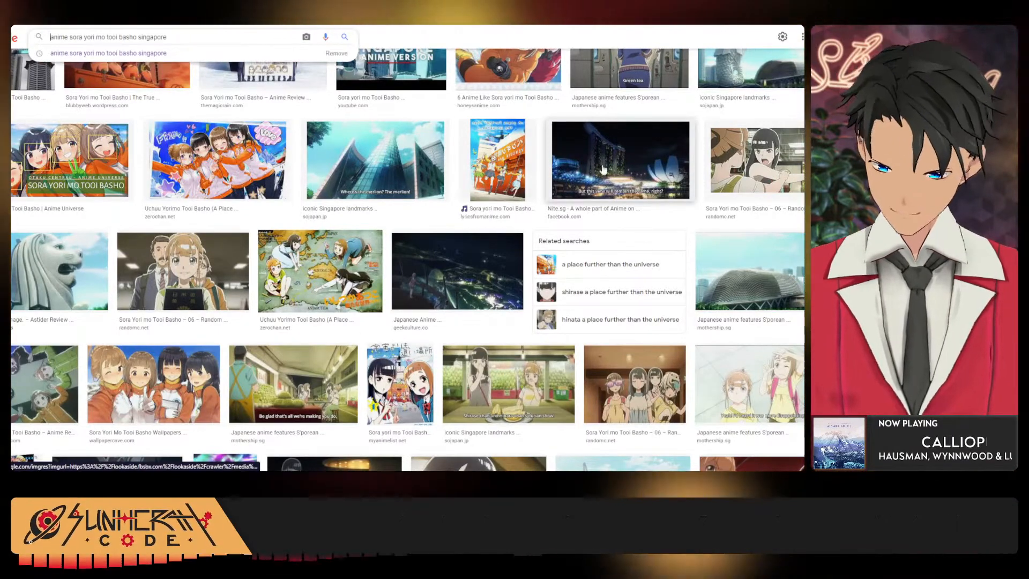
{"action": "scroll", "coordinate": [603, 170], "scroll_direction": "up", "scroll_amount": 2}
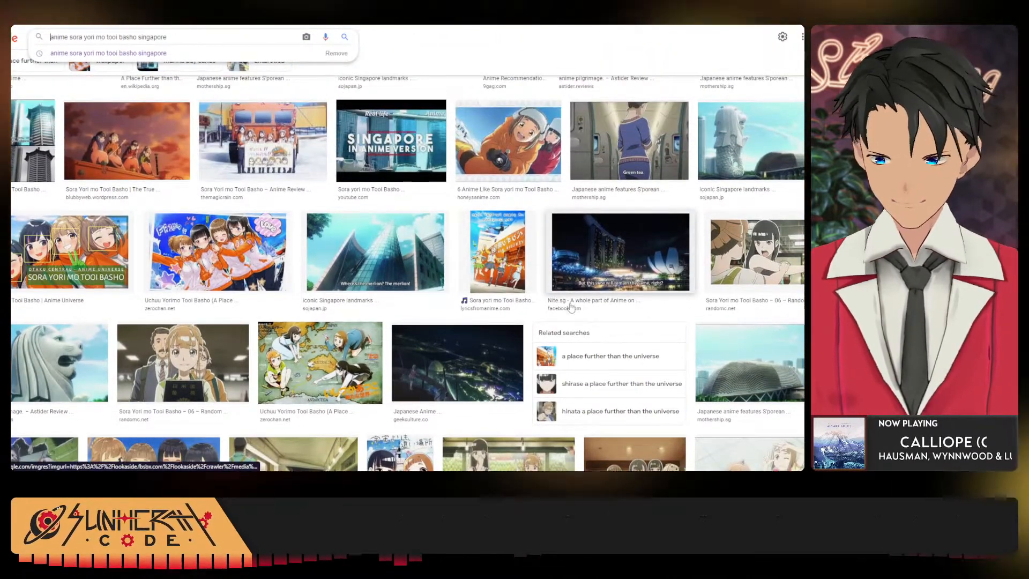
{"action": "scroll", "coordinate": [572, 261], "scroll_direction": "down", "scroll_amount": 7}
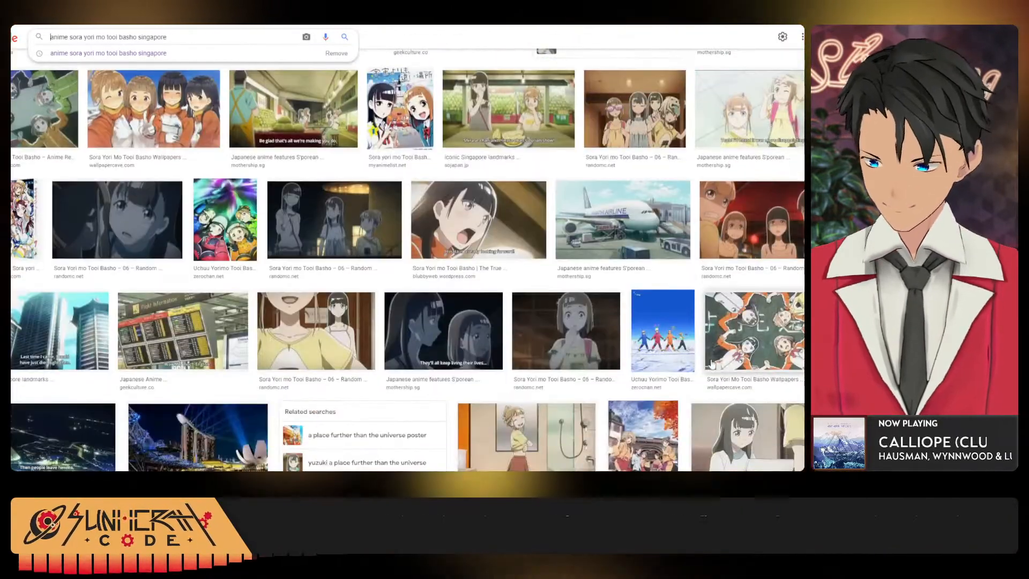
{"action": "scroll", "coordinate": [695, 381], "scroll_direction": "down", "scroll_amount": 10}
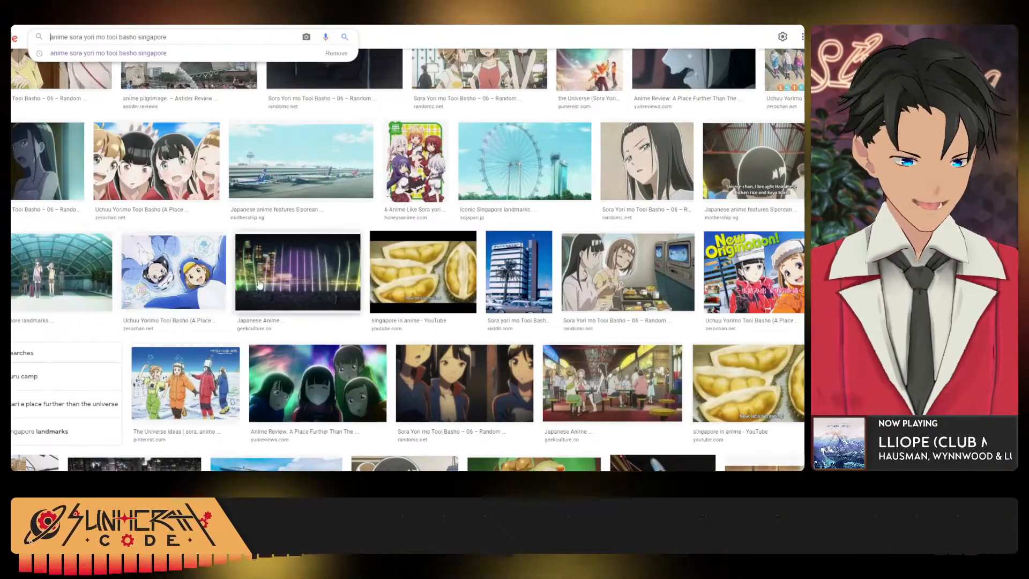
{"action": "left_click", "coordinate": [390, 283]}
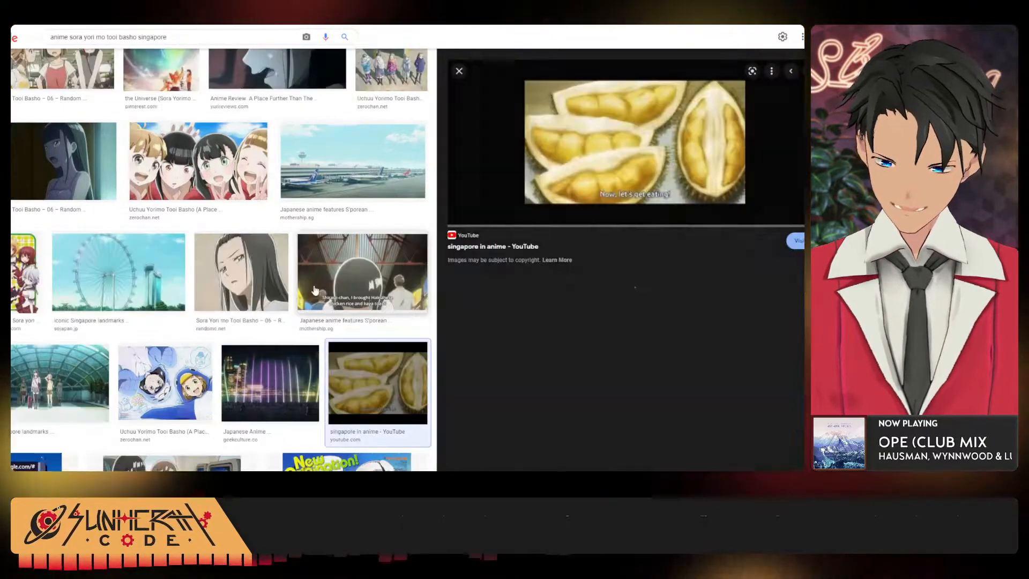
{"action": "scroll", "coordinate": [158, 332], "scroll_direction": "down", "scroll_amount": 10}
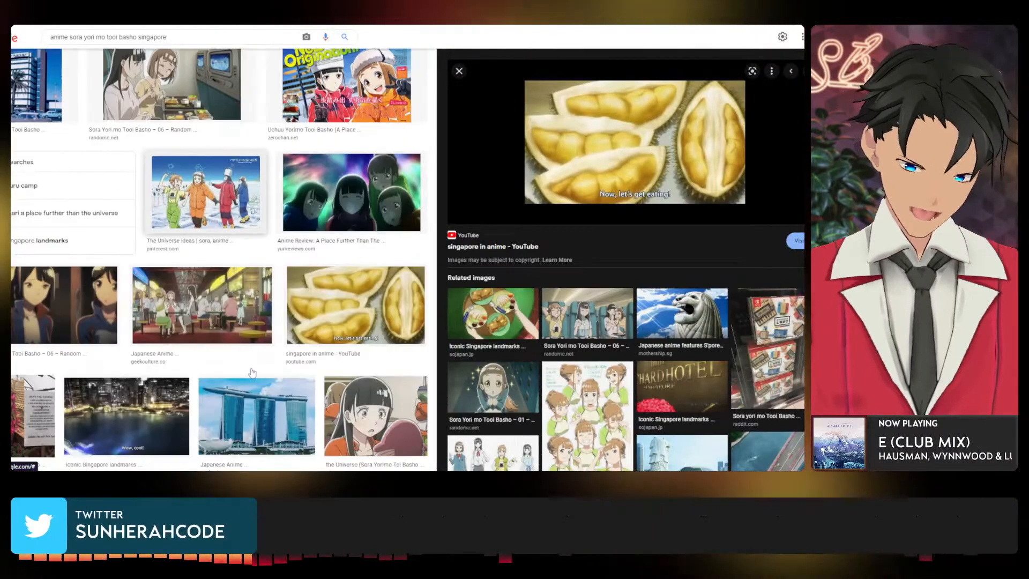
Preview the Marina Bay Sands image from Geek Culture and look through the remaining image results for the anime's Singapore scenes.
{"action": "scroll", "coordinate": [248, 370], "scroll_direction": "down", "scroll_amount": 3}
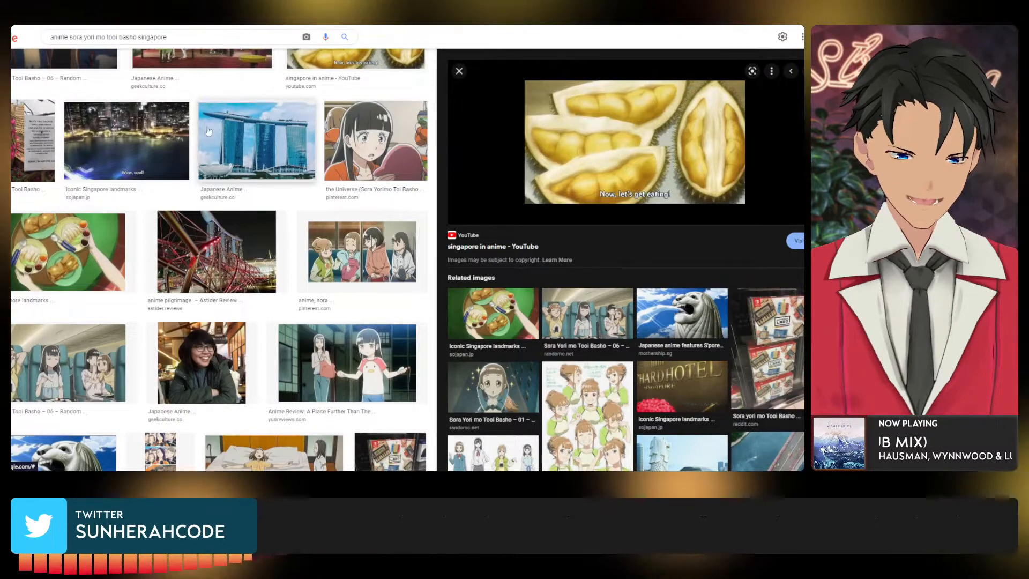
{"action": "left_click", "coordinate": [275, 180]}
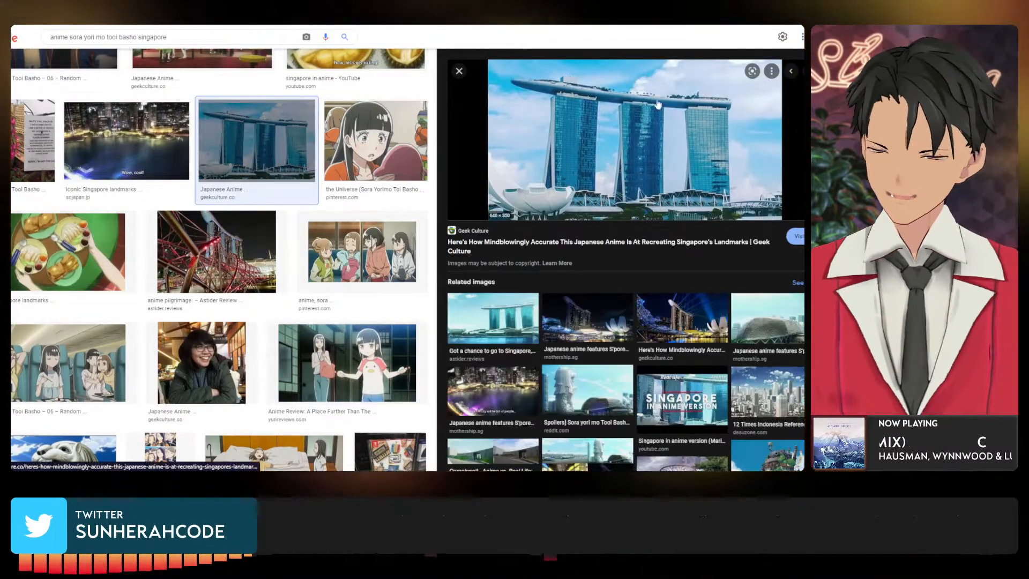
{"action": "scroll", "coordinate": [248, 272], "scroll_direction": "down", "scroll_amount": 10}
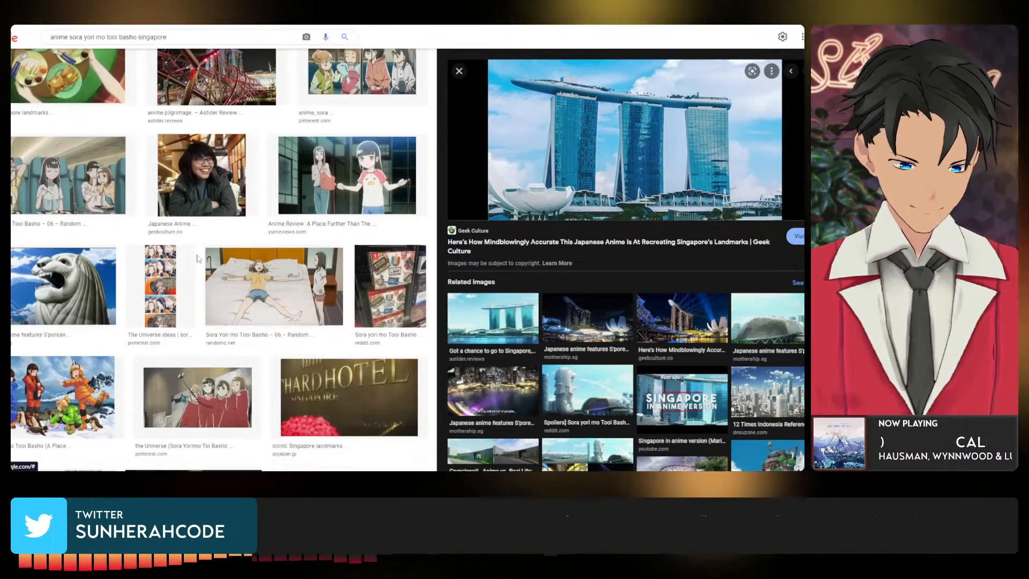
{"action": "scroll", "coordinate": [180, 184], "scroll_direction": "down", "scroll_amount": 1}
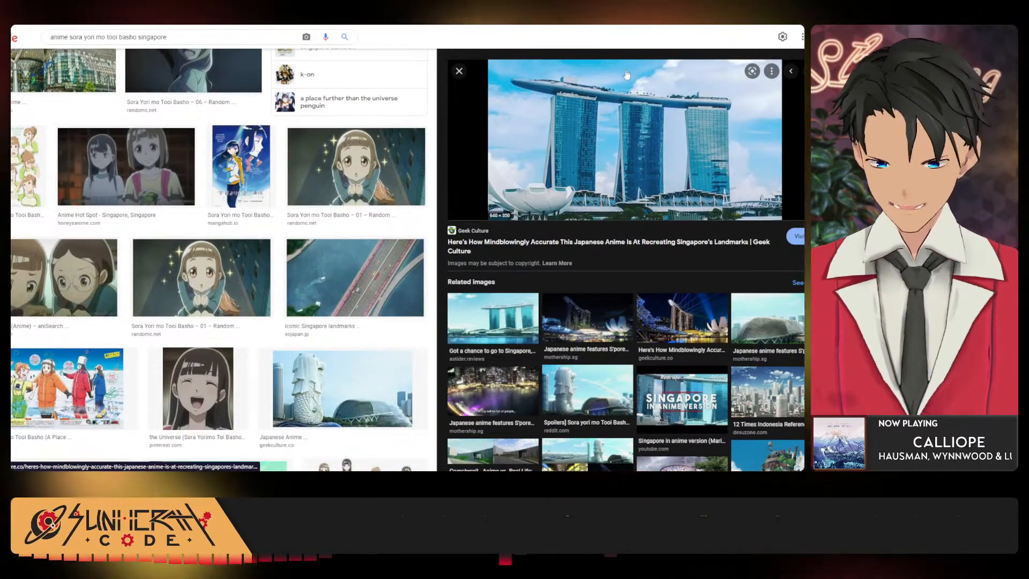
{"action": "scroll", "coordinate": [272, 308], "scroll_direction": "down", "scroll_amount": 10}
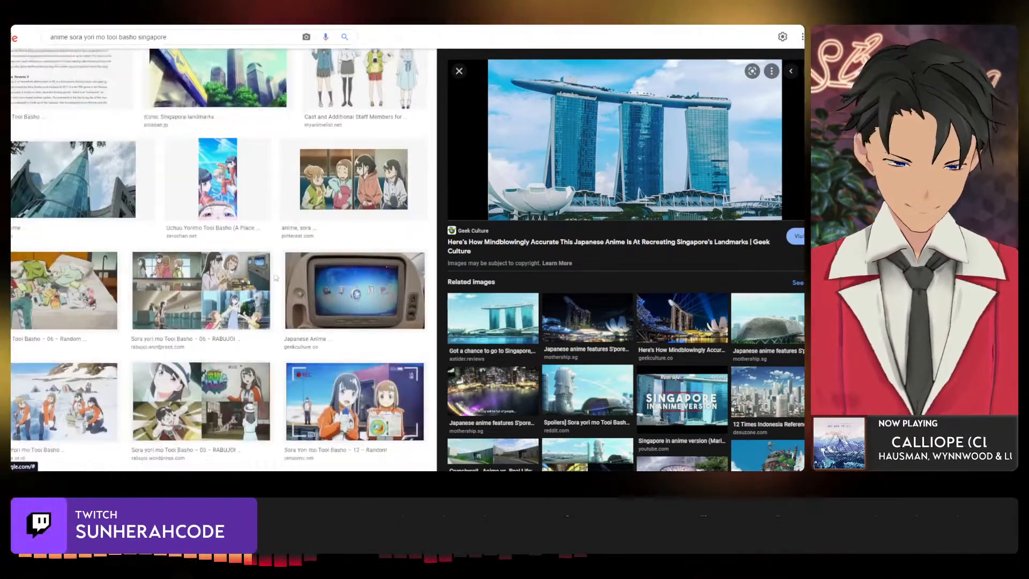
{"action": "scroll", "coordinate": [169, 327], "scroll_direction": "down", "scroll_amount": 4}
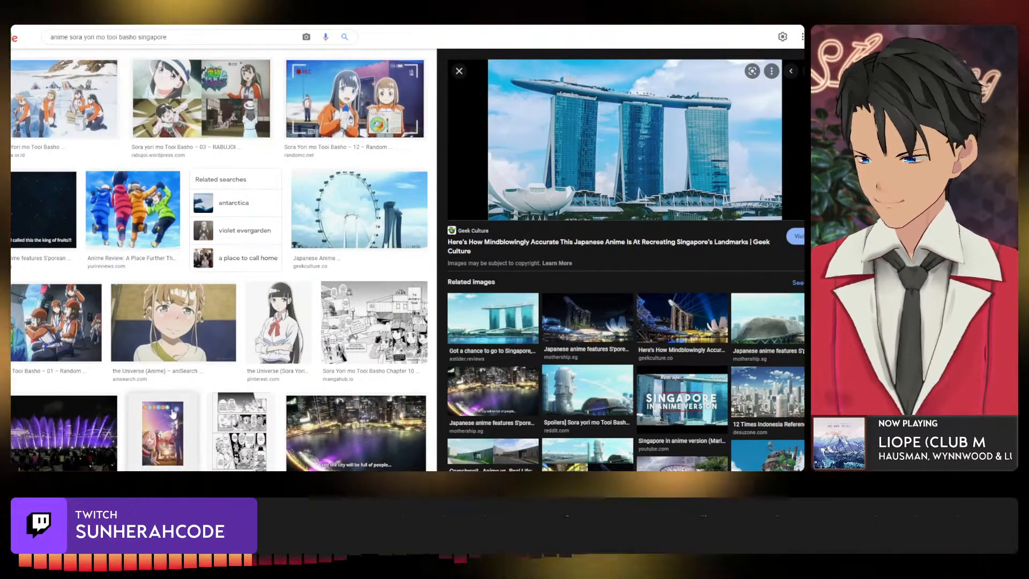
{"action": "scroll", "coordinate": [173, 413], "scroll_direction": "down", "scroll_amount": 4}
{"action": "scroll", "coordinate": [172, 414], "scroll_direction": "up", "scroll_amount": 5}
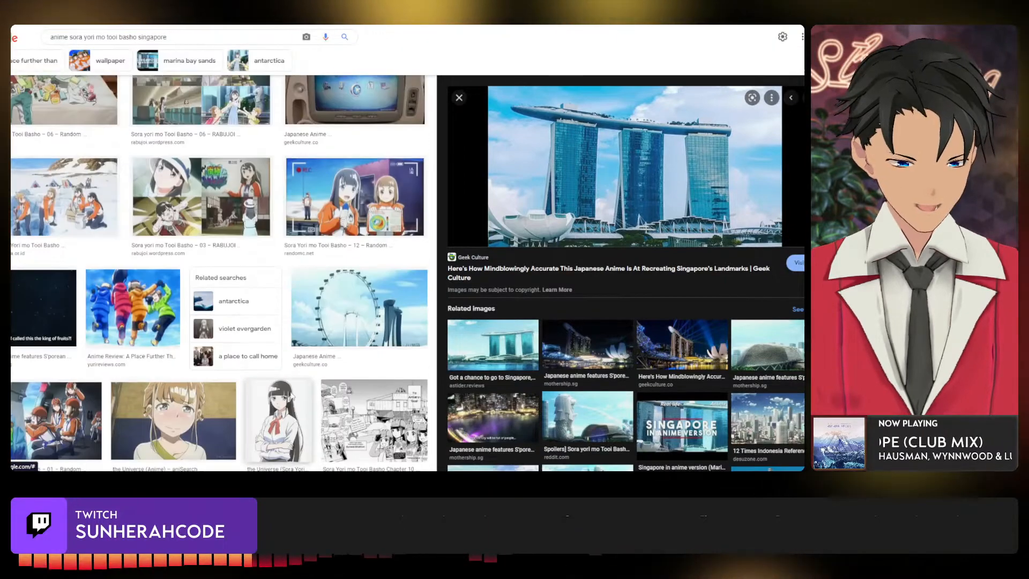
{"action": "scroll", "coordinate": [290, 396], "scroll_direction": "down", "scroll_amount": 5}
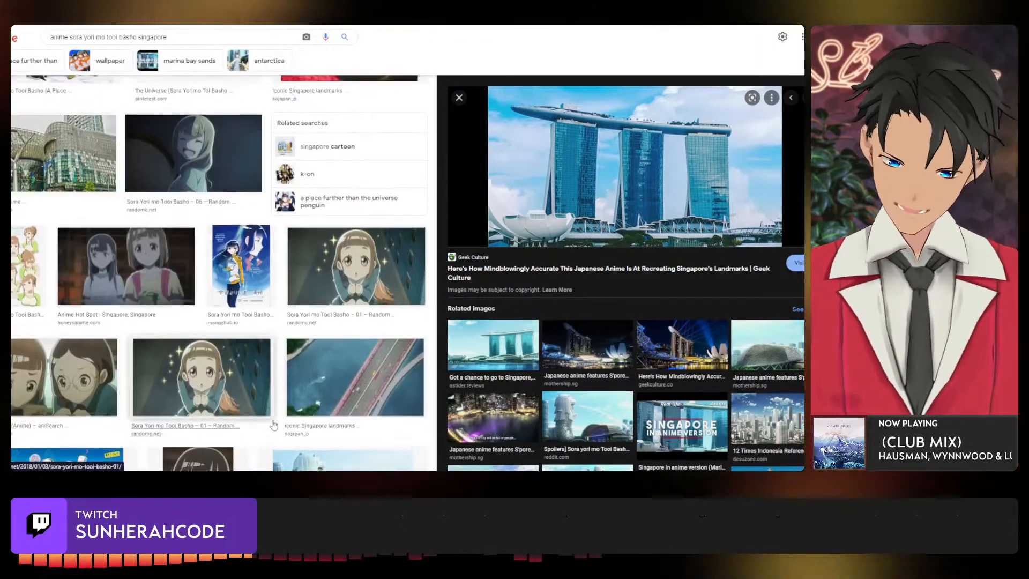
{"action": "scroll", "coordinate": [273, 425], "scroll_direction": "down", "scroll_amount": 4}
{"action": "scroll", "coordinate": [289, 434], "scroll_direction": "up", "scroll_amount": 5}
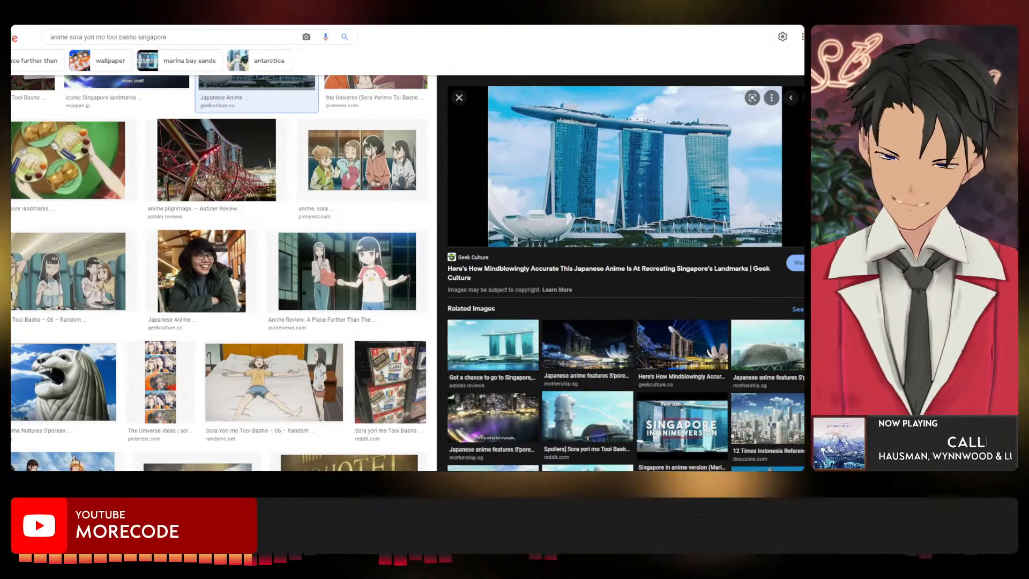
Return to the "kofi color" search results, open the ko-fi.com/colour page and examine its colours.
{"action": "key", "text": "alt+Tab"}
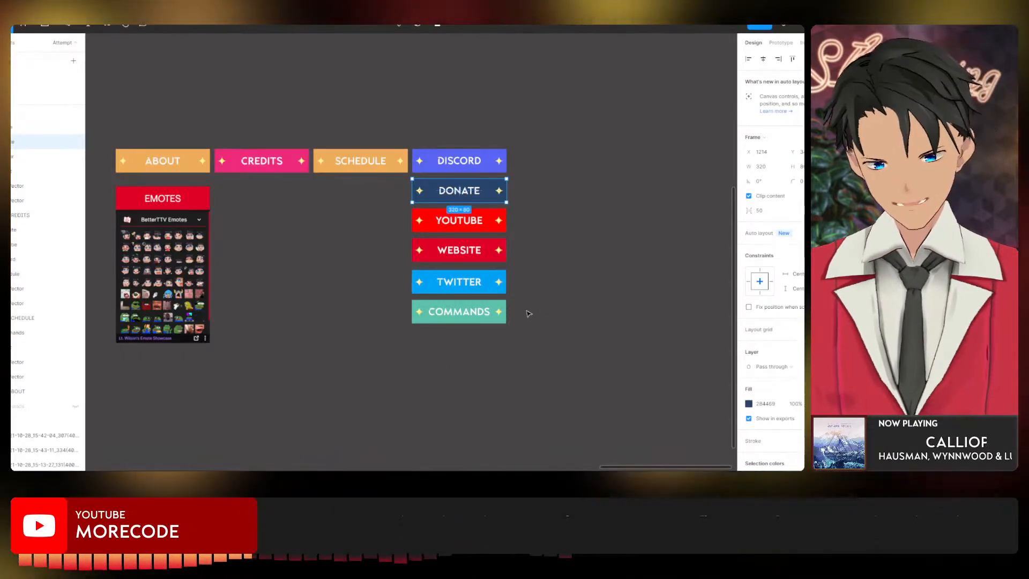
{"action": "key", "text": "alt+Tab"}
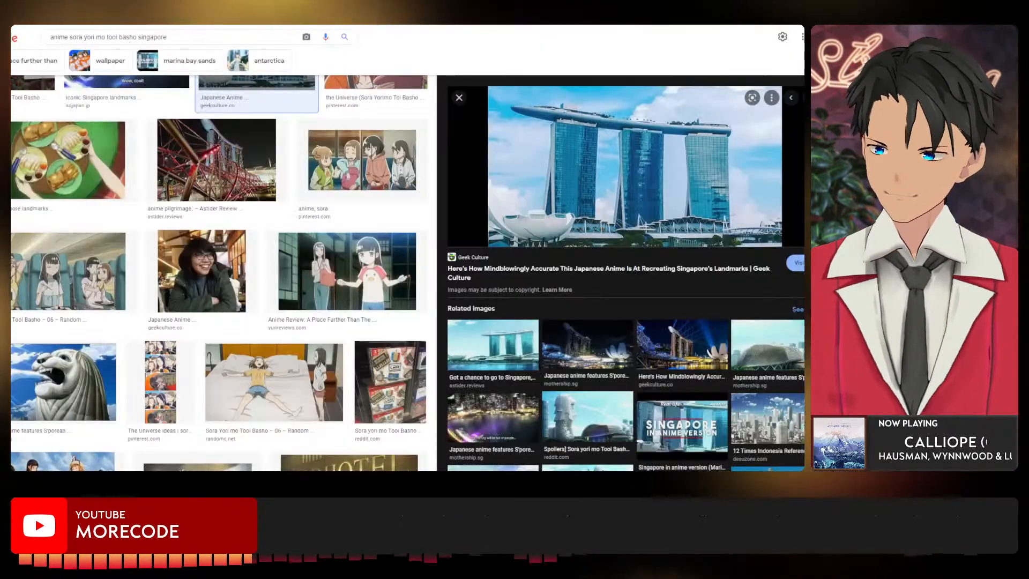
{"action": "key", "text": "ctrl+Tab"}
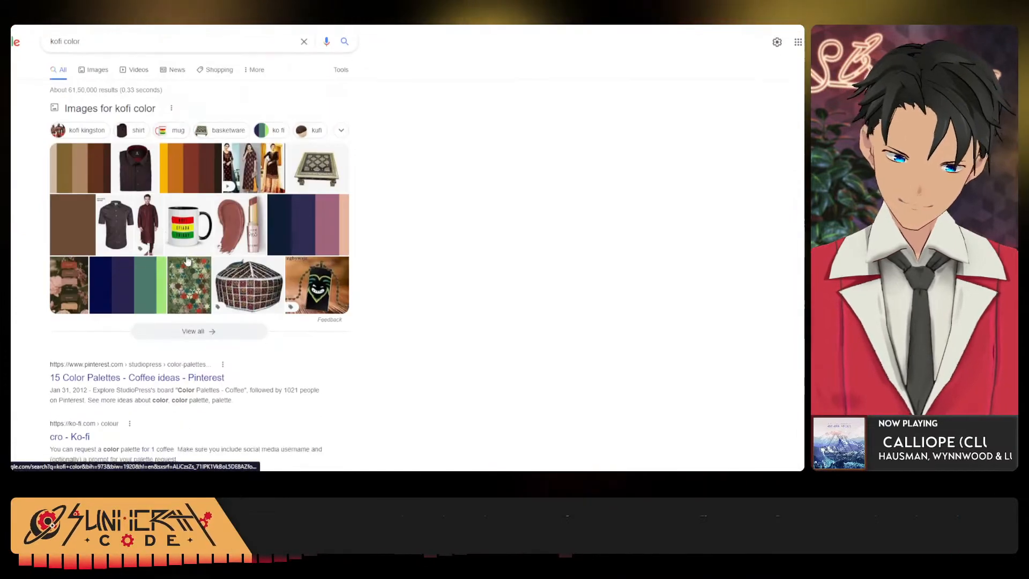
{"action": "scroll", "coordinate": [187, 261], "scroll_direction": "down", "scroll_amount": 2}
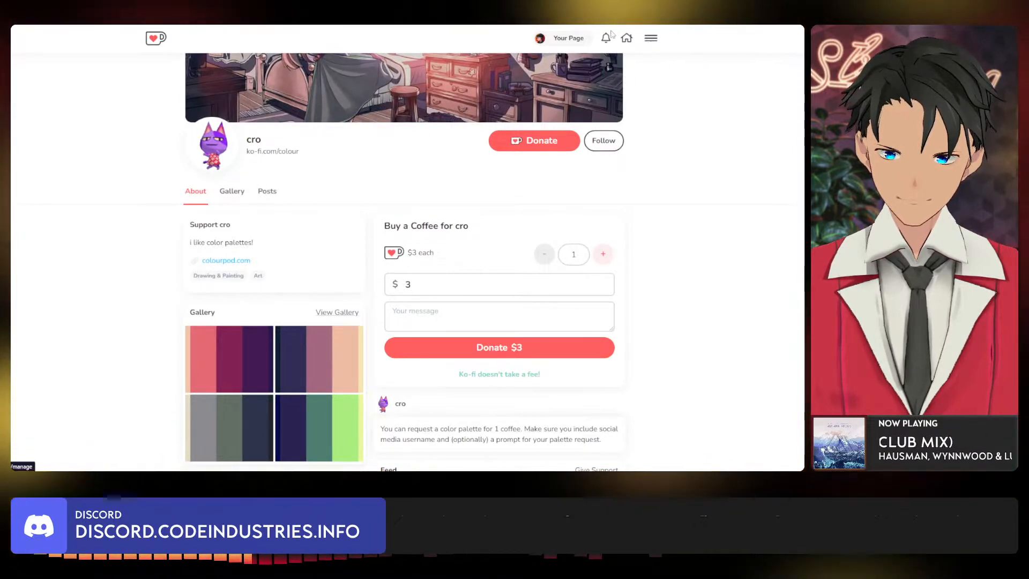
{"action": "scroll", "coordinate": [299, 248], "scroll_direction": "down", "scroll_amount": 12}
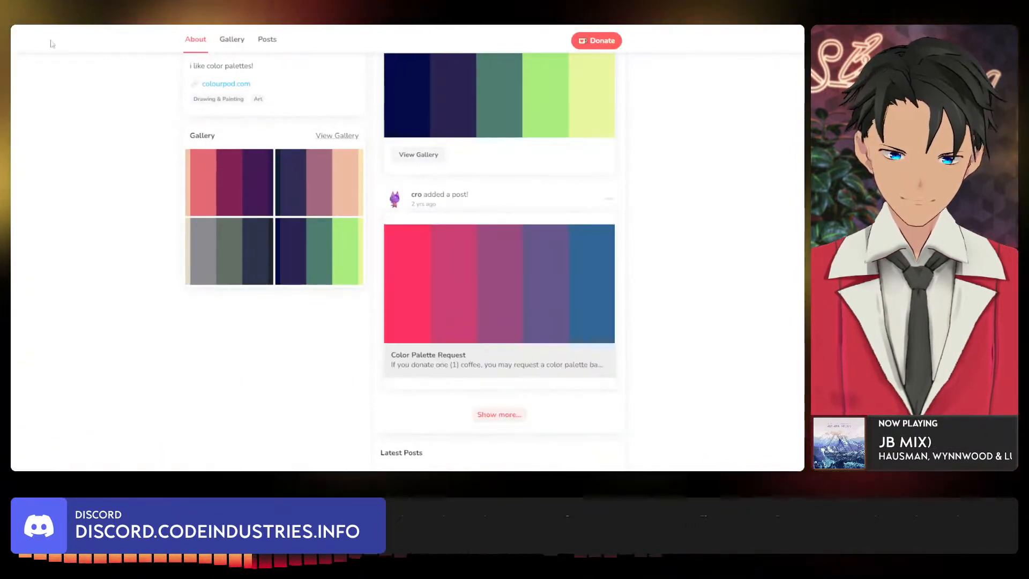
{"action": "scroll", "coordinate": [56, 61], "scroll_direction": "up", "scroll_amount": 6}
{"action": "scroll", "coordinate": [55, 60], "scroll_direction": "up", "scroll_amount": 10}
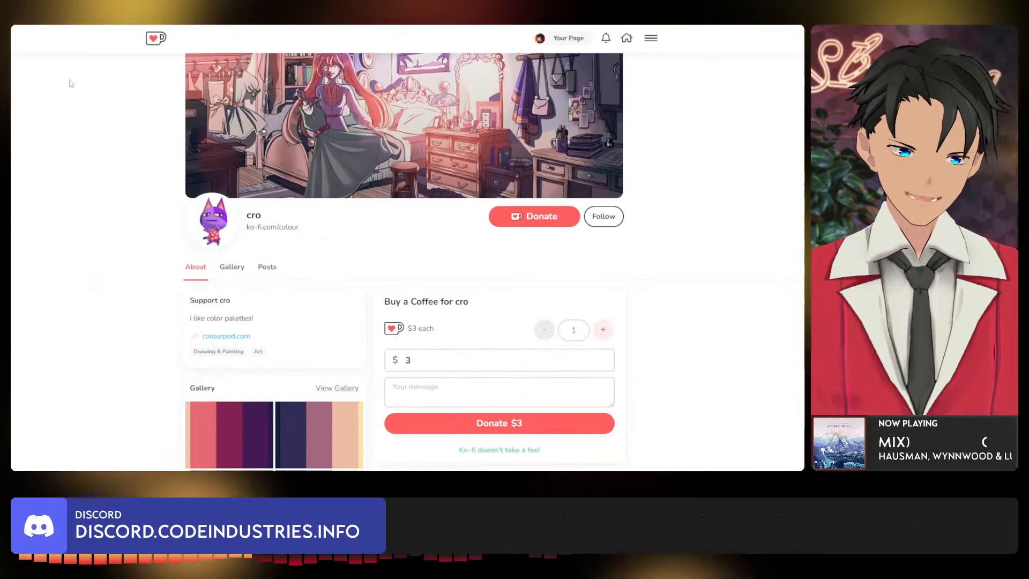
Look through the Ko-fi account's home page and expanded site menu for brand assets.
{"action": "left_click", "coordinate": [153, 44]}
{"action": "scroll", "coordinate": [121, 168], "scroll_direction": "down", "scroll_amount": 5}
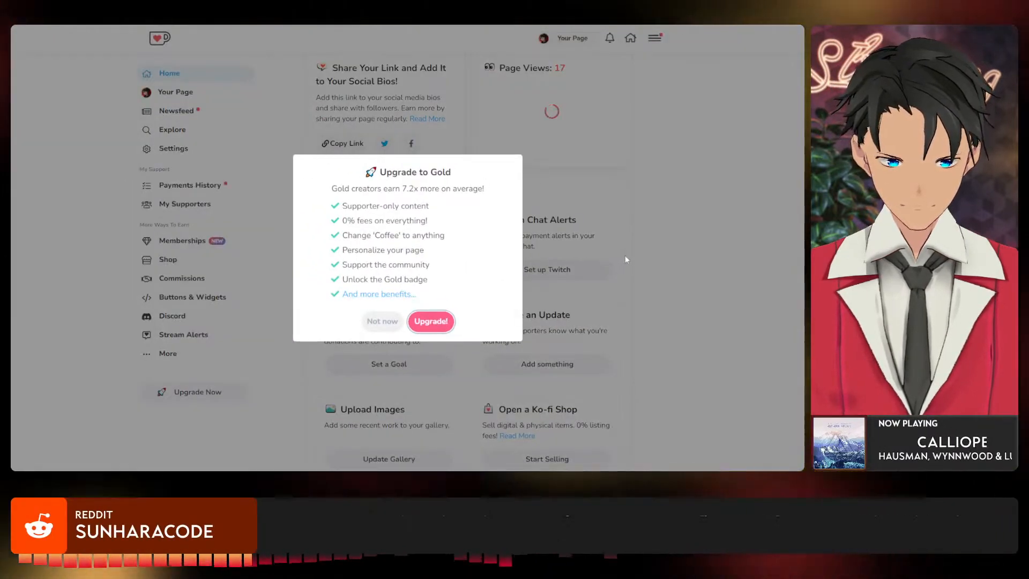
{"action": "left_click", "coordinate": [625, 257]}
{"action": "scroll", "coordinate": [626, 260], "scroll_direction": "down", "scroll_amount": 5}
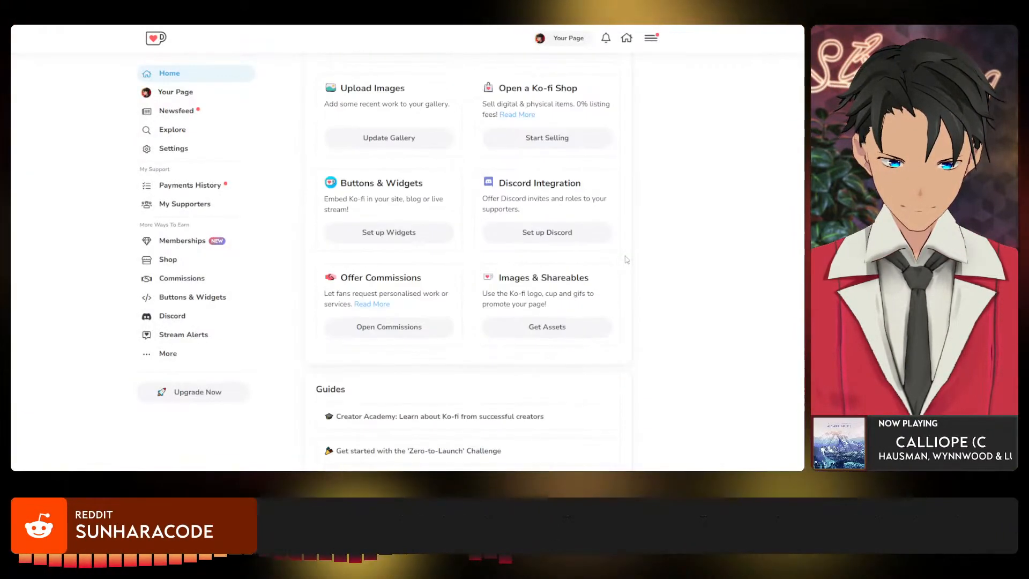
{"action": "right_click", "coordinate": [626, 259]}
{"action": "left_click", "coordinate": [750, 214]}
{"action": "scroll", "coordinate": [745, 216], "scroll_direction": "down", "scroll_amount": 5}
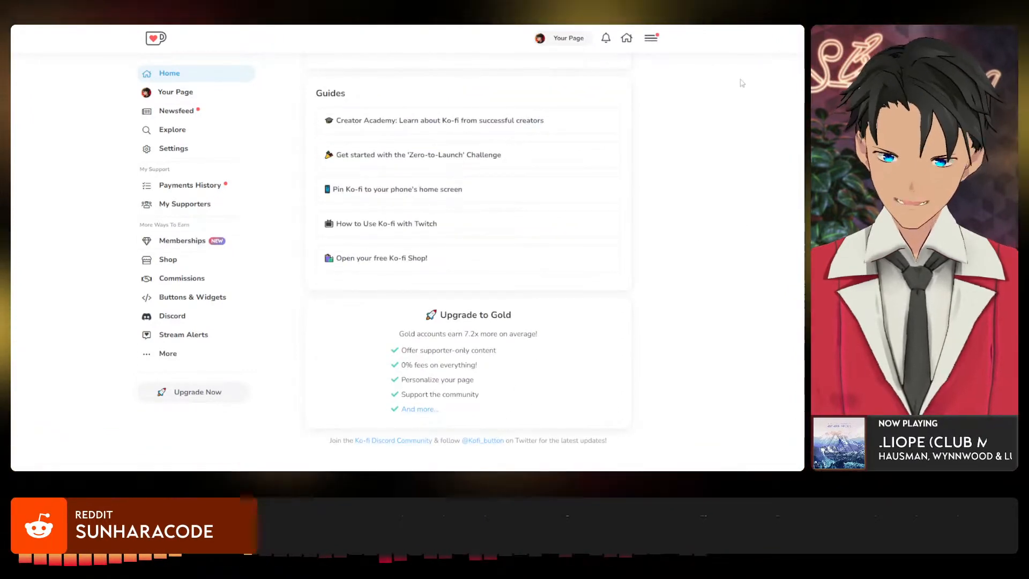
{"action": "left_click", "coordinate": [650, 42]}
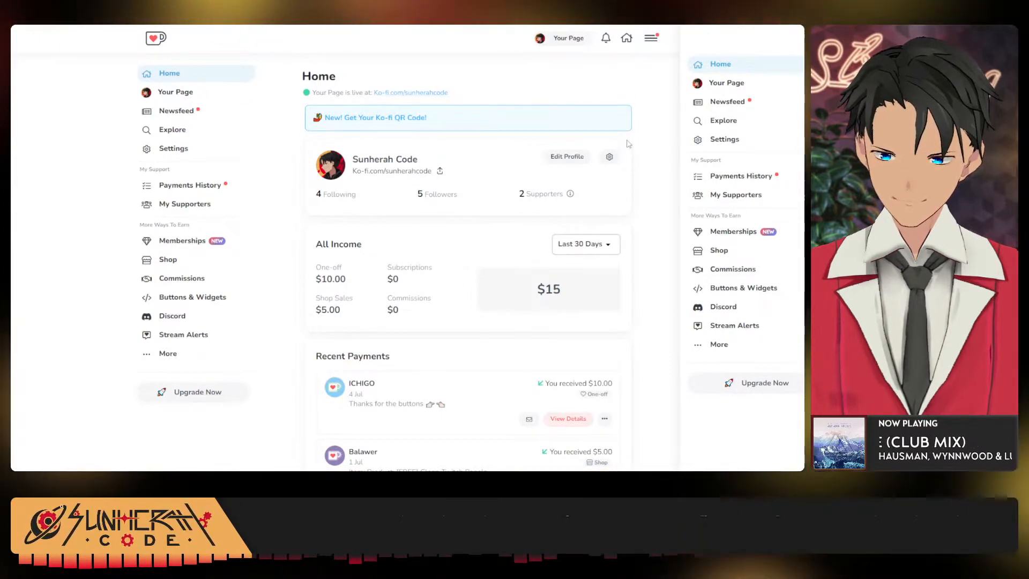
{"action": "scroll", "coordinate": [628, 143], "scroll_direction": "down", "scroll_amount": 10}
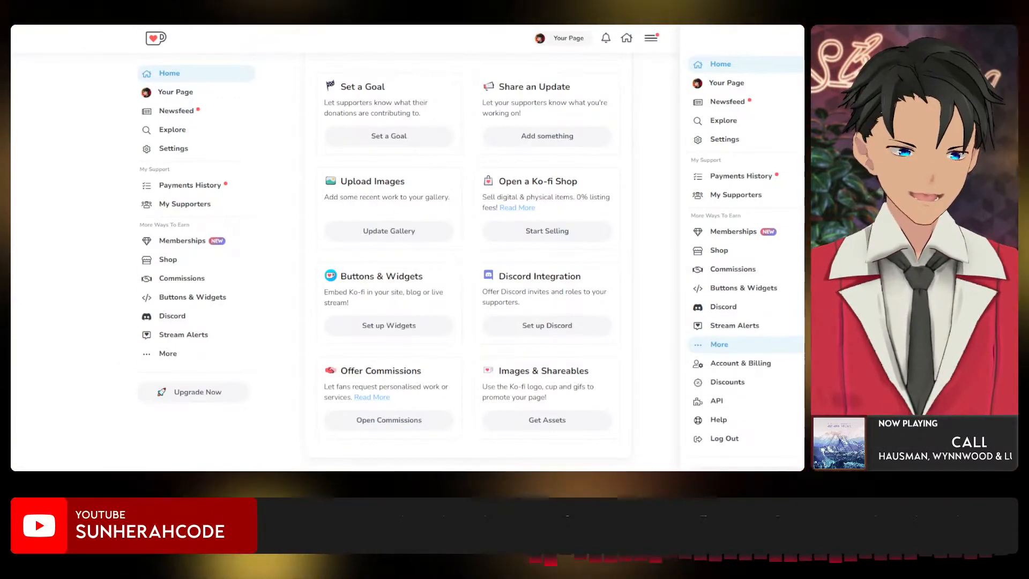
Search the web for "ko-fi brand kit" and open the Ko-fi Creator Kit page.
{"action": "type", "text": "kop"}
{"action": "key", "text": "BackSpace"}
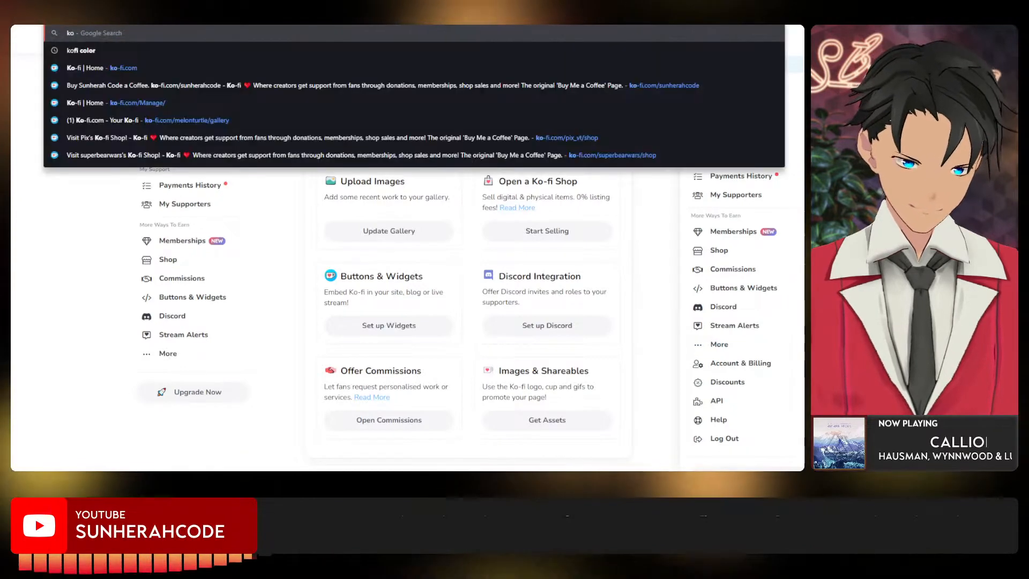
{"action": "type", "text": "-fi brand"}
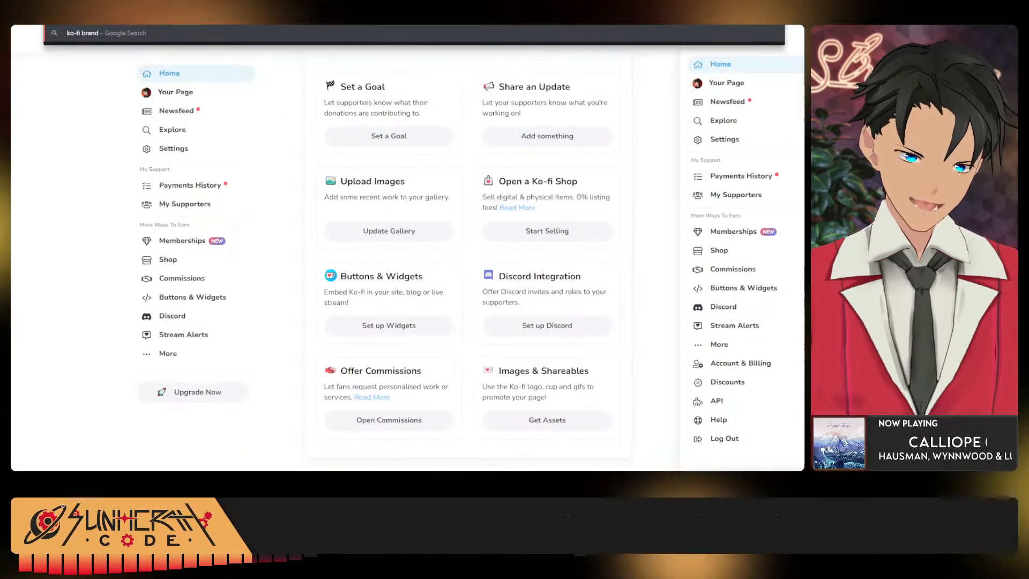
{"action": "type", "text": " kit"}
{"action": "key", "text": "Return"}
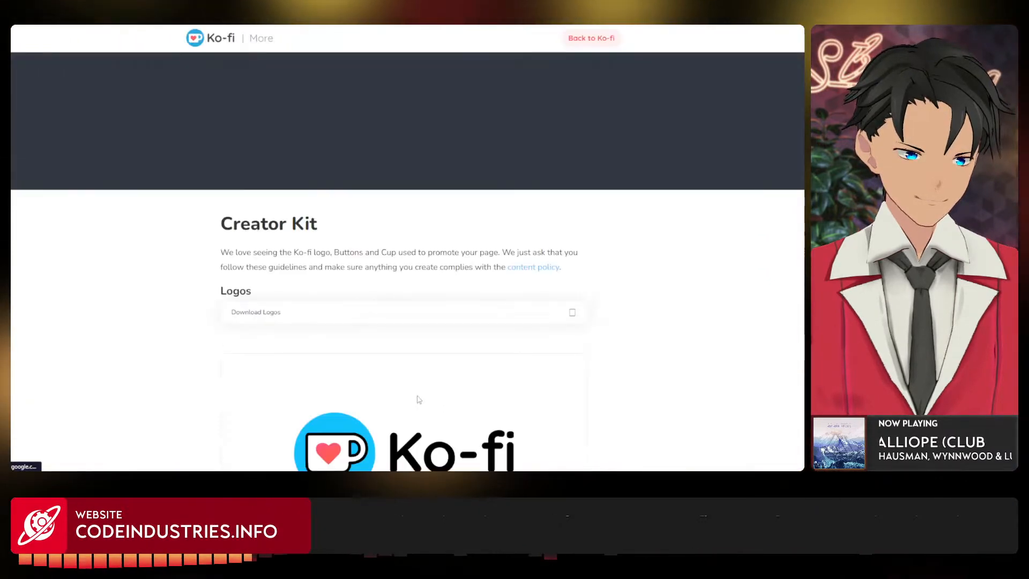
Copy the hex code FF5E5B of the red brand swatch from the Creator Kit's Colors section.
{"action": "scroll", "coordinate": [419, 399], "scroll_direction": "down", "scroll_amount": 15}
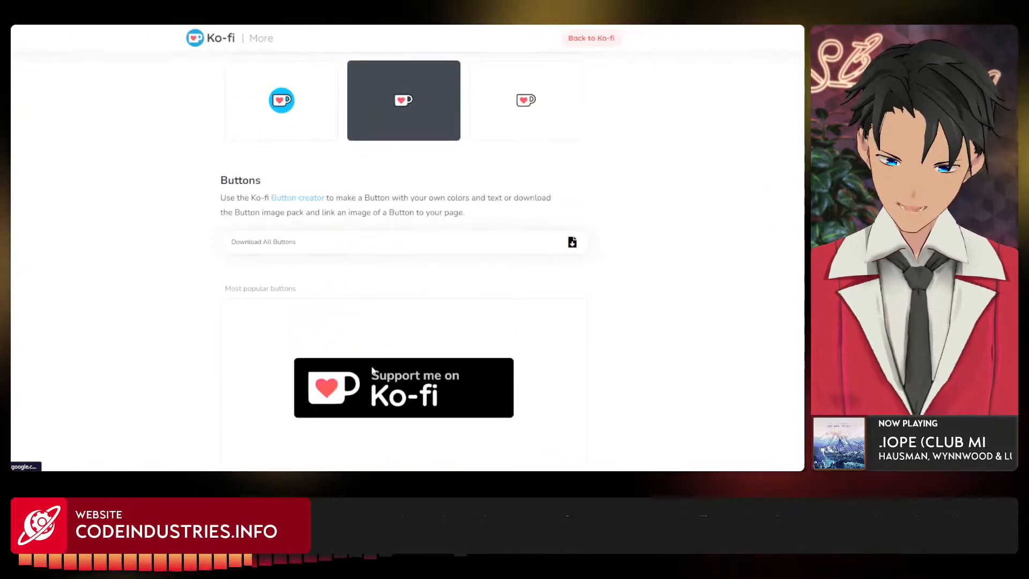
{"action": "scroll", "coordinate": [374, 371], "scroll_direction": "up", "scroll_amount": 5}
{"action": "scroll", "coordinate": [372, 368], "scroll_direction": "down", "scroll_amount": 12}
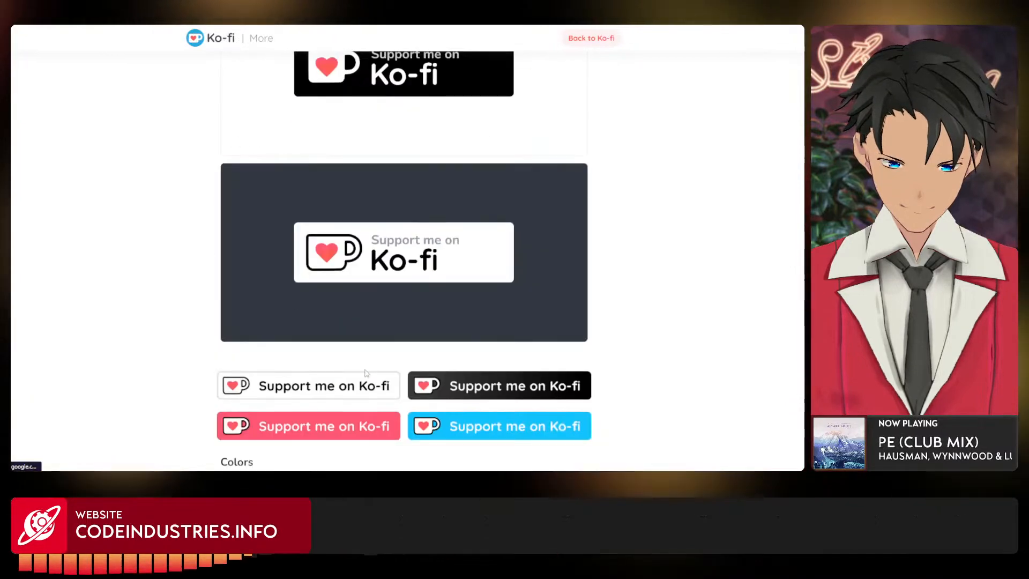
{"action": "scroll", "coordinate": [364, 374], "scroll_direction": "up", "scroll_amount": 5}
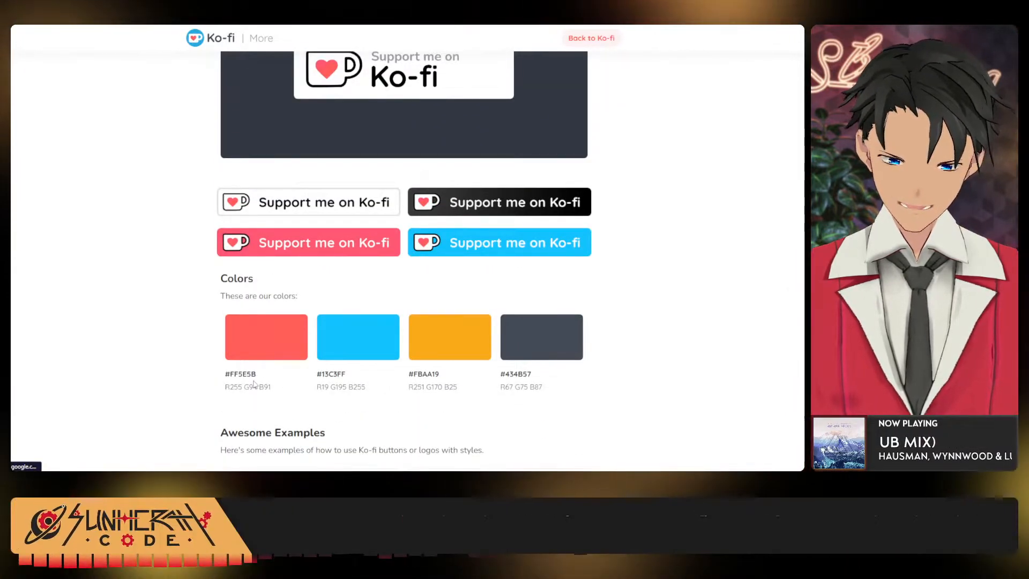
{"action": "scroll", "coordinate": [255, 384], "scroll_direction": "up", "scroll_amount": 3}
{"action": "scroll", "coordinate": [254, 383], "scroll_direction": "down", "scroll_amount": 4}
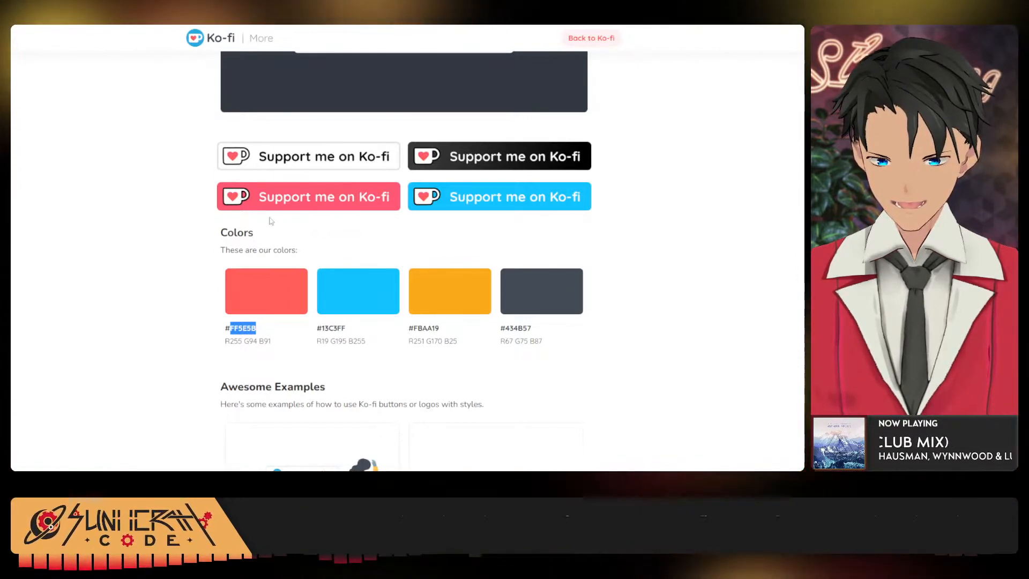
Examine the Creator Kit's logos, button designs, brand colors and example artwork.
{"action": "scroll", "coordinate": [270, 221], "scroll_direction": "up", "scroll_amount": 4}
{"action": "scroll", "coordinate": [376, 459], "scroll_direction": "down", "scroll_amount": 2}
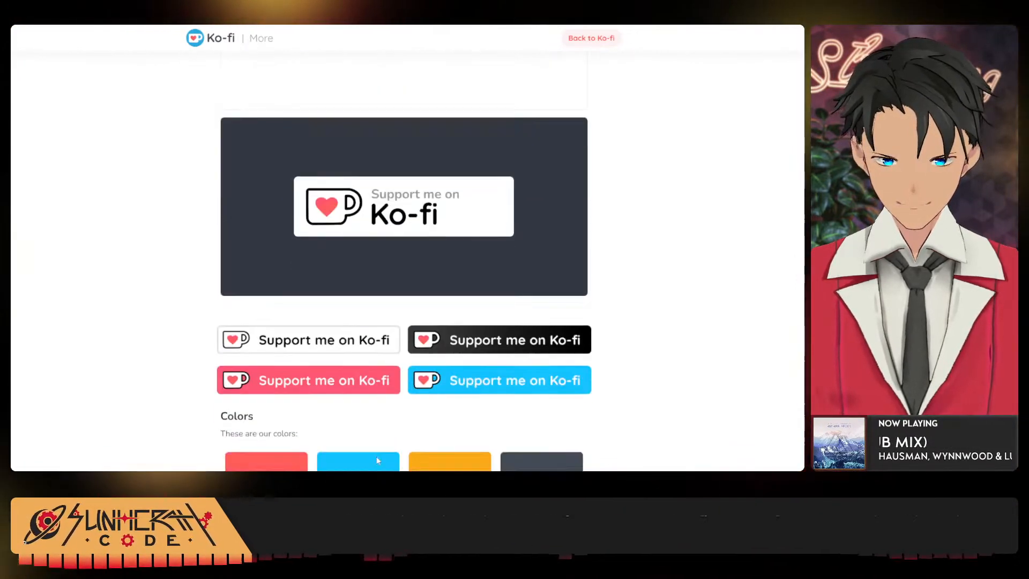
{"action": "scroll", "coordinate": [348, 439], "scroll_direction": "down", "scroll_amount": 1}
{"action": "scroll", "coordinate": [260, 322], "scroll_direction": "down", "scroll_amount": 2}
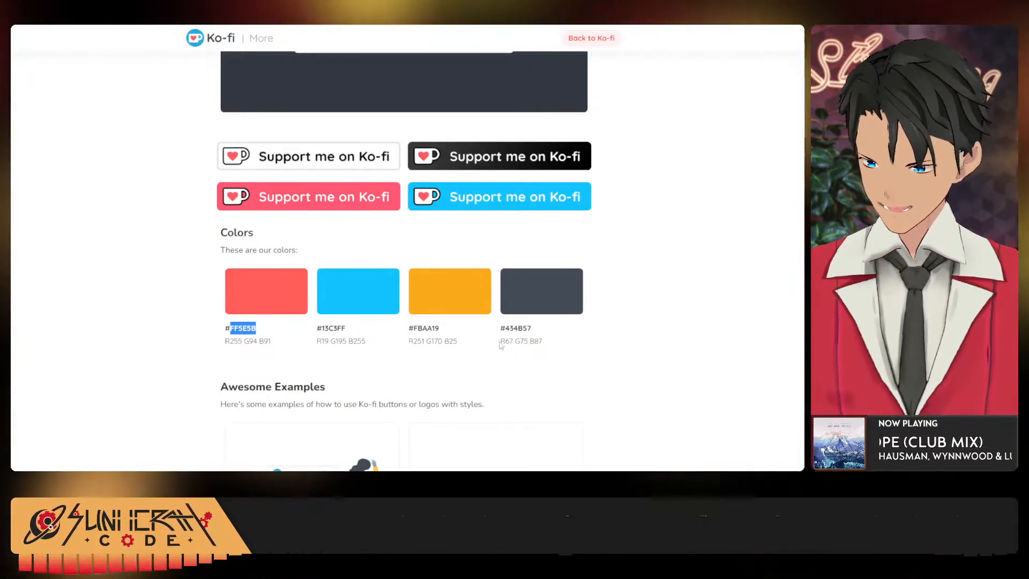
{"action": "scroll", "coordinate": [346, 450], "scroll_direction": "down", "scroll_amount": 8}
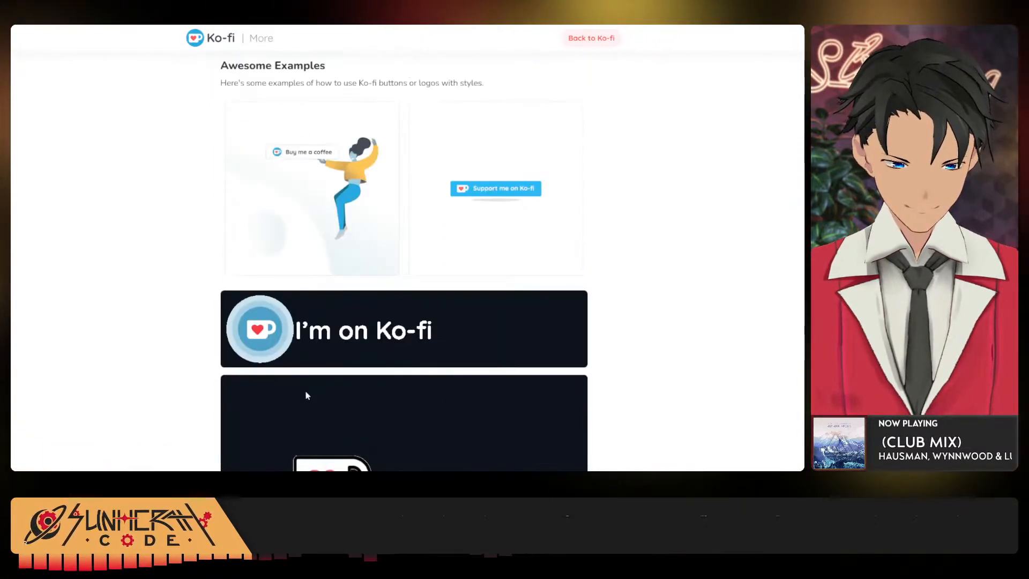
{"action": "scroll", "coordinate": [306, 395], "scroll_direction": "down", "scroll_amount": 5}
{"action": "scroll", "coordinate": [137, 306], "scroll_direction": "up", "scroll_amount": 10}
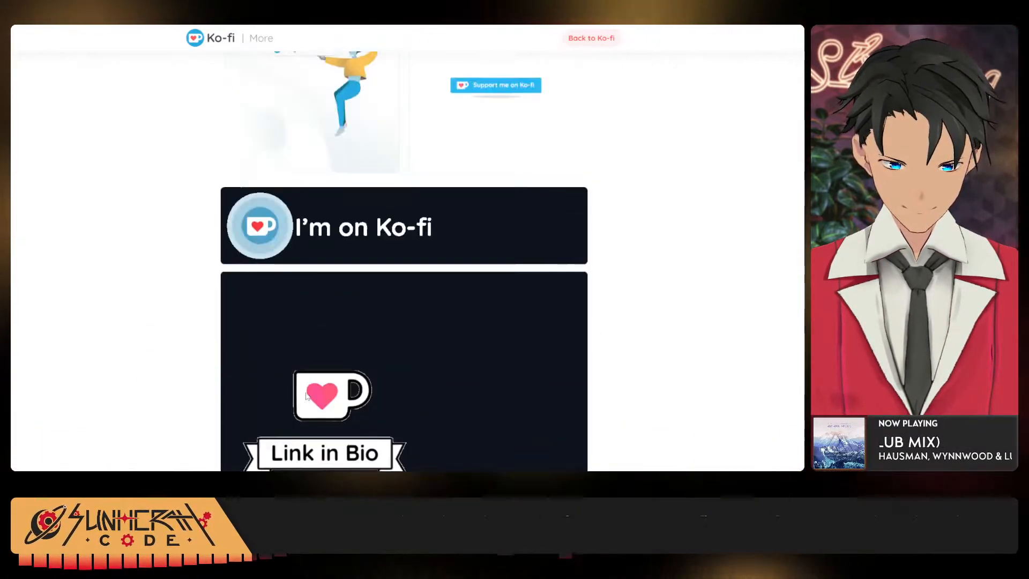
{"action": "scroll", "coordinate": [313, 380], "scroll_direction": "up", "scroll_amount": 10}
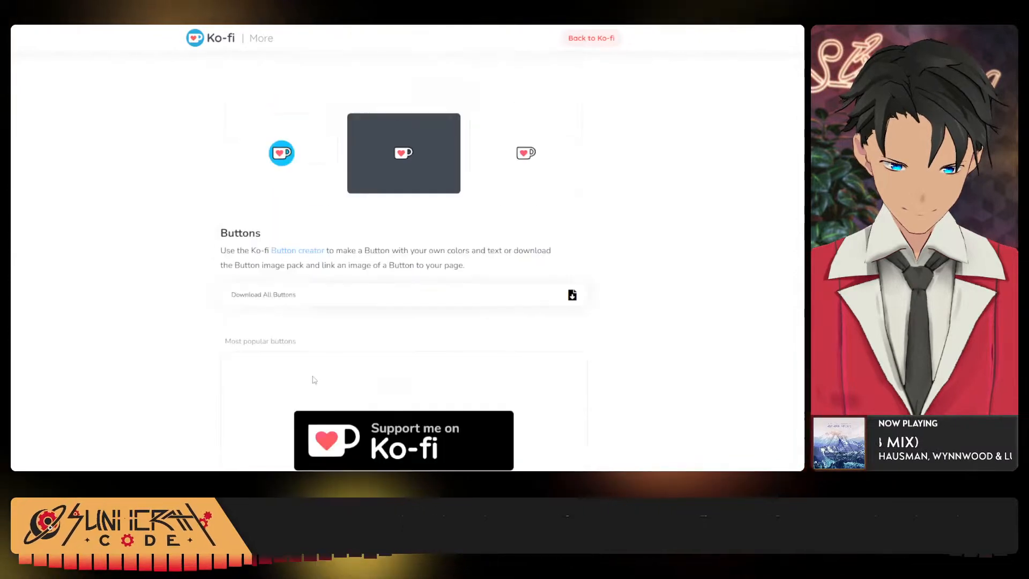
{"action": "scroll", "coordinate": [314, 380], "scroll_direction": "down", "scroll_amount": 5}
{"action": "scroll", "coordinate": [321, 349], "scroll_direction": "up", "scroll_amount": 10}
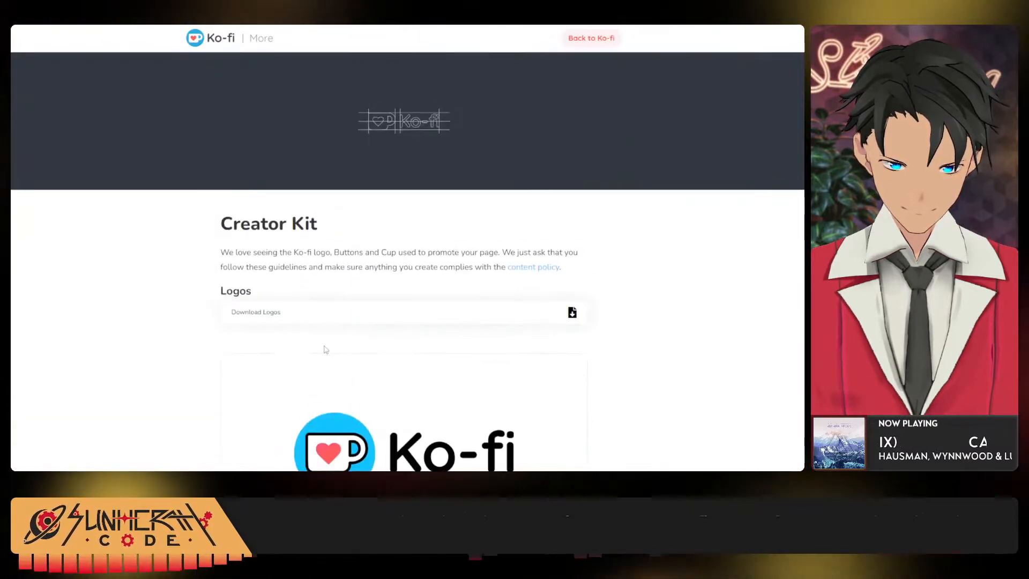
{"action": "scroll", "coordinate": [324, 350], "scroll_direction": "down", "scroll_amount": 10}
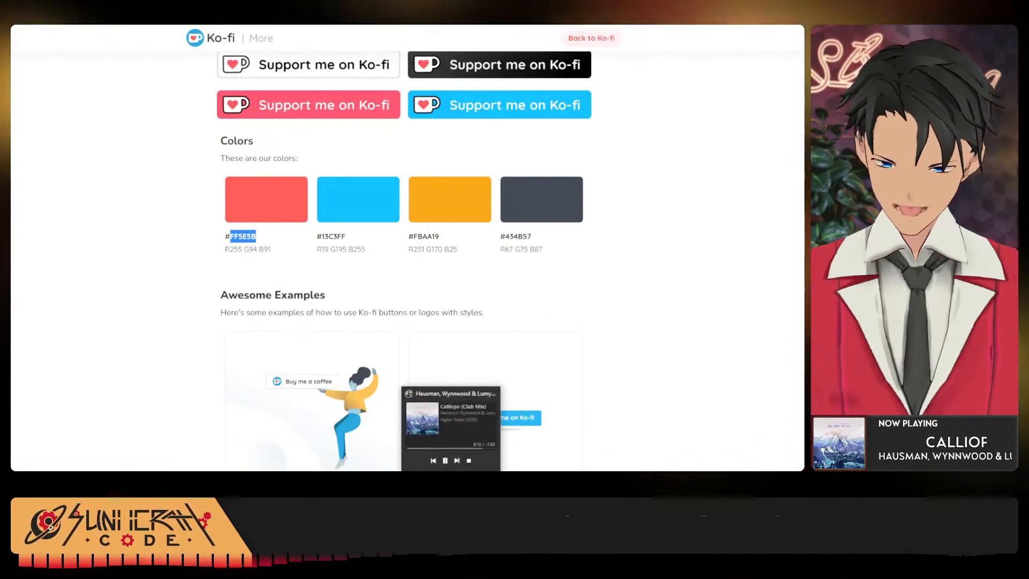
Switch to Figma and set the DONATE panel's fill color to FF5E5B.
{"action": "left_click", "coordinate": [358, 468]}
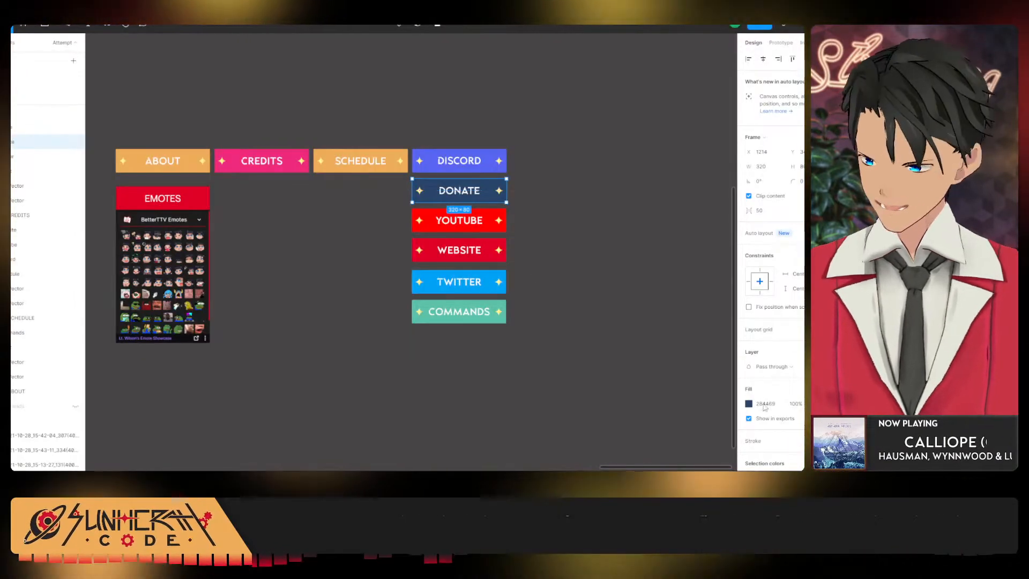
{"action": "key", "text": "ctrl+v"}
{"action": "left_click", "coordinate": [604, 179]}
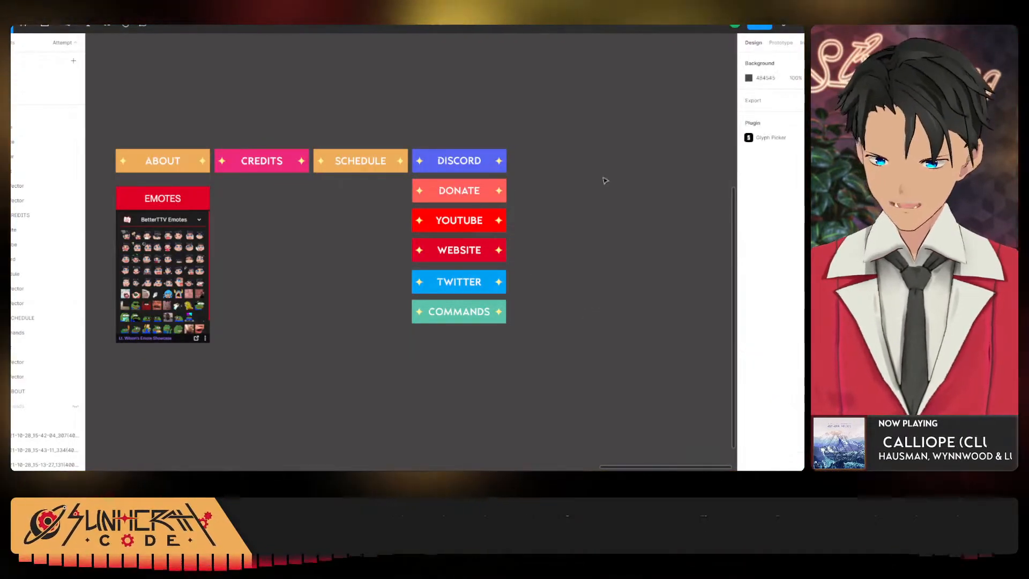
Move the CREDITS panel beneath SCHEDULE and the ABOUT panel beneath CREDITS to form one column.
{"action": "scroll", "coordinate": [597, 171], "scroll_direction": "up", "scroll_amount": 3}
{"action": "left_click_drag", "start_coordinate": [504, 260], "coordinate": [647, 258]}
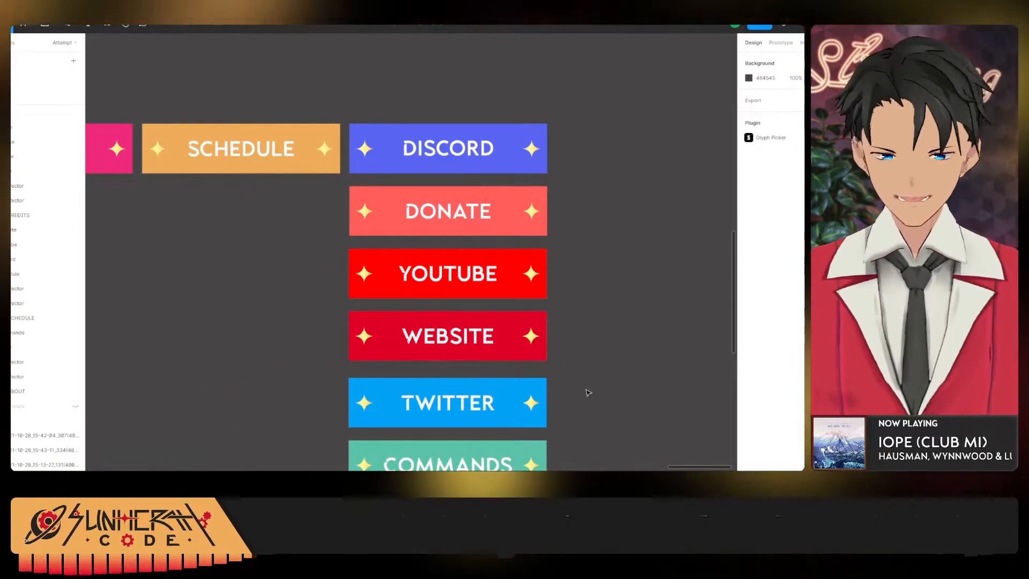
{"action": "left_click_drag", "start_coordinate": [588, 396], "coordinate": [610, 352]}
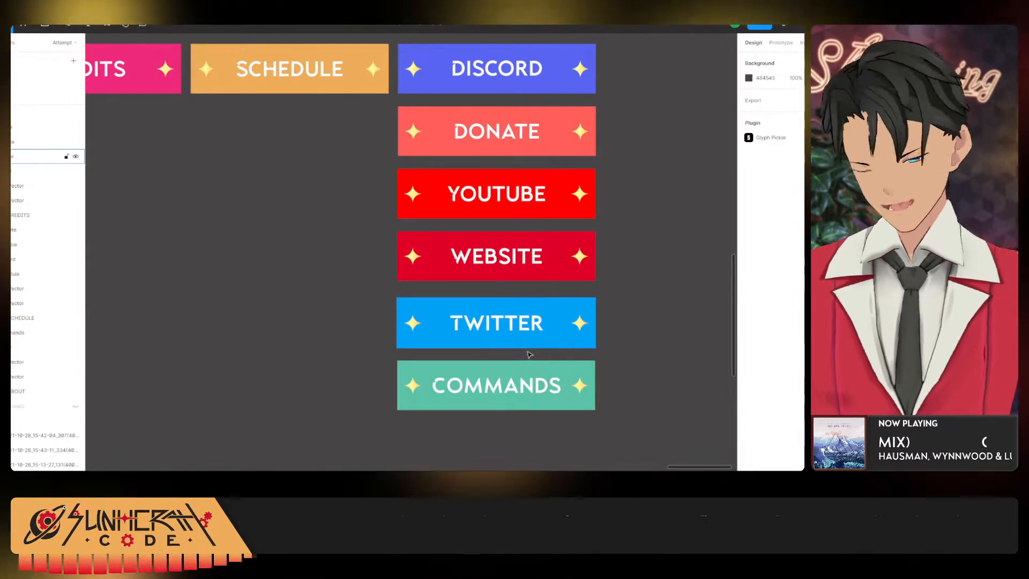
{"action": "scroll", "coordinate": [499, 335], "scroll_direction": "down", "scroll_amount": 5}
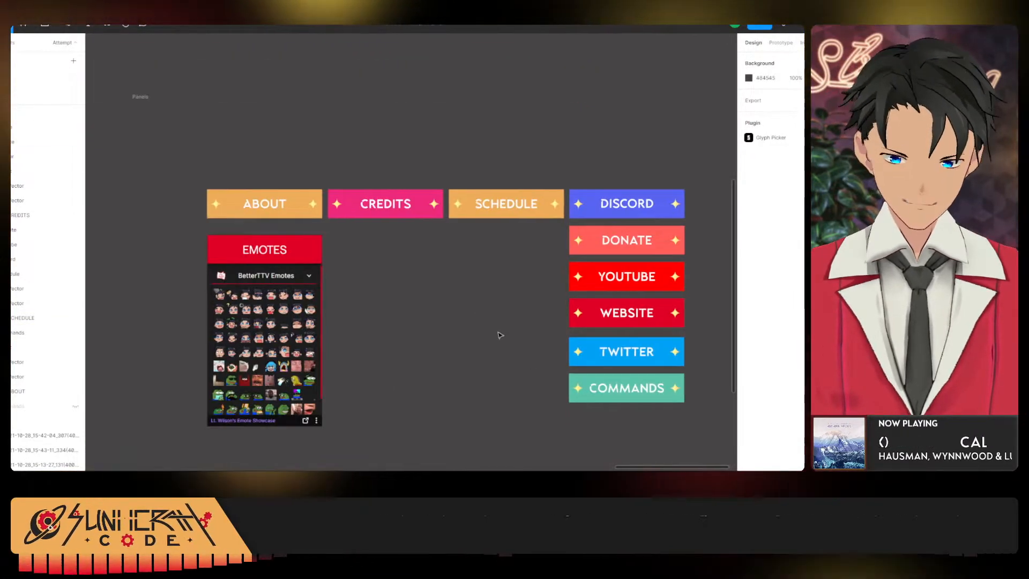
{"action": "scroll", "coordinate": [482, 339], "scroll_direction": "right", "scroll_amount": 2}
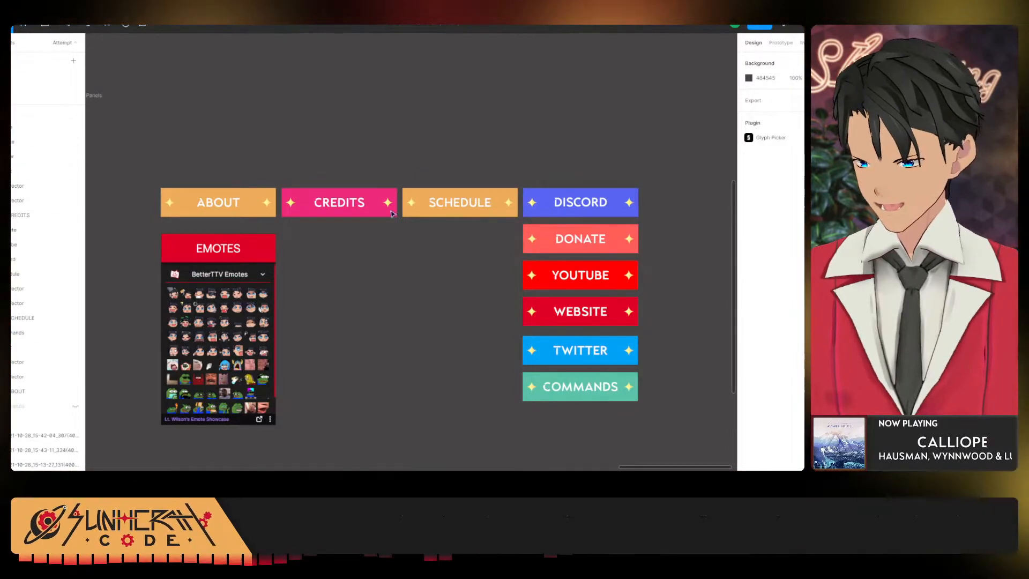
{"action": "left_click_drag", "start_coordinate": [332, 214], "coordinate": [450, 256]}
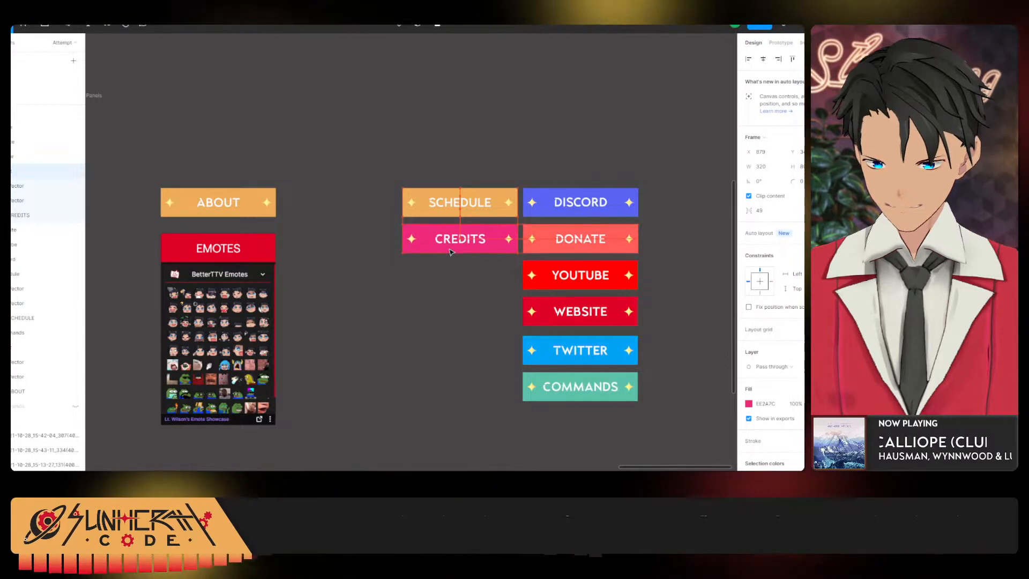
{"action": "left_click_drag", "start_coordinate": [246, 210], "coordinate": [467, 274]}
Try to shorten the EMOTES image to only its header, about 77 px high, and undo the resize.
{"action": "left_click", "coordinate": [252, 322]}
{"action": "left_click_drag", "start_coordinate": [321, 429], "coordinate": [247, 374]}
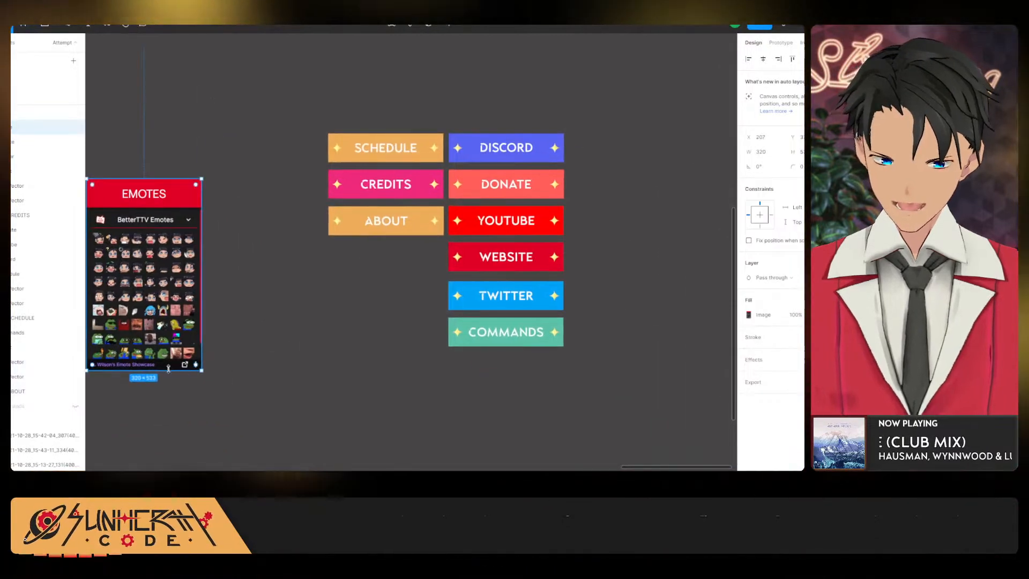
{"action": "left_click_drag", "start_coordinate": [168, 369], "coordinate": [340, 331]}
{"action": "scroll", "coordinate": [281, 288], "scroll_direction": "up", "scroll_amount": 4}
{"action": "scroll", "coordinate": [351, 300], "scroll_direction": "down", "scroll_amount": 2}
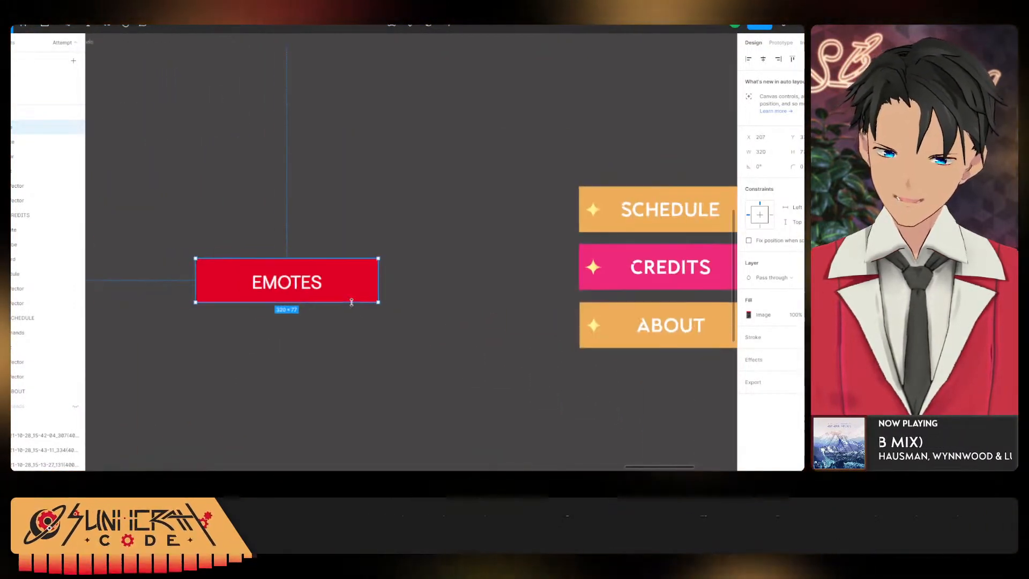
{"action": "key", "text": "ctrl+z"}
Place the EMOTES image beneath ABOUT and tidy up all the panels into an aligned two-column grid.
{"action": "scroll", "coordinate": [427, 345], "scroll_direction": "down", "scroll_amount": 2}
{"action": "left_click_drag", "start_coordinate": [431, 341], "coordinate": [383, 280]}
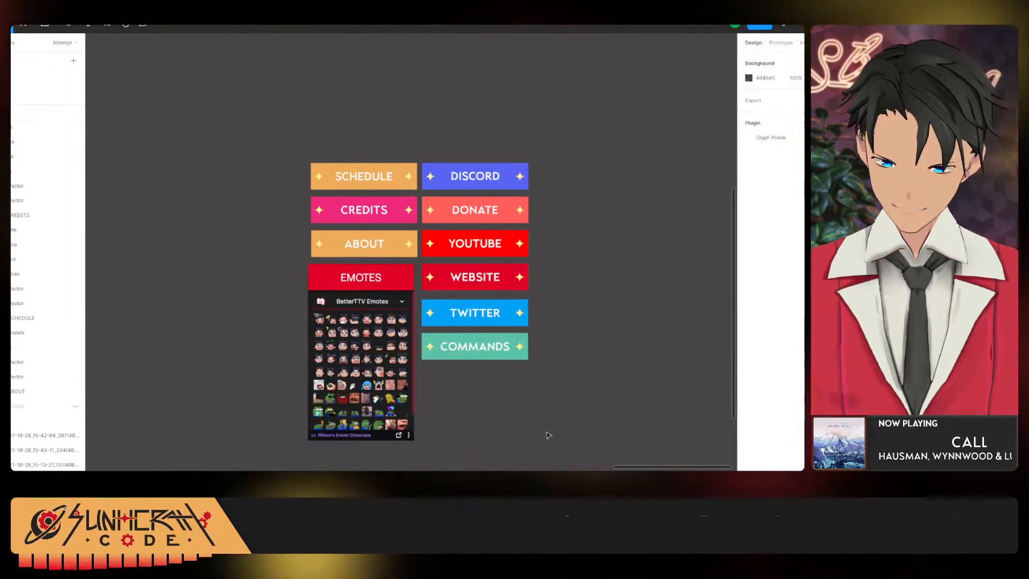
{"action": "left_click_drag", "start_coordinate": [595, 437], "coordinate": [282, 127]}
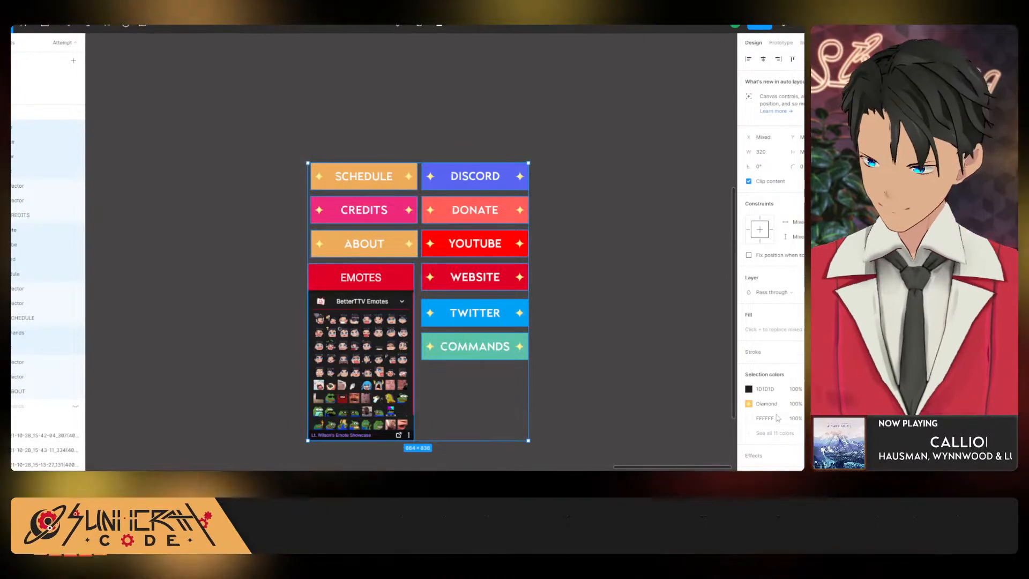
{"action": "key", "text": "shift+a"}
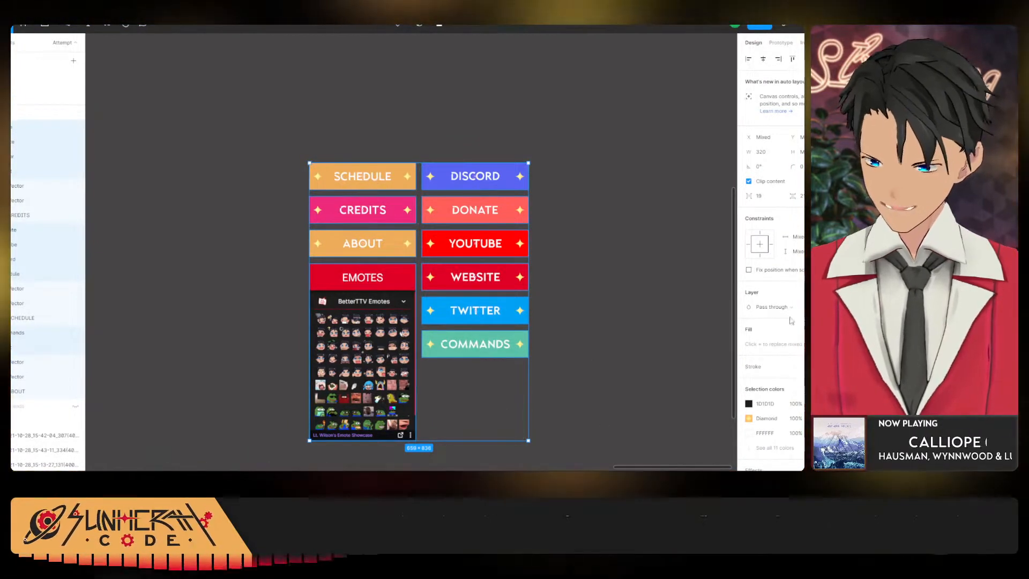
Set the horizontal and vertical spacing between the selected panels to 20.
{"action": "left_click", "coordinate": [760, 196]}
{"action": "type", "text": "20"}
{"action": "key", "text": "Tab"}
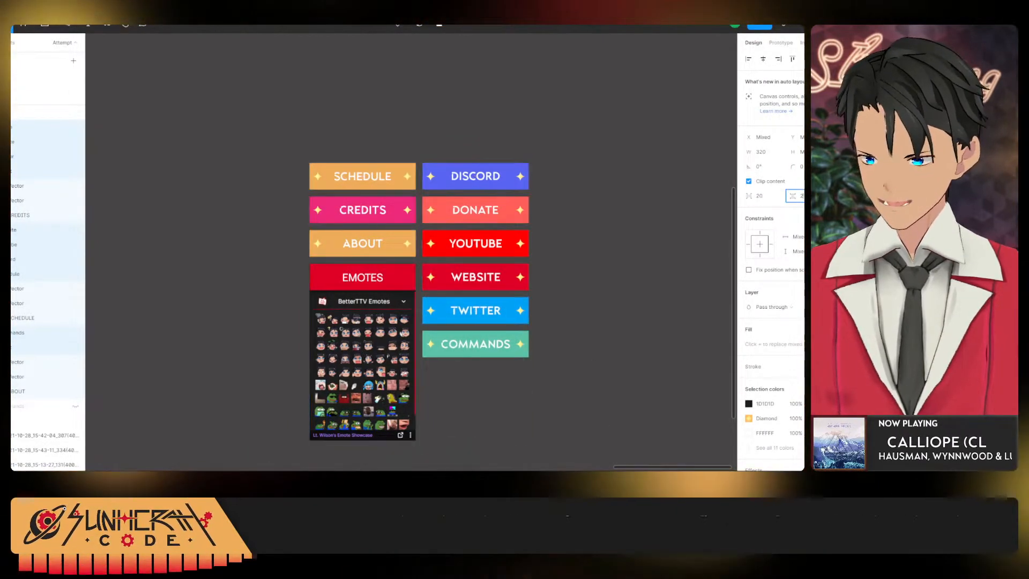
{"action": "type", "text": "20"}
{"action": "key", "text": "Return"}
{"action": "left_click", "coordinate": [636, 310]}
Try to move the whole two-column group of panels toward the left side of its frame and undo the move.
{"action": "scroll", "coordinate": [636, 310], "scroll_direction": "down", "scroll_amount": 2}
{"action": "scroll", "coordinate": [636, 310], "scroll_direction": "down", "scroll_amount": 3}
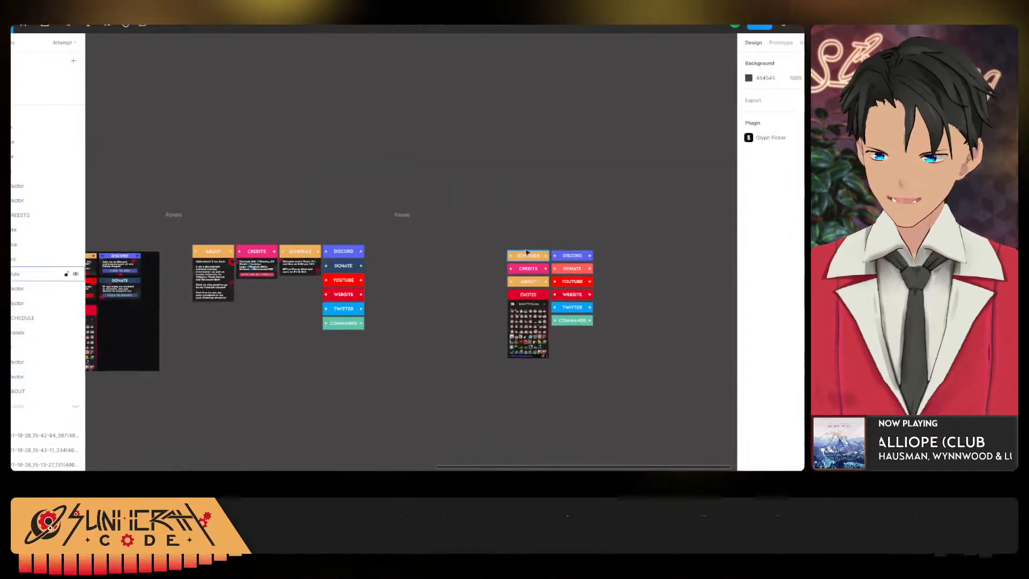
{"action": "left_click_drag", "start_coordinate": [496, 222], "coordinate": [601, 334]}
{"action": "left_click_drag", "start_coordinate": [534, 262], "coordinate": [402, 252]}
{"action": "key", "text": "ctrl+z"}
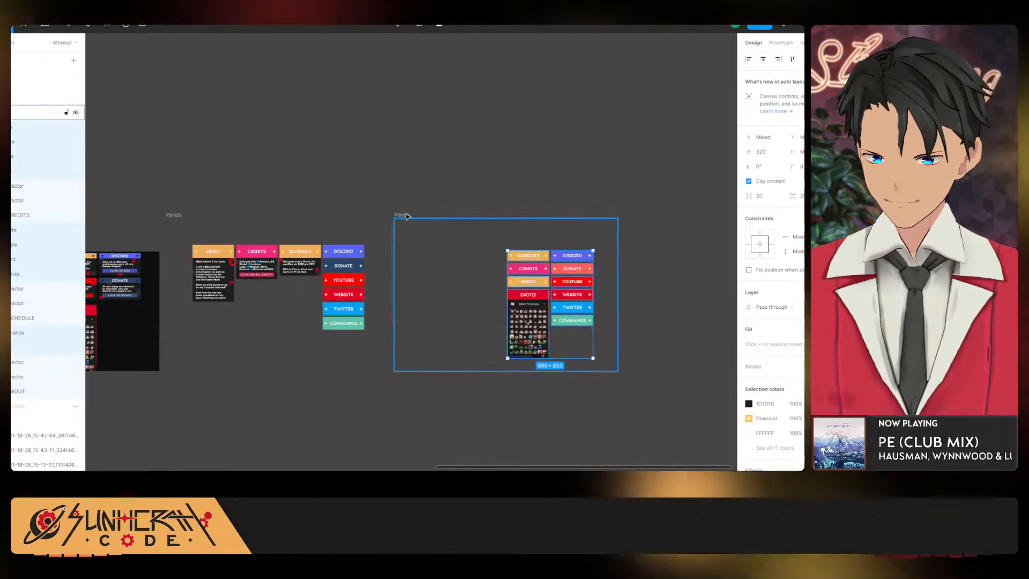
Crop the older four-column Panels frame closely around its panels and move it slightly toward the dark stream page mockup.
{"action": "left_click", "coordinate": [402, 214]}
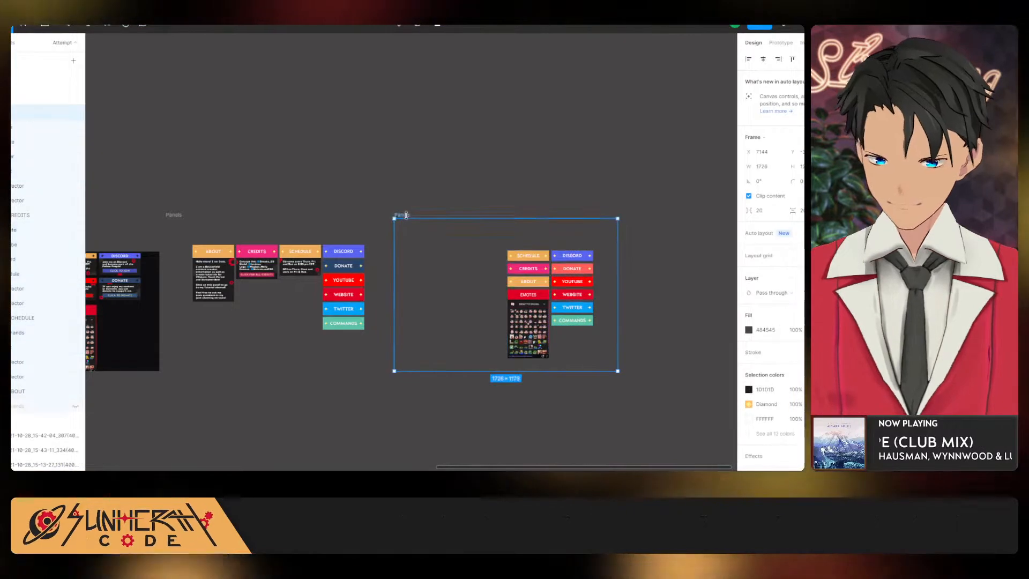
{"action": "left_click", "coordinate": [383, 241]}
{"action": "left_click", "coordinate": [175, 215]}
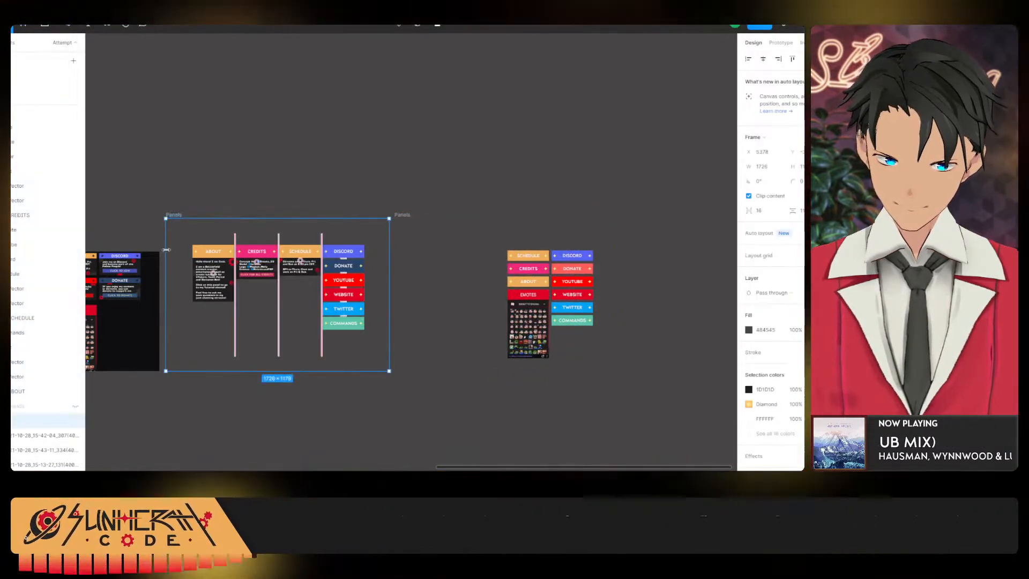
{"action": "left_click_drag", "start_coordinate": [246, 218], "coordinate": [246, 239]}
{"action": "left_click_drag", "start_coordinate": [390, 285], "coordinate": [369, 300]}
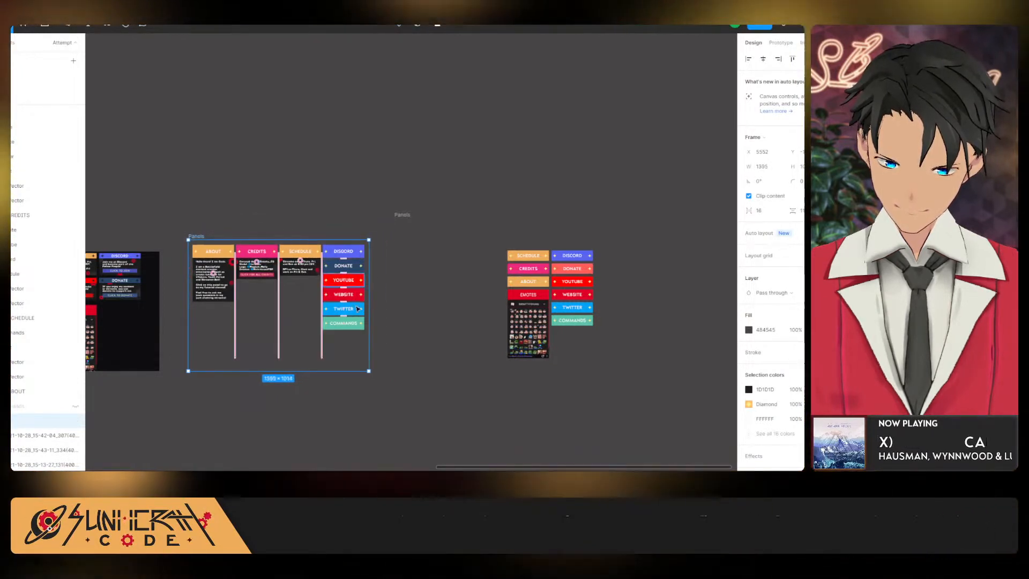
{"action": "left_click_drag", "start_coordinate": [309, 371], "coordinate": [310, 348]}
{"action": "key", "text": "Escape"}
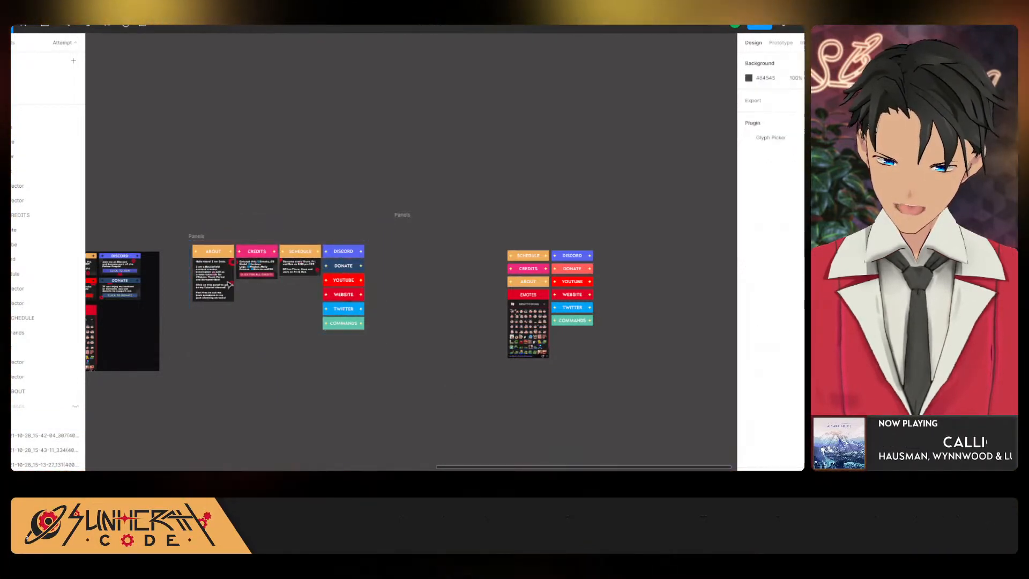
{"action": "left_click_drag", "start_coordinate": [196, 237], "coordinate": [168, 249]}
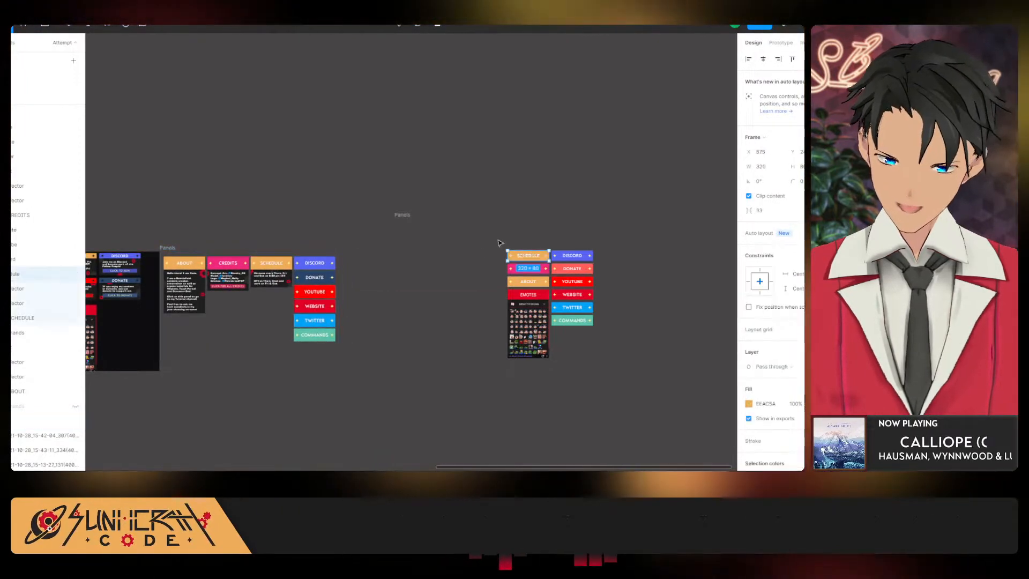
Crop the two-column Panels frame to about 727 × 915 px around its panels and place it beside the older Panels frame.
{"action": "left_click", "coordinate": [405, 256]}
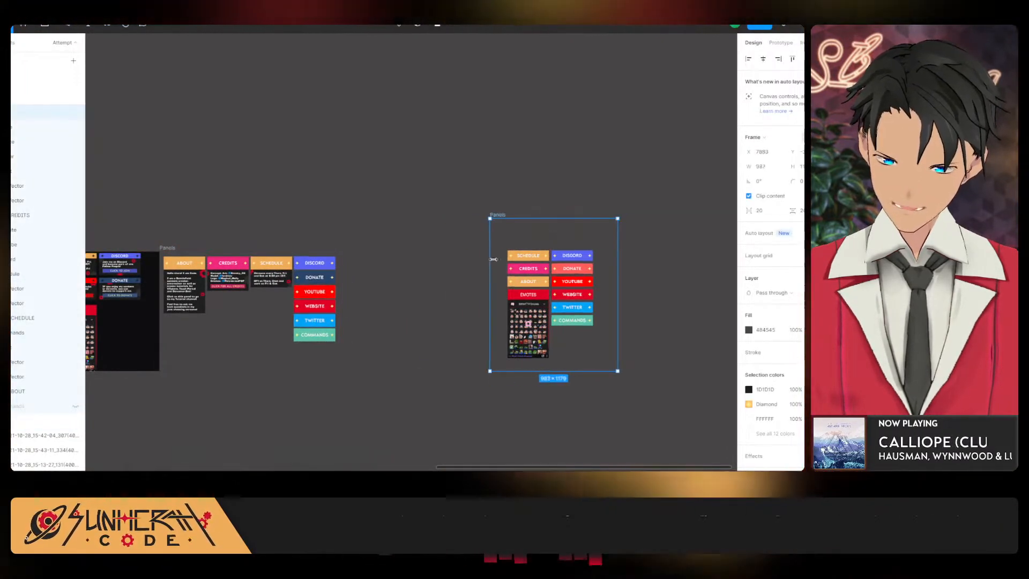
{"action": "left_click_drag", "start_coordinate": [493, 259], "coordinate": [504, 260]}
{"action": "left_click_drag", "start_coordinate": [618, 268], "coordinate": [597, 268]}
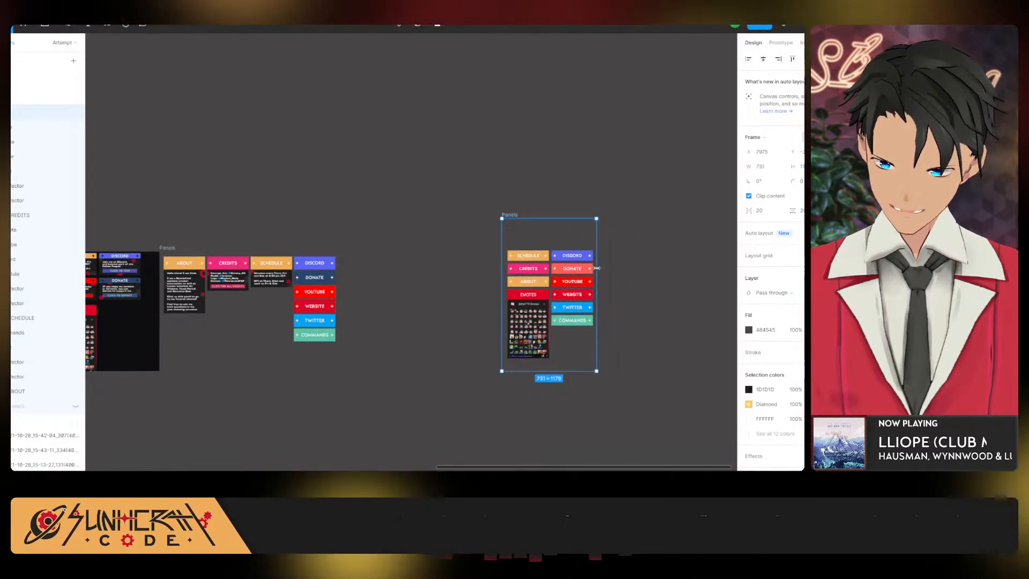
{"action": "left_click_drag", "start_coordinate": [558, 218], "coordinate": [557, 244]}
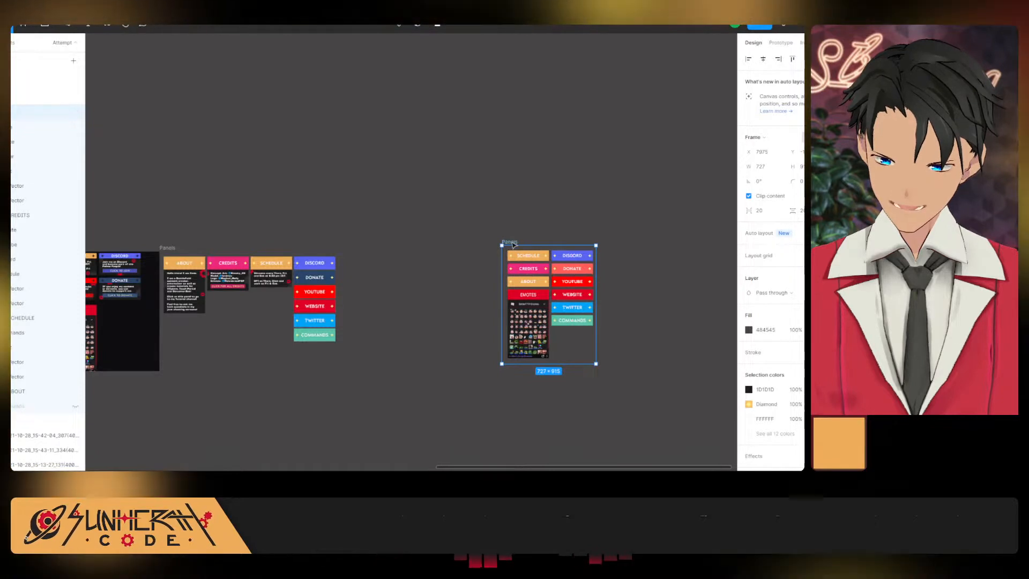
{"action": "left_click_drag", "start_coordinate": [504, 247], "coordinate": [350, 250]}
{"action": "left_click", "coordinate": [464, 391]}
Collapse the panel layers and select all nine header panels of the two-column layout, leaving out the EMOTES image.
{"action": "scroll", "coordinate": [348, 334], "scroll_direction": "up", "scroll_amount": 4}
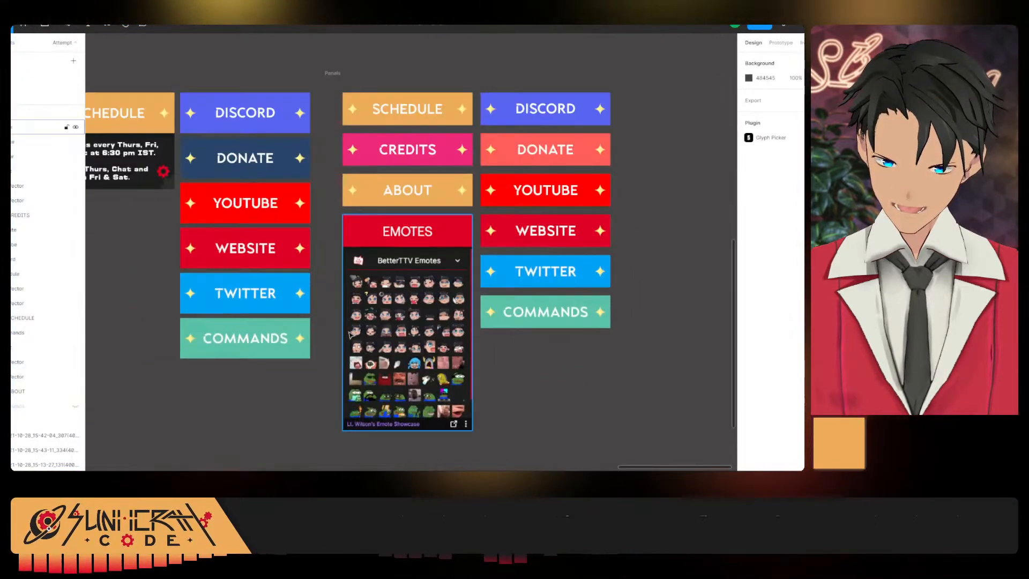
{"action": "left_click_drag", "start_coordinate": [555, 175], "coordinate": [459, 249]}
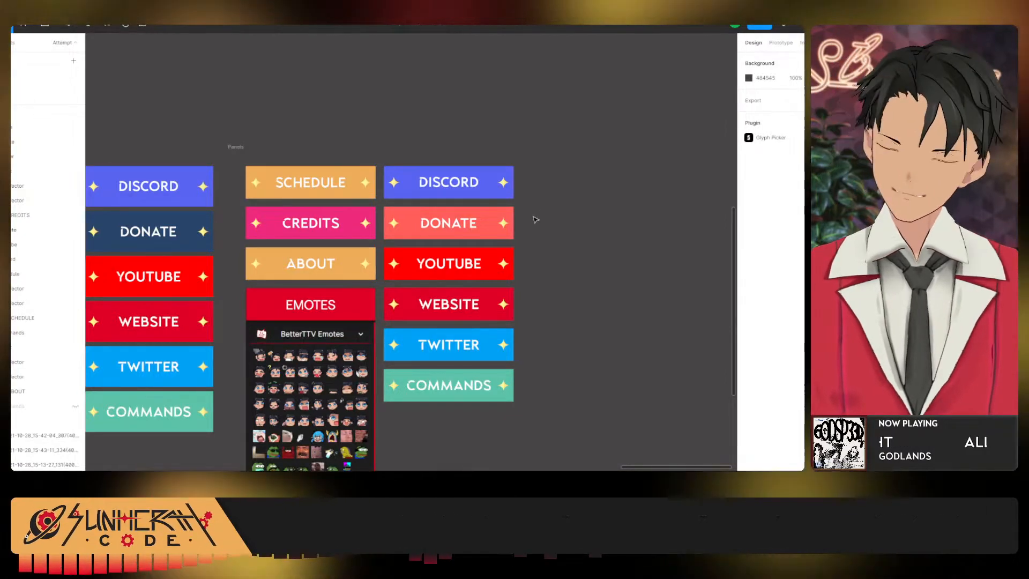
{"action": "left_click", "coordinate": [324, 187]}
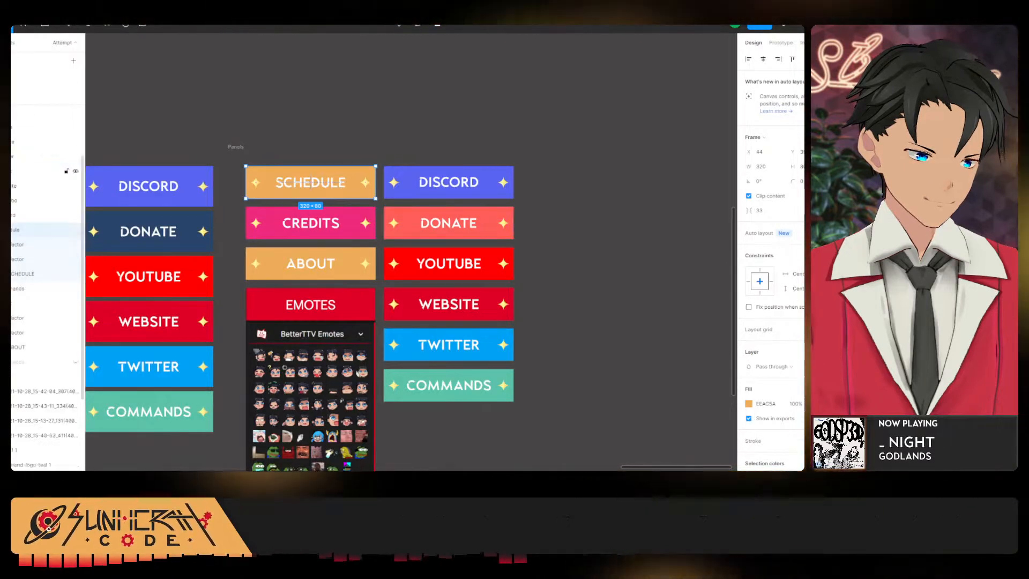
{"action": "left_click", "coordinate": [11, 230]}
{"action": "left_click", "coordinate": [16, 259]}
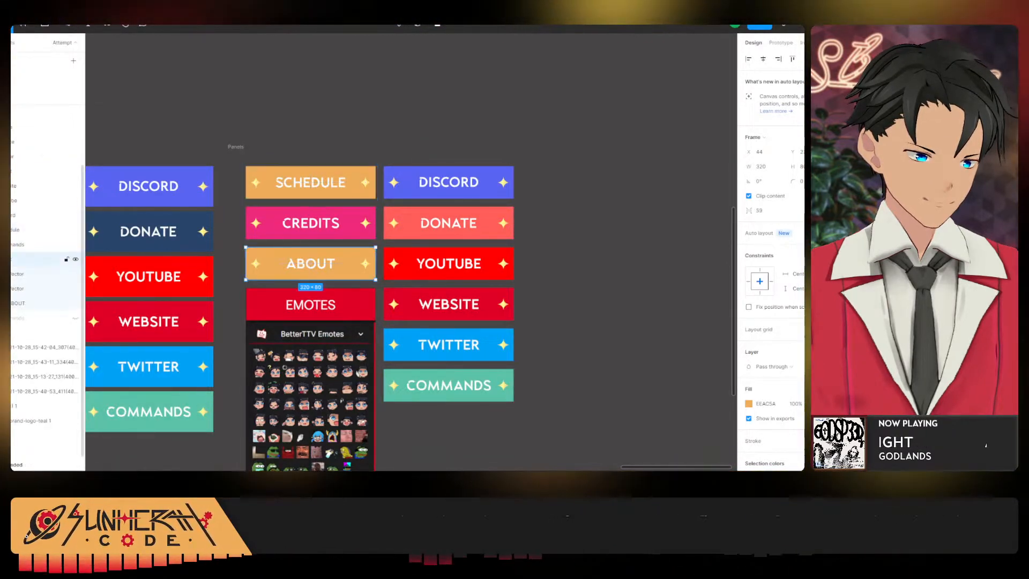
{"action": "left_click", "coordinate": [12, 259]}
{"action": "left_click", "coordinate": [12, 169], "text": "shift"}
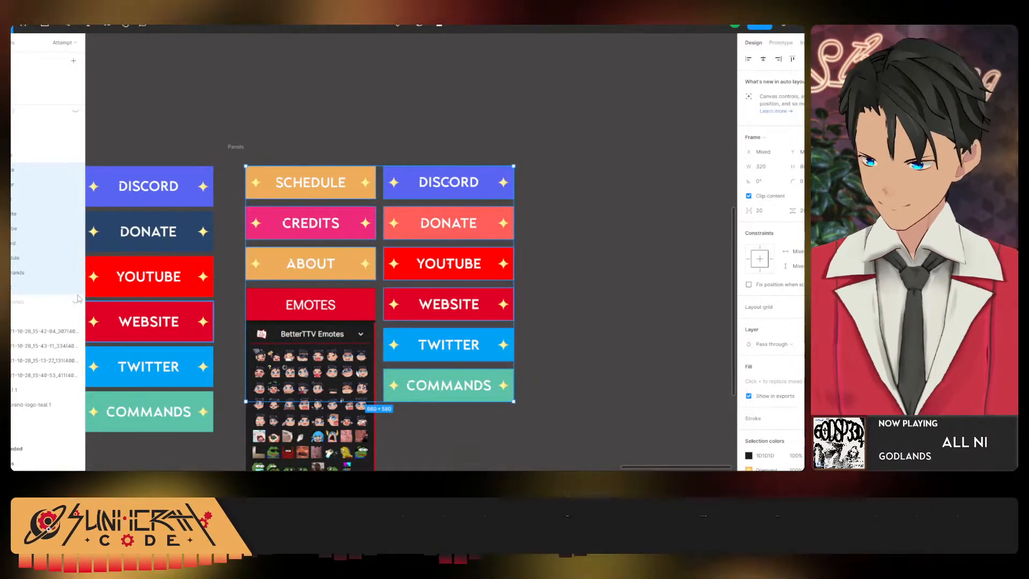
Export the nine selected layers and browse to Designs > Code Overlay Package on Project Files (G:) as the destination.
{"action": "scroll", "coordinate": [772, 407], "scroll_direction": "down", "scroll_amount": 5}
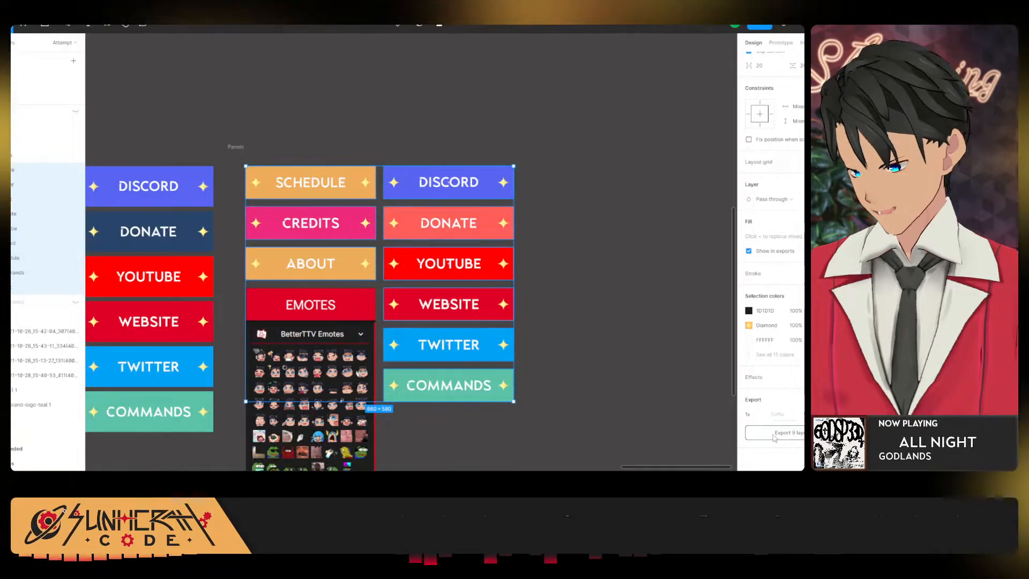
{"action": "left_click", "coordinate": [774, 432]}
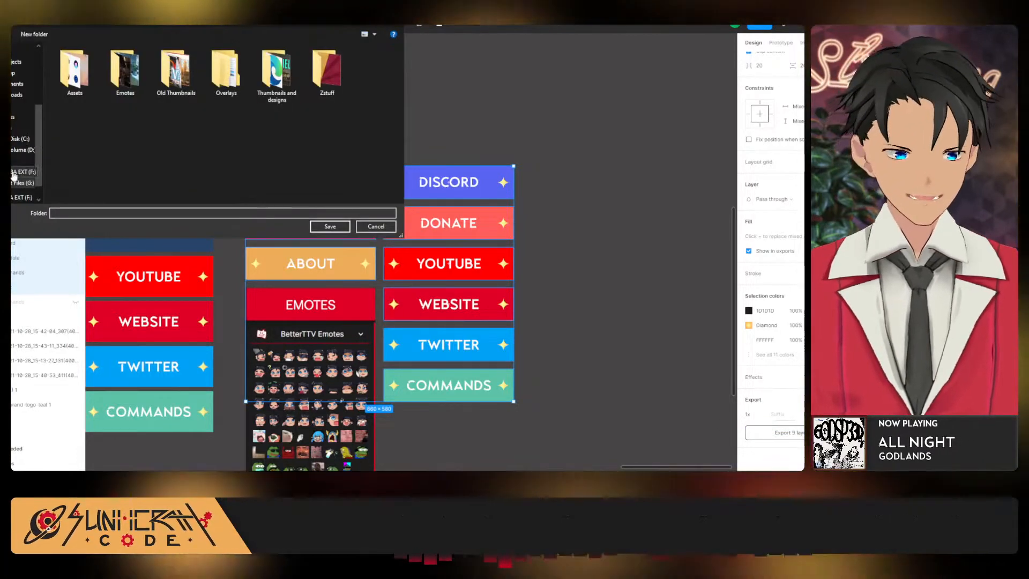
{"action": "left_click", "coordinate": [21, 184]}
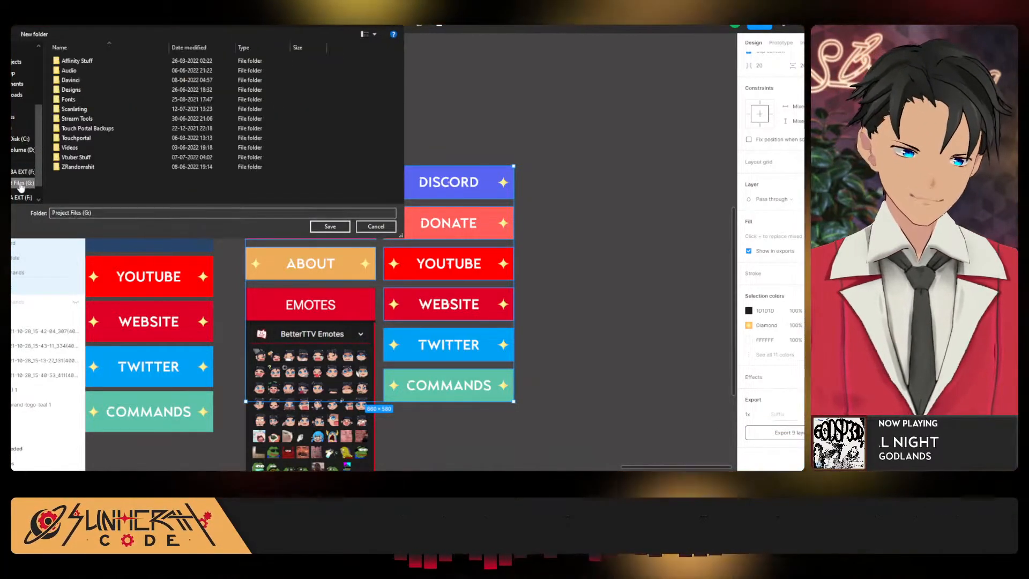
{"action": "double_click", "coordinate": [83, 84]}
{"action": "key", "text": "alt+Left"}
{"action": "double_click", "coordinate": [79, 90]}
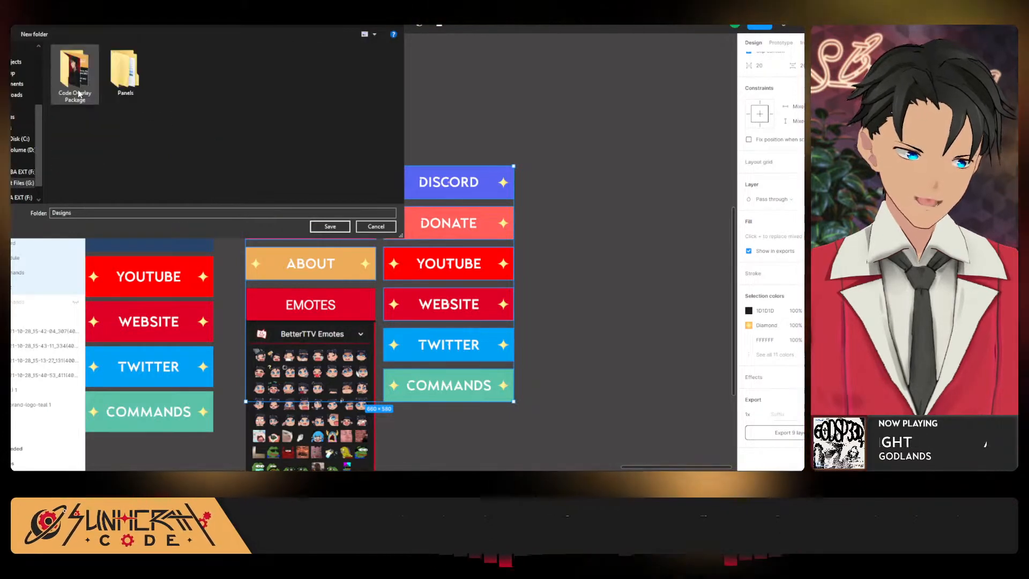
{"action": "double_click", "coordinate": [77, 92]}
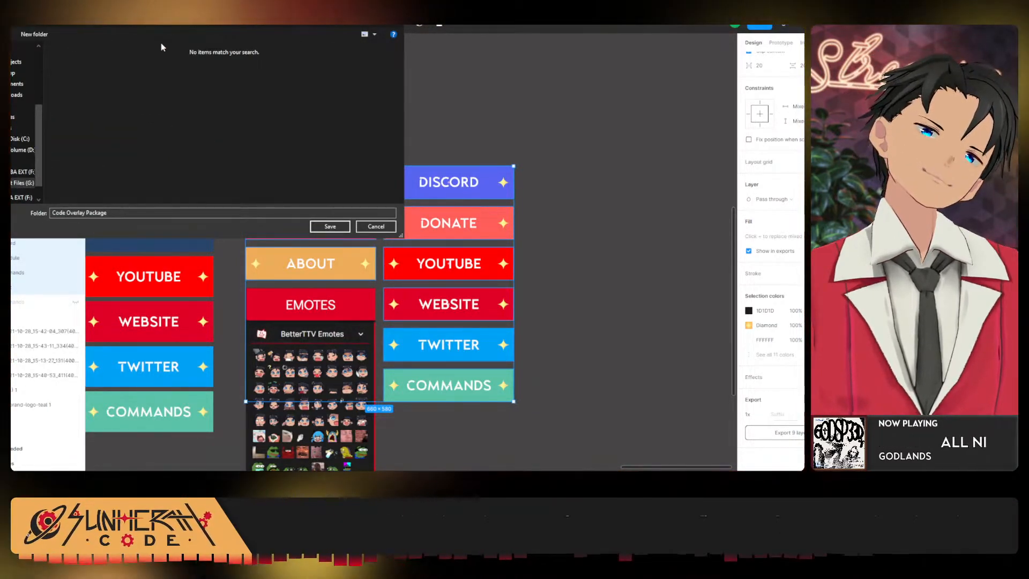
{"action": "key", "text": "alt+Left"}
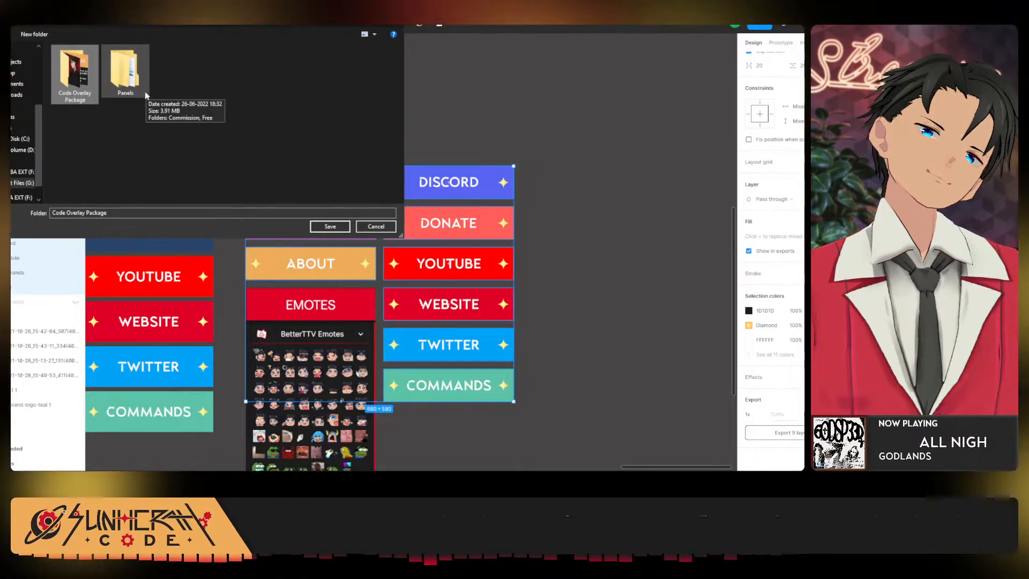
{"action": "double_click", "coordinate": [79, 61]}
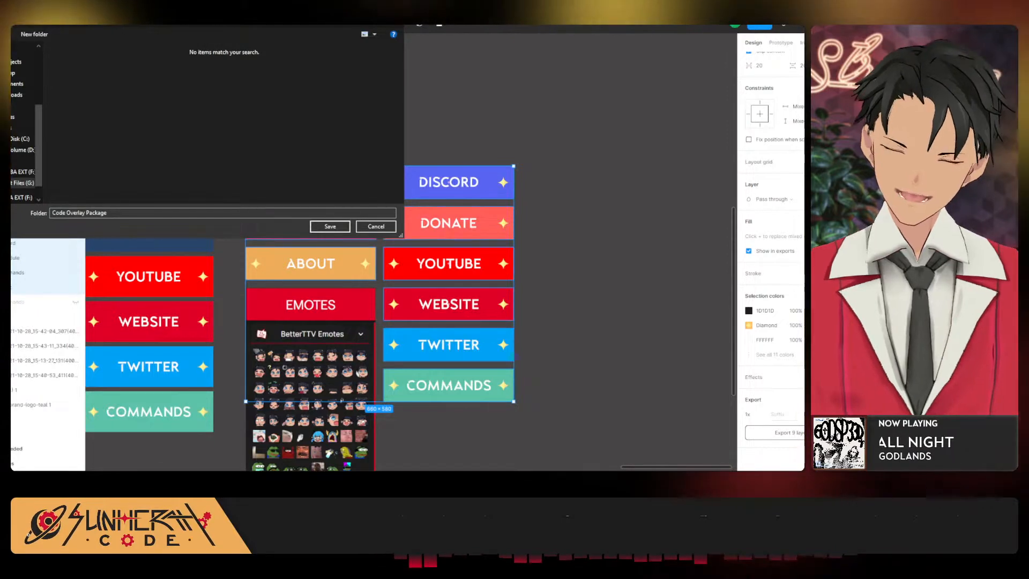
Switch to a new File Explorer window and open the Code Overlay Package folder under Designs on Project Files (G:).
{"action": "key", "text": "super+e"}
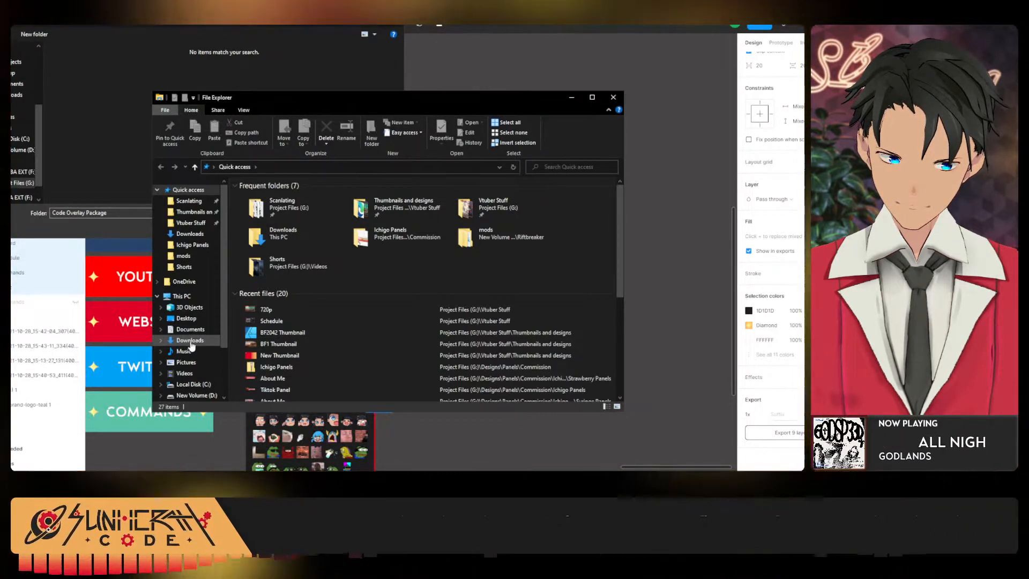
{"action": "scroll", "coordinate": [191, 347], "scroll_direction": "down", "scroll_amount": 2}
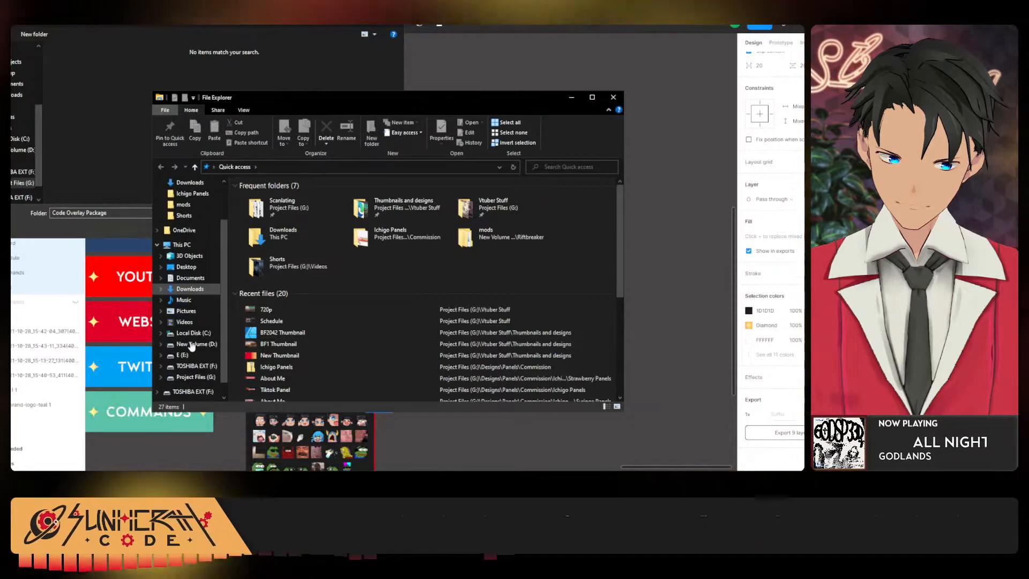
{"action": "left_click", "coordinate": [195, 377]}
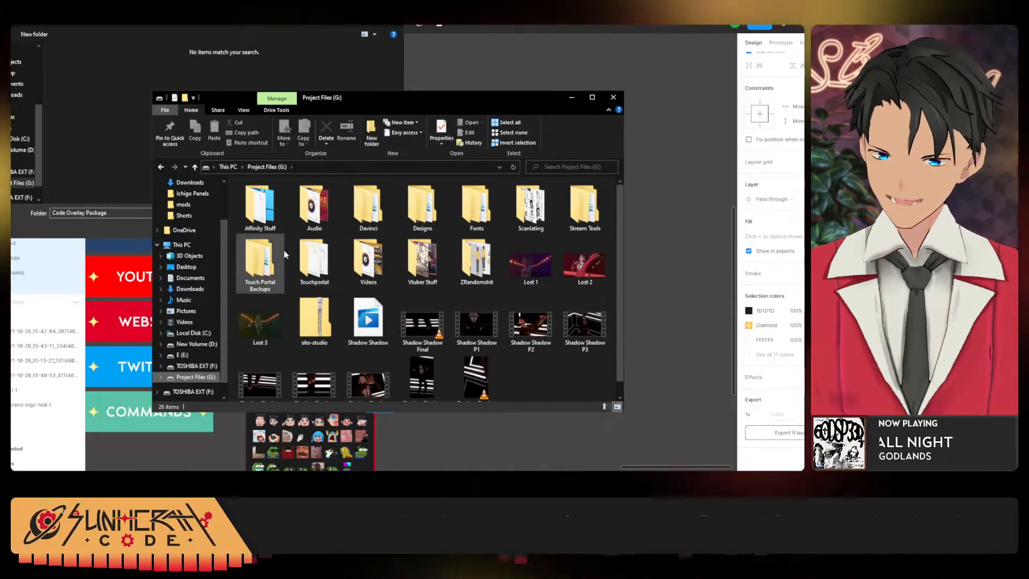
{"action": "double_click", "coordinate": [441, 188]}
{"action": "double_click", "coordinate": [242, 217]}
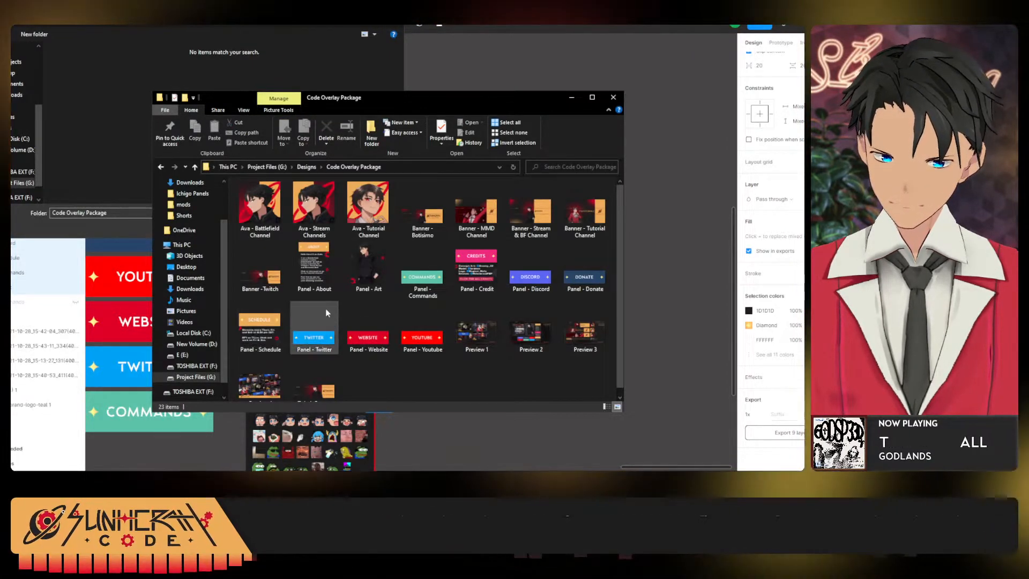
{"action": "scroll", "coordinate": [326, 308], "scroll_direction": "down", "scroll_amount": 1}
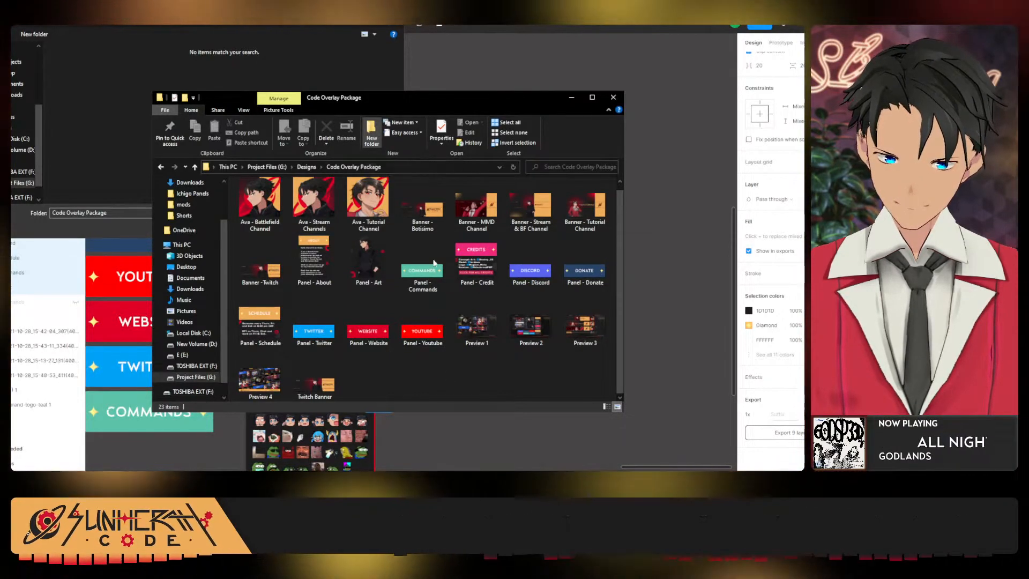
Create a folder named "Ava & Banners" in the Code Overlay Package folder.
{"action": "left_click", "coordinate": [372, 134]}
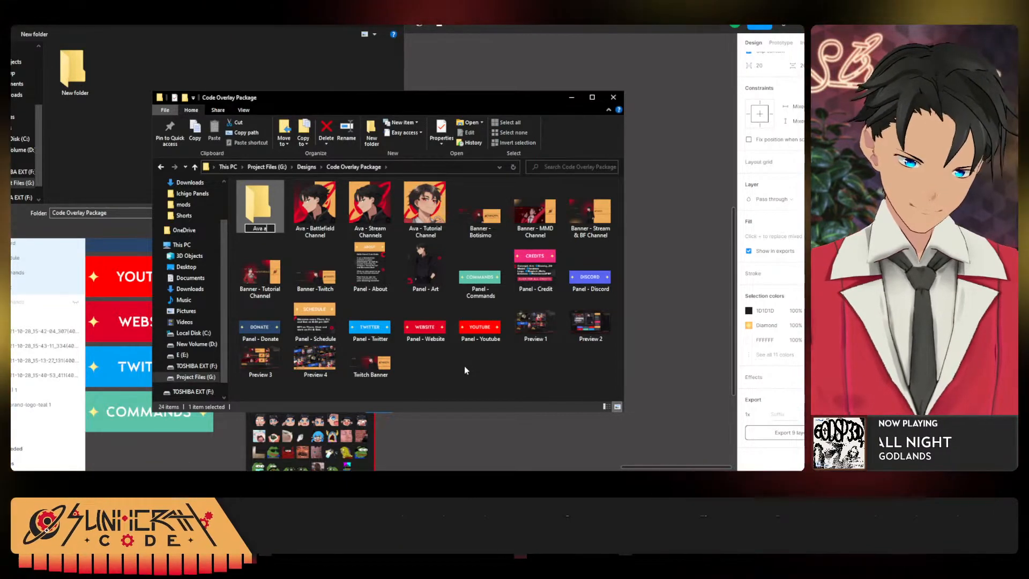
{"action": "type", "text": "Ava & B"}
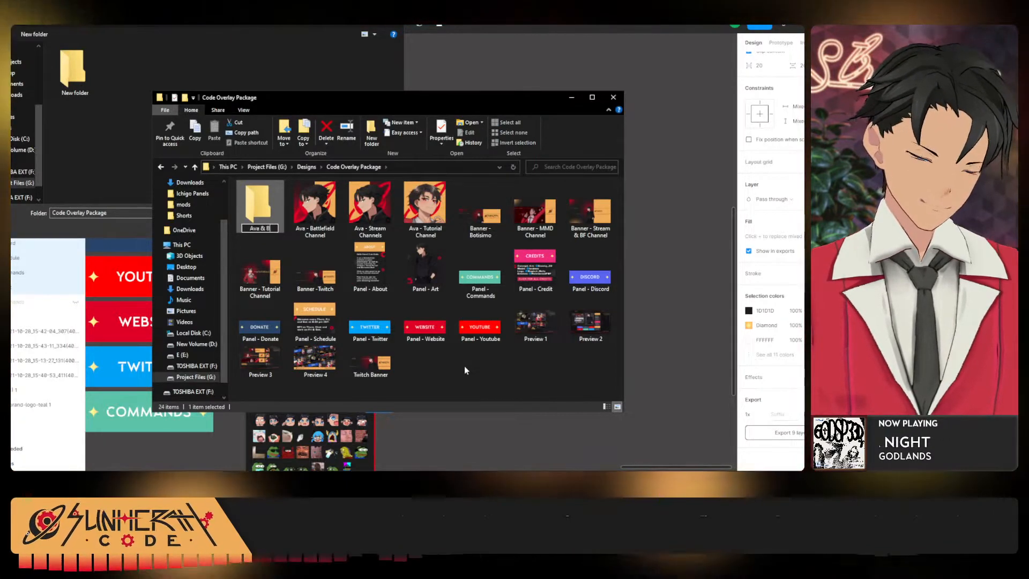
{"action": "type", "text": "anners"}
{"action": "key", "text": "Return"}
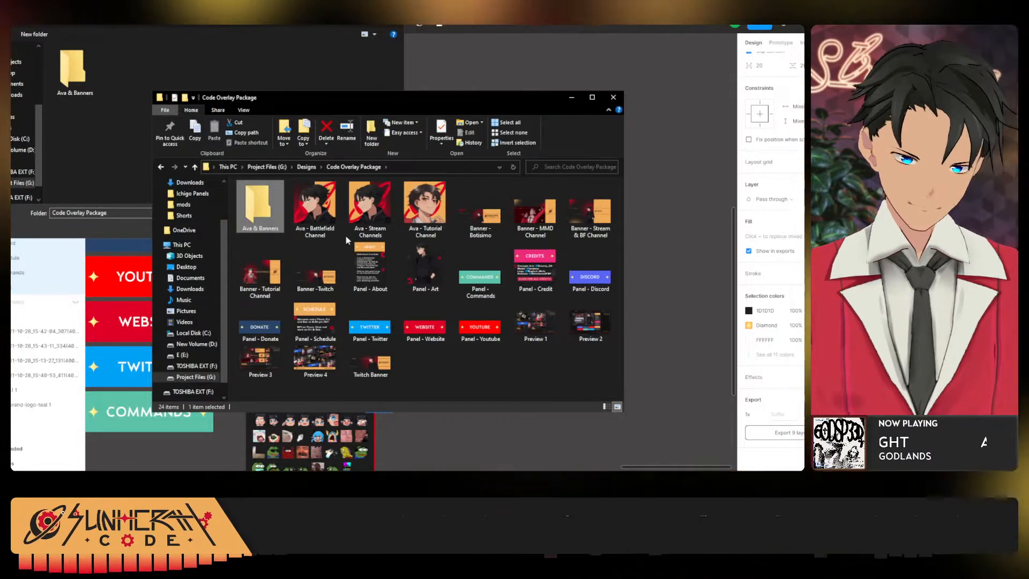
Create two more folders in Code Overlay Package, named "Panels 1.0" and "Panels 2.0".
{"action": "left_click", "coordinate": [371, 131]}
{"action": "type", "text": "P"}
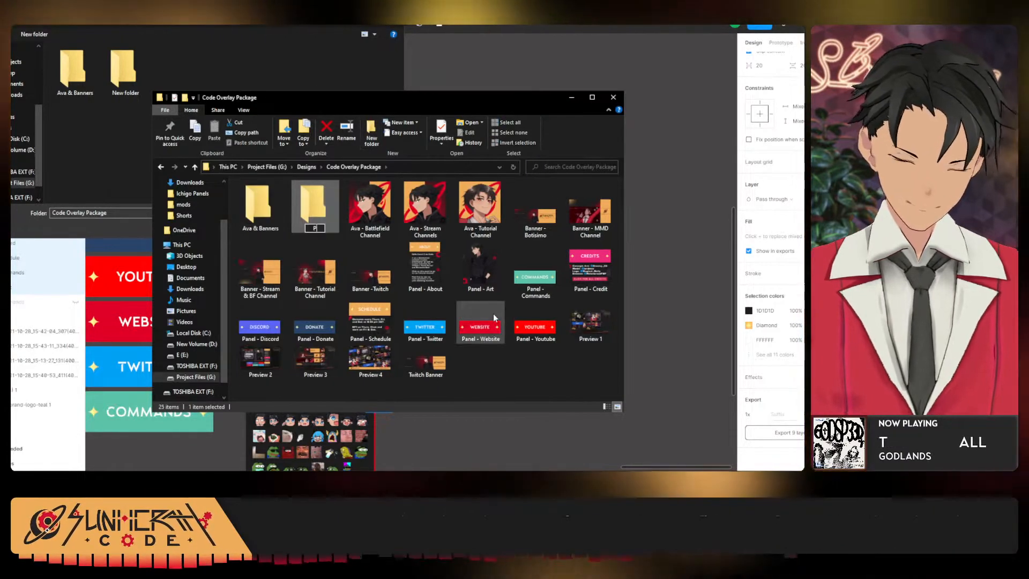
{"action": "type", "text": "anels 1.0"}
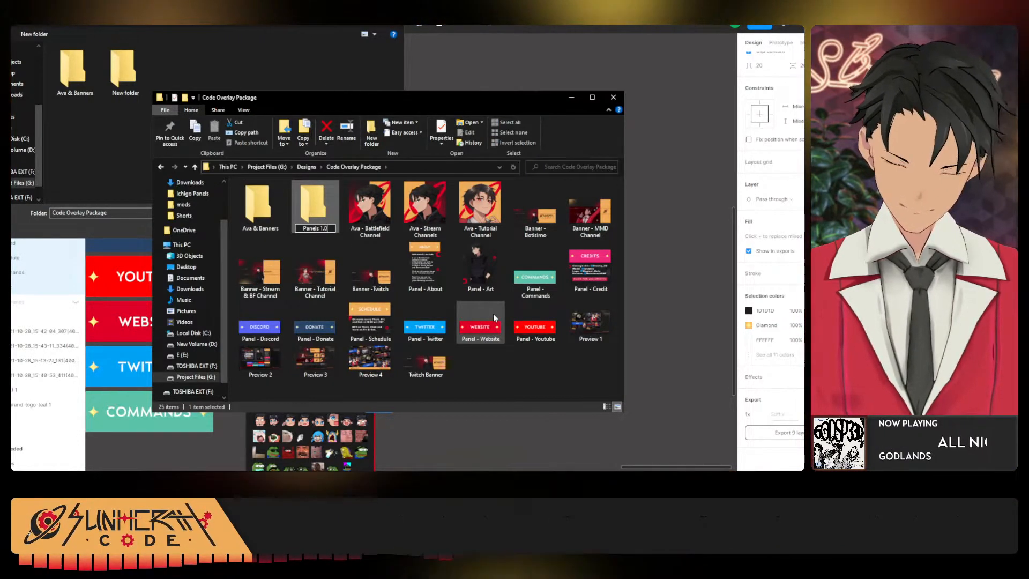
{"action": "left_click", "coordinate": [371, 132]}
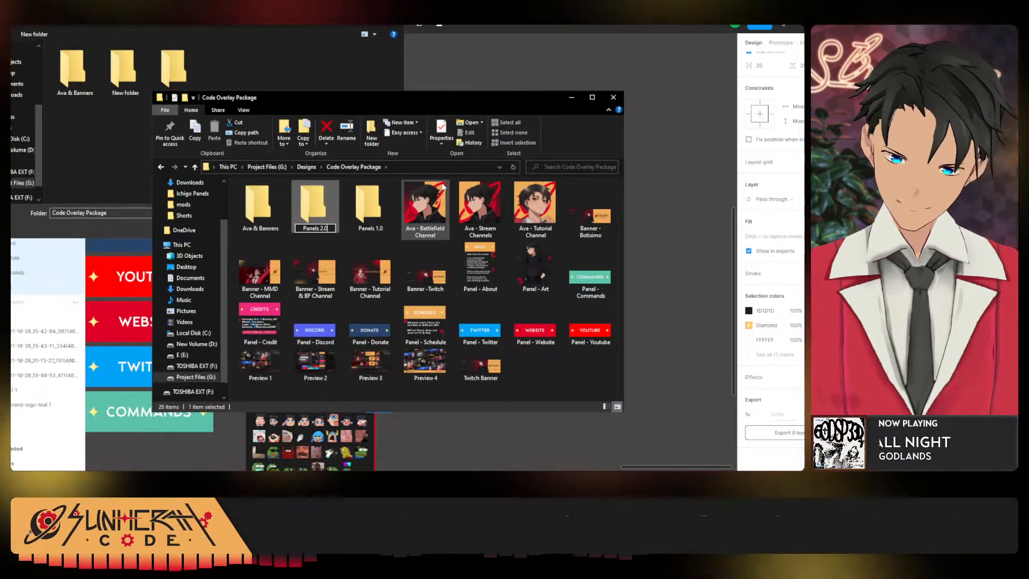
{"action": "key", "text": "Return"}
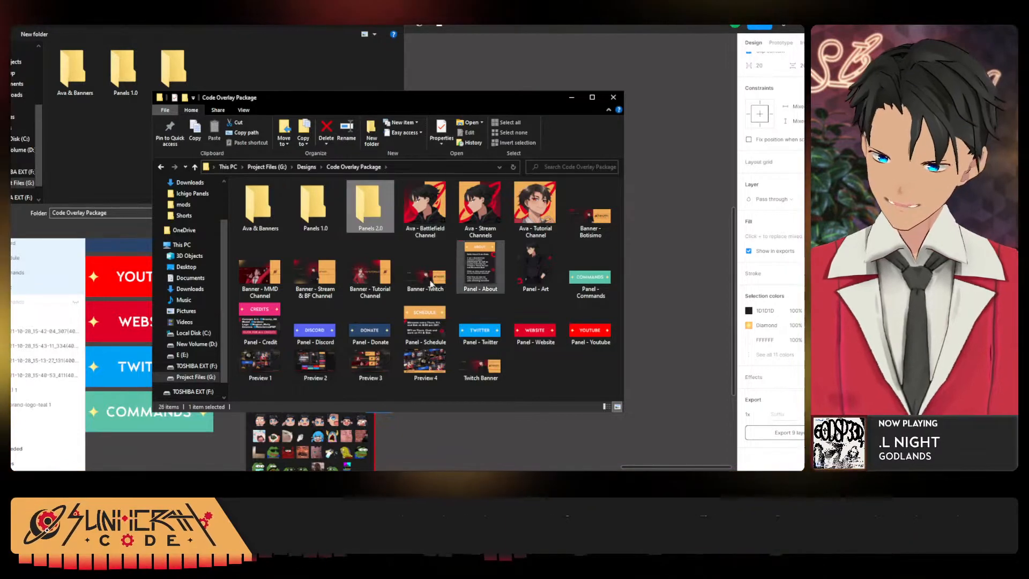
Move the Commands, Credit, Discord, Donate, Schedule, Twitter, Website and Youtube panel images into the Panels 2.0 folder.
{"action": "left_click", "coordinate": [505, 393]}
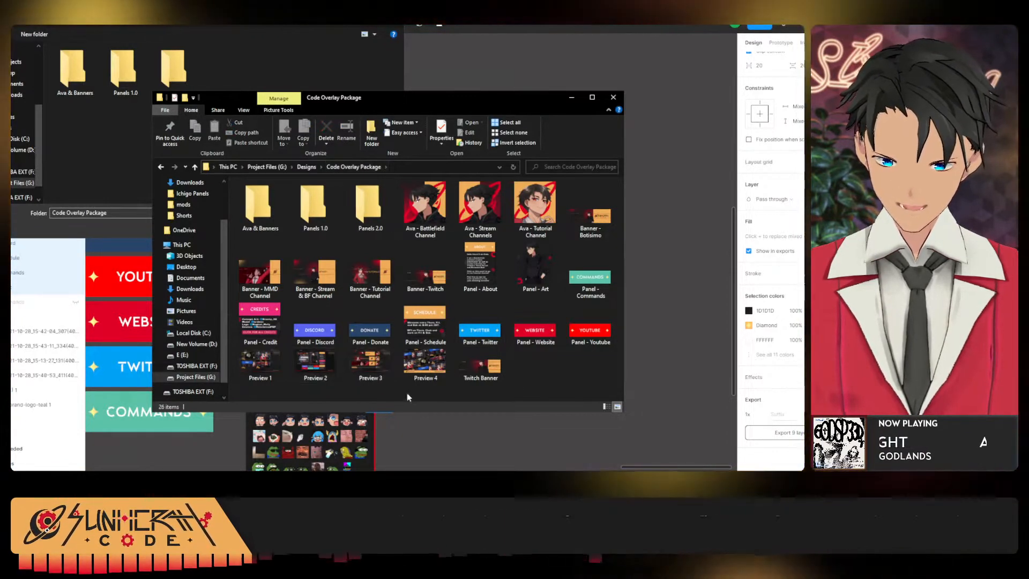
{"action": "left_click", "coordinate": [260, 325]}
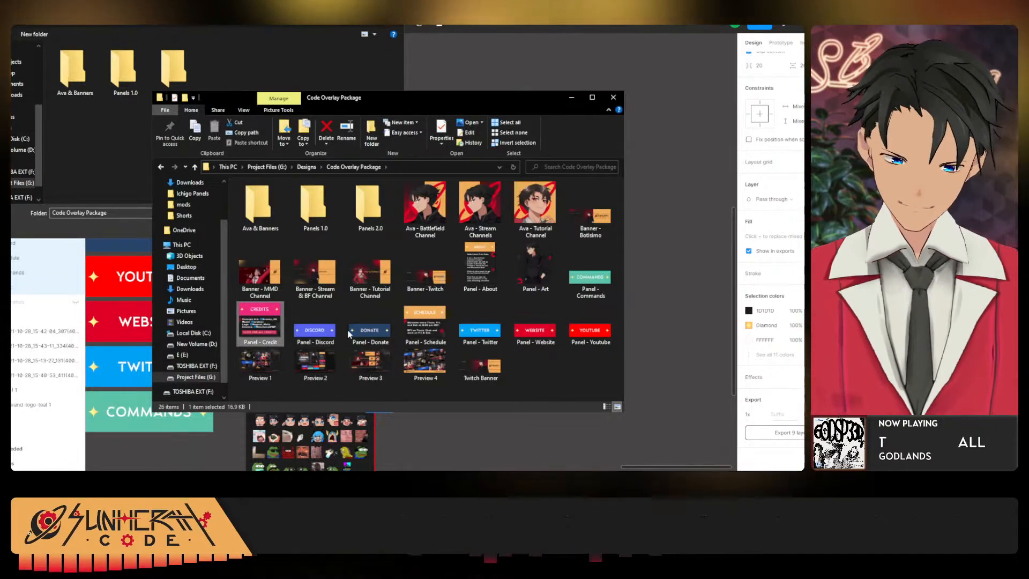
{"action": "left_click", "coordinate": [604, 295]}
{"action": "left_click", "coordinate": [600, 341], "text": "shift"}
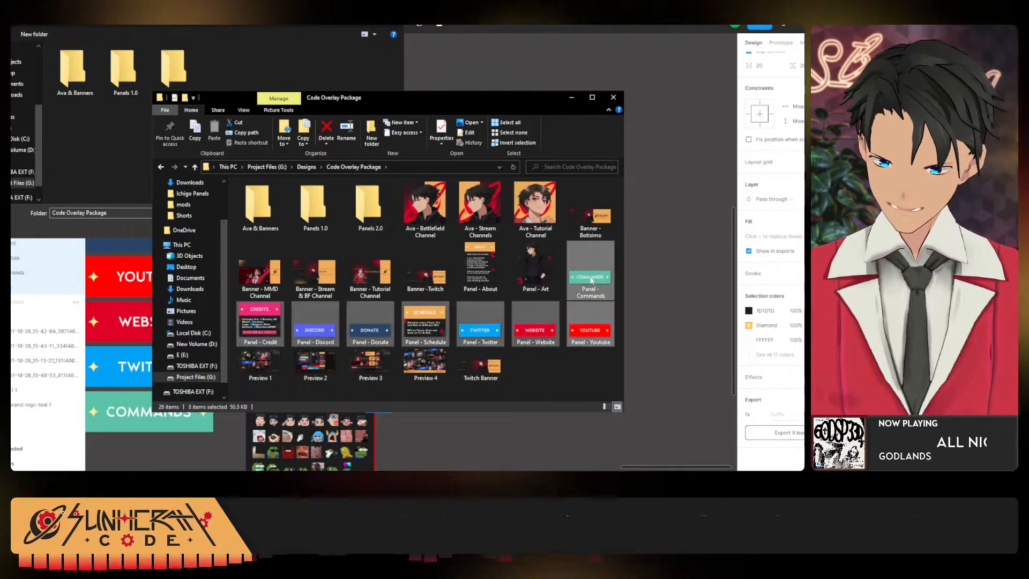
{"action": "left_click_drag", "start_coordinate": [389, 231], "coordinate": [378, 228]}
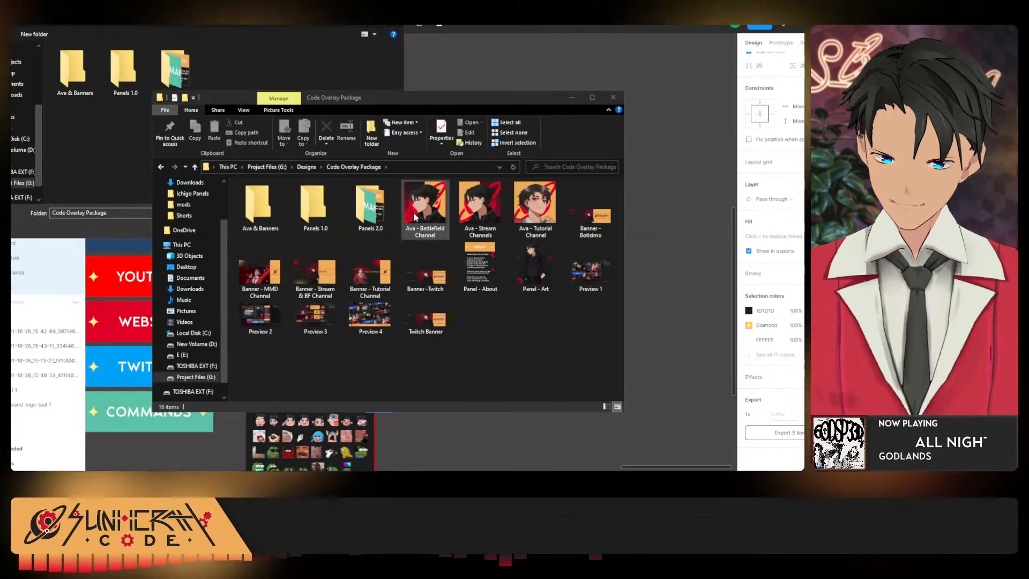
Transfer all the panel images from the Panels 2.0 folder to Panels 1.0 and return to Code Overlay Package.
{"action": "left_click", "coordinate": [454, 316]}
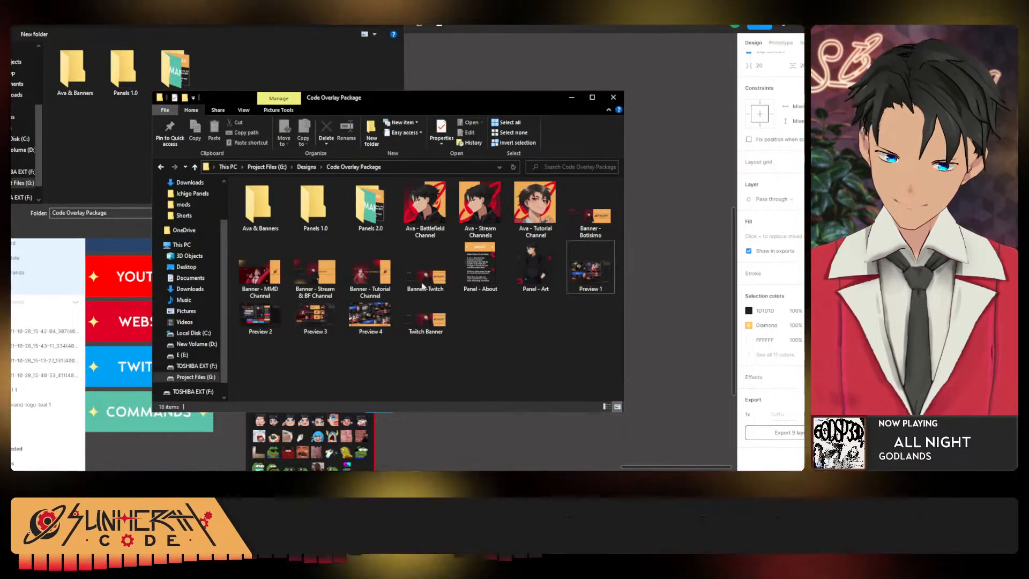
{"action": "double_click", "coordinate": [371, 231]}
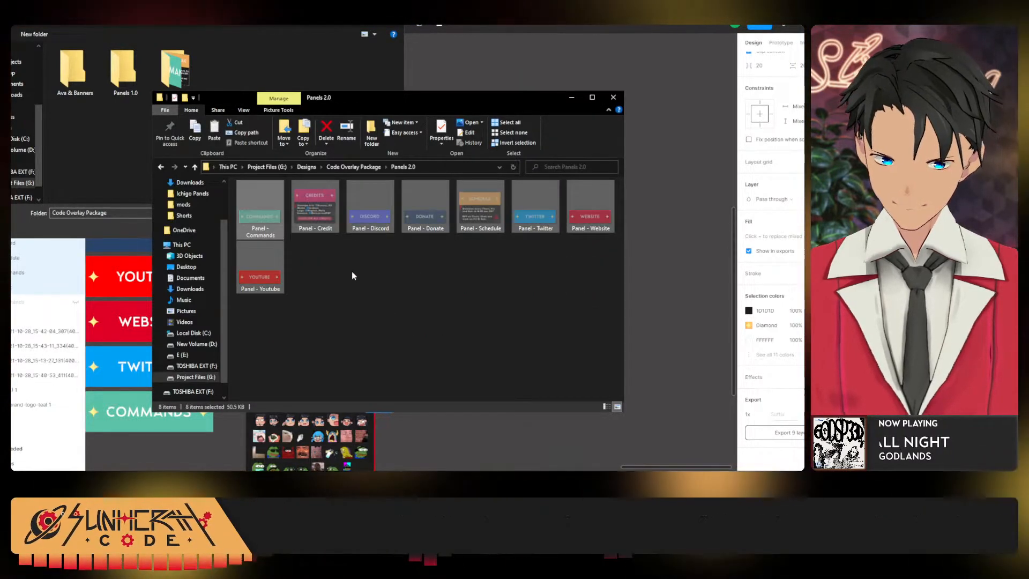
{"action": "key", "text": "alt+Left"}
{"action": "double_click", "coordinate": [309, 222]}
{"action": "key", "text": "alt+Left"}
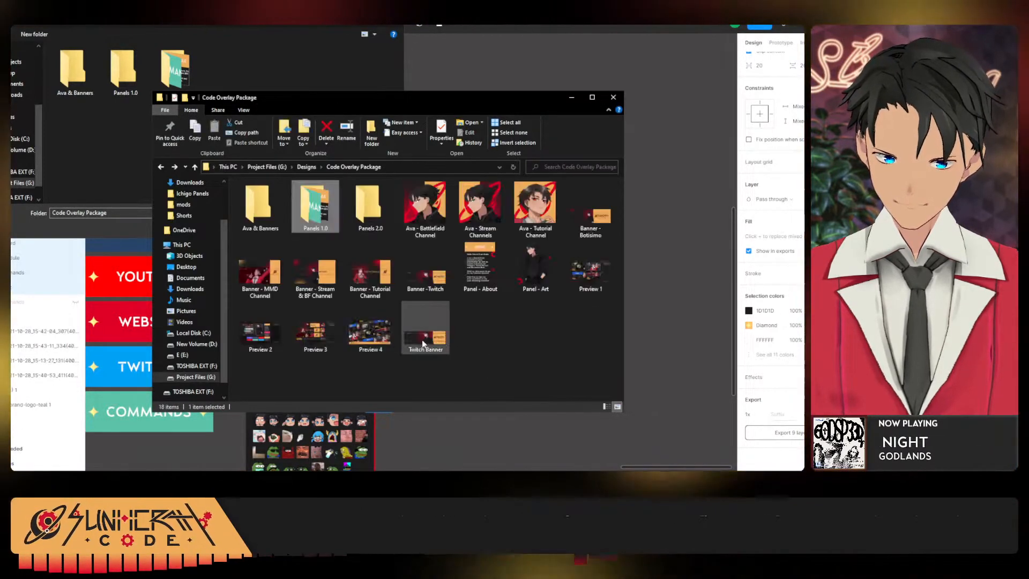
Move the three Ava images and the five images whose names start with "Banner" into the Ava & Banners folder.
{"action": "left_click", "coordinate": [419, 238]}
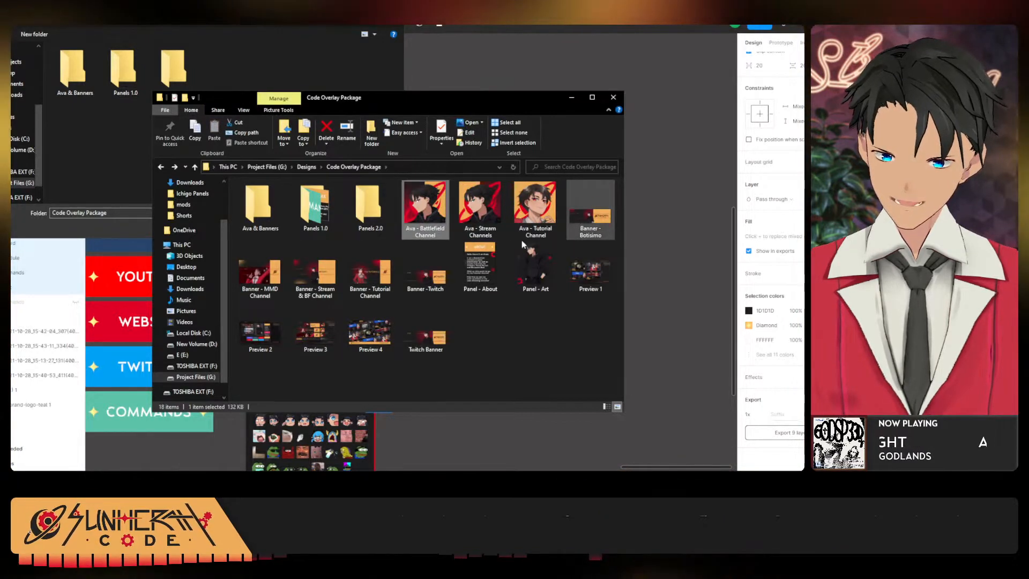
{"action": "left_click", "coordinate": [425, 274], "text": "shift"}
{"action": "left_click_drag", "start_coordinate": [425, 275], "coordinate": [378, 229]}
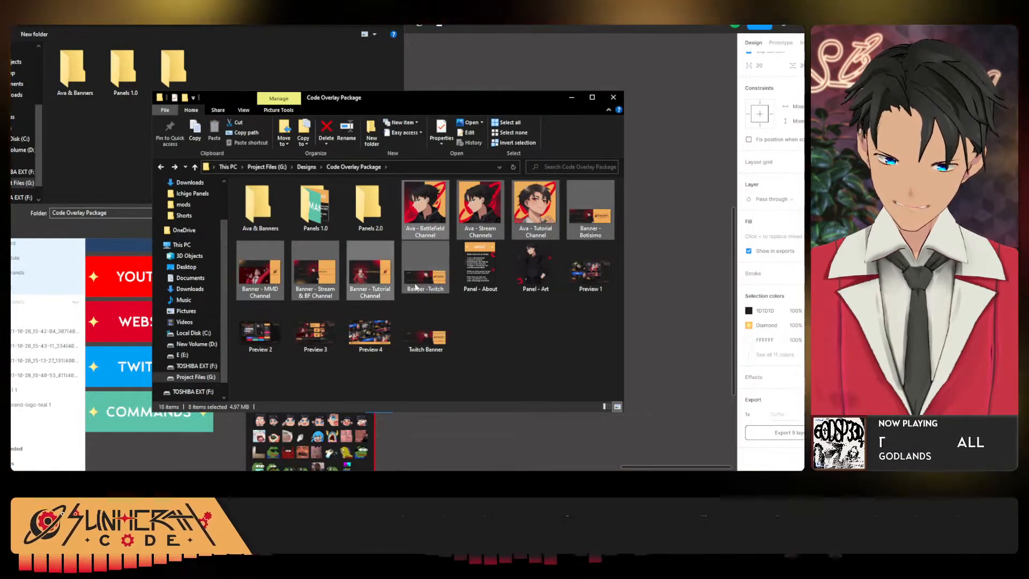
{"action": "left_click_drag", "start_coordinate": [417, 287], "coordinate": [260, 209]}
Move Panel - About and Panel - Art into Panels 1.0, check the Panels 2.0 folder, and close the File Explorer window.
{"action": "left_click", "coordinate": [485, 222], "text": "ctrl"}
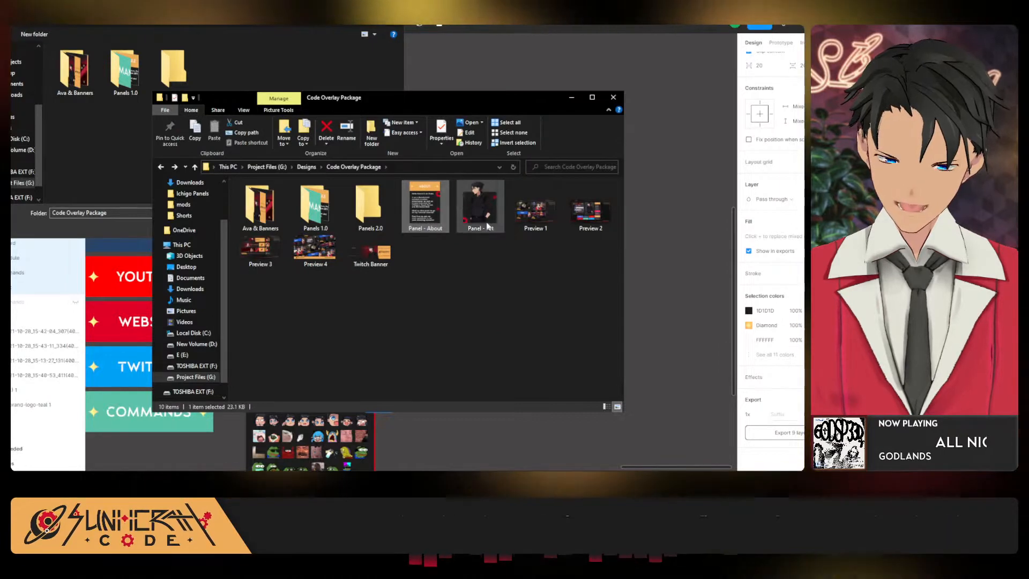
{"action": "left_click_drag", "start_coordinate": [422, 216], "coordinate": [320, 211]}
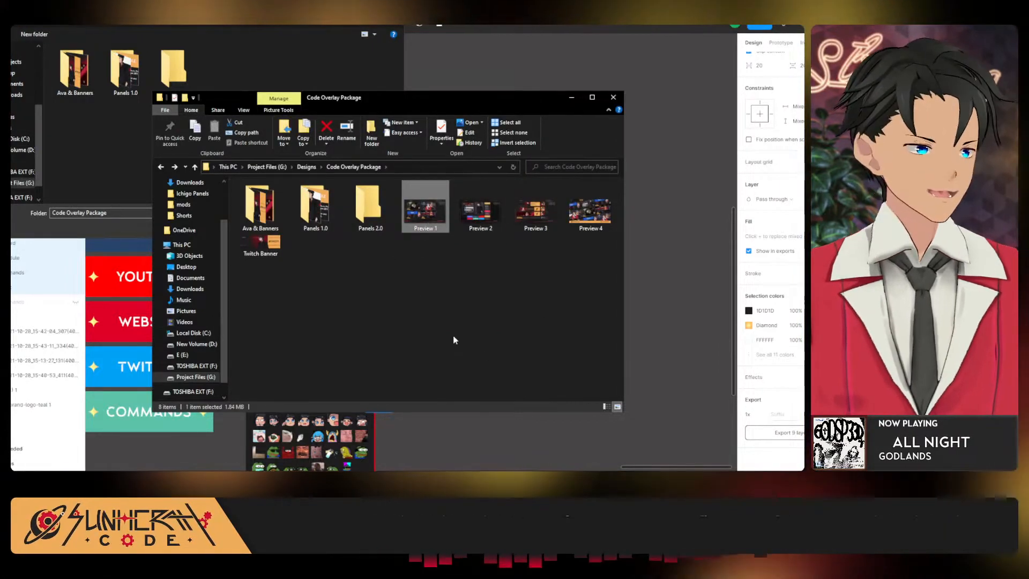
{"action": "left_click", "coordinate": [383, 220]}
{"action": "double_click", "coordinate": [384, 220]}
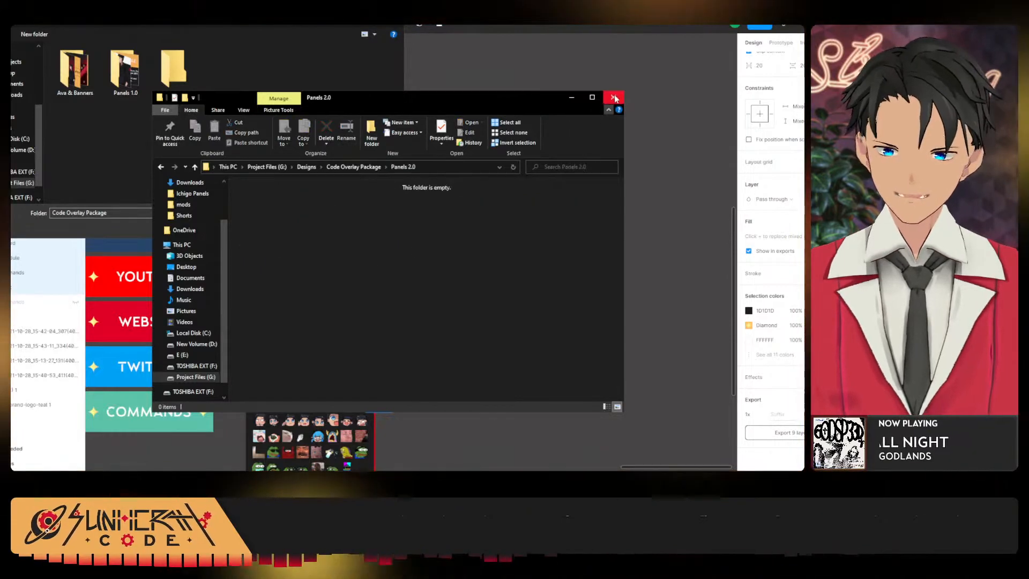
{"action": "left_click", "coordinate": [613, 97]}
{"action": "left_click", "coordinate": [182, 86]}
{"action": "double_click", "coordinate": [193, 89]}
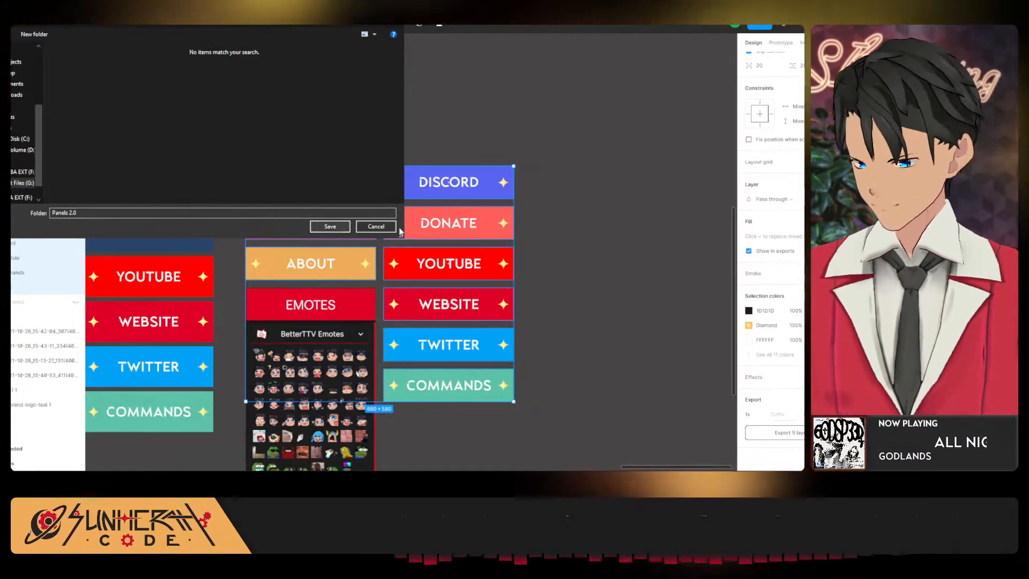
{"action": "left_click", "coordinate": [376, 227]}
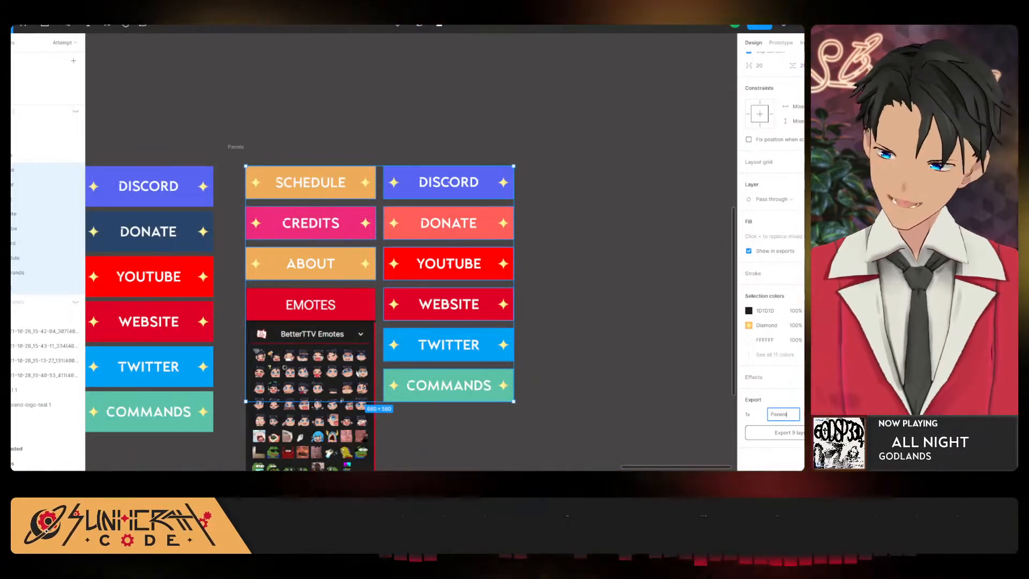
Set the export suffix of the nine selected panel layers to "Panel -".
{"action": "type", "text": "Panels"}
{"action": "key", "text": "BackSpace"}
{"action": "type", "text": "-"}
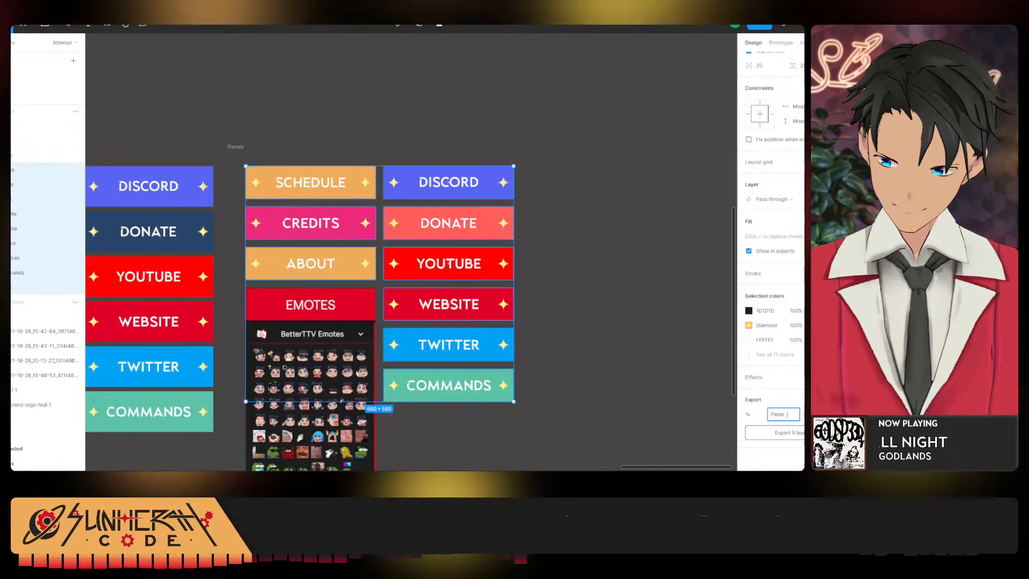
Export the nine layers to Designs > Code Overlay Package > Panels 2.0 on Project Files (G:).
{"action": "left_click", "coordinate": [781, 434]}
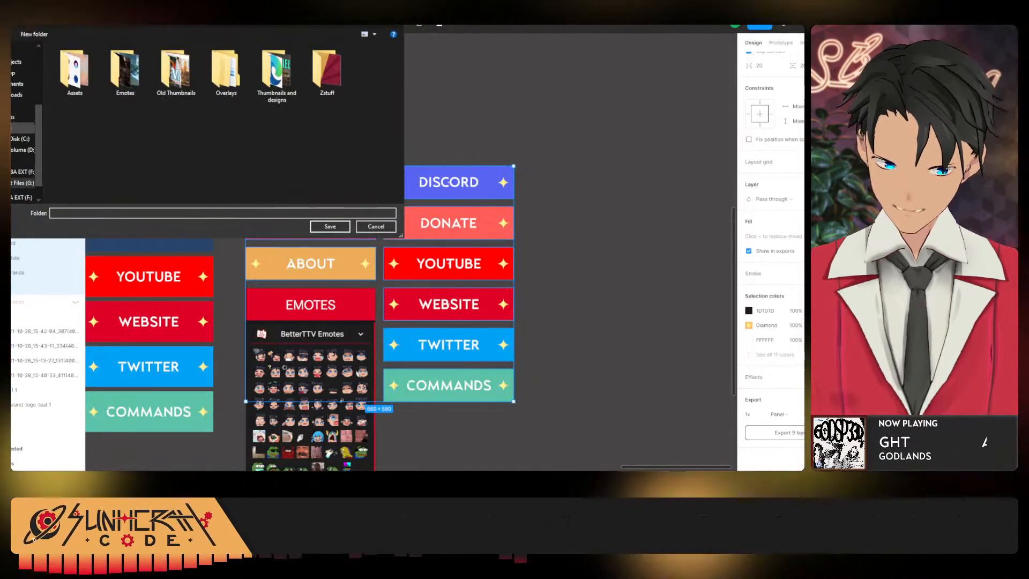
{"action": "left_click", "coordinate": [23, 183]}
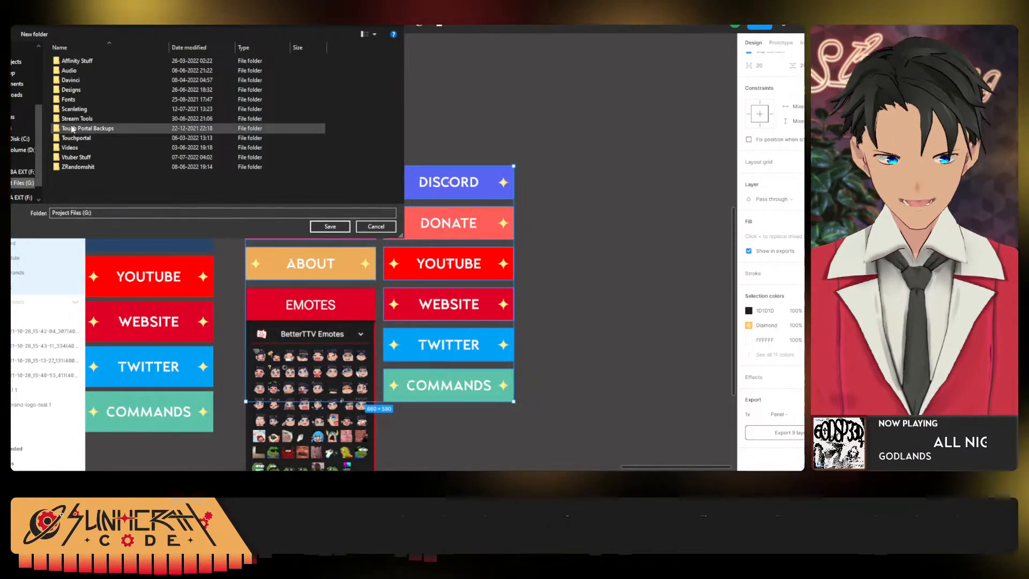
{"action": "double_click", "coordinate": [79, 92]}
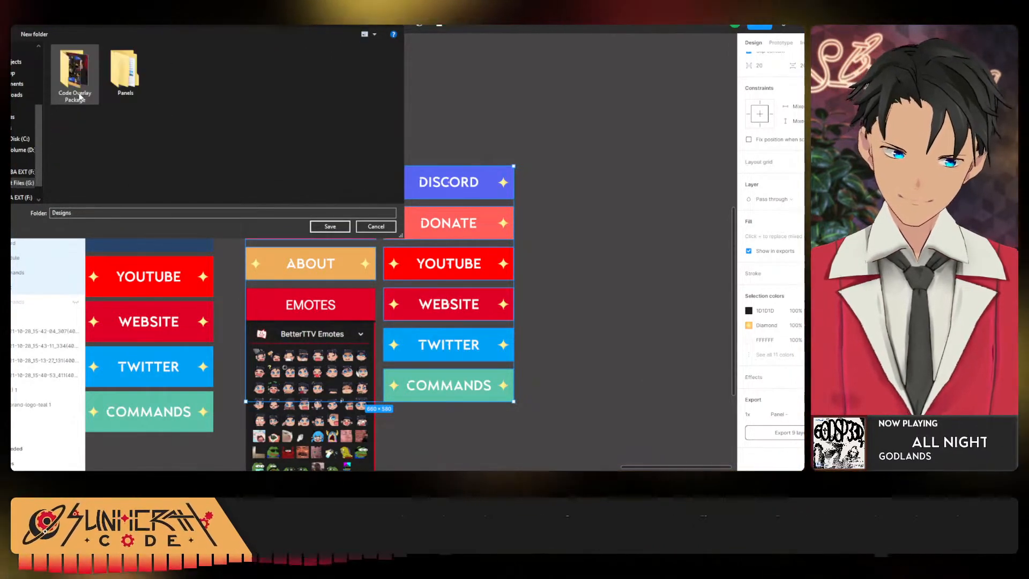
{"action": "double_click", "coordinate": [79, 94]}
{"action": "double_click", "coordinate": [171, 86]}
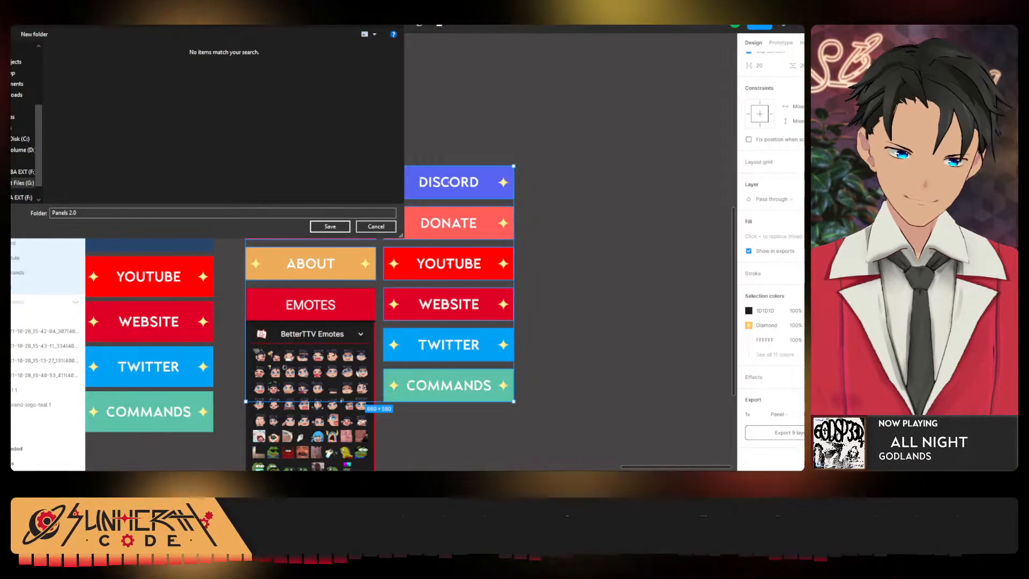
{"action": "left_click", "coordinate": [330, 226]}
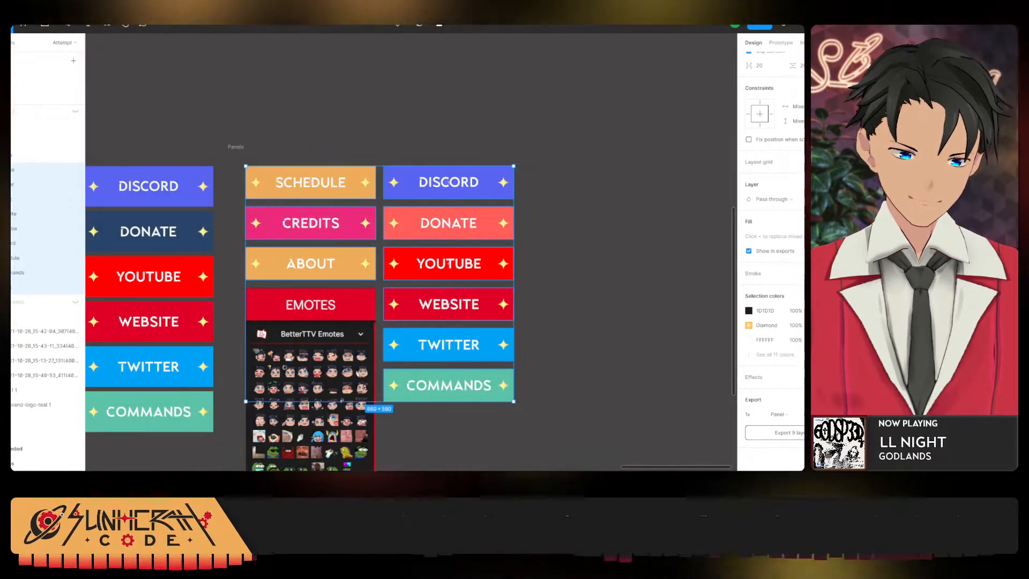
Switch to a new File Explorer window and open Designs > Code Overlay Package > Panels 2.0 on Project Files (G:).
{"action": "key", "text": "super+e"}
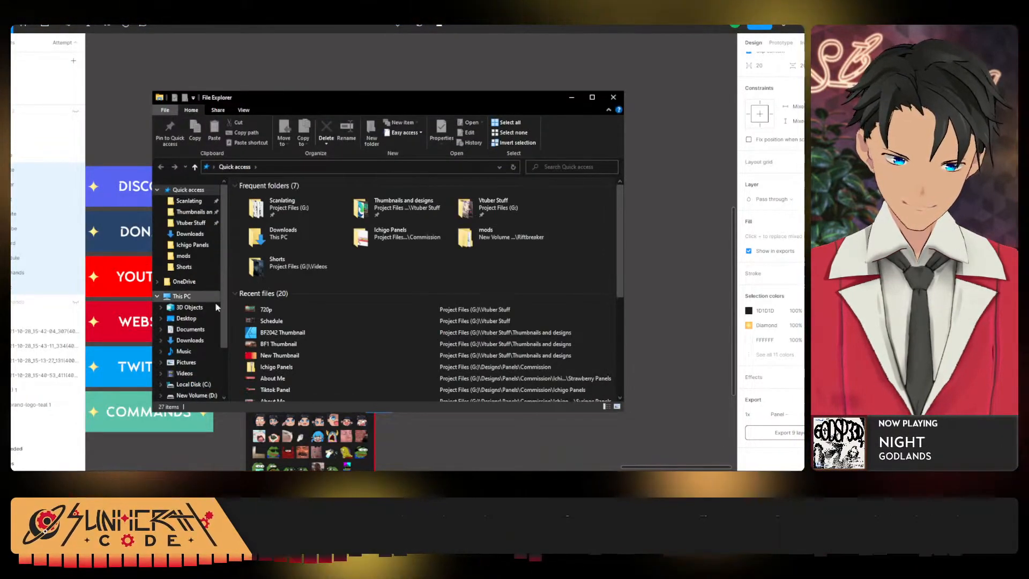
{"action": "scroll", "coordinate": [217, 307], "scroll_direction": "down", "scroll_amount": 2}
{"action": "left_click", "coordinate": [196, 398]}
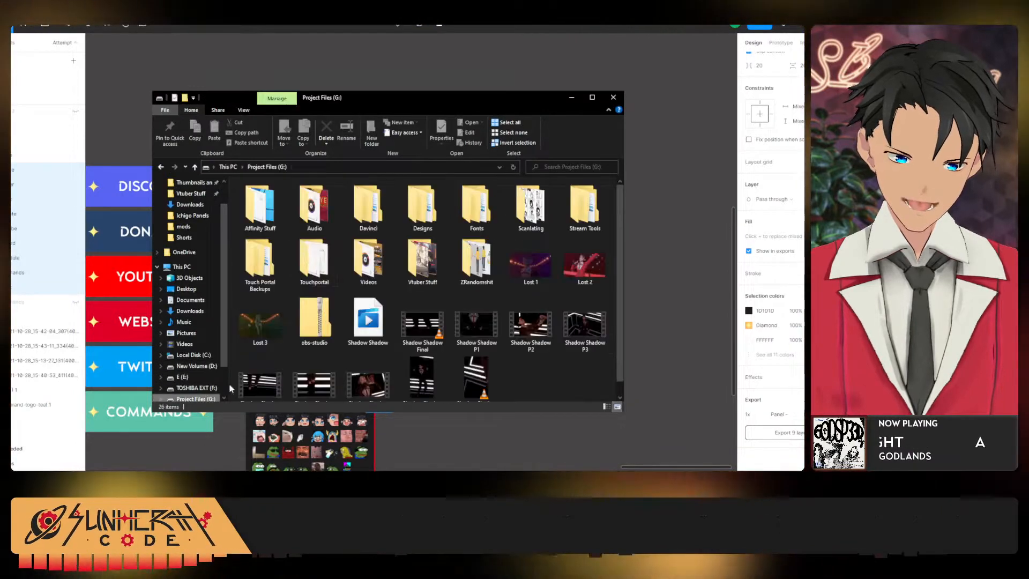
{"action": "double_click", "coordinate": [414, 210]}
{"action": "double_click", "coordinate": [260, 206]}
{"action": "key", "text": "alt+Left"}
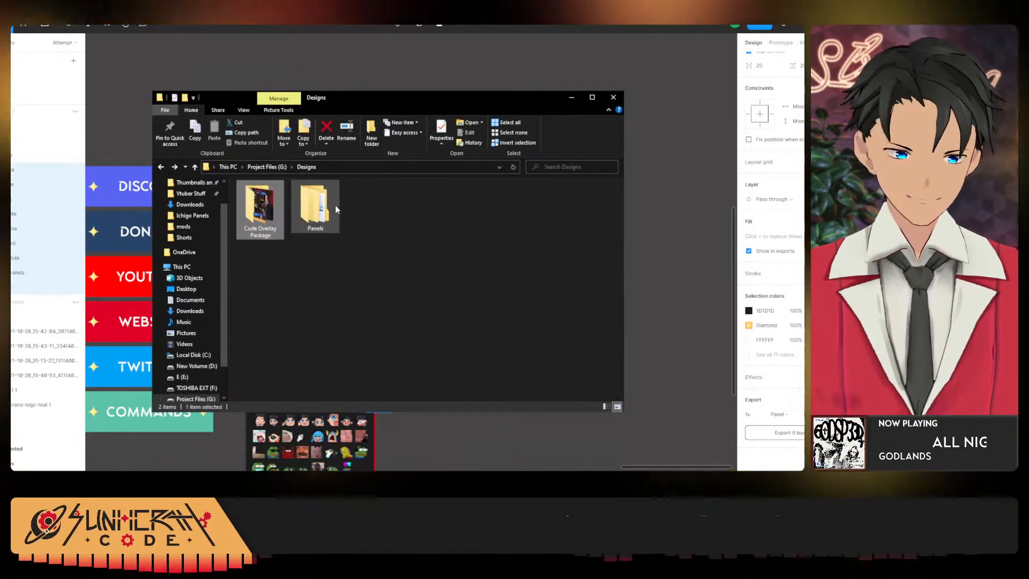
{"action": "key", "text": "alt+Right"}
{"action": "double_click", "coordinate": [370, 209]}
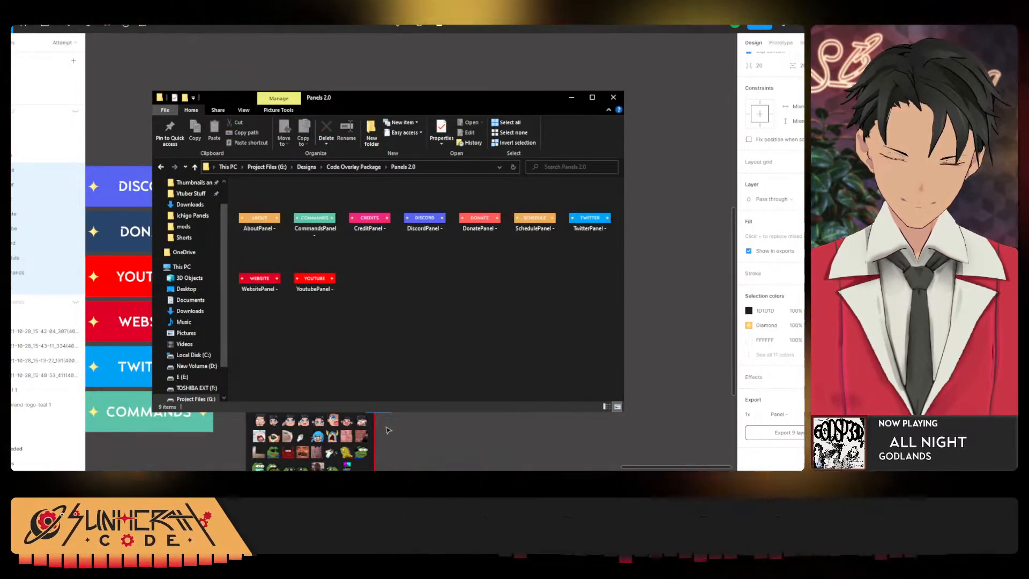
Check the additional export options for the selected layers in Figma and switch back to the Panels 2.0 folder.
{"action": "left_click", "coordinate": [259, 206]}
{"action": "right_click", "coordinate": [255, 199]}
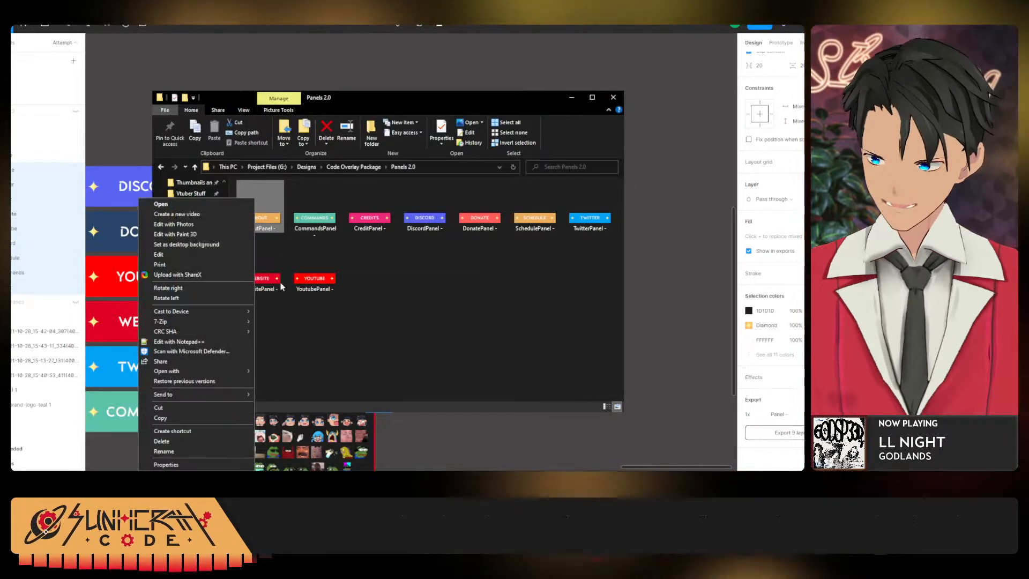
{"action": "left_click", "coordinate": [503, 321]}
{"action": "key", "text": "alt+Tab"}
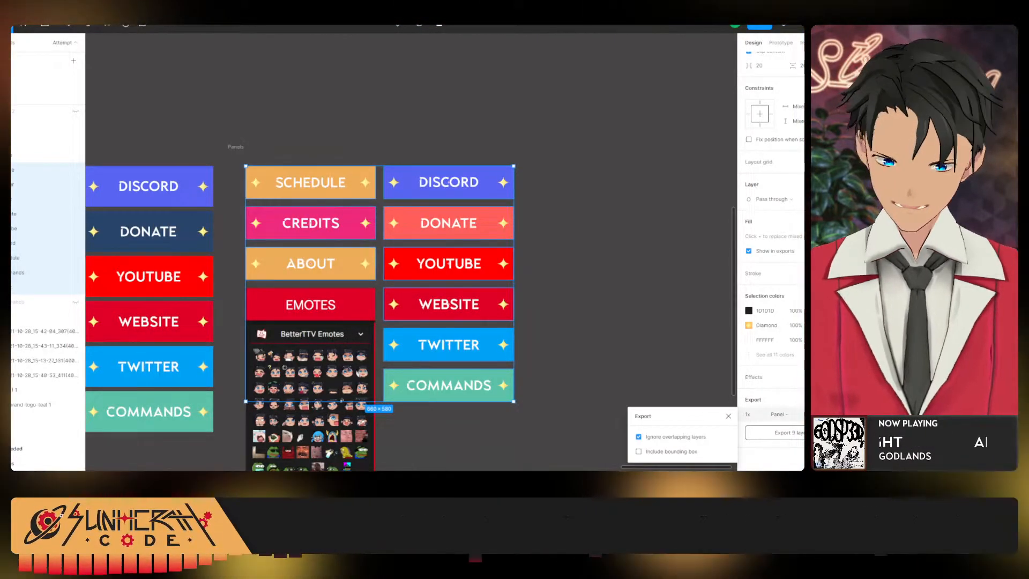
{"action": "key", "text": "alt+Tab"}
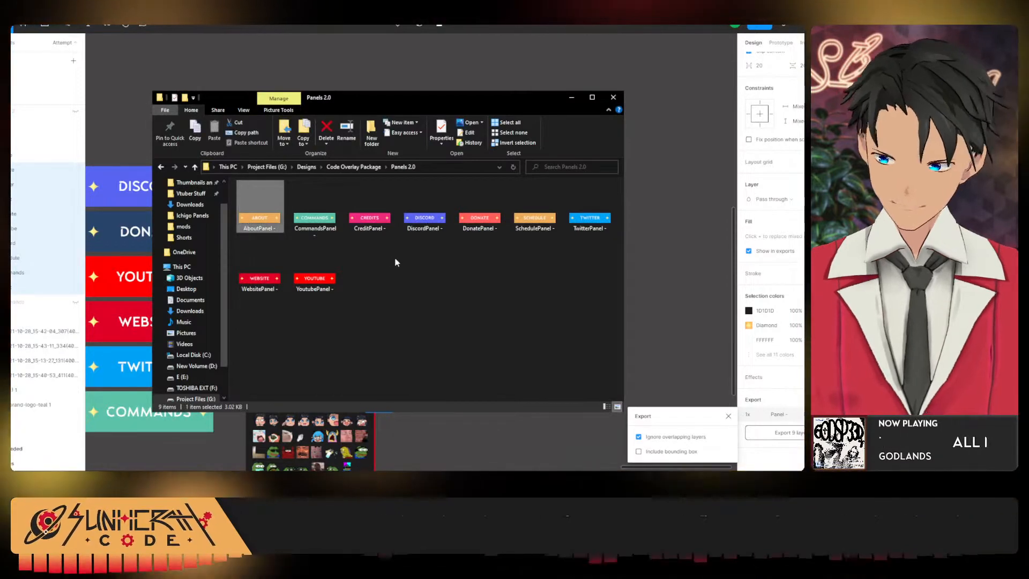
{"action": "right_click", "coordinate": [278, 214]}
{"action": "key", "text": "m"}
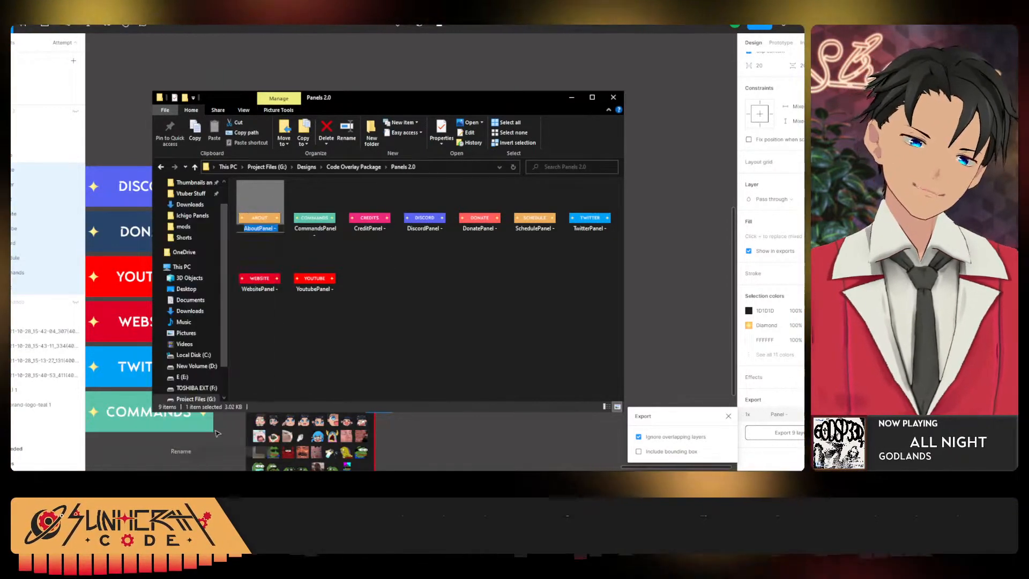
{"action": "left_click", "coordinate": [258, 227]}
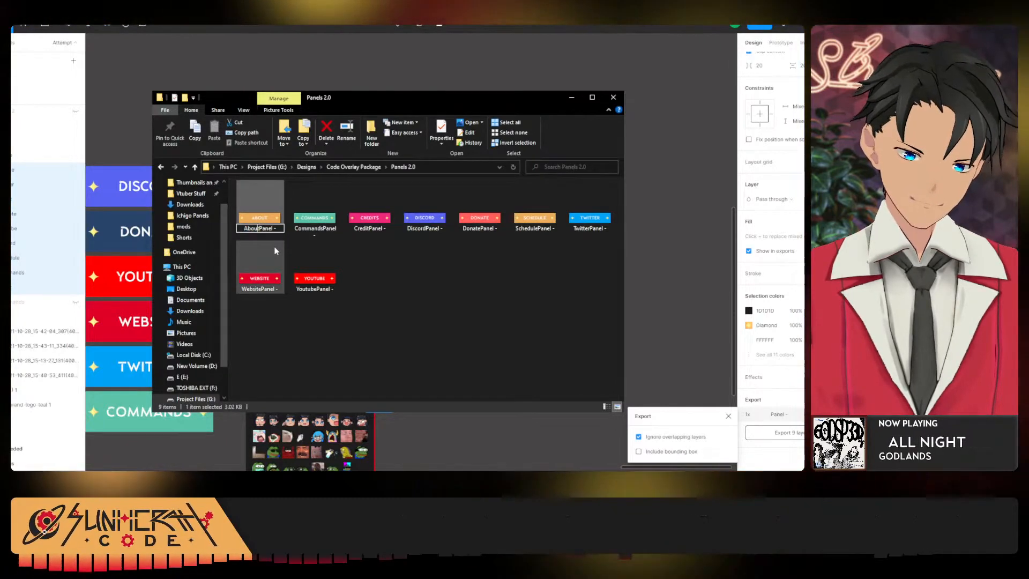
{"action": "key", "text": "BackSpace"}
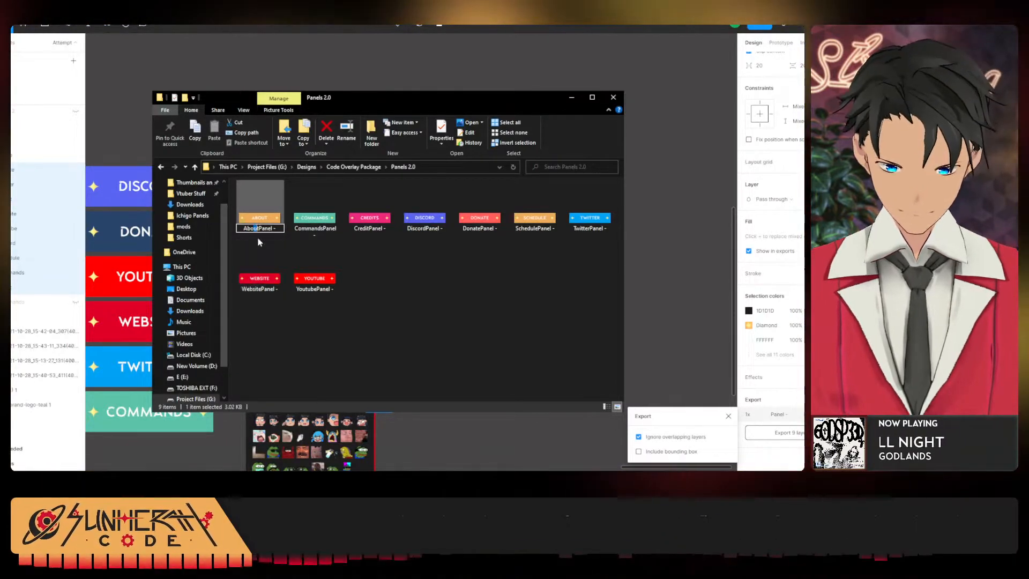
{"action": "type", "text": "u"}
{"action": "key", "text": "Return"}
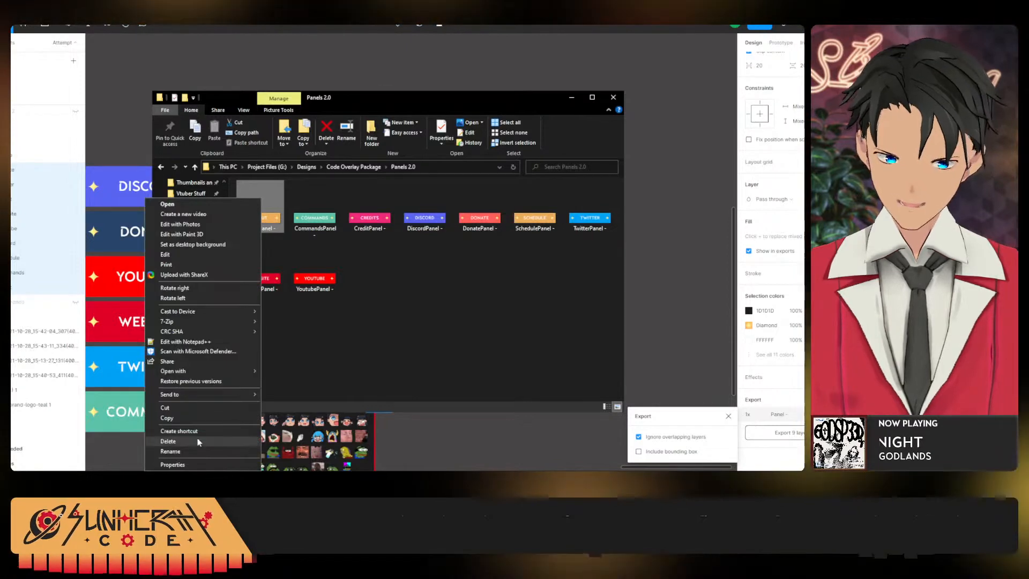
Rename the AboutPanel image file in Panels 2.0 as "Panel - About".
{"action": "left_click", "coordinate": [197, 452]}
{"action": "left_click", "coordinate": [259, 228]}
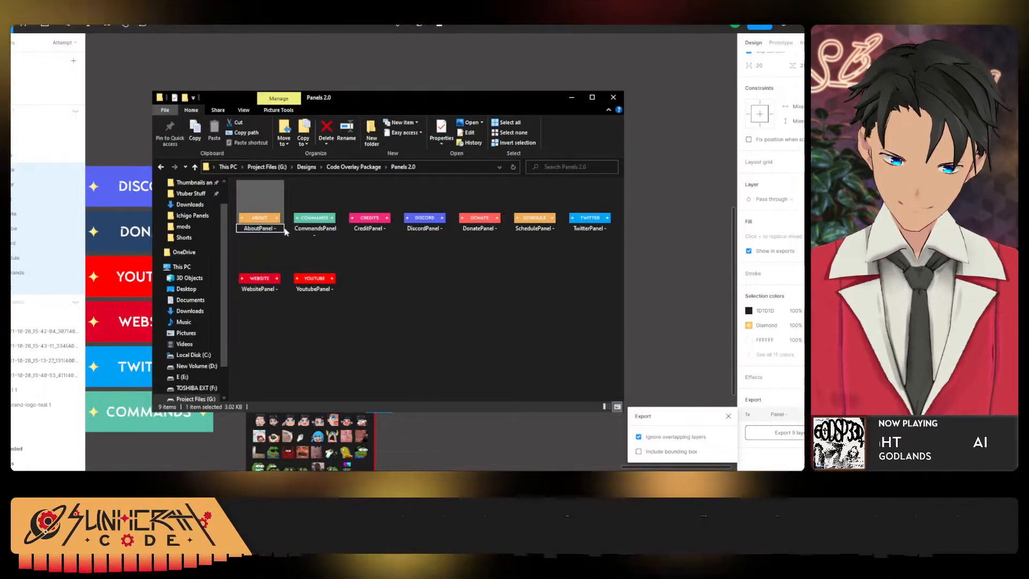
{"action": "right_click", "coordinate": [262, 232]}
{"action": "left_click", "coordinate": [196, 451]}
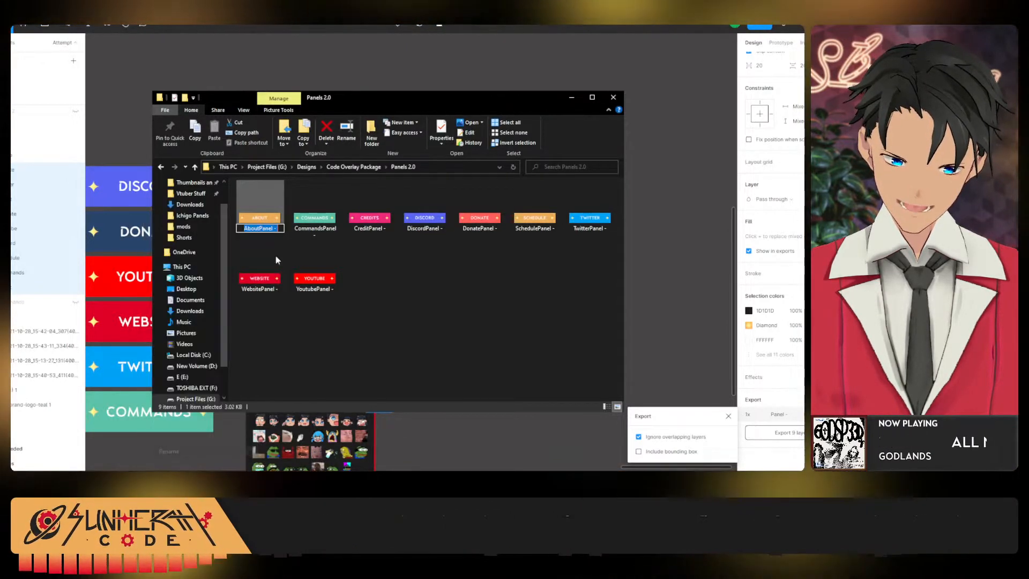
{"action": "left_click", "coordinate": [260, 228]}
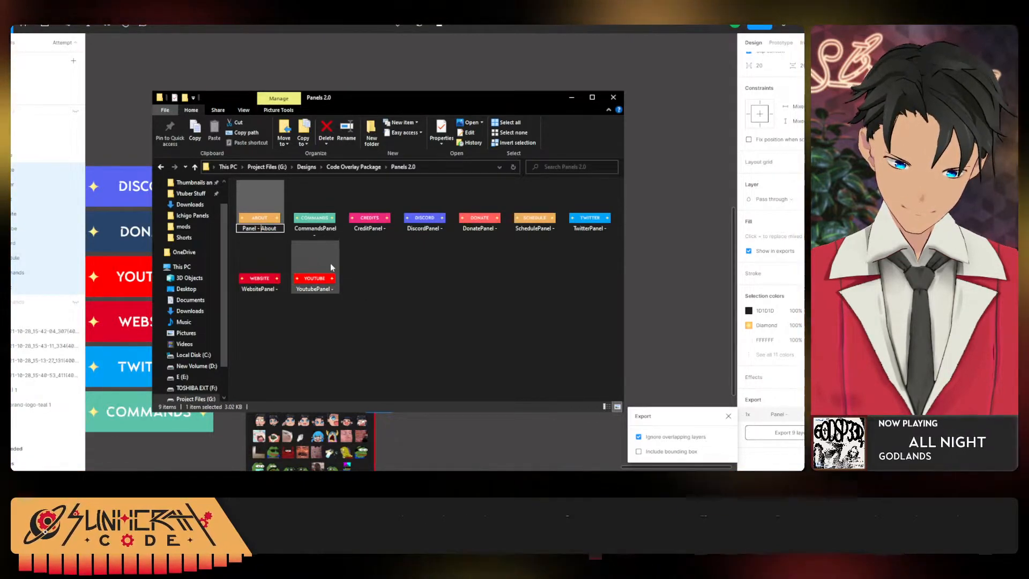
{"action": "left_click", "coordinate": [316, 210]}
Rename the CreditPanel image file in Panels 2.0 as "Panel - Credits".
{"action": "right_click", "coordinate": [318, 197]}
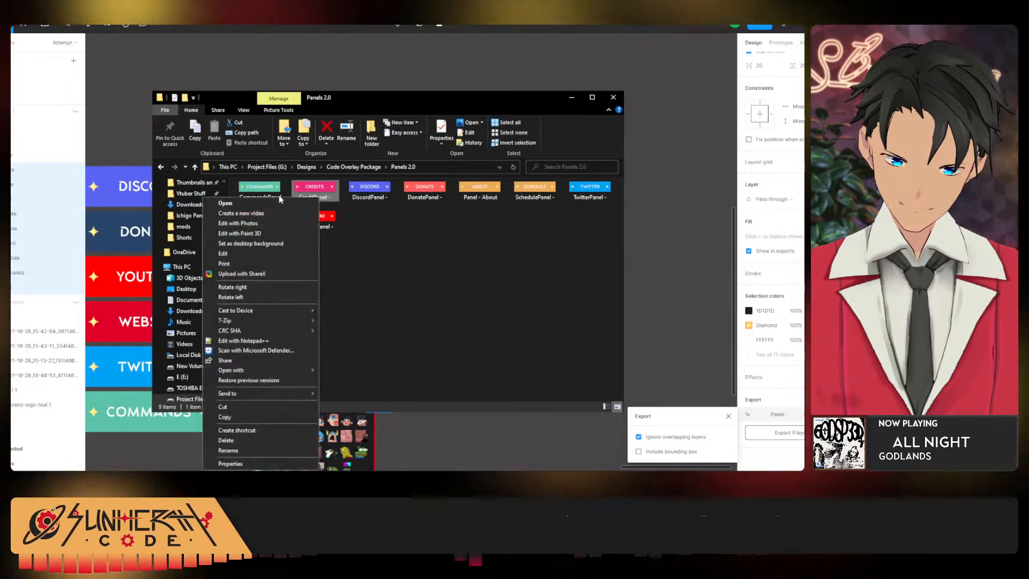
{"action": "left_click", "coordinate": [238, 465]}
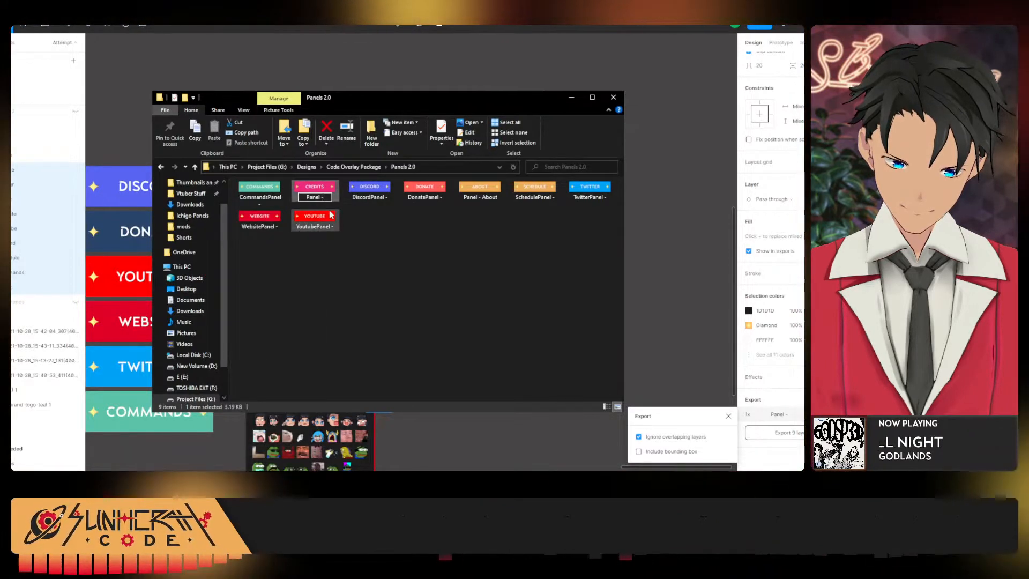
{"action": "type", "text": "Credits"}
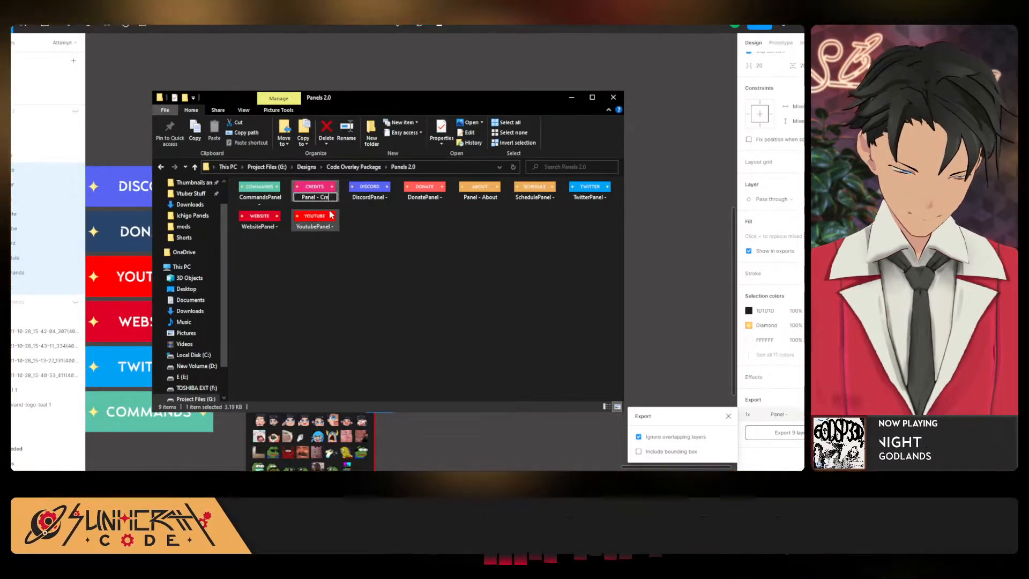
{"action": "key", "text": "Return"}
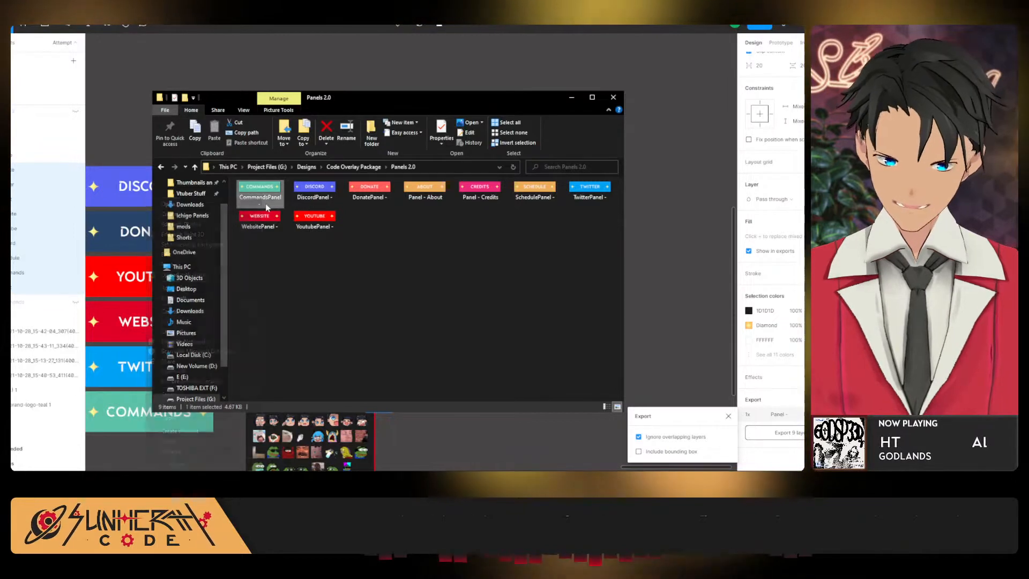
Rename the CommandsPanel image file in Panels 2.0 as "Panel - Commands".
{"action": "right_click", "coordinate": [266, 204]}
{"action": "left_click", "coordinate": [195, 452]}
{"action": "type", "text": "Panel -"}
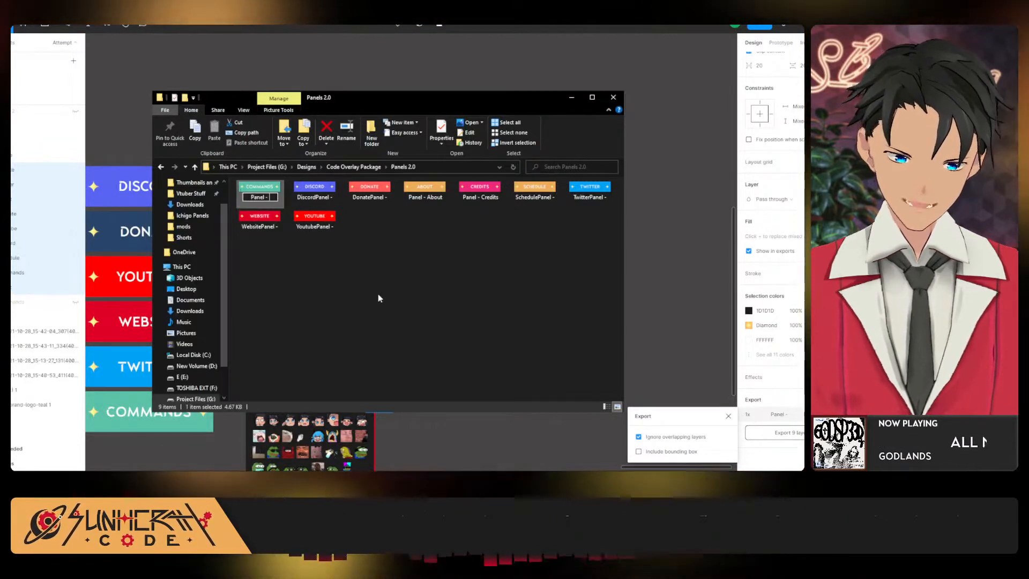
{"action": "type", "text": "Commands"}
{"action": "key", "text": "Return"}
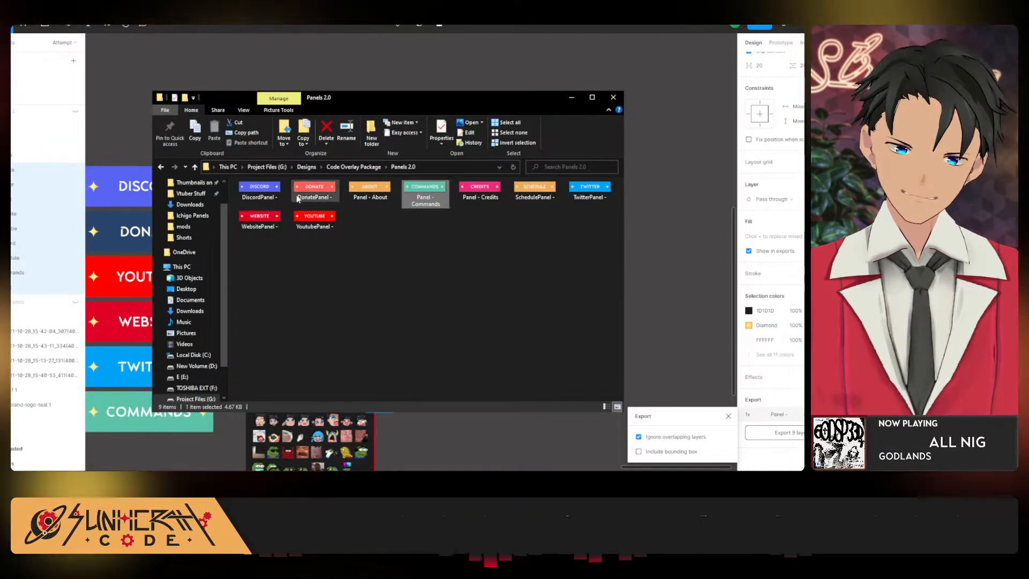
Rename the DiscordPanel image file in Panels 2.0 as "Panel - Discord".
{"action": "right_click", "coordinate": [263, 194]}
{"action": "key", "text": "Escape"}
{"action": "right_click", "coordinate": [264, 195]}
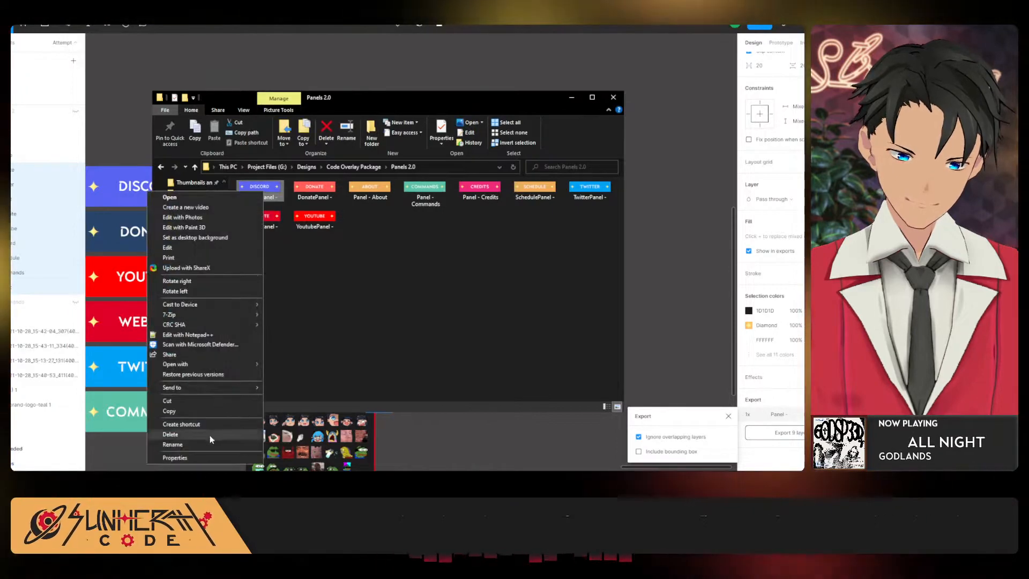
{"action": "left_click", "coordinate": [210, 435]}
{"action": "type", "text": "Panel -"}
{"action": "type", "text": "Discord"}
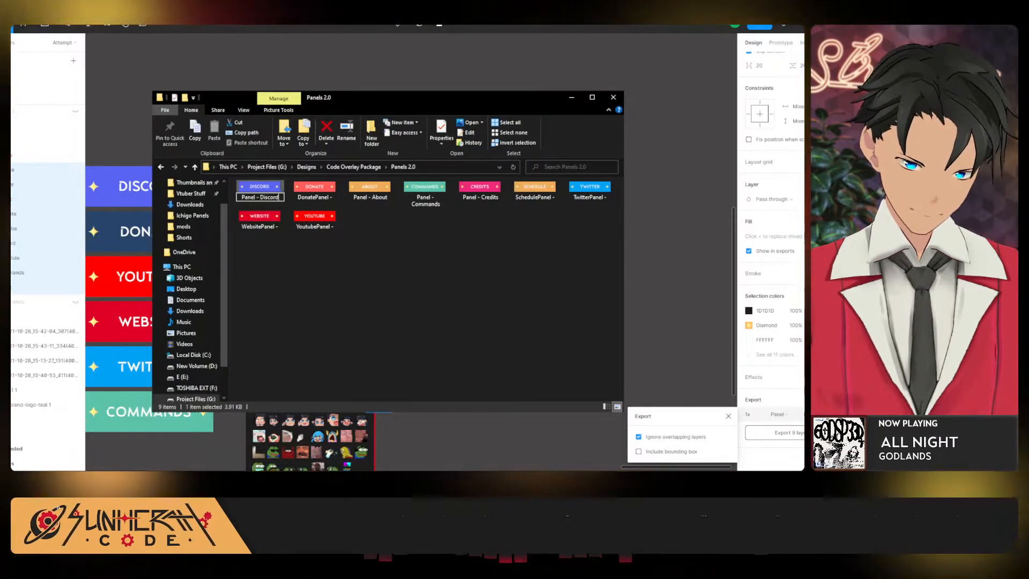
{"action": "key", "text": "Return"}
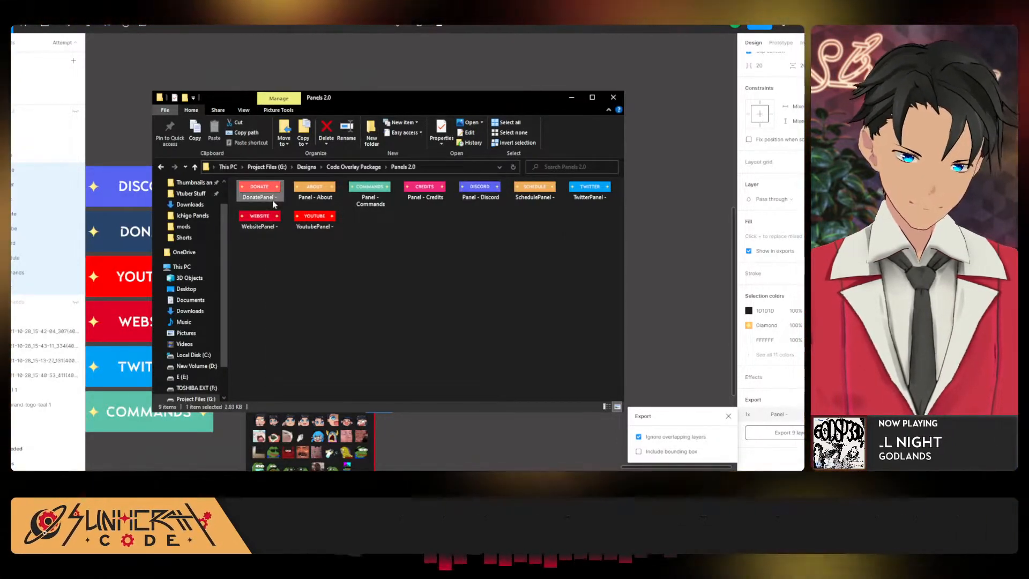
Rename the DonatePanel image file in Panels 2.0 as "Panel - Donate".
{"action": "right_click", "coordinate": [271, 198]}
{"action": "left_click", "coordinate": [210, 436]}
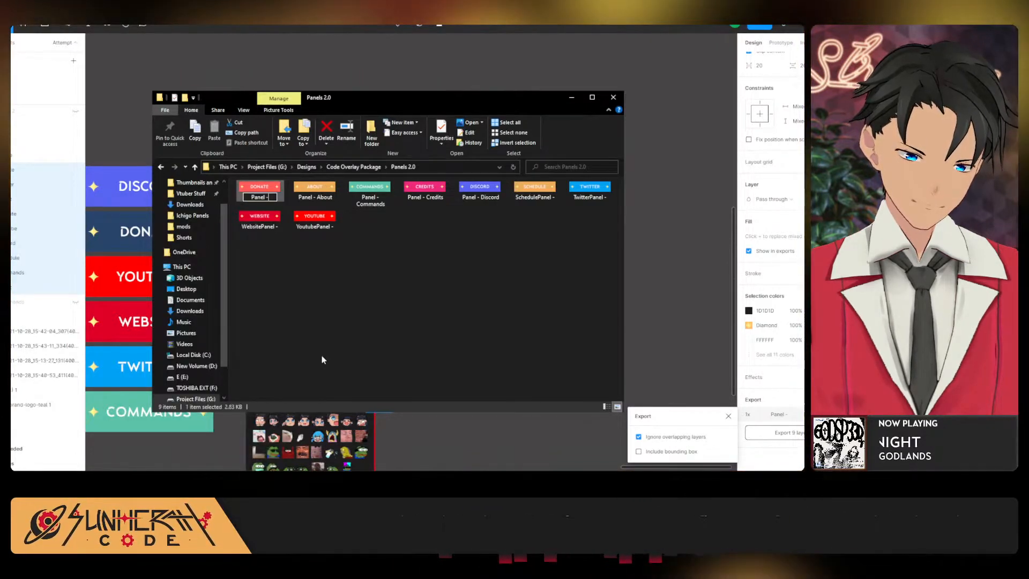
{"action": "key", "text": "Return"}
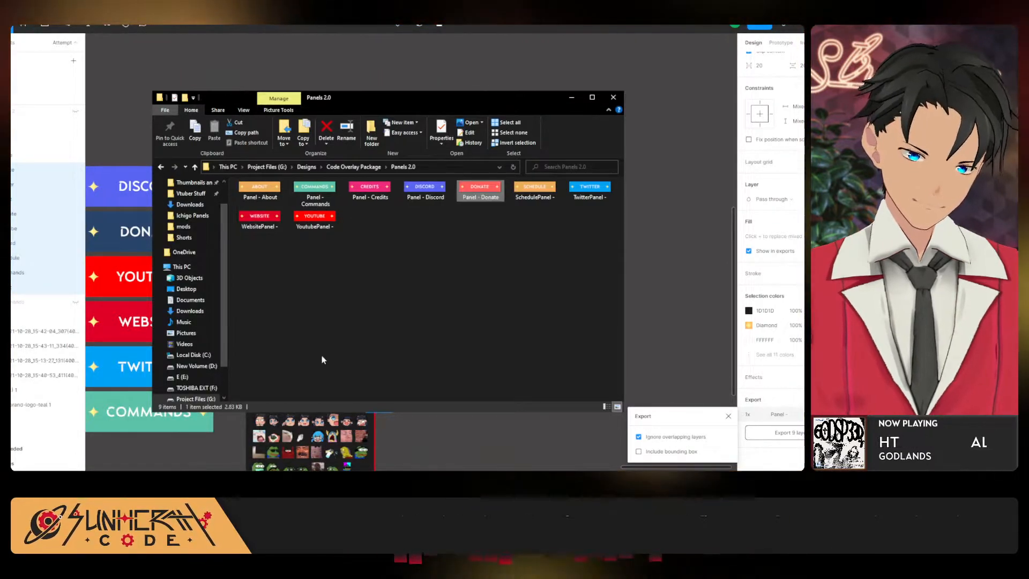
Rename the TwitterPanel image file in Panels 2.0 as "Panel - Twitter".
{"action": "right_click", "coordinate": [319, 199]}
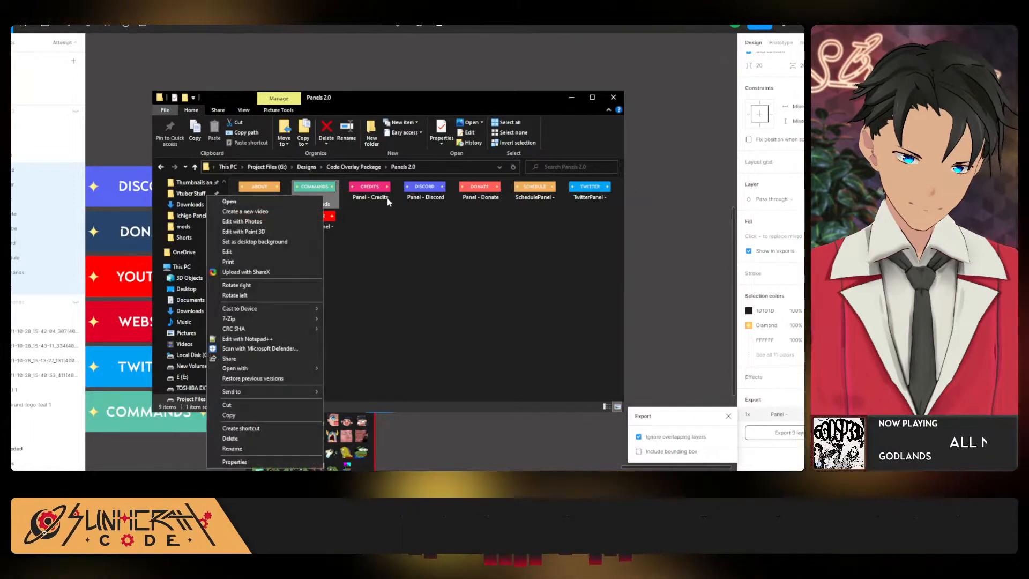
{"action": "left_click", "coordinate": [589, 197]}
{"action": "right_click", "coordinate": [592, 198]}
{"action": "left_click", "coordinate": [500, 448]}
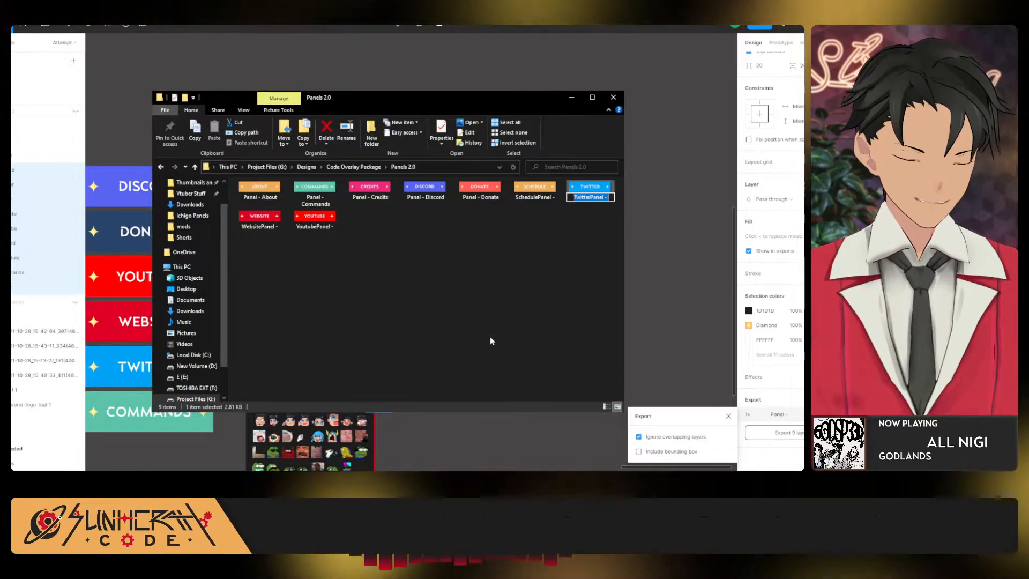
{"action": "type", "text": "Panel - T"}
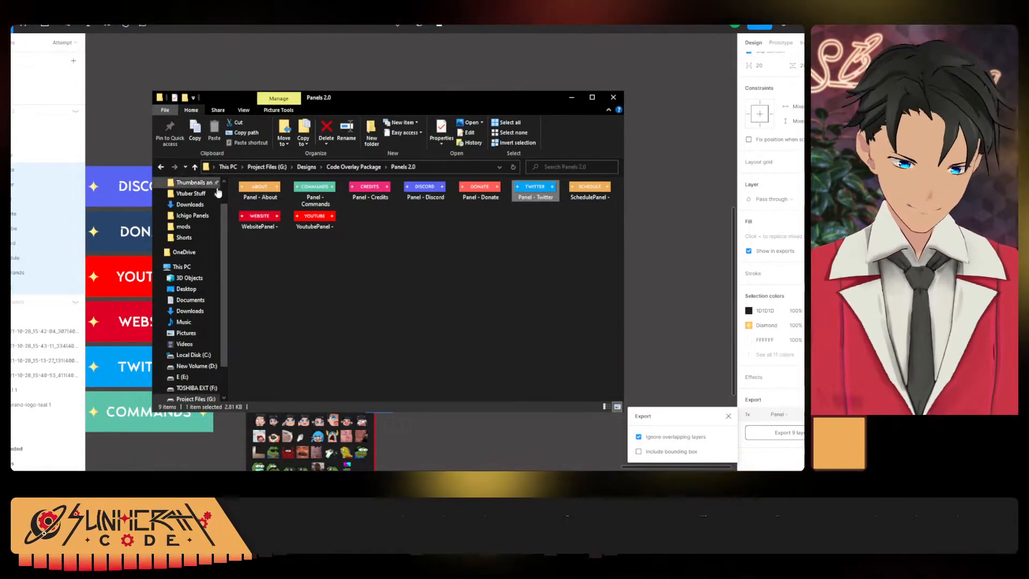
Rename the WebsitePanel image file in Panels 2.0 as "Panel - Website".
{"action": "left_click", "coordinate": [263, 228]}
{"action": "right_click", "coordinate": [262, 228]}
{"action": "left_click", "coordinate": [236, 441]}
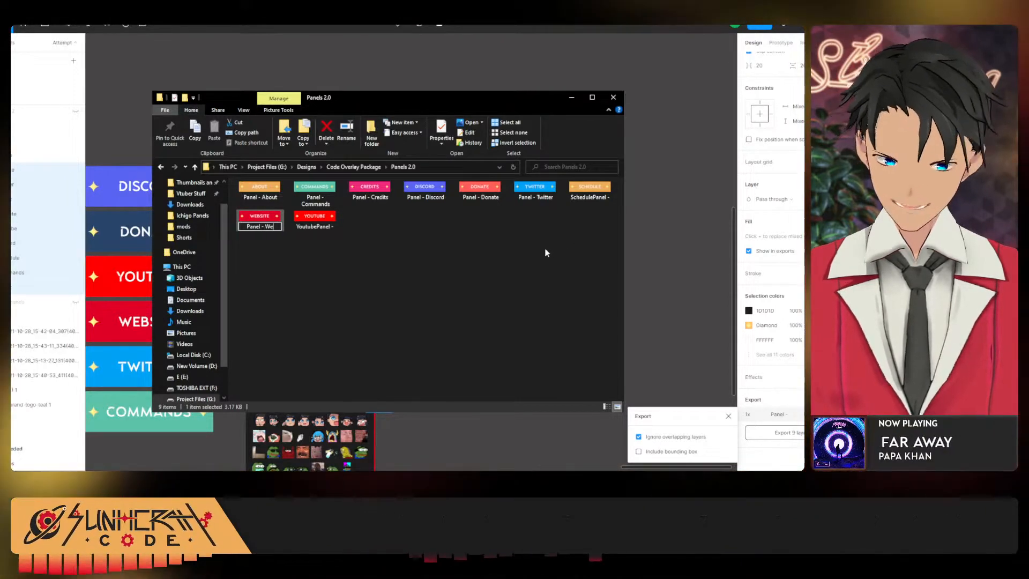
{"action": "type", "text": "Panel - Website"}
{"action": "key", "text": "Return"}
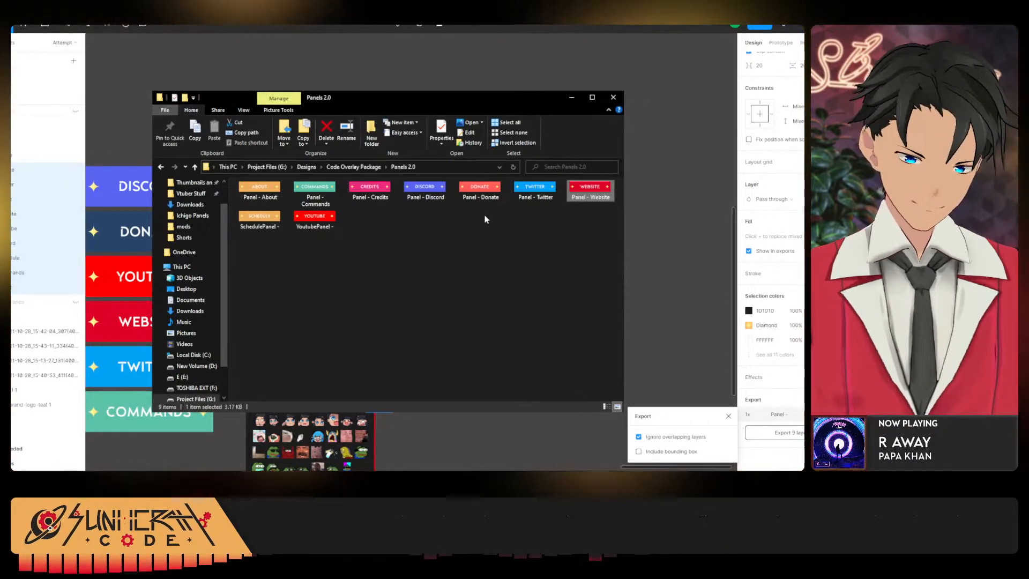
Rename the YoutubePanel image file in Panels 2.0 as "Panel - Youtube".
{"action": "left_click", "coordinate": [301, 219]}
{"action": "right_click", "coordinate": [302, 220]}
{"action": "left_click", "coordinate": [247, 451]}
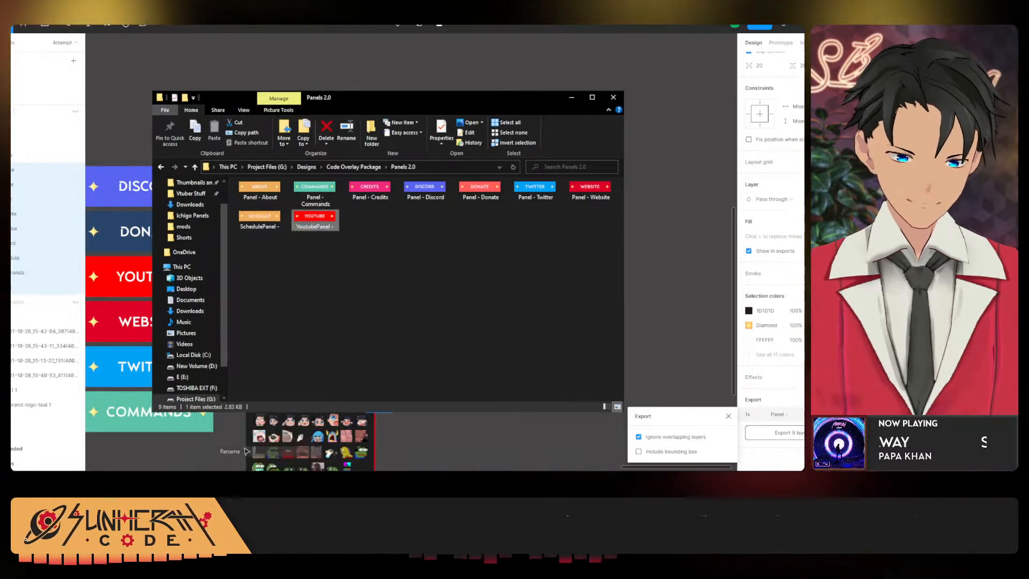
{"action": "type", "text": "Panel - Youtube"}
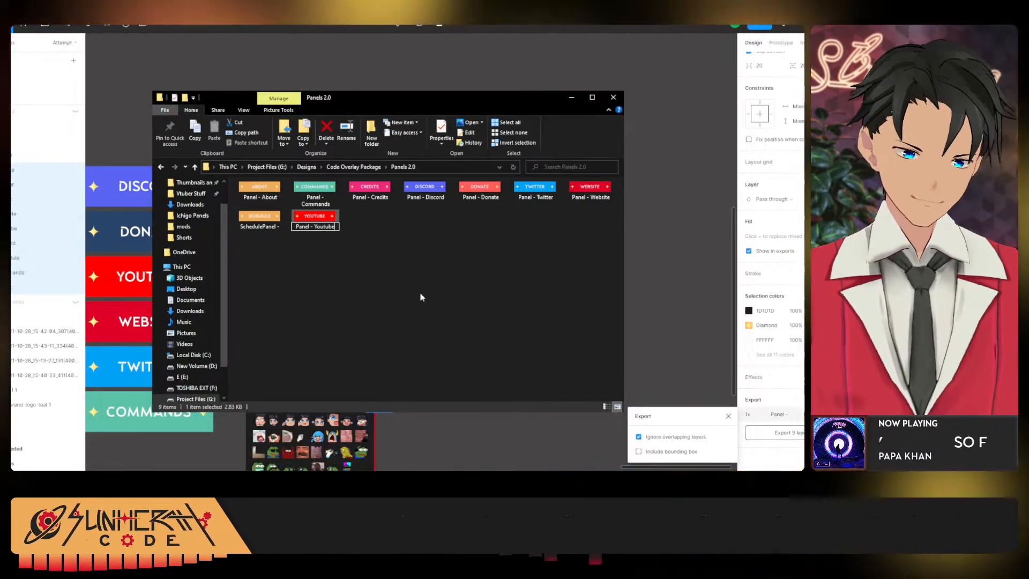
{"action": "key", "text": "Return"}
Preview the exported "Panel - Website" image up close and close the preview.
{"action": "left_click", "coordinate": [600, 194]}
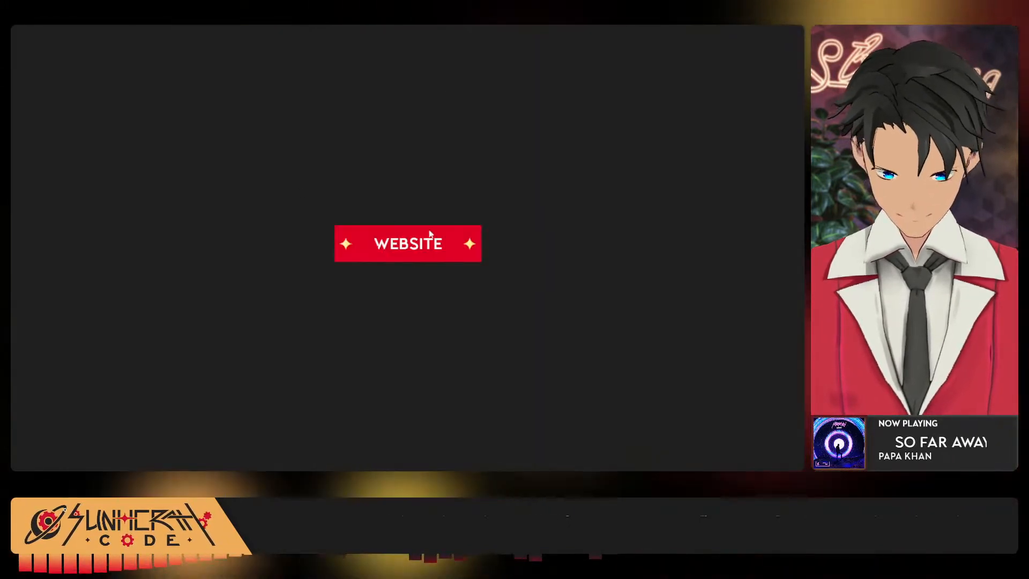
{"action": "scroll", "coordinate": [510, 330], "scroll_direction": "up", "scroll_amount": 3}
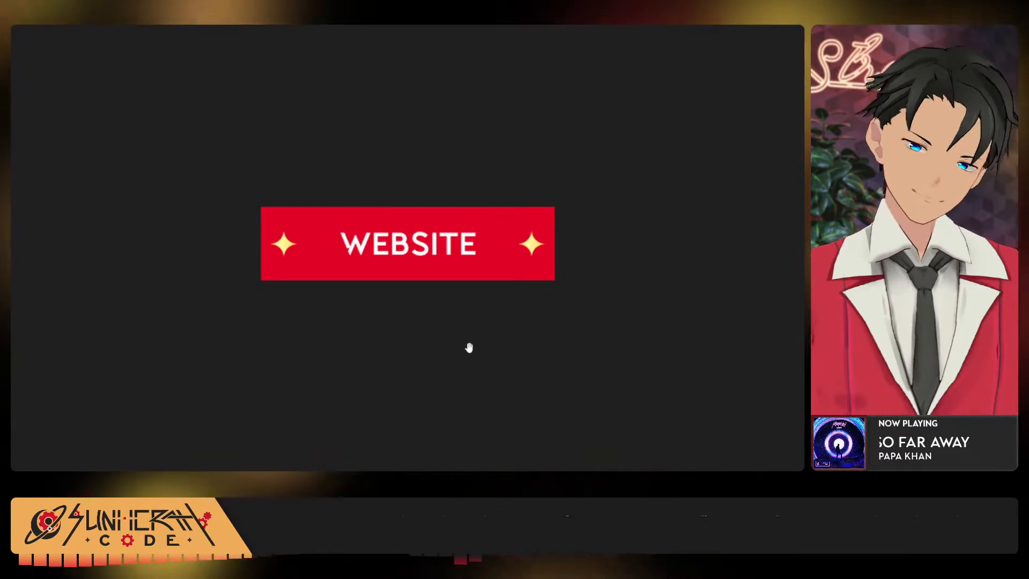
{"action": "key", "text": "Escape"}
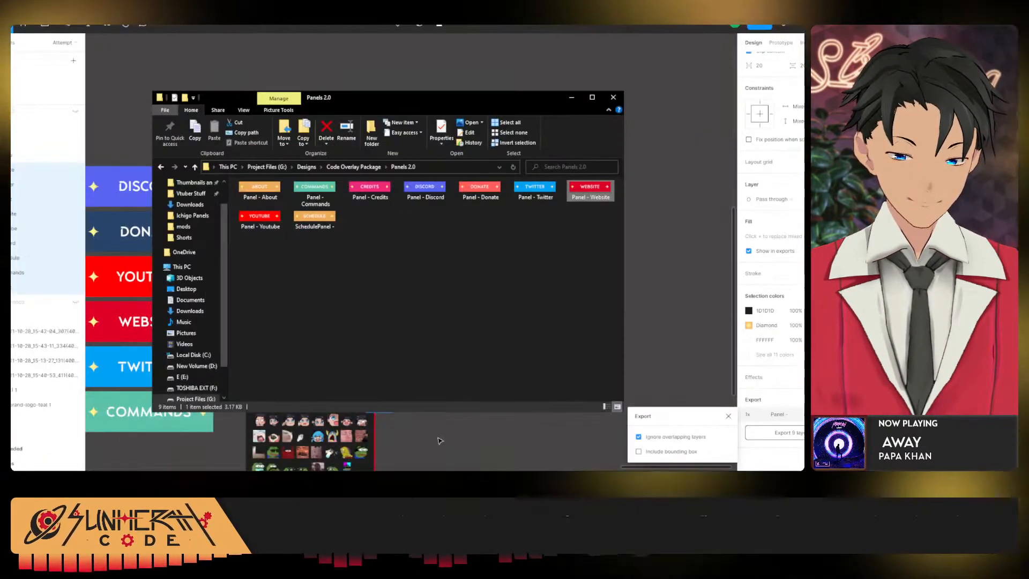
Switch to Figma and examine the corner rounding of the COMMANDS panel up close and within the panel layout.
{"action": "left_click", "coordinate": [437, 438]}
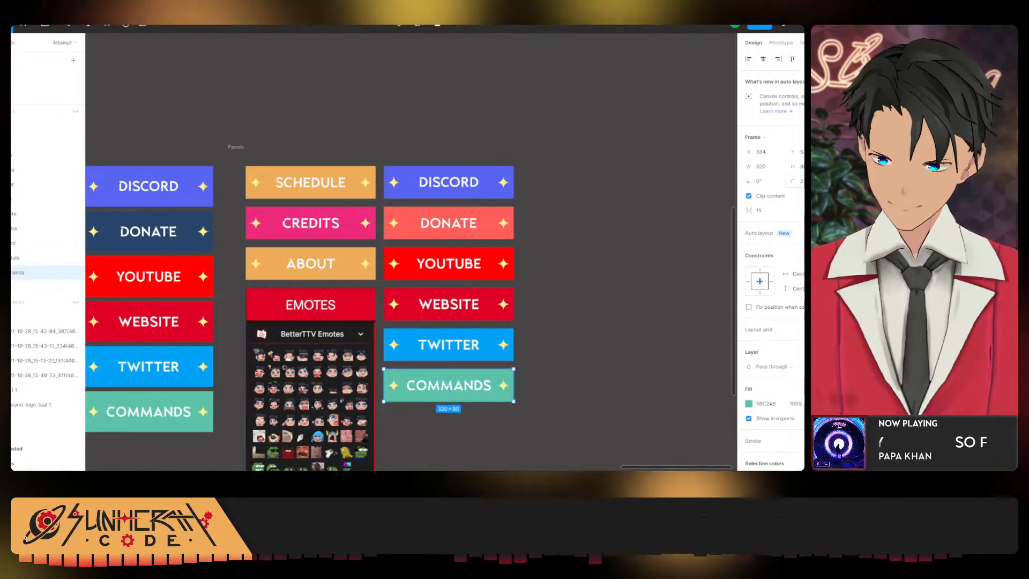
{"action": "key", "text": "Escape"}
{"action": "scroll", "coordinate": [519, 455], "scroll_direction": "up", "scroll_amount": 10}
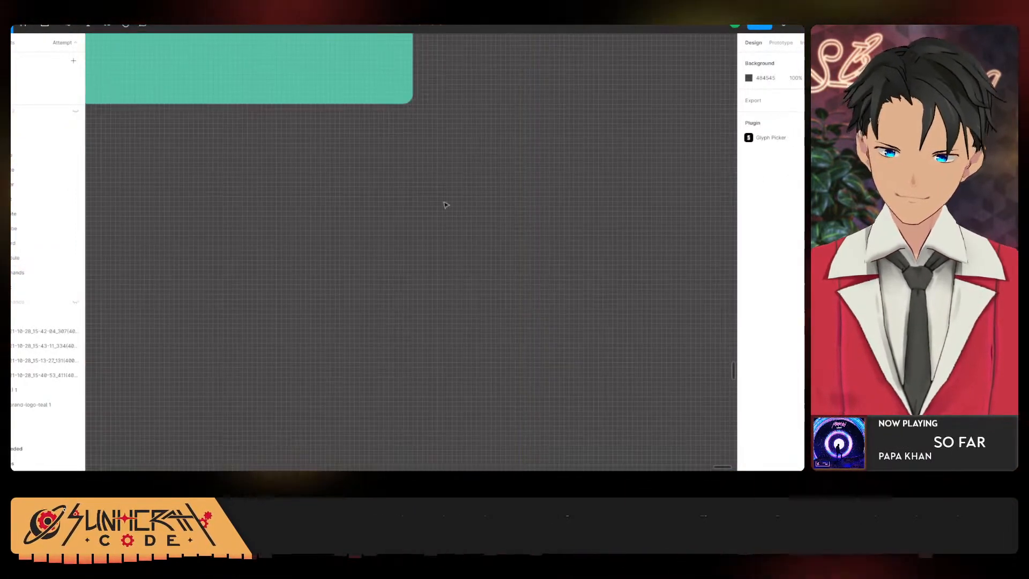
{"action": "scroll", "coordinate": [428, 310], "scroll_direction": "up", "scroll_amount": 3}
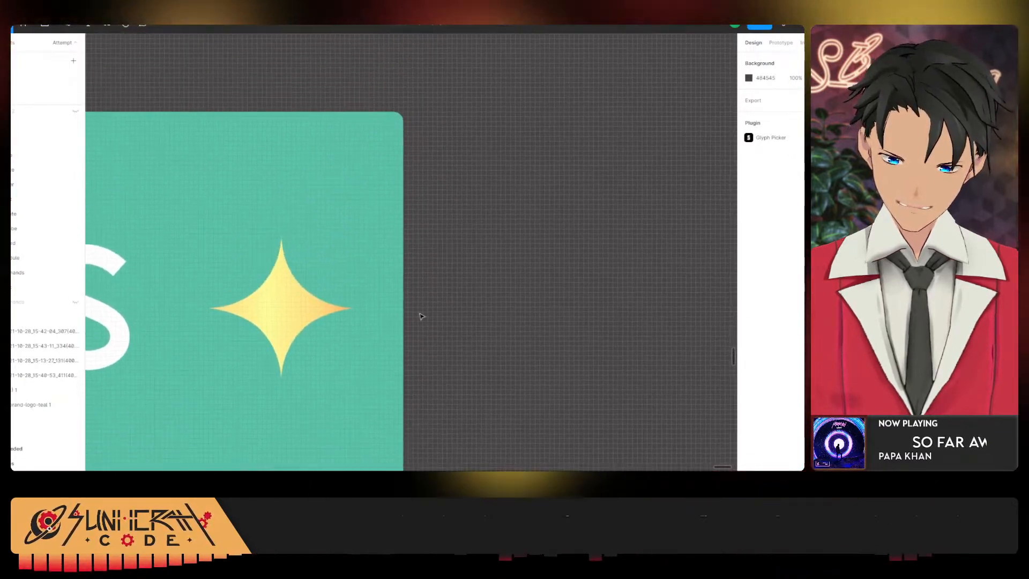
{"action": "left_click", "coordinate": [395, 134]}
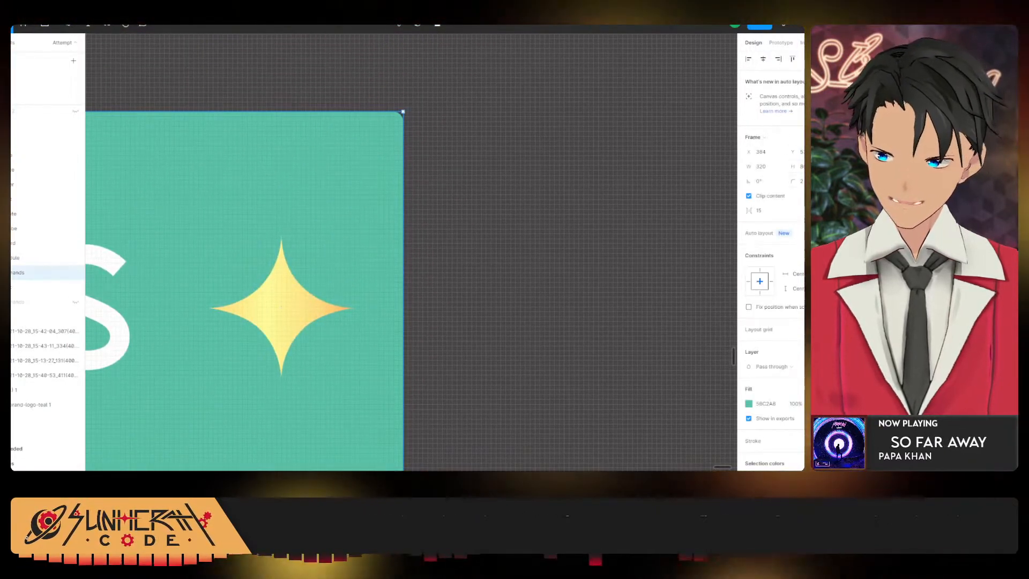
{"action": "left_click", "coordinate": [621, 225]}
{"action": "scroll", "coordinate": [621, 230], "scroll_direction": "down", "scroll_amount": 10}
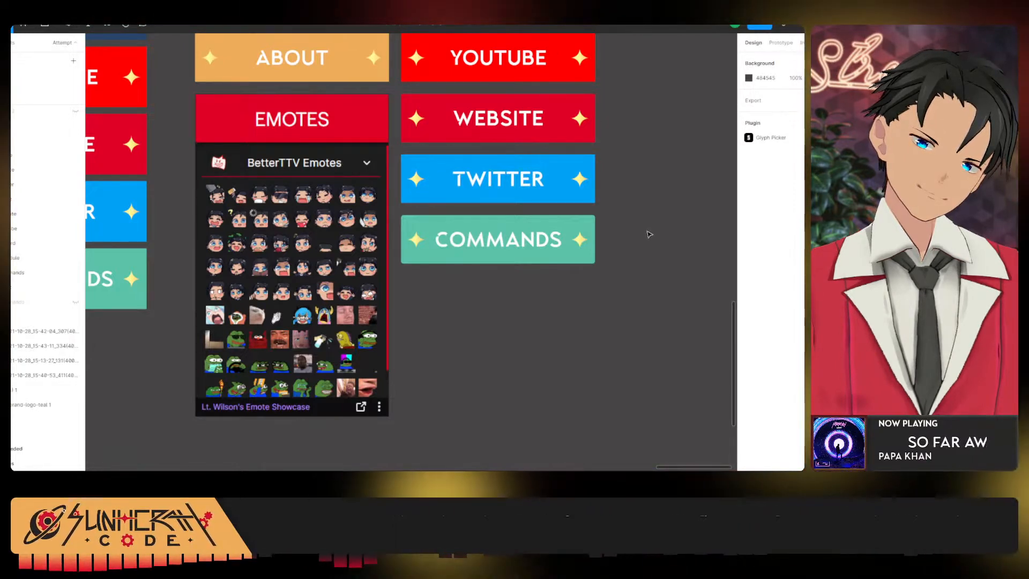
{"action": "left_click_drag", "start_coordinate": [645, 213], "coordinate": [607, 270]}
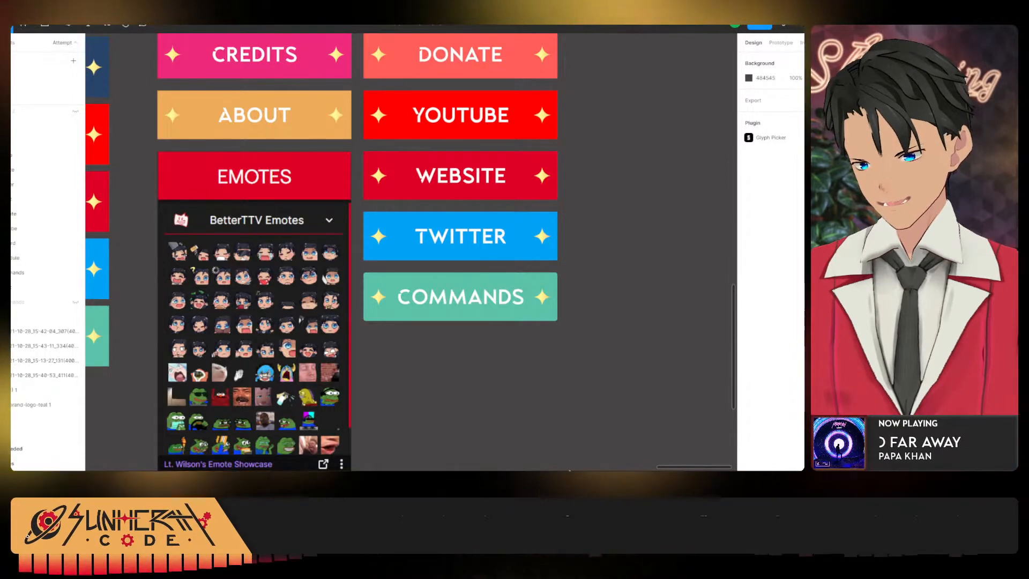
{"action": "scroll", "coordinate": [572, 385], "scroll_direction": "down", "scroll_amount": 5}
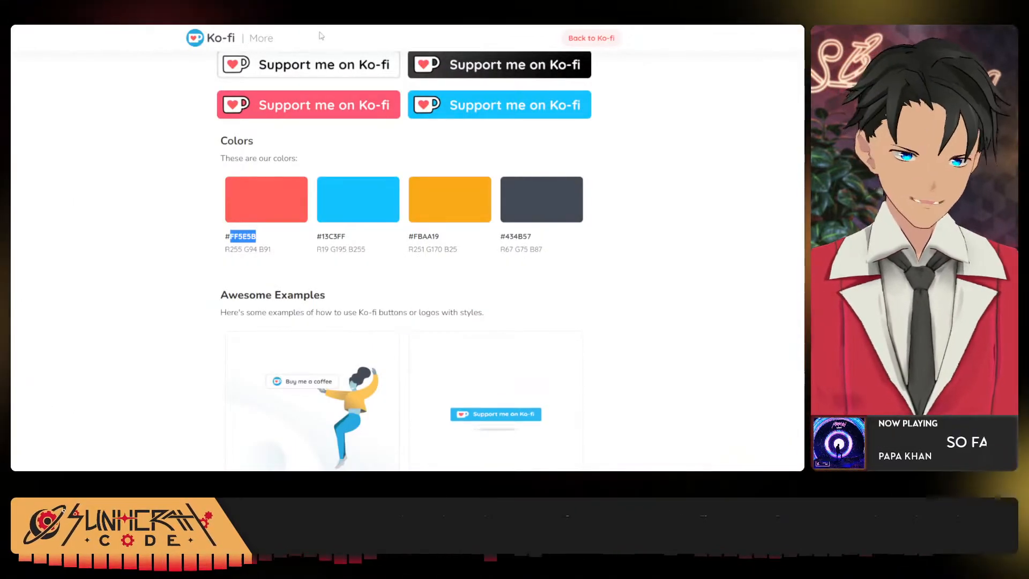
Open Twitch in a new Brave tab and open the broadcaster's channel page from the chat user list in another tab.
{"action": "key", "text": "ctrl+t"}
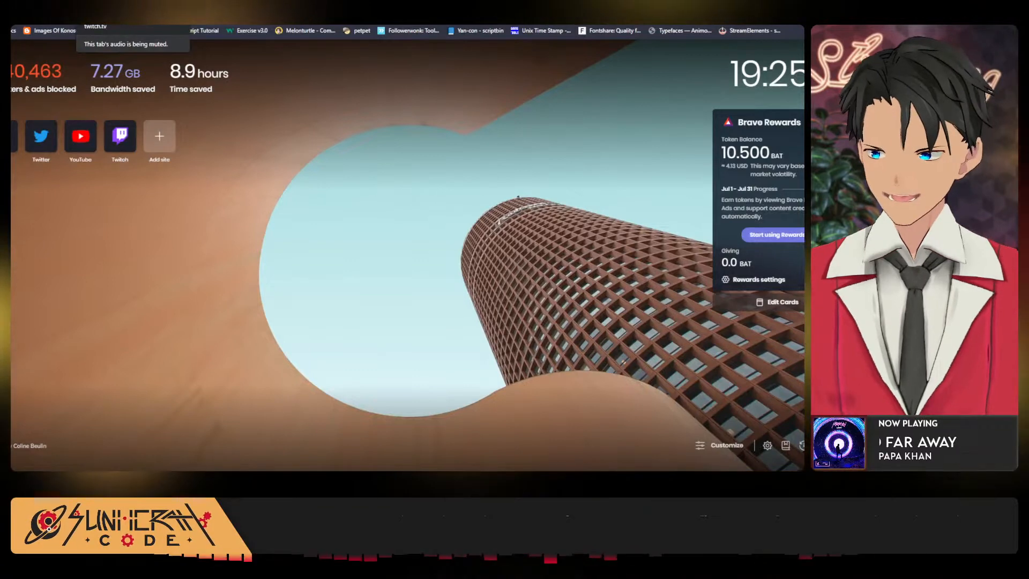
{"action": "left_click", "coordinate": [107, 22]}
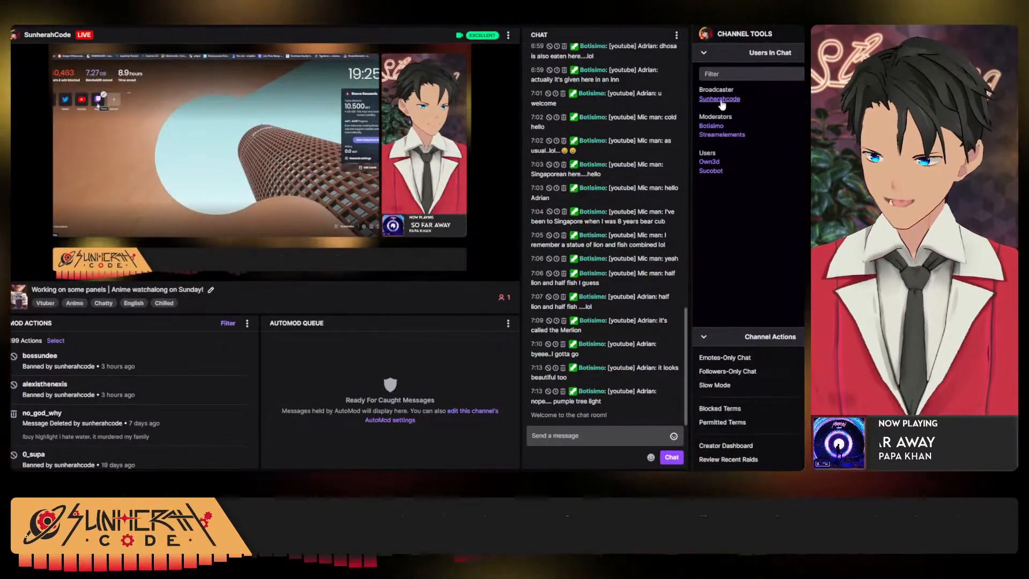
{"action": "left_click", "coordinate": [721, 106]}
{"action": "left_click", "coordinate": [715, 85]}
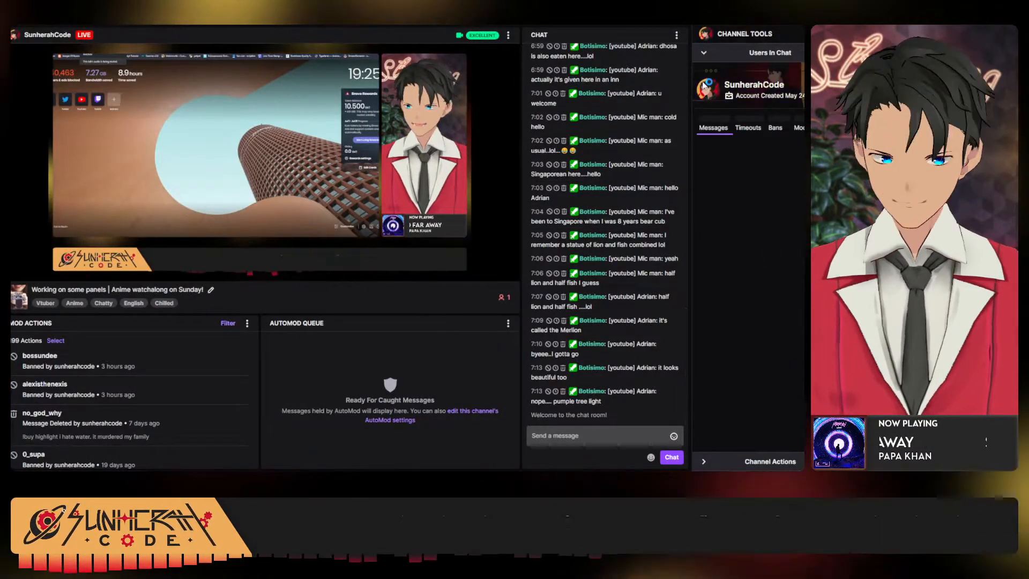
{"action": "right_click", "coordinate": [733, 86]}
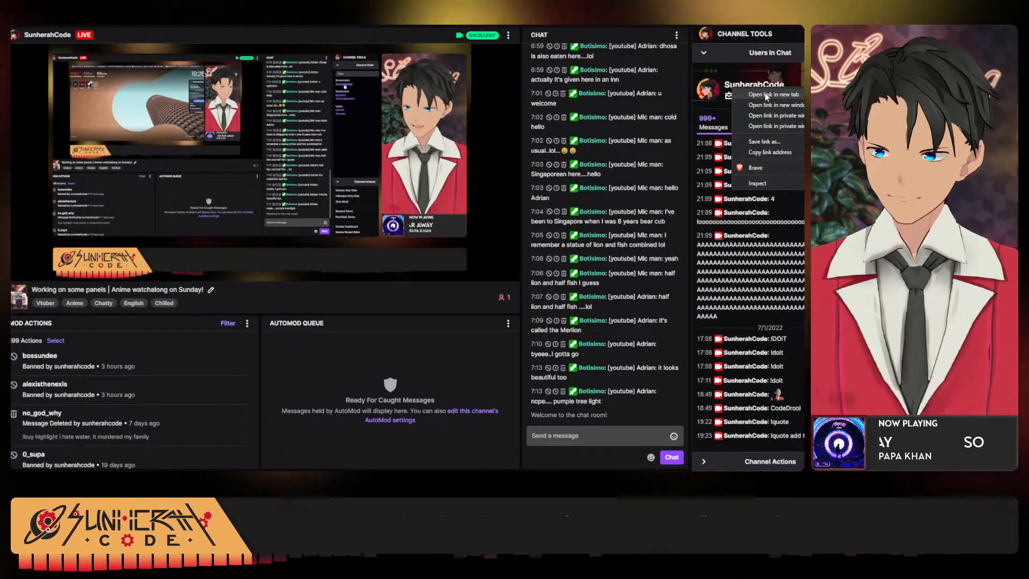
{"action": "left_click", "coordinate": [755, 95]}
Switch through the open browser tabs to the broadcaster's Twitch channel page.
{"action": "key", "text": "ctrl+Tab"}
{"action": "key", "text": "ctrl+Tab"}
{"action": "key", "text": "ctrl+Tab"}
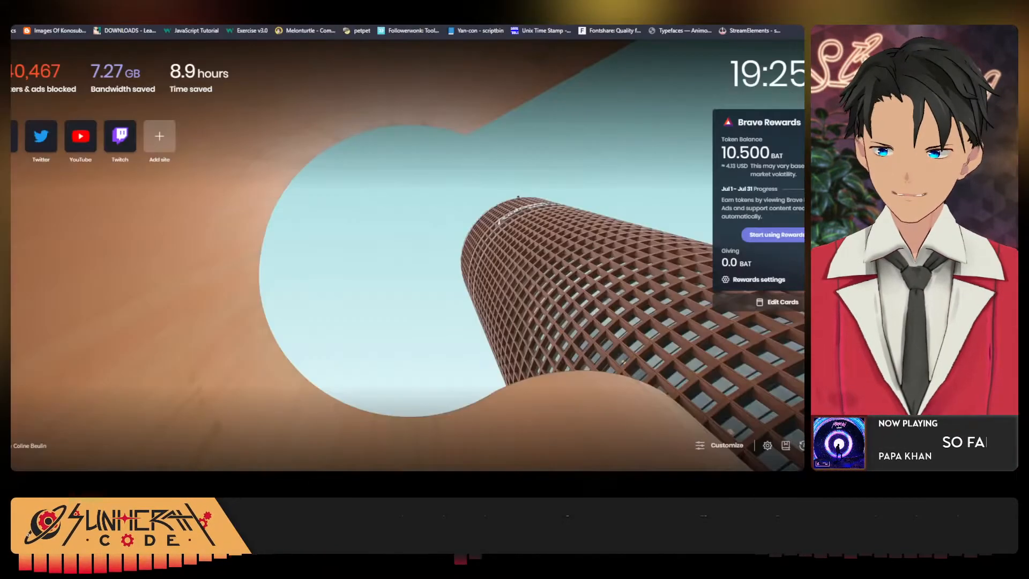
{"action": "key", "text": "ctrl+shift+Tab"}
{"action": "key", "text": "ctrl+shift+Tab"}
{"action": "key", "text": "ctrl+shift+Tab"}
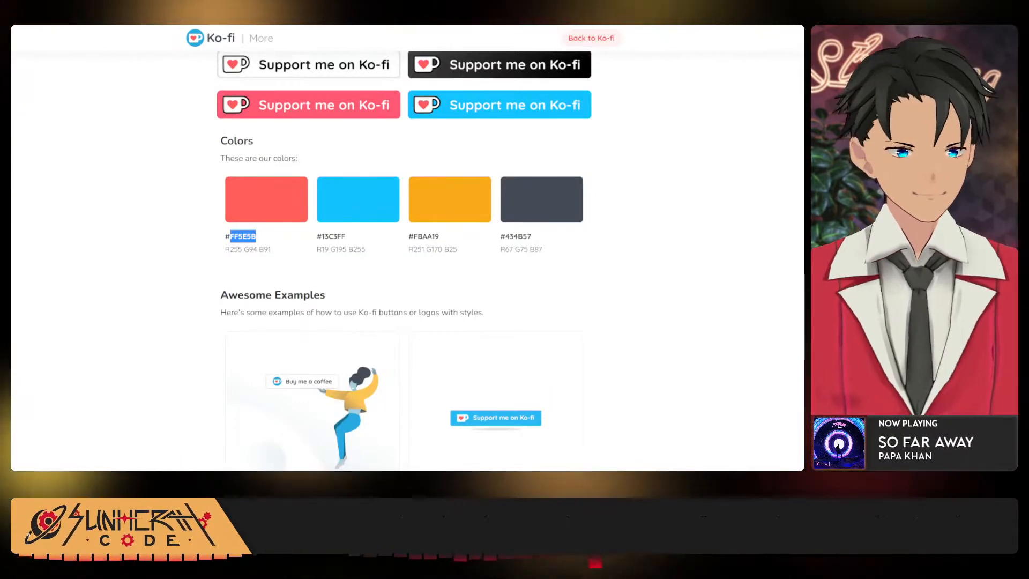
{"action": "key", "text": "ctrl+shift+Tab"}
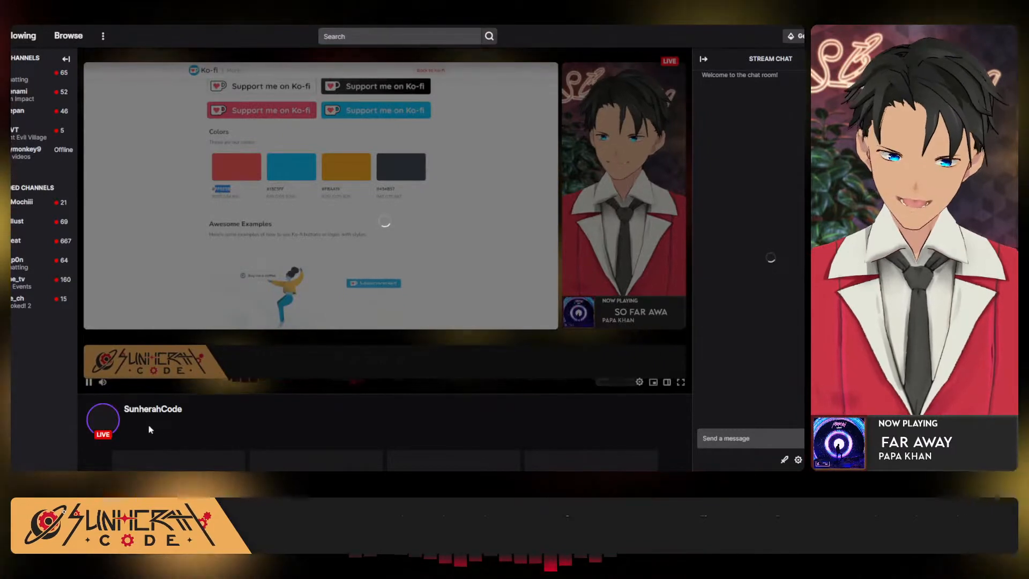
Turn on panel editing in the About section of the channel page.
{"action": "scroll", "coordinate": [161, 376], "scroll_direction": "down", "scroll_amount": 5}
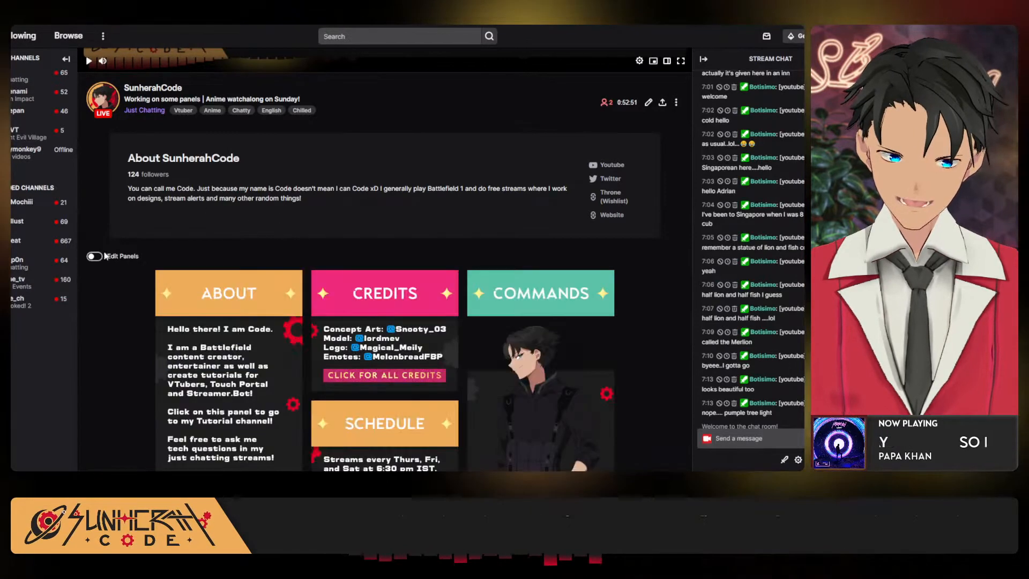
{"action": "left_click", "coordinate": [94, 257]}
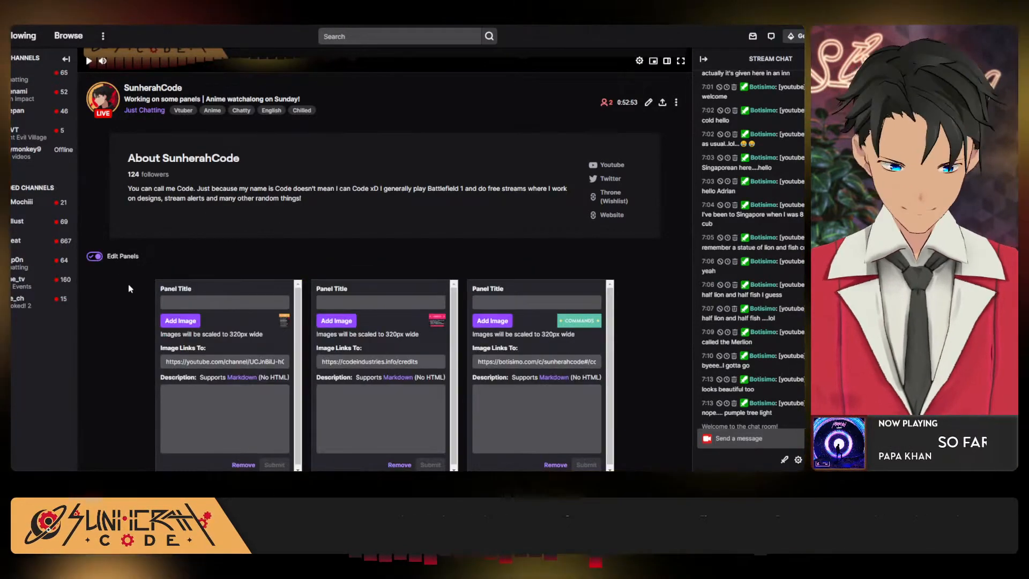
{"action": "scroll", "coordinate": [129, 288], "scroll_direction": "down", "scroll_amount": 3}
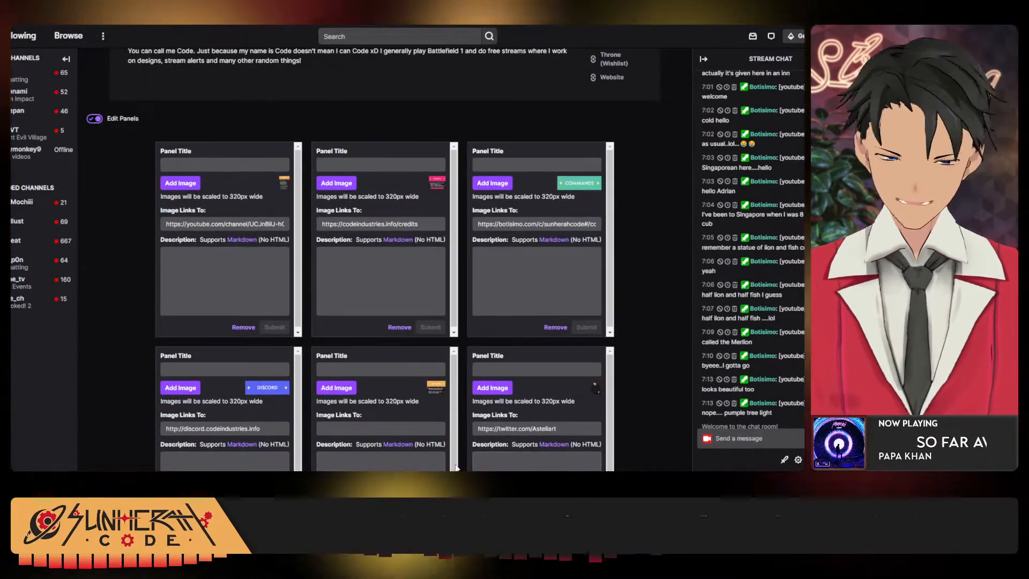
Switch to Figma and undo the corner rounding on the COMMANDS panel.
{"action": "key", "text": "alt+Tab"}
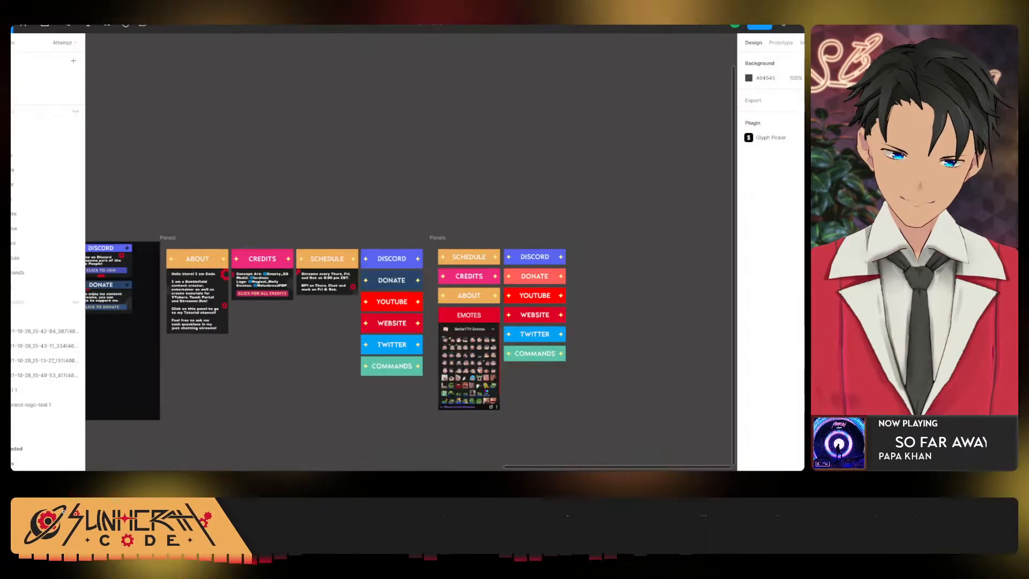
{"action": "key", "text": "alt+Tab"}
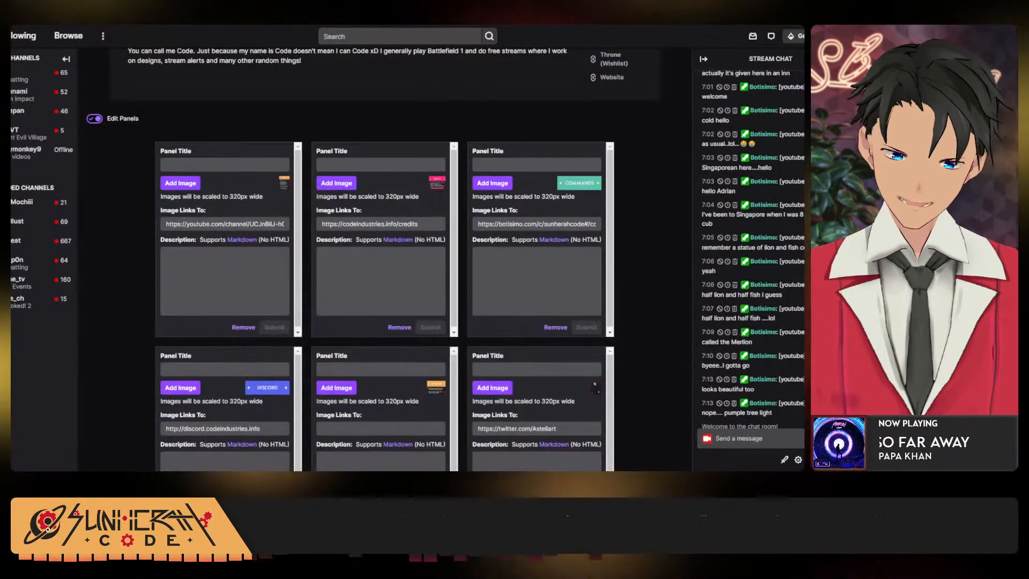
{"action": "key", "text": "alt+Tab"}
{"action": "scroll", "coordinate": [558, 433], "scroll_direction": "down", "scroll_amount": 3}
{"action": "scroll", "coordinate": [593, 320], "scroll_direction": "up", "scroll_amount": 8}
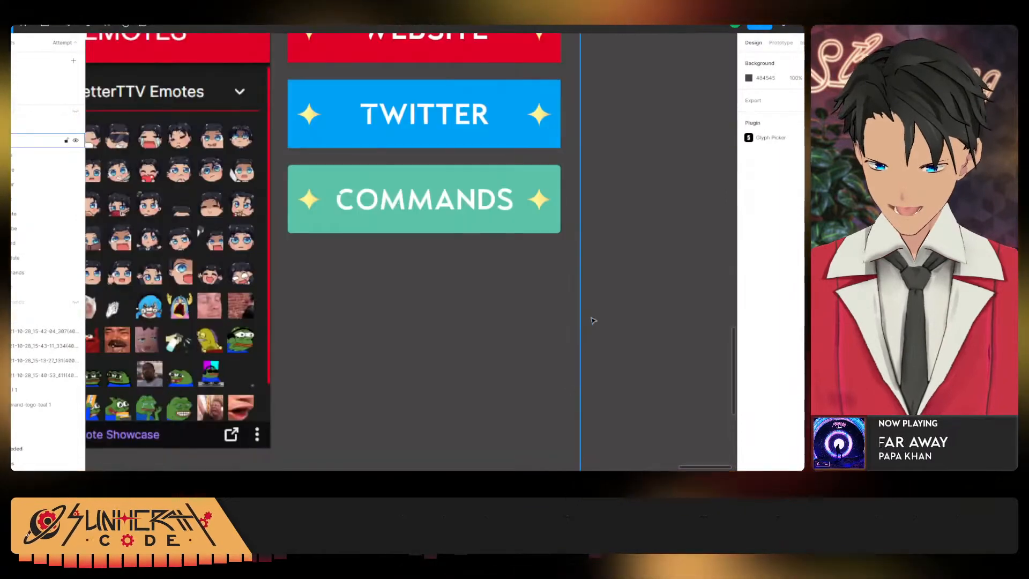
{"action": "key", "text": "ctrl+z"}
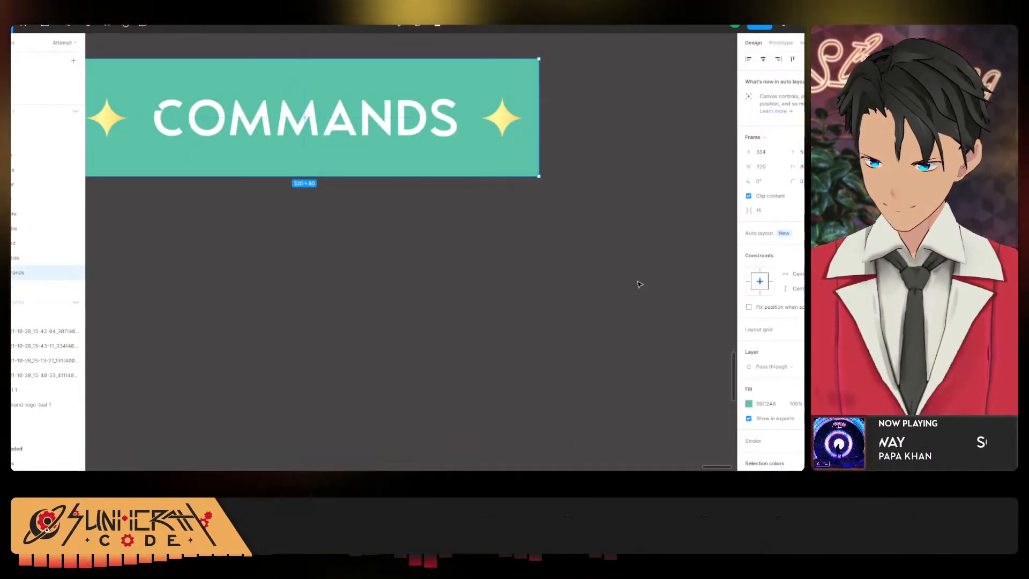
{"action": "scroll", "coordinate": [640, 285], "scroll_direction": "down", "scroll_amount": 5}
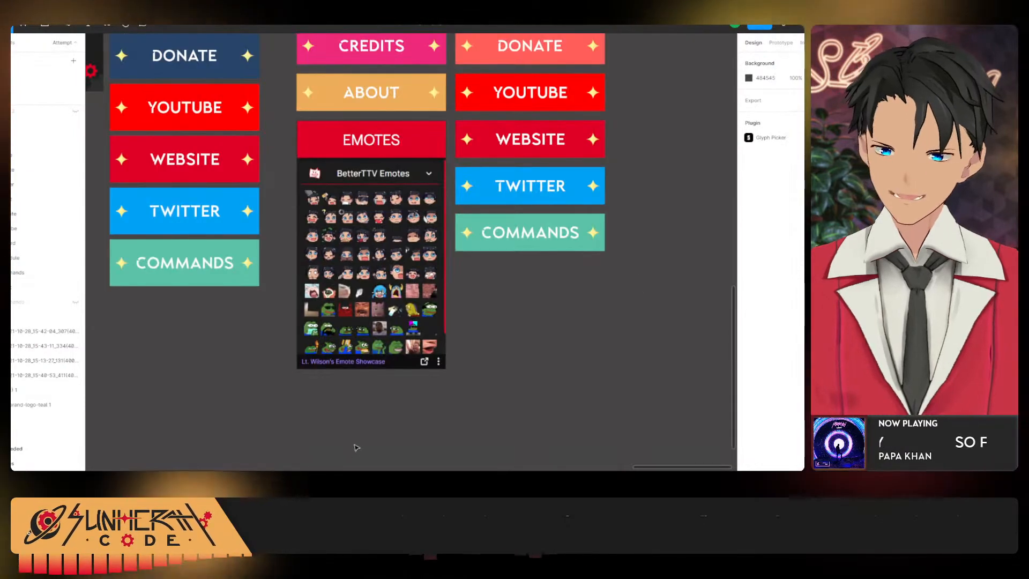
Return to the Twitch panel editor and replace the first panel's image with "Panel - About" from the exported panels folder inside Designs.
{"action": "key", "text": "alt+Tab"}
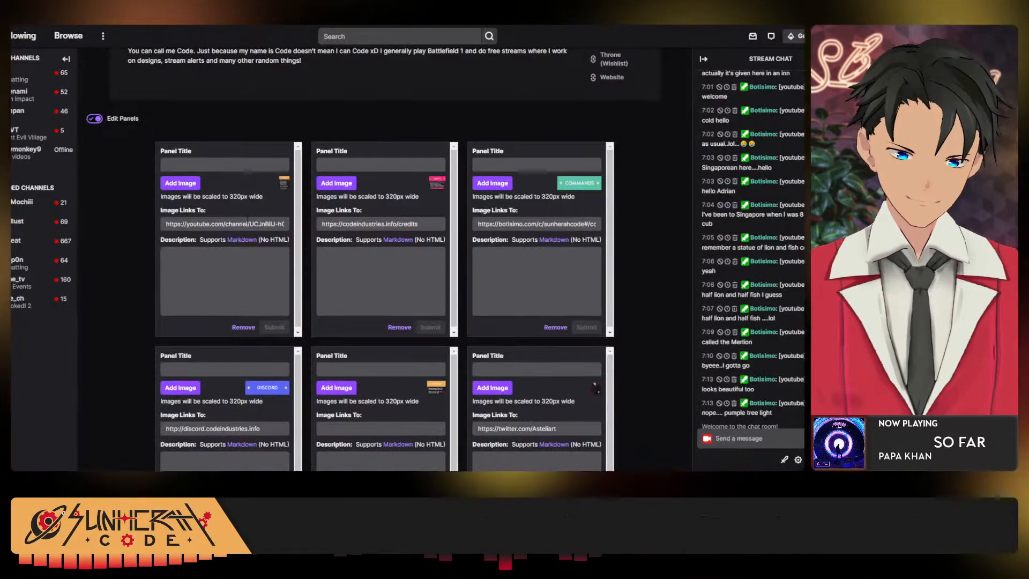
{"action": "left_click", "coordinate": [191, 184]}
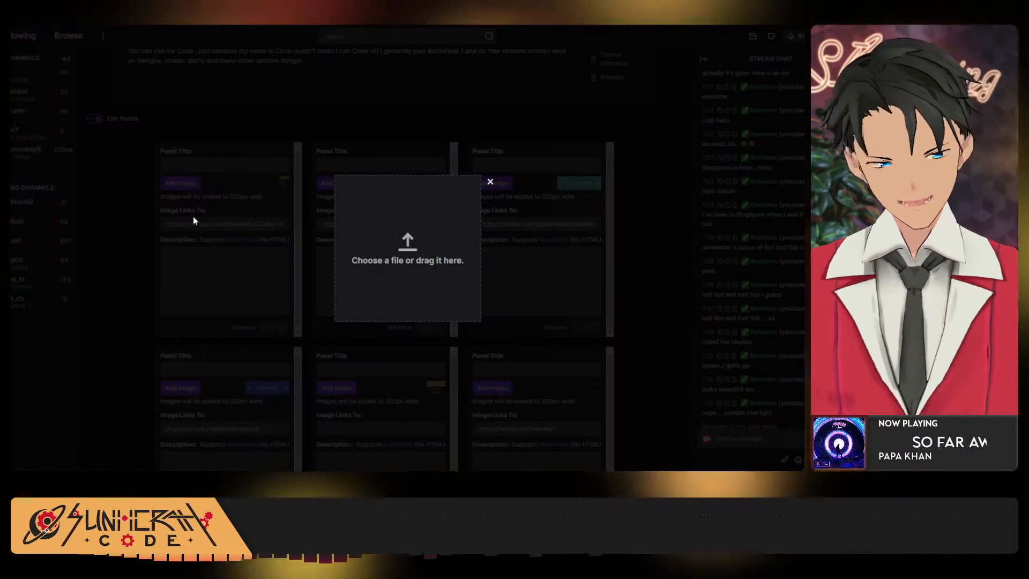
{"action": "left_click", "coordinate": [378, 281]}
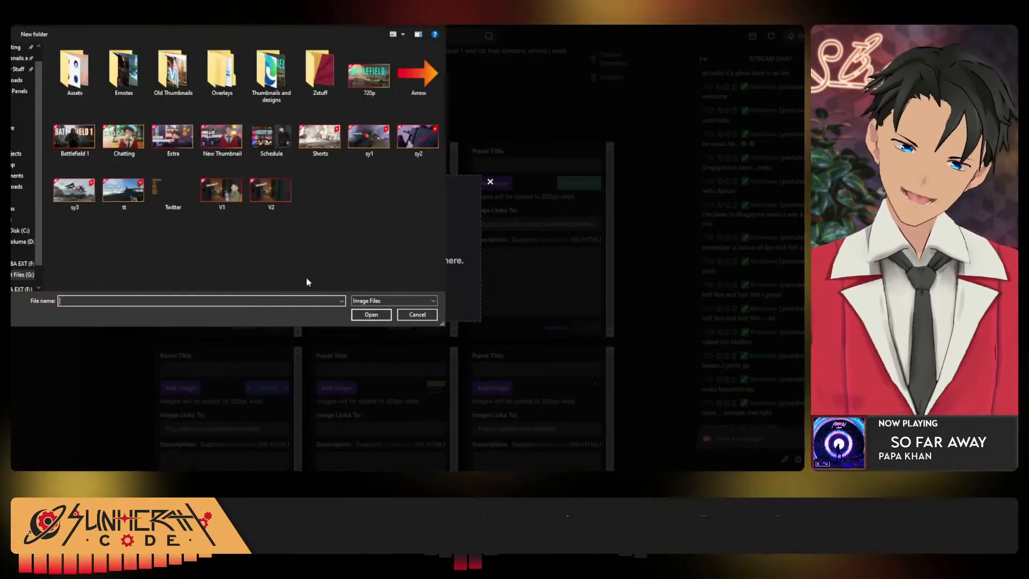
{"action": "left_click", "coordinate": [15, 188]}
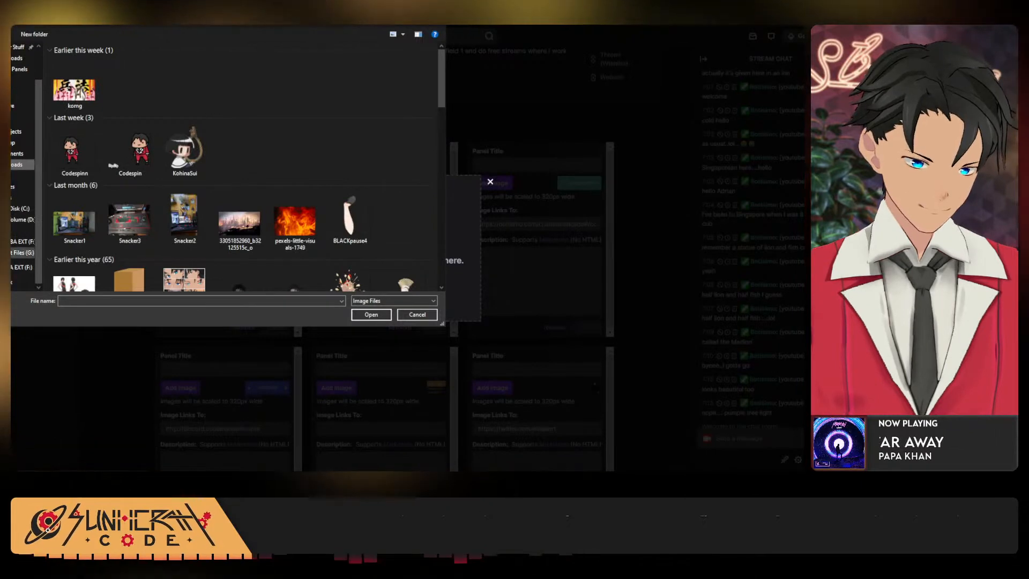
{"action": "left_click", "coordinate": [22, 253]}
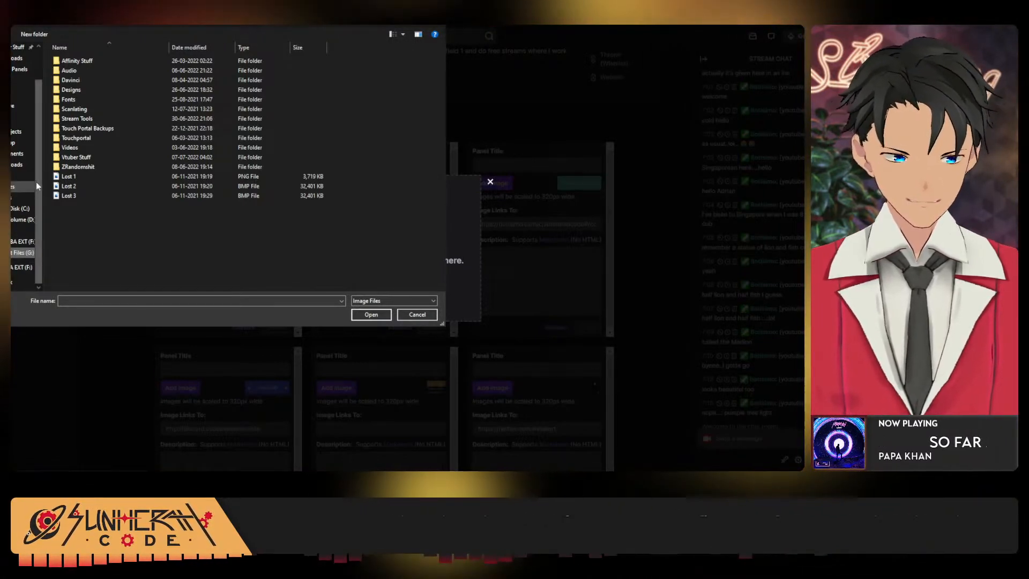
{"action": "double_click", "coordinate": [88, 90]}
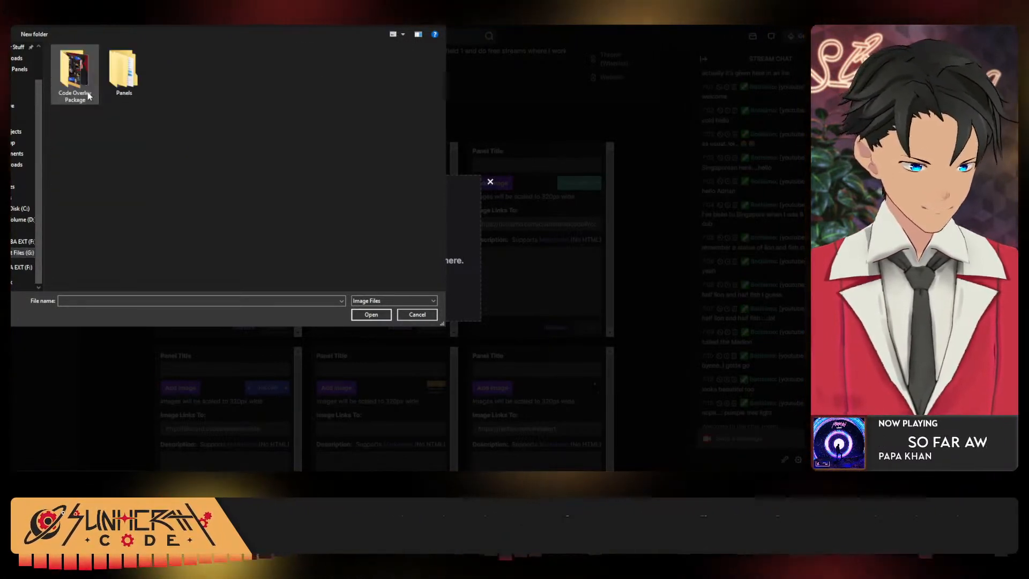
{"action": "double_click", "coordinate": [83, 75]}
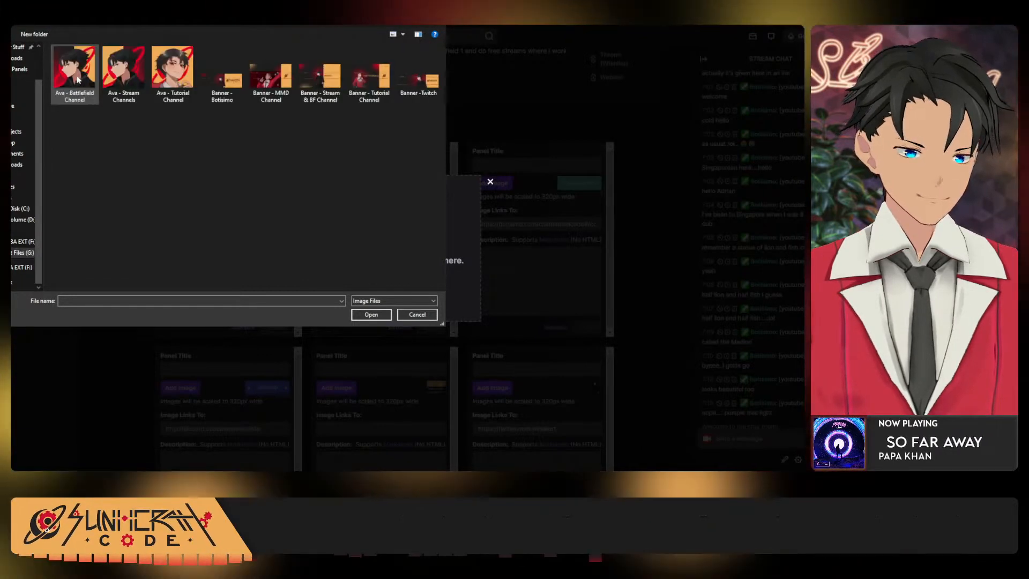
{"action": "key", "text": "alt+Left"}
{"action": "double_click", "coordinate": [172, 72]}
{"action": "left_click", "coordinate": [75, 83]}
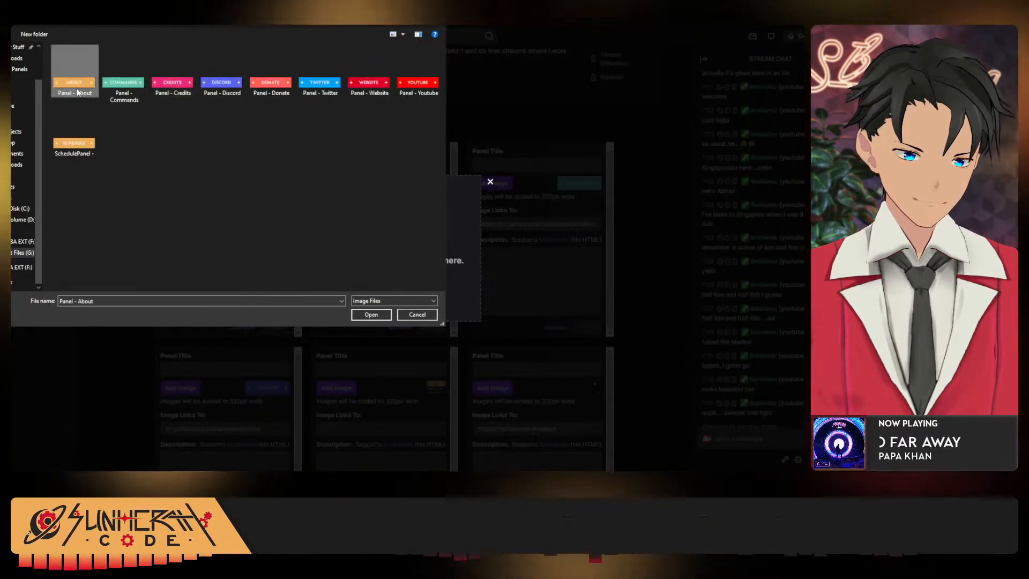
{"action": "left_click", "coordinate": [371, 314]}
{"action": "left_click", "coordinate": [391, 269]}
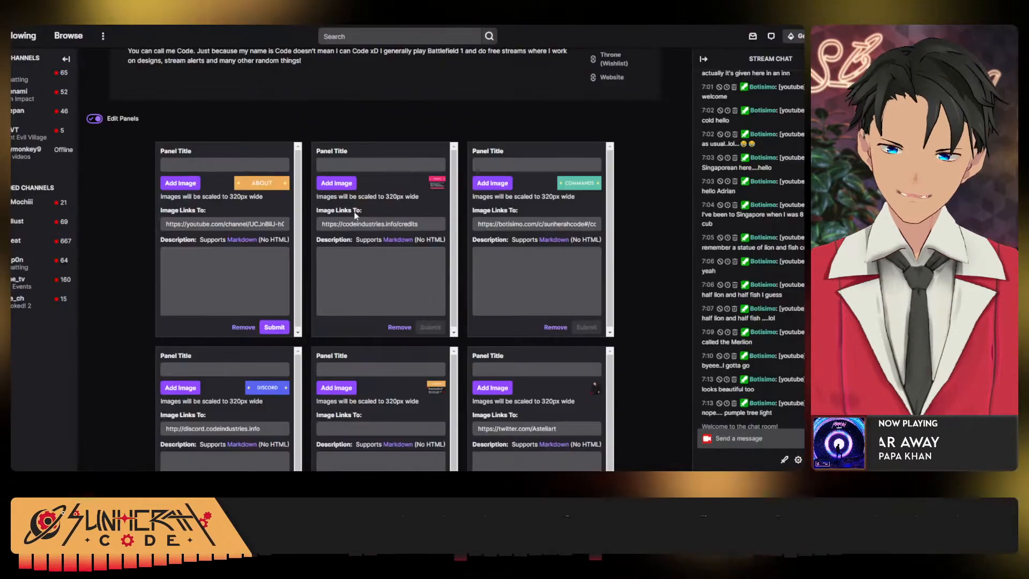
Replace the image of the panel linking to the credits page with "Panel - Credits".
{"action": "left_click", "coordinate": [336, 183]}
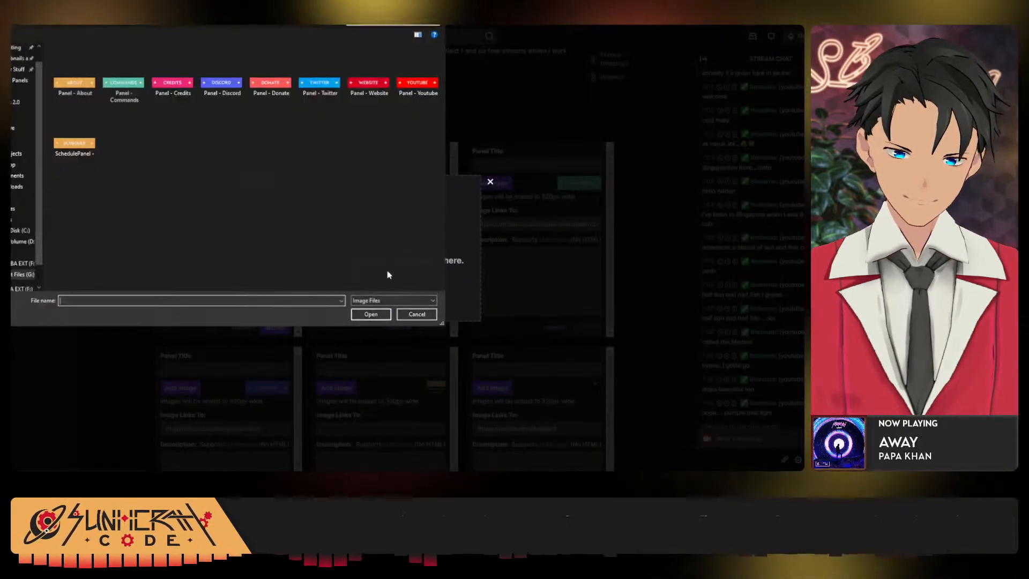
{"action": "left_click", "coordinate": [431, 316]}
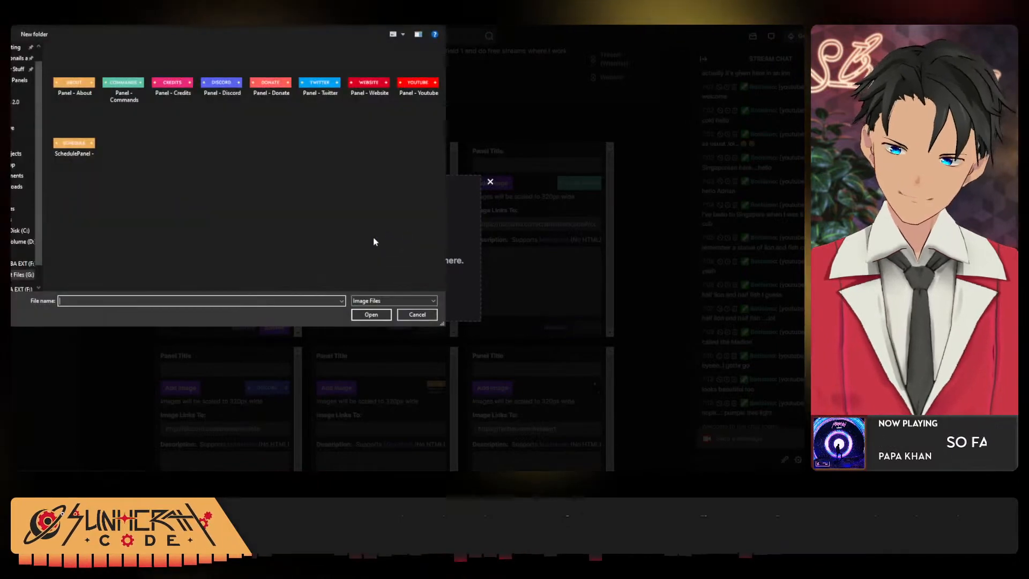
{"action": "left_click", "coordinate": [173, 85]}
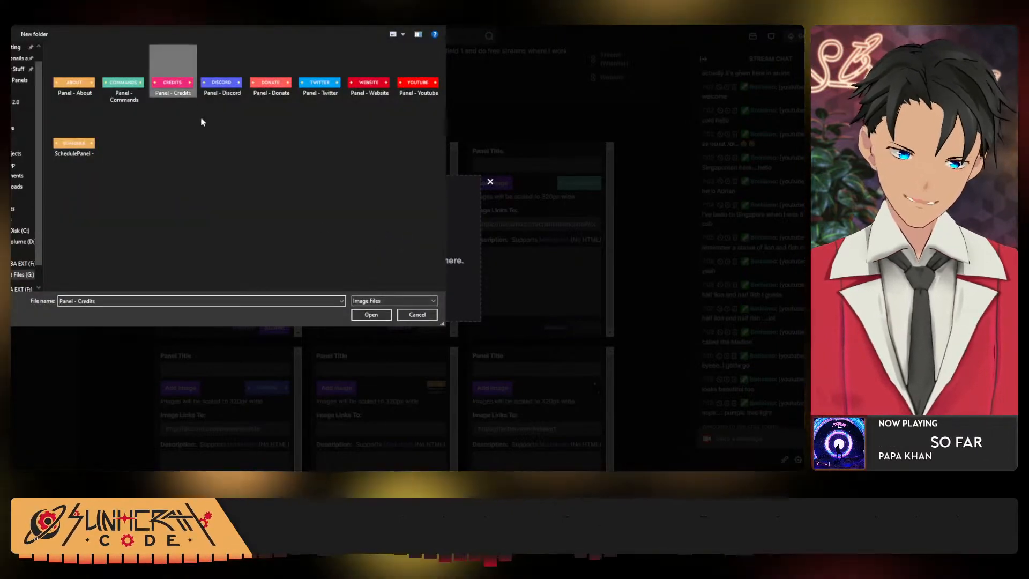
{"action": "left_click", "coordinate": [376, 315]}
{"action": "left_click", "coordinate": [391, 270]}
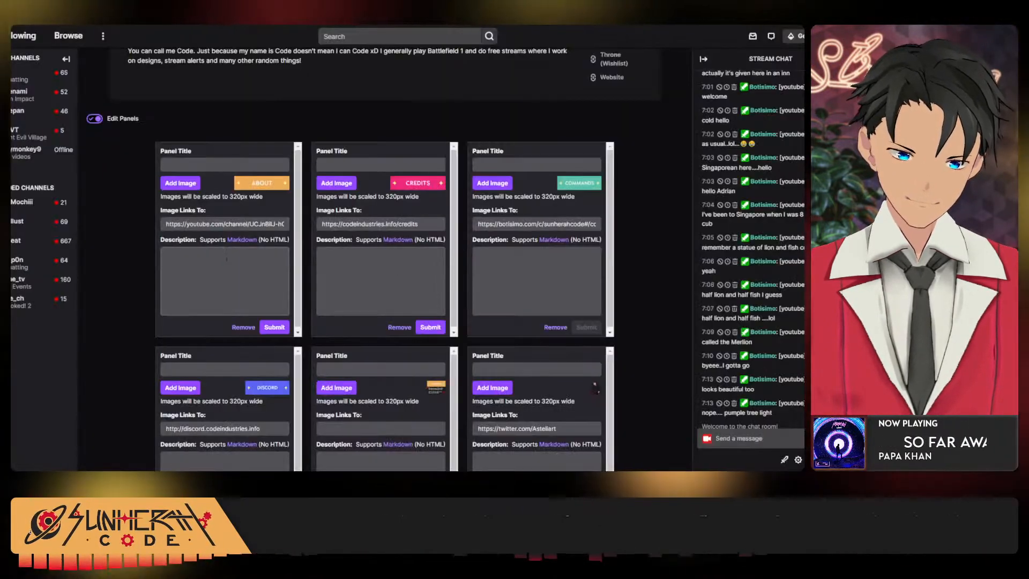
Set the About panel's description to "Under construction", clear its image link and submit the panel.
{"action": "left_click", "coordinate": [244, 299]}
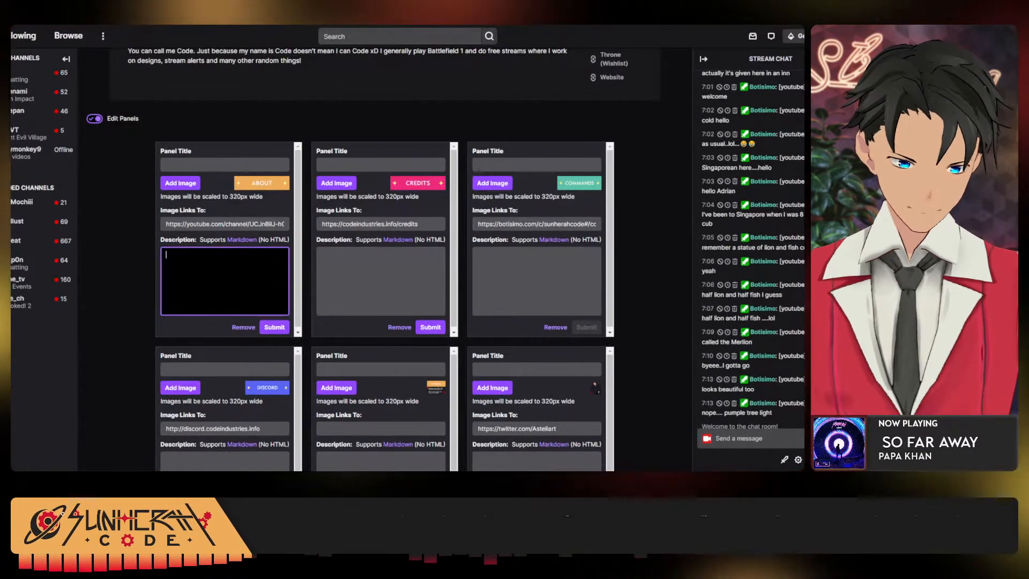
{"action": "type", "text": "Under construction"}
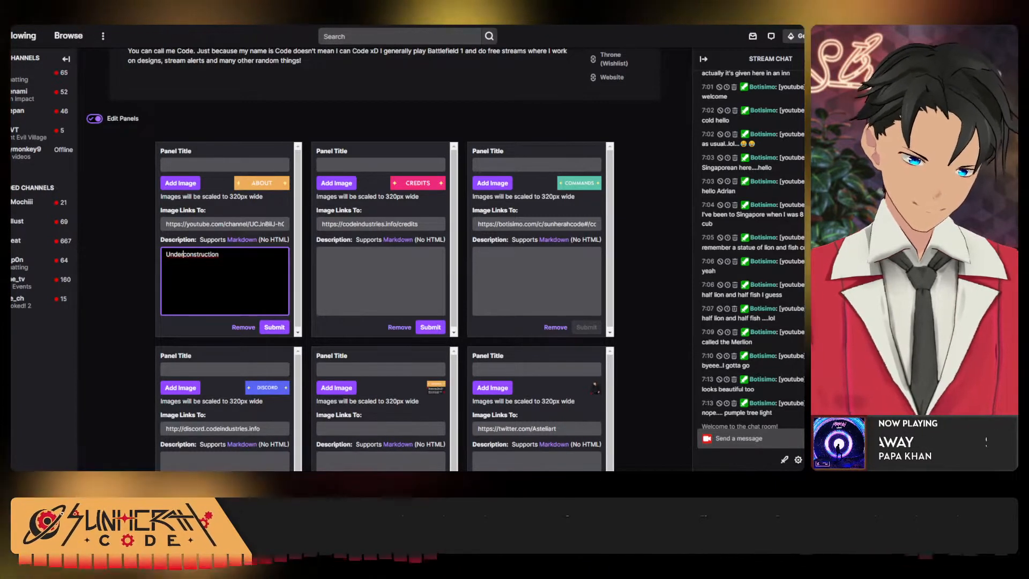
{"action": "left_click", "coordinate": [276, 225]}
{"action": "key", "text": "ctrl+a"}
{"action": "key", "text": "BackSpace"}
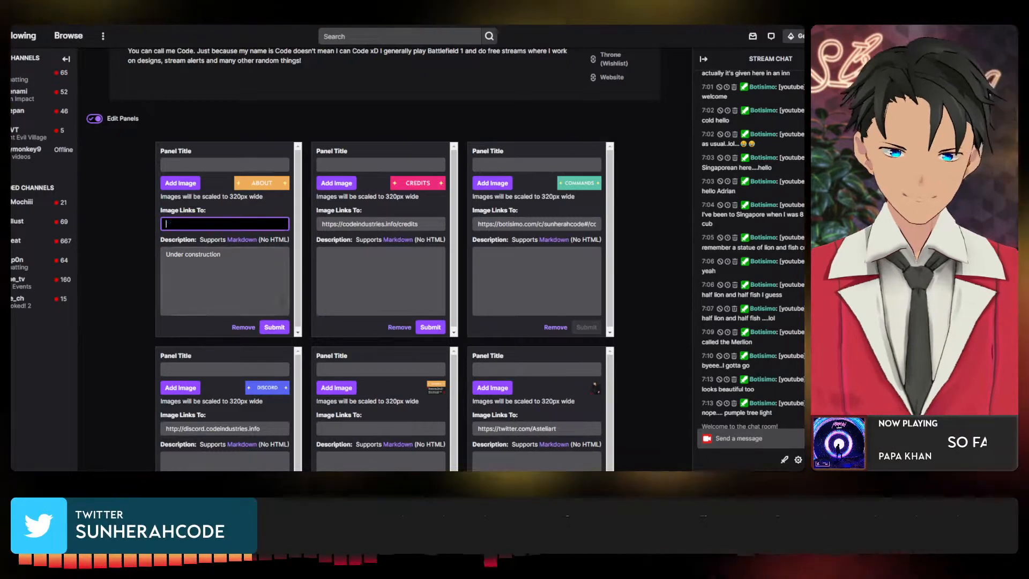
{"action": "left_click", "coordinate": [274, 329]}
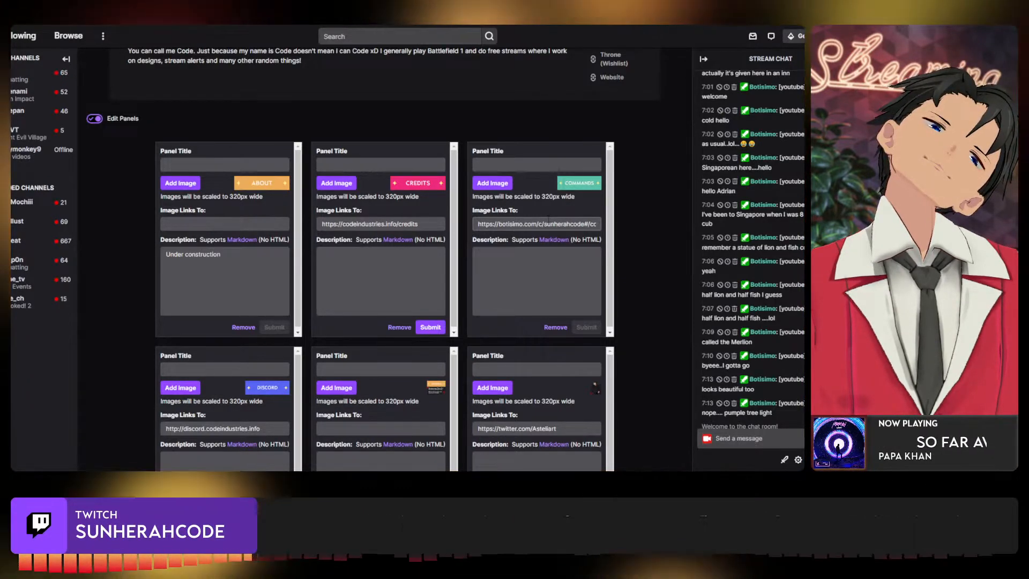
Replace the Commands panel's image with the "Panel - Commands" file.
{"action": "left_click", "coordinate": [563, 290]}
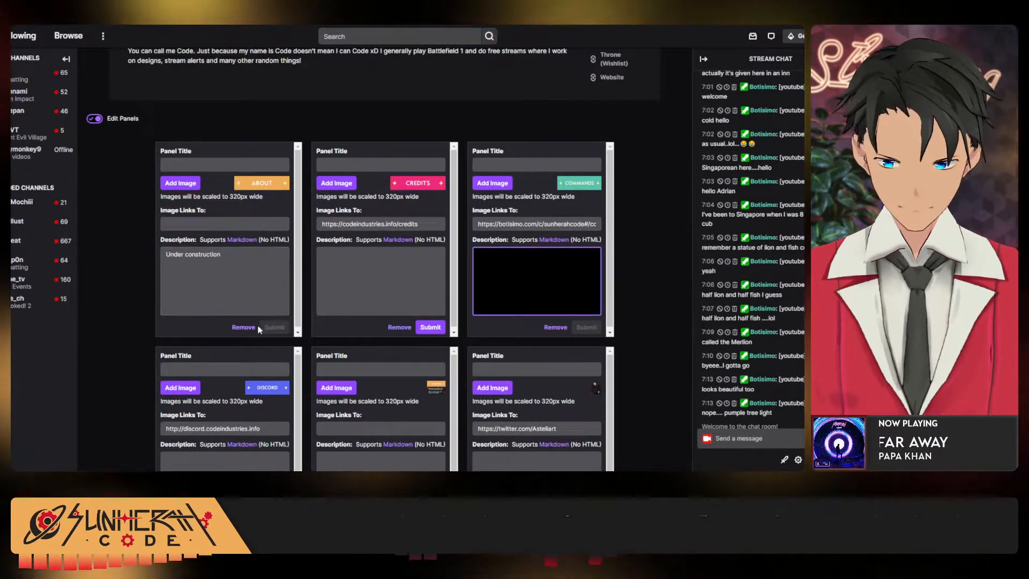
{"action": "left_click", "coordinate": [483, 185]}
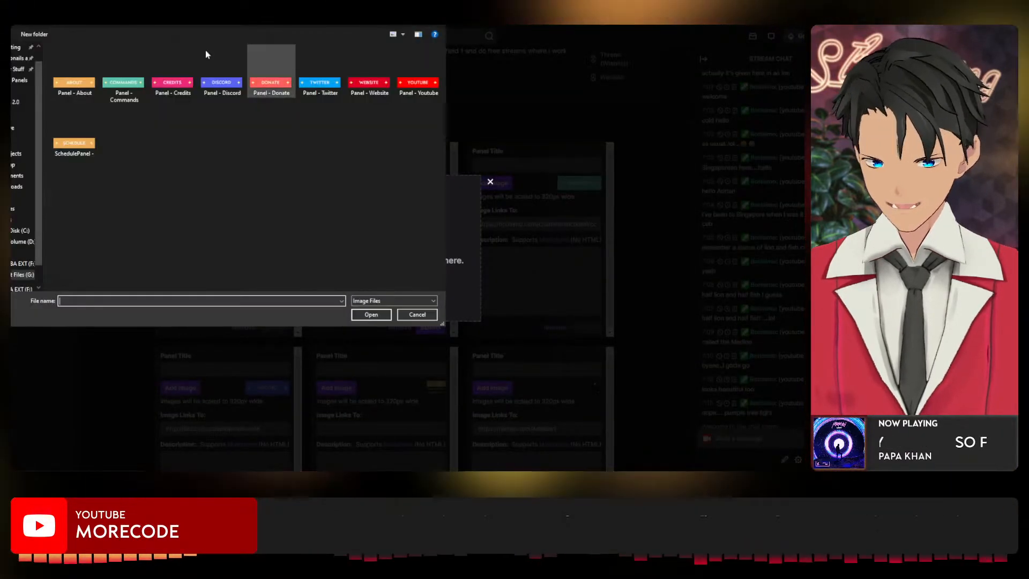
{"action": "left_click", "coordinate": [124, 75]}
{"action": "left_click", "coordinate": [379, 317]}
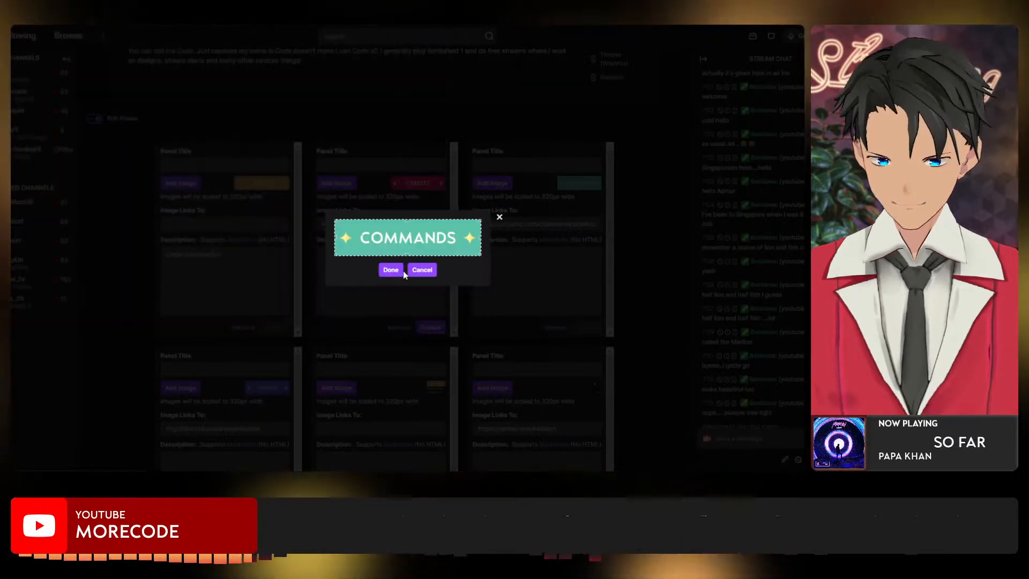
{"action": "left_click", "coordinate": [396, 270]}
Replace the Discord panel's image with the "Panel - Discord" file.
{"action": "scroll", "coordinate": [428, 329], "scroll_direction": "down", "scroll_amount": 3}
{"action": "left_click", "coordinate": [169, 206]}
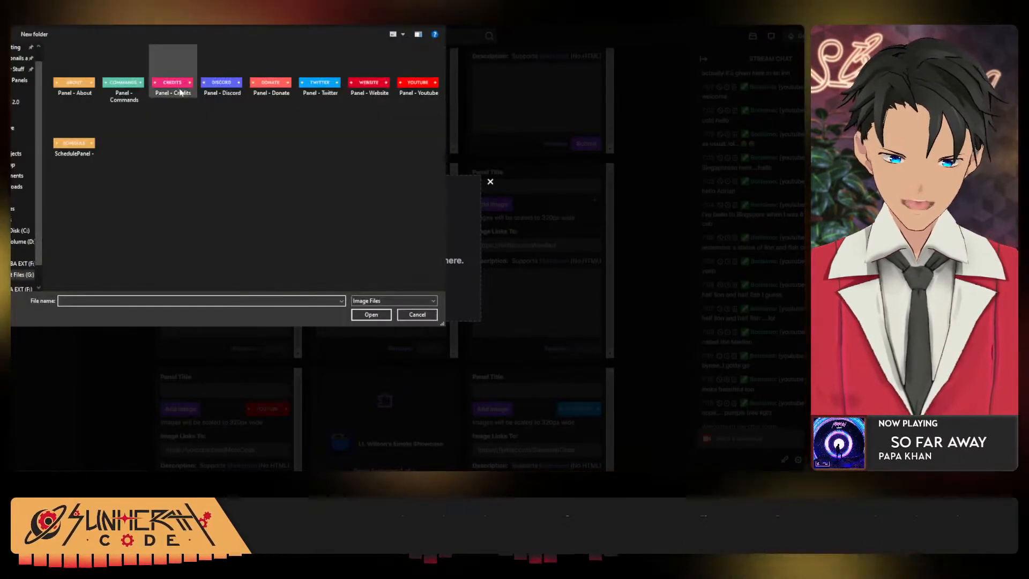
{"action": "left_click", "coordinate": [219, 96]}
{"action": "left_click", "coordinate": [371, 314]}
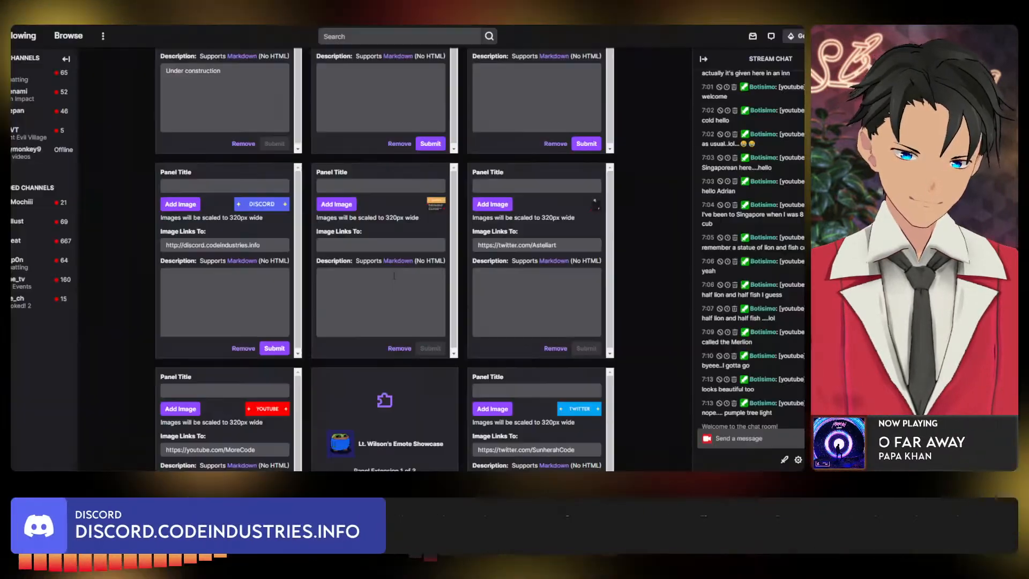
{"action": "left_click", "coordinate": [334, 207]}
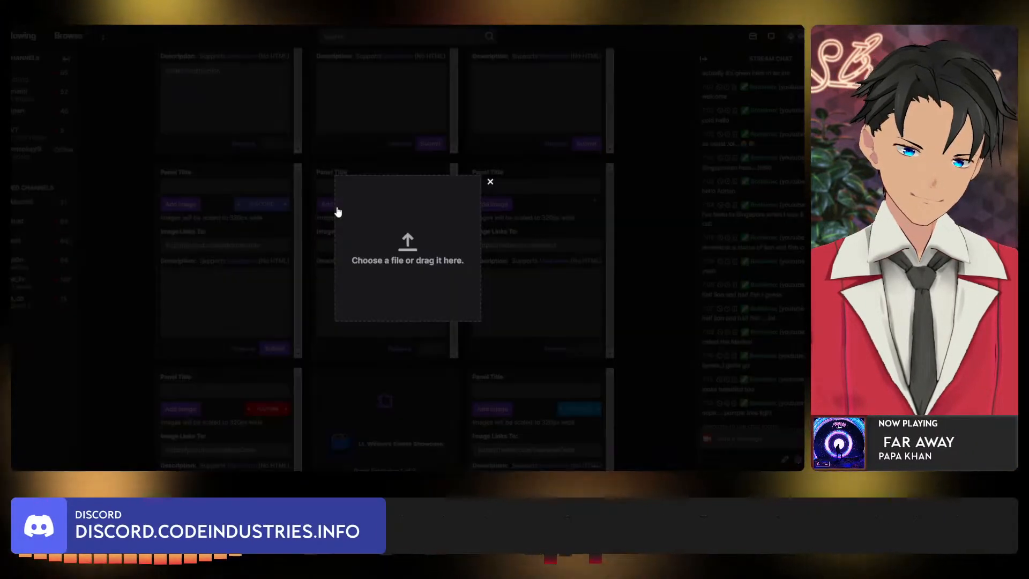
{"action": "left_click", "coordinate": [397, 235]}
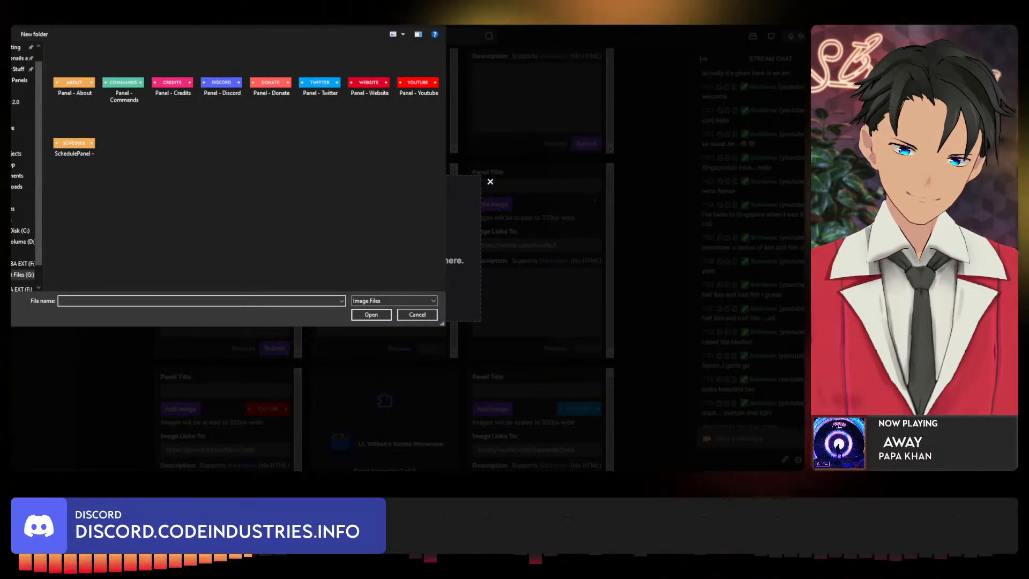
{"action": "left_click", "coordinate": [437, 8]}
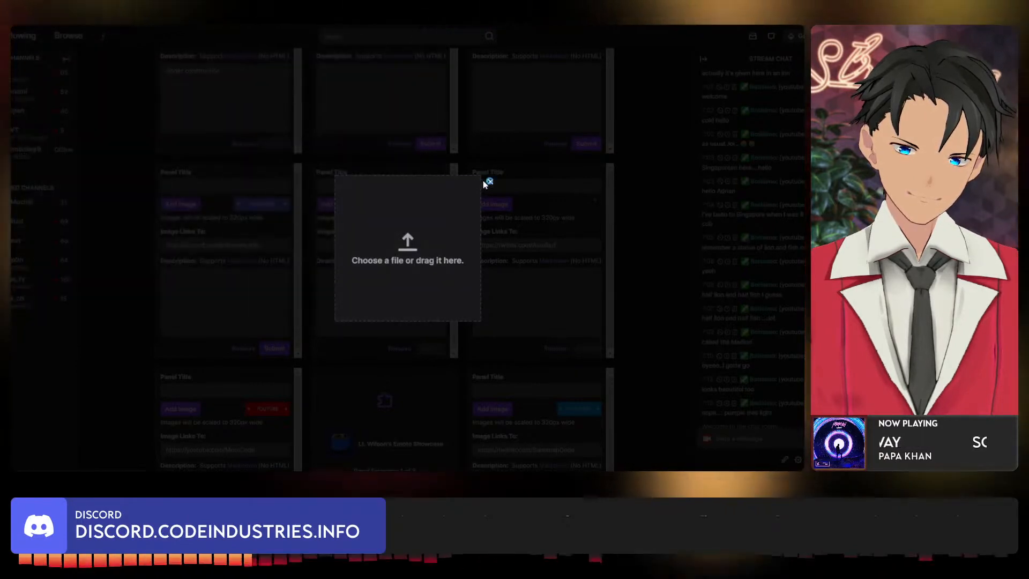
{"action": "left_click", "coordinate": [416, 315]}
{"action": "left_click", "coordinate": [489, 182]}
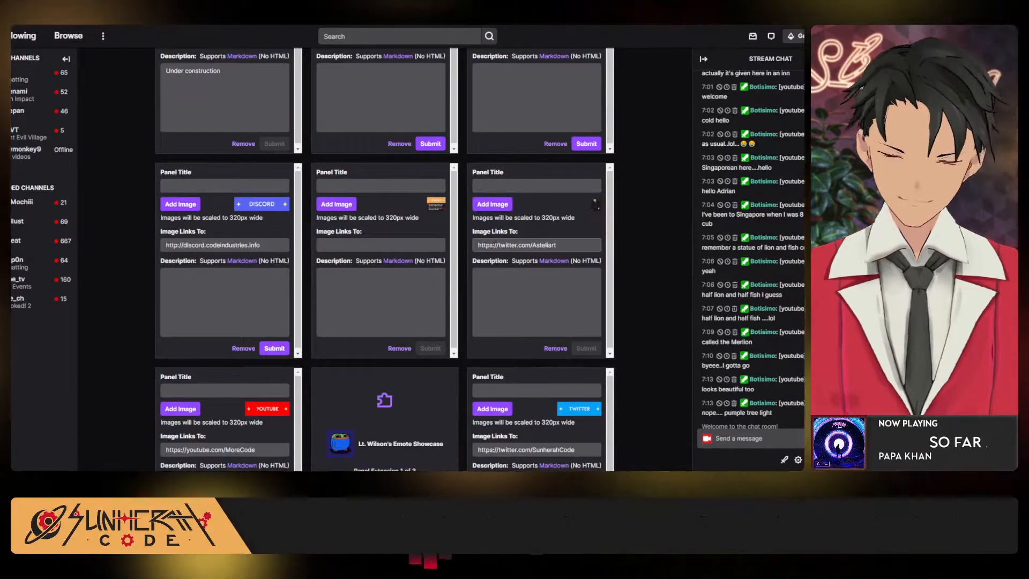
{"action": "scroll", "coordinate": [441, 226], "scroll_direction": "up", "scroll_amount": 5}
{"action": "scroll", "coordinate": [441, 226], "scroll_direction": "down", "scroll_amount": 4}
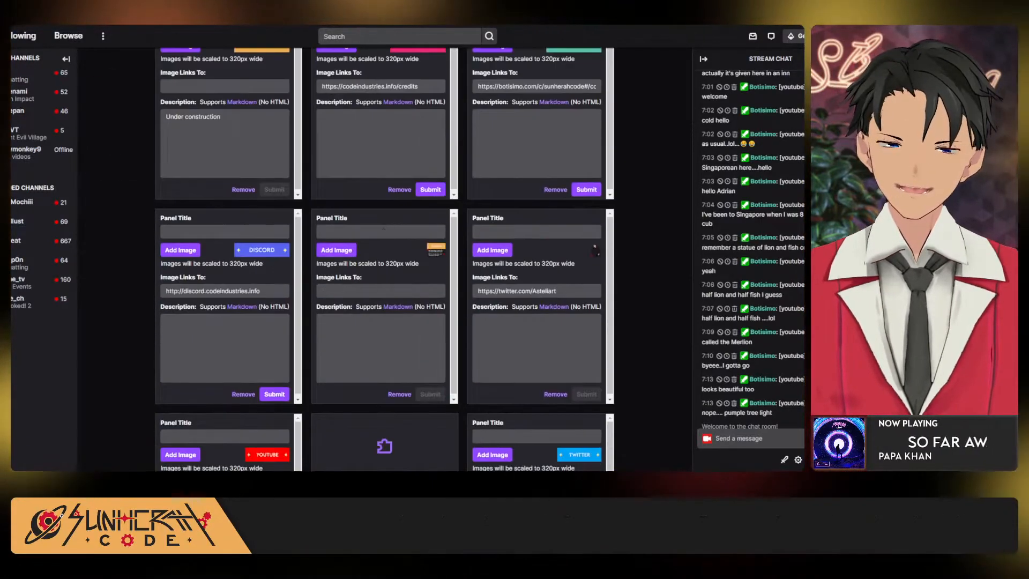
Leave panel editing to check how the updated panels look on the channel page, and re-enable editing.
{"action": "scroll", "coordinate": [338, 260], "scroll_direction": "up", "scroll_amount": 2}
{"action": "scroll", "coordinate": [338, 260], "scroll_direction": "up", "scroll_amount": 2}
{"action": "left_click", "coordinate": [95, 164]}
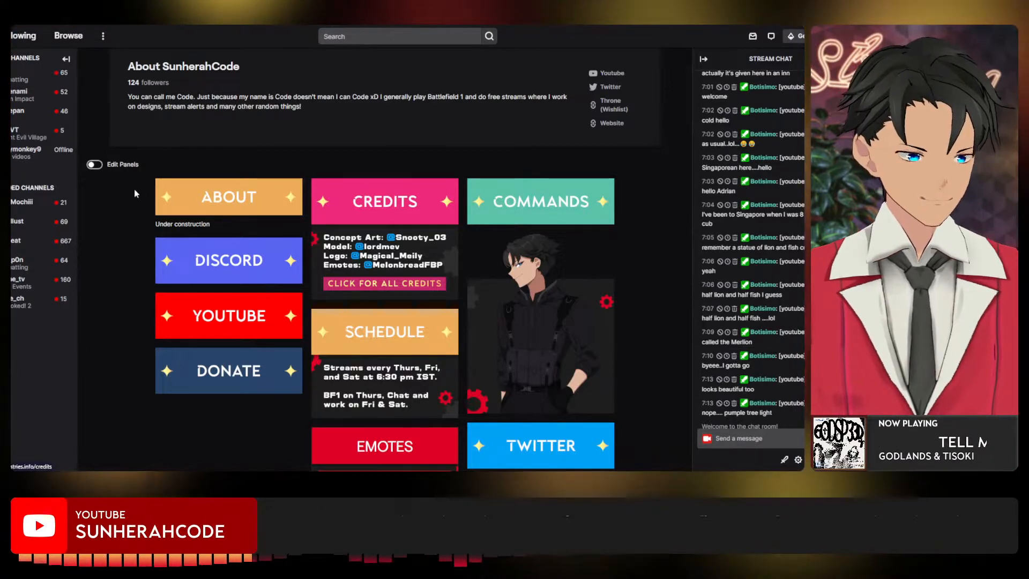
{"action": "left_click", "coordinate": [97, 166]}
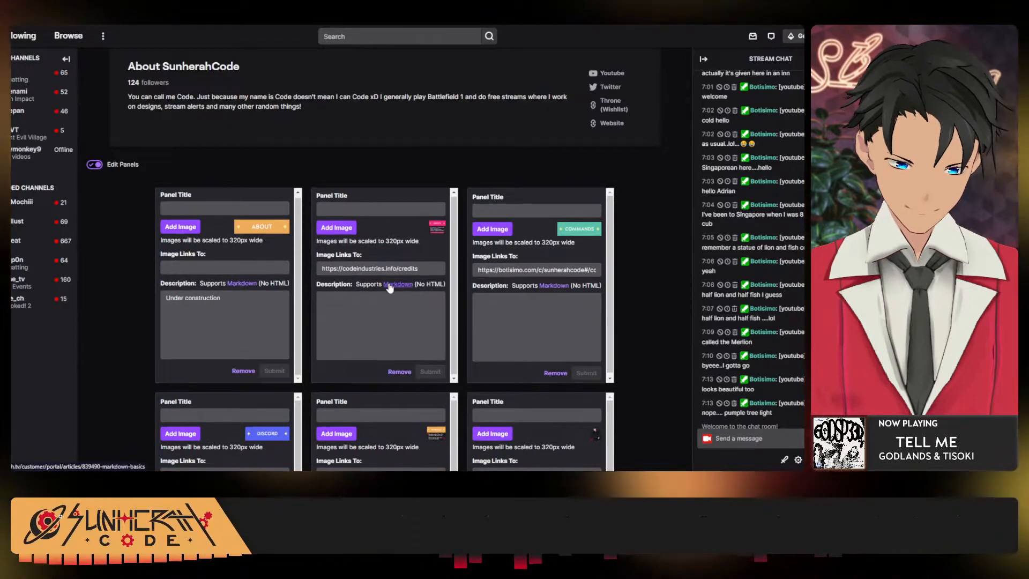
Replace the schedule panel's image with the "SchedulePanel -" file and submit the panel.
{"action": "scroll", "coordinate": [634, 288], "scroll_direction": "down", "scroll_amount": 5}
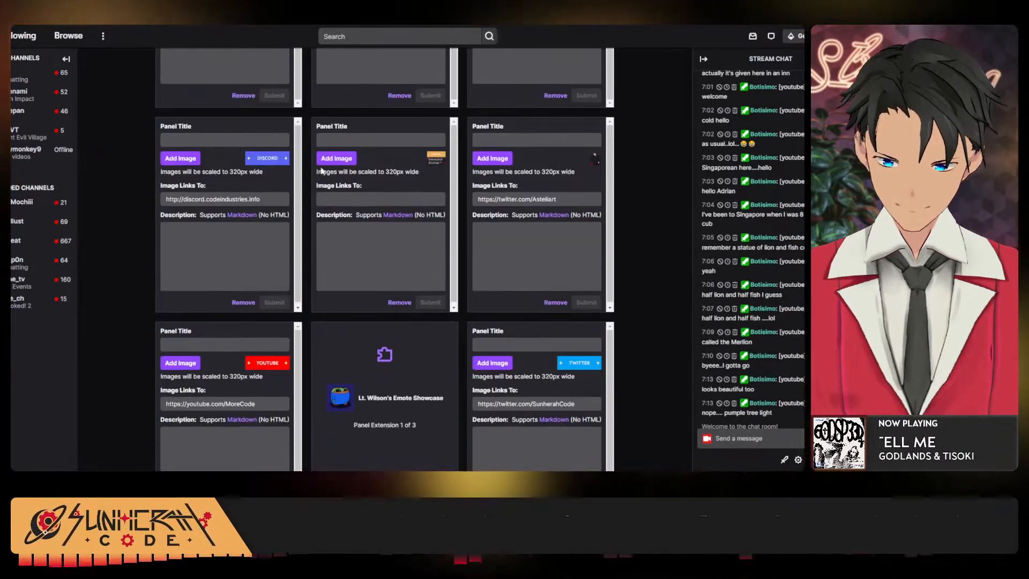
{"action": "left_click", "coordinate": [332, 158]}
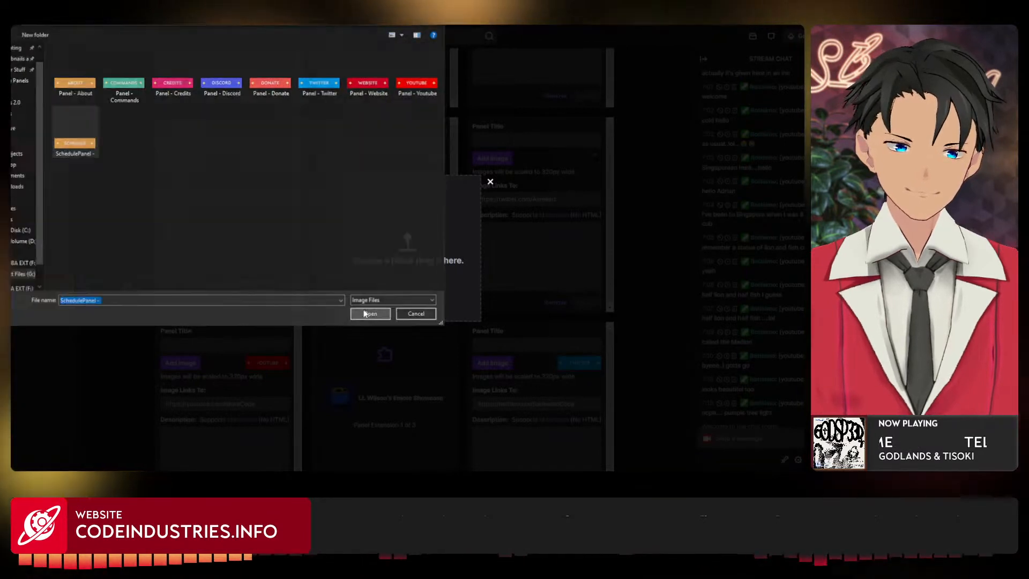
{"action": "left_click", "coordinate": [366, 313]}
{"action": "left_click", "coordinate": [390, 270]}
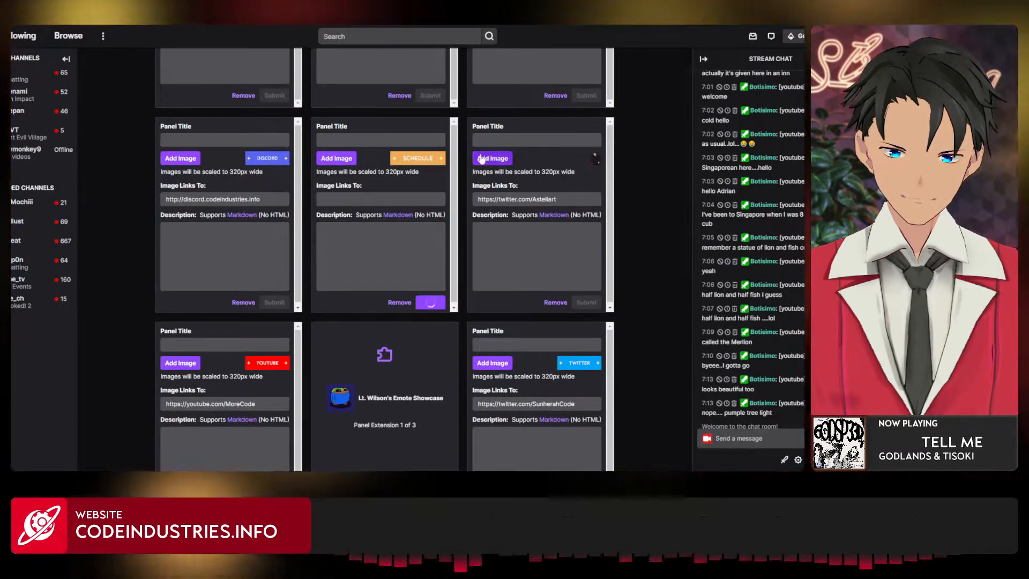
Re-upload the "Panel - Discord" file as the Discord panel's image.
{"action": "left_click", "coordinate": [178, 160]}
{"action": "left_click", "coordinate": [359, 219]}
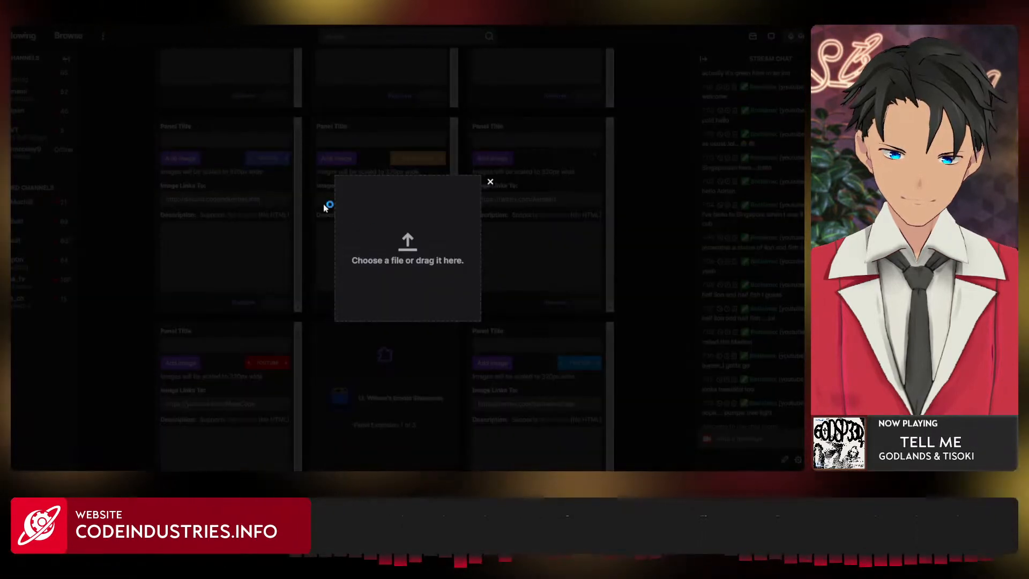
{"action": "left_click", "coordinate": [221, 75]}
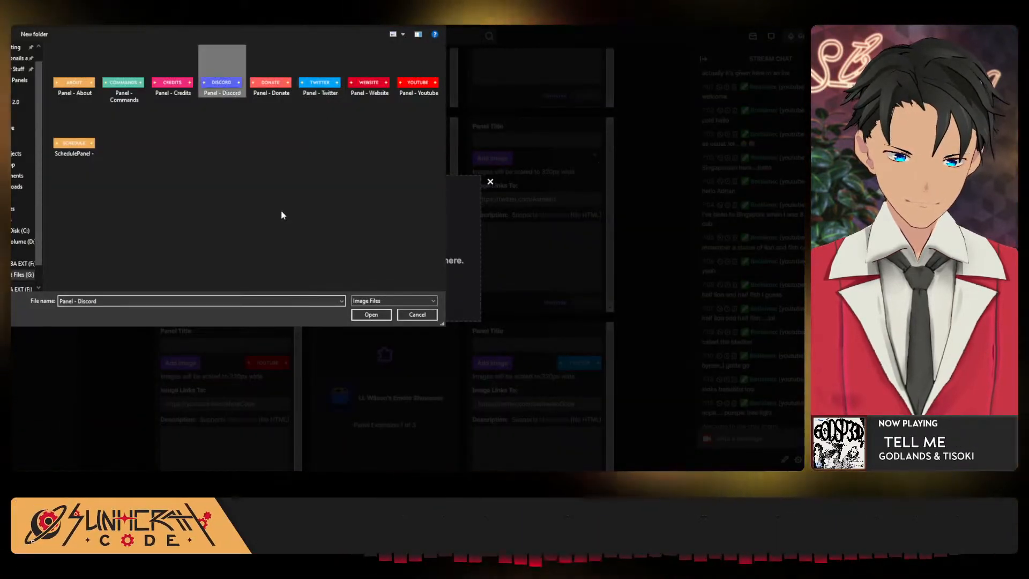
{"action": "left_click", "coordinate": [371, 315]}
{"action": "left_click", "coordinate": [391, 270]}
{"action": "left_click", "coordinate": [483, 162]}
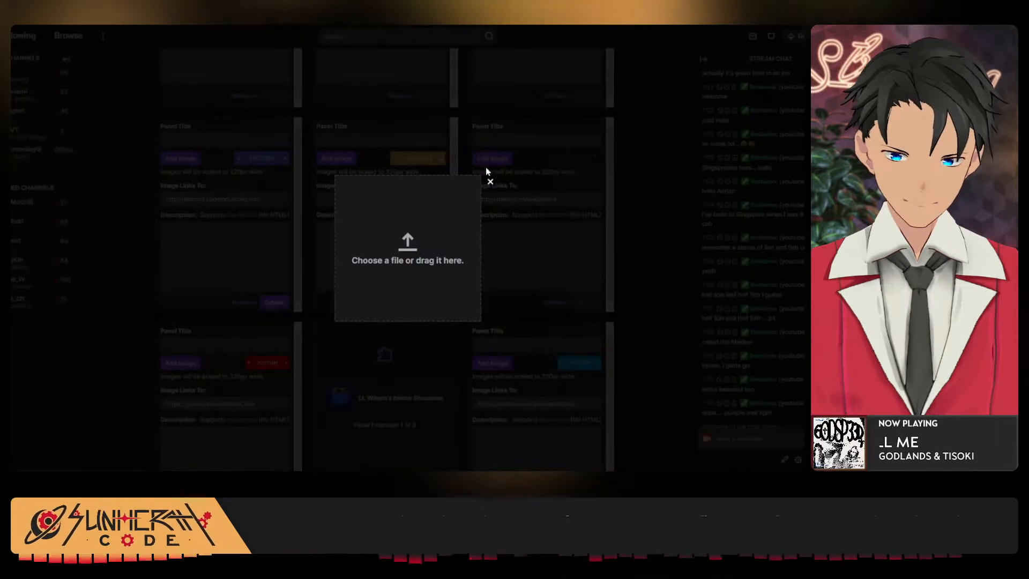
{"action": "left_click", "coordinate": [492, 177]}
Re-upload the "Panel - Commands" file as the Commands panel's image.
{"action": "scroll", "coordinate": [517, 292], "scroll_direction": "up", "scroll_amount": 4}
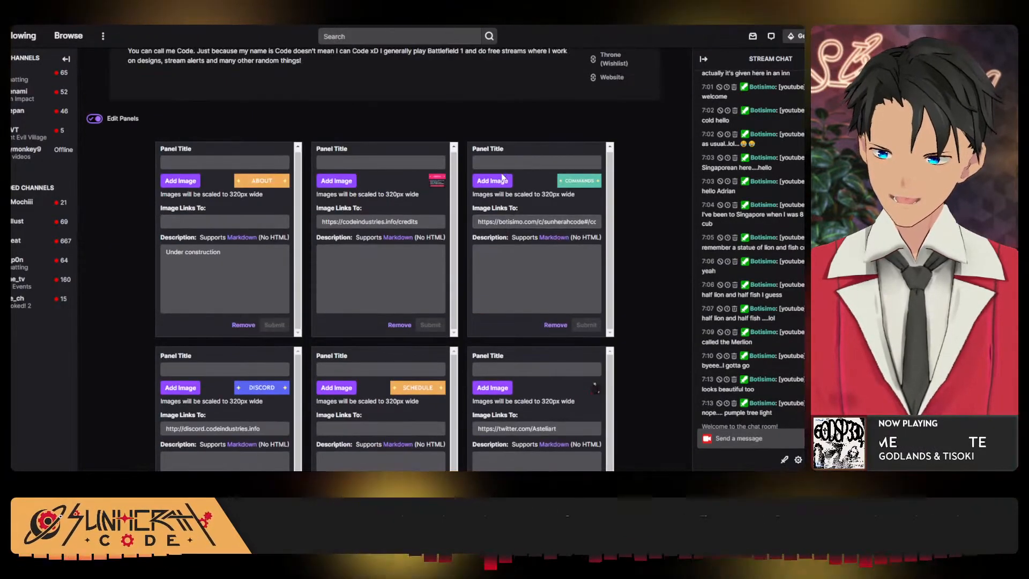
{"action": "left_click", "coordinate": [492, 181]}
{"action": "left_click", "coordinate": [426, 314]}
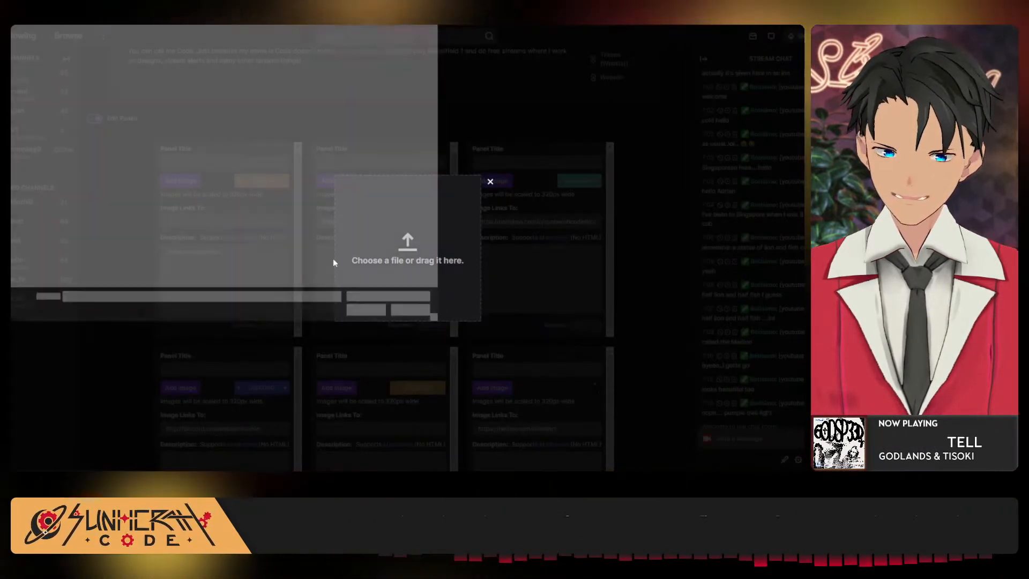
{"action": "left_click", "coordinate": [75, 80]}
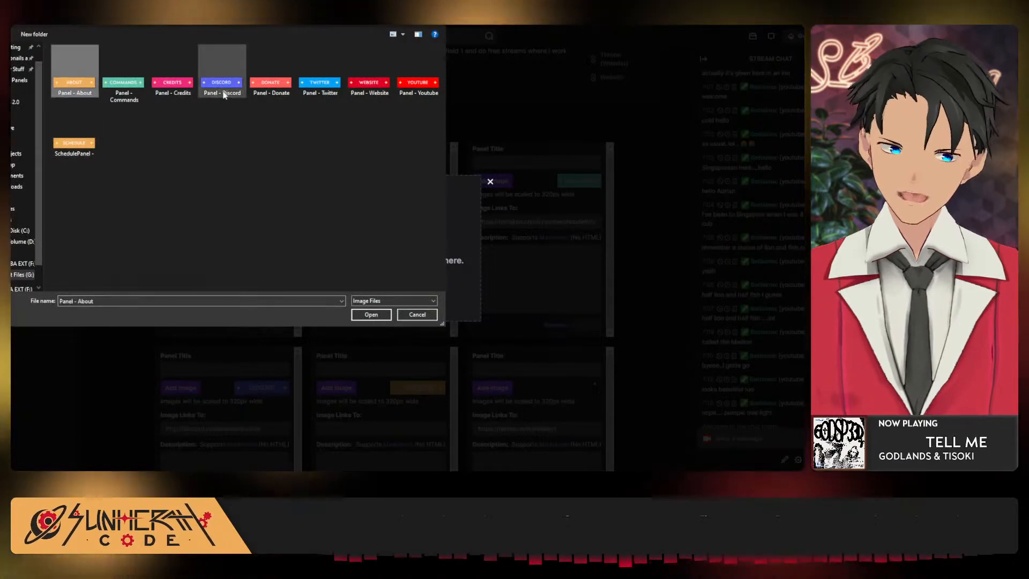
{"action": "left_click", "coordinate": [124, 81]}
{"action": "left_click", "coordinate": [365, 302]}
{"action": "left_click", "coordinate": [375, 309]}
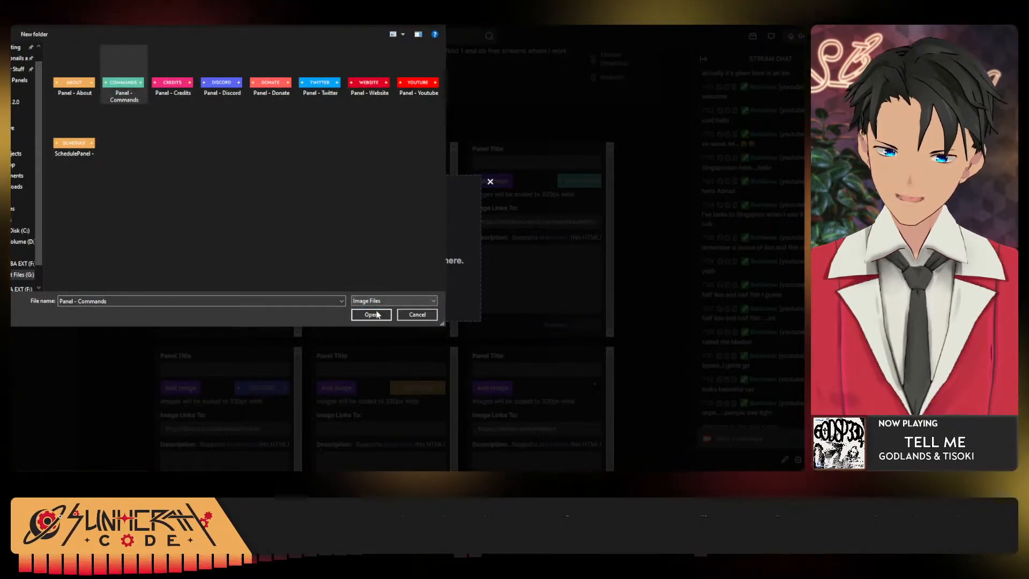
{"action": "left_click", "coordinate": [371, 315]}
{"action": "left_click", "coordinate": [391, 269]}
Replace the image of the panel linking to the credits page with the "Panel - Credits" file.
{"action": "left_click", "coordinate": [343, 184]}
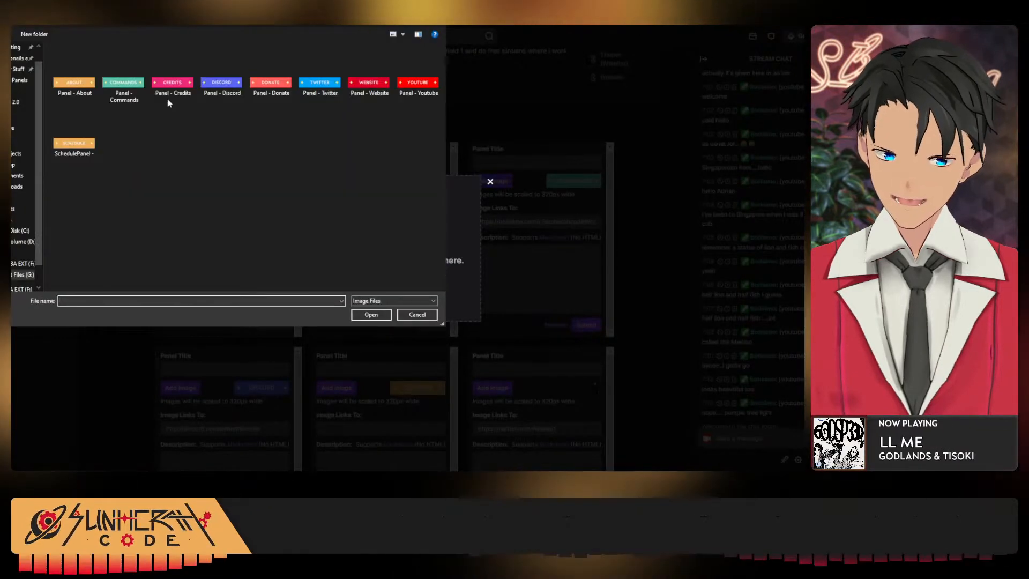
{"action": "key", "text": "Return"}
{"action": "left_click", "coordinate": [391, 266]}
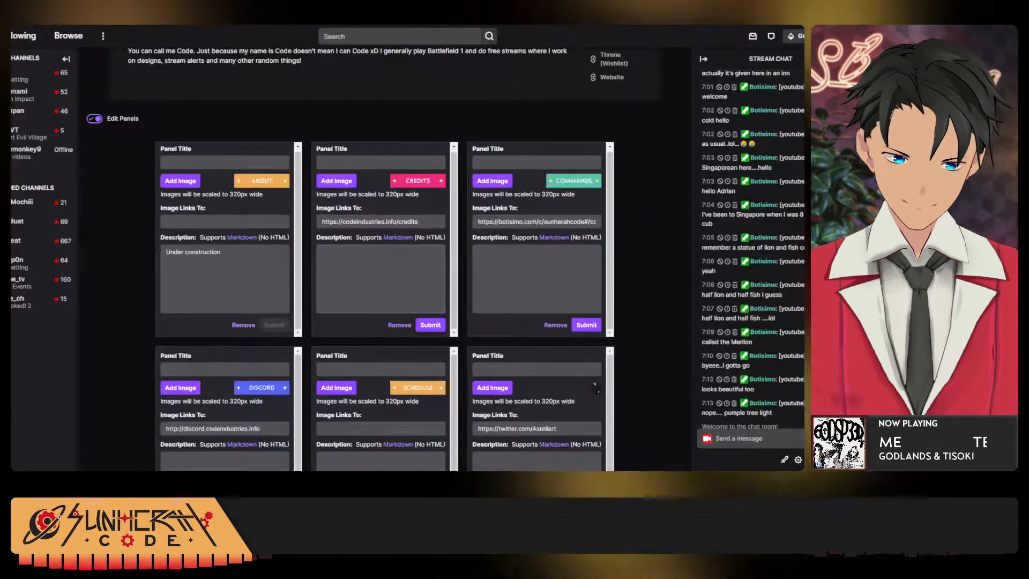
Re-upload the "Panel - About" file as the About panel's image.
{"action": "left_click", "coordinate": [199, 184]}
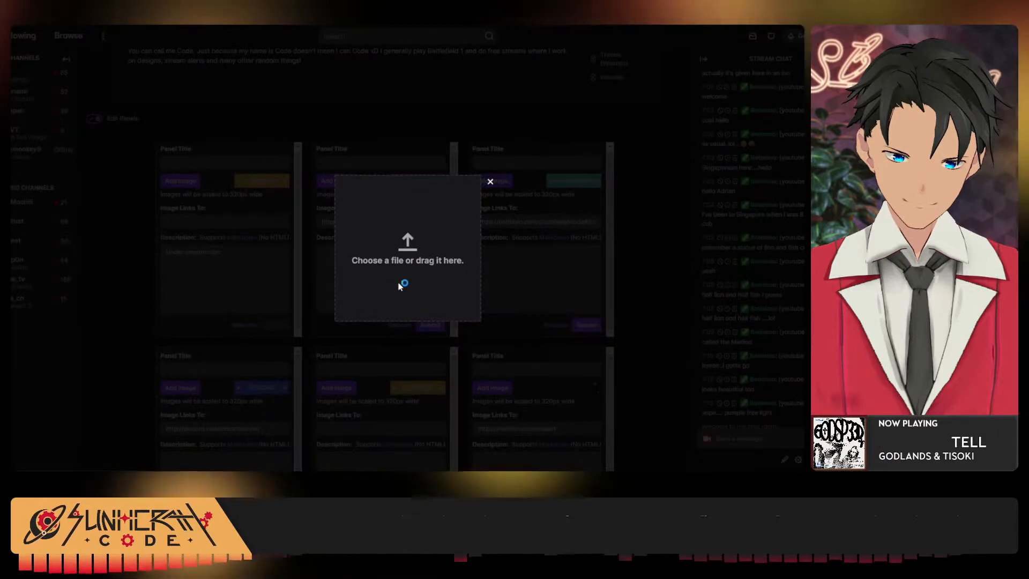
{"action": "left_click", "coordinate": [75, 71]}
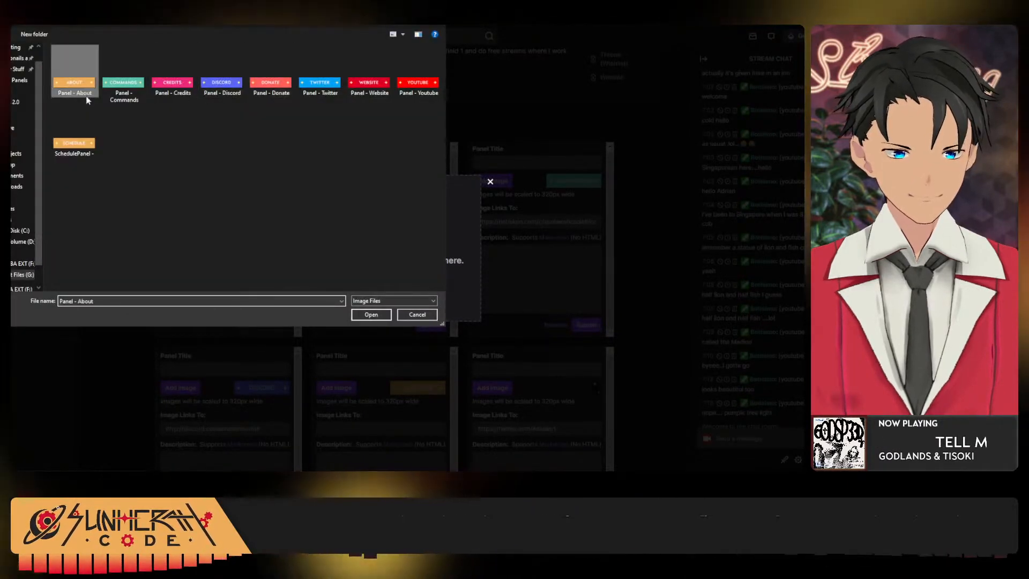
{"action": "left_click", "coordinate": [372, 315]}
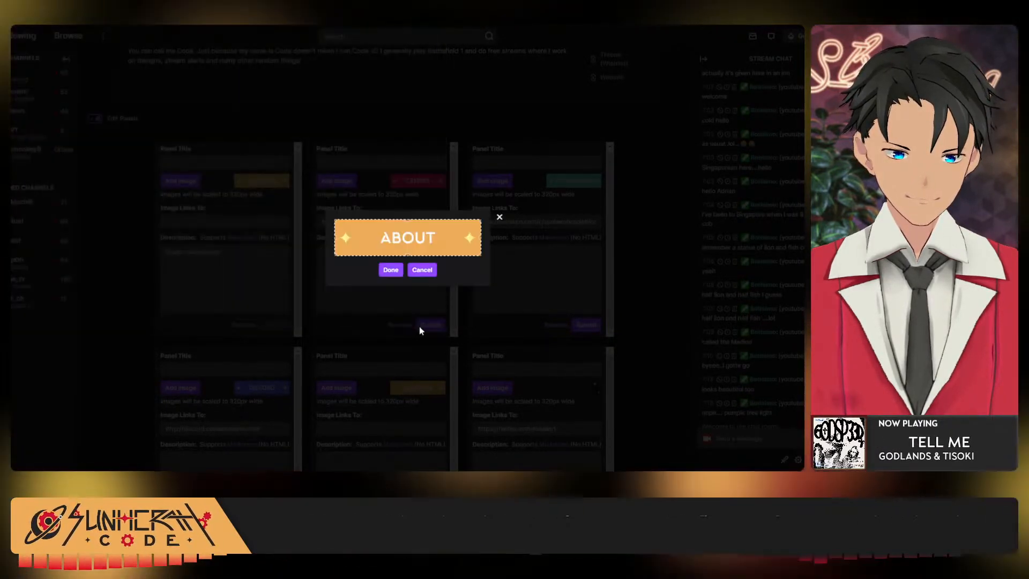
{"action": "left_click", "coordinate": [391, 269]}
Replace the YouTube panel's image with the "Panel - Youtube" file.
{"action": "scroll", "coordinate": [395, 290], "scroll_direction": "down", "scroll_amount": 4}
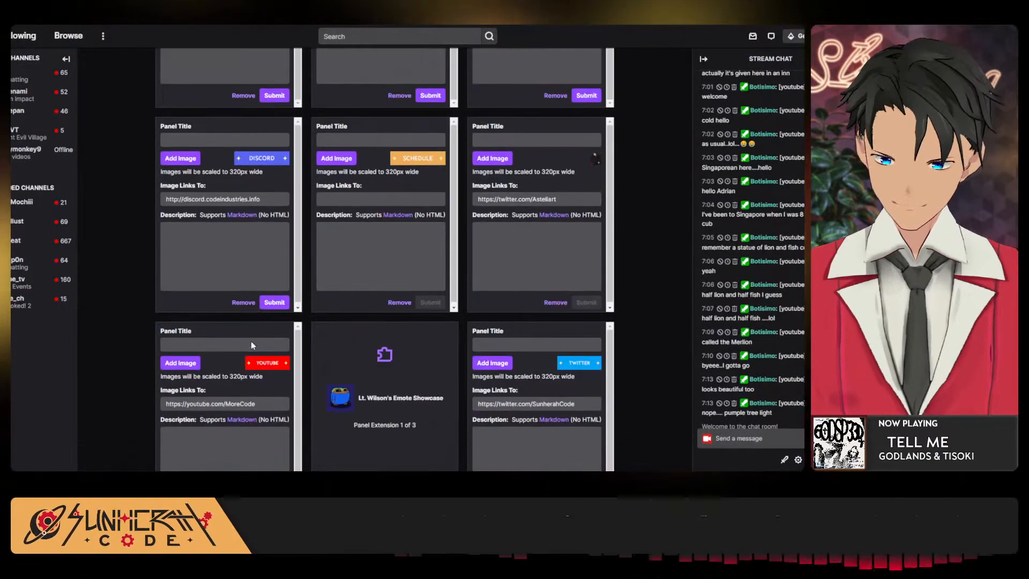
{"action": "left_click", "coordinate": [181, 363]}
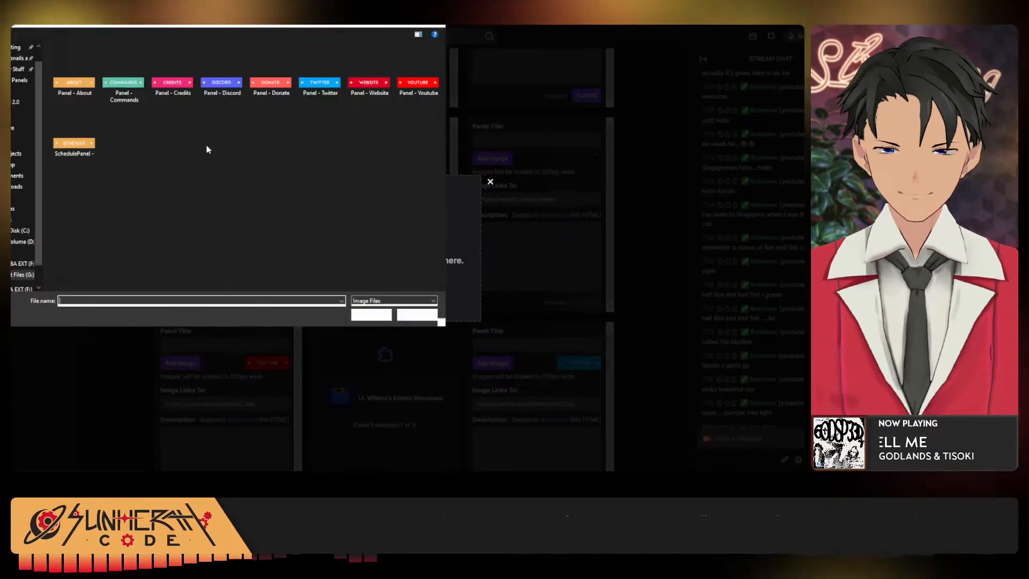
{"action": "left_click", "coordinate": [418, 86]}
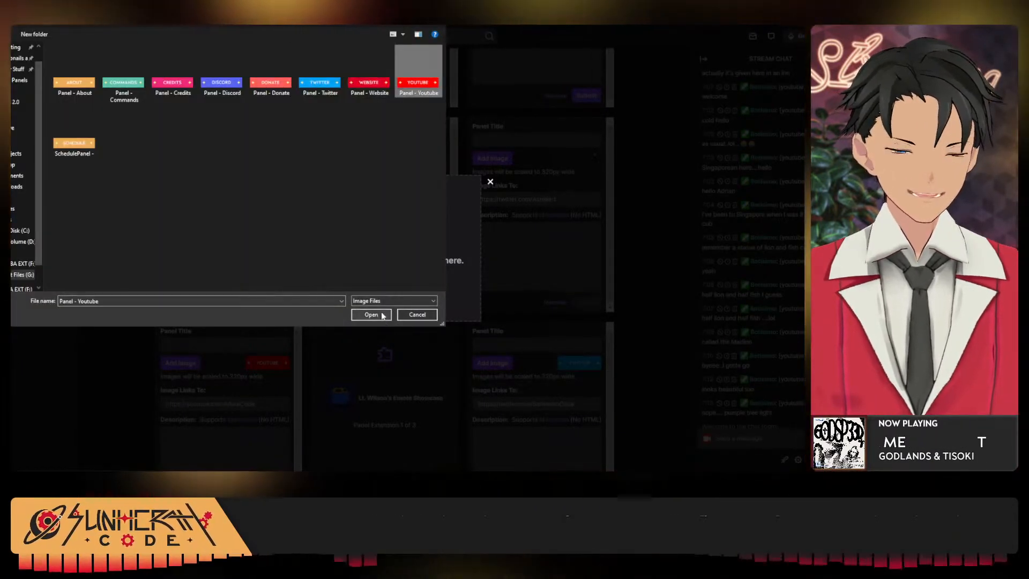
{"action": "left_click", "coordinate": [371, 315]}
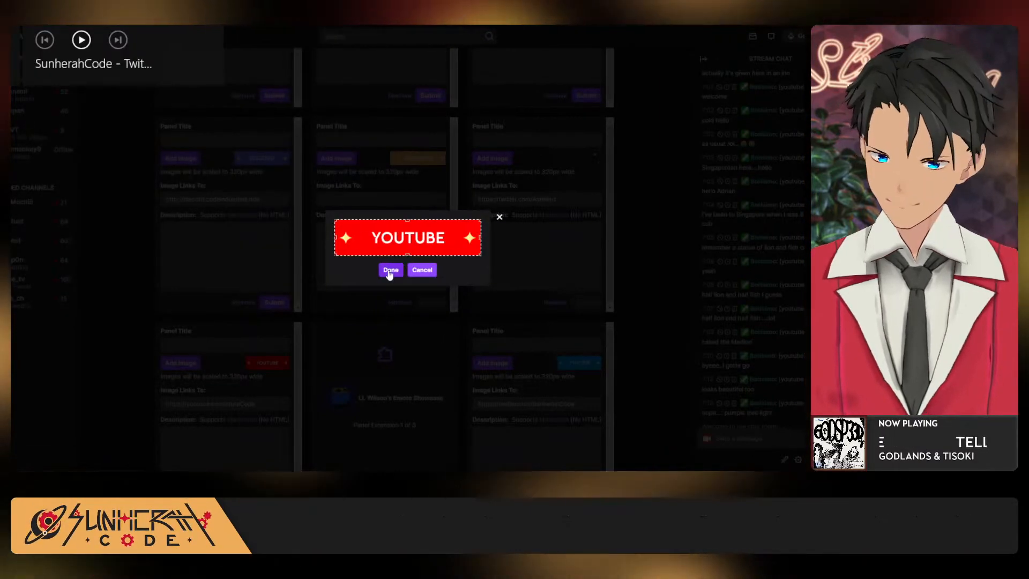
{"action": "left_click", "coordinate": [390, 271]}
Replace the Twitter panel's image with the "Panel - Twitter" file.
{"action": "left_click", "coordinate": [484, 366]}
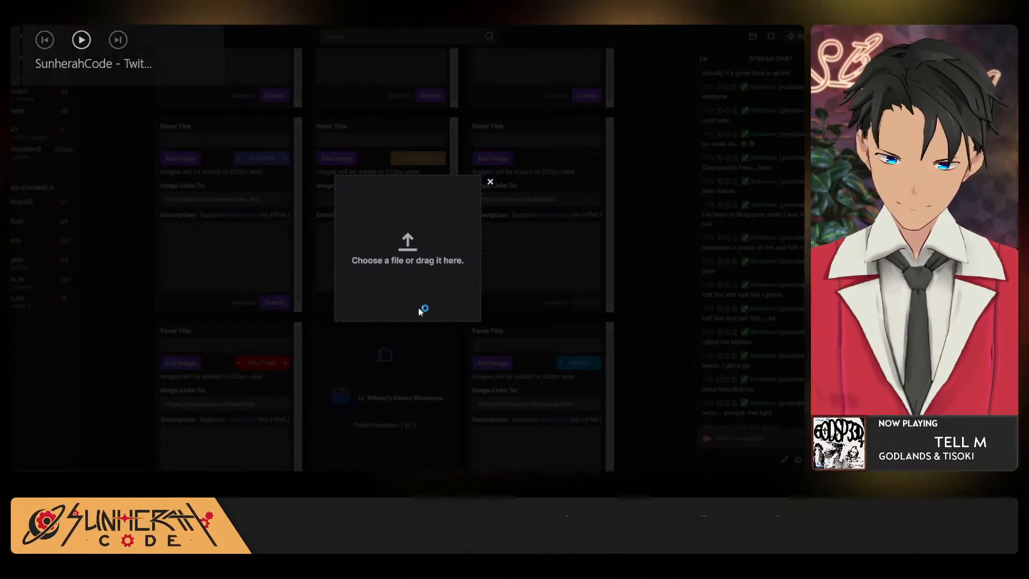
{"action": "left_click", "coordinate": [376, 314]}
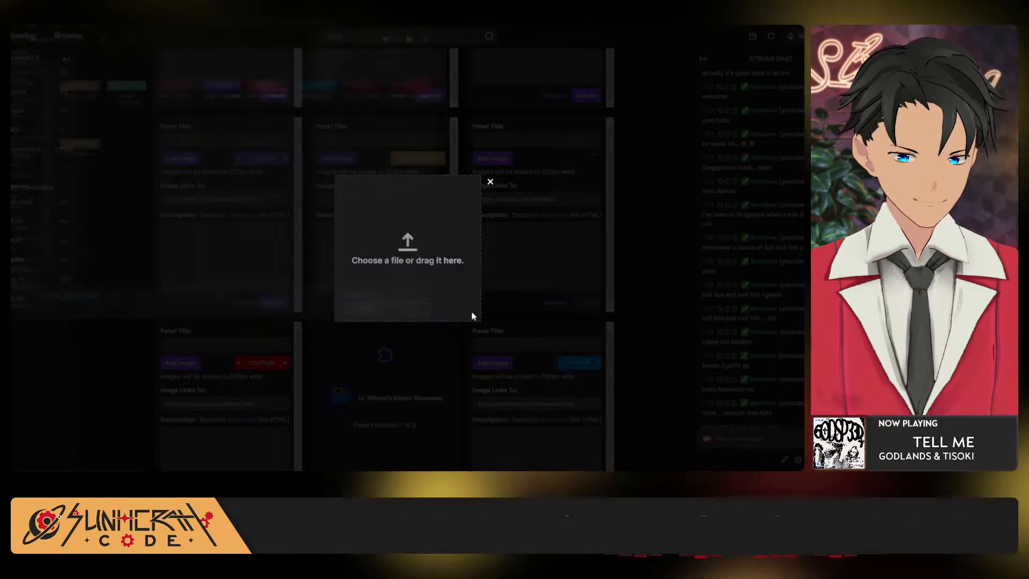
{"action": "left_click", "coordinate": [395, 269]}
Replace the Donate panel's image with the "Panel - Donate" file.
{"action": "scroll", "coordinate": [441, 299], "scroll_direction": "down", "scroll_amount": 1}
{"action": "scroll", "coordinate": [347, 312], "scroll_direction": "down", "scroll_amount": 4}
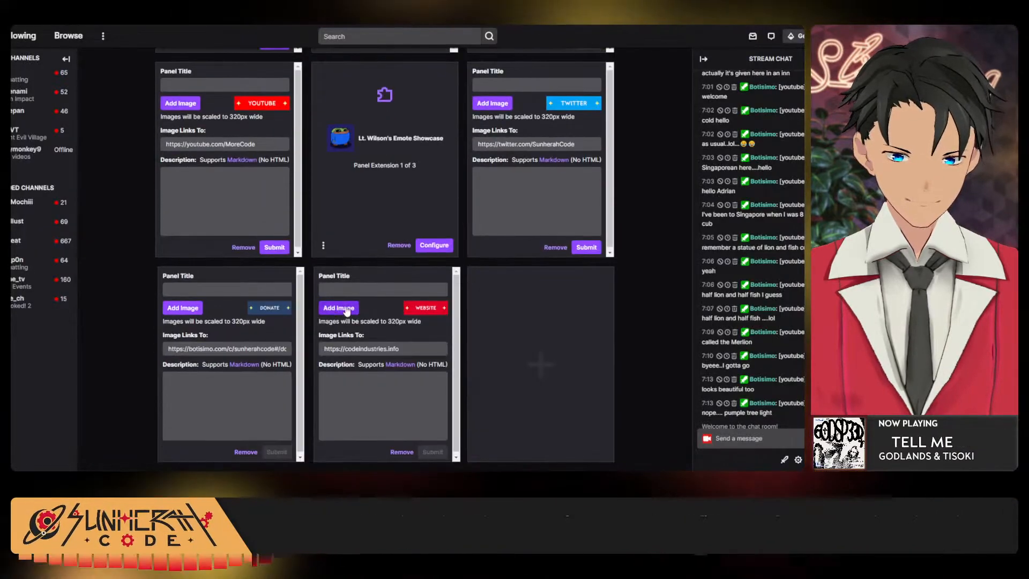
{"action": "left_click", "coordinate": [190, 310]}
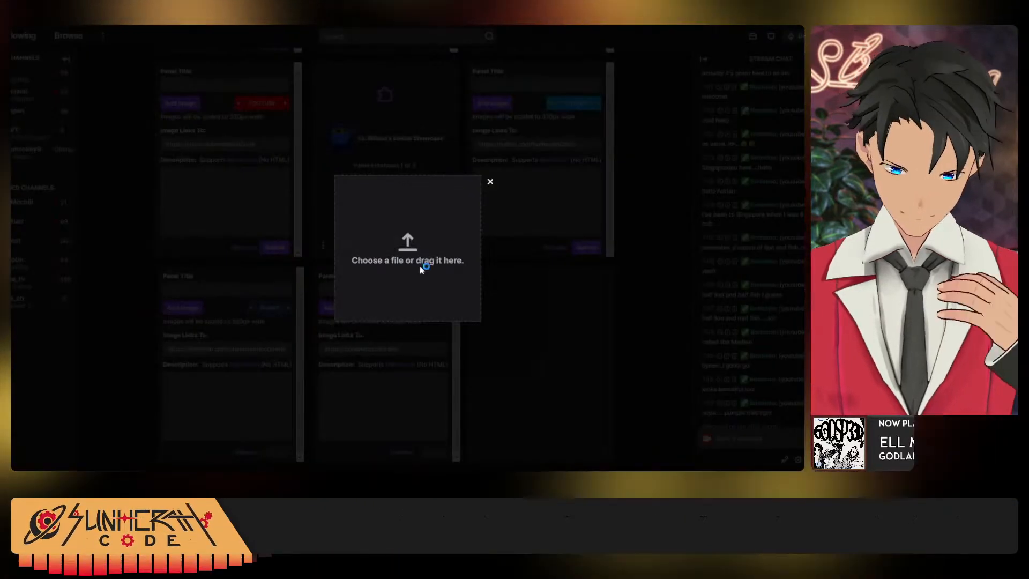
{"action": "left_click", "coordinate": [423, 268]}
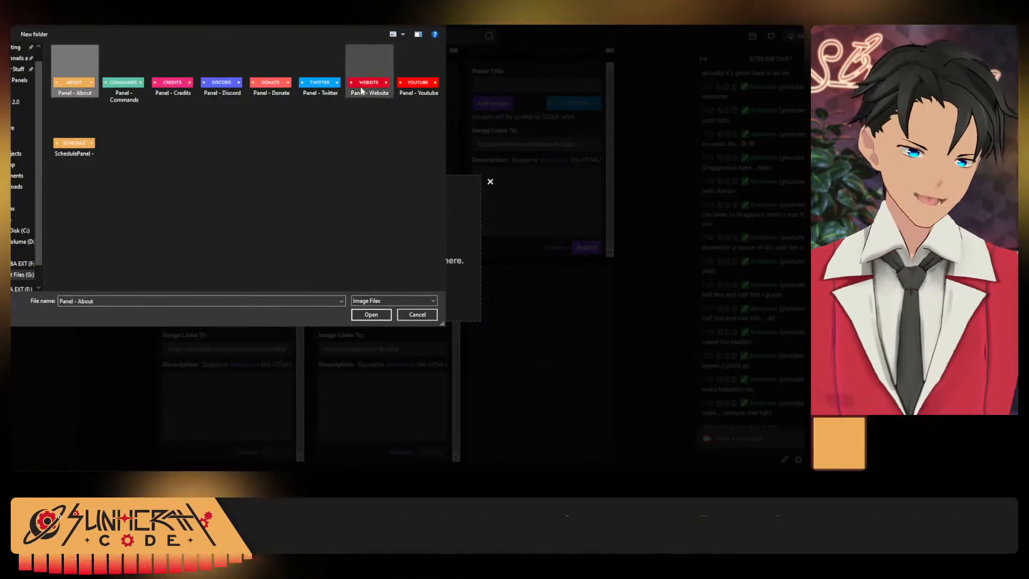
{"action": "left_click", "coordinate": [271, 75]}
{"action": "left_click", "coordinate": [375, 314]}
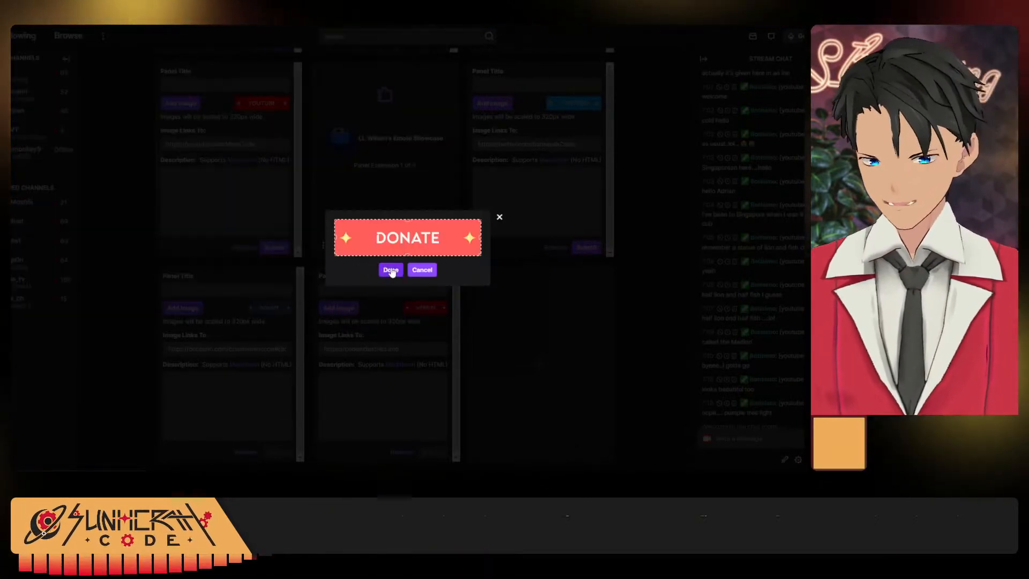
{"action": "left_click", "coordinate": [390, 270]}
Replace the Website panel's image with the "Panel - Website" file.
{"action": "left_click", "coordinate": [339, 307]}
{"action": "left_click", "coordinate": [442, 245]}
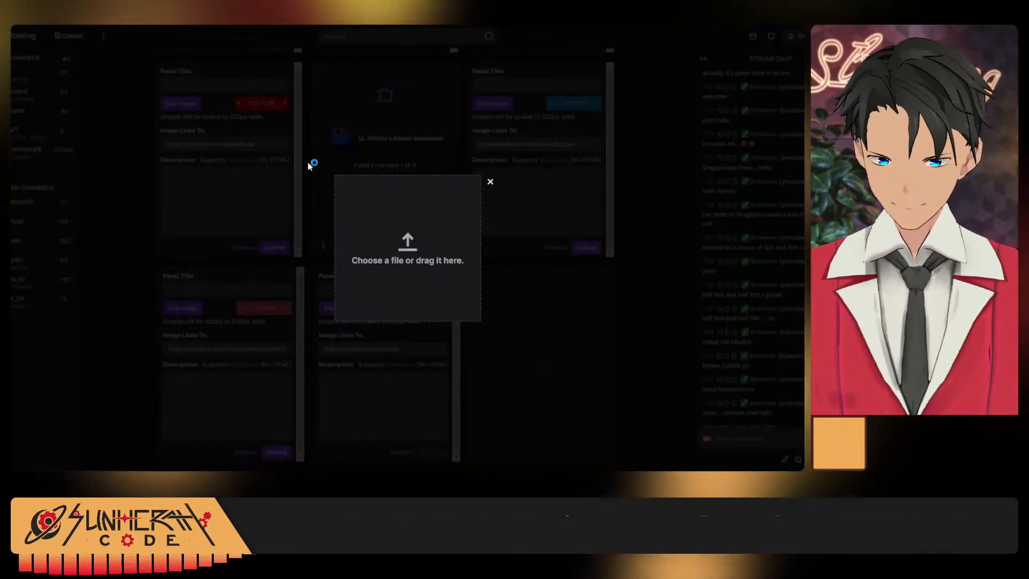
{"action": "left_click", "coordinate": [371, 85]}
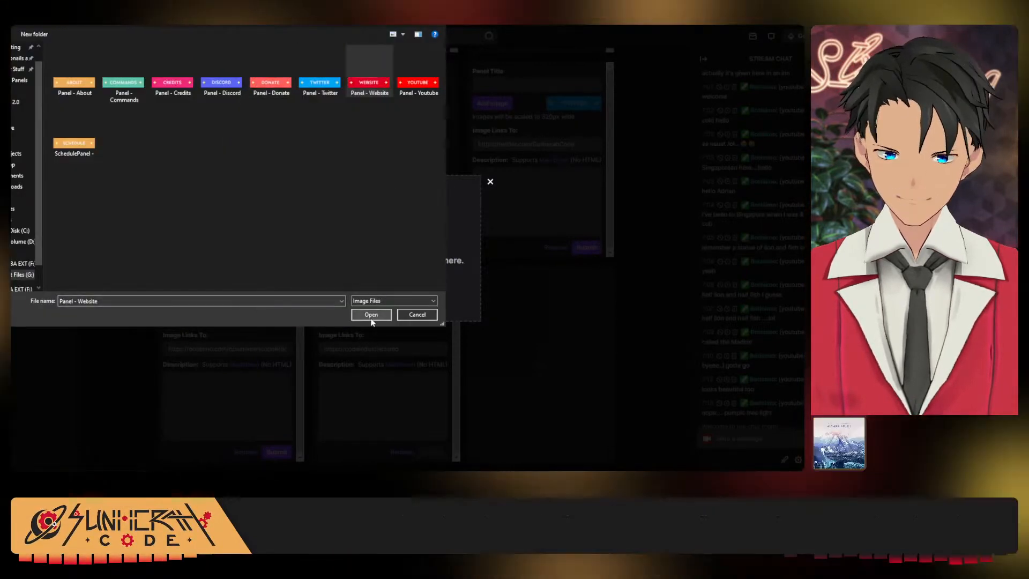
{"action": "left_click", "coordinate": [371, 316]}
{"action": "left_click", "coordinate": [390, 269]}
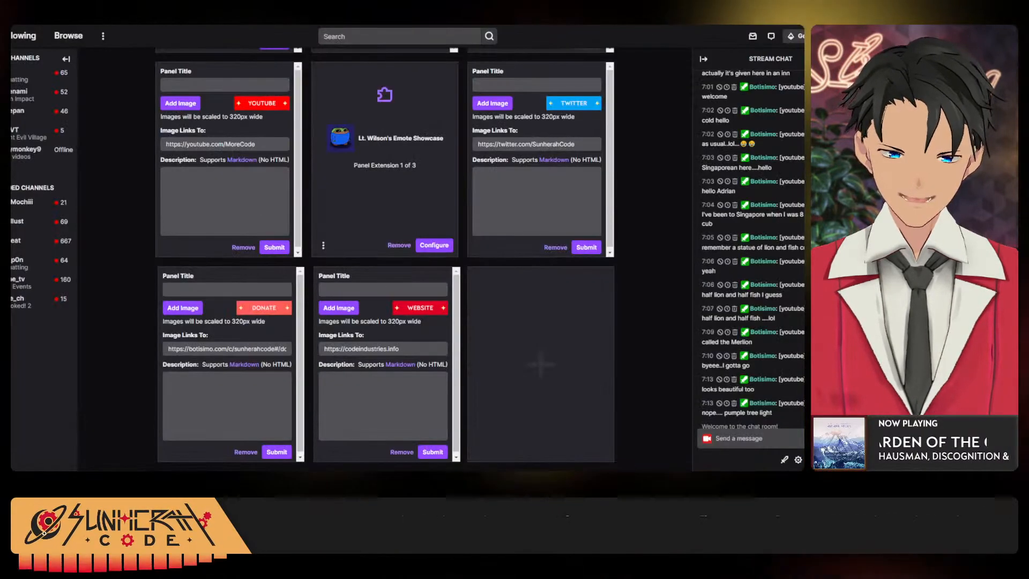
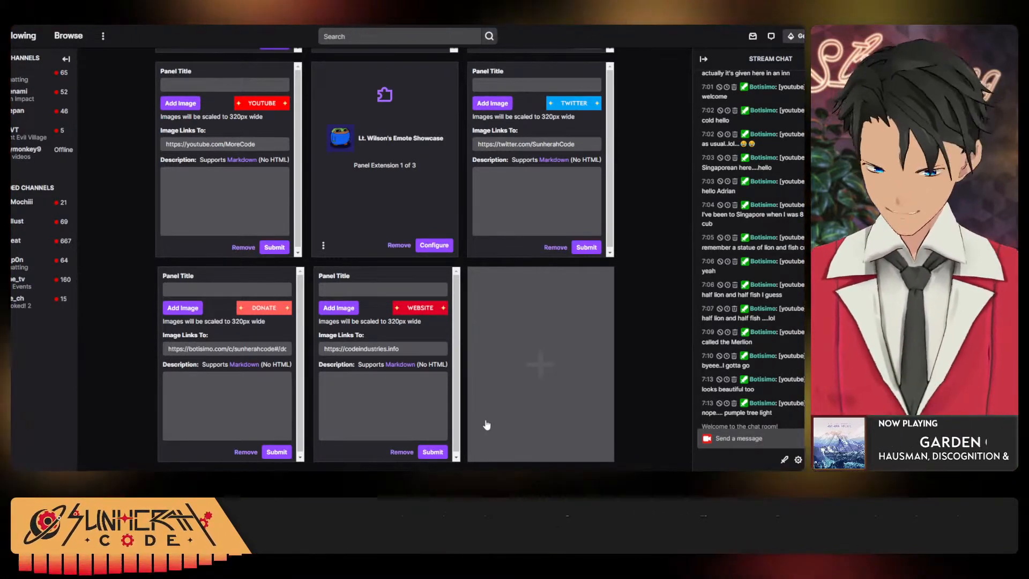
Submit the panels with replaced images: Website, Donate, YouTube, Twitter, Discord, Commands, Credits and About.
{"action": "left_click", "coordinate": [433, 452]}
{"action": "left_click", "coordinate": [277, 452]}
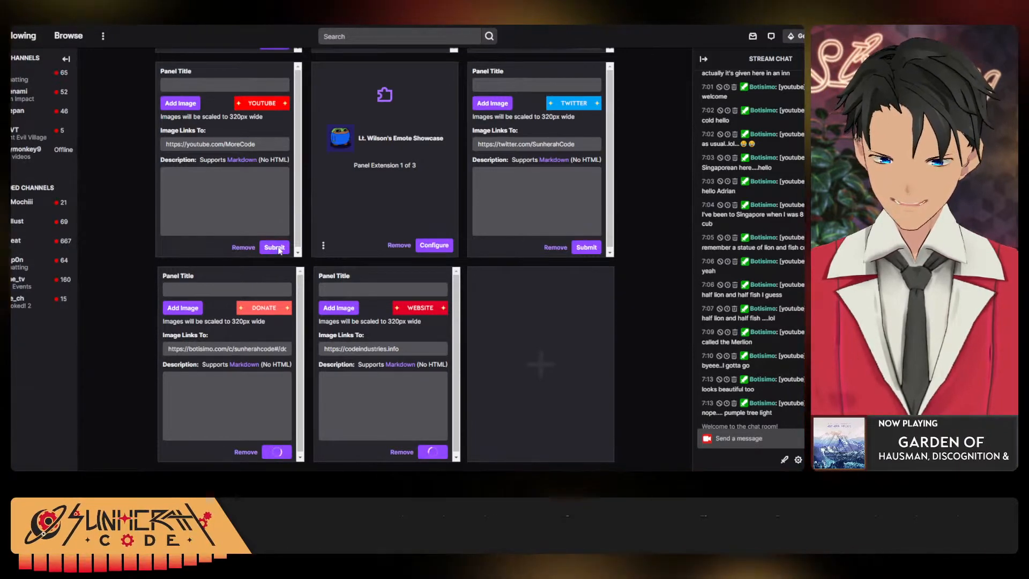
{"action": "left_click", "coordinate": [589, 250]}
{"action": "scroll", "coordinate": [589, 249], "scroll_direction": "up", "scroll_amount": 4}
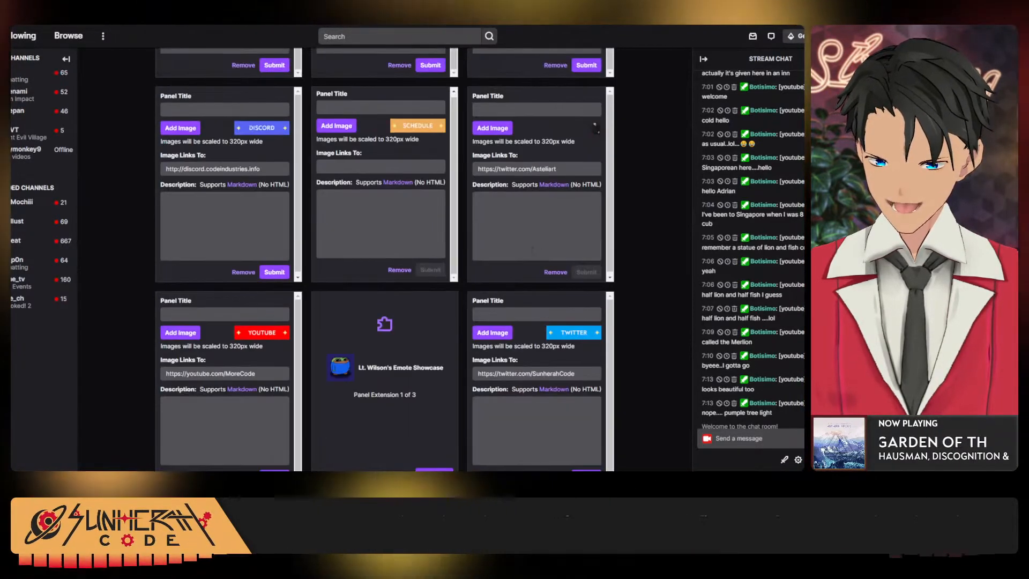
{"action": "scroll", "coordinate": [409, 275], "scroll_direction": "up", "scroll_amount": 3}
{"action": "left_click", "coordinate": [276, 408]}
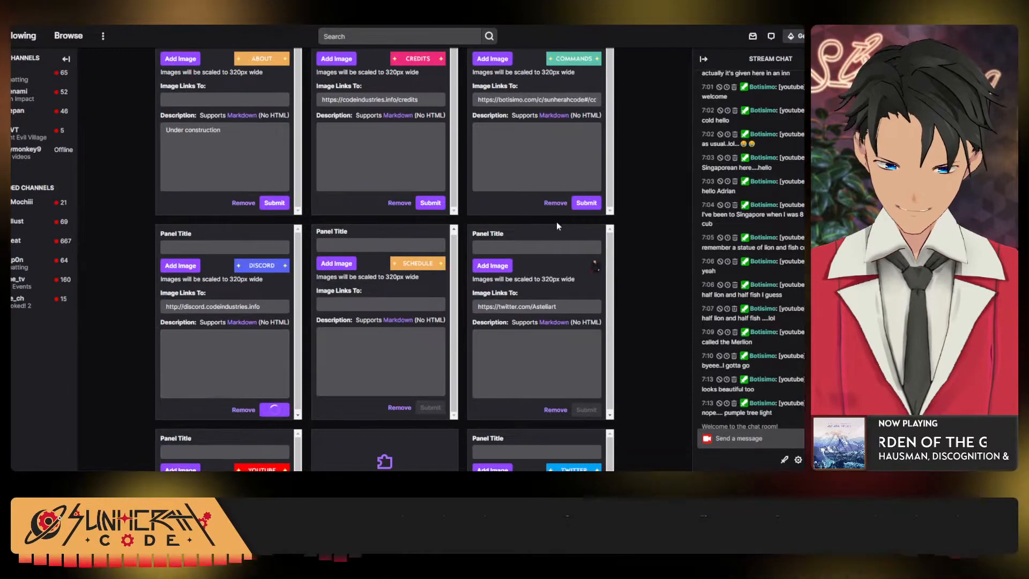
{"action": "left_click", "coordinate": [584, 204]}
{"action": "left_click", "coordinate": [424, 203]}
{"action": "left_click", "coordinate": [282, 203]}
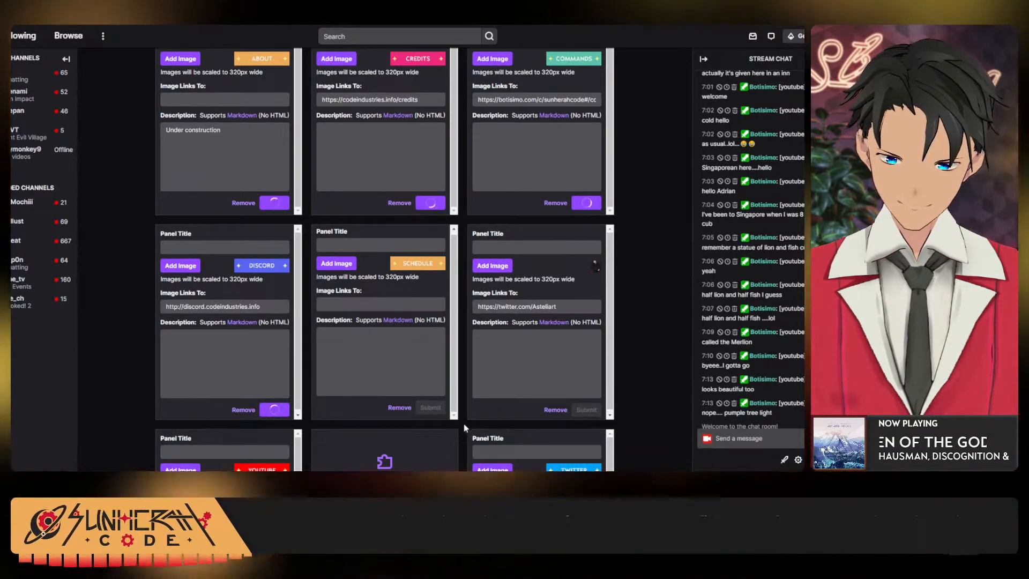
Turn off panel editing on the Twitch channel page.
{"action": "scroll", "coordinate": [405, 311], "scroll_direction": "down", "scroll_amount": 6}
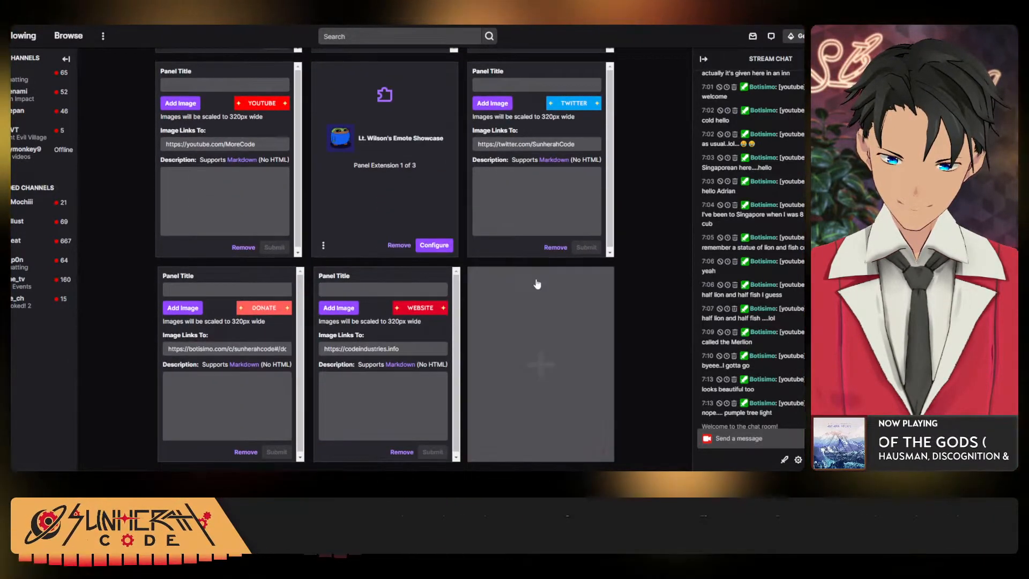
{"action": "scroll", "coordinate": [399, 433], "scroll_direction": "down", "scroll_amount": 2}
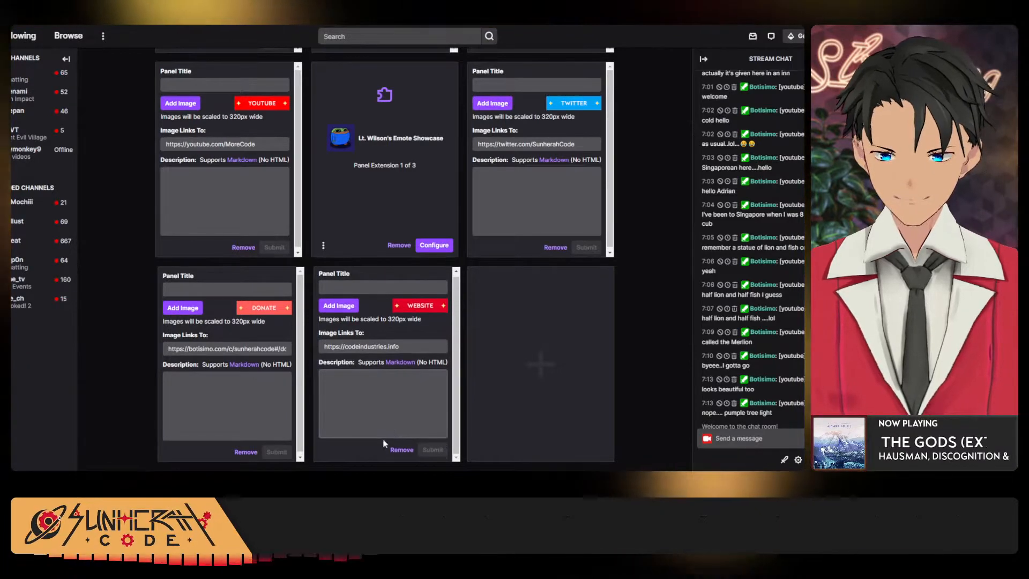
{"action": "scroll", "coordinate": [320, 310], "scroll_direction": "up", "scroll_amount": 8}
{"action": "left_click", "coordinate": [118, 186]}
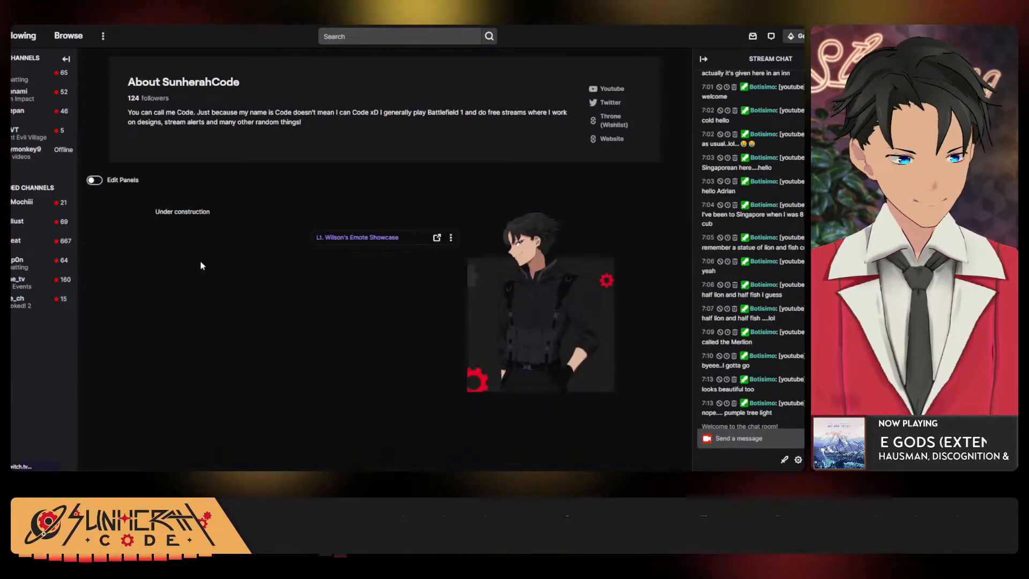
Examine the published panels on the channel page, including the emote showcase and how the whole layout looks.
{"action": "scroll", "coordinate": [369, 276], "scroll_direction": "down", "scroll_amount": 1}
{"action": "scroll", "coordinate": [369, 276], "scroll_direction": "down", "scroll_amount": 2}
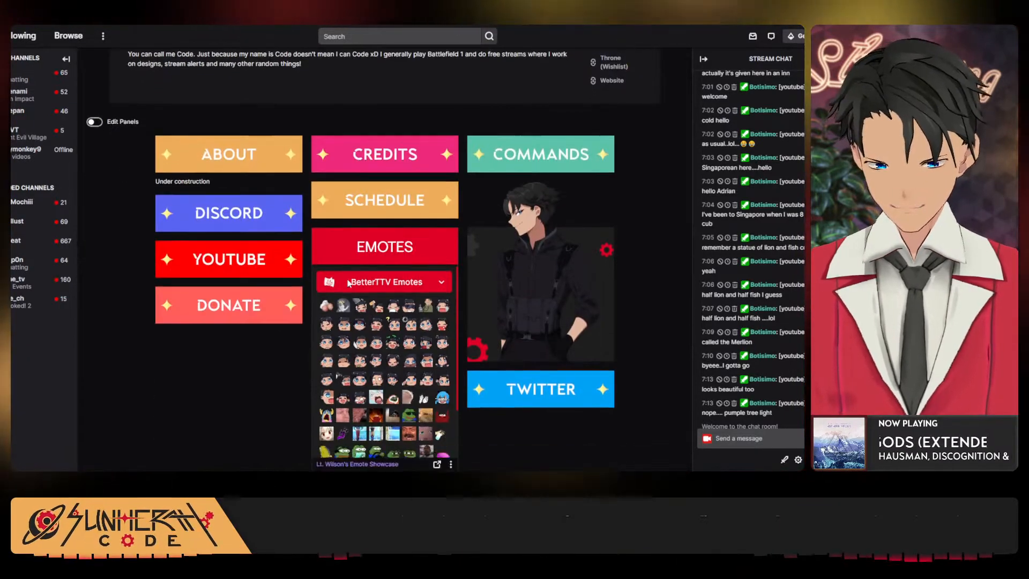
{"action": "scroll", "coordinate": [407, 288], "scroll_direction": "down", "scroll_amount": 2}
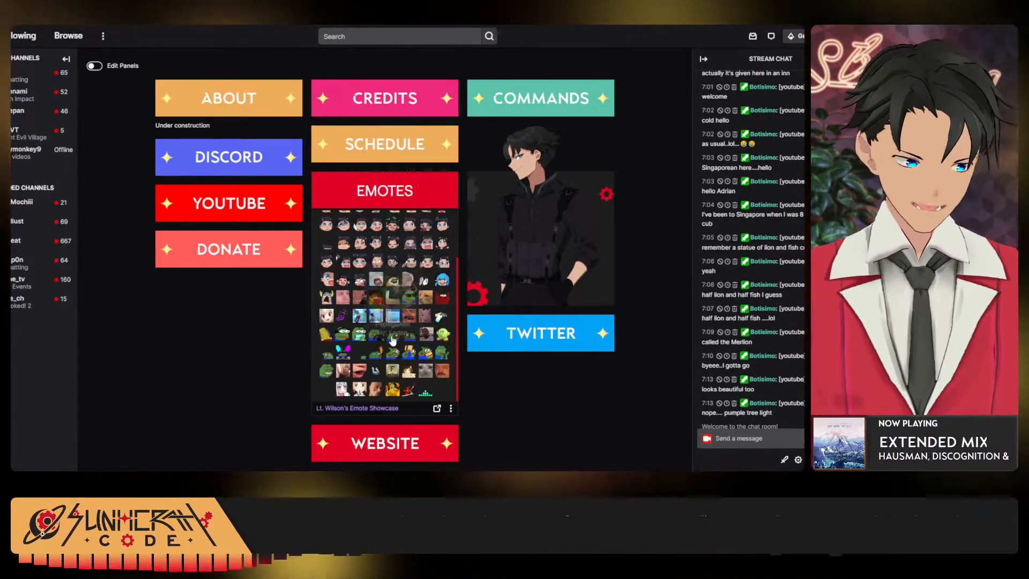
{"action": "mouse_move", "coordinate": [408, 318]}
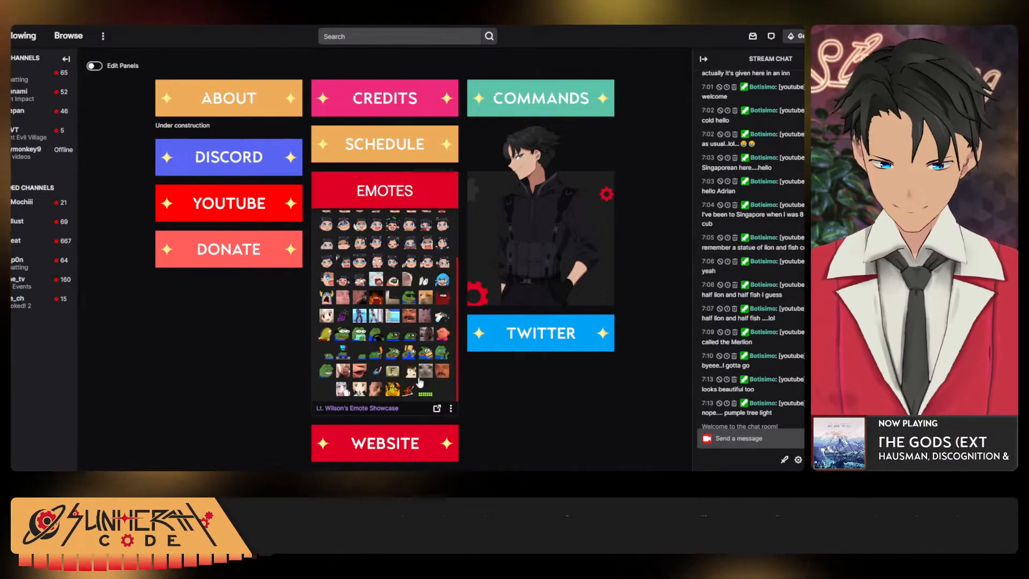
{"action": "scroll", "coordinate": [418, 375], "scroll_direction": "up", "scroll_amount": 1}
{"action": "mouse_move", "coordinate": [369, 329]}
{"action": "scroll", "coordinate": [369, 329], "scroll_direction": "up", "scroll_amount": 1}
{"action": "mouse_move", "coordinate": [376, 272]}
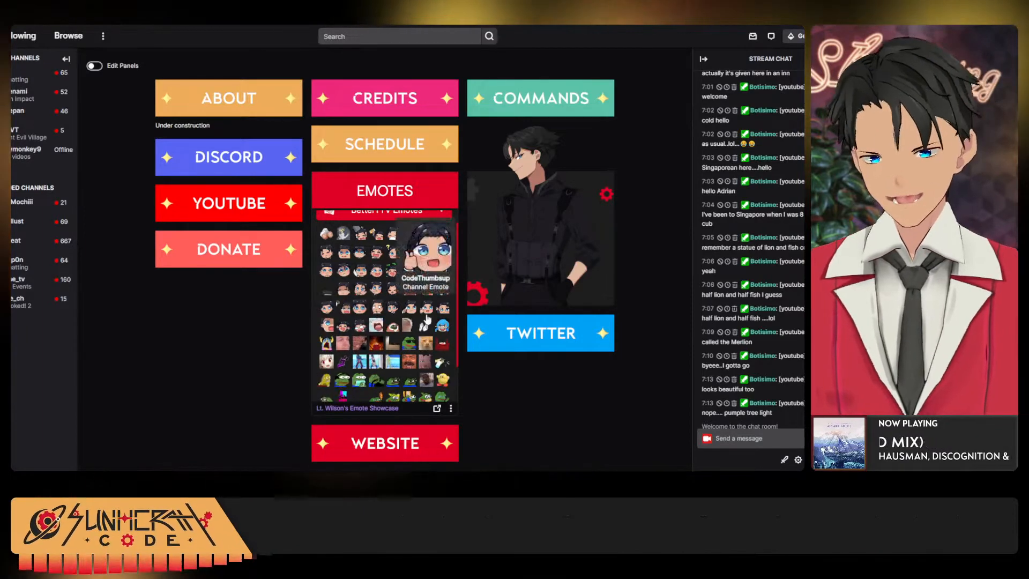
{"action": "scroll", "coordinate": [579, 388], "scroll_direction": "up", "scroll_amount": 5}
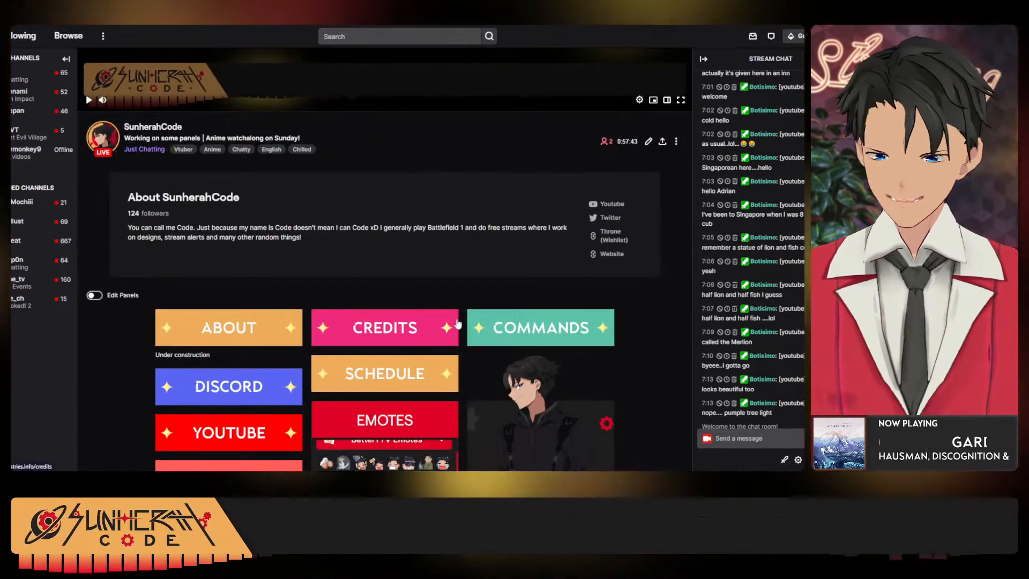
{"action": "scroll", "coordinate": [453, 322], "scroll_direction": "down", "scroll_amount": 3}
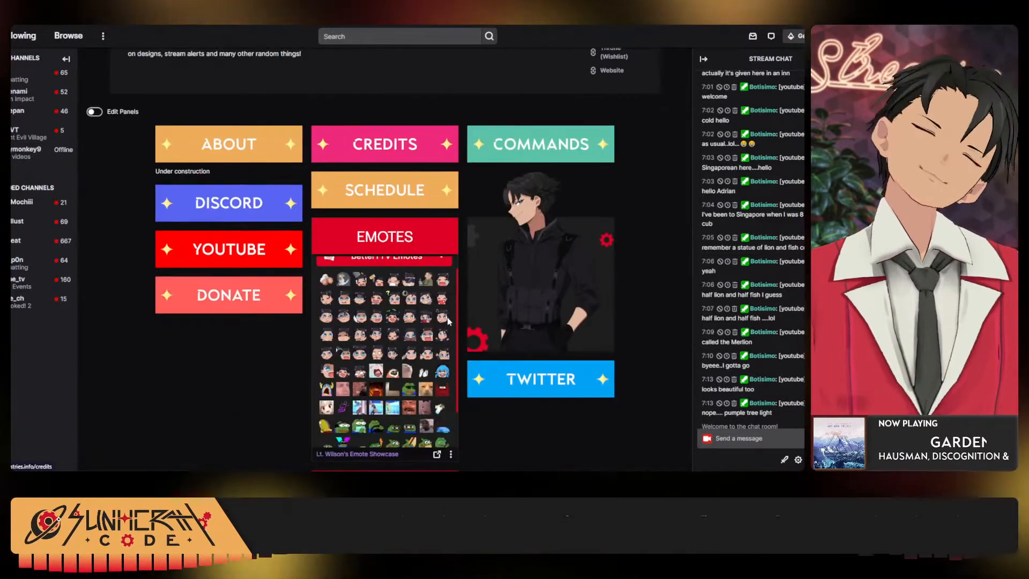
{"action": "scroll", "coordinate": [554, 153], "scroll_direction": "up", "scroll_amount": 2}
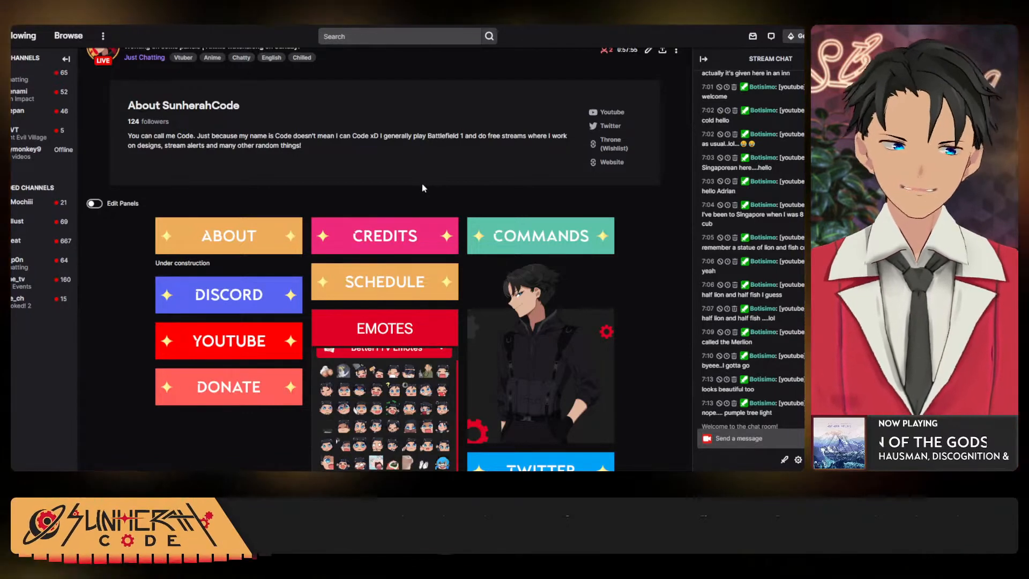
Switch to Figma, duplicate the Commands panel in the newer panel column and place the copy directly below it.
{"action": "key", "text": "alt+Tab"}
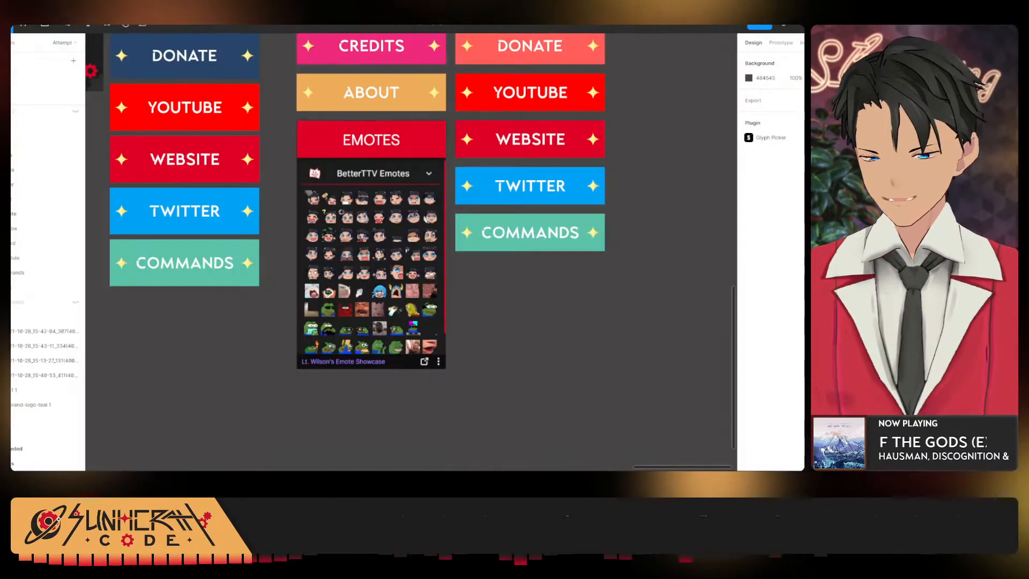
{"action": "left_click", "coordinate": [548, 240]}
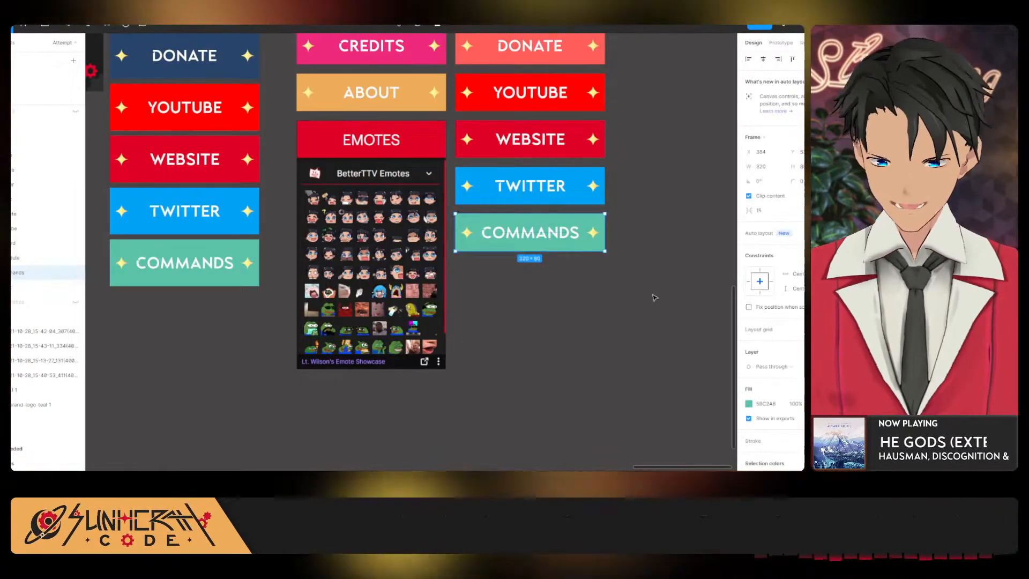
{"action": "scroll", "coordinate": [590, 301], "scroll_direction": "right", "scroll_amount": 5}
{"action": "scroll", "coordinate": [590, 300], "scroll_direction": "up", "scroll_amount": 1}
{"action": "key", "text": "ctrl+d"}
{"action": "left_click_drag", "start_coordinate": [370, 265], "coordinate": [377, 314]}
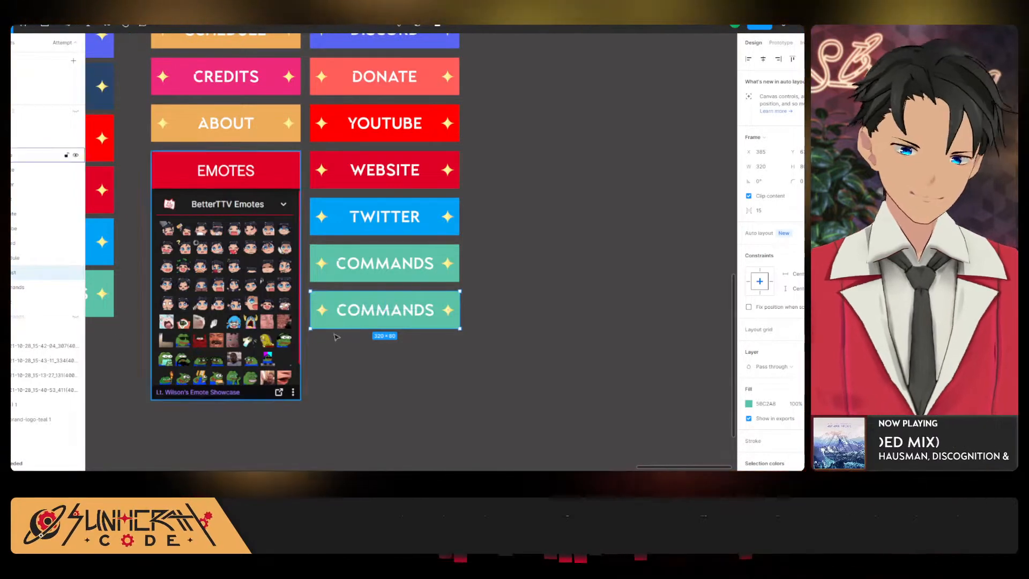
Change the text of the duplicated Commands panel to "WISHLIST".
{"action": "double_click", "coordinate": [389, 312]}
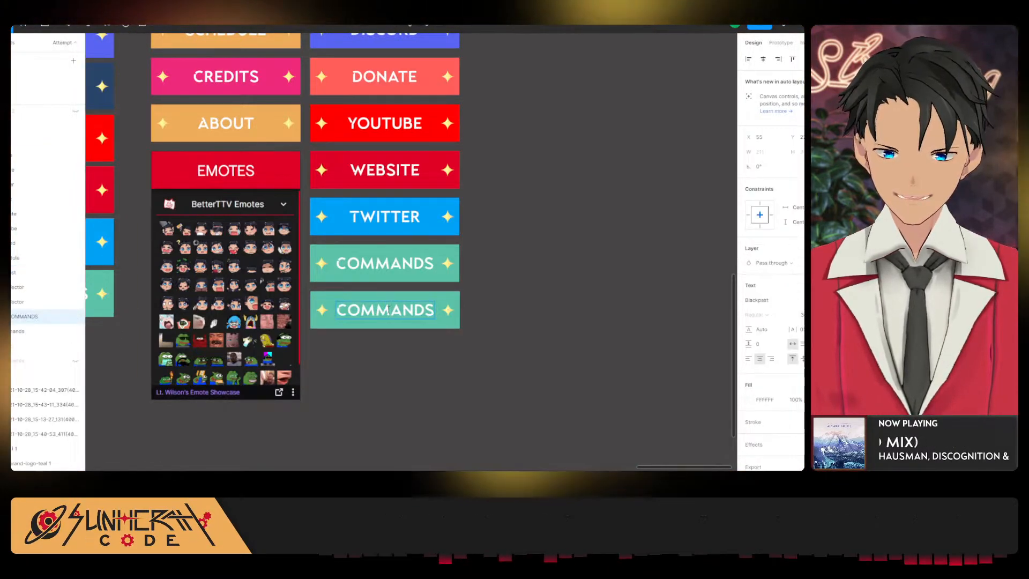
{"action": "double_click", "coordinate": [388, 310]}
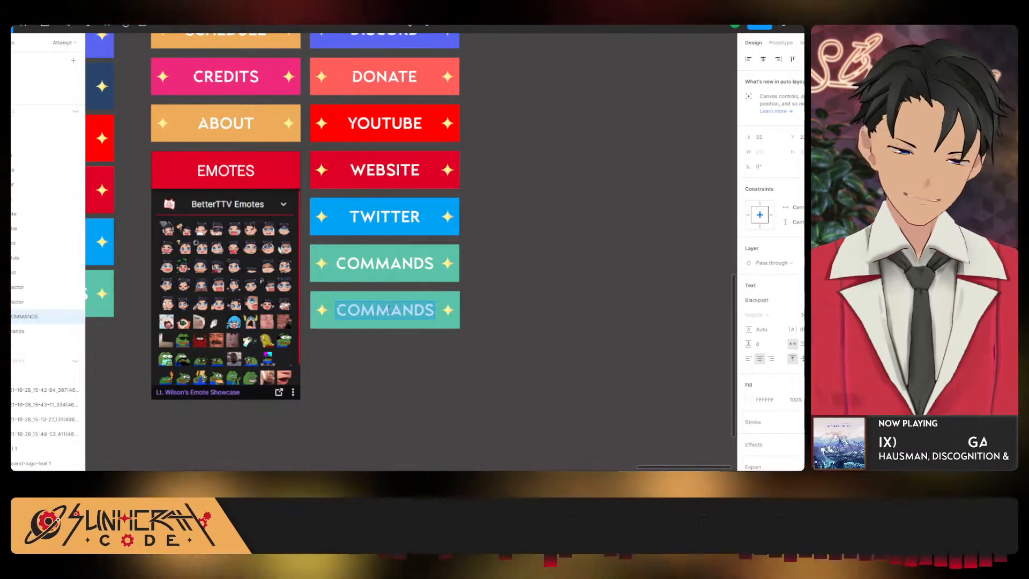
{"action": "type", "text": "WISHLIST"}
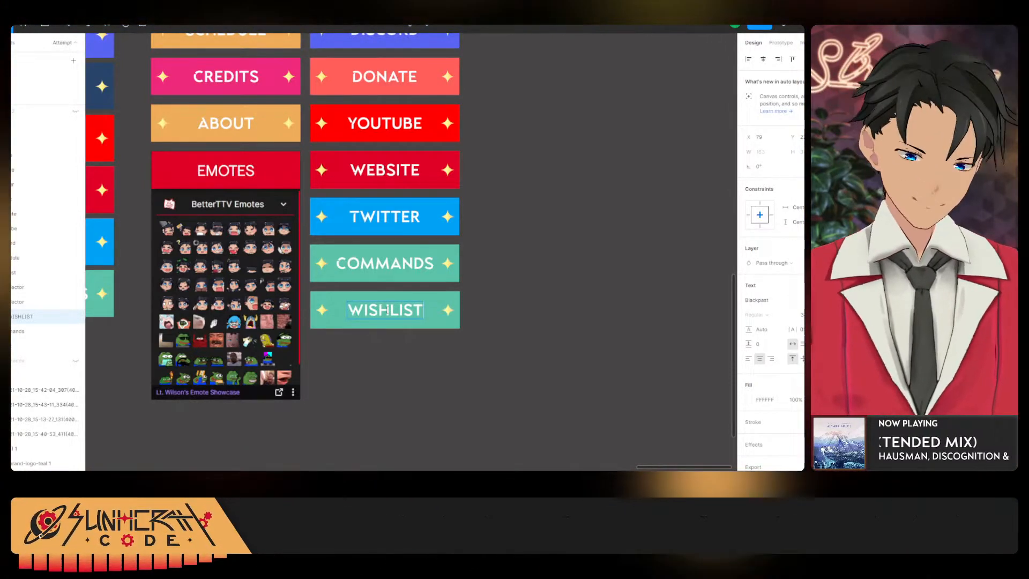
{"action": "left_click", "coordinate": [509, 319]}
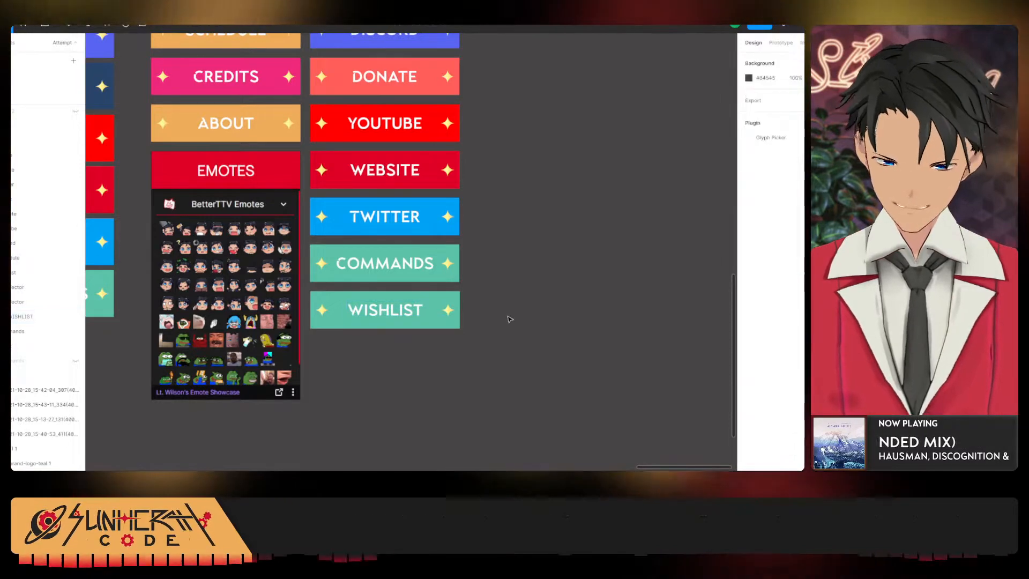
Switch to the browser and open a new tab.
{"action": "key", "text": "alt+Tab"}
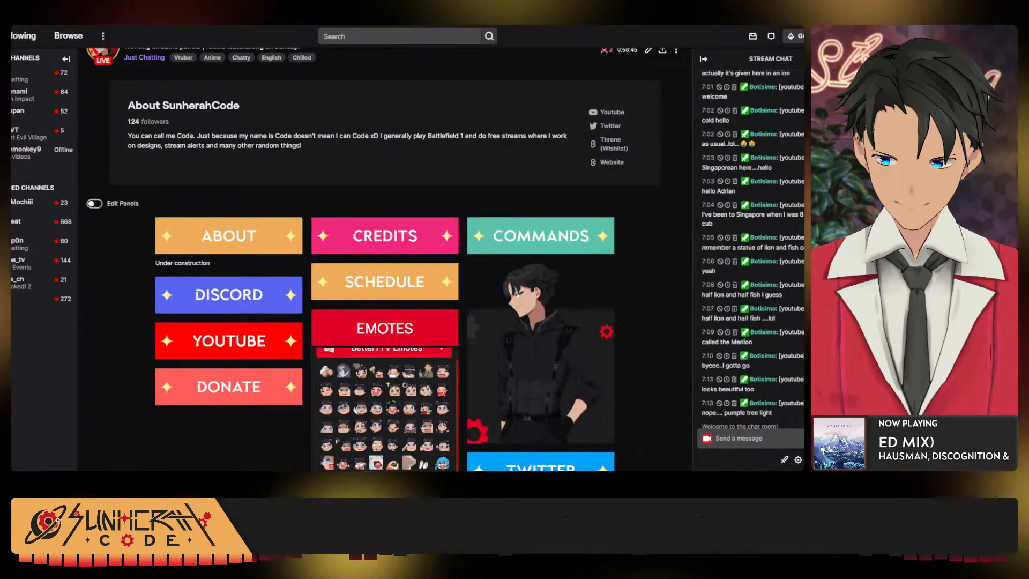
{"action": "key", "text": "ctrl+Tab"}
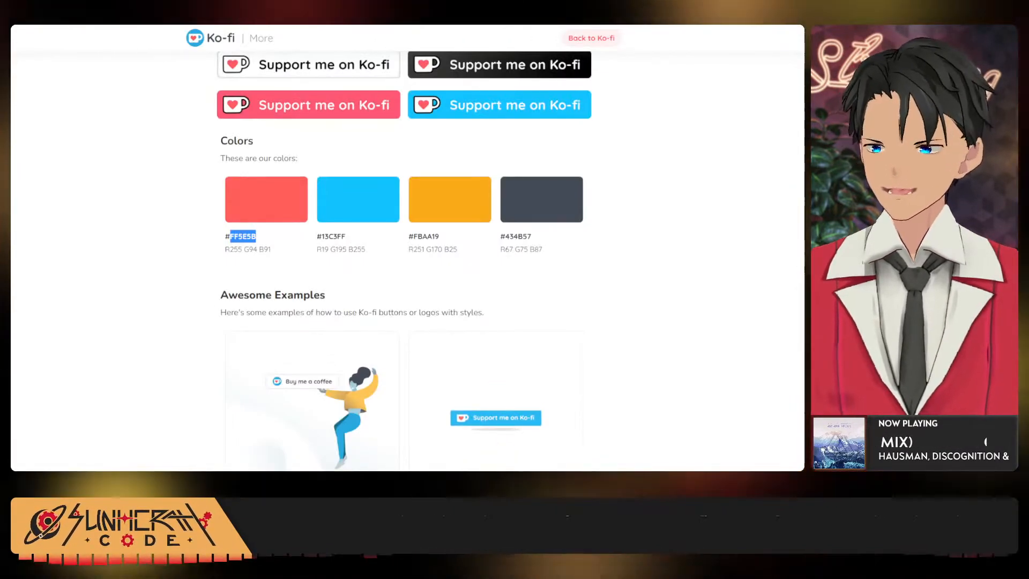
{"action": "key", "text": "ctrl+t"}
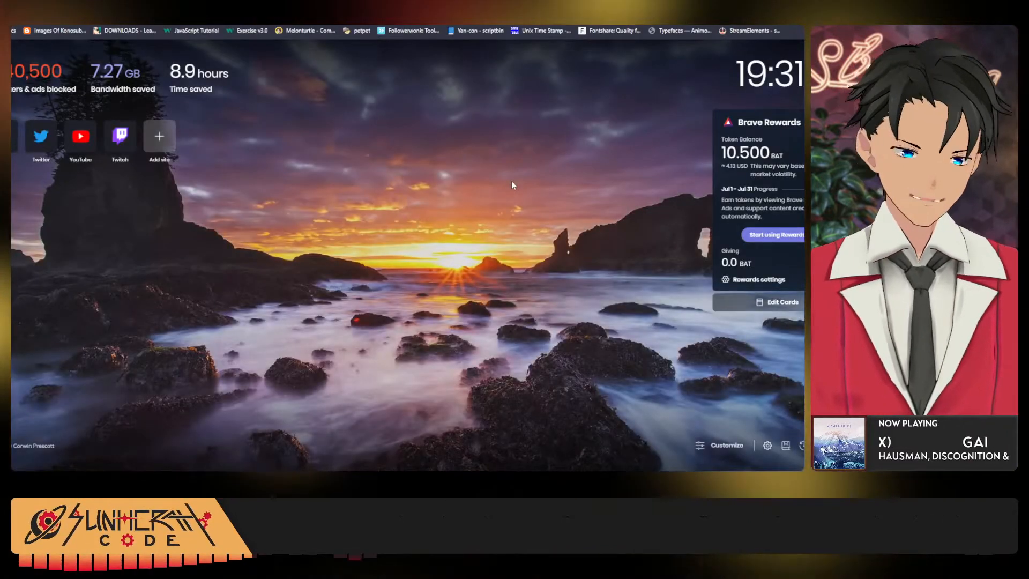
{"action": "type", "text": "join"}
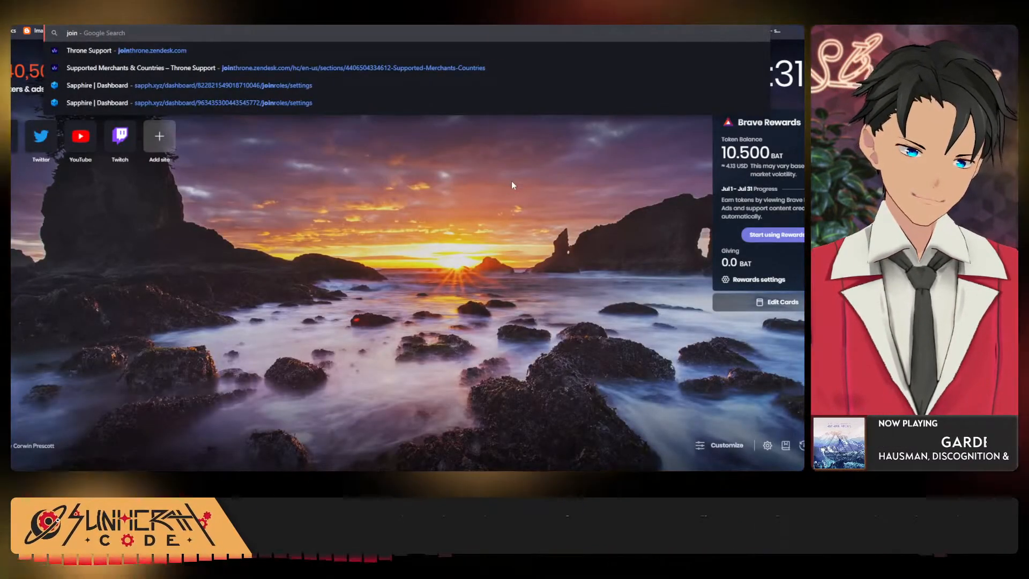
{"action": "key", "text": "BackSpace"}
{"action": "key", "text": "BackSpace"}
{"action": "key", "text": "BackSpace"}
{"action": "key", "text": "BackSpace"}
Search the web for "throne gifts brand kit".
{"action": "type", "text": "thr"}
{"action": "key", "text": "Return"}
{"action": "type", "text": "one f"}
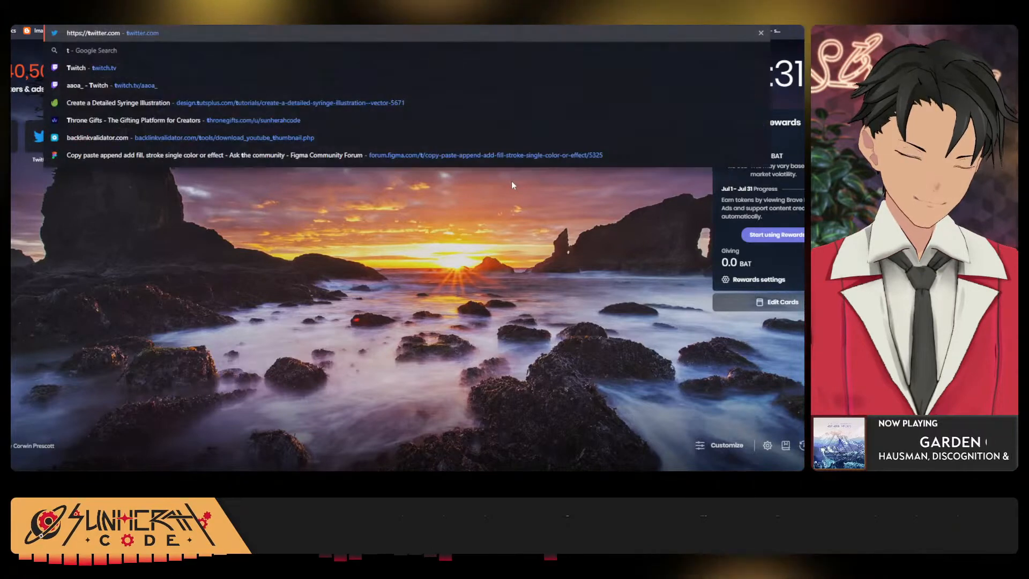
{"action": "type", "text": "ifts brand"}
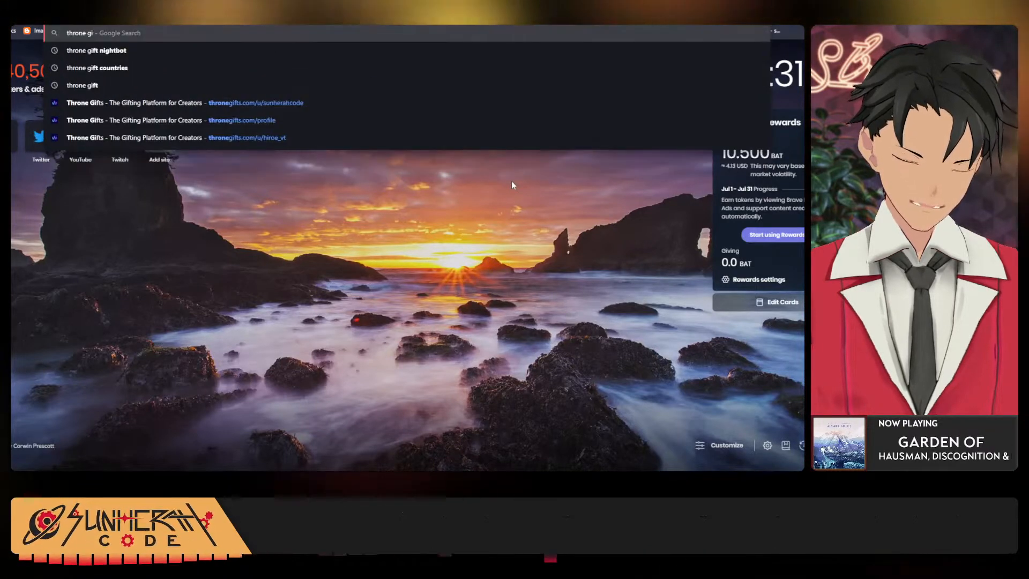
{"action": "key", "text": "Return"}
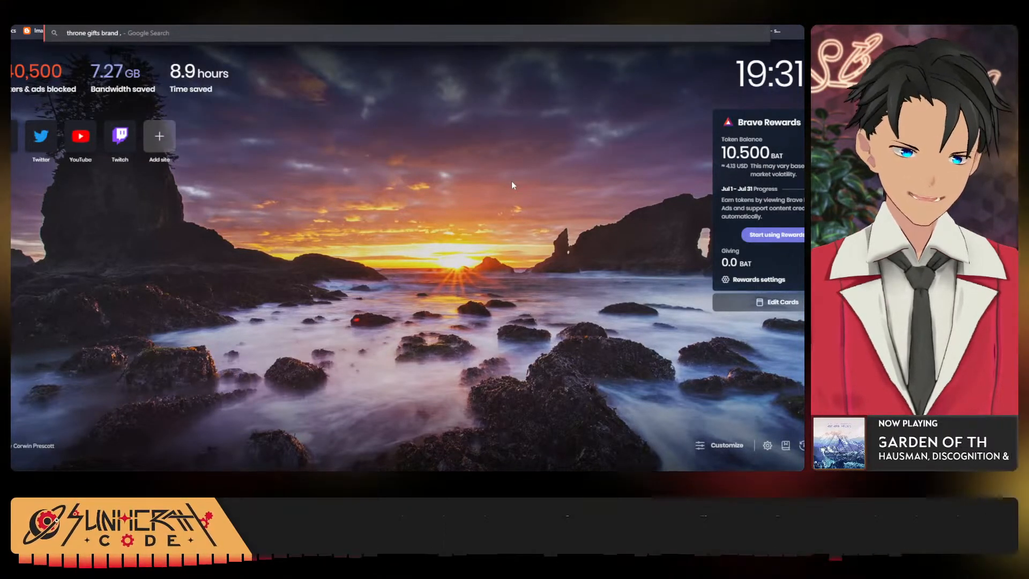
{"action": "type", "text": "kit"}
{"action": "key", "text": "Return"}
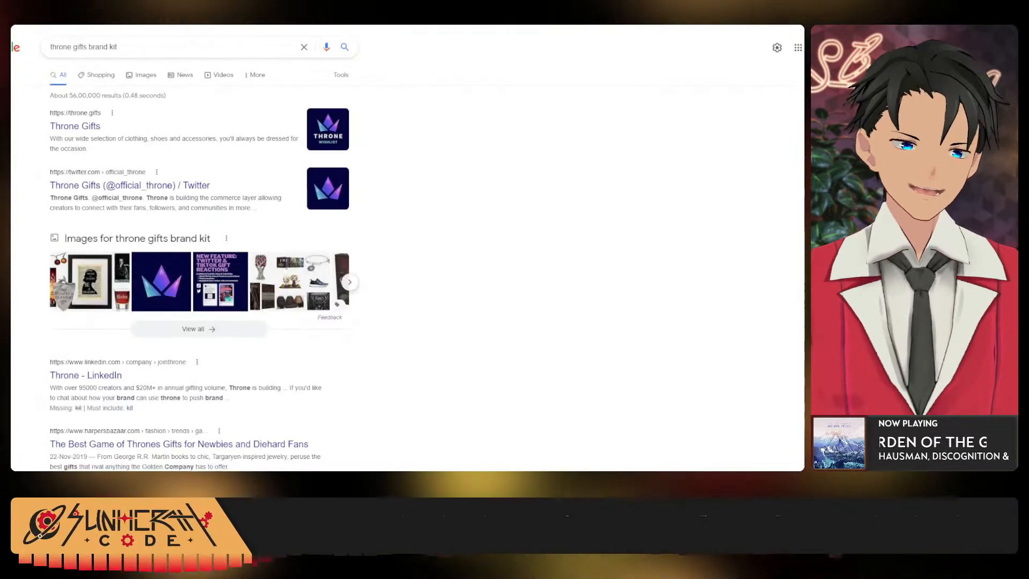
Open the Throne Gifts store result, look through the page down to its footer for brand resources, and return to the search results.
{"action": "scroll", "coordinate": [91, 126], "scroll_direction": "down", "scroll_amount": 2}
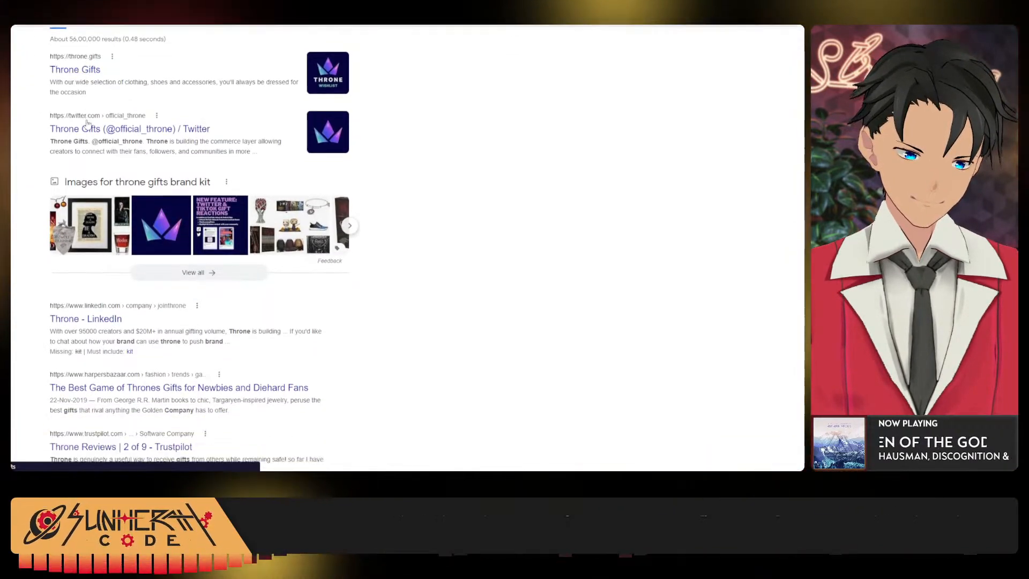
{"action": "scroll", "coordinate": [88, 124], "scroll_direction": "up", "scroll_amount": 2}
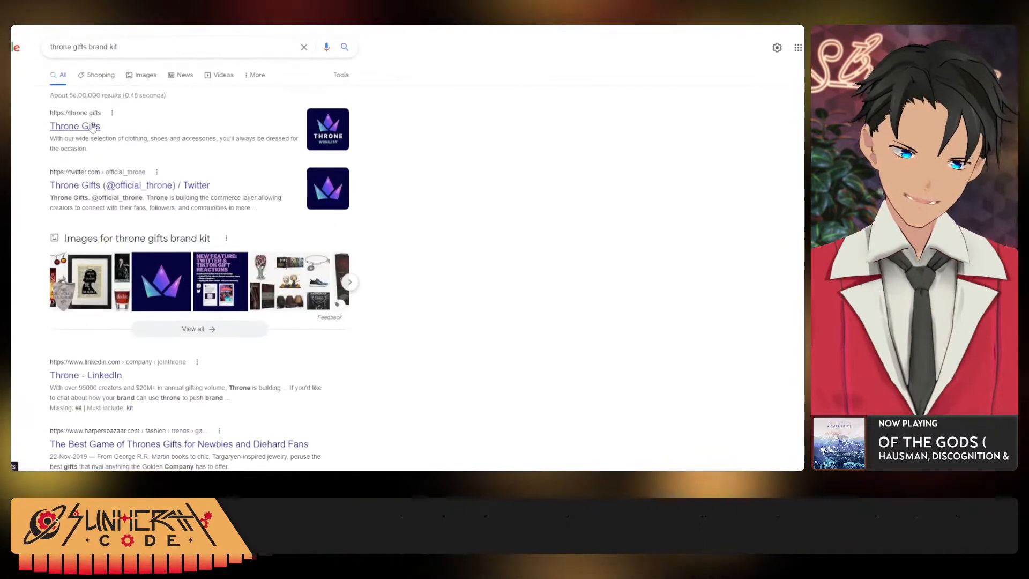
{"action": "left_click", "coordinate": [95, 125]}
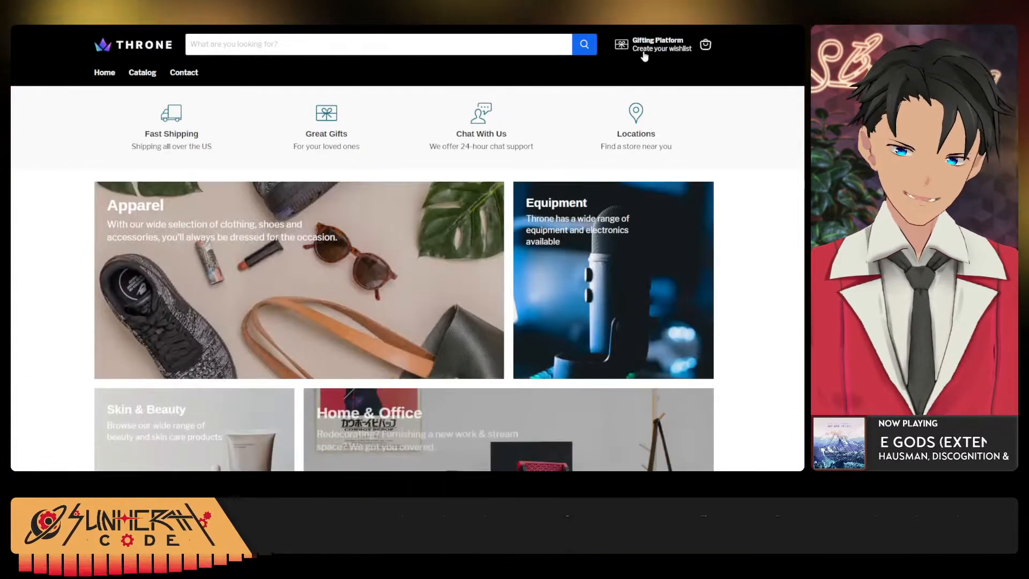
{"action": "scroll", "coordinate": [647, 52], "scroll_direction": "down", "scroll_amount": 2}
{"action": "scroll", "coordinate": [648, 52], "scroll_direction": "up", "scroll_amount": 2}
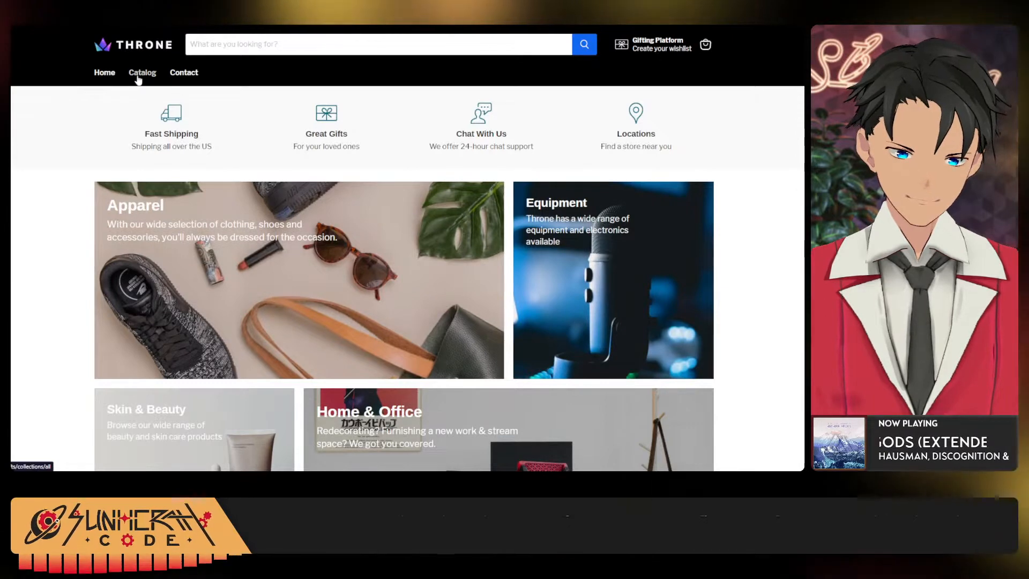
{"action": "scroll", "coordinate": [275, 105], "scroll_direction": "down", "scroll_amount": 15}
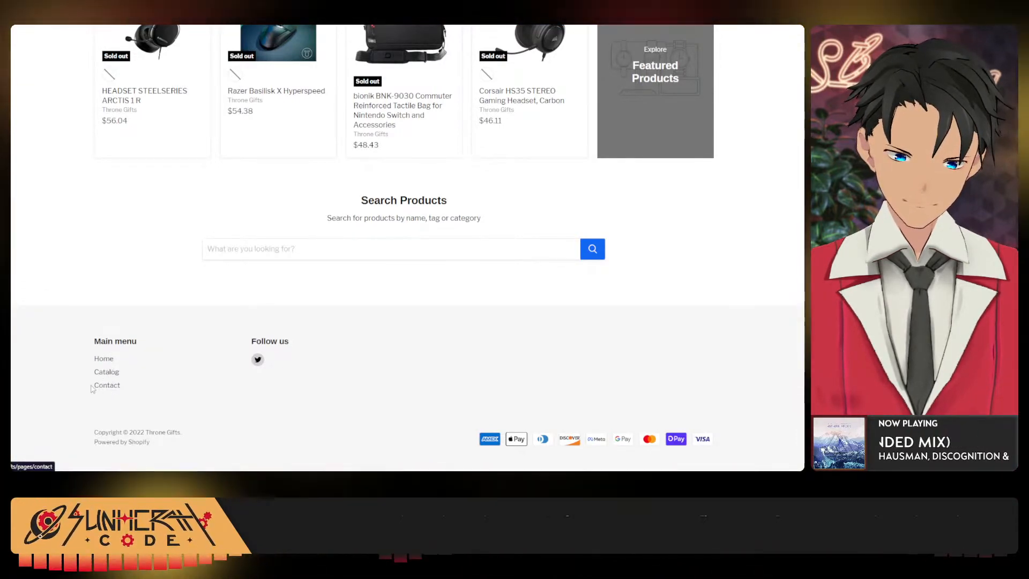
{"action": "key", "text": "alt+Left"}
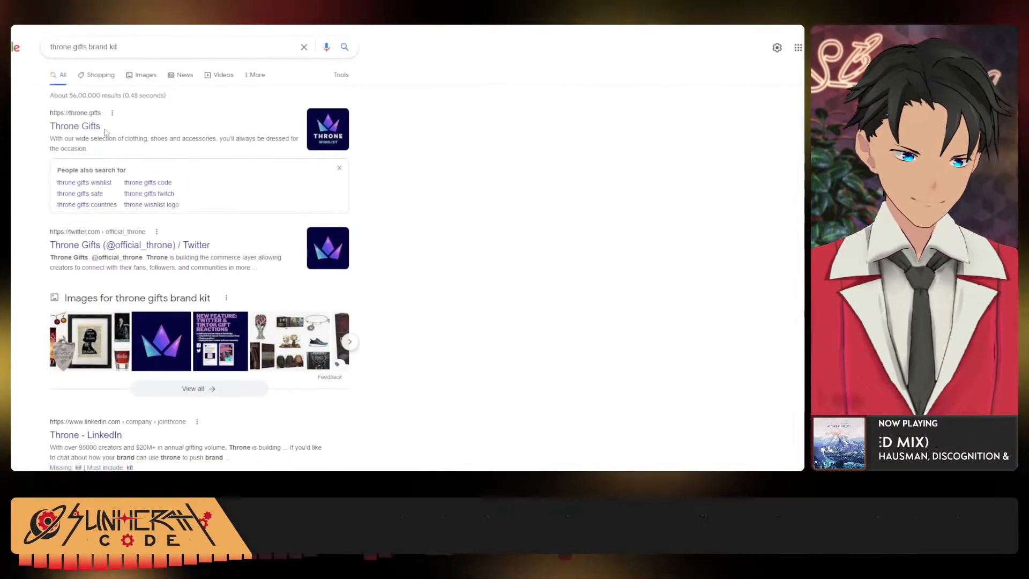
Open the Throne landing page for creators at thronegifts.com/landing.
{"action": "scroll", "coordinate": [106, 132], "scroll_direction": "down", "scroll_amount": 3}
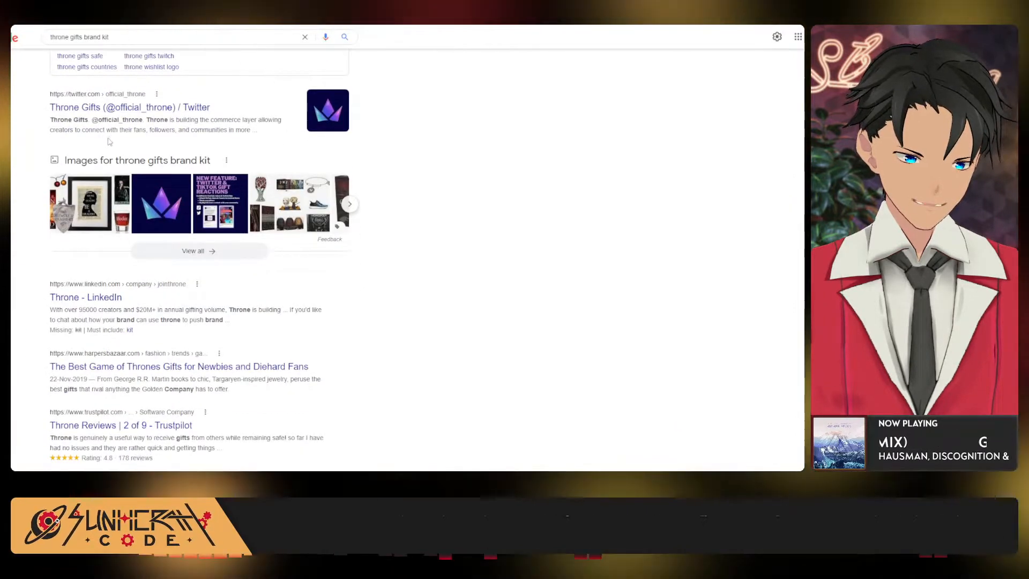
{"action": "scroll", "coordinate": [110, 139], "scroll_direction": "up", "scroll_amount": 3}
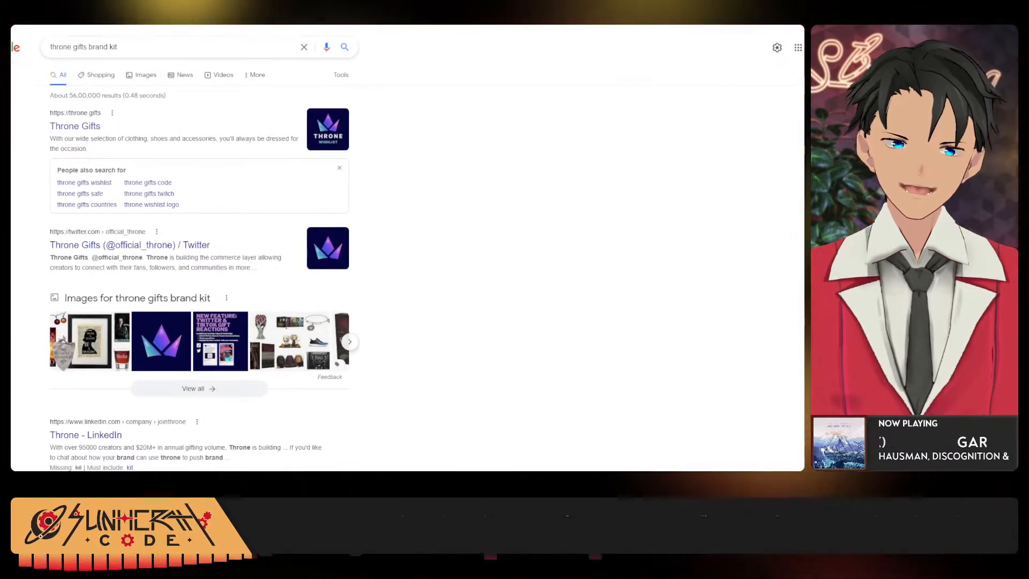
{"action": "key", "text": "ctrl+l"}
{"action": "type", "text": "thron"}
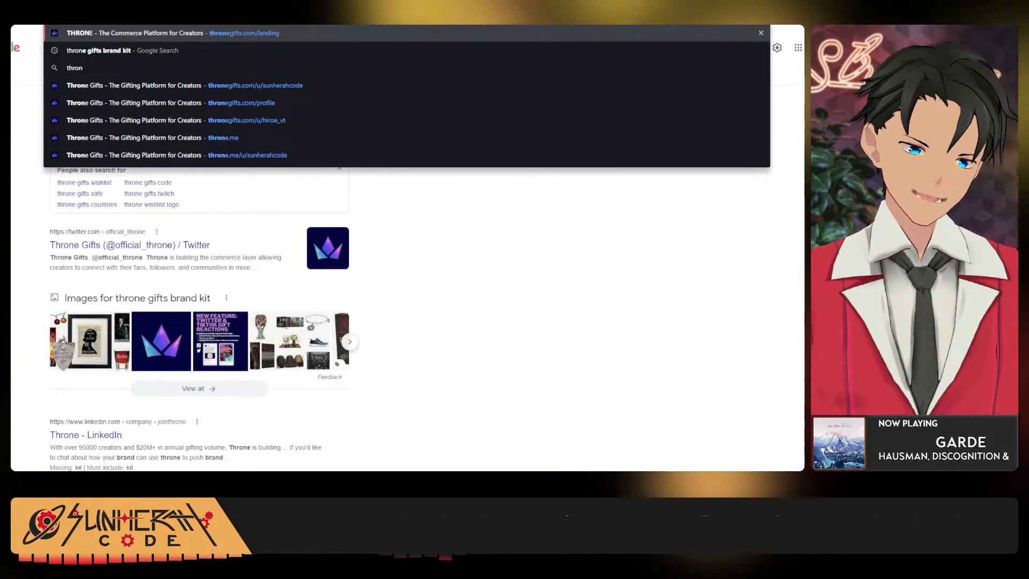
{"action": "key", "text": "Return"}
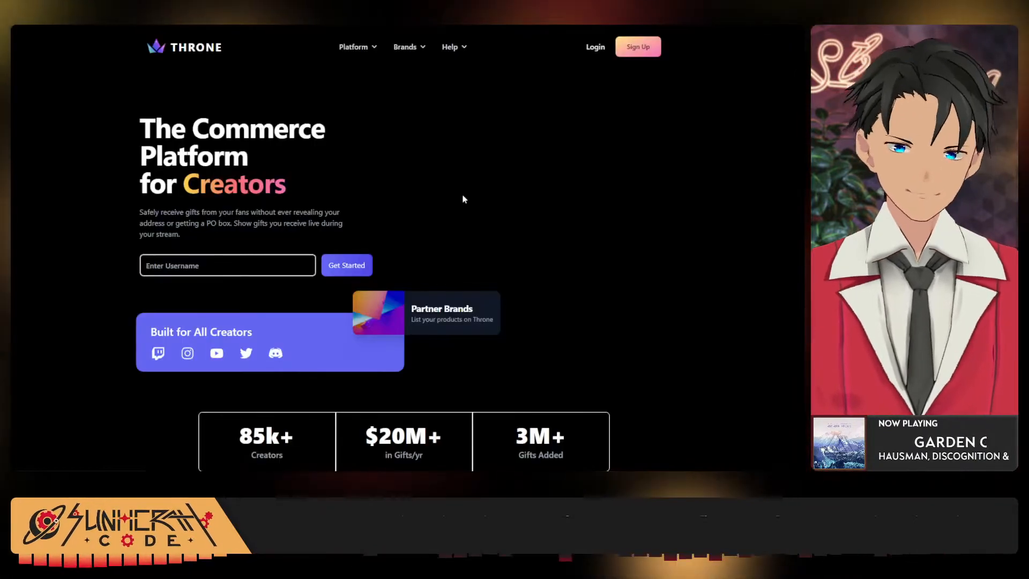
Look through the Throne landing page, its footer and the About page for brand resources, and return to the landing page.
{"action": "mouse_move", "coordinate": [413, 56]}
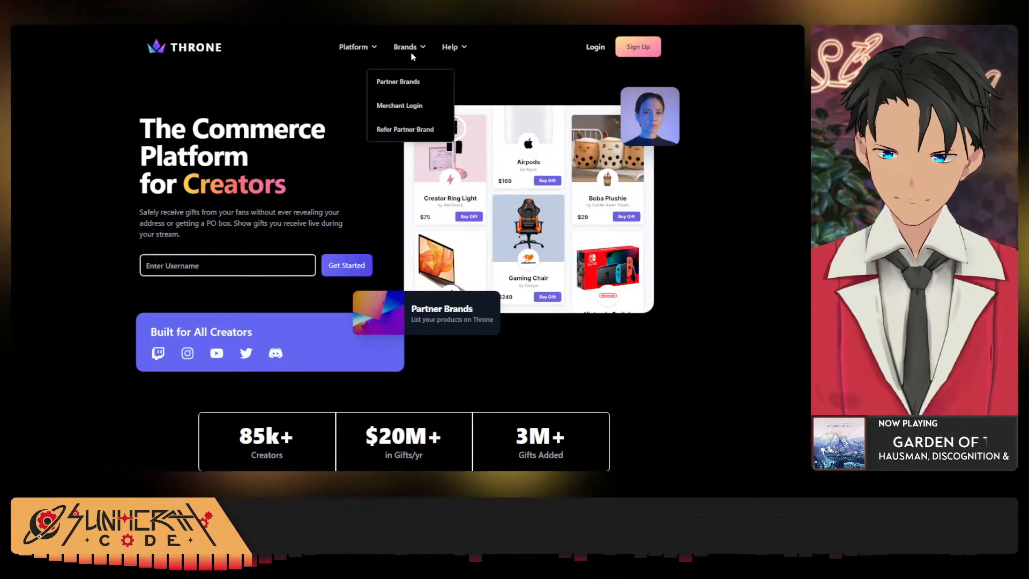
{"action": "scroll", "coordinate": [445, 249], "scroll_direction": "down", "scroll_amount": 6}
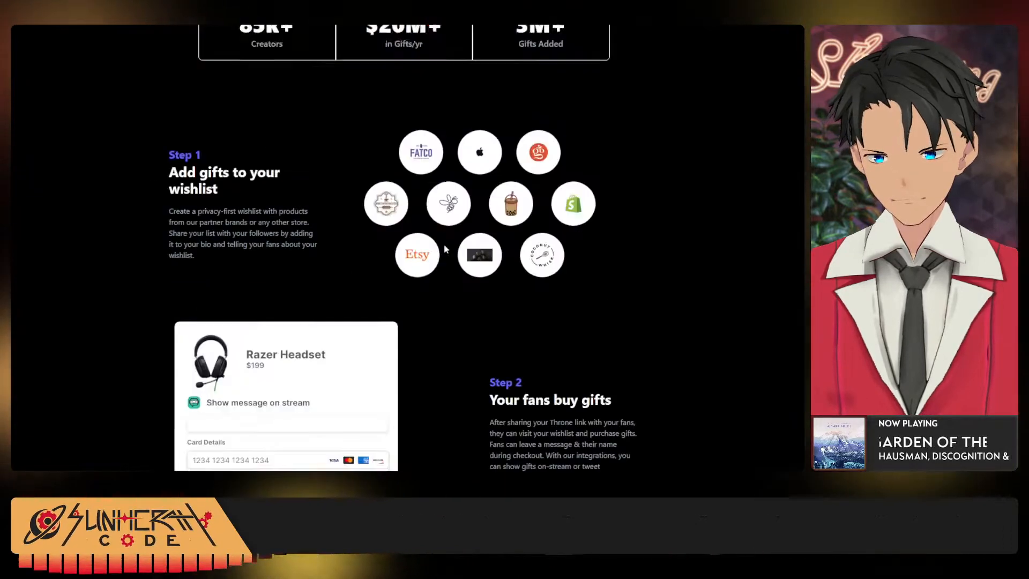
{"action": "scroll", "coordinate": [445, 249], "scroll_direction": "down", "scroll_amount": 15}
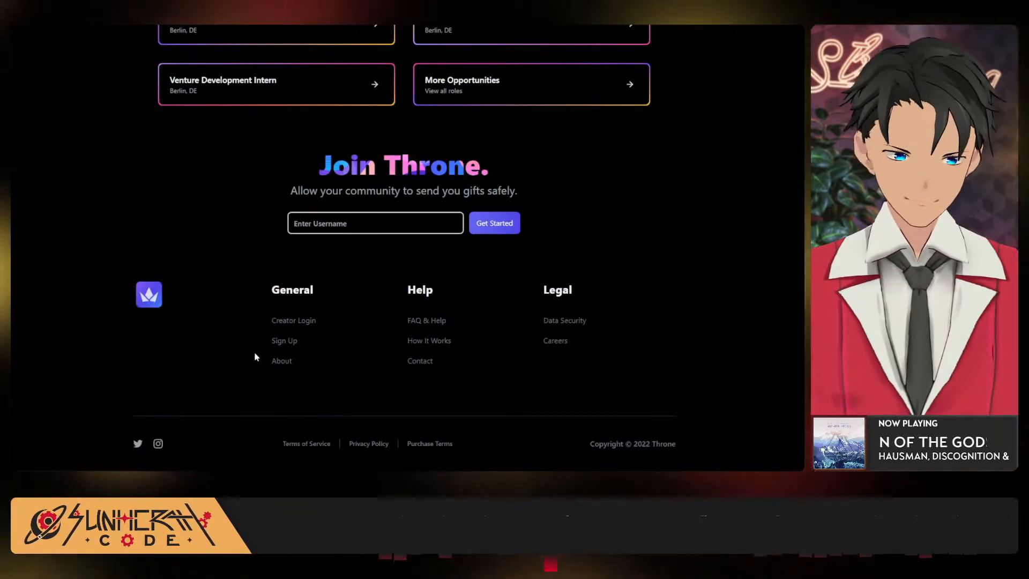
{"action": "left_click", "coordinate": [280, 362]}
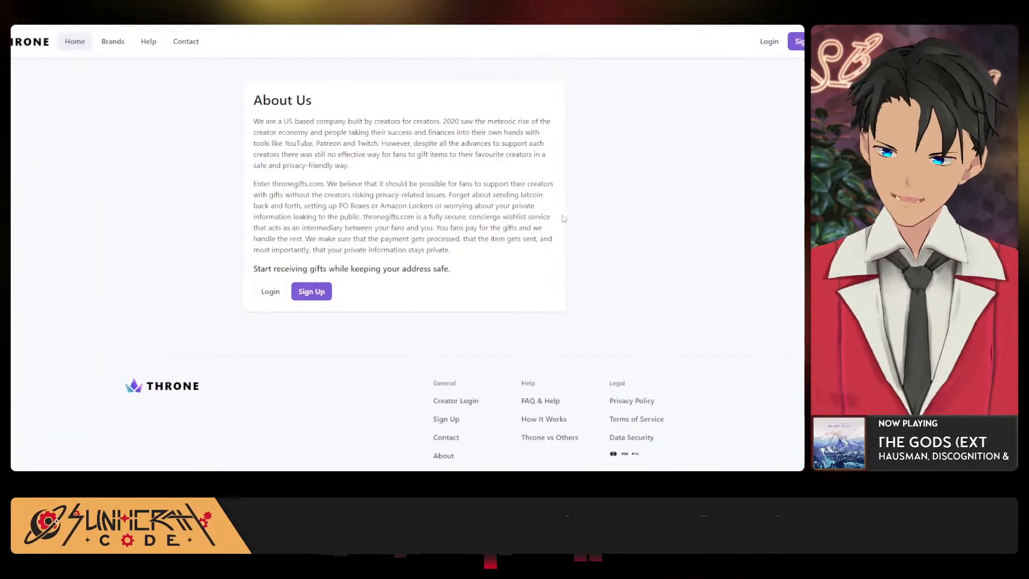
{"action": "scroll", "coordinate": [564, 218], "scroll_direction": "down", "scroll_amount": 2}
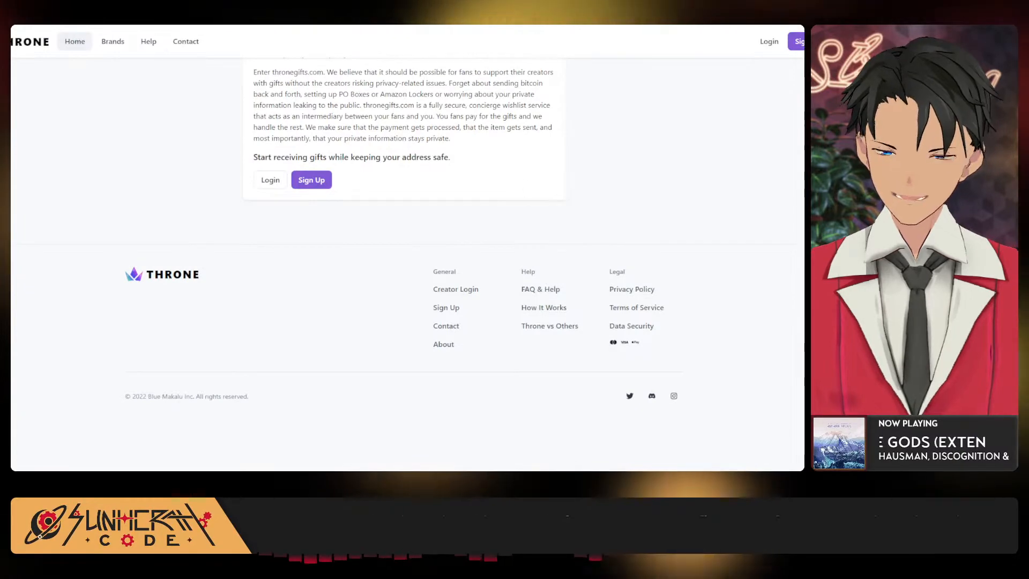
{"action": "key", "text": "alt+Left"}
{"action": "scroll", "coordinate": [604, 223], "scroll_direction": "up", "scroll_amount": 4}
{"action": "scroll", "coordinate": [567, 292], "scroll_direction": "up", "scroll_amount": 12}
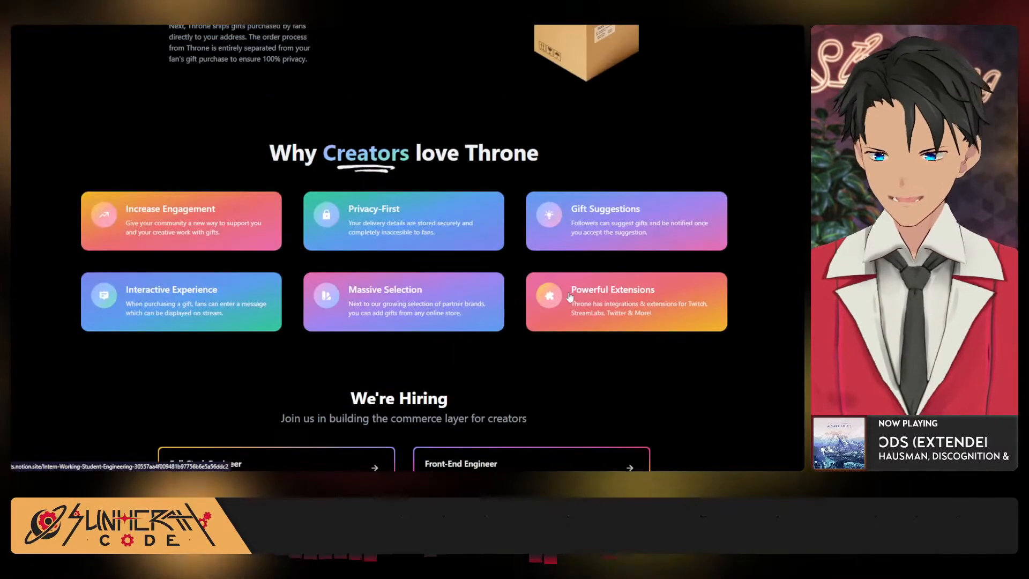
{"action": "scroll", "coordinate": [541, 335], "scroll_direction": "up", "scroll_amount": 10}
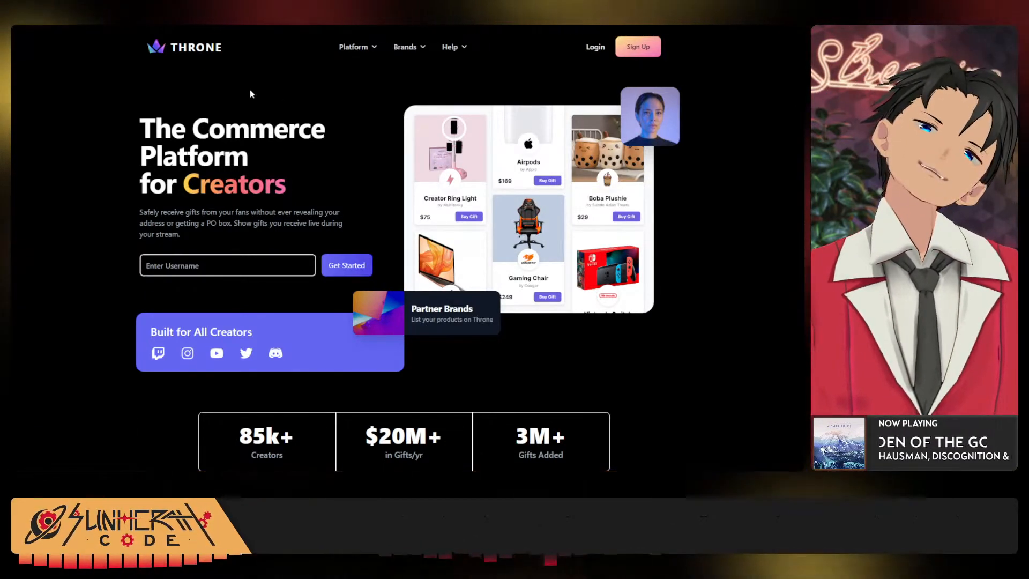
Log in to the Throne creator account and switch the dashboard to dark mode.
{"action": "left_click", "coordinate": [451, 47]}
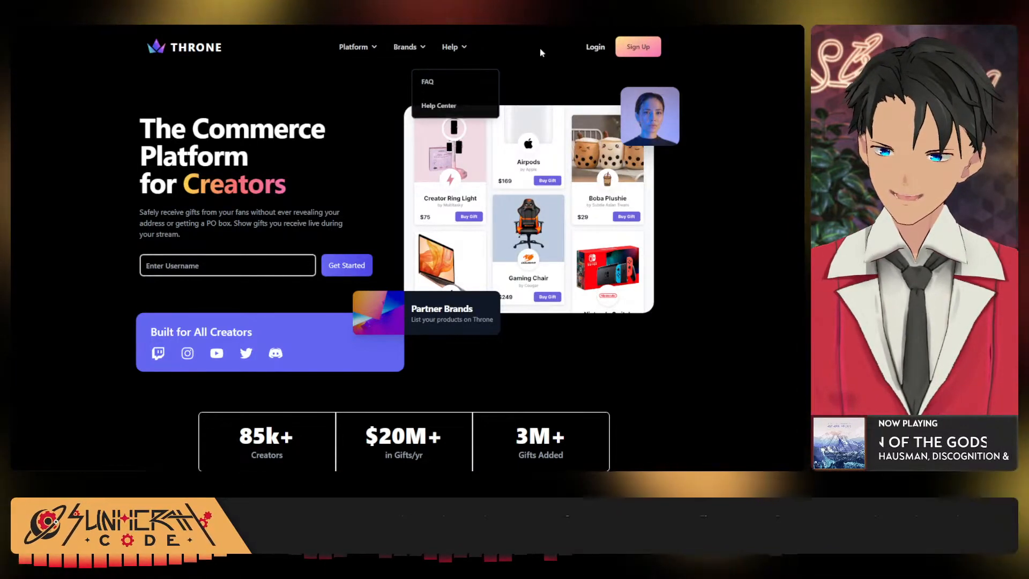
{"action": "left_click", "coordinate": [589, 51]}
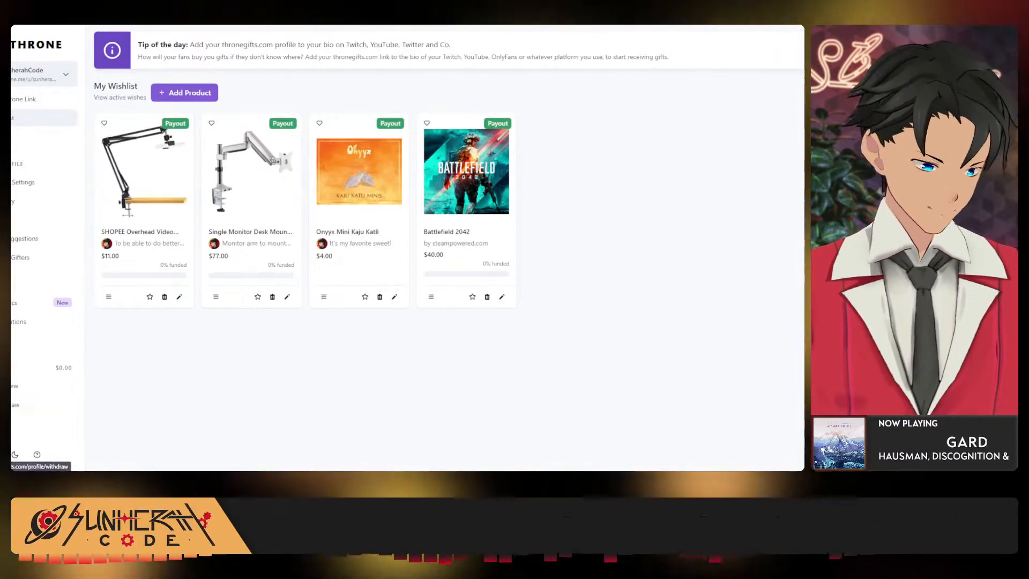
{"action": "left_click", "coordinate": [15, 454]}
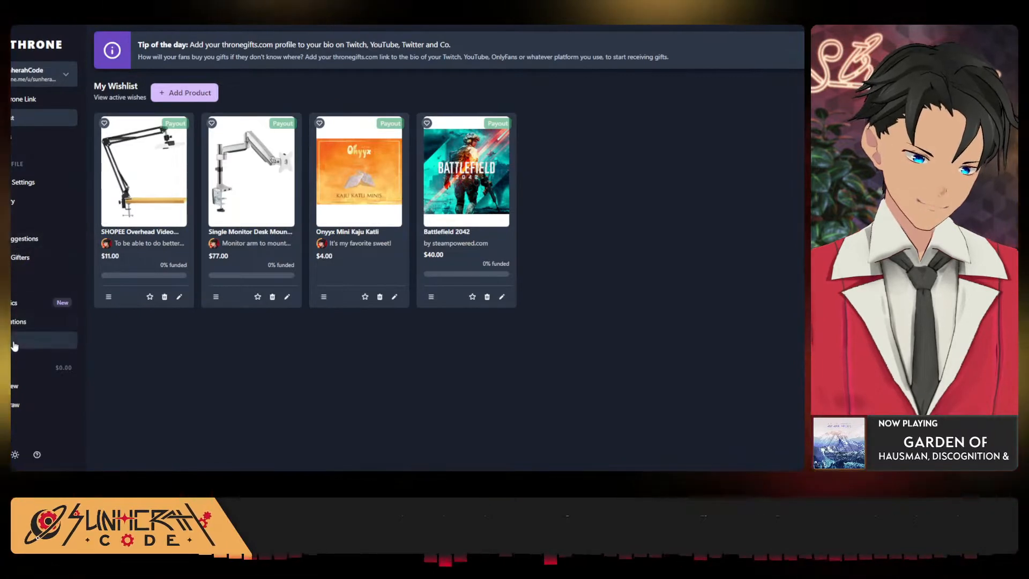
Check the account's balance overview, profile settings and public wishlist page for branding assets, and return to the profile settings.
{"action": "left_click", "coordinate": [24, 391]}
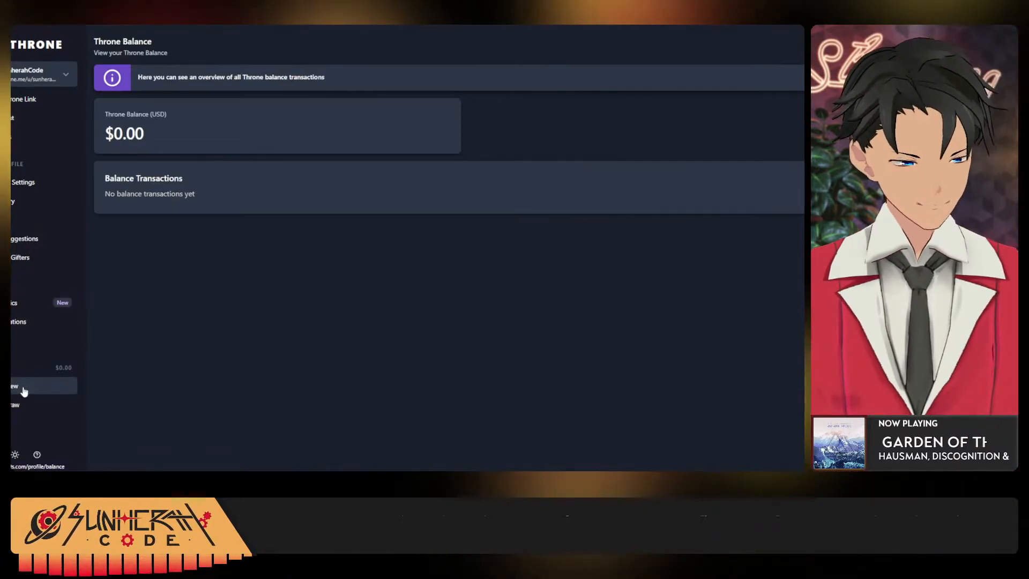
{"action": "left_click", "coordinate": [17, 182]}
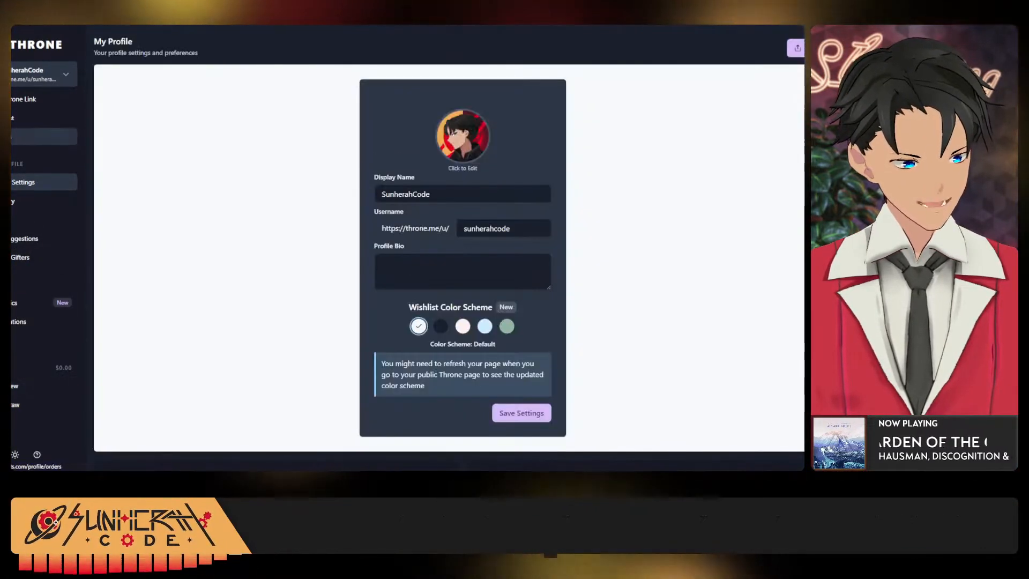
{"action": "scroll", "coordinate": [236, 265], "scroll_direction": "down", "scroll_amount": 10}
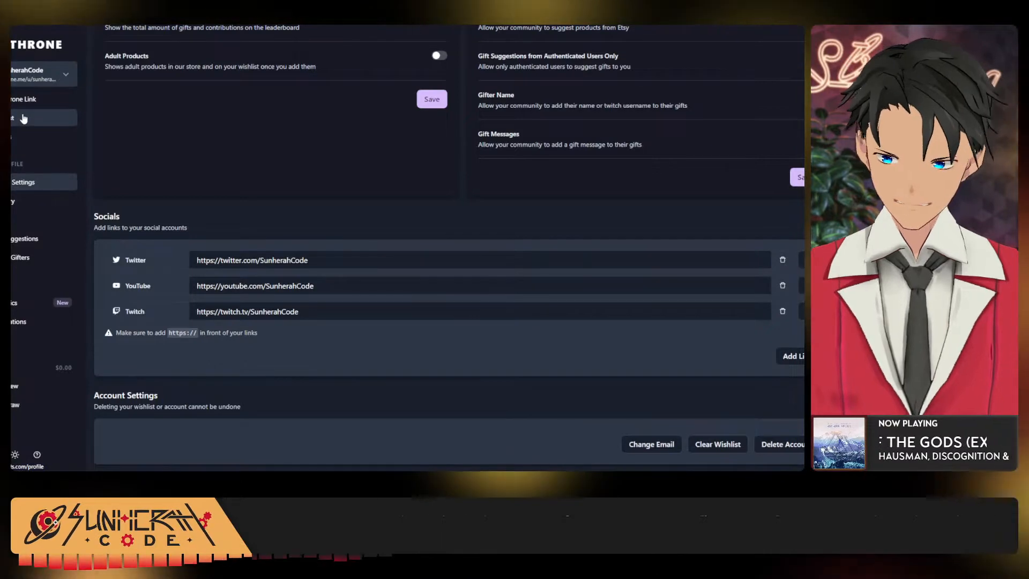
{"action": "scroll", "coordinate": [400, 262], "scroll_direction": "up", "scroll_amount": 10}
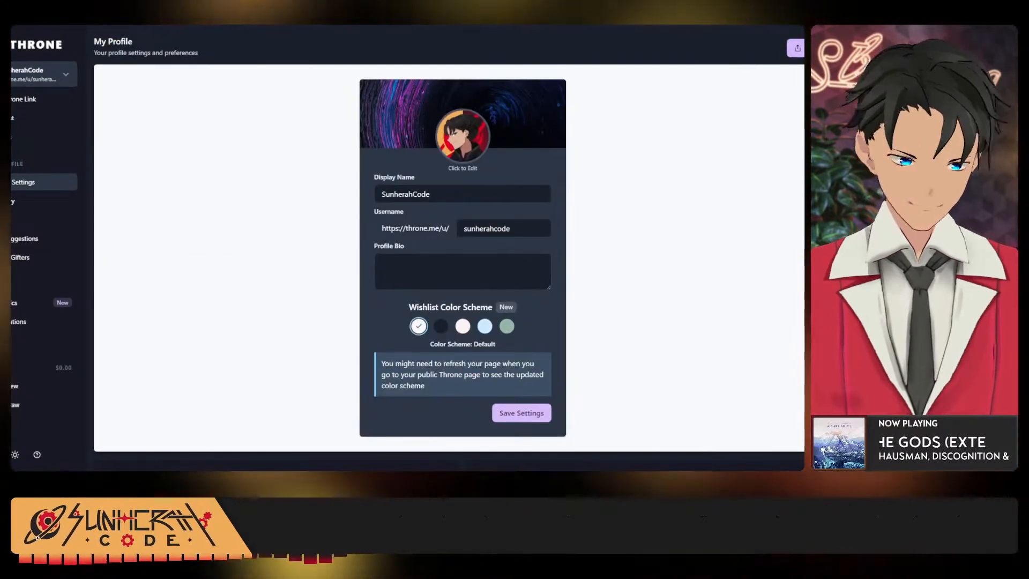
{"action": "left_click", "coordinate": [34, 108]}
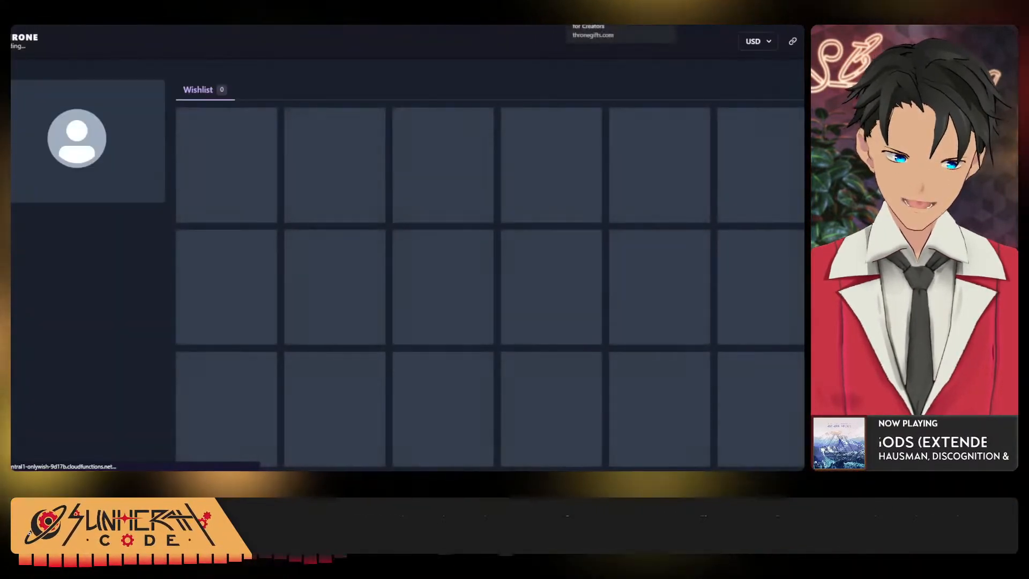
{"action": "left_click", "coordinate": [600, 25]}
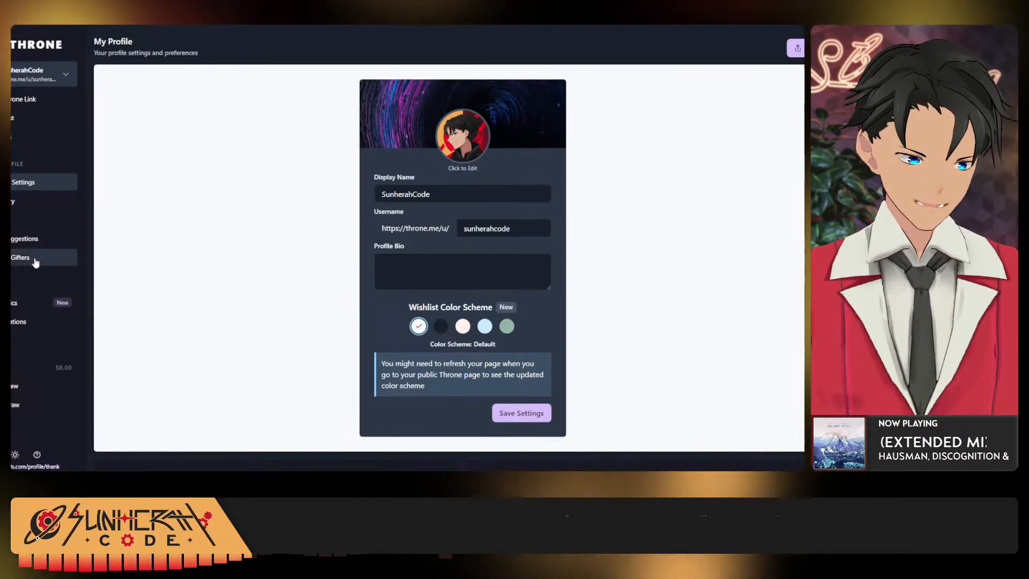
Open the integrations page and examine the browser source alert settings and the My Wishlist embed code under Buttons & Images.
{"action": "left_click", "coordinate": [29, 328]}
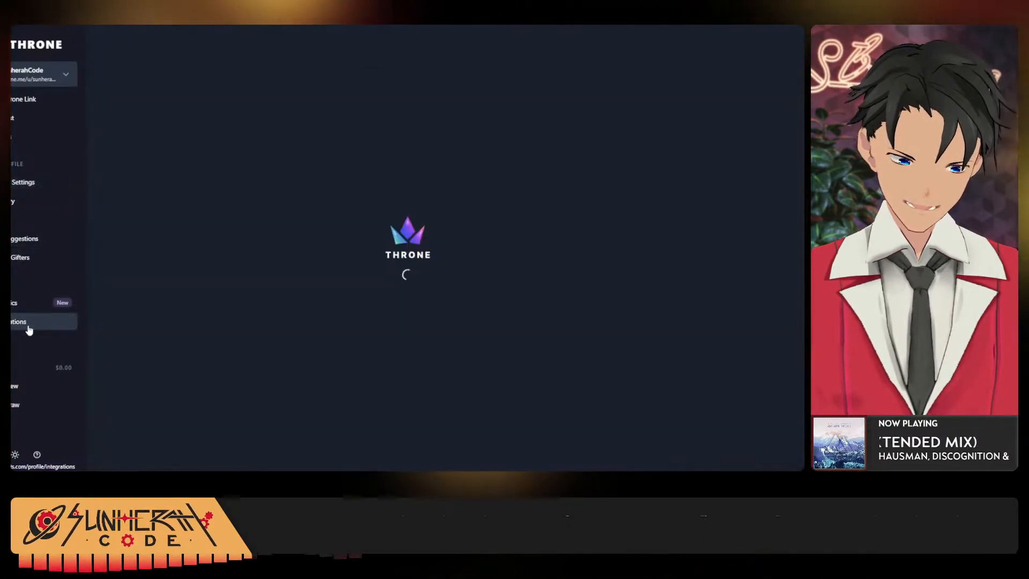
{"action": "scroll", "coordinate": [329, 279], "scroll_direction": "down", "scroll_amount": 12}
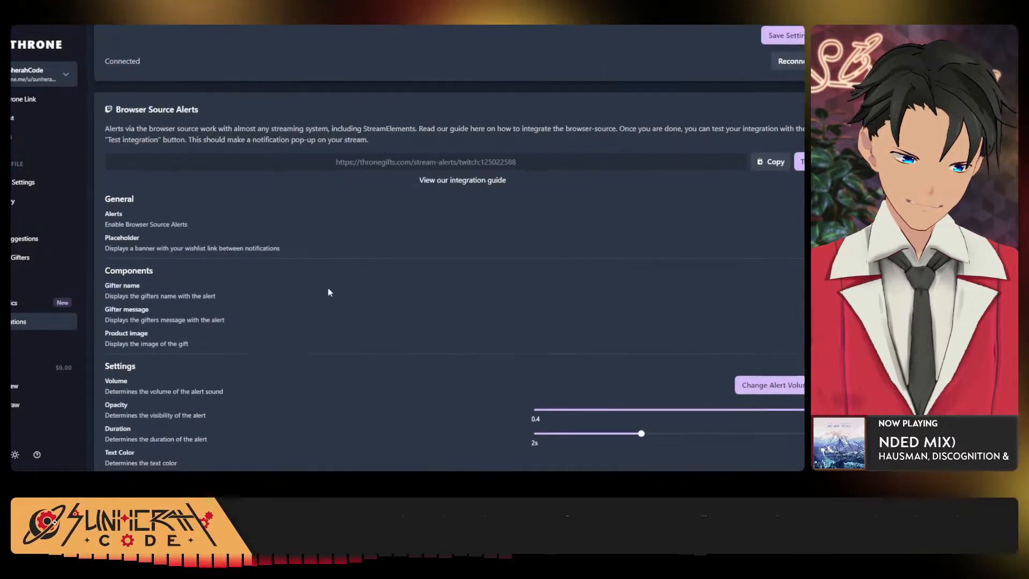
{"action": "scroll", "coordinate": [329, 292], "scroll_direction": "down", "scroll_amount": 10}
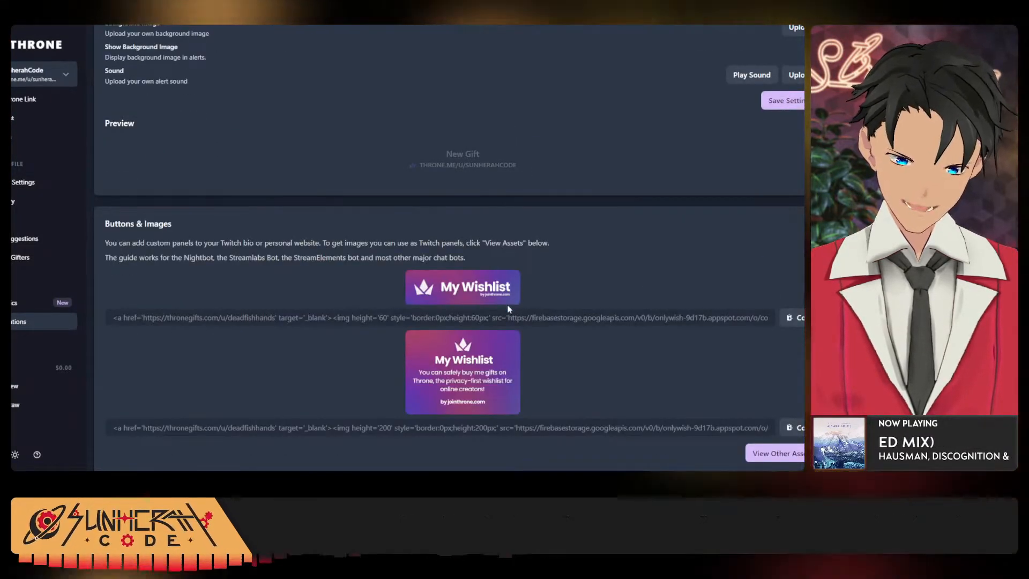
{"action": "scroll", "coordinate": [509, 309], "scroll_direction": "up", "scroll_amount": 5}
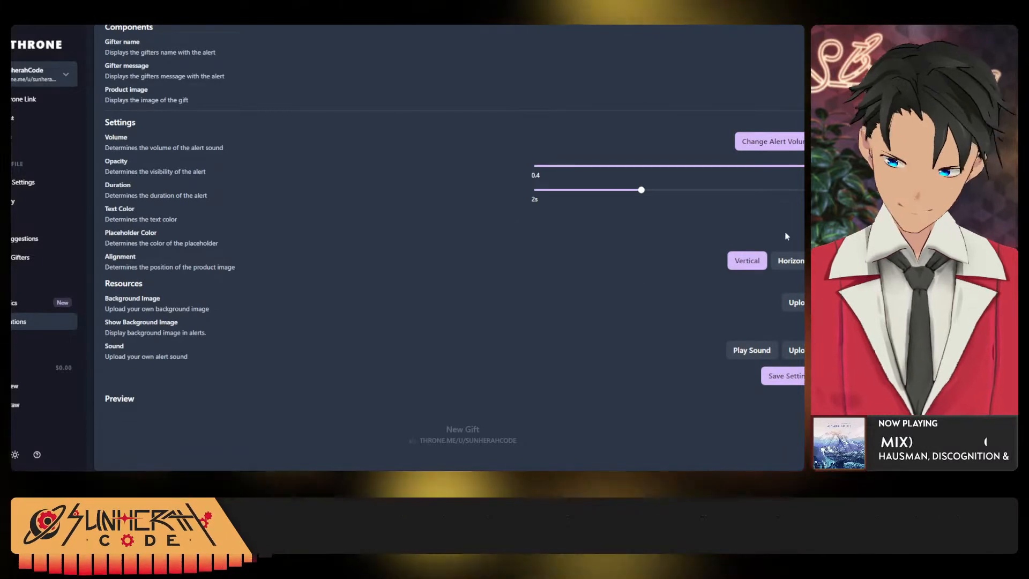
{"action": "left_click", "coordinate": [738, 142]}
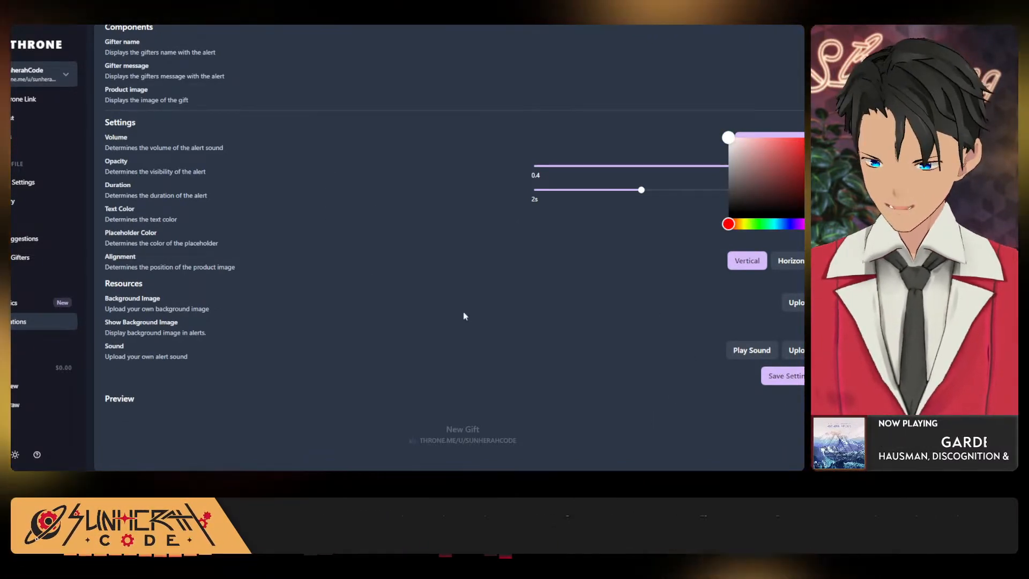
{"action": "scroll", "coordinate": [464, 315], "scroll_direction": "down", "scroll_amount": 5}
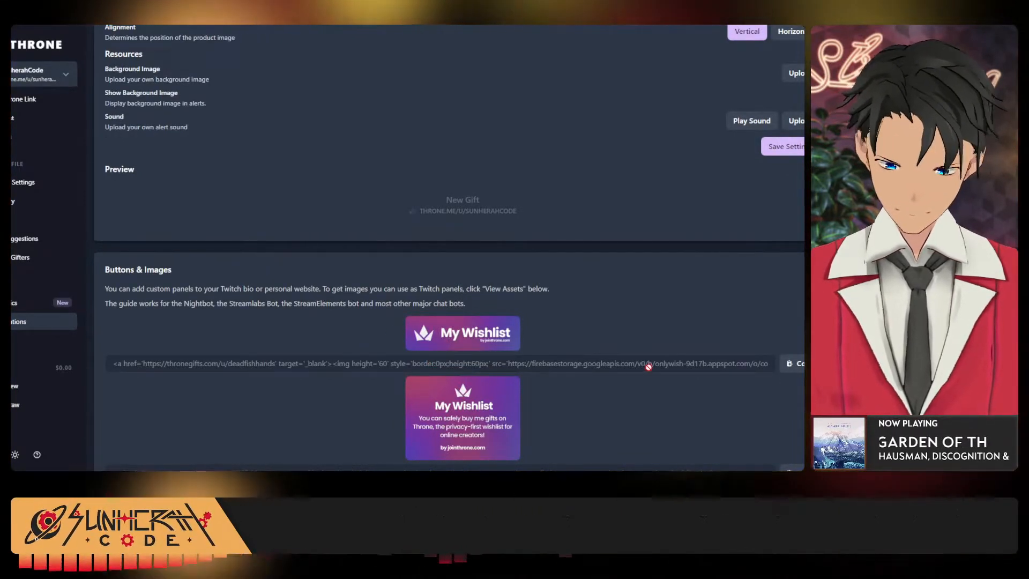
{"action": "scroll", "coordinate": [493, 284], "scroll_direction": "down", "scroll_amount": 1}
{"action": "left_click_drag", "start_coordinate": [412, 309], "coordinate": [771, 310]}
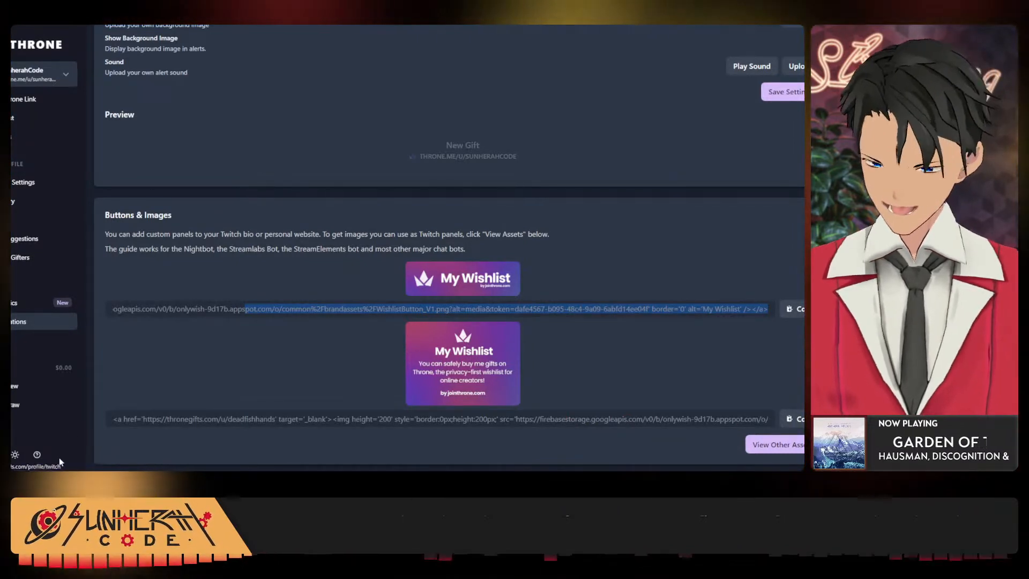
Open the Throne help center, search it for "brand", and open the Throne Logo & Branding article.
{"action": "left_click", "coordinate": [38, 456]}
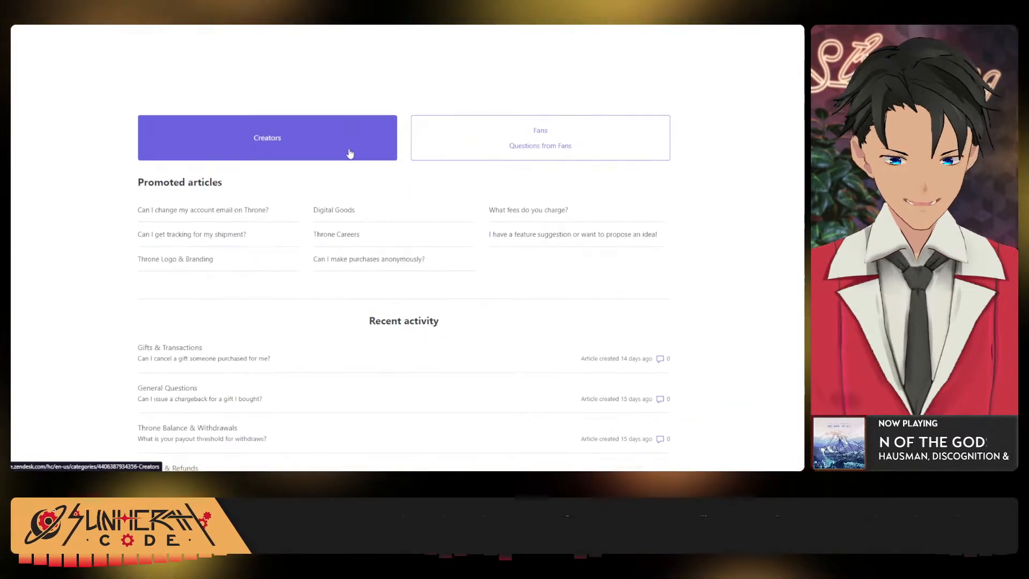
{"action": "left_click", "coordinate": [329, 129]}
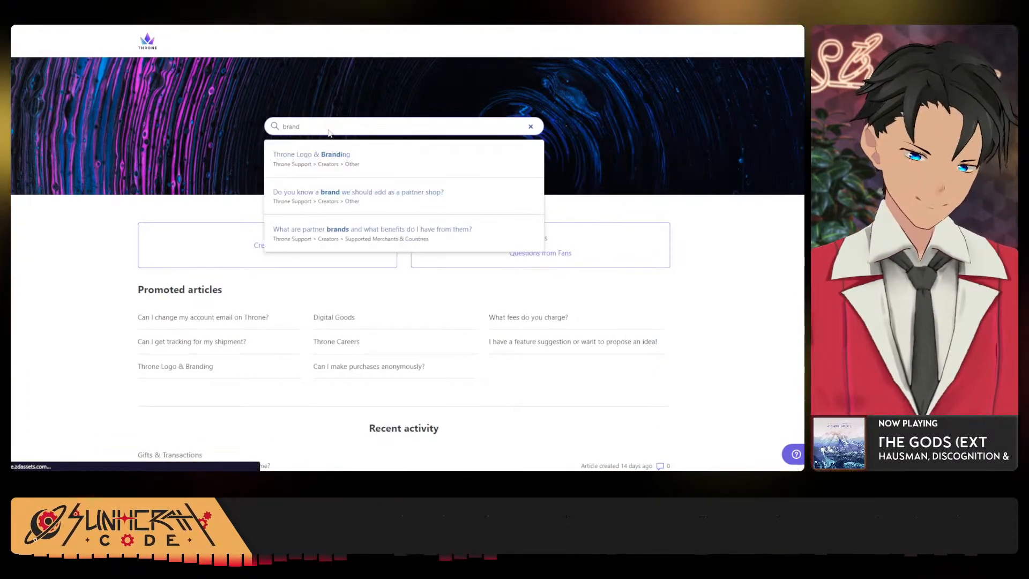
{"action": "key", "text": "Return"}
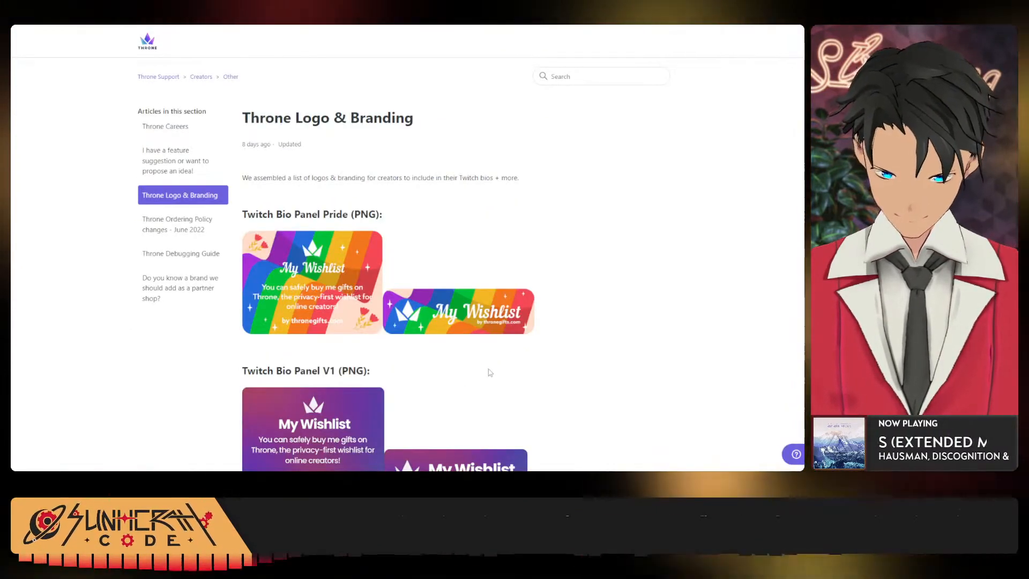
Examine the Twitch bio panel designs and the Throne logo files offered in the branding article.
{"action": "scroll", "coordinate": [489, 372], "scroll_direction": "down", "scroll_amount": 1}
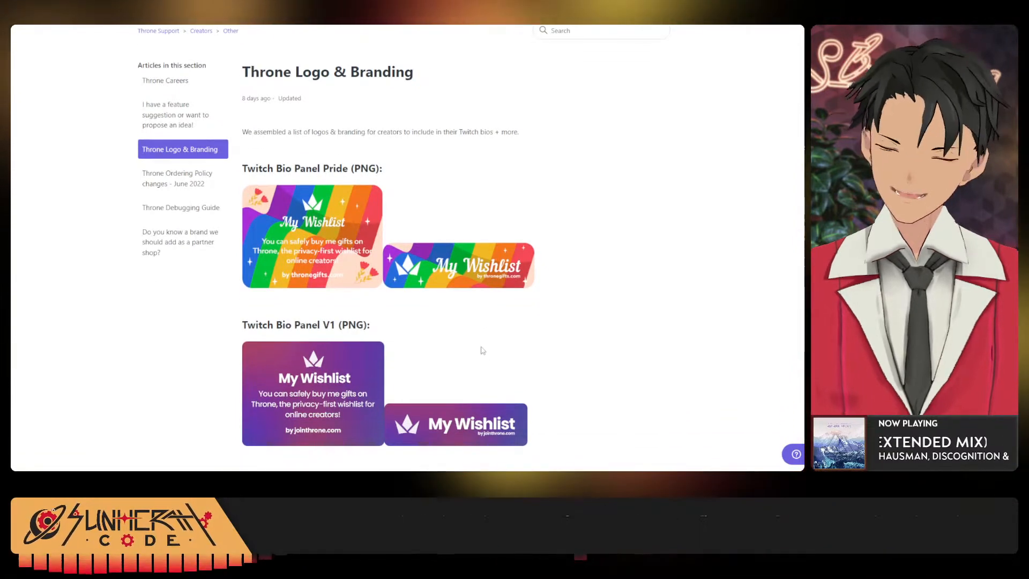
{"action": "scroll", "coordinate": [482, 350], "scroll_direction": "down", "scroll_amount": 5}
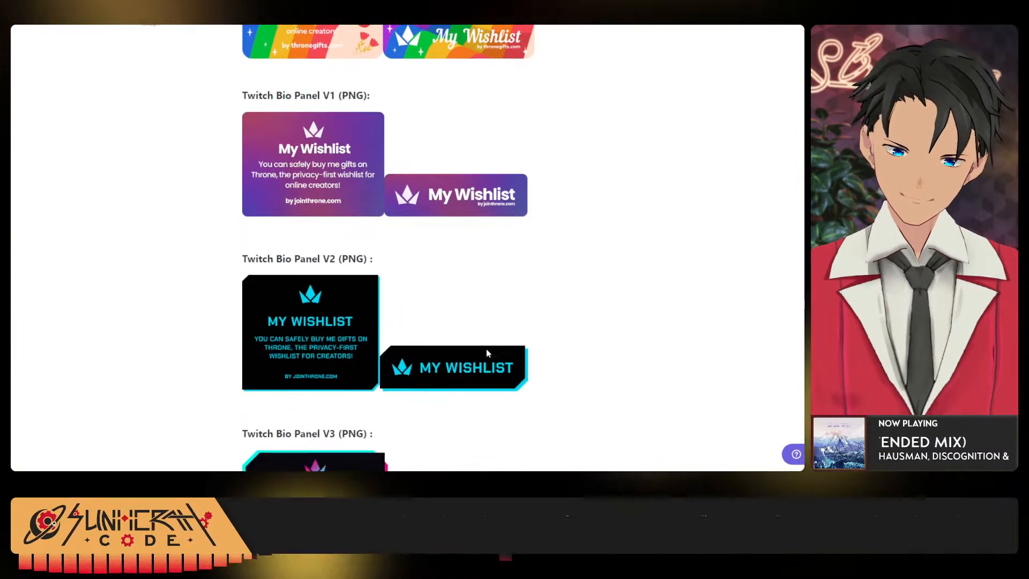
{"action": "scroll", "coordinate": [487, 353], "scroll_direction": "down", "scroll_amount": 5}
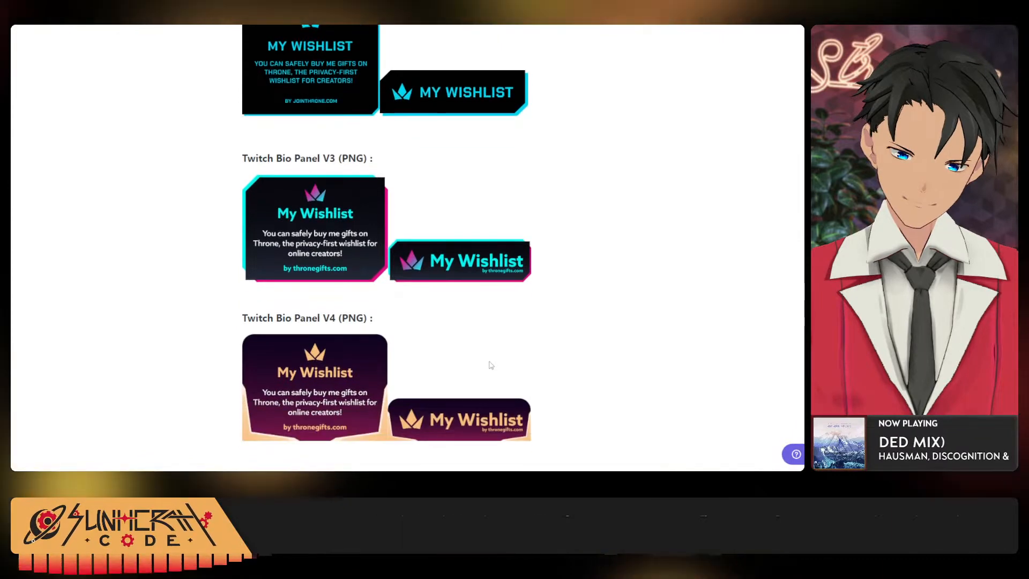
{"action": "scroll", "coordinate": [491, 365], "scroll_direction": "down", "scroll_amount": 8}
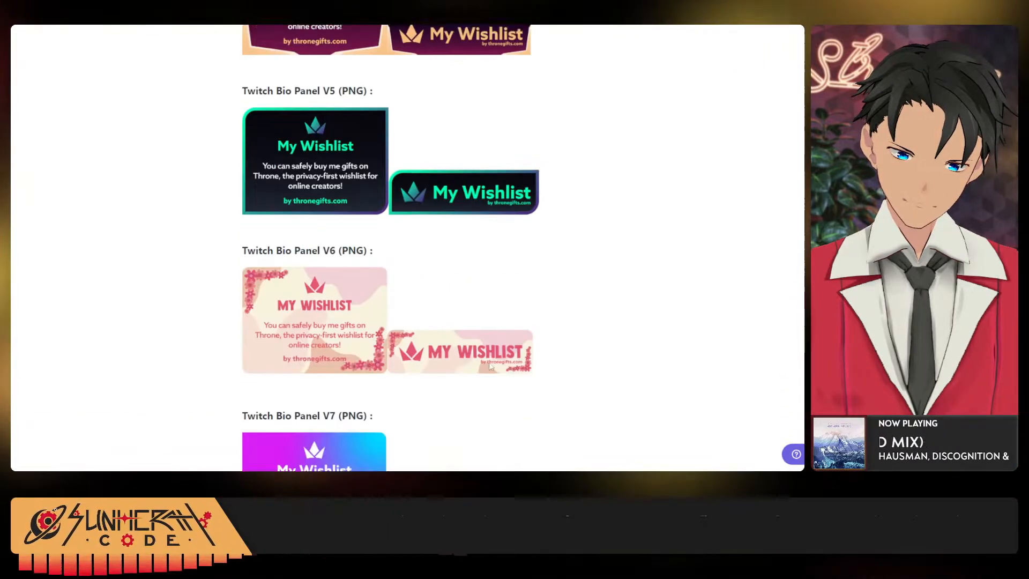
{"action": "scroll", "coordinate": [491, 366], "scroll_direction": "down", "scroll_amount": 8}
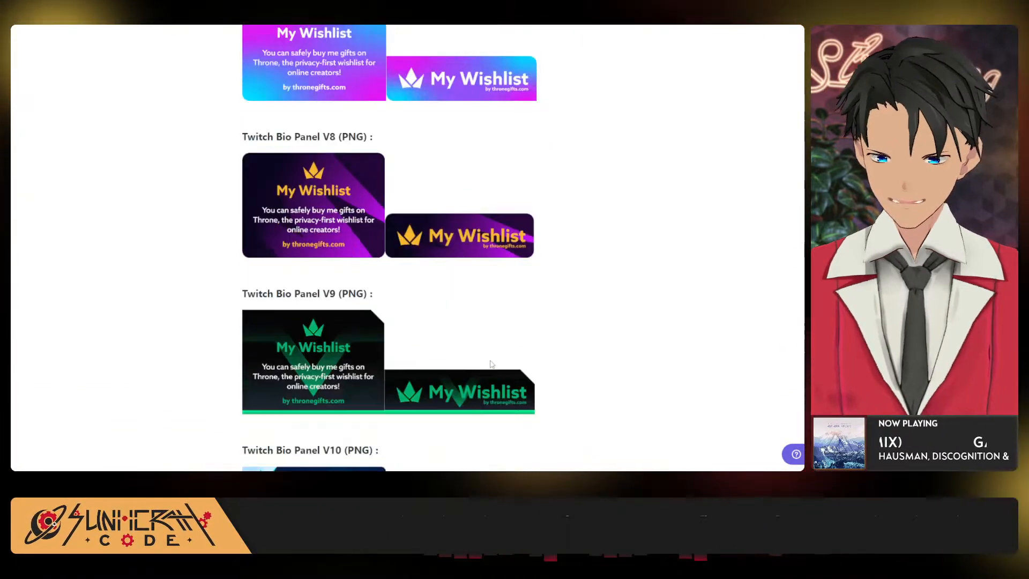
{"action": "scroll", "coordinate": [492, 370], "scroll_direction": "down", "scroll_amount": 14}
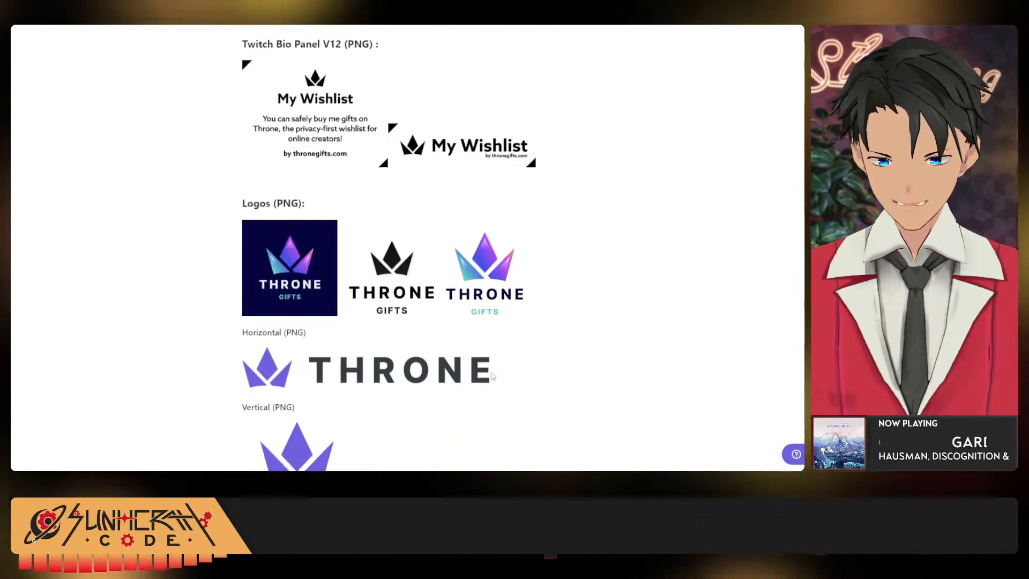
{"action": "scroll", "coordinate": [492, 376], "scroll_direction": "down", "scroll_amount": 4}
{"action": "scroll", "coordinate": [492, 377], "scroll_direction": "up", "scroll_amount": 3}
{"action": "scroll", "coordinate": [492, 376], "scroll_direction": "down", "scroll_amount": 12}
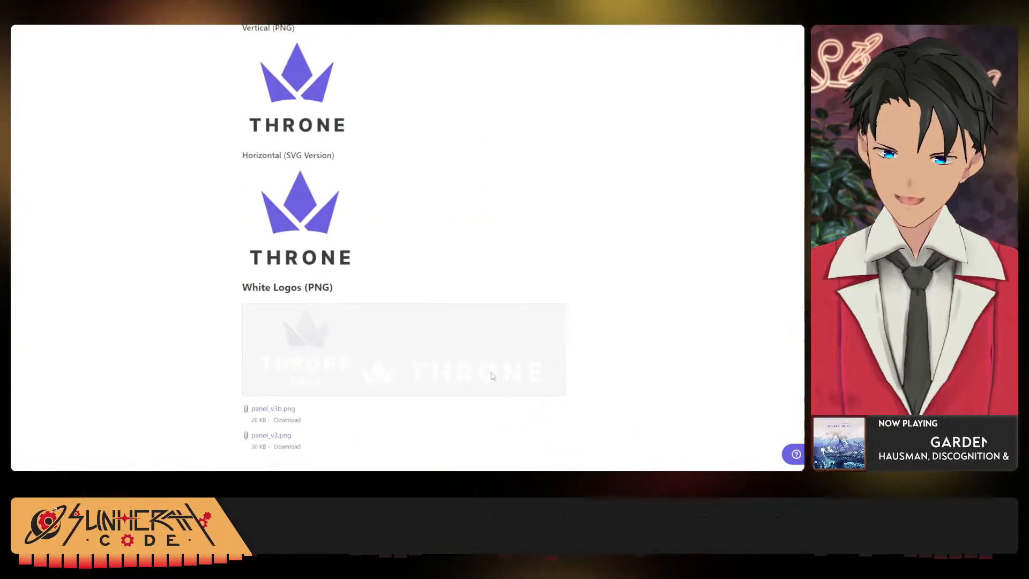
{"action": "scroll", "coordinate": [492, 376], "scroll_direction": "up", "scroll_amount": 15}
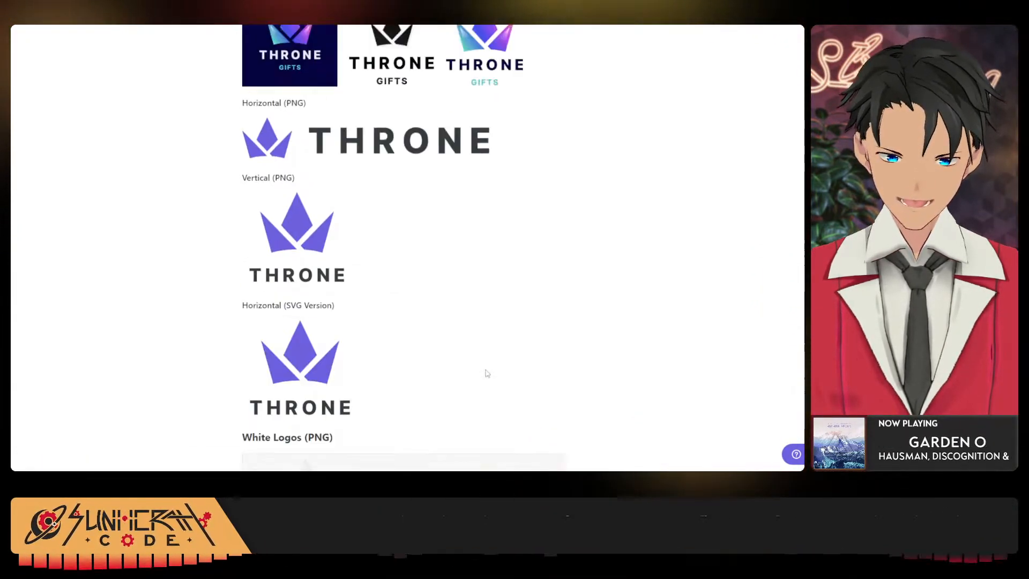
{"action": "scroll", "coordinate": [508, 370], "scroll_direction": "up", "scroll_amount": 1}
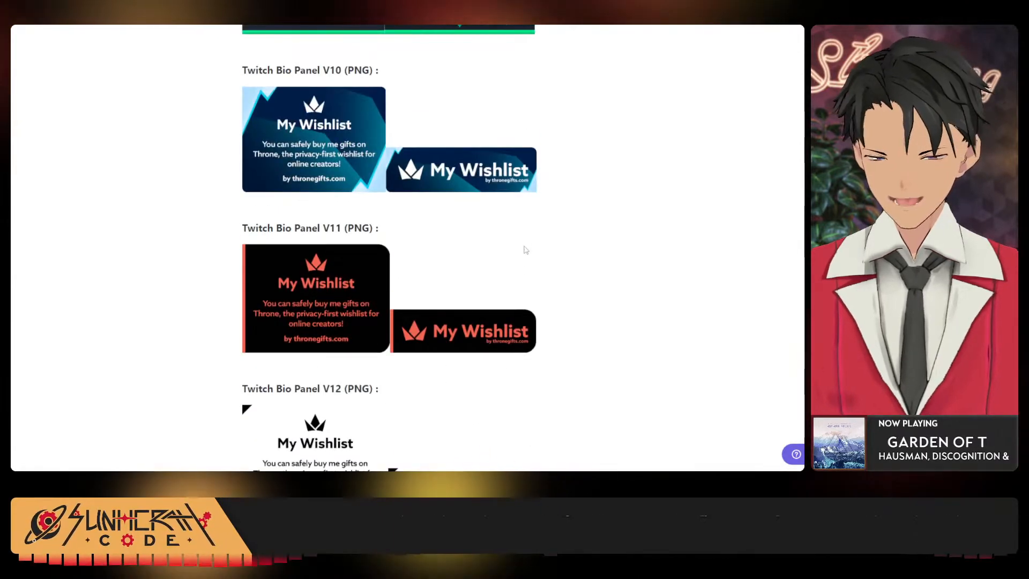
Review the article's Twitch bio panel designs from V10 back up to the Pride version, rechecking the help center's search results for "brand".
{"action": "scroll", "coordinate": [526, 250], "scroll_direction": "up", "scroll_amount": 11}
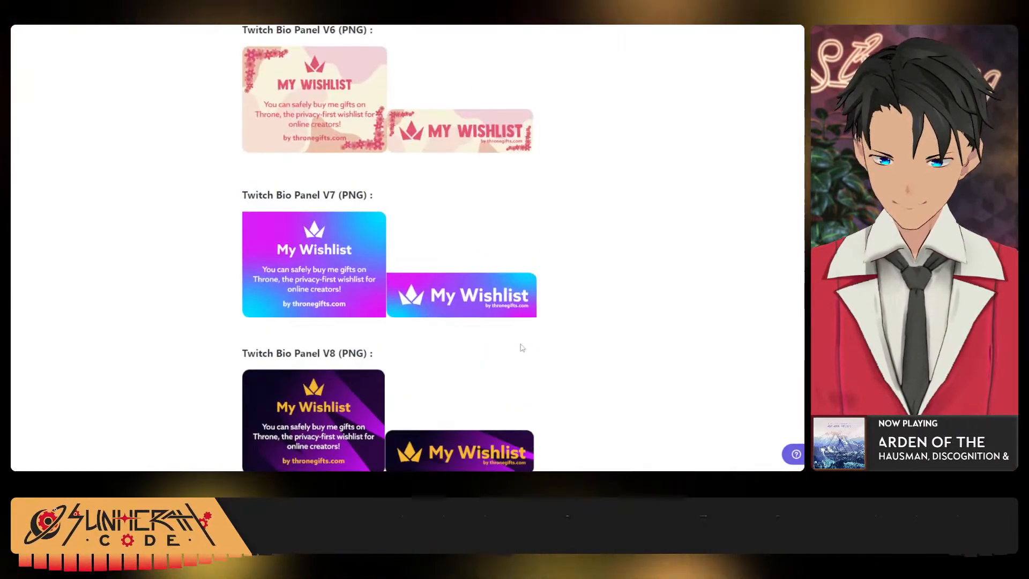
{"action": "scroll", "coordinate": [522, 348], "scroll_direction": "up", "scroll_amount": 3}
{"action": "scroll", "coordinate": [521, 348], "scroll_direction": "up", "scroll_amount": 8}
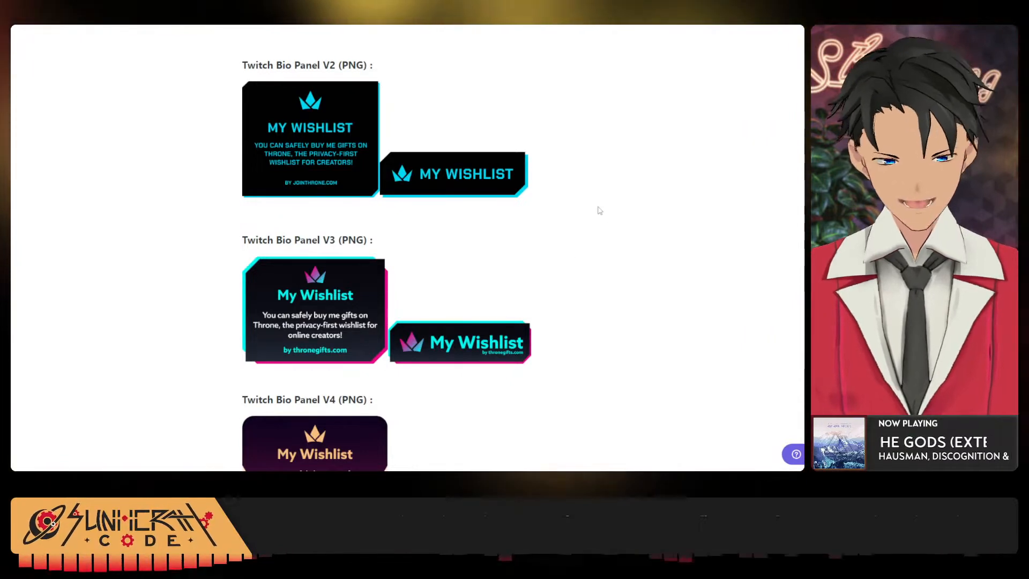
{"action": "scroll", "coordinate": [600, 210], "scroll_direction": "up", "scroll_amount": 7}
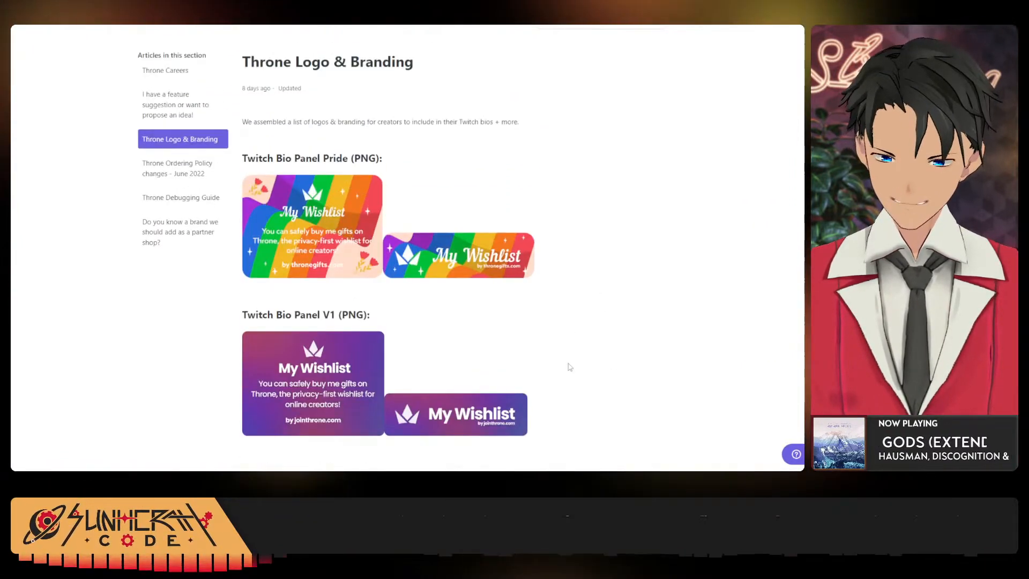
{"action": "scroll", "coordinate": [563, 364], "scroll_direction": "down", "scroll_amount": 1}
{"action": "scroll", "coordinate": [558, 362], "scroll_direction": "up", "scroll_amount": 1}
{"action": "scroll", "coordinate": [555, 368], "scroll_direction": "down", "scroll_amount": 3}
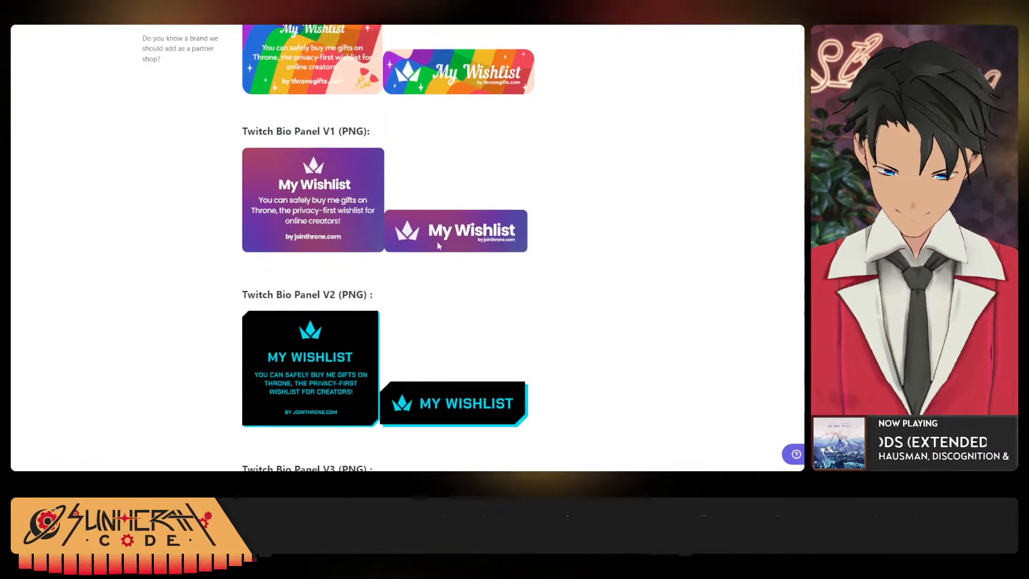
{"action": "scroll", "coordinate": [439, 246], "scroll_direction": "up", "scroll_amount": 4}
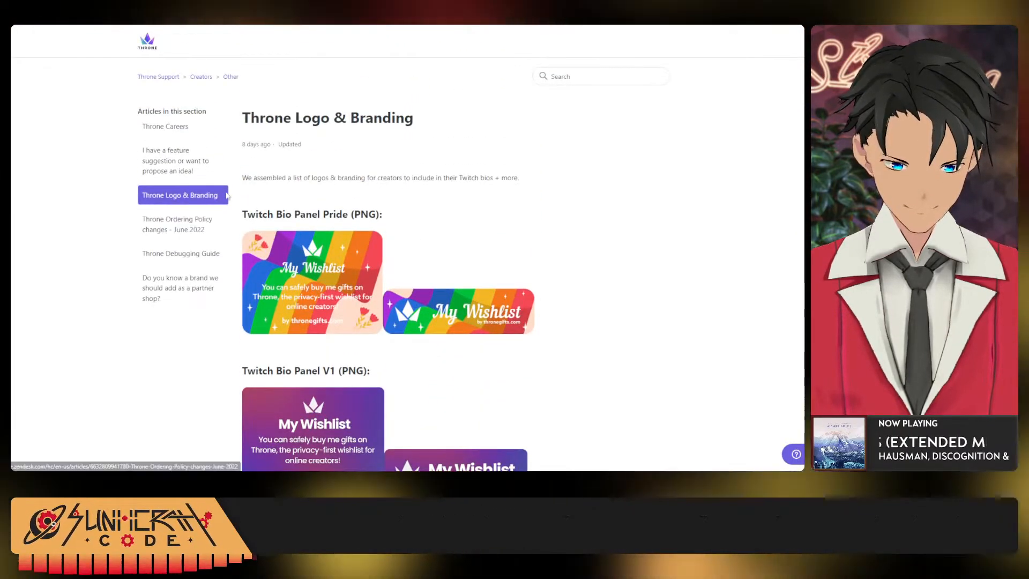
{"action": "key", "text": "alt+Left"}
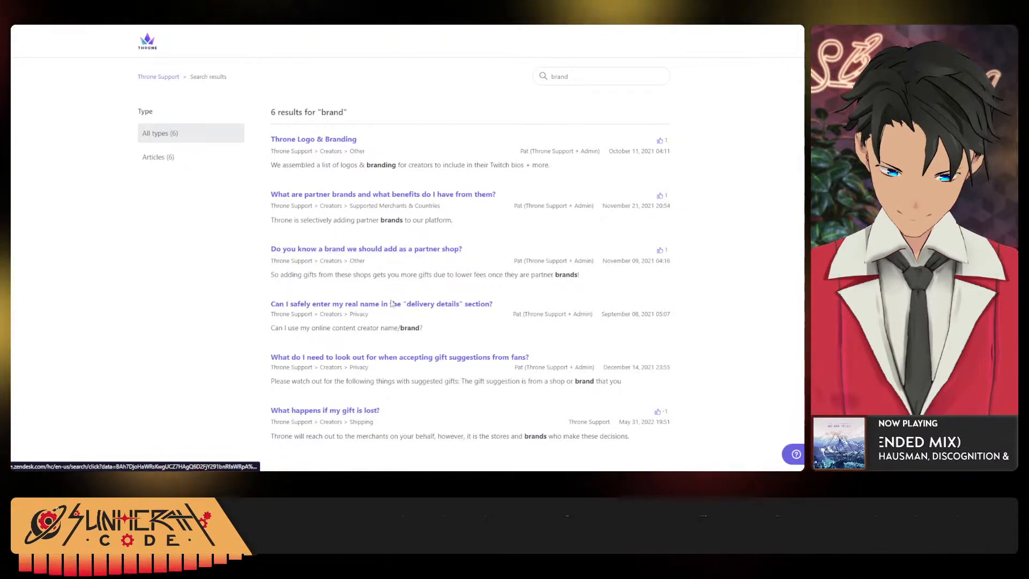
{"action": "scroll", "coordinate": [381, 422], "scroll_direction": "down", "scroll_amount": 1}
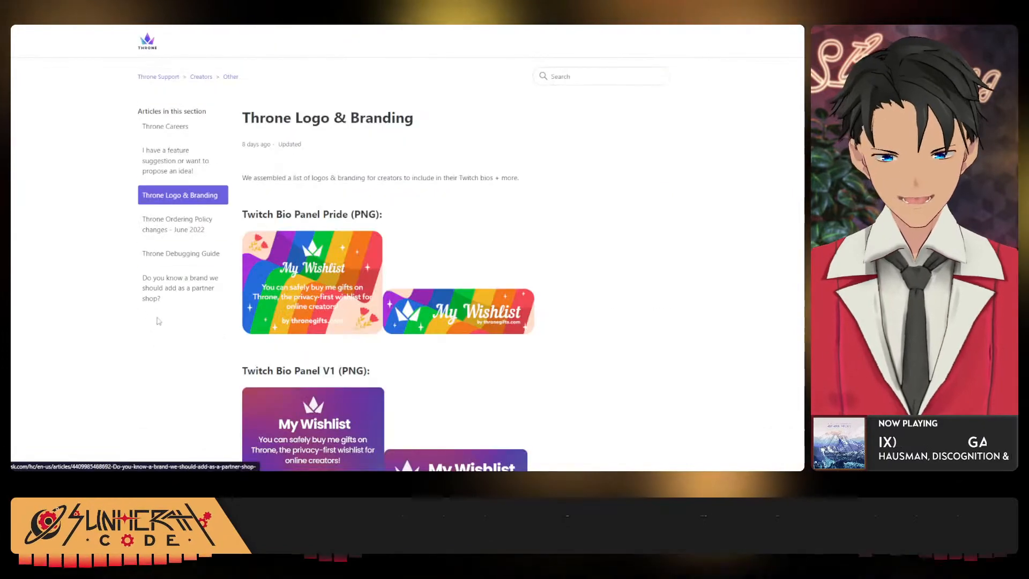
Copy the large Twitch Bio Panel V1 image, and replace it on the clipboard with the wide V1 My Wishlist banner.
{"action": "scroll", "coordinate": [159, 321], "scroll_direction": "down", "scroll_amount": 7}
{"action": "scroll", "coordinate": [214, 279], "scroll_direction": "up", "scroll_amount": 3}
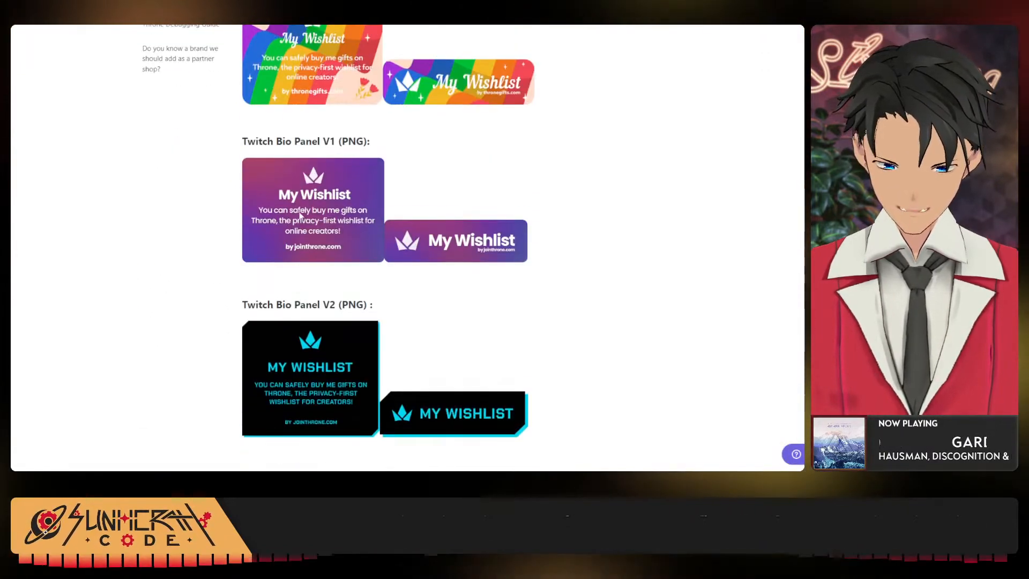
{"action": "right_click", "coordinate": [277, 241]}
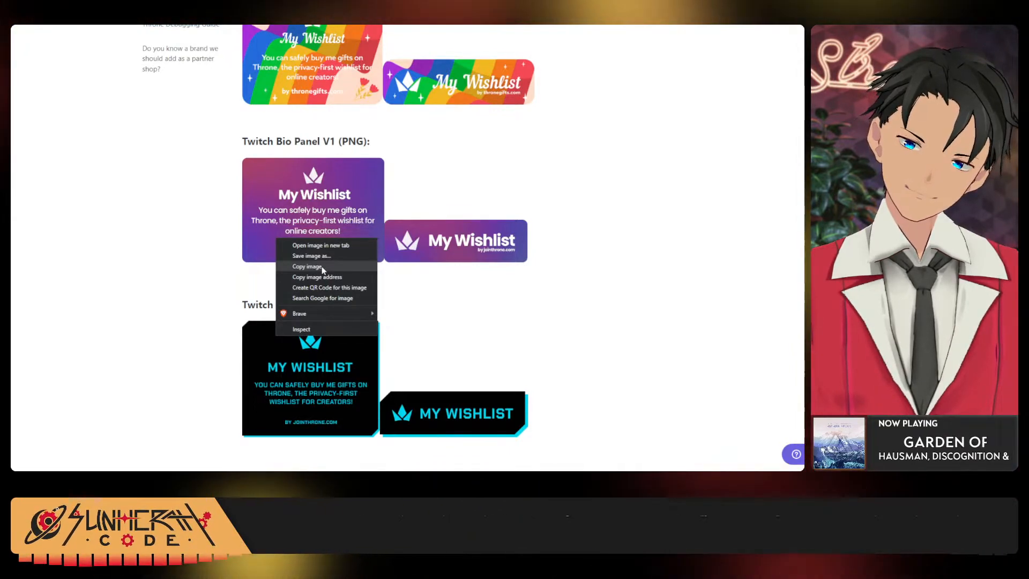
{"action": "left_click", "coordinate": [323, 267]}
{"action": "right_click", "coordinate": [441, 245]}
{"action": "left_click", "coordinate": [471, 273]}
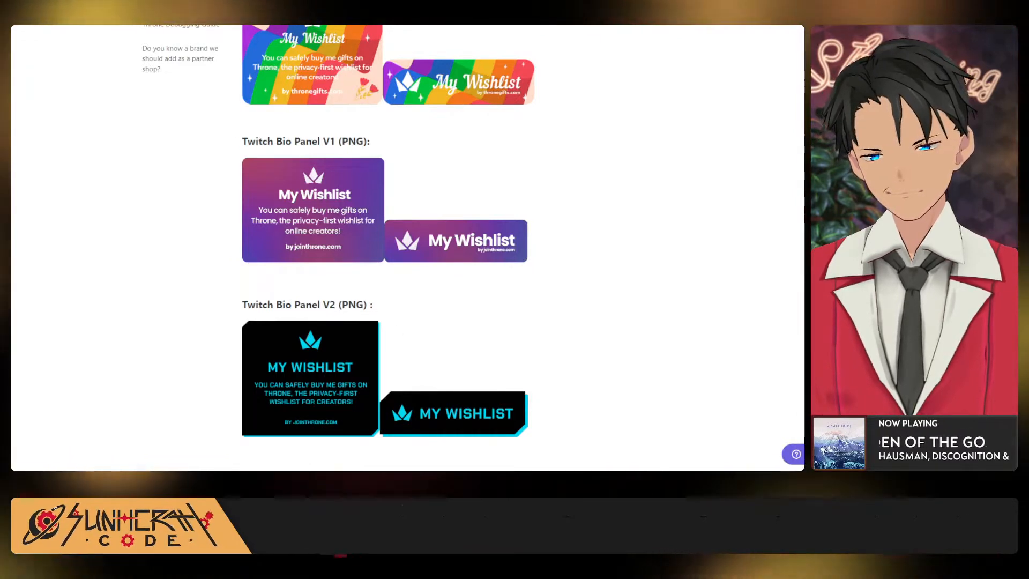
Switch to Figma, paste the copied My Wishlist banner, and position it just below the WISHLIST panel.
{"action": "key", "text": "alt+Tab"}
{"action": "key", "text": "alt+Tab"}
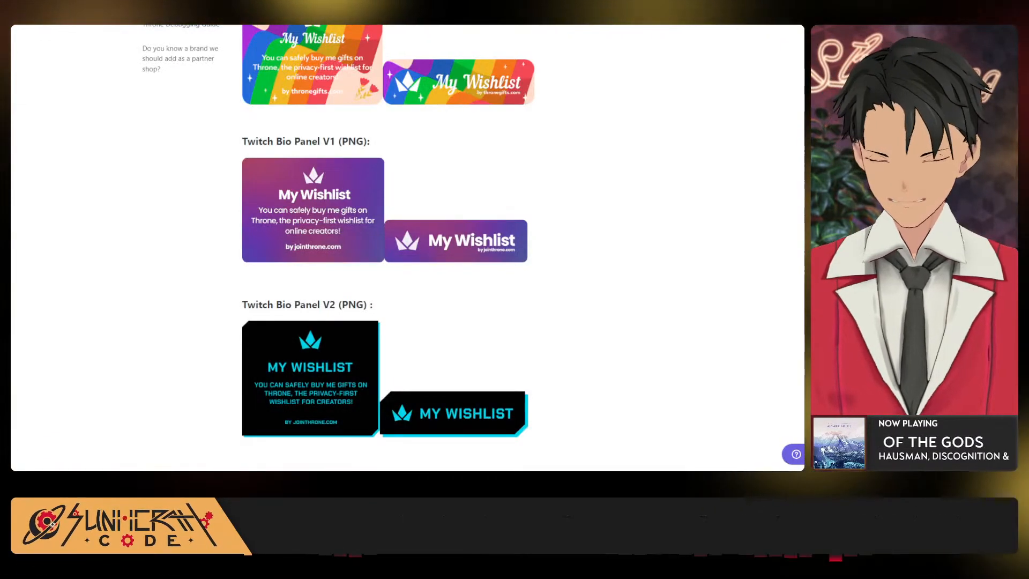
{"action": "key", "text": "alt+Tab"}
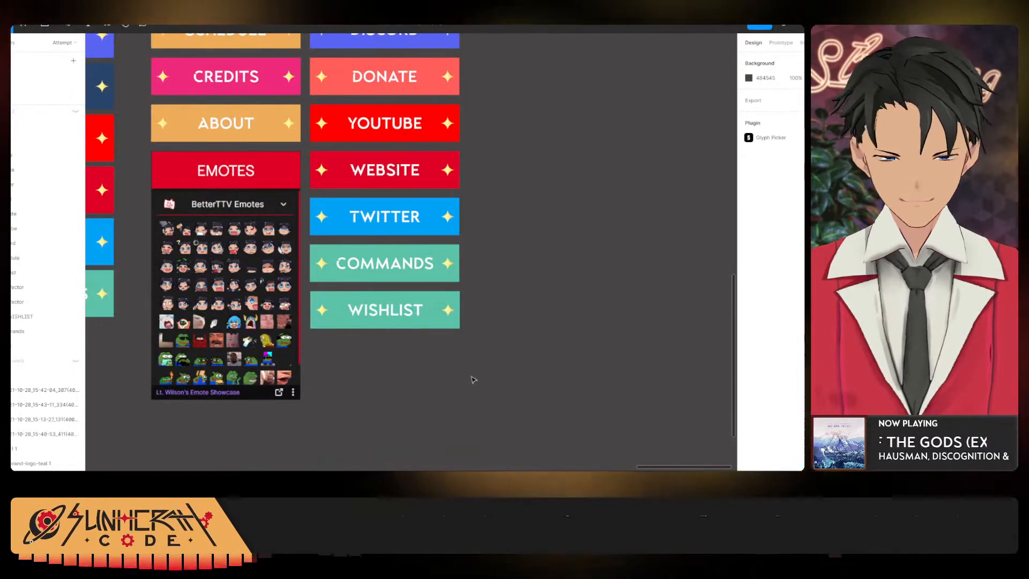
{"action": "key", "text": "ctrl+v"}
{"action": "scroll", "coordinate": [473, 240], "scroll_direction": "down", "scroll_amount": 3}
{"action": "left_click_drag", "start_coordinate": [471, 262], "coordinate": [715, 432]}
{"action": "left_click_drag", "start_coordinate": [653, 393], "coordinate": [430, 320]}
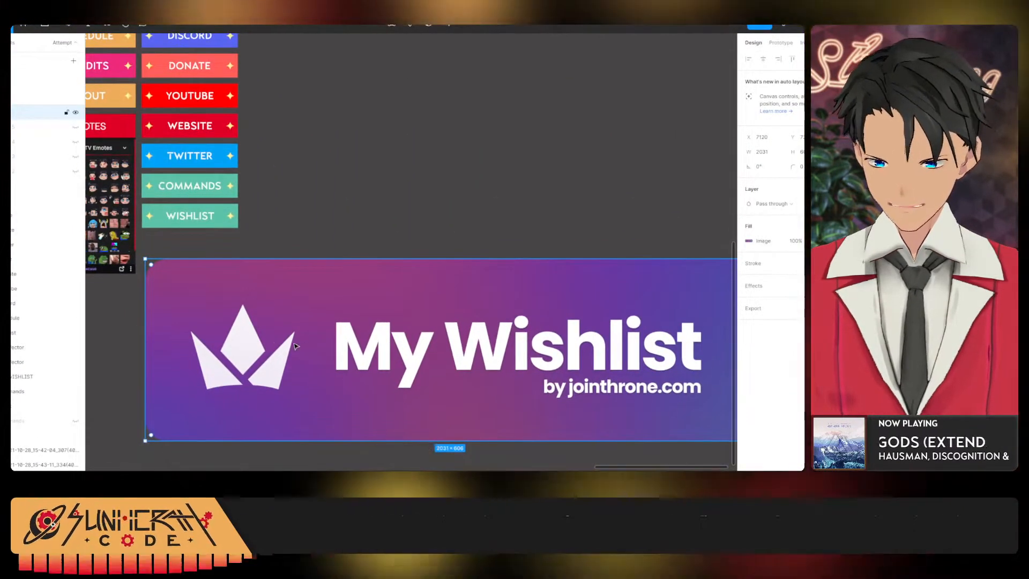
Fill the WISHLIST panel with the blue-purple sampled from the lower-left corner of the pasted banner.
{"action": "scroll", "coordinate": [429, 319], "scroll_direction": "left", "scroll_amount": 3}
{"action": "scroll", "coordinate": [430, 319], "scroll_direction": "down", "scroll_amount": 2}
{"action": "left_click", "coordinate": [273, 157]}
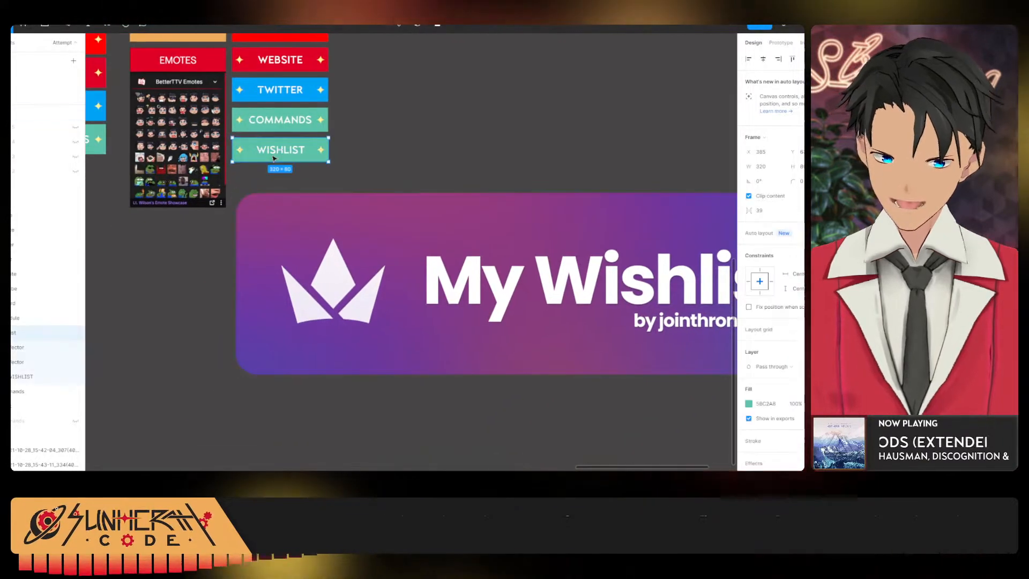
{"action": "left_click", "coordinate": [749, 405]}
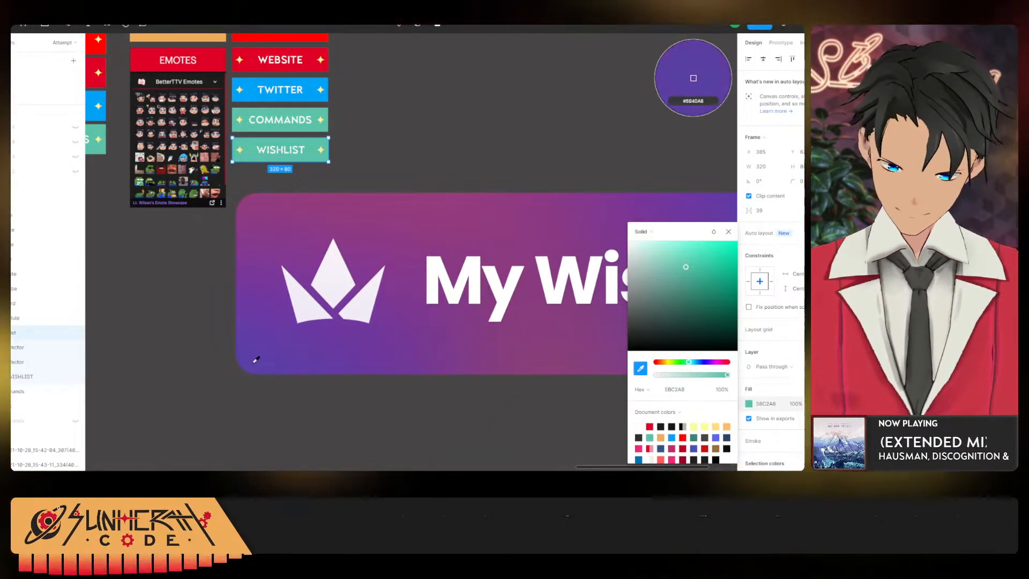
{"action": "left_click", "coordinate": [255, 361]}
{"action": "left_click", "coordinate": [390, 156]}
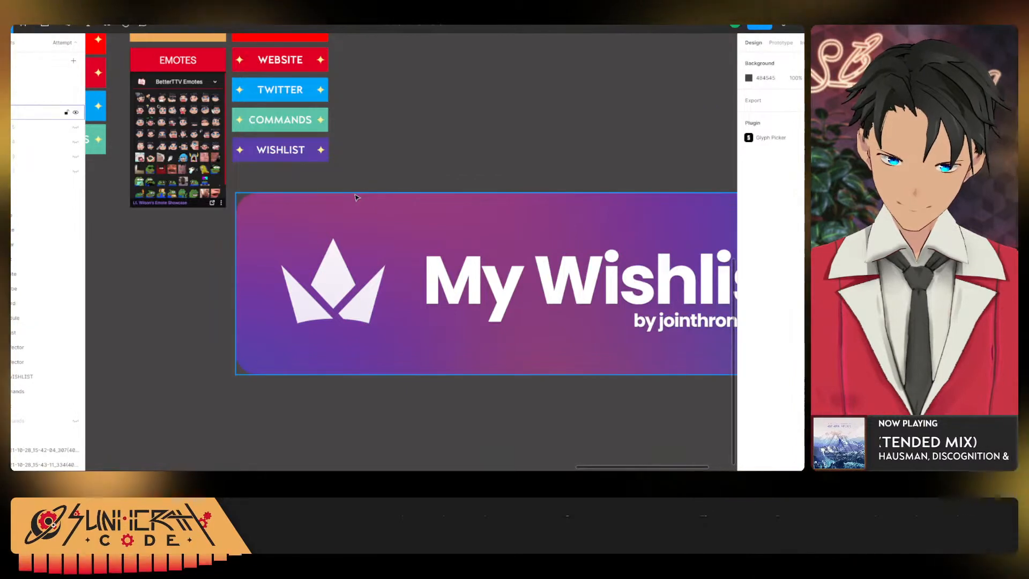
Fill the WISHLIST panel with the magenta-purple sampled near the top edge of the pasted banner, and compare it with the other panels.
{"action": "left_click", "coordinate": [284, 162]}
{"action": "left_click_drag", "start_coordinate": [280, 289], "coordinate": [245, 349]}
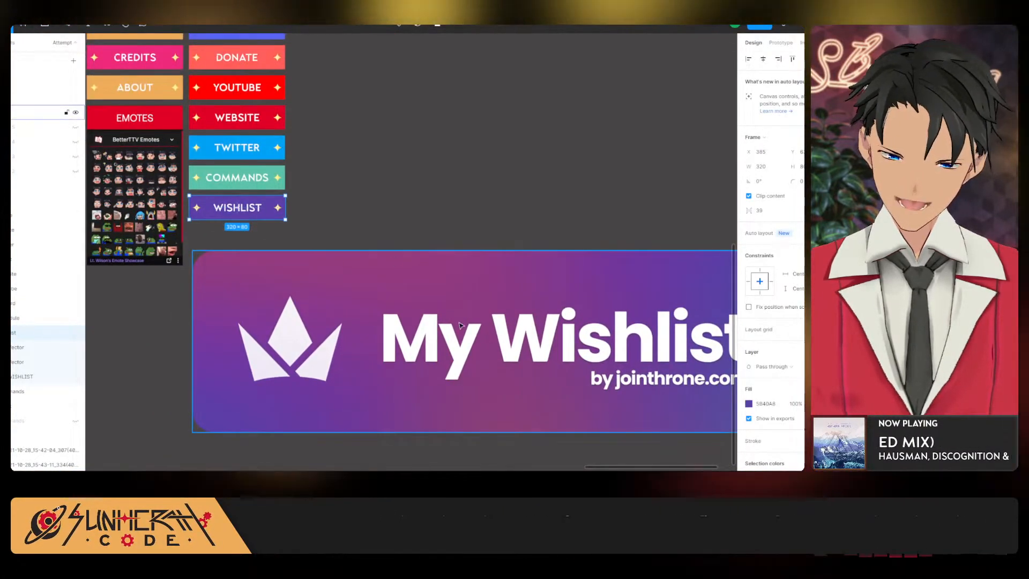
{"action": "left_click", "coordinate": [749, 403]}
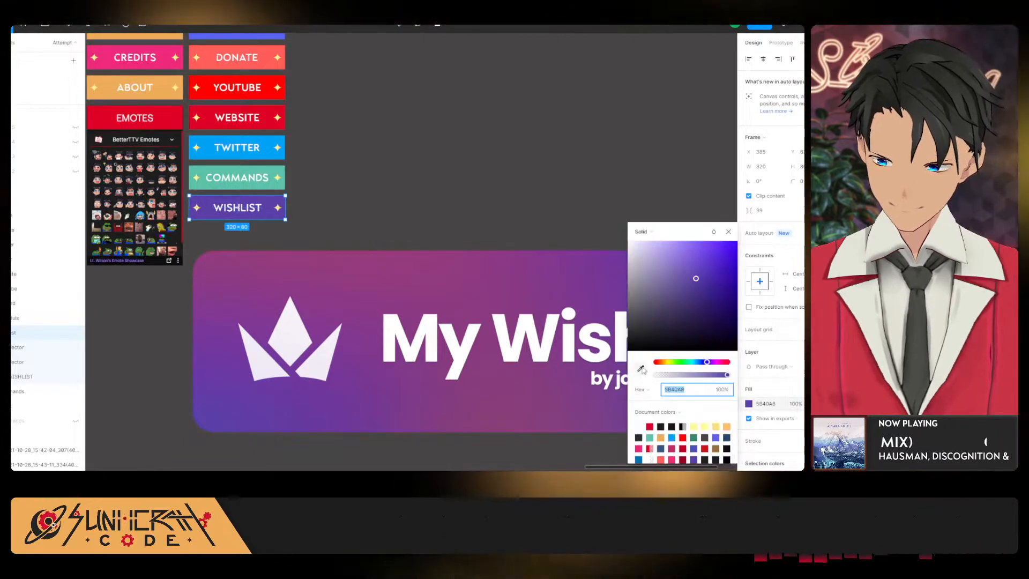
{"action": "left_click", "coordinate": [641, 368]}
{"action": "left_click", "coordinate": [320, 278]}
{"action": "left_click", "coordinate": [395, 241]}
{"action": "left_click_drag", "start_coordinate": [259, 378], "coordinate": [386, 384]}
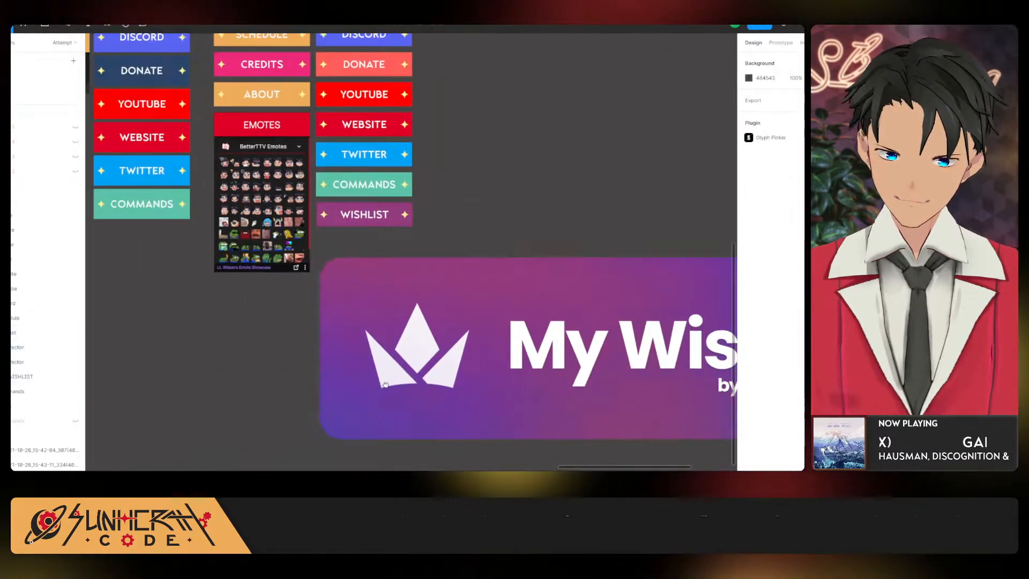
{"action": "scroll", "coordinate": [385, 385], "scroll_direction": "left", "scroll_amount": 5}
{"action": "scroll", "coordinate": [425, 386], "scroll_direction": "right", "scroll_amount": 5}
{"action": "scroll", "coordinate": [425, 386], "scroll_direction": "up", "scroll_amount": 2}
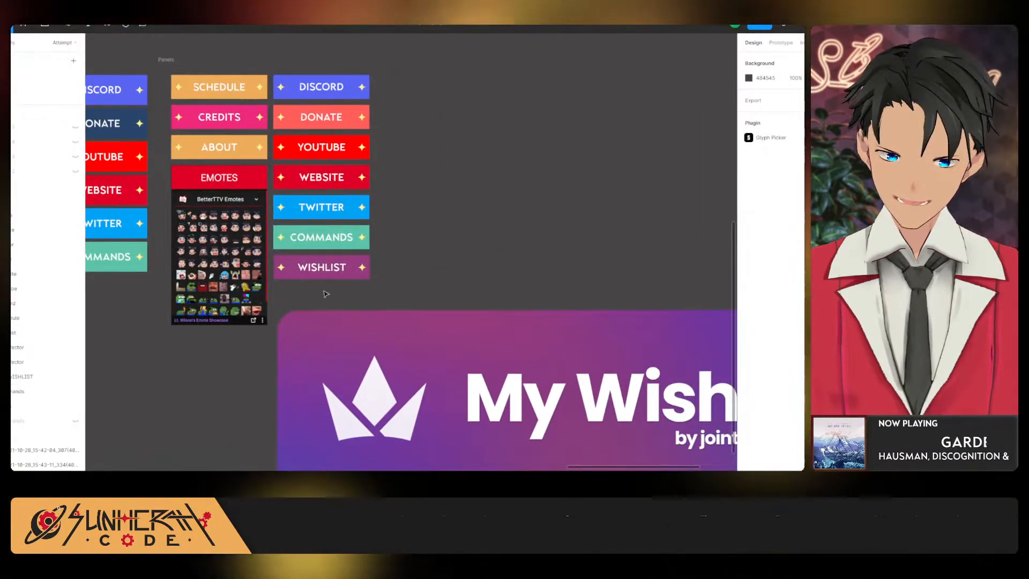
Recolour the WISHLIST panel's fill to 963D7D by sampling the purple of the My Wishlist banner.
{"action": "left_click", "coordinate": [322, 270]}
{"action": "left_click", "coordinate": [748, 403]}
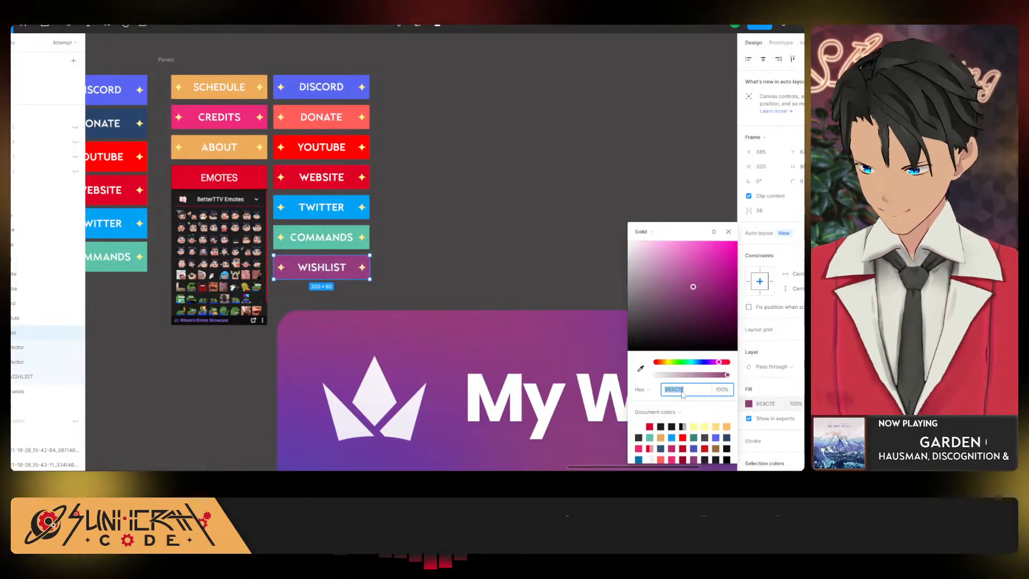
{"action": "left_click", "coordinate": [640, 369]}
{"action": "left_click", "coordinate": [481, 312]}
{"action": "left_click", "coordinate": [459, 216]}
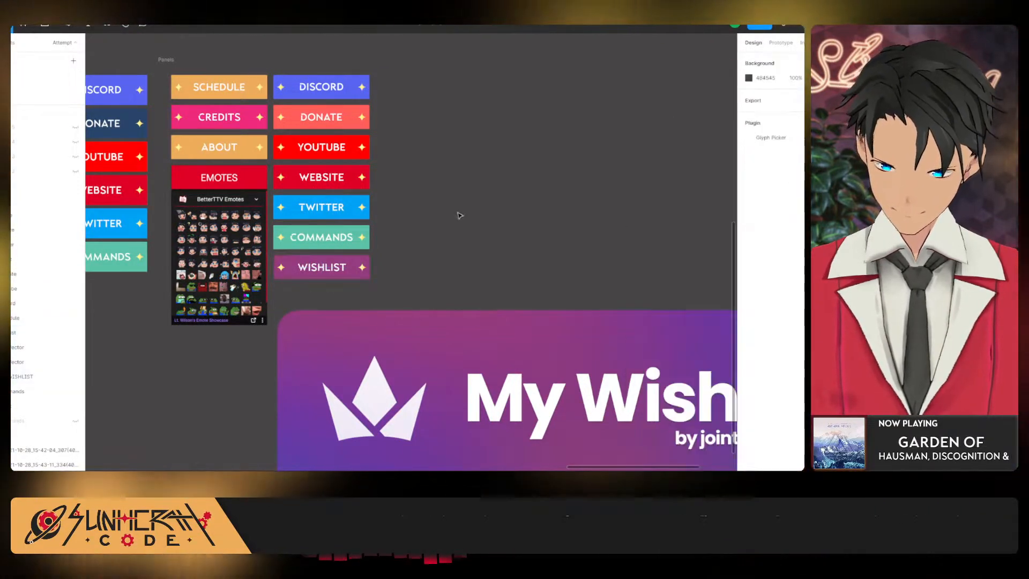
Examine how the recoloured WISHLIST panel looks beside the other panels and the banner, leaving that panel selected.
{"action": "scroll", "coordinate": [428, 272], "scroll_direction": "down", "scroll_amount": 3}
{"action": "scroll", "coordinate": [407, 284], "scroll_direction": "up", "scroll_amount": 4}
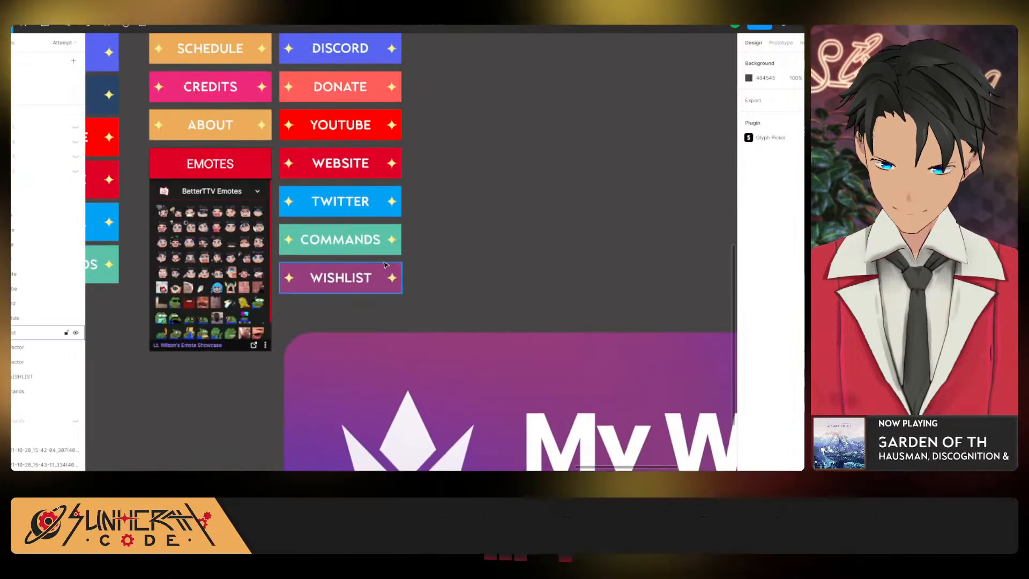
{"action": "scroll", "coordinate": [383, 289], "scroll_direction": "down", "scroll_amount": 4}
{"action": "scroll", "coordinate": [376, 266], "scroll_direction": "up", "scroll_amount": 2}
{"action": "left_click_drag", "start_coordinate": [431, 301], "coordinate": [547, 370]}
{"action": "scroll", "coordinate": [536, 359], "scroll_direction": "up", "scroll_amount": 4}
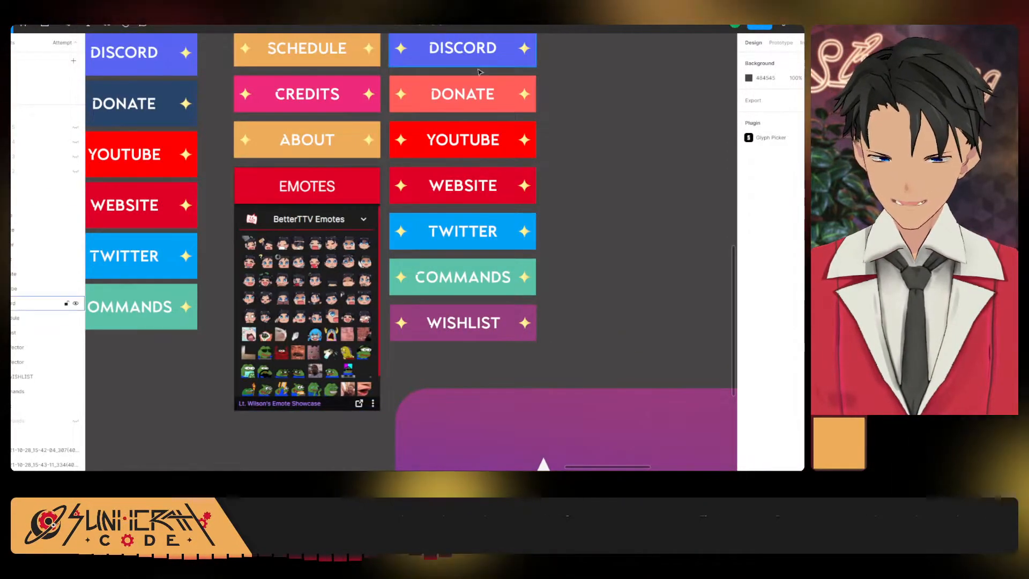
{"action": "scroll", "coordinate": [578, 379], "scroll_direction": "right", "scroll_amount": 3}
{"action": "scroll", "coordinate": [436, 353], "scroll_direction": "down", "scroll_amount": 5}
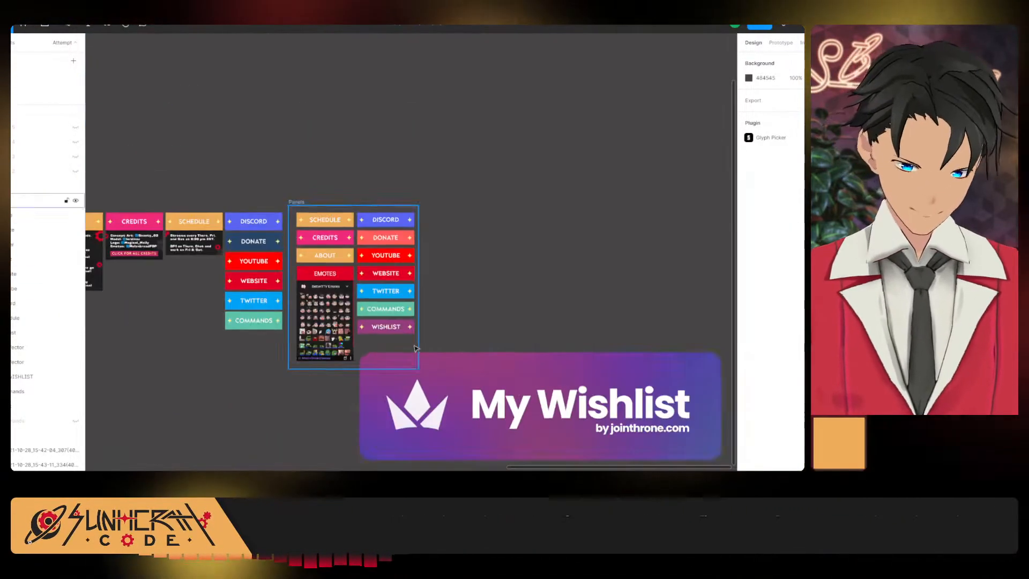
{"action": "left_click", "coordinate": [280, 325]}
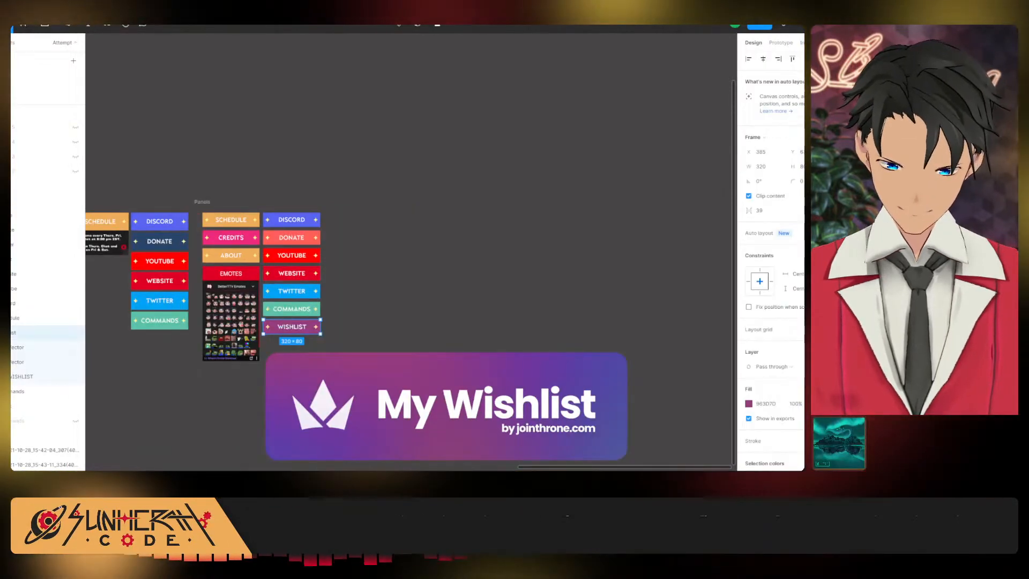
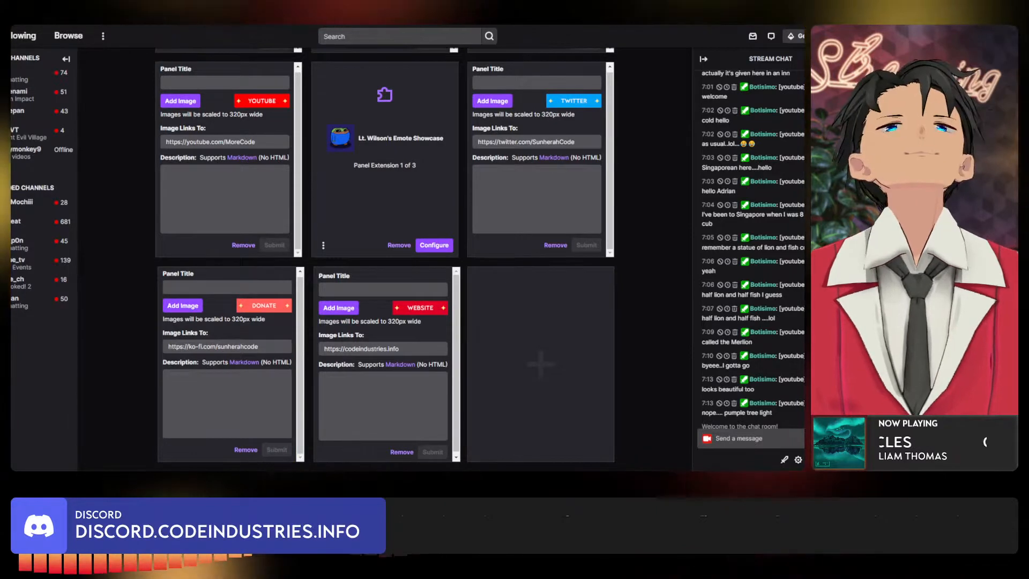
In the Twitch channel's panel editor, add a new text or image panel after the Website panel.
{"action": "mouse_move", "coordinate": [338, 471]}
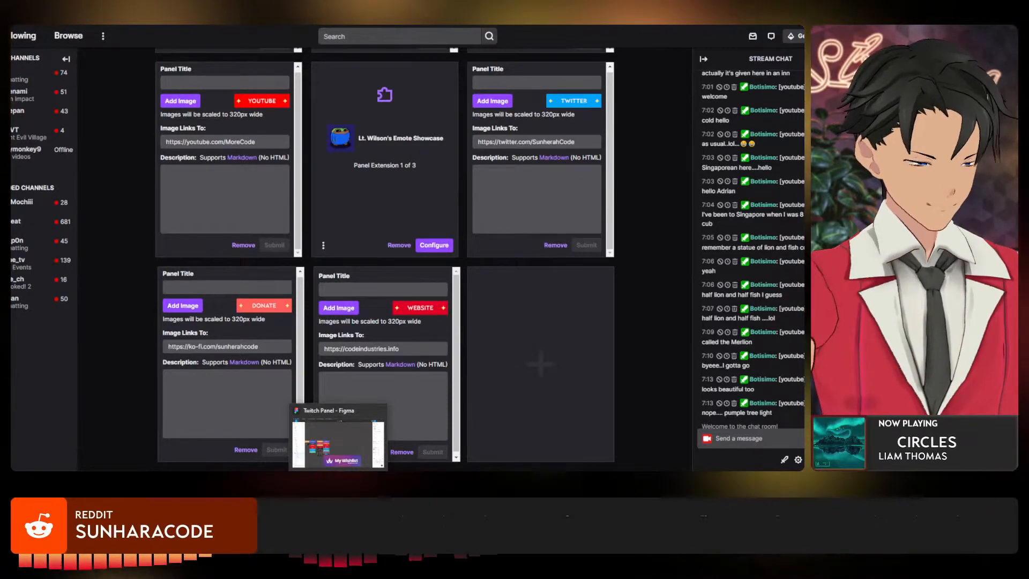
{"action": "left_click", "coordinate": [540, 365]}
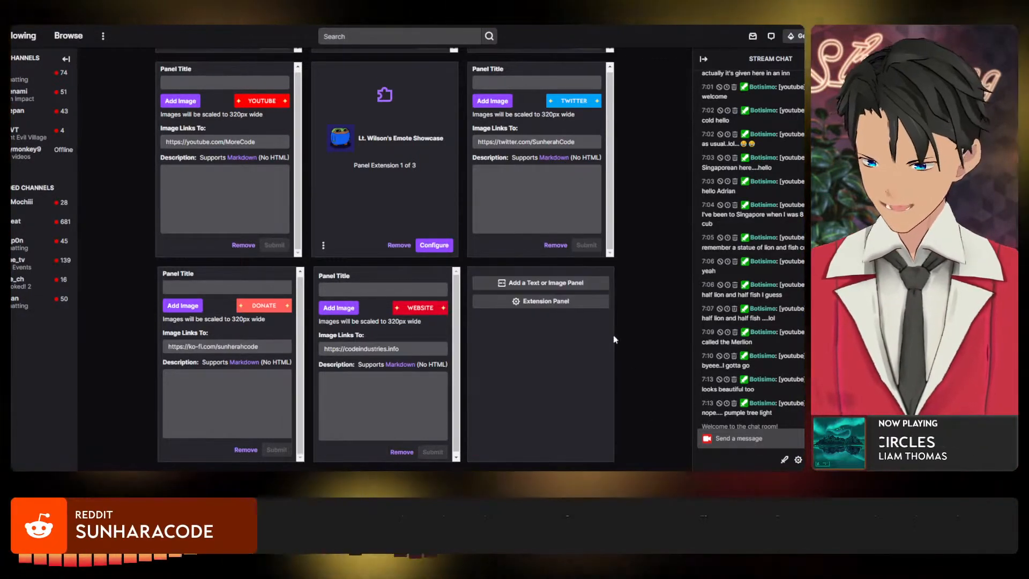
{"action": "left_click", "coordinate": [514, 283]}
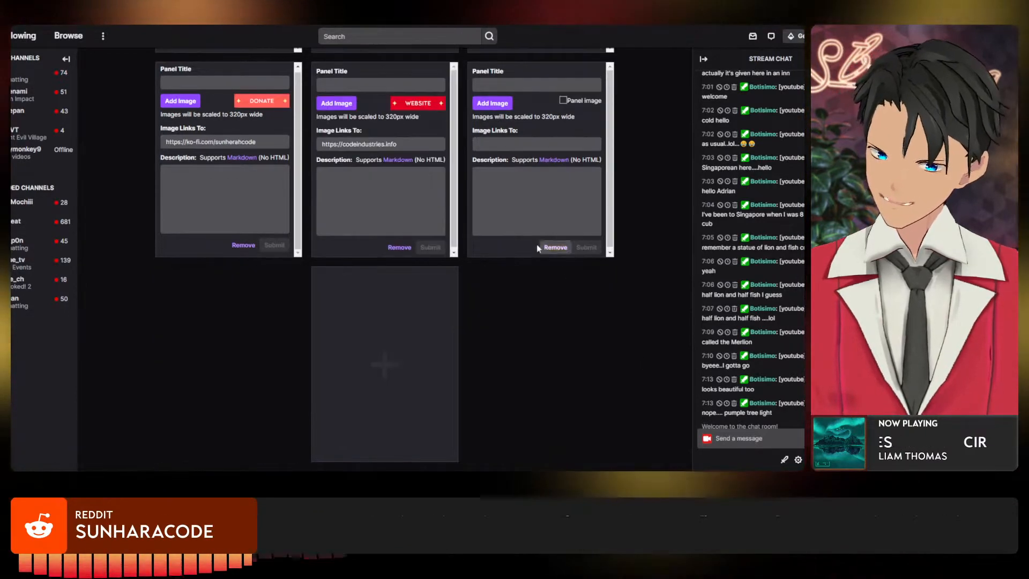
{"action": "scroll", "coordinate": [537, 241], "scroll_direction": "up", "scroll_amount": 3}
{"action": "left_click", "coordinate": [536, 268]}
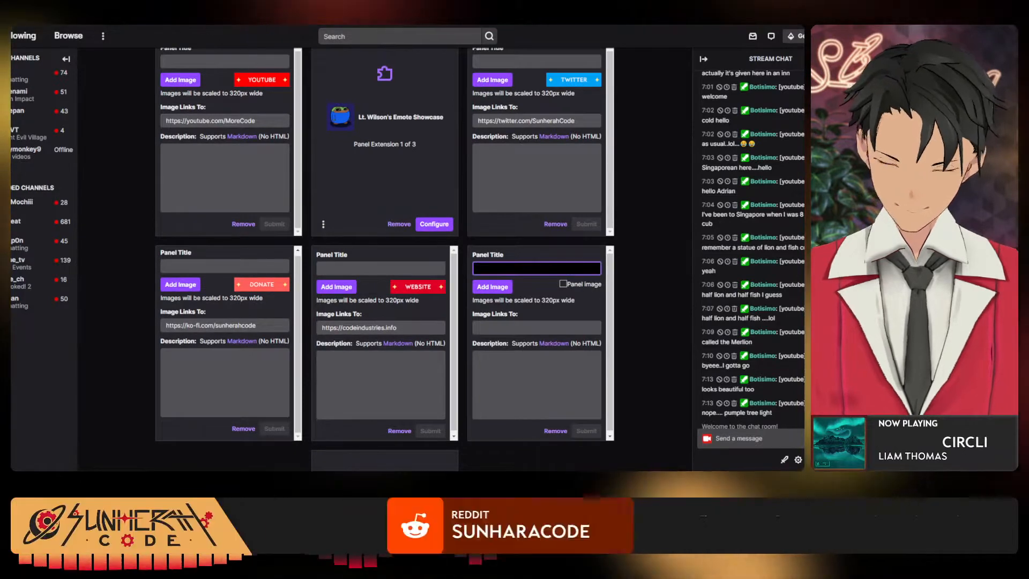
{"action": "type", "text": "Wishk"}
{"action": "key", "text": "BackSpace"}
{"action": "key", "text": "BackSpace"}
{"action": "key", "text": "BackSpace"}
{"action": "key", "text": "BackSpace"}
{"action": "key", "text": "BackSpace"}
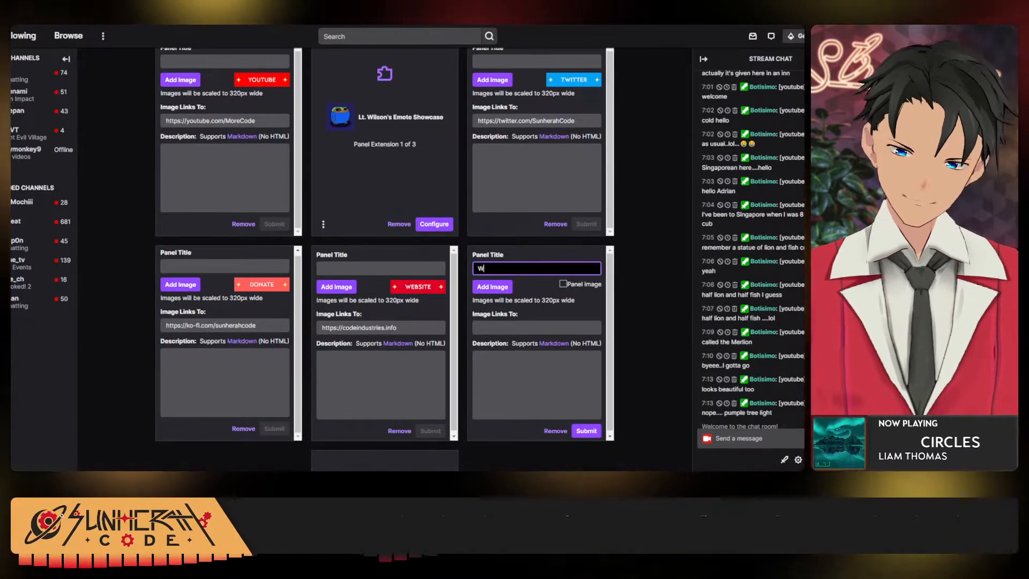
Upload the Panel - Wishlist image file as the new panel's image.
{"action": "left_click", "coordinate": [493, 285]}
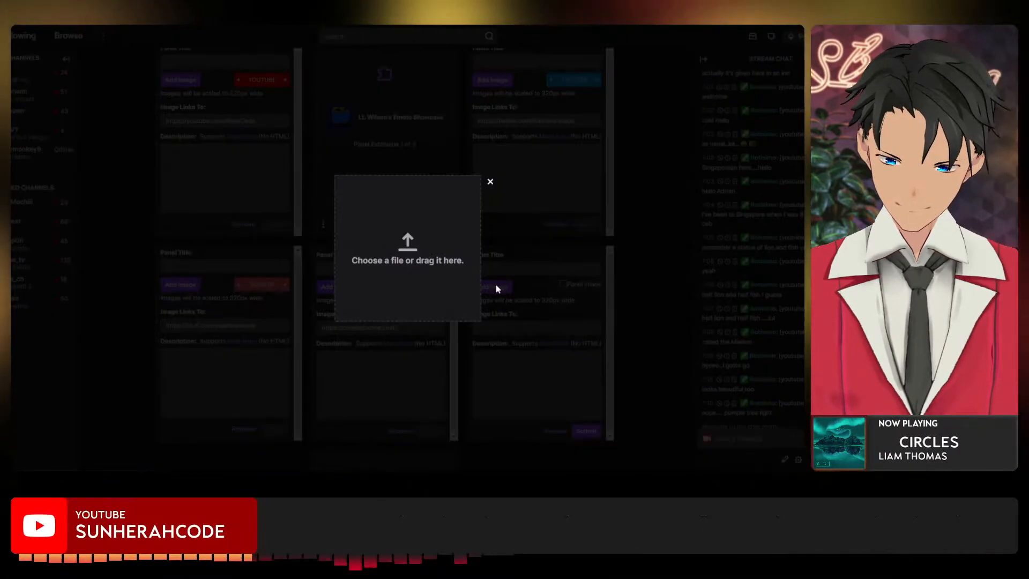
{"action": "left_click", "coordinate": [442, 268]}
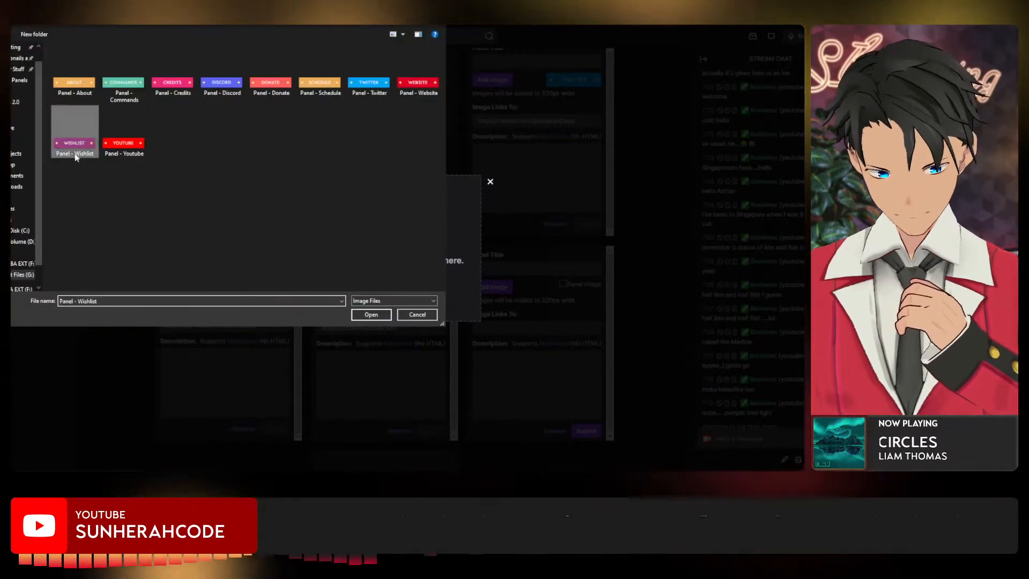
{"action": "left_click", "coordinate": [368, 315]}
{"action": "left_click", "coordinate": [389, 270]}
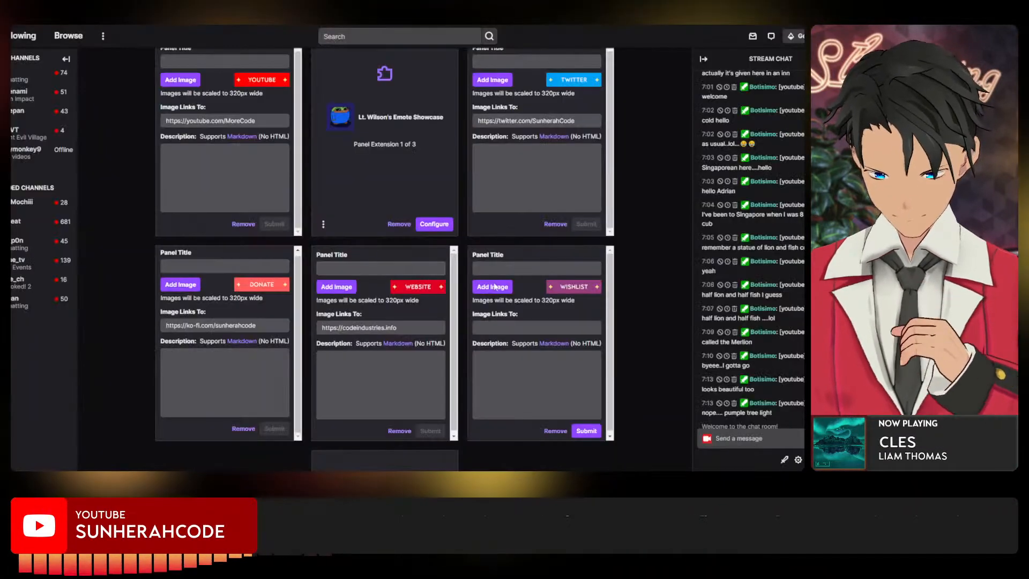
{"action": "key", "text": "ctrl+Tab"}
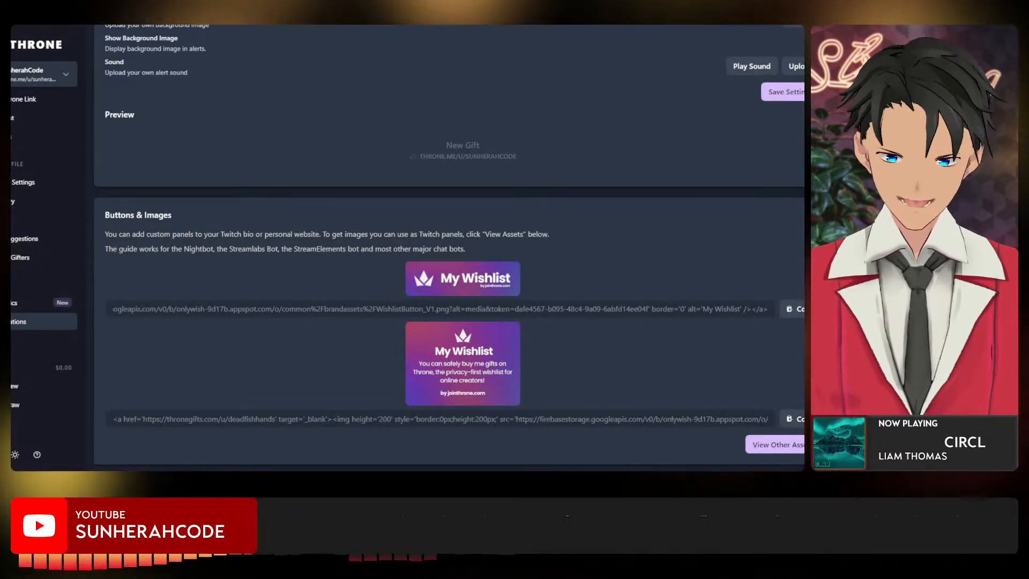
{"action": "key", "text": "ctrl+Tab"}
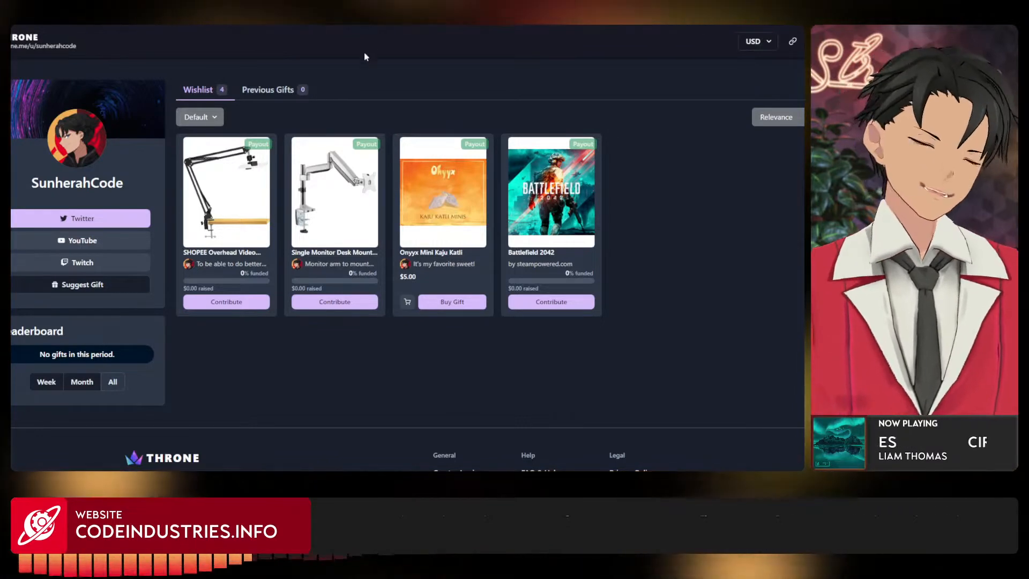
{"action": "key", "text": "ctrl+Tab"}
{"action": "left_click", "coordinate": [542, 328]}
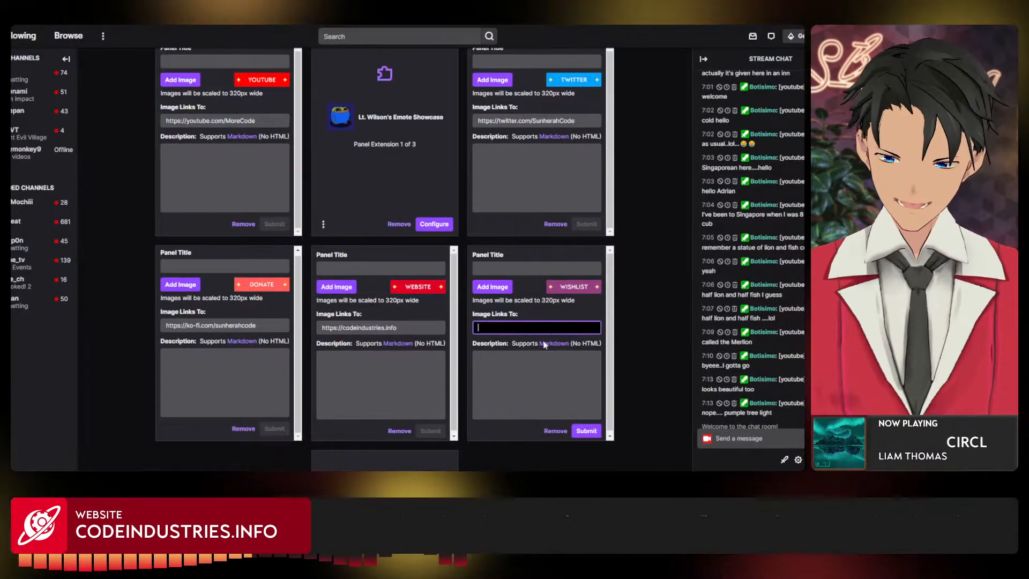
{"action": "type", "text": "https://thronegifts.com/u/sunherahcode"}
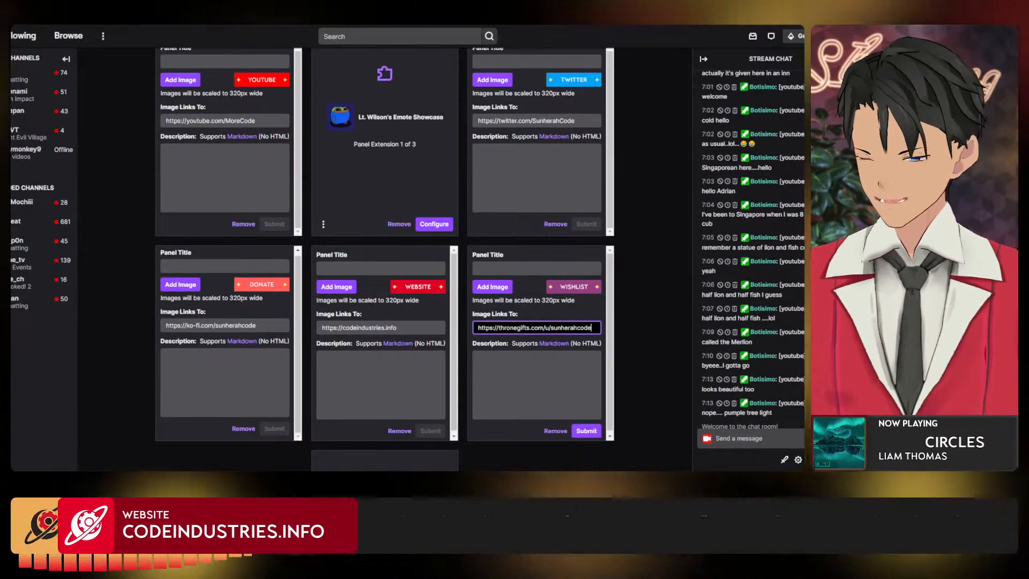
{"action": "left_click", "coordinate": [585, 431]}
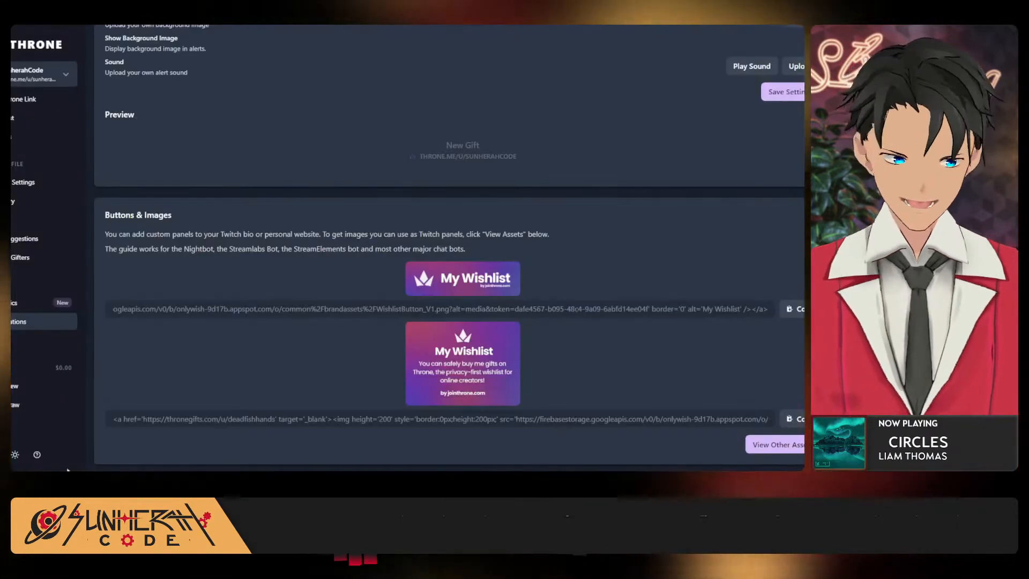
Open the public Throne profile from the Throne dashboard and copy its short link throne.me/u/sunherahcode.
{"action": "left_click", "coordinate": [63, 84]}
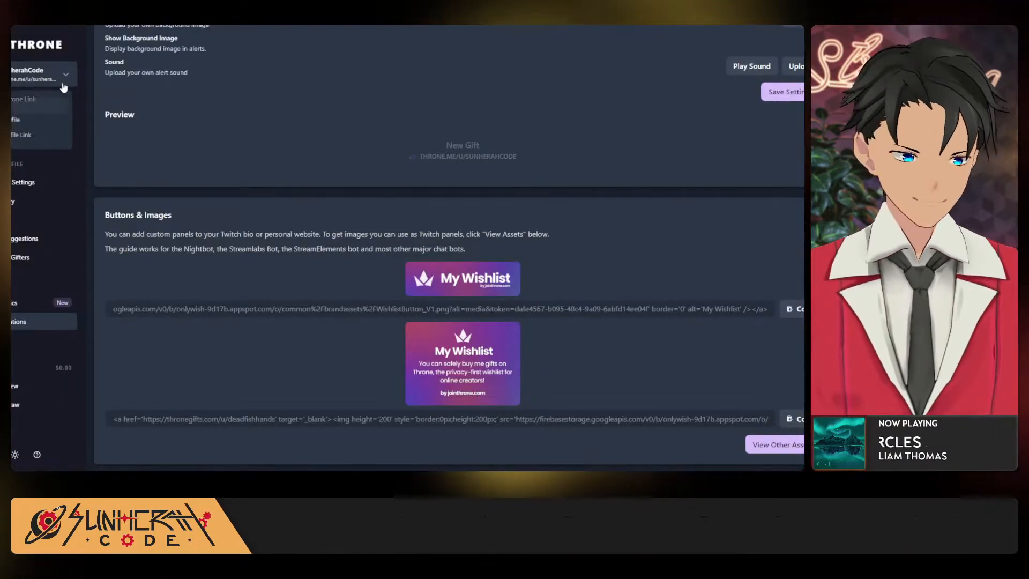
{"action": "left_click", "coordinate": [29, 106]}
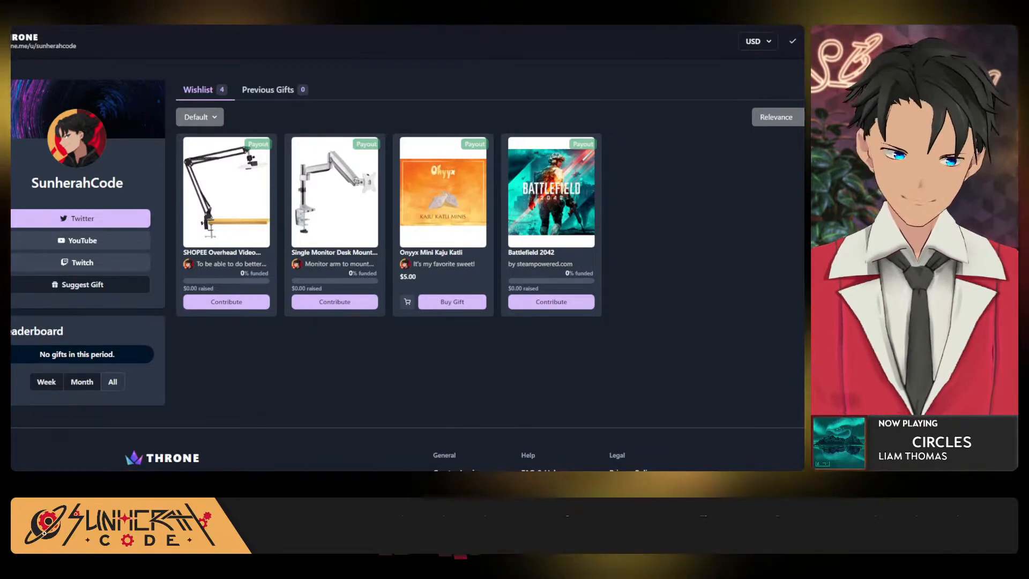
{"action": "key", "text": "ctrl+l"}
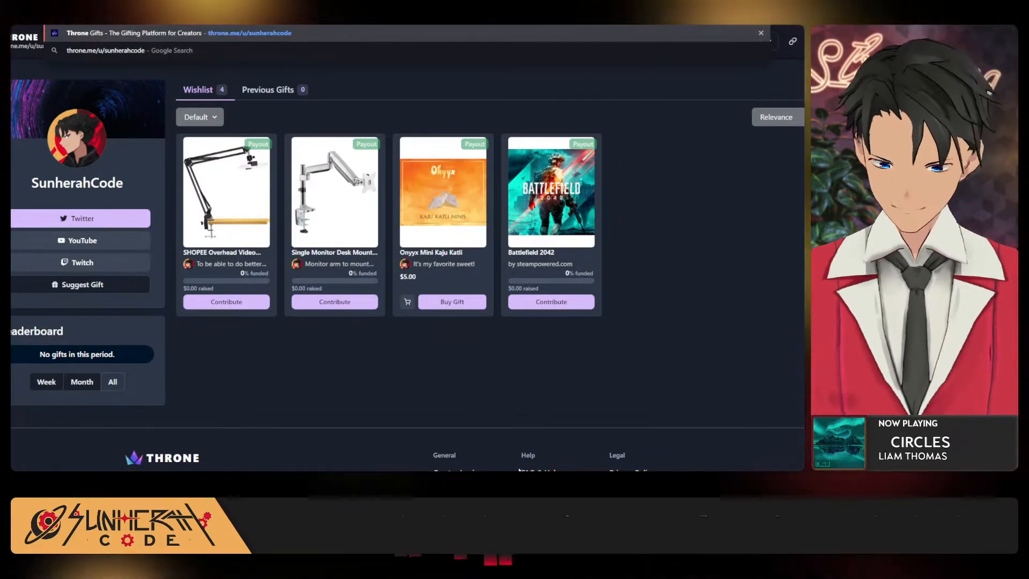
{"action": "left_click", "coordinate": [519, 470]}
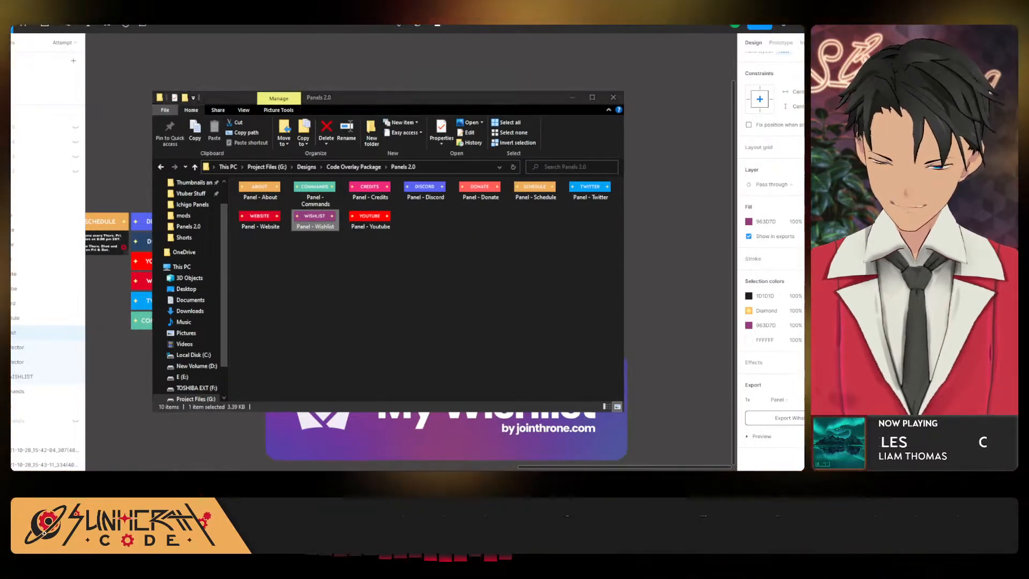
{"action": "key", "text": "alt+Tab"}
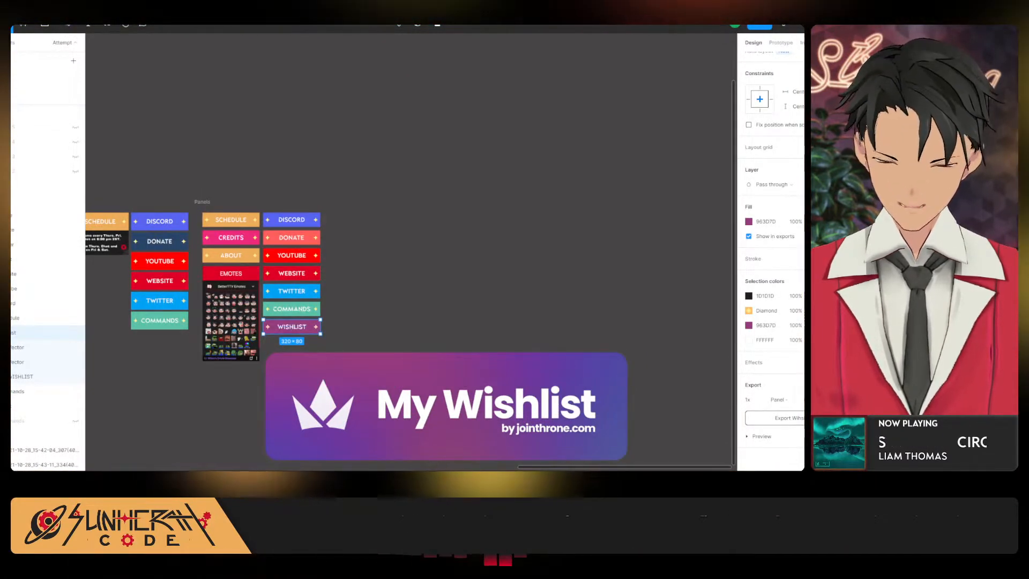
{"action": "key", "text": "alt+Tab"}
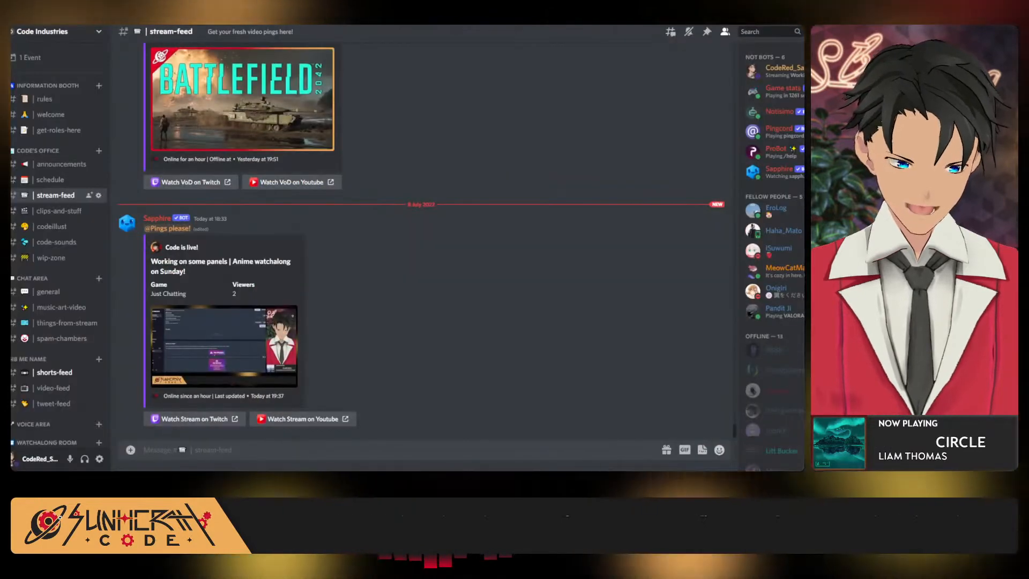
{"action": "key", "text": "alt+Tab"}
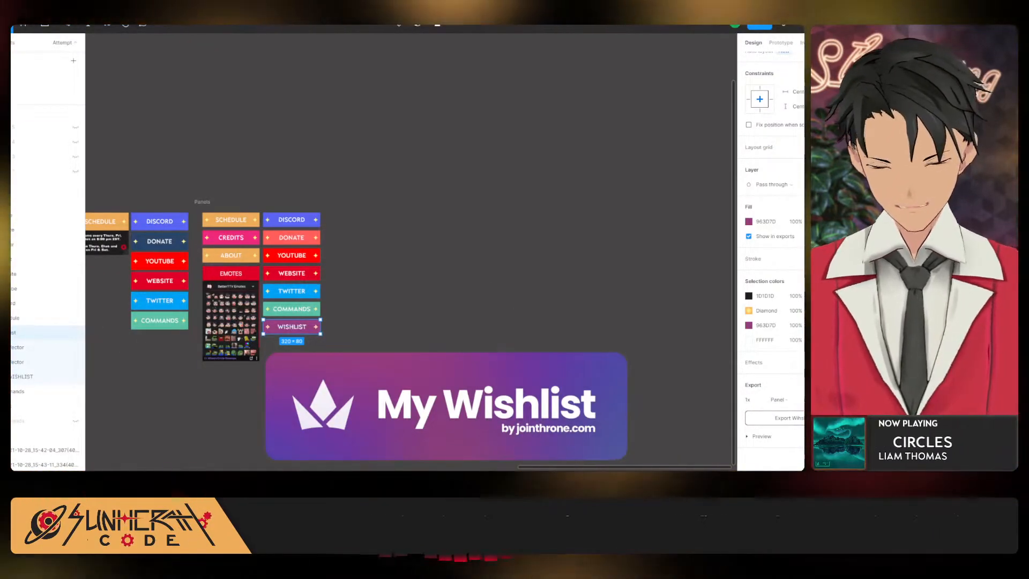
Return to the Twitch panel editor, replace the Wishlist panel's image link with throne.me/u/sunherahcode and submit it.
{"action": "mouse_move", "coordinate": [473, 470]}
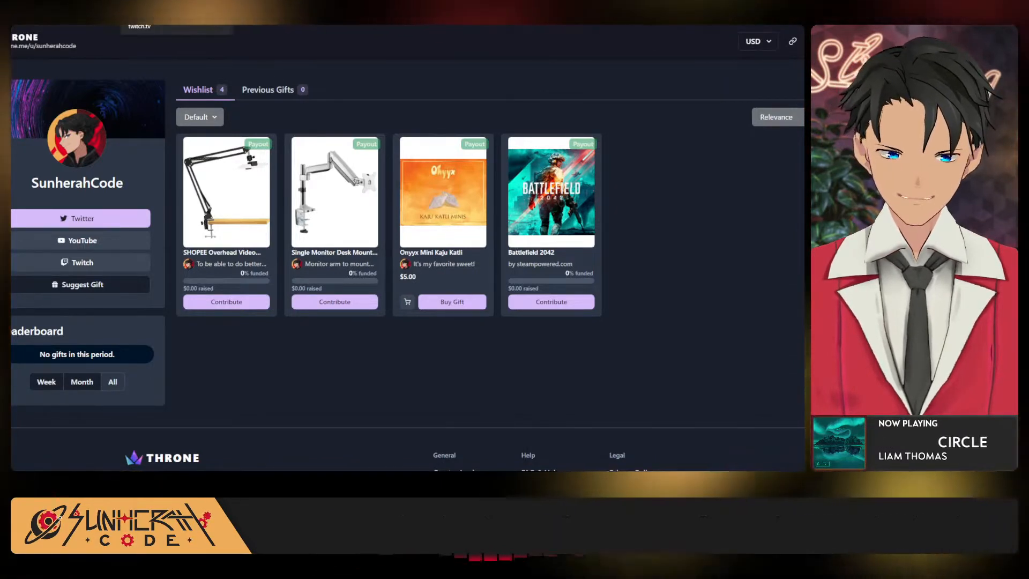
{"action": "left_click", "coordinate": [177, 24]}
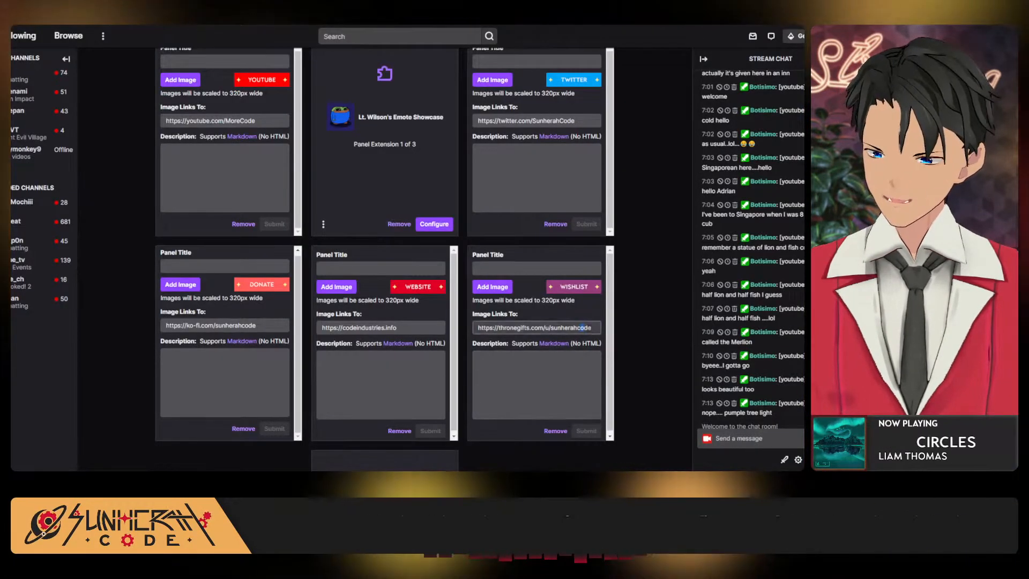
{"action": "triple_click", "coordinate": [589, 328]}
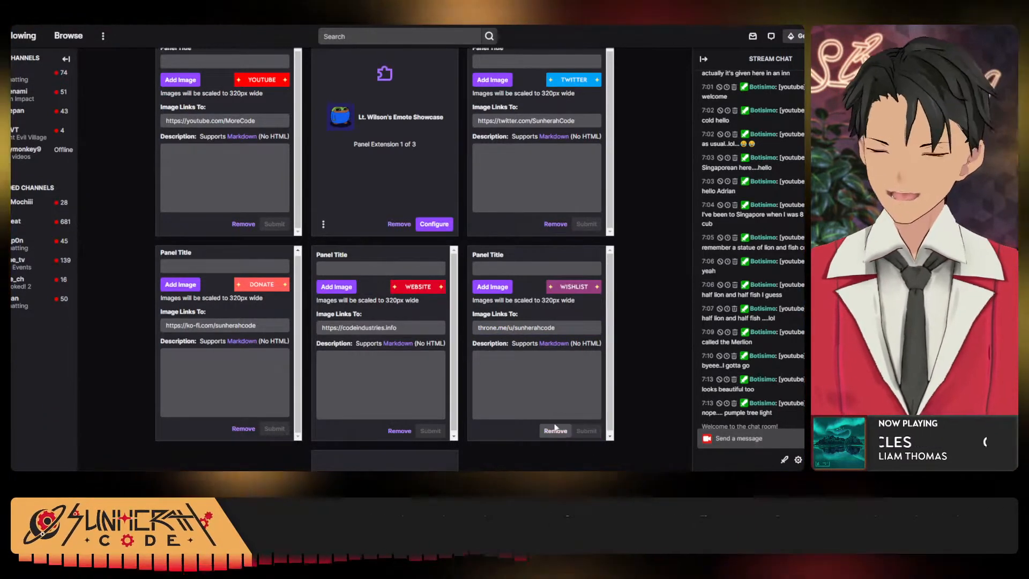
Review the images and links of all the channel's panels, up to the About section.
{"action": "scroll", "coordinate": [556, 427], "scroll_direction": "down", "scroll_amount": 1}
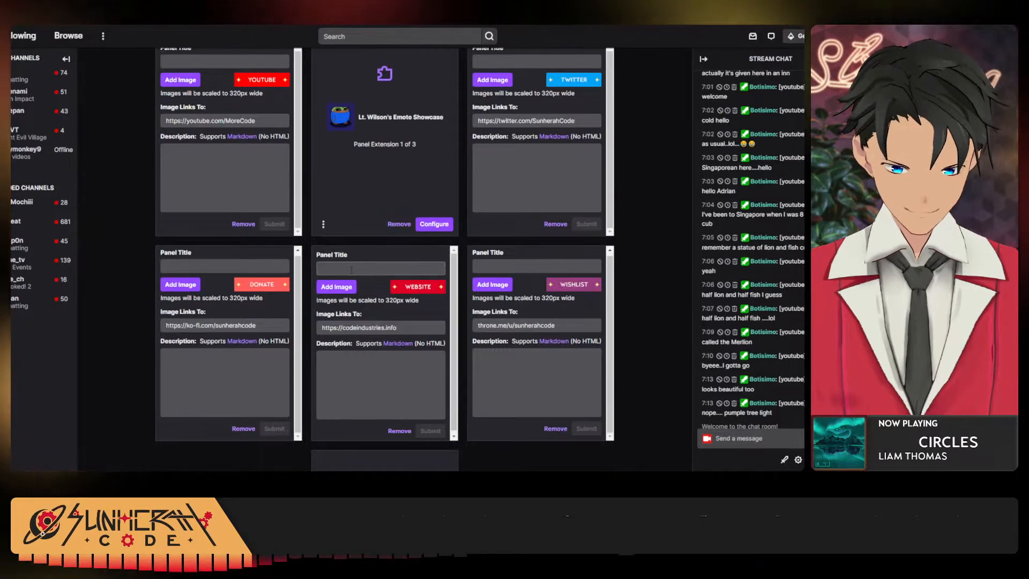
{"action": "scroll", "coordinate": [348, 271], "scroll_direction": "up", "scroll_amount": 4}
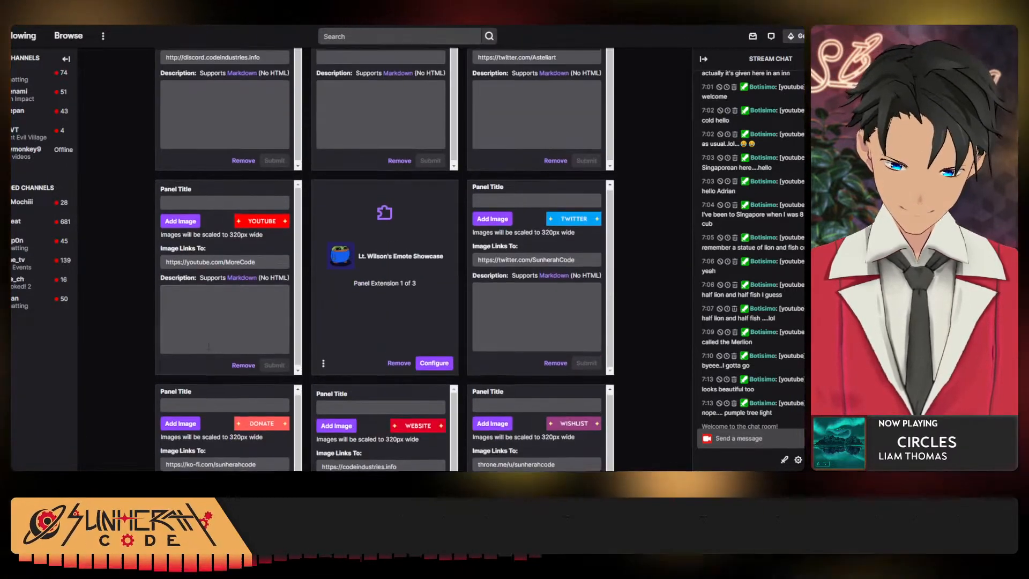
{"action": "scroll", "coordinate": [202, 354], "scroll_direction": "up", "scroll_amount": 4}
{"action": "scroll", "coordinate": [202, 355], "scroll_direction": "up", "scroll_amount": 4}
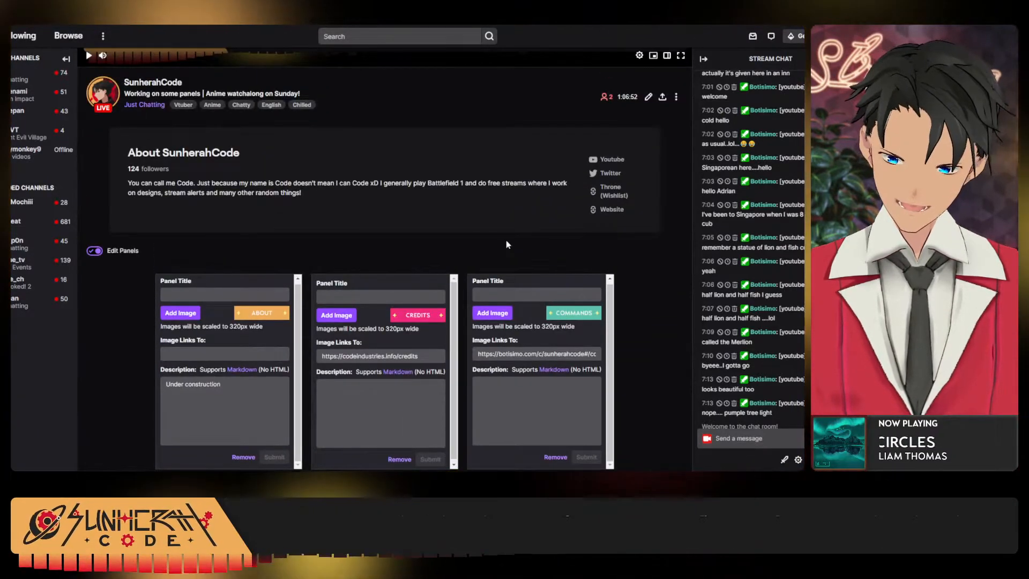
{"action": "scroll", "coordinate": [670, 375], "scroll_direction": "down", "scroll_amount": 3}
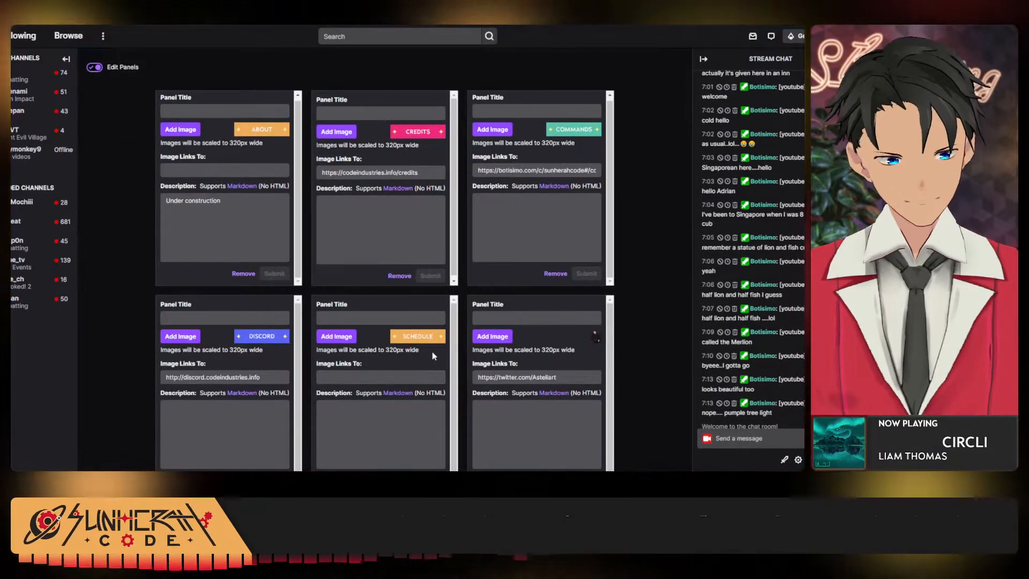
{"action": "scroll", "coordinate": [432, 352], "scroll_direction": "down", "scroll_amount": 1}
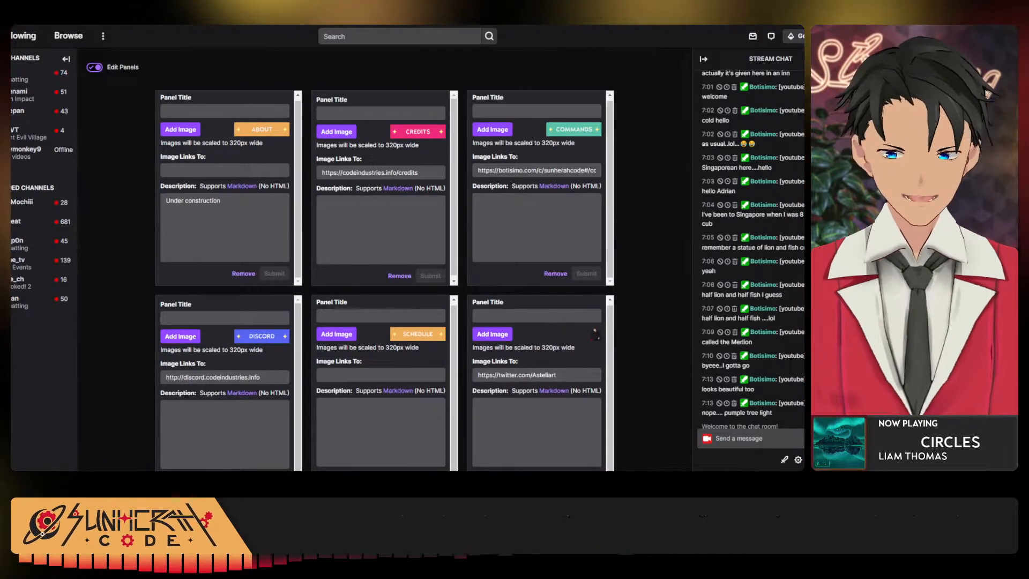
Review the images and links of the remaining channel panels down to the Wishlist panel.
{"action": "scroll", "coordinate": [631, 236], "scroll_direction": "down", "scroll_amount": 4}
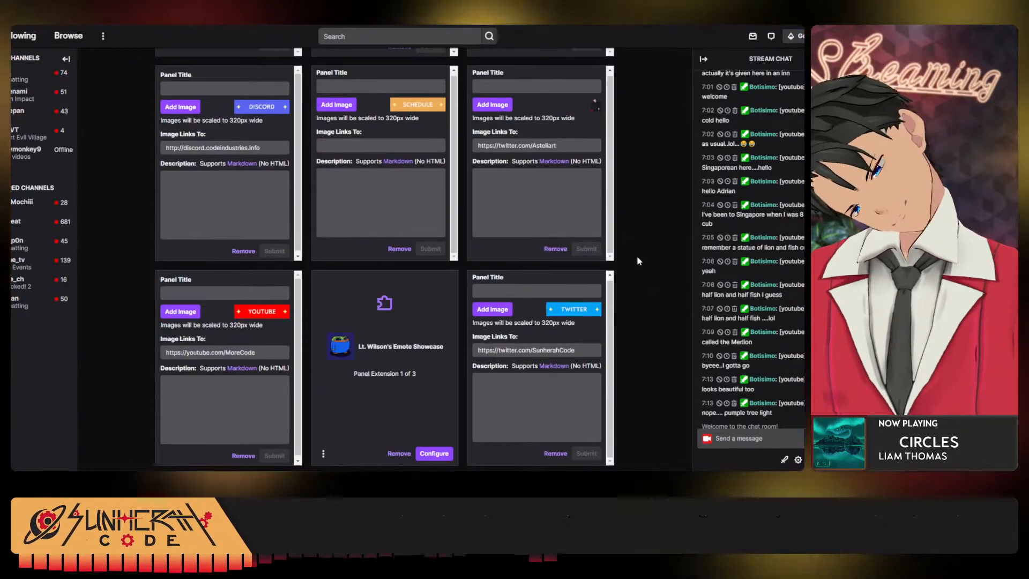
{"action": "scroll", "coordinate": [637, 261], "scroll_direction": "down", "scroll_amount": 4}
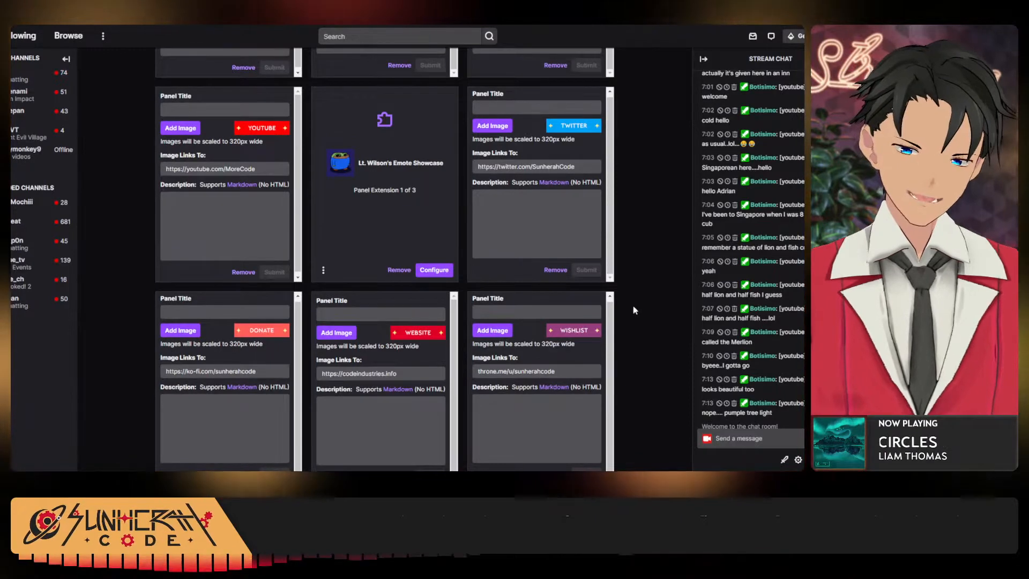
{"action": "scroll", "coordinate": [634, 309], "scroll_direction": "down", "scroll_amount": 4}
{"action": "scroll", "coordinate": [634, 310], "scroll_direction": "down", "scroll_amount": 1}
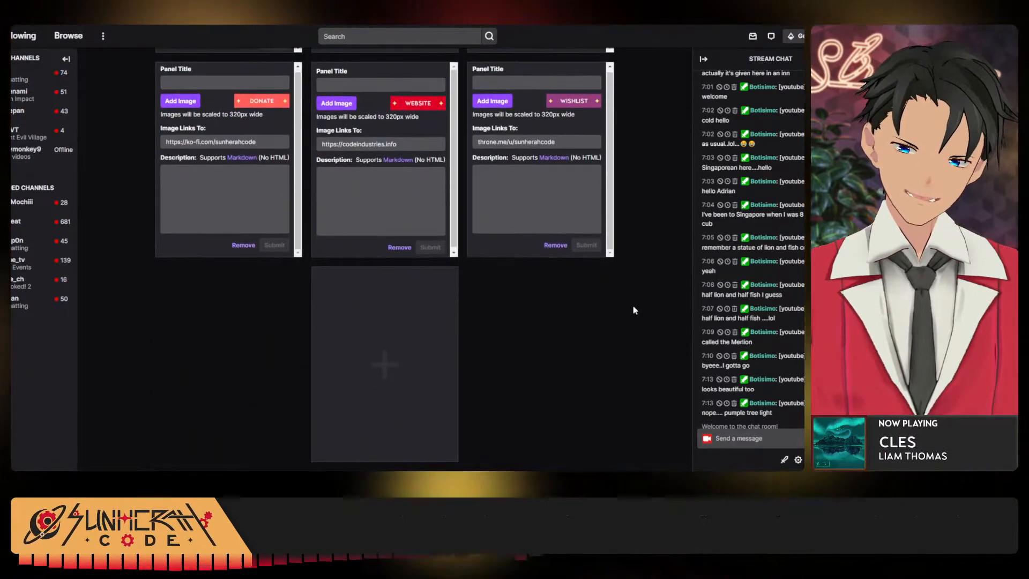
{"action": "scroll", "coordinate": [590, 333], "scroll_direction": "up", "scroll_amount": 3}
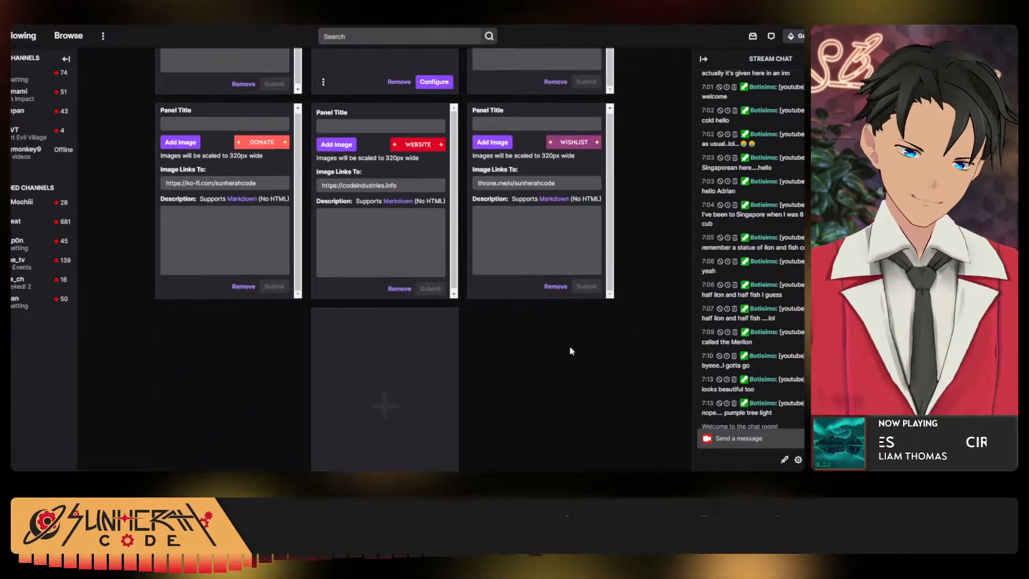
{"action": "scroll", "coordinate": [459, 384], "scroll_direction": "up", "scroll_amount": 2}
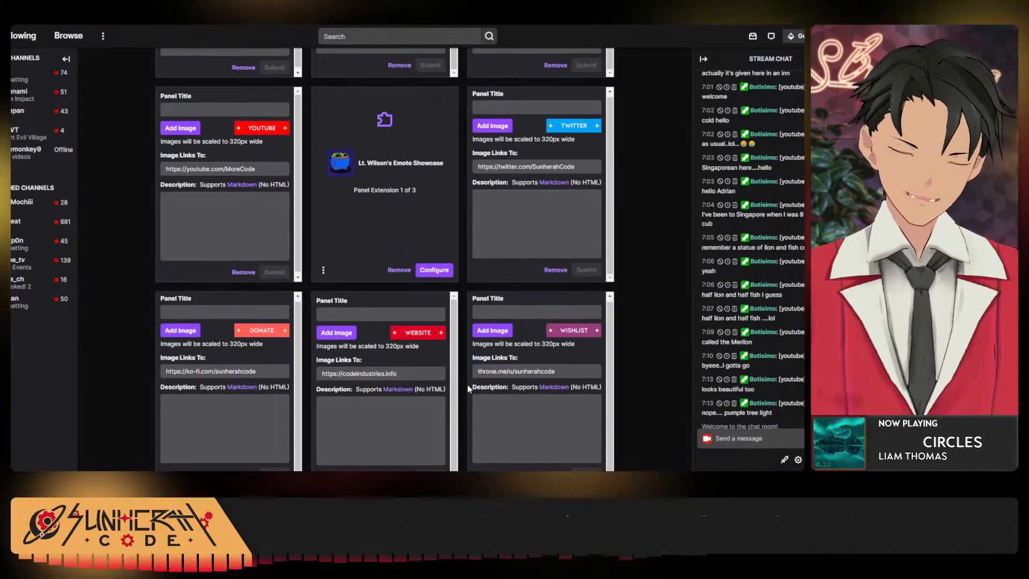
{"action": "scroll", "coordinate": [461, 384], "scroll_direction": "up", "scroll_amount": 1}
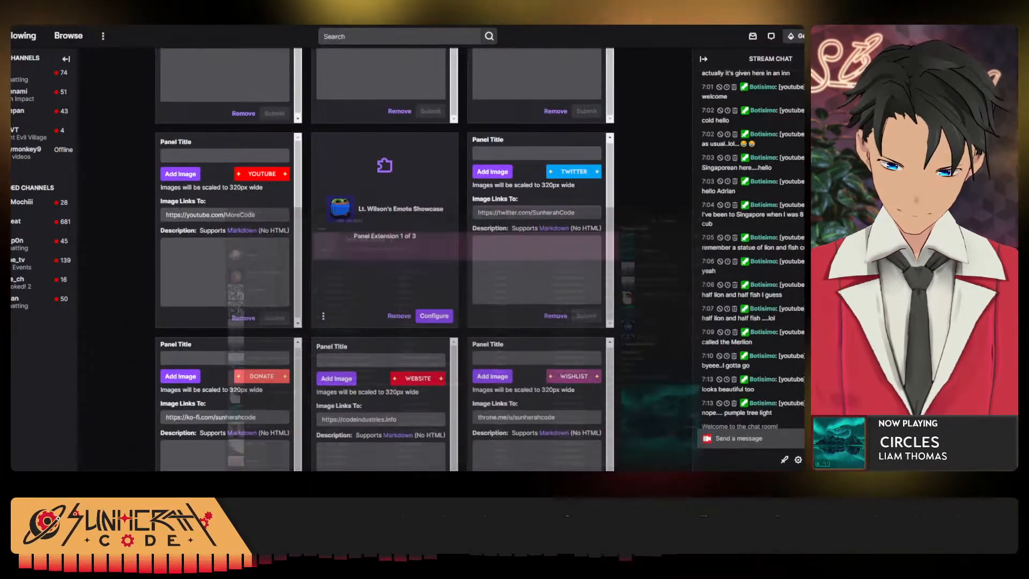
Switch to Figma and compare the Wishlist panel's colour and lettering with the neighbouring panels and the My Wishlist banner.
{"action": "key", "text": "alt+Tab"}
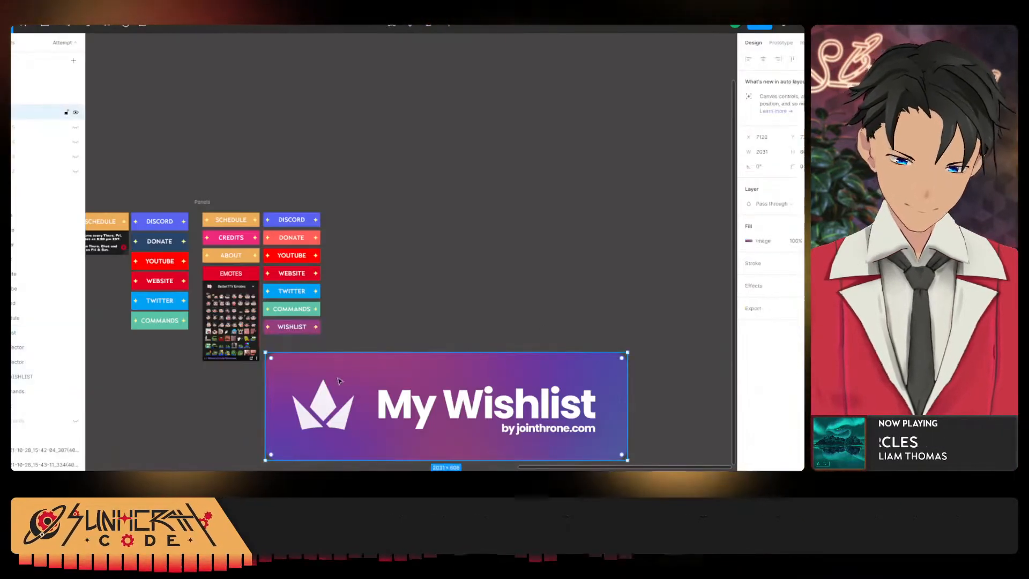
{"action": "scroll", "coordinate": [385, 417], "scroll_direction": "down", "scroll_amount": 2}
{"action": "scroll", "coordinate": [331, 423], "scroll_direction": "up", "scroll_amount": 2}
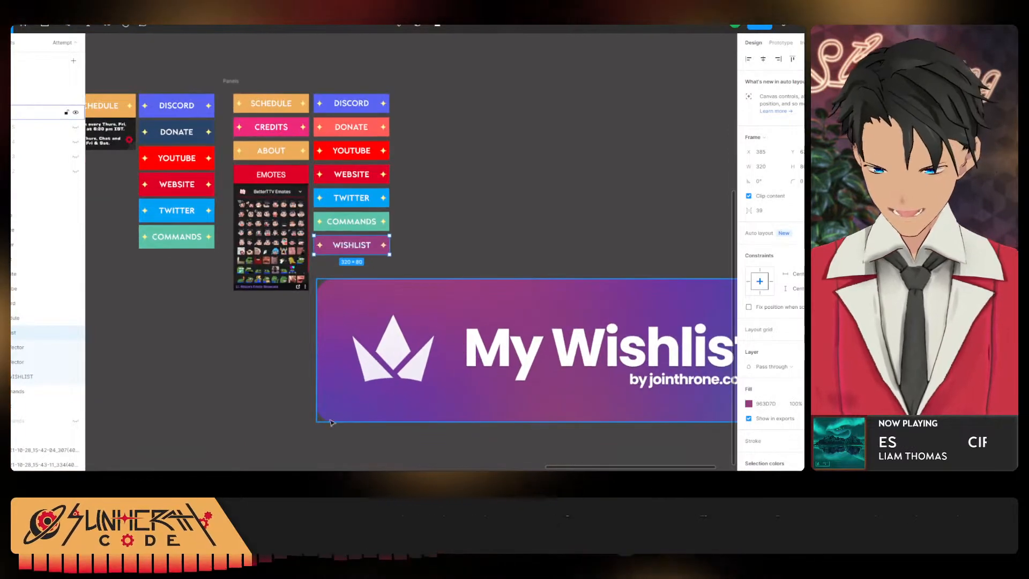
{"action": "scroll", "coordinate": [449, 381], "scroll_direction": "right", "scroll_amount": 5}
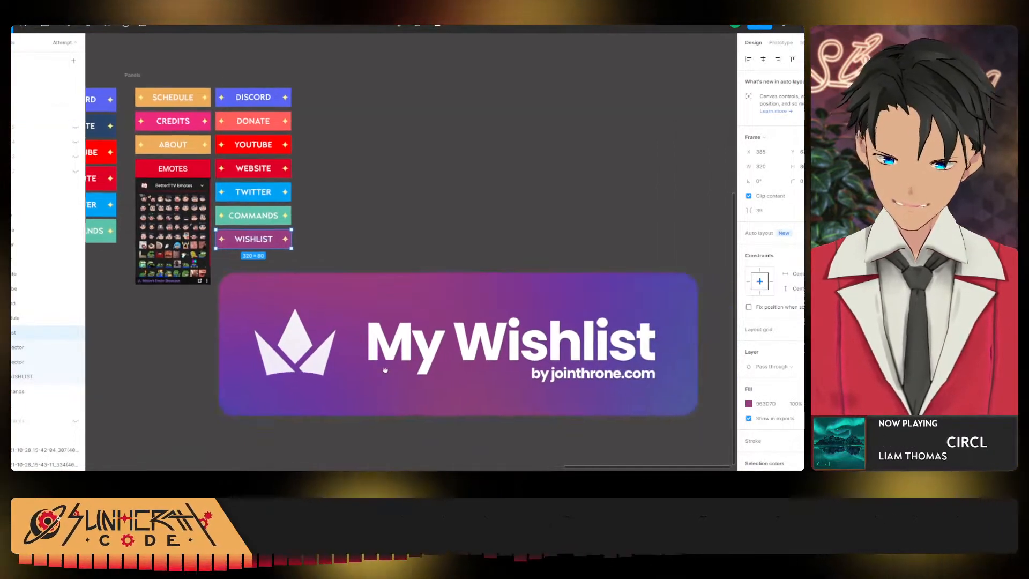
{"action": "scroll", "coordinate": [321, 381], "scroll_direction": "down", "scroll_amount": 1}
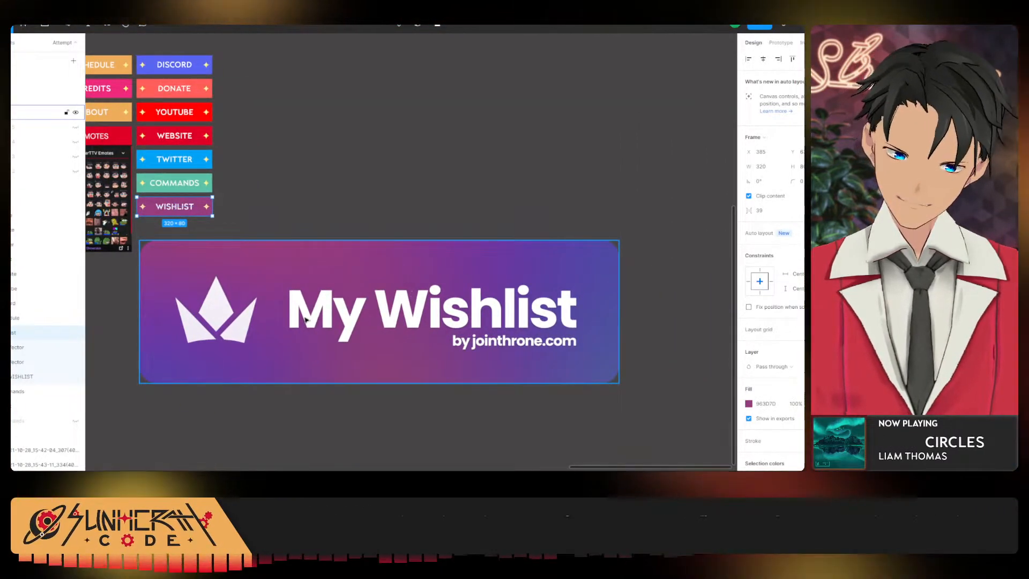
{"action": "scroll", "coordinate": [416, 384], "scroll_direction": "left", "scroll_amount": 4}
{"action": "scroll", "coordinate": [416, 384], "scroll_direction": "down", "scroll_amount": 1}
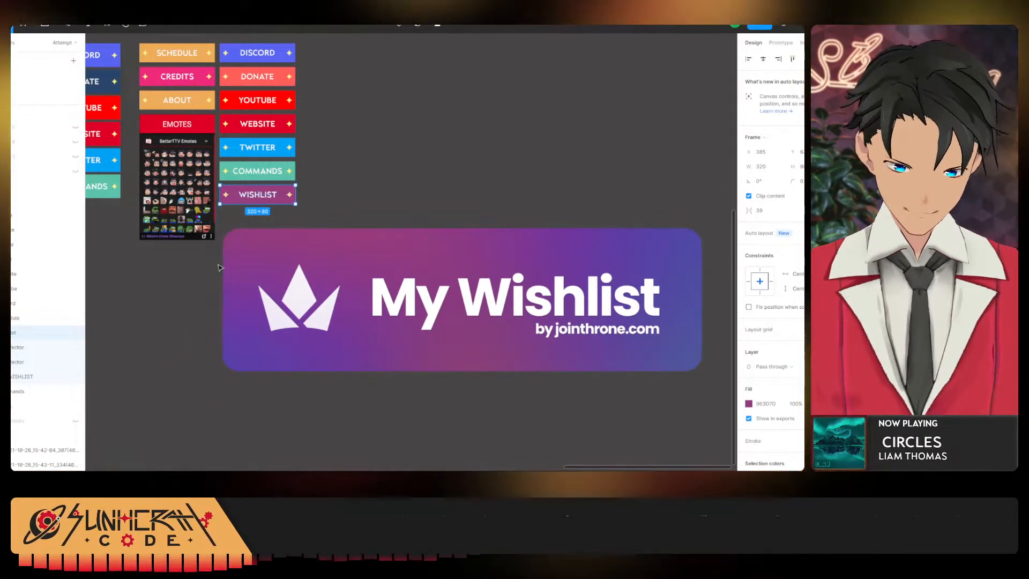
{"action": "scroll", "coordinate": [259, 210], "scroll_direction": "up", "scroll_amount": 5}
{"action": "double_click", "coordinate": [217, 176]}
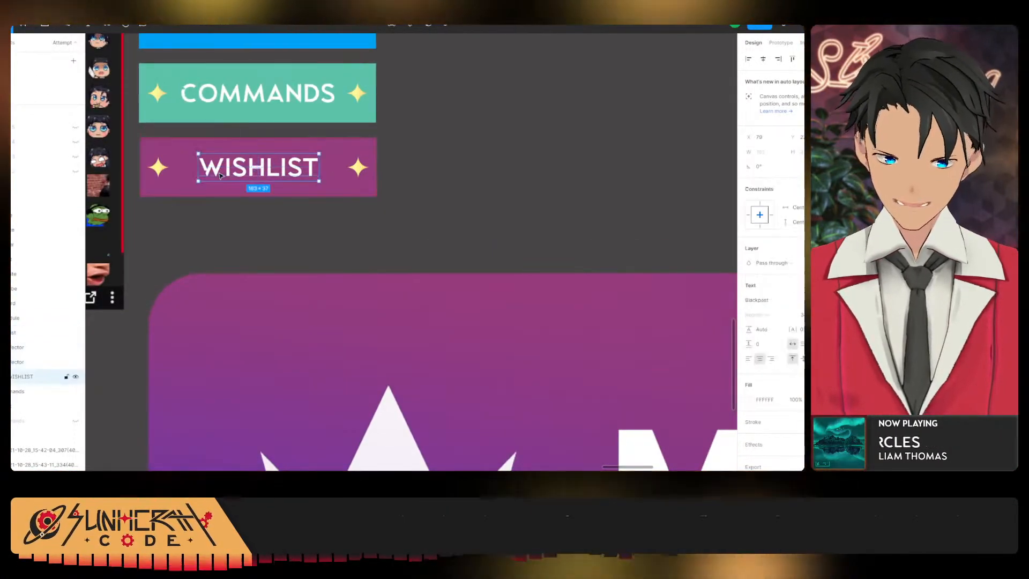
{"action": "scroll", "coordinate": [208, 178], "scroll_direction": "left", "scroll_amount": 6}
{"action": "scroll", "coordinate": [208, 178], "scroll_direction": "up", "scroll_amount": 3}
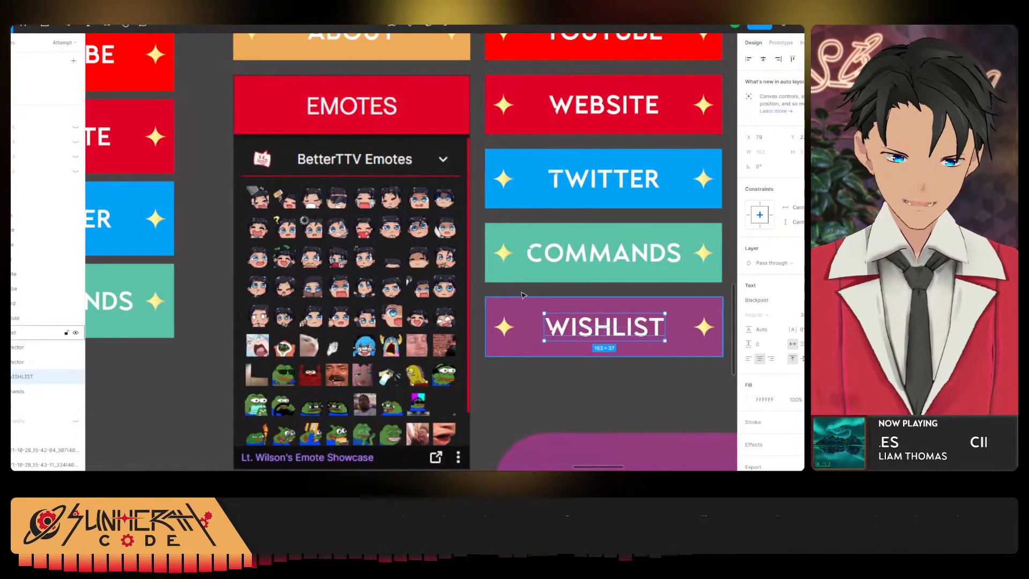
{"action": "scroll", "coordinate": [522, 294], "scroll_direction": "down", "scroll_amount": 4}
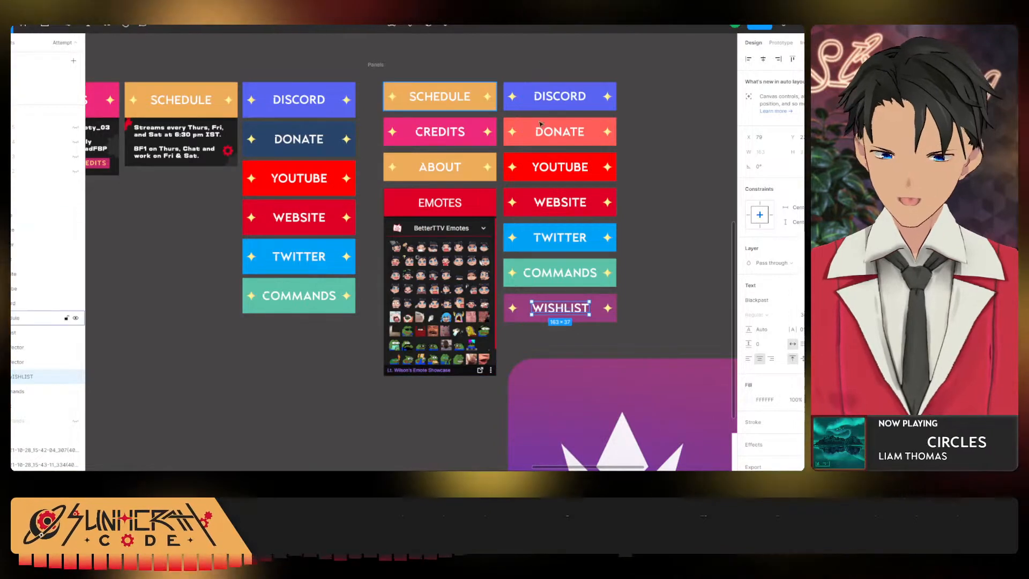
Change the Wishlist panel's solid fill to a linear gradient and select the gradient's end colour stop.
{"action": "left_click_drag", "start_coordinate": [617, 306], "coordinate": [340, 97]}
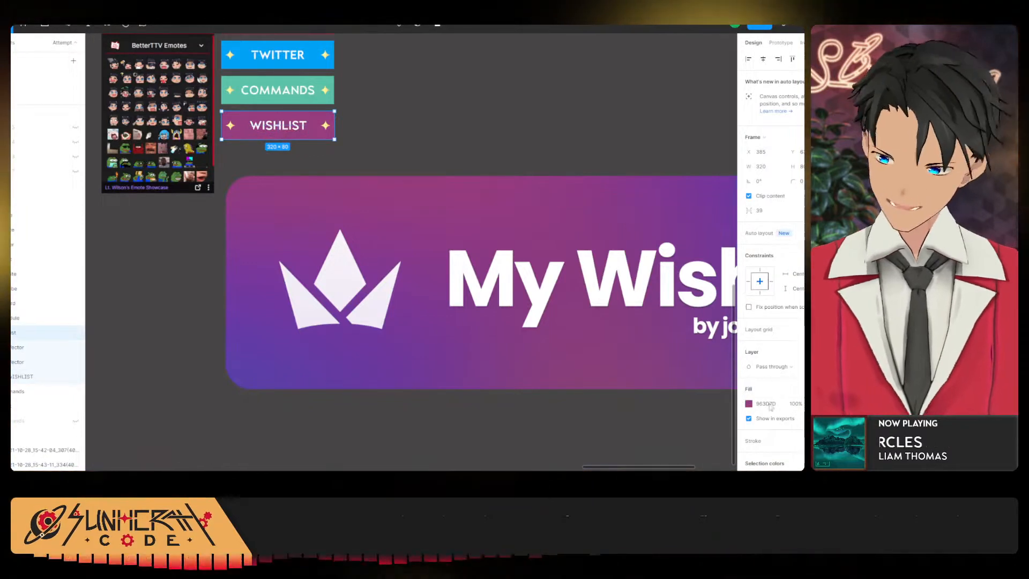
{"action": "left_click", "coordinate": [749, 404]}
{"action": "left_click", "coordinate": [644, 231]}
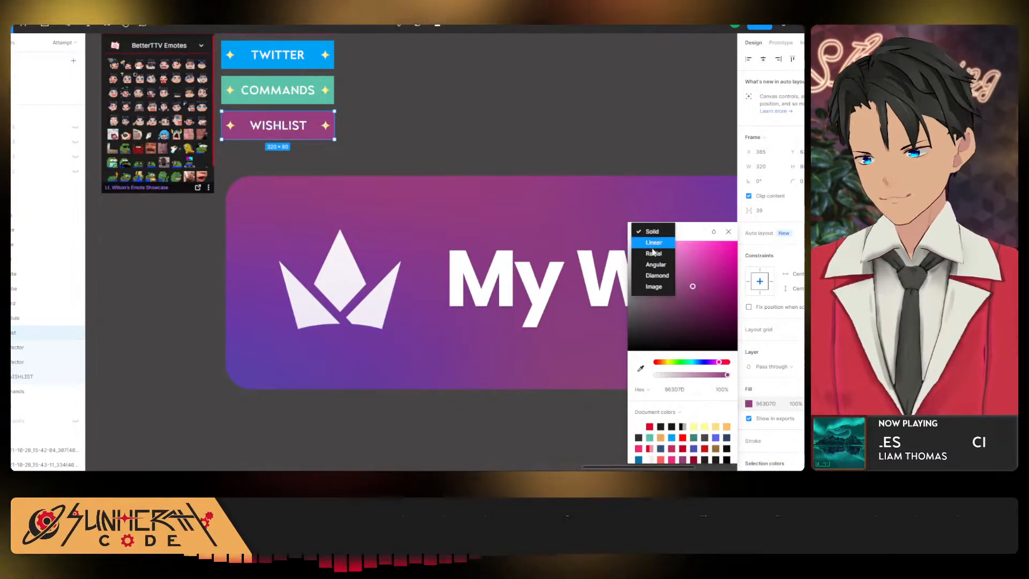
{"action": "left_click", "coordinate": [651, 244]}
{"action": "left_click_drag", "start_coordinate": [584, 294], "coordinate": [589, 226]}
{"action": "left_click", "coordinate": [726, 218]}
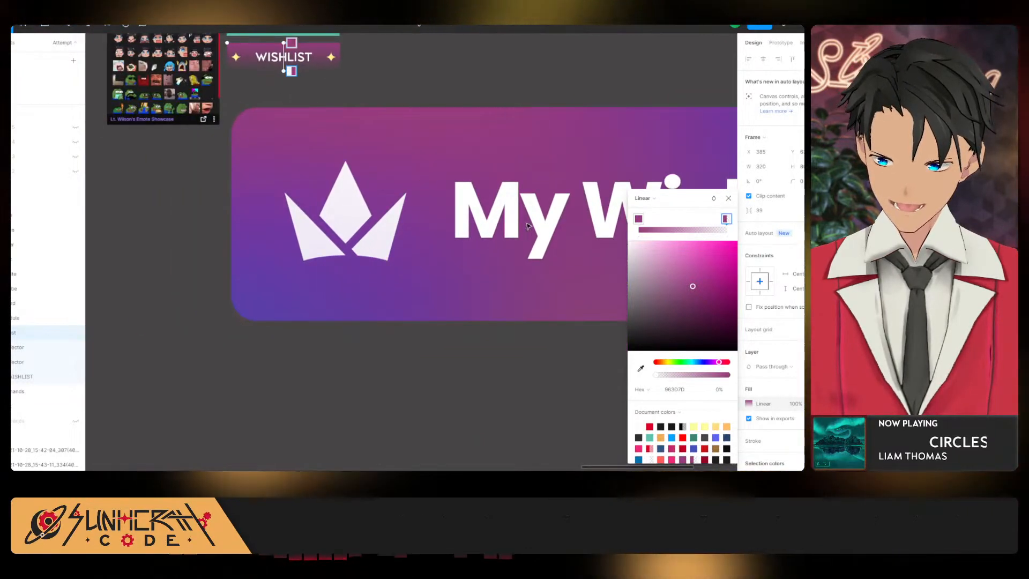
{"action": "left_click_drag", "start_coordinate": [707, 177], "coordinate": [354, 208]}
{"action": "left_click_drag", "start_coordinate": [339, 337], "coordinate": [444, 349]}
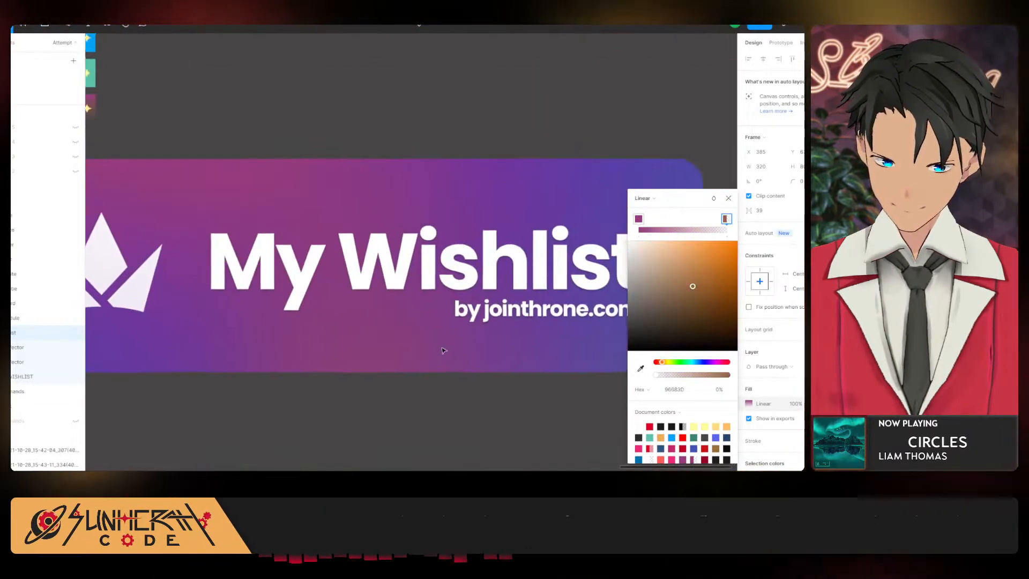
Examine the older panel designs on the canvas and the Twitch channel mockup in the other design file.
{"action": "scroll", "coordinate": [443, 320], "scroll_direction": "down", "scroll_amount": 4}
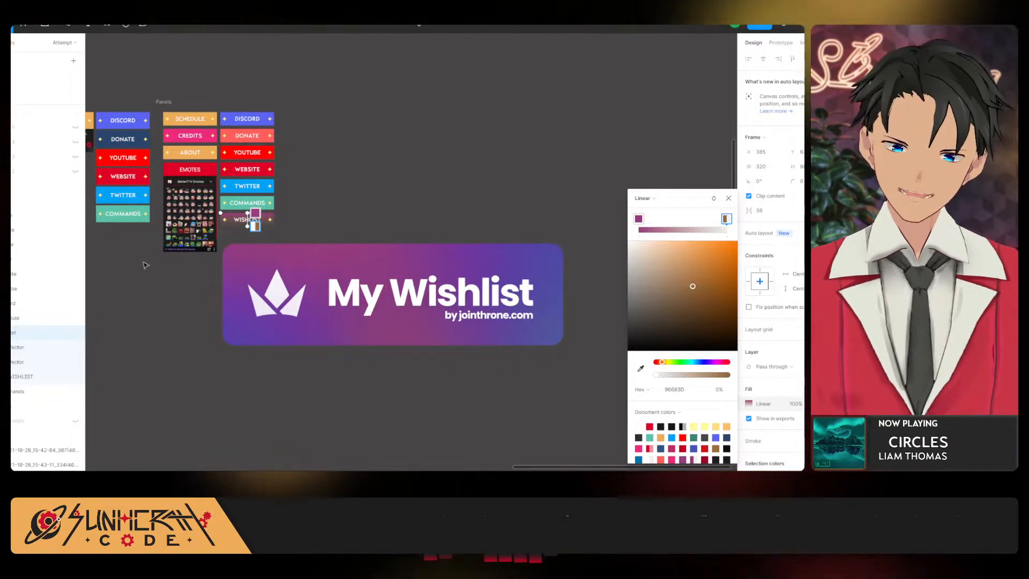
{"action": "left_click_drag", "start_coordinate": [203, 214], "coordinate": [619, 422]}
{"action": "left_click_drag", "start_coordinate": [273, 407], "coordinate": [683, 213]}
{"action": "left_click_drag", "start_coordinate": [303, 204], "coordinate": [112, 368]}
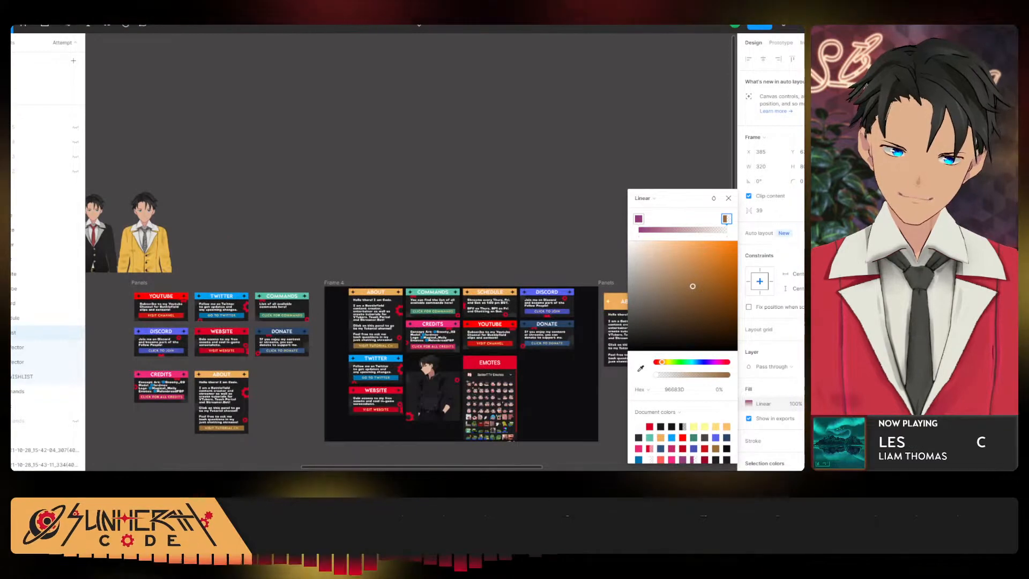
{"action": "key", "text": "ctrl+Tab"}
{"action": "scroll", "coordinate": [174, 254], "scroll_direction": "up", "scroll_amount": 3}
{"action": "left_click_drag", "start_coordinate": [144, 80], "coordinate": [294, 340]}
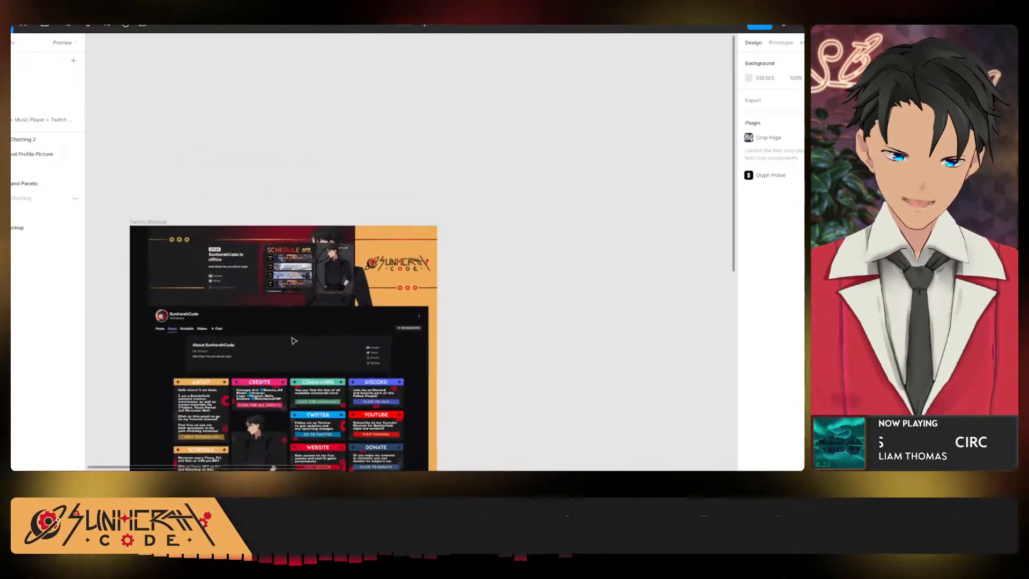
{"action": "scroll", "coordinate": [292, 338], "scroll_direction": "up", "scroll_amount": 4}
{"action": "scroll", "coordinate": [289, 238], "scroll_direction": "up", "scroll_amount": 3}
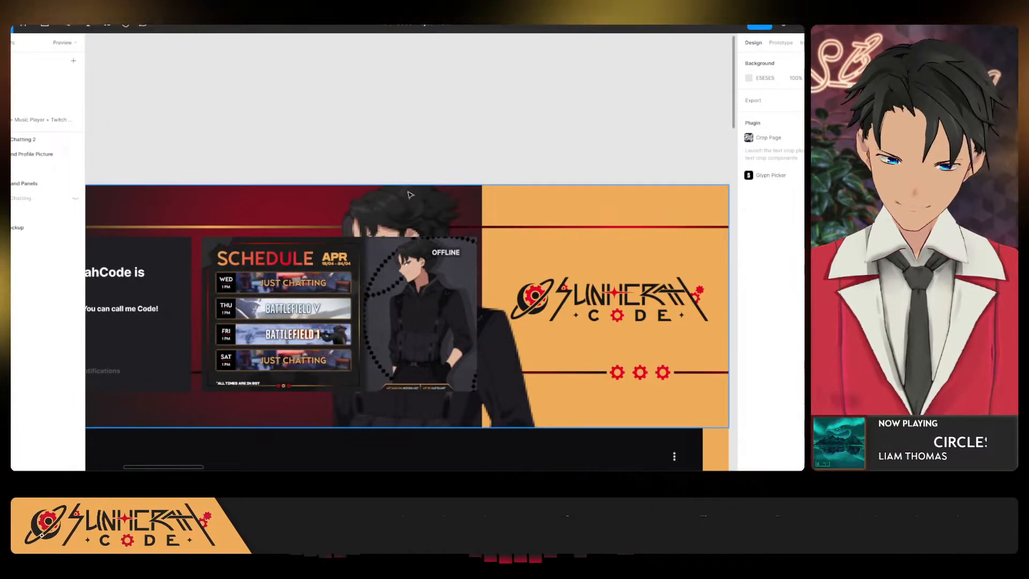
{"action": "scroll", "coordinate": [254, 201], "scroll_direction": "down", "scroll_amount": 6}
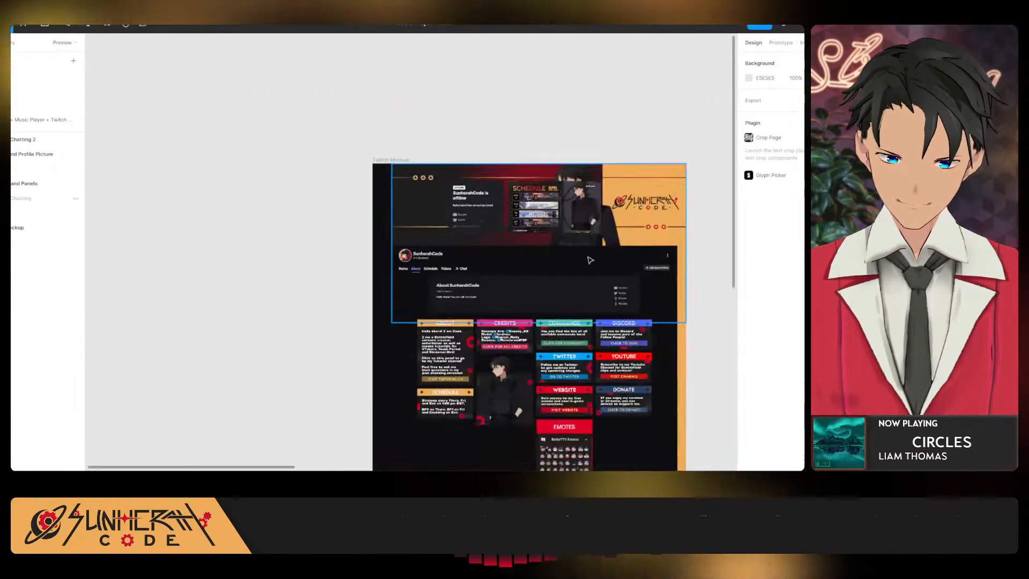
{"action": "scroll", "coordinate": [341, 289], "scroll_direction": "left", "scroll_amount": 1}
Examine the YouTube banner designs and the stream schedule file, and return to the Wishlist panel's file.
{"action": "scroll", "coordinate": [197, 168], "scroll_direction": "up", "scroll_amount": 4}
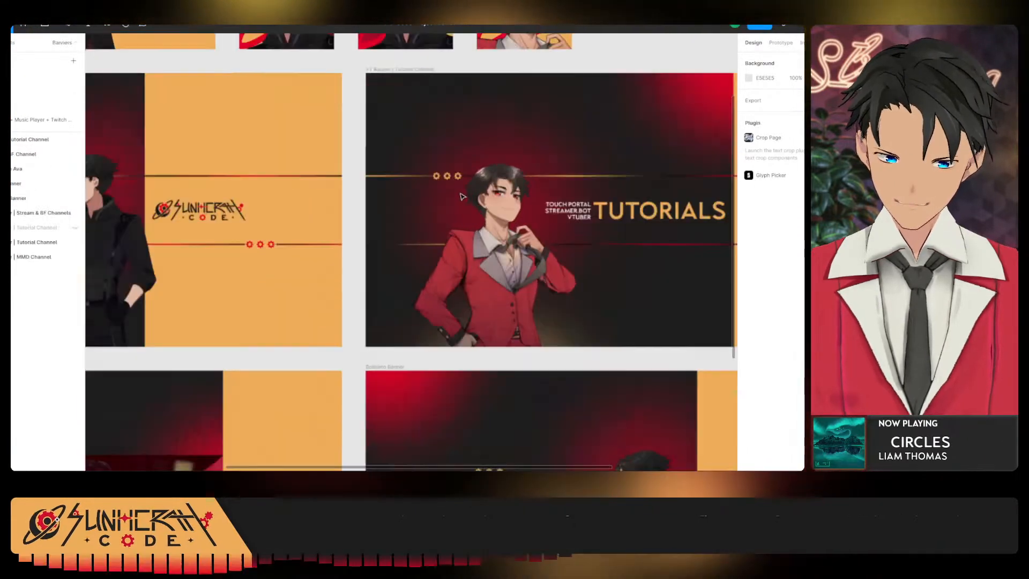
{"action": "left_click_drag", "start_coordinate": [93, 273], "coordinate": [432, 289]}
{"action": "scroll", "coordinate": [379, 265], "scroll_direction": "up", "scroll_amount": 3}
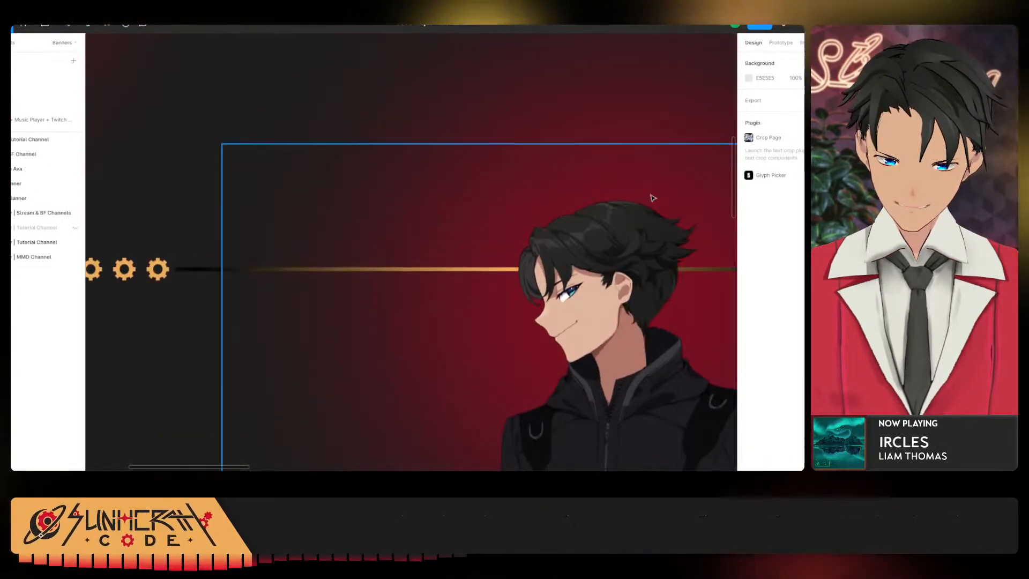
{"action": "scroll", "coordinate": [517, 290], "scroll_direction": "down", "scroll_amount": 5}
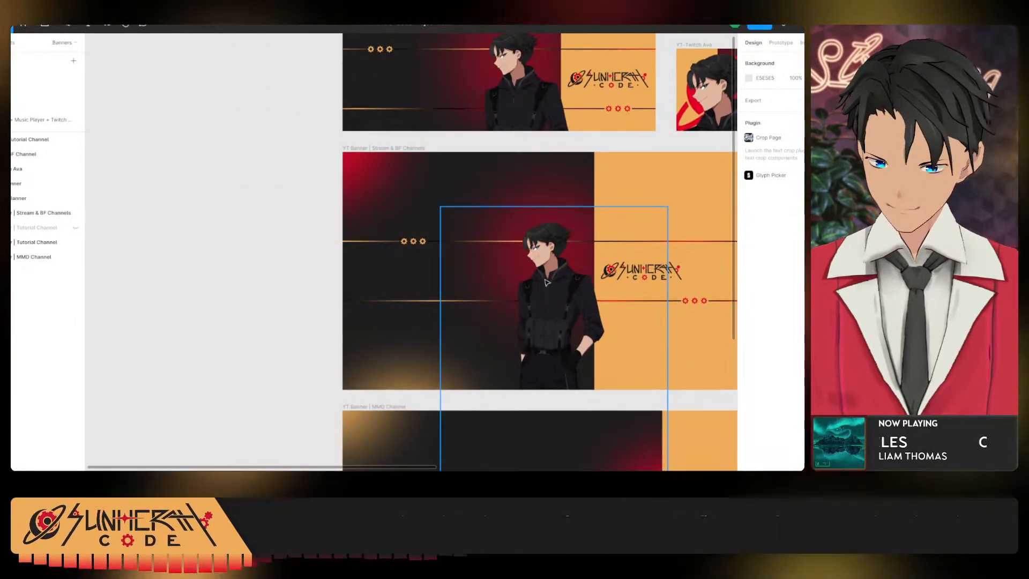
{"action": "scroll", "coordinate": [547, 375], "scroll_direction": "up", "scroll_amount": 4}
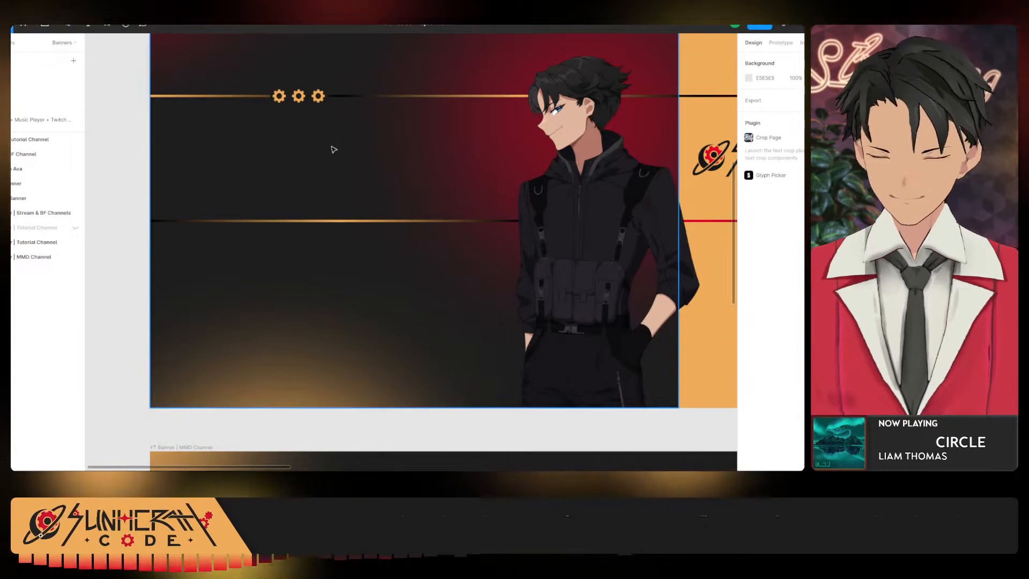
{"action": "key", "text": "ctrl+Tab"}
{"action": "key", "text": "ctrl+Tab"}
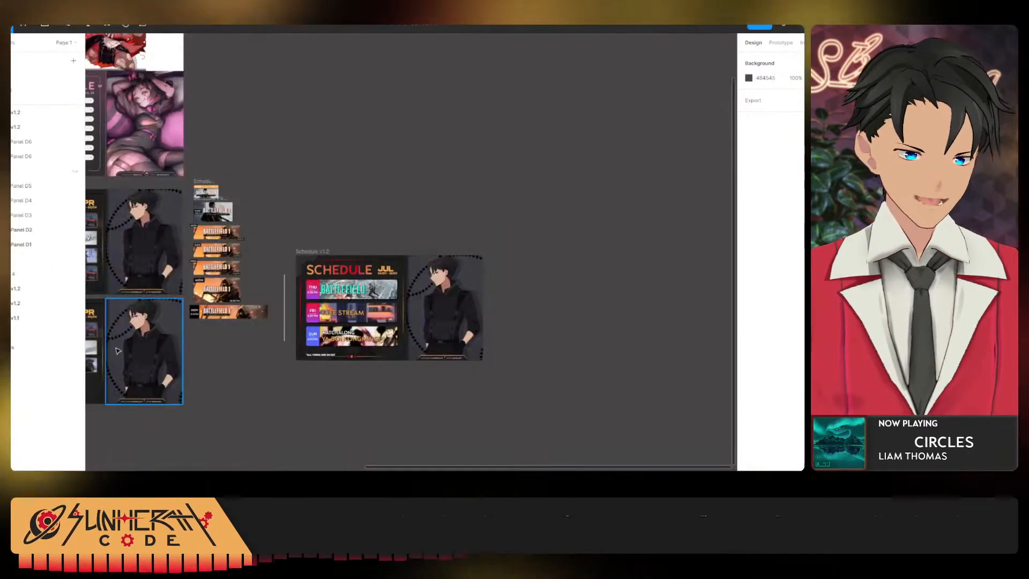
{"action": "key", "text": "ctrl+Tab"}
{"action": "left_click_drag", "start_coordinate": [531, 411], "coordinate": [167, 368]}
{"action": "left_click_drag", "start_coordinate": [434, 411], "coordinate": [292, 391]}
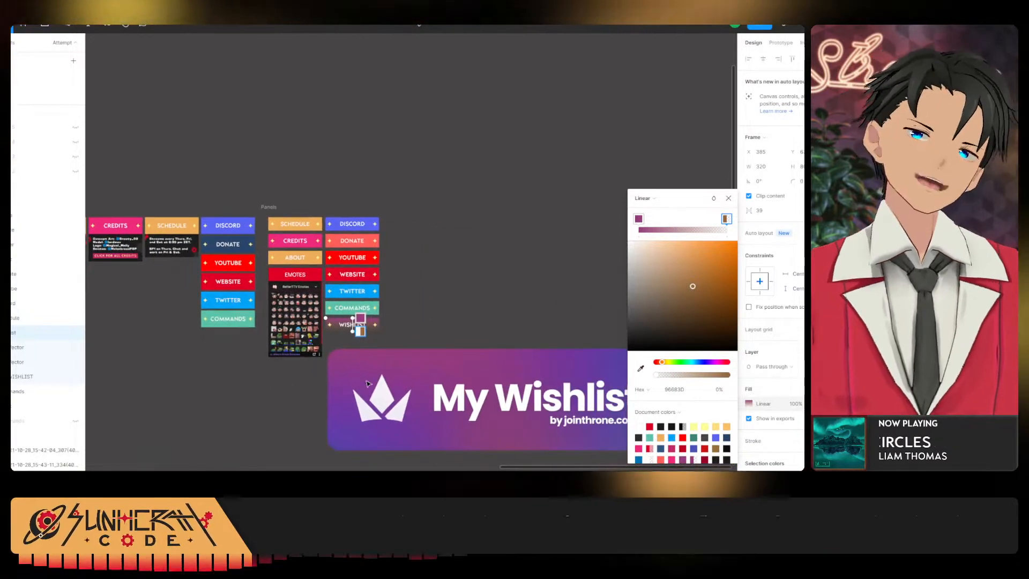
{"action": "scroll", "coordinate": [368, 384], "scroll_direction": "up", "scroll_amount": 5}
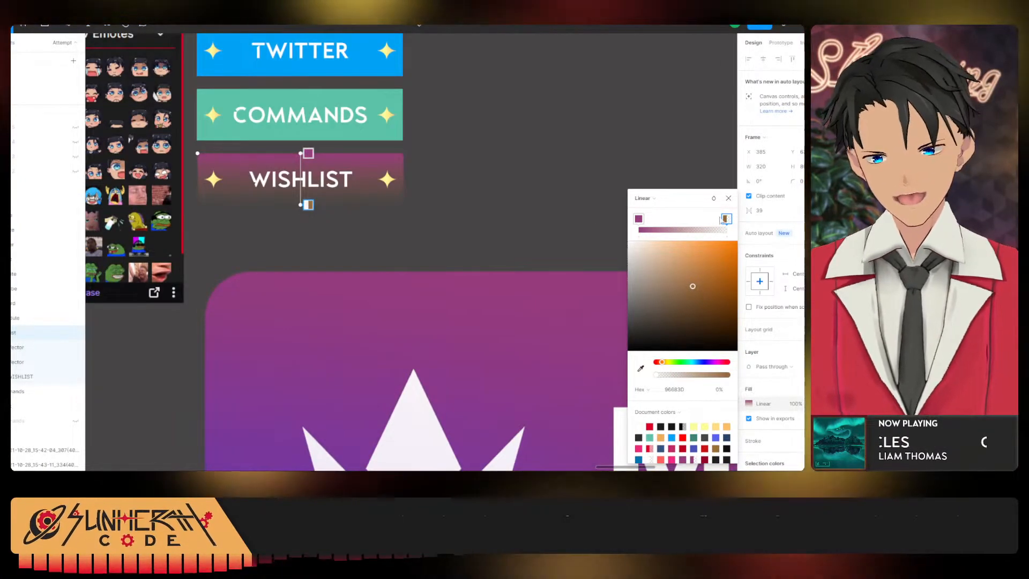
{"action": "left_click_drag", "start_coordinate": [438, 313], "coordinate": [198, 131]}
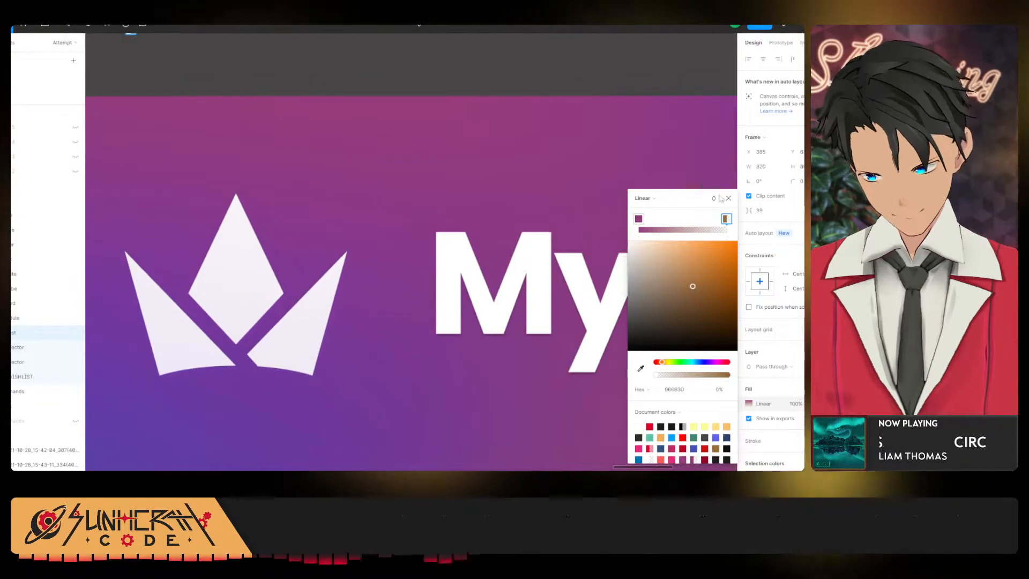
{"action": "left_click", "coordinate": [688, 393]}
{"action": "key", "text": "ctrl+v"}
{"action": "scroll", "coordinate": [519, 338], "scroll_direction": "down", "scroll_amount": 5}
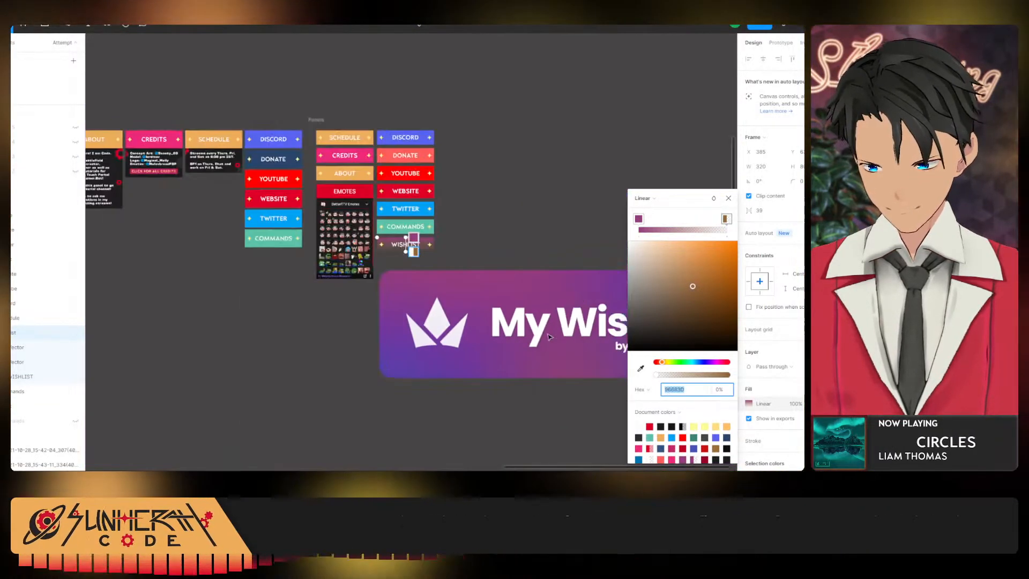
Set the end stop of the Wishlist panel's gradient to 4F4CA2 by sampling the blue-violet right edge of the My Wishlist banner.
{"action": "left_click_drag", "start_coordinate": [519, 338], "coordinate": [12, 321]}
{"action": "left_click_drag", "start_coordinate": [226, 324], "coordinate": [329, 327]}
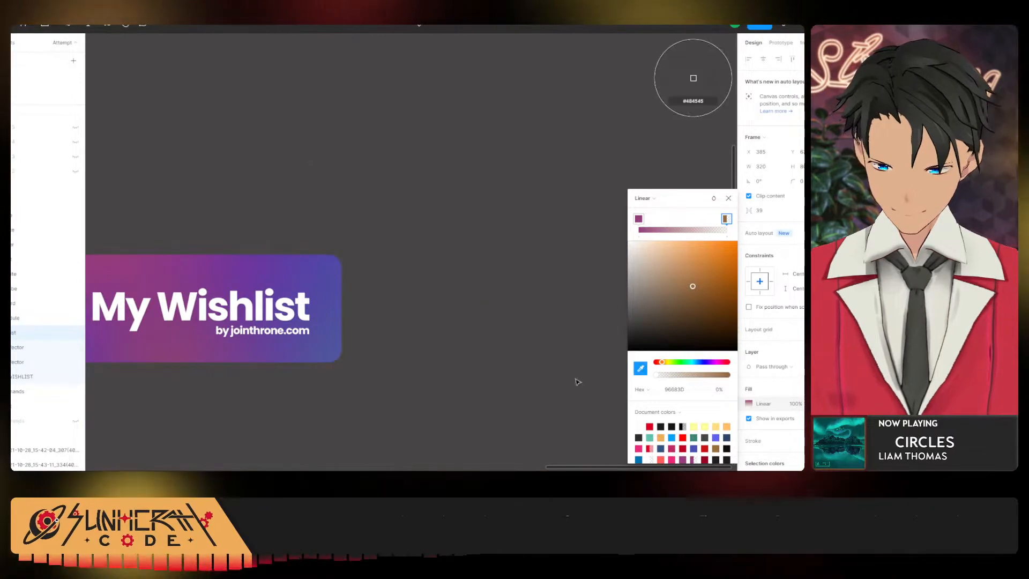
{"action": "scroll", "coordinate": [349, 294], "scroll_direction": "up", "scroll_amount": 5}
{"action": "left_click", "coordinate": [401, 265]}
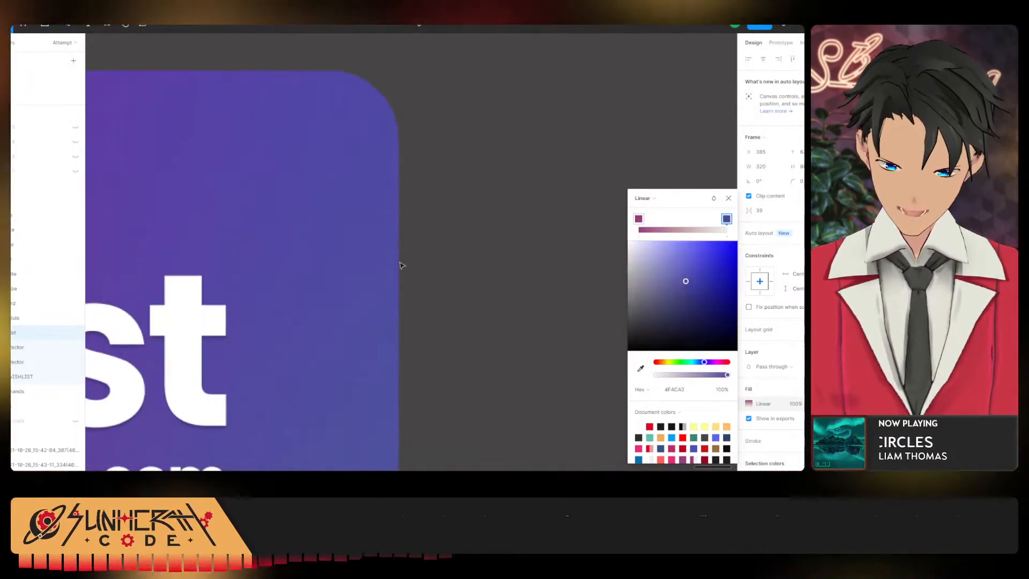
{"action": "scroll", "coordinate": [356, 310], "scroll_direction": "down", "scroll_amount": 5}
{"action": "scroll", "coordinate": [338, 286], "scroll_direction": "up", "scroll_amount": 4}
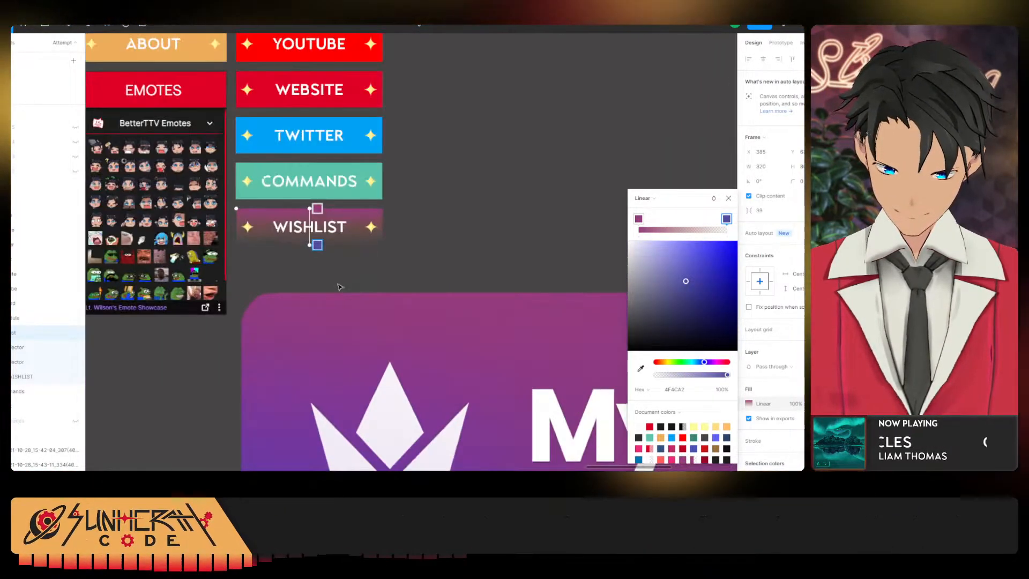
Delete the transparent stop overlapping the end of the Wishlist panel's gradient, keeping 4F4CA2 as the end stop.
{"action": "scroll", "coordinate": [338, 287], "scroll_direction": "up", "scroll_amount": 3}
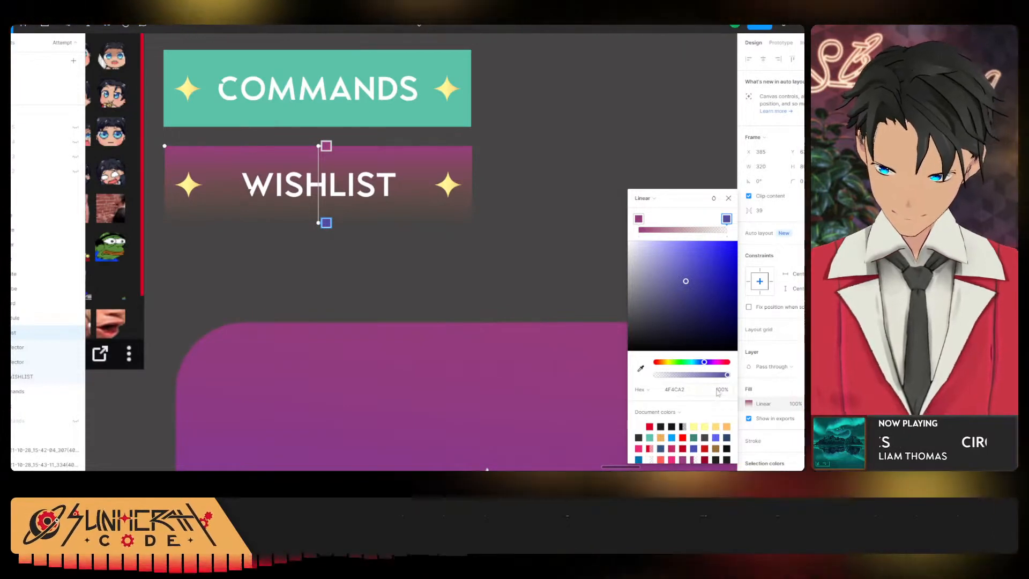
{"action": "left_click", "coordinate": [713, 234]}
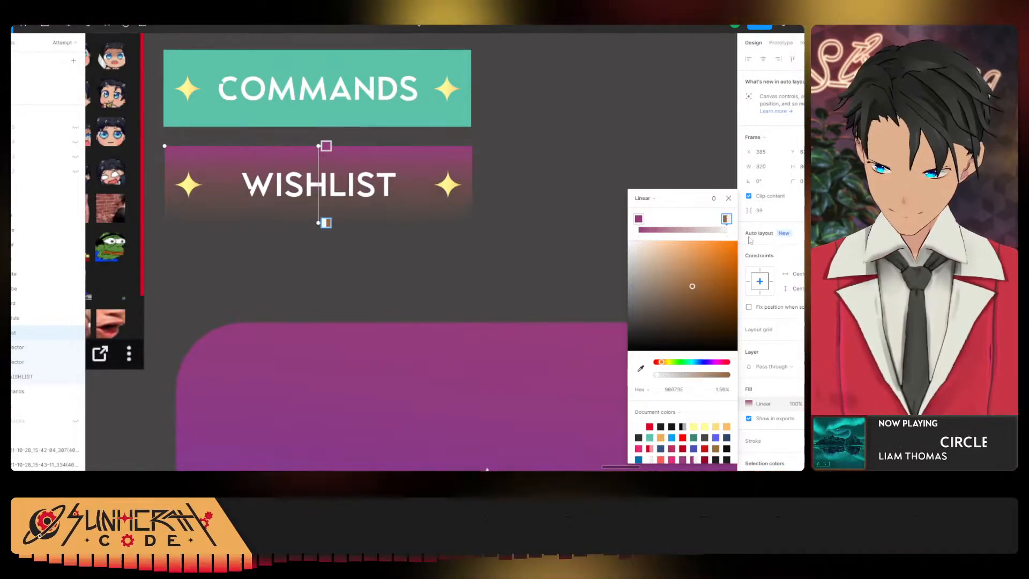
{"action": "key", "text": "Delete"}
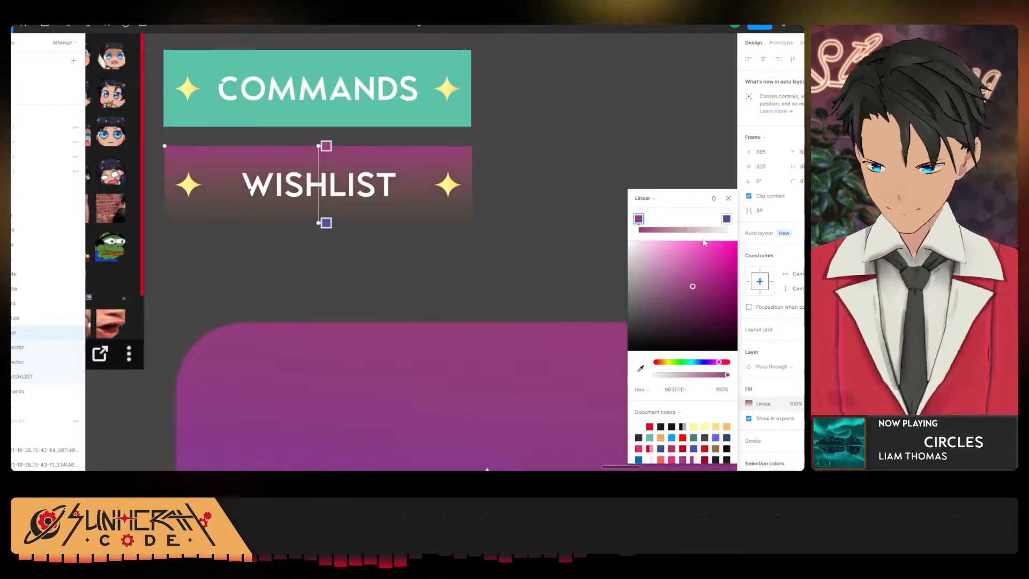
{"action": "left_click", "coordinate": [726, 219]}
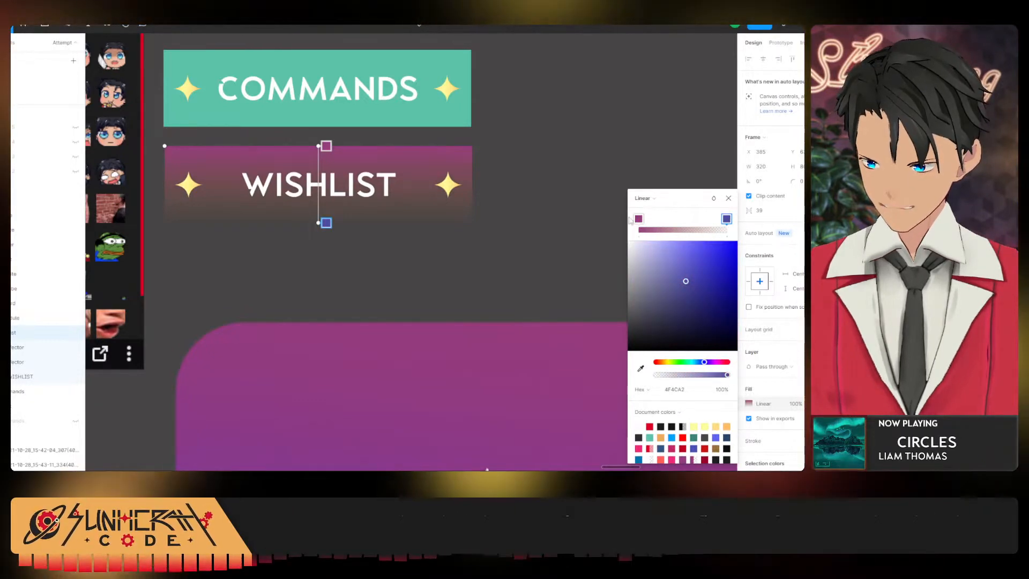
{"action": "scroll", "coordinate": [289, 177], "scroll_direction": "up", "scroll_amount": 3}
{"action": "mouse_move", "coordinate": [726, 218]}
{"action": "left_mouse_down"}
{"action": "mouse_move", "coordinate": [655, 228]}
{"action": "mouse_move", "coordinate": [727, 224]}
{"action": "left_mouse_up"}
{"action": "left_click", "coordinate": [726, 219]}
{"action": "key", "text": "Delete"}
Angle the Wishlist panel's gradient diagonally from the panel's lower-left corner to its upper-right corner.
{"action": "left_click_drag", "start_coordinate": [386, 174], "coordinate": [429, 233]}
{"action": "scroll", "coordinate": [578, 217], "scroll_direction": "down", "scroll_amount": 5}
{"action": "scroll", "coordinate": [394, 205], "scroll_direction": "down", "scroll_amount": 3}
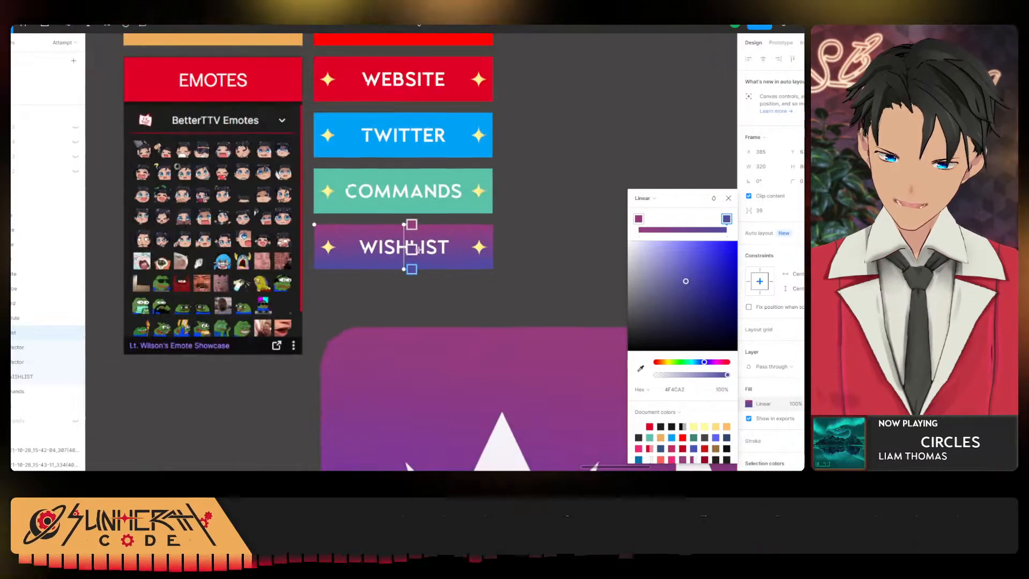
{"action": "scroll", "coordinate": [411, 216], "scroll_direction": "up", "scroll_amount": 3}
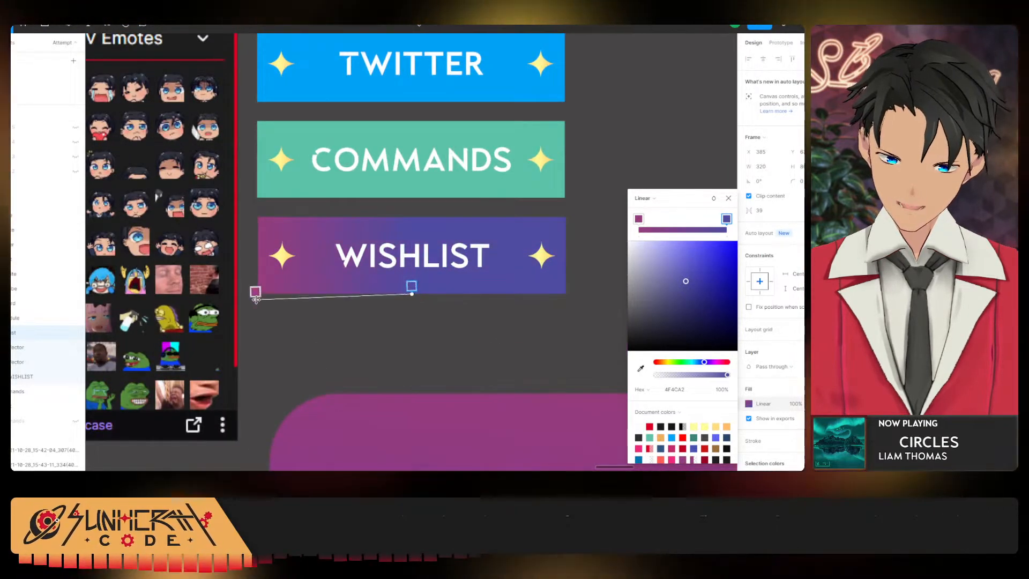
{"action": "left_click_drag", "start_coordinate": [257, 298], "coordinate": [265, 294]}
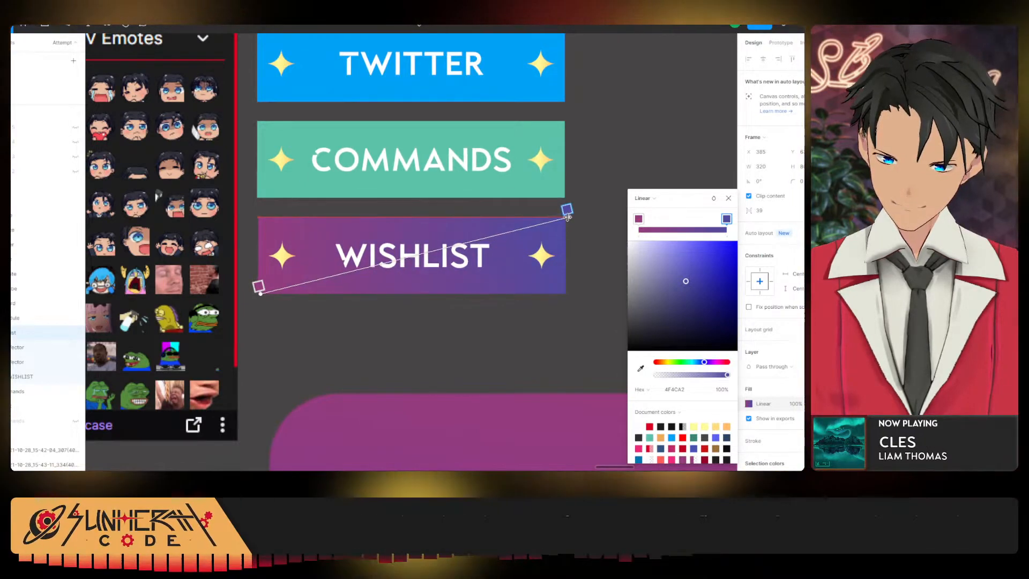
Place a blue-violet 554B9F stop at the start of the Wishlist gradient, with the purple stop moved inward towards the middle.
{"action": "left_click", "coordinate": [659, 220]}
{"action": "left_click_drag", "start_coordinate": [662, 222], "coordinate": [639, 220]}
{"action": "left_click", "coordinate": [728, 220]}
{"action": "scroll", "coordinate": [383, 294], "scroll_direction": "up", "scroll_amount": 3}
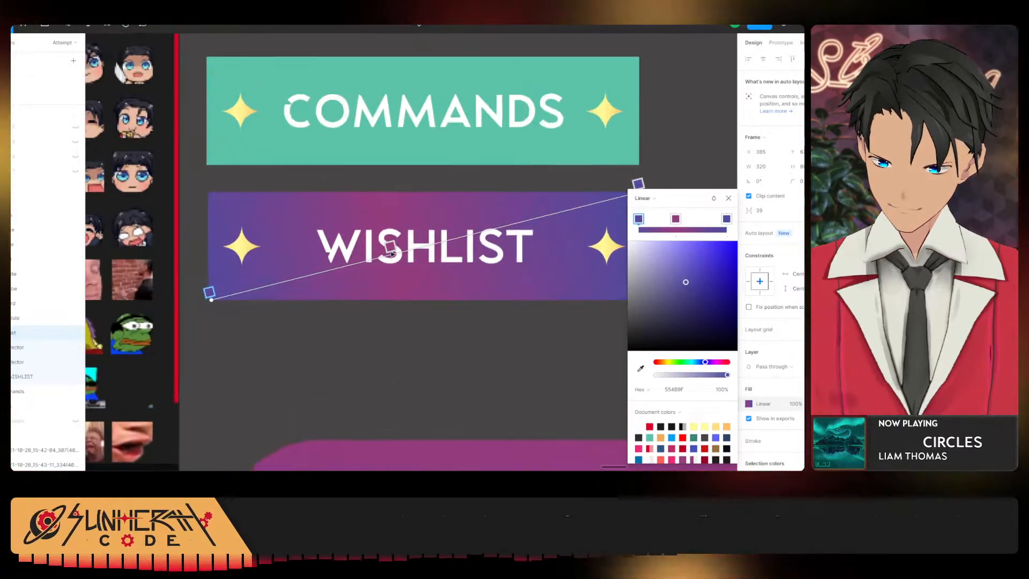
Add a second purple stop, 923E7F, to the Wishlist gradient and place it between the first purple stop and the blue-violet end.
{"action": "left_click", "coordinate": [410, 242]}
{"action": "left_click_drag", "start_coordinate": [421, 239], "coordinate": [364, 255]}
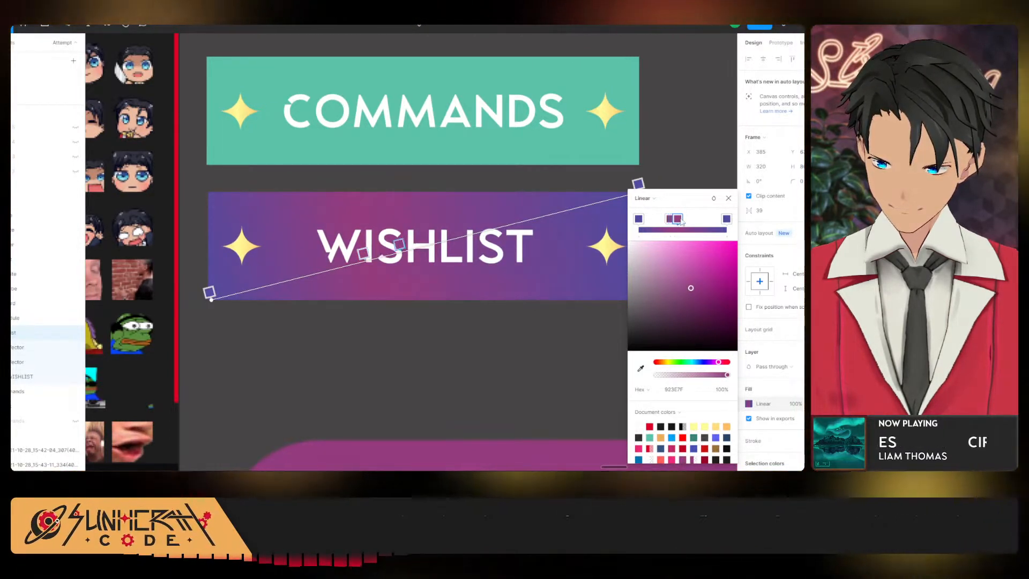
{"action": "left_click_drag", "start_coordinate": [694, 218], "coordinate": [695, 218]}
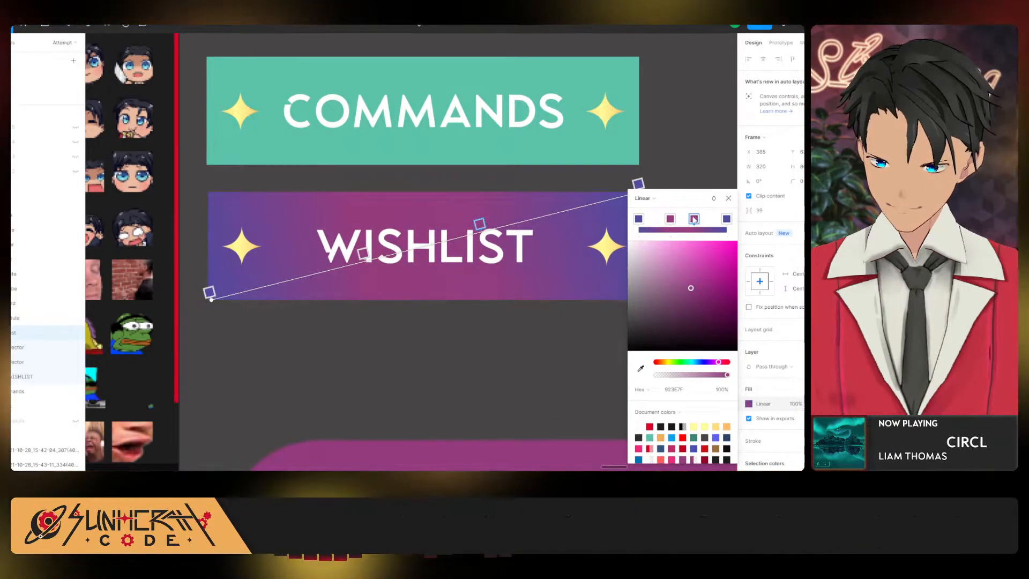
{"action": "scroll", "coordinate": [459, 227], "scroll_direction": "down", "scroll_amount": 5}
{"action": "scroll", "coordinate": [520, 252], "scroll_direction": "up", "scroll_amount": 6}
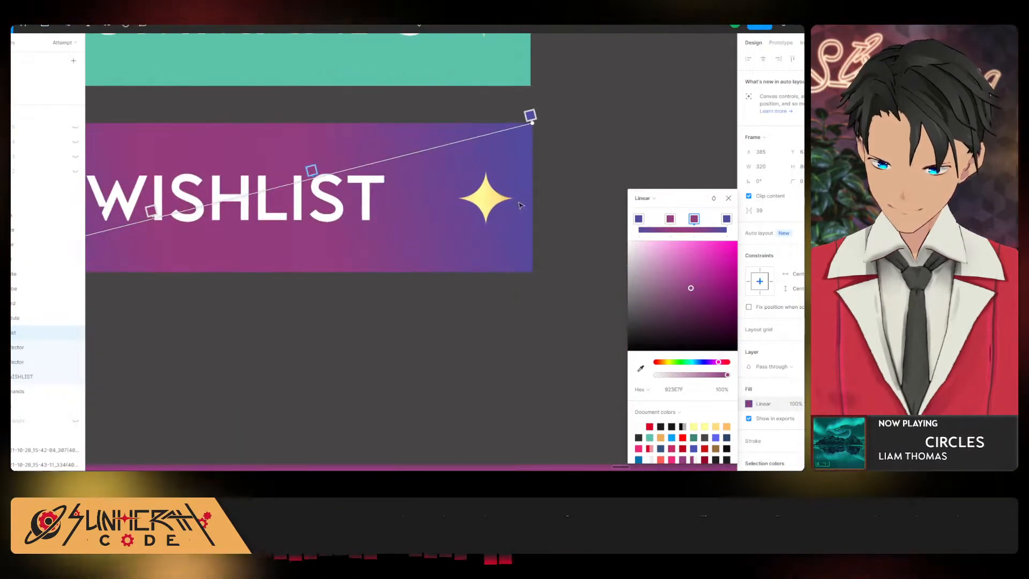
Fine-tune the positions of the two purple stops so the Wishlist gradient resembles the My Wishlist banner, and deselect the panel.
{"action": "mouse_move", "coordinate": [311, 171]}
{"action": "left_mouse_down"}
{"action": "mouse_move", "coordinate": [359, 160]}
{"action": "mouse_move", "coordinate": [330, 167]}
{"action": "left_mouse_up"}
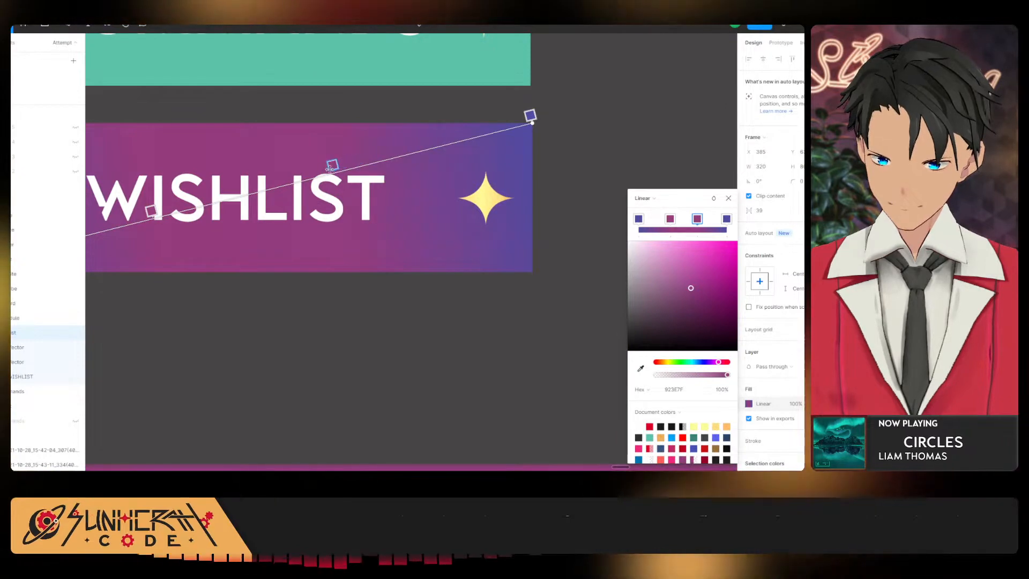
{"action": "scroll", "coordinate": [270, 272], "scroll_direction": "left", "scroll_amount": 6}
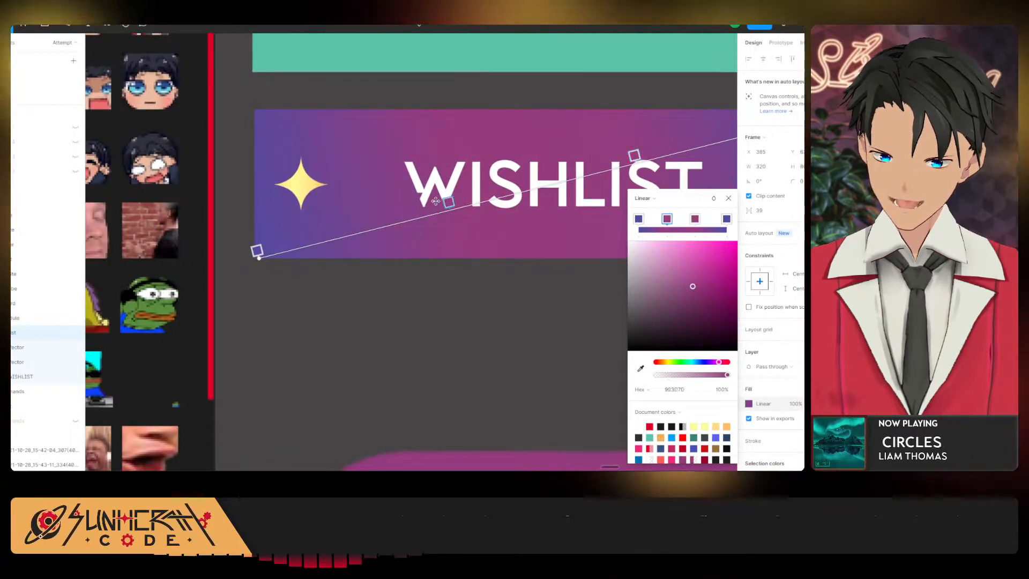
{"action": "mouse_move", "coordinate": [435, 201]}
{"action": "left_mouse_down"}
{"action": "mouse_move", "coordinate": [420, 207]}
{"action": "mouse_move", "coordinate": [442, 203]}
{"action": "left_mouse_up"}
{"action": "scroll", "coordinate": [556, 238], "scroll_direction": "down", "scroll_amount": 5}
{"action": "left_click_drag", "start_coordinate": [479, 300], "coordinate": [194, 144]}
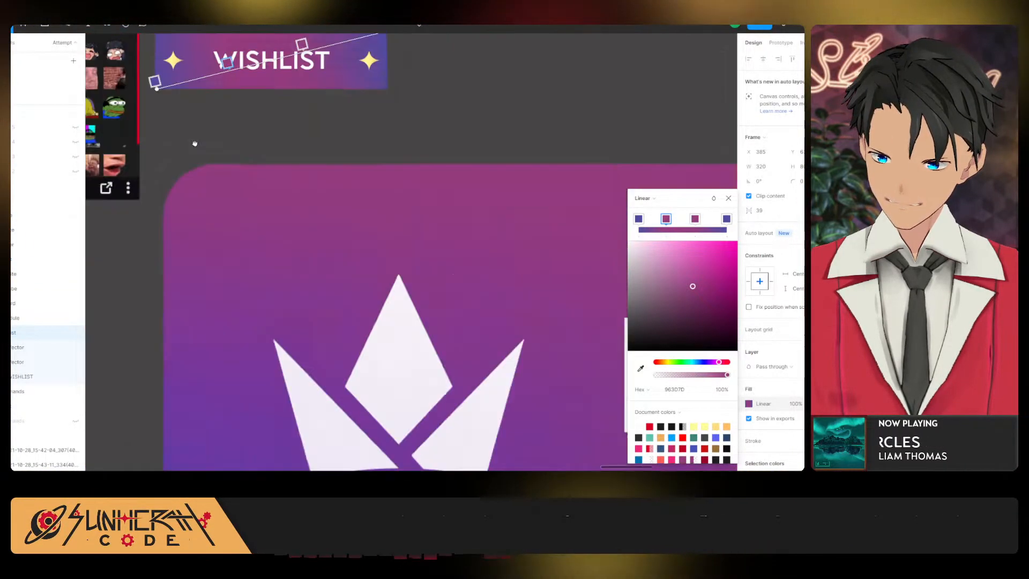
{"action": "scroll", "coordinate": [338, 223], "scroll_direction": "down", "scroll_amount": 10}
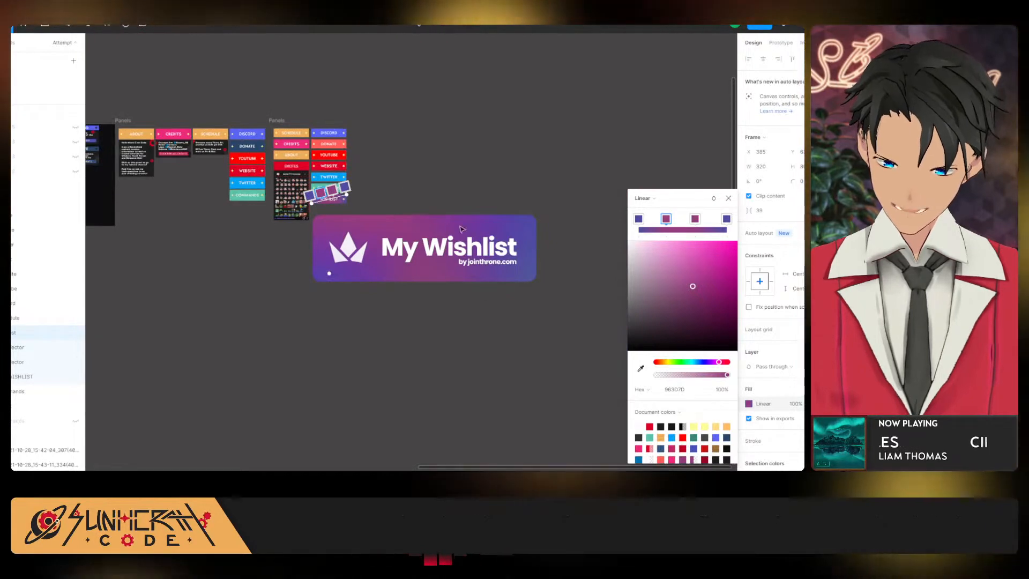
{"action": "scroll", "coordinate": [328, 190], "scroll_direction": "up", "scroll_amount": 10}
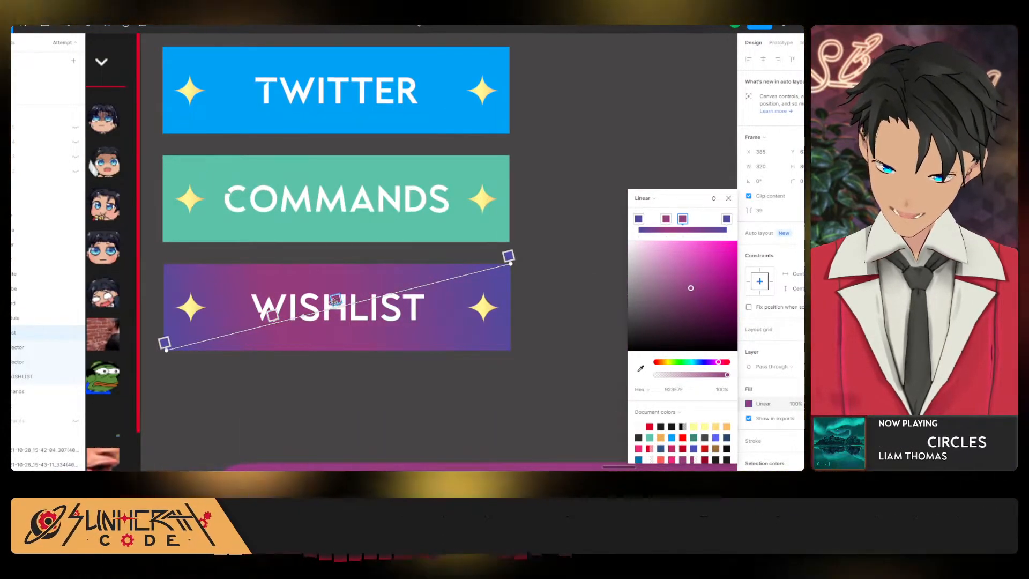
{"action": "scroll", "coordinate": [540, 338], "scroll_direction": "down", "scroll_amount": 2}
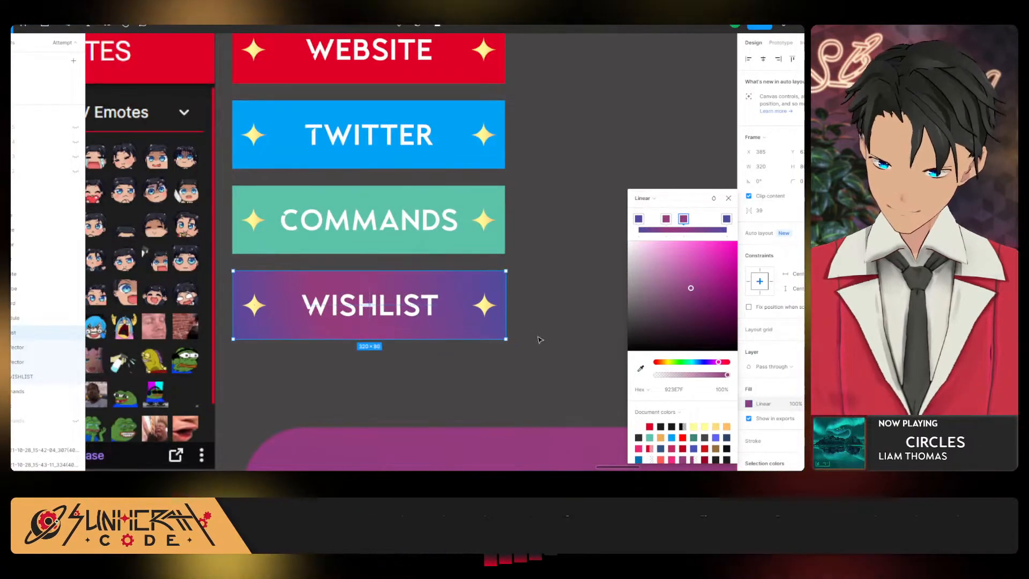
{"action": "left_click", "coordinate": [540, 339]}
Compare the Wishlist panel with the banner and export it, overwriting the existing Panel - Wishlist image.
{"action": "scroll", "coordinate": [536, 348], "scroll_direction": "down", "scroll_amount": 4}
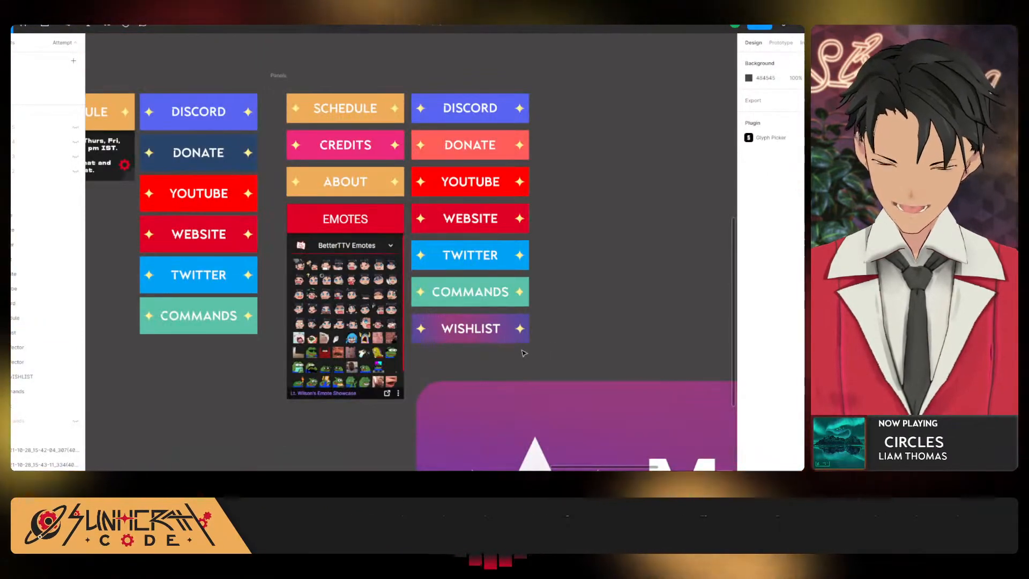
{"action": "scroll", "coordinate": [524, 357], "scroll_direction": "down", "scroll_amount": 5}
{"action": "scroll", "coordinate": [523, 363], "scroll_direction": "right", "scroll_amount": 5}
{"action": "scroll", "coordinate": [369, 406], "scroll_direction": "down", "scroll_amount": 3}
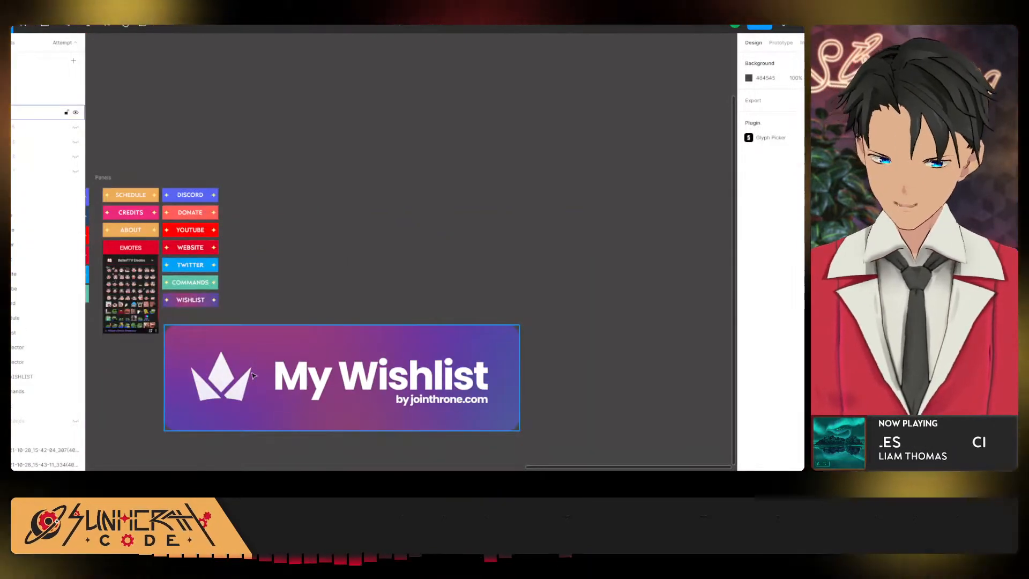
{"action": "scroll", "coordinate": [273, 330], "scroll_direction": "left", "scroll_amount": 5}
{"action": "scroll", "coordinate": [434, 348], "scroll_direction": "up", "scroll_amount": 6}
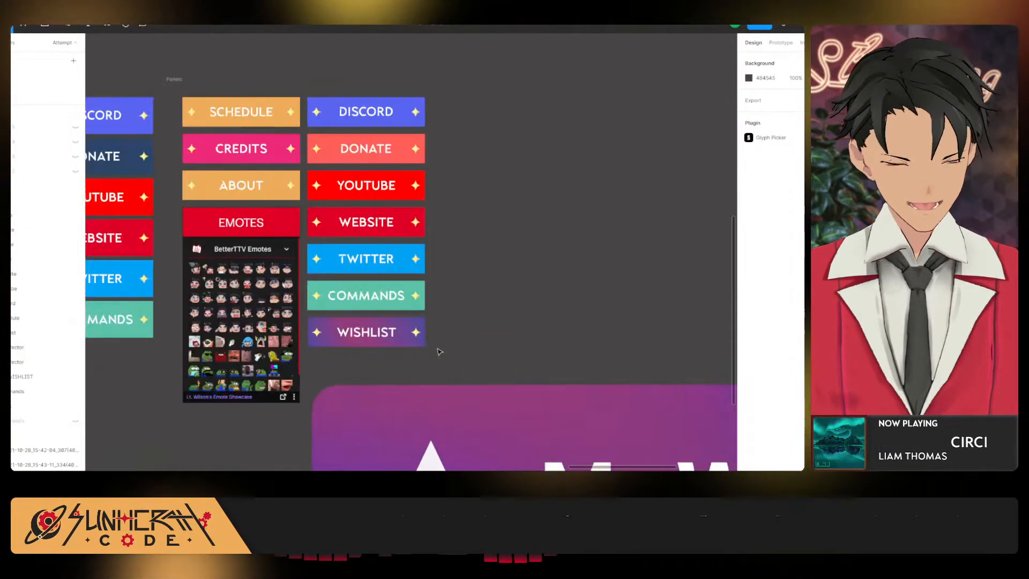
{"action": "left_click", "coordinate": [466, 359]}
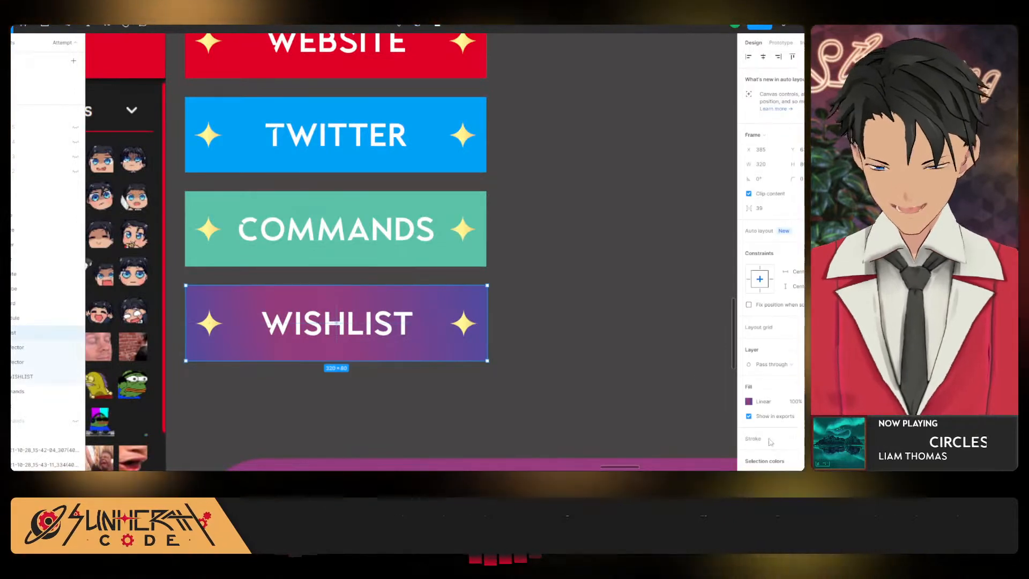
{"action": "scroll", "coordinate": [770, 442], "scroll_direction": "down", "scroll_amount": 3}
{"action": "left_click", "coordinate": [775, 418]}
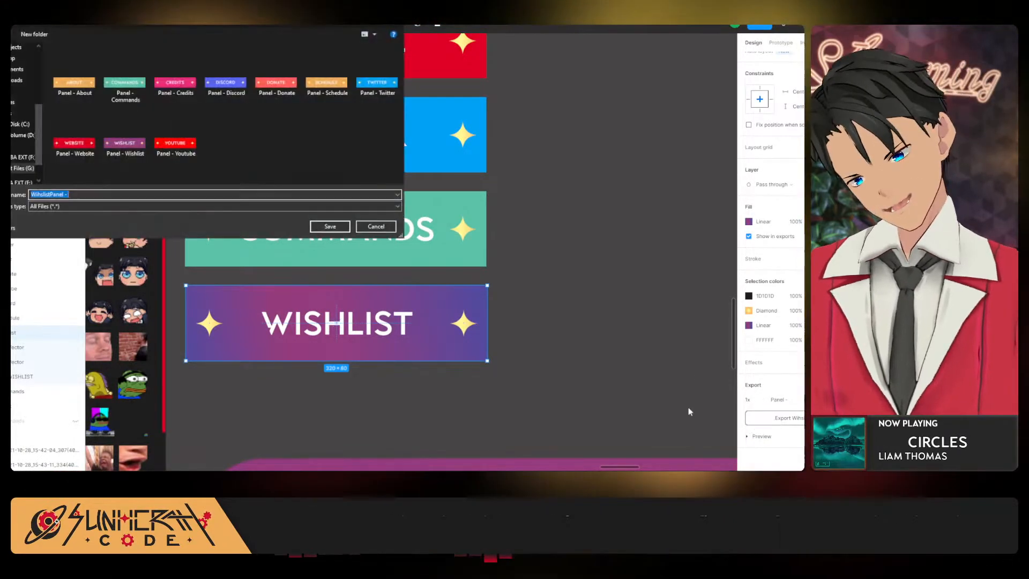
{"action": "left_click", "coordinate": [125, 143]}
{"action": "left_click", "coordinate": [328, 225]}
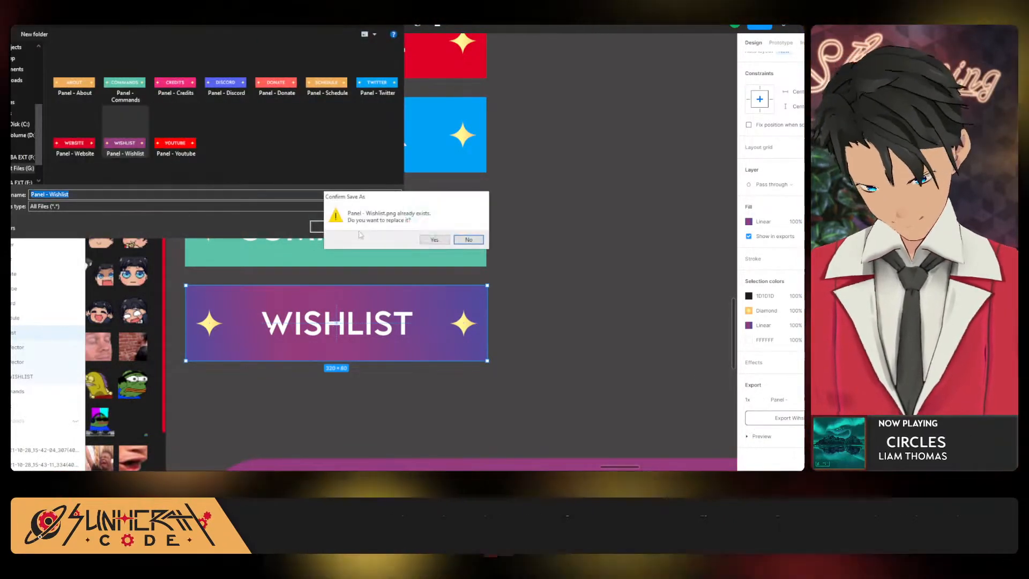
{"action": "left_click", "coordinate": [427, 238]}
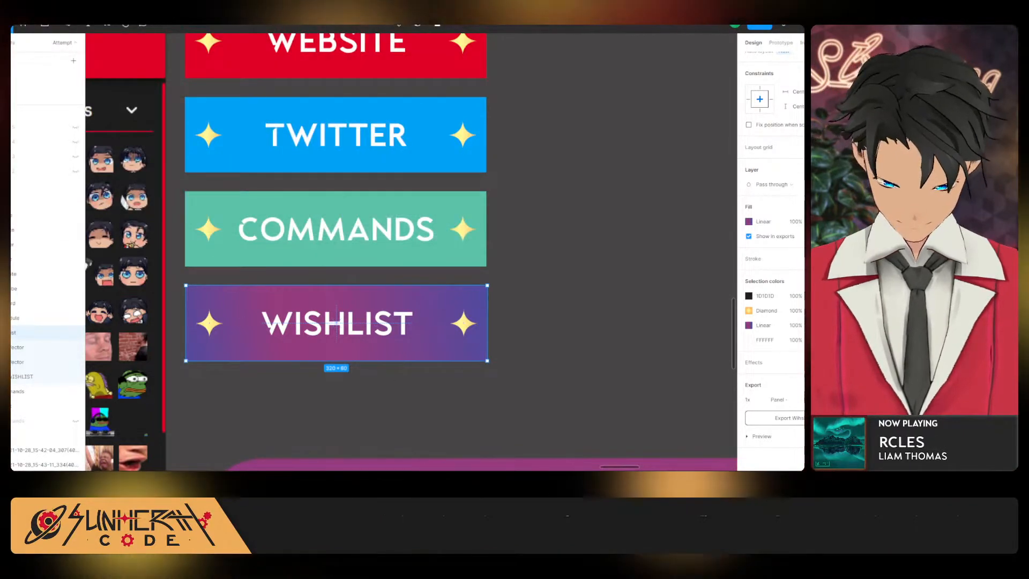
Switch to the Twitch channel page, replace the Wishlist panel's image with the new Panel - Wishlist file and submit the panel.
{"action": "key", "text": "alt+Tab"}
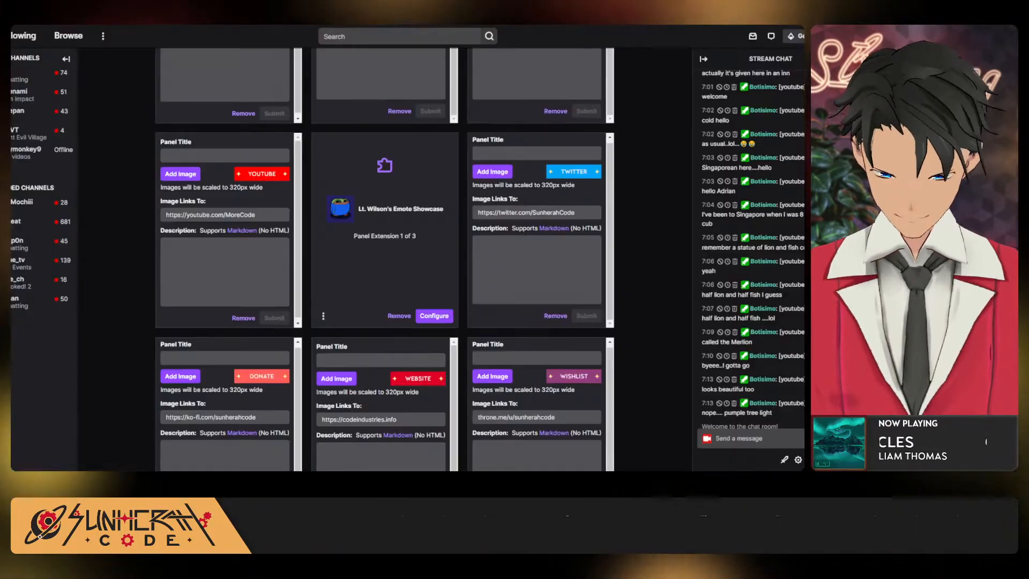
{"action": "left_click", "coordinate": [492, 378]}
{"action": "left_click", "coordinate": [410, 262]}
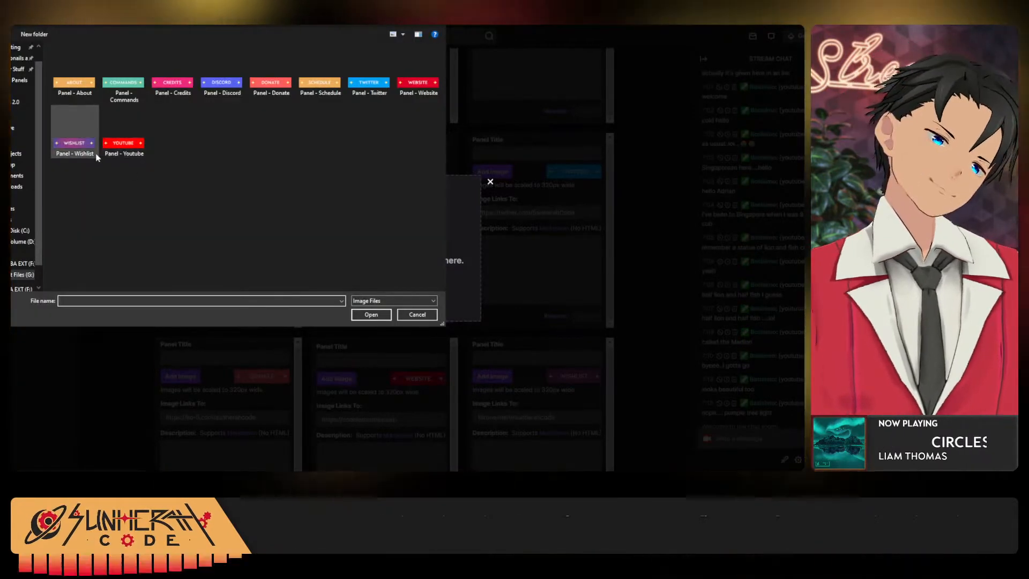
{"action": "left_click", "coordinate": [92, 148]}
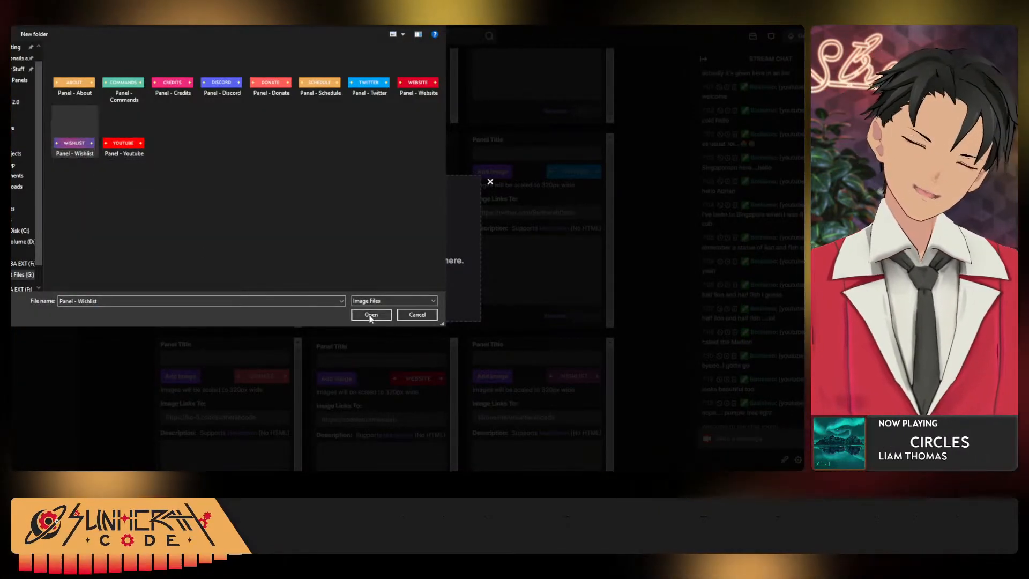
{"action": "left_click", "coordinate": [371, 314]}
{"action": "left_click", "coordinate": [391, 270]}
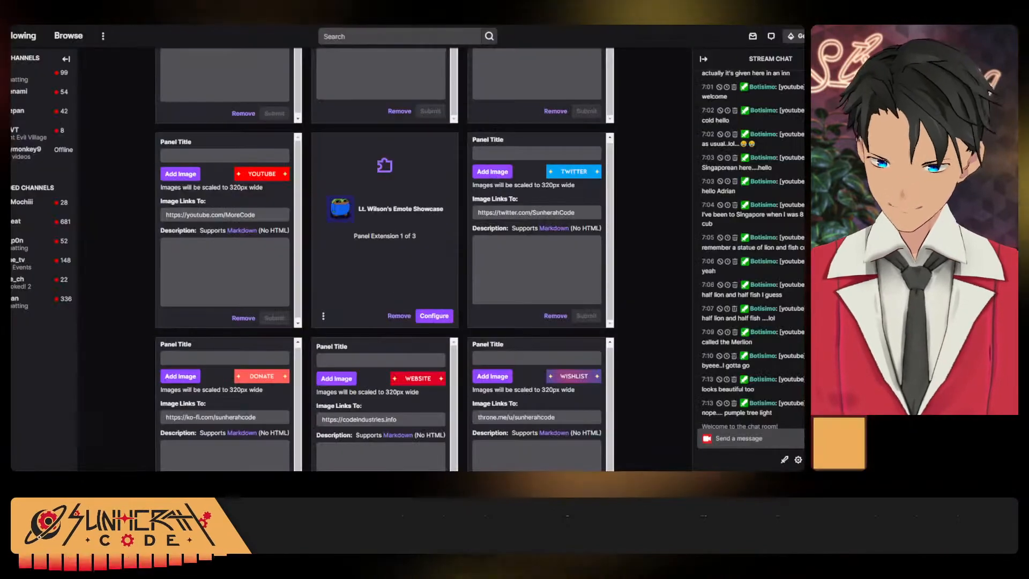
{"action": "scroll", "coordinate": [539, 413], "scroll_direction": "down", "scroll_amount": 4}
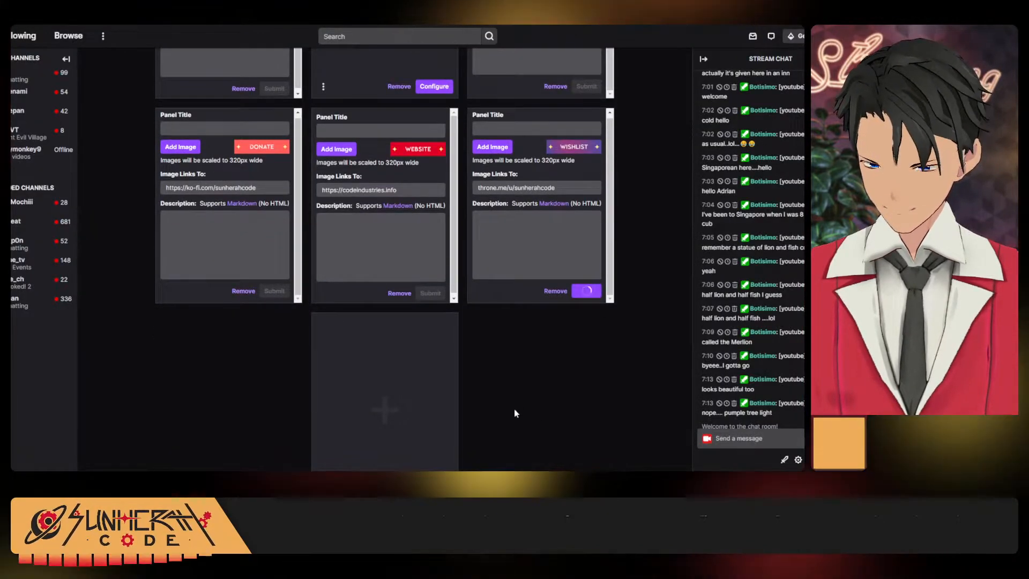
Turn off panel editing and check how the Wishlist panel looks on the channel page.
{"action": "scroll", "coordinate": [514, 410], "scroll_direction": "up", "scroll_amount": 5}
{"action": "scroll", "coordinate": [509, 409], "scroll_direction": "up", "scroll_amount": 4}
{"action": "scroll", "coordinate": [510, 410], "scroll_direction": "up", "scroll_amount": 5}
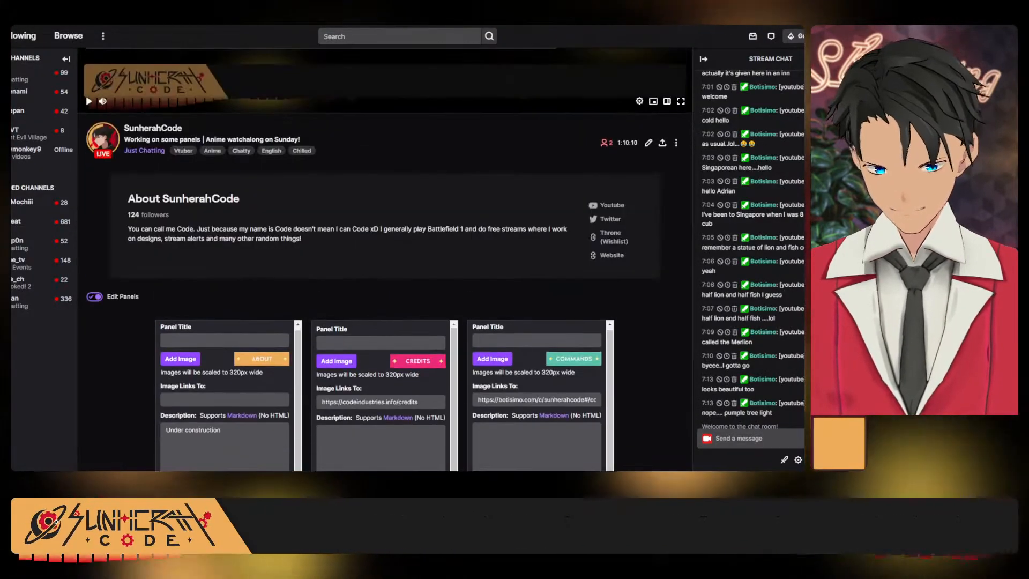
{"action": "left_click", "coordinate": [94, 296]}
{"action": "scroll", "coordinate": [411, 327], "scroll_direction": "down", "scroll_amount": 4}
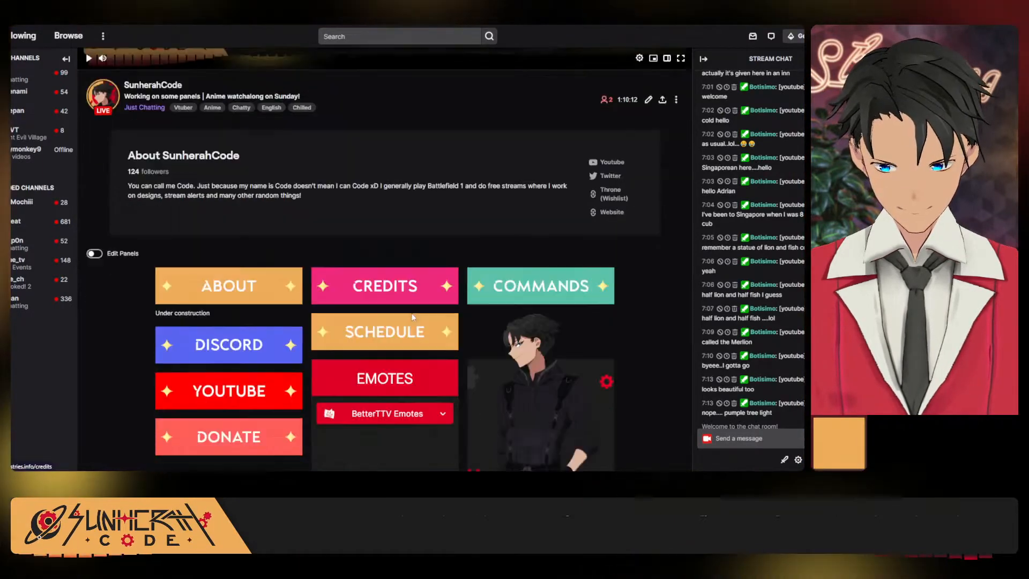
{"action": "scroll", "coordinate": [411, 327], "scroll_direction": "down", "scroll_amount": 2}
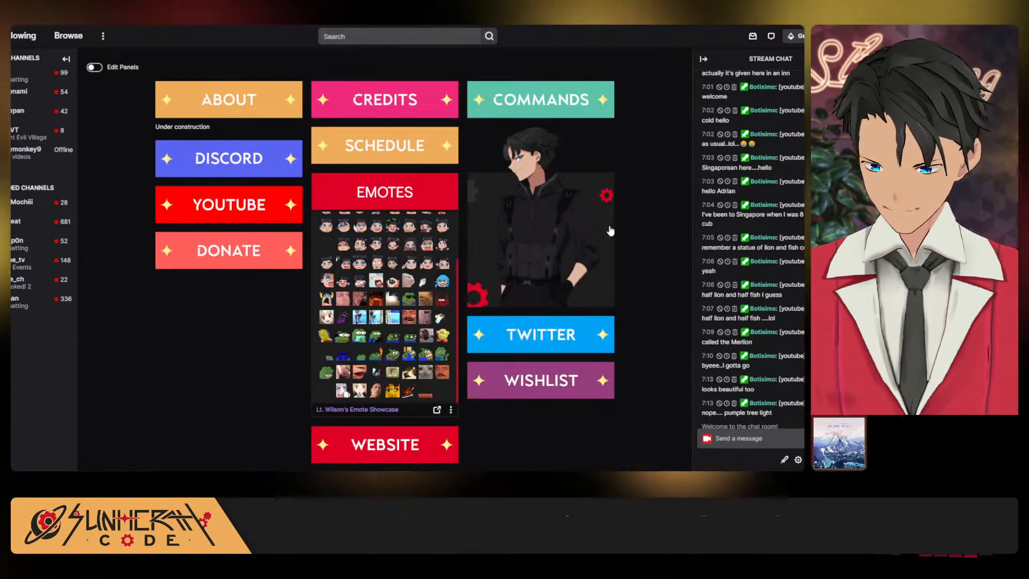
Turn panel editing back on to recheck the panel forms, and turn it off again.
{"action": "scroll", "coordinate": [574, 242], "scroll_direction": "up", "scroll_amount": 2}
{"action": "left_click", "coordinate": [95, 202]}
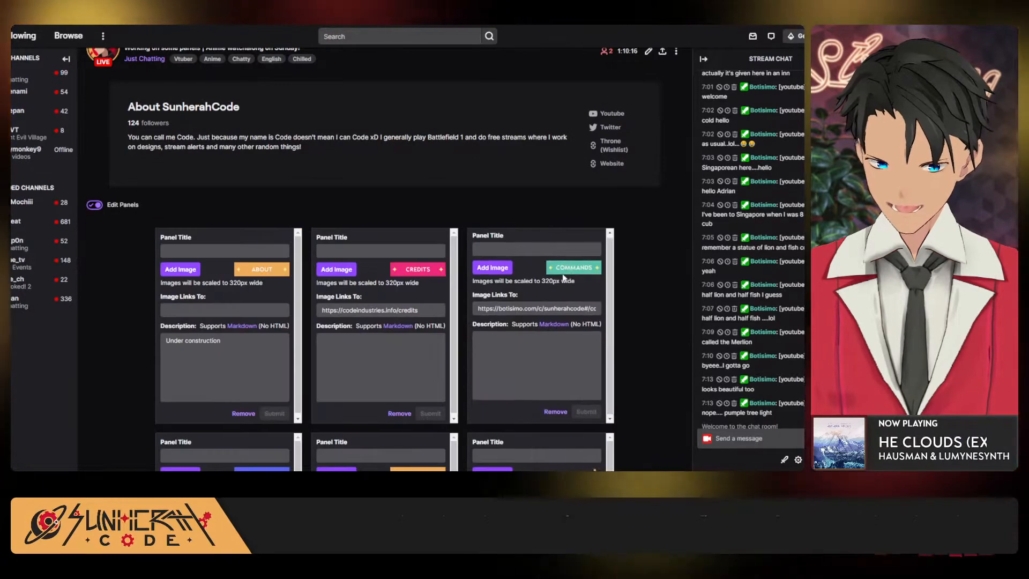
{"action": "scroll", "coordinate": [682, 380], "scroll_direction": "down", "scroll_amount": 5}
{"action": "scroll", "coordinate": [678, 379], "scroll_direction": "up", "scroll_amount": 3}
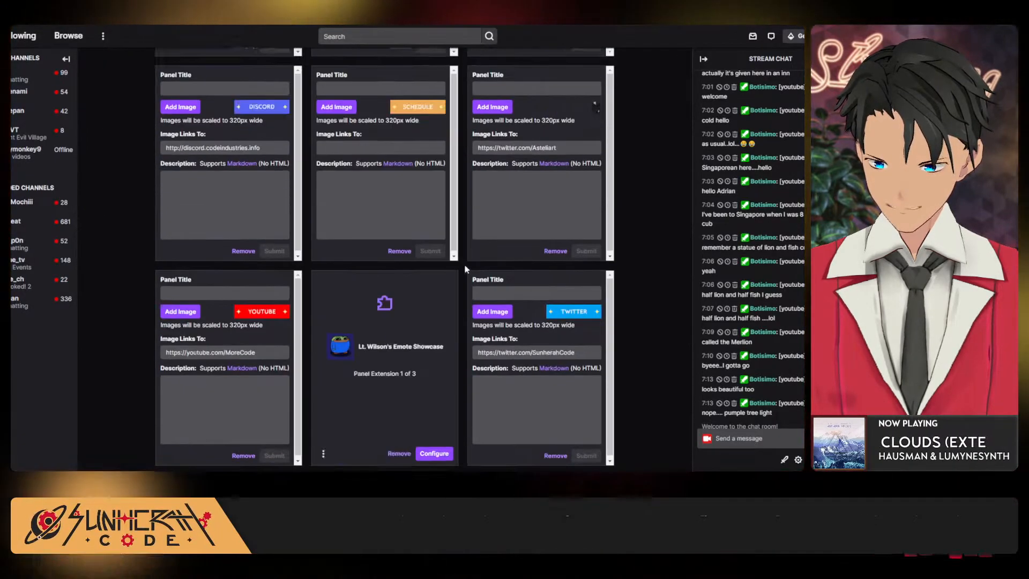
{"action": "left_click", "coordinate": [95, 66]}
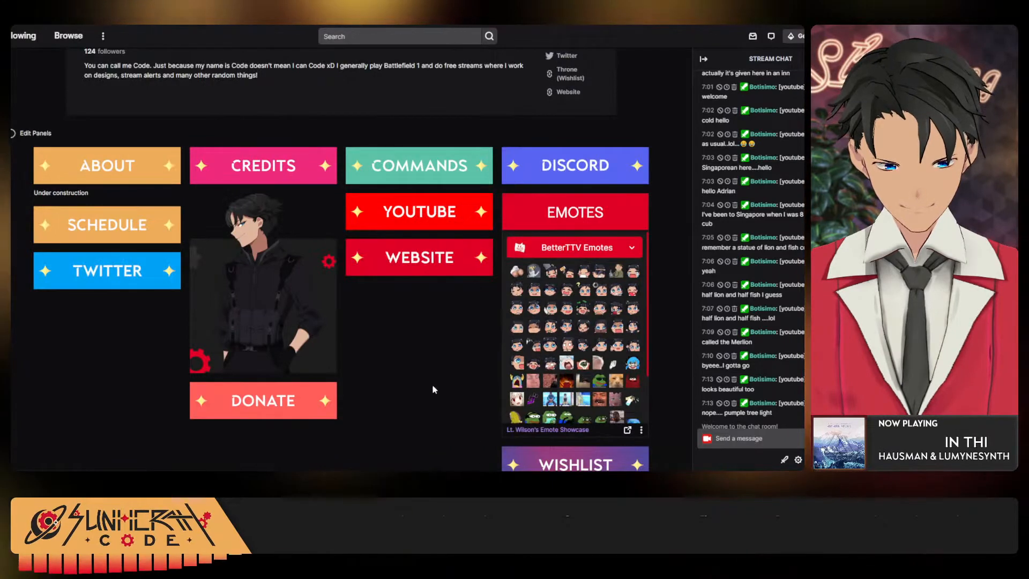
Recheck the panels by turning panel editing on and off, and reopen the channel's About section.
{"action": "scroll", "coordinate": [470, 462], "scroll_direction": "down", "scroll_amount": 1}
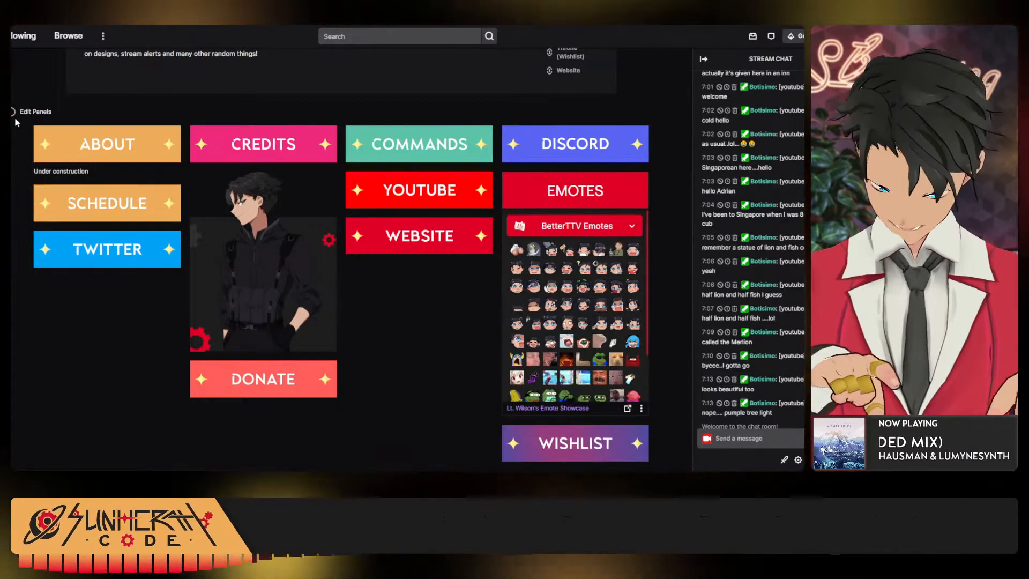
{"action": "left_click", "coordinate": [12, 112]}
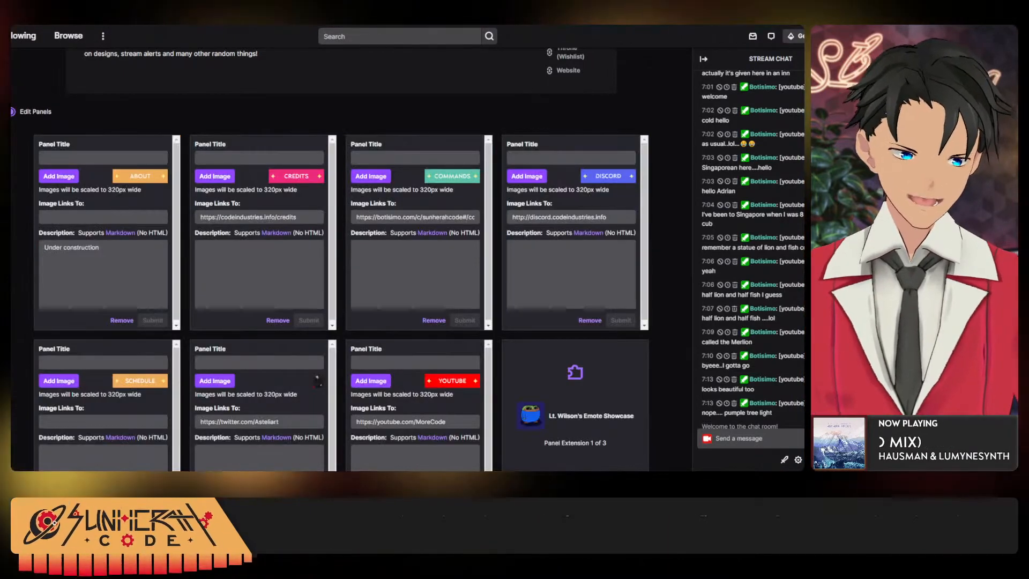
{"action": "left_click", "coordinate": [12, 112]}
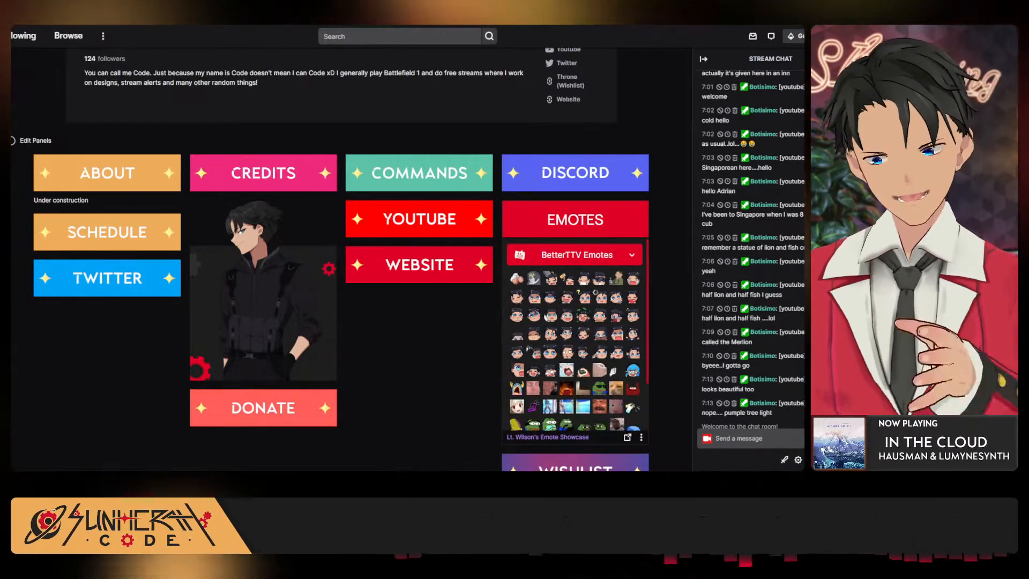
{"action": "scroll", "coordinate": [129, 110], "scroll_direction": "up", "scroll_amount": 2}
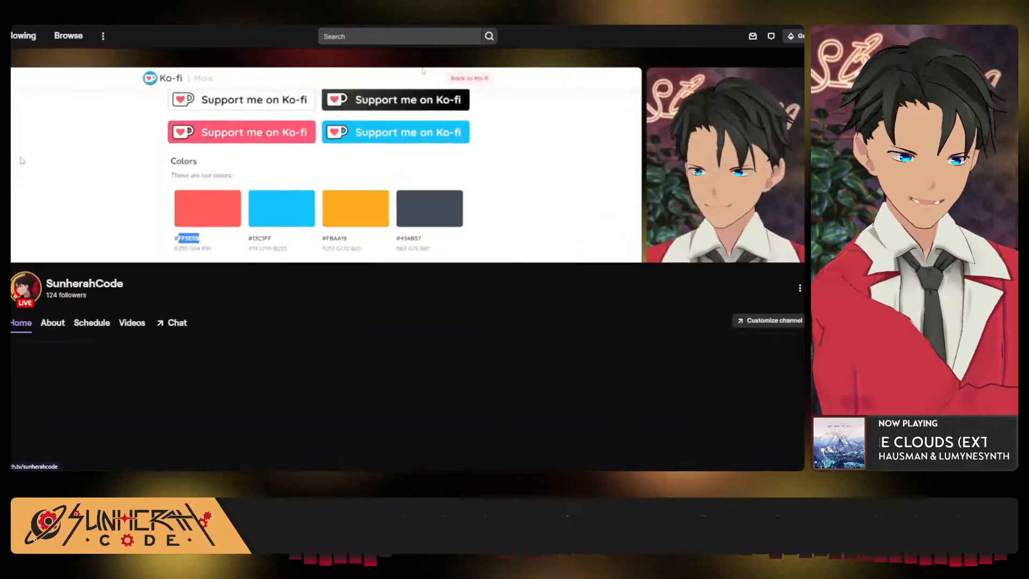
{"action": "scroll", "coordinate": [40, 188], "scroll_direction": "down", "scroll_amount": 2}
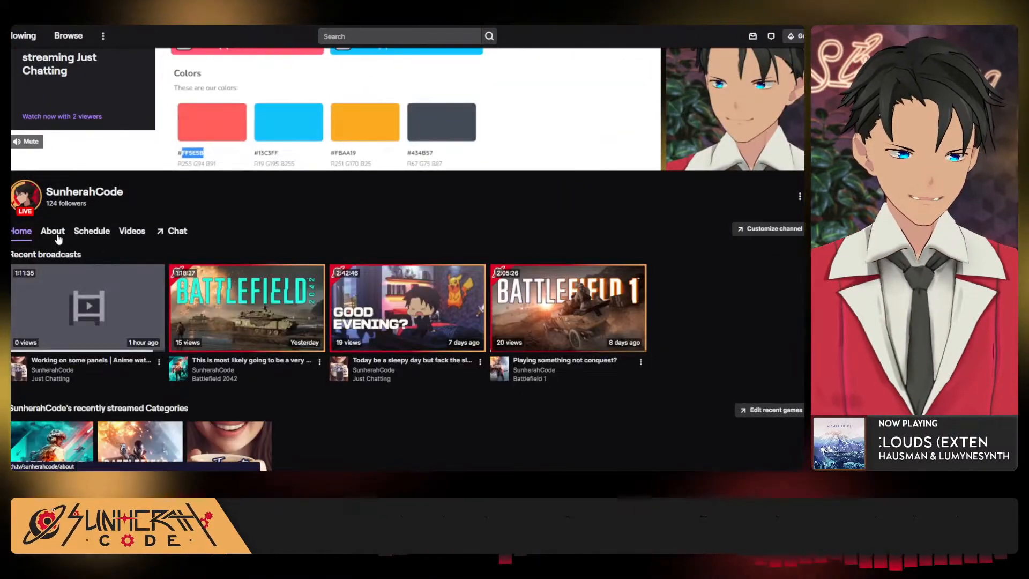
{"action": "left_click", "coordinate": [52, 231]}
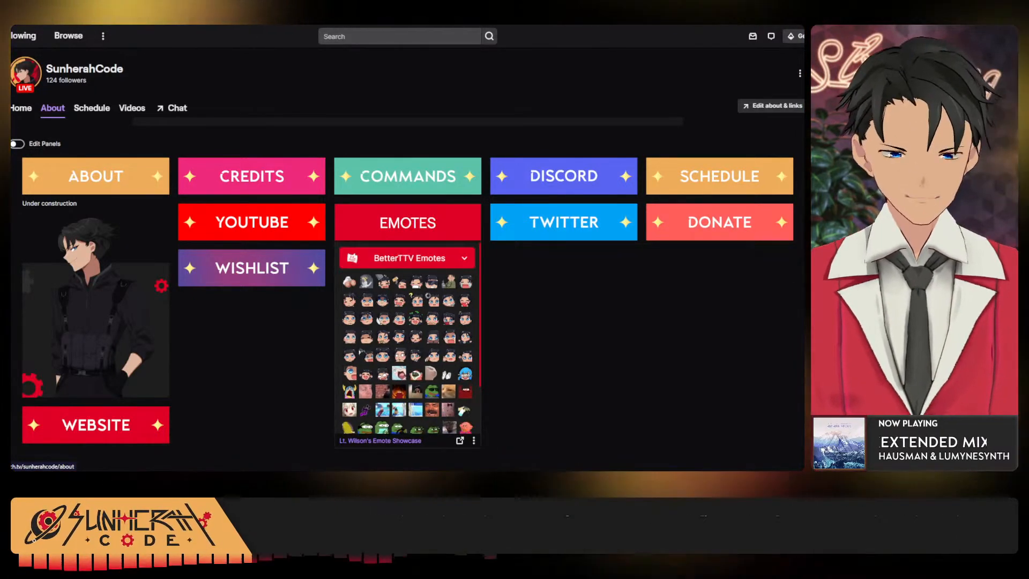
Switch to Figma and create a new design file.
{"action": "key", "text": "alt+Tab"}
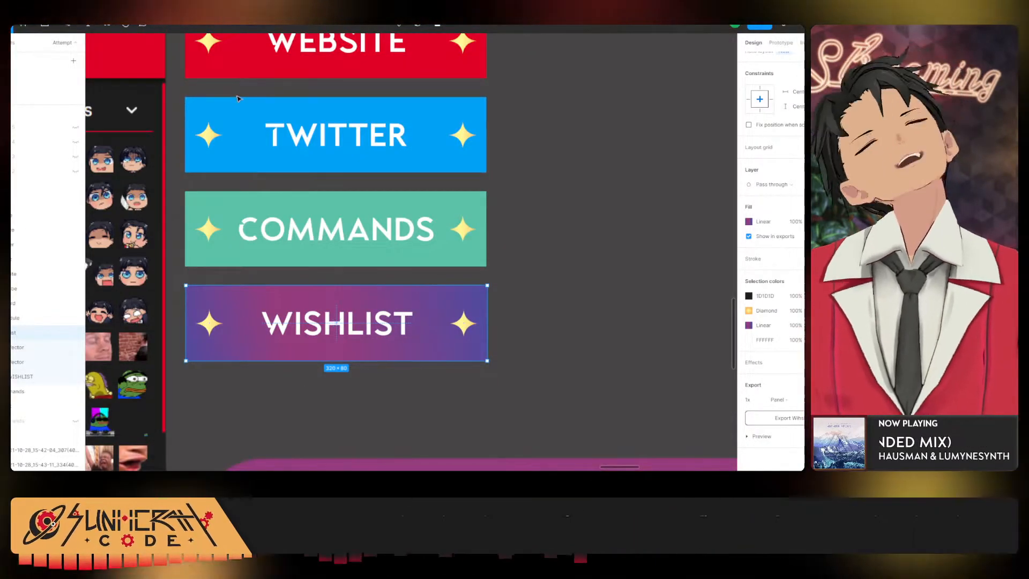
{"action": "key", "text": "ctrl+n"}
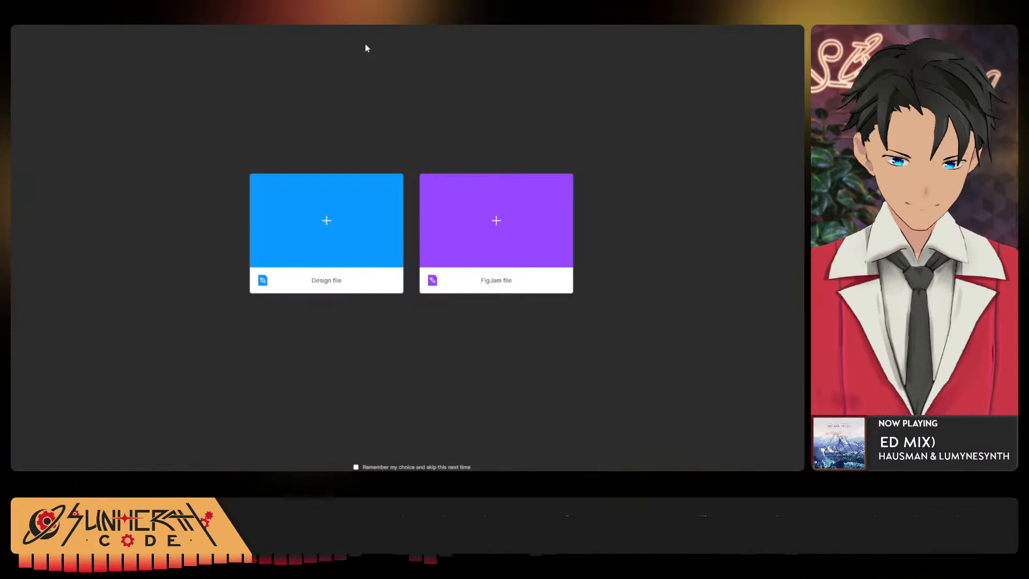
{"action": "left_click", "coordinate": [339, 268]}
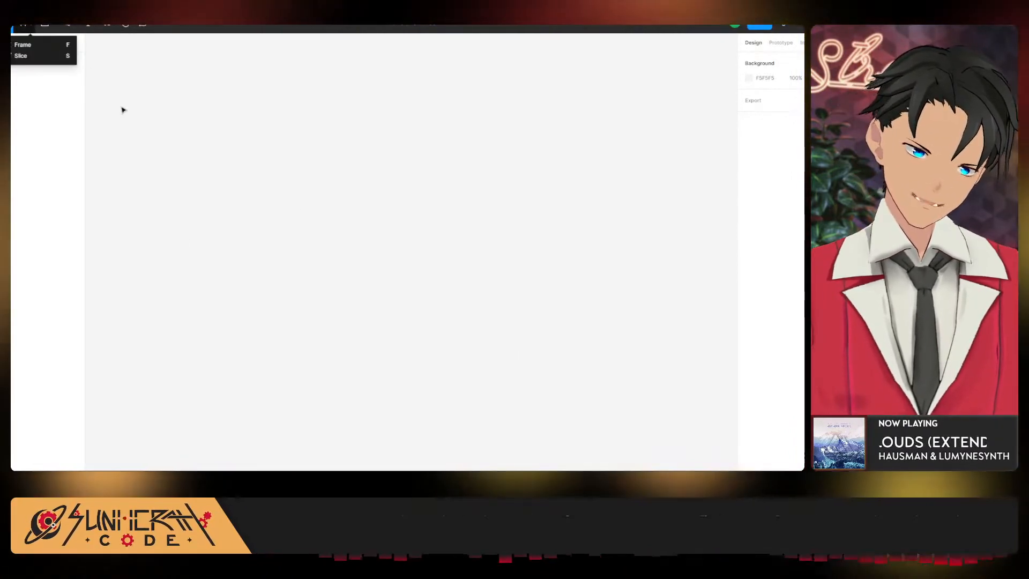
Draw a frame about 320 × 153 on the empty canvas and set the canvas background to dark grey.
{"action": "left_click", "coordinate": [23, 45]}
{"action": "left_click_drag", "start_coordinate": [325, 180], "coordinate": [222, 109]}
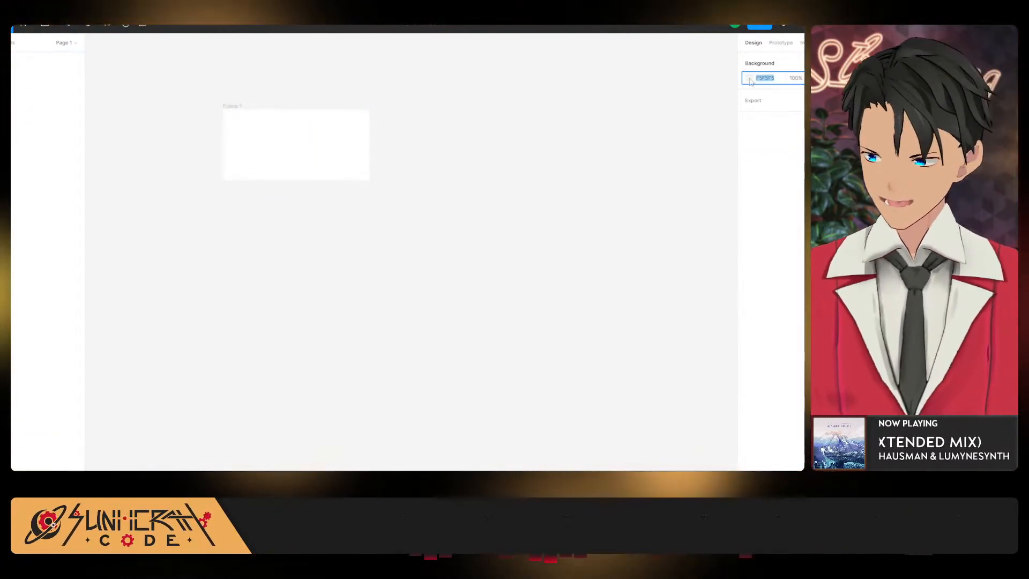
{"action": "left_click", "coordinate": [750, 80]}
{"action": "left_click_drag", "start_coordinate": [688, 116], "coordinate": [632, 182]}
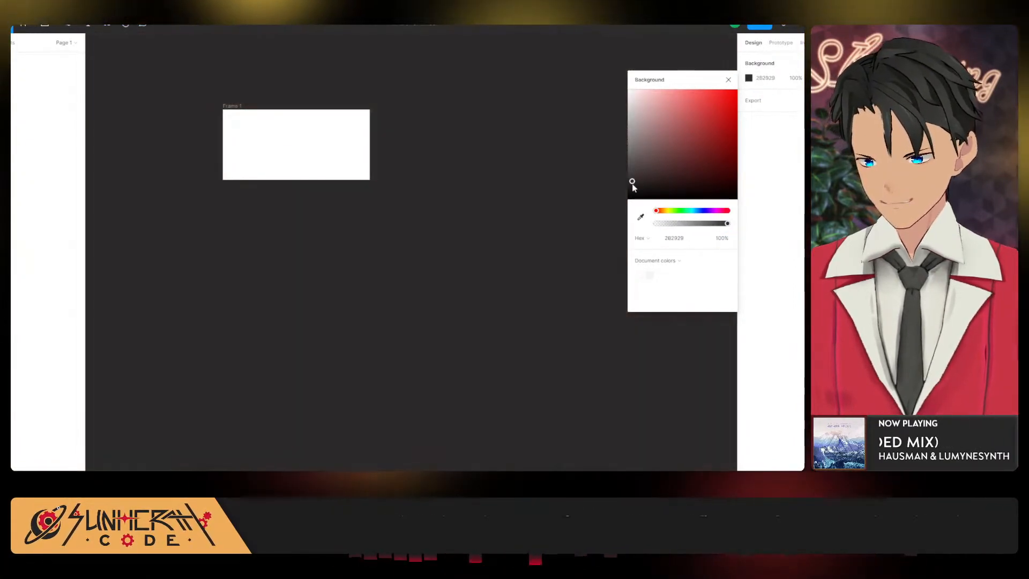
Set the white frame's height to 150.
{"action": "left_click", "coordinate": [351, 157]}
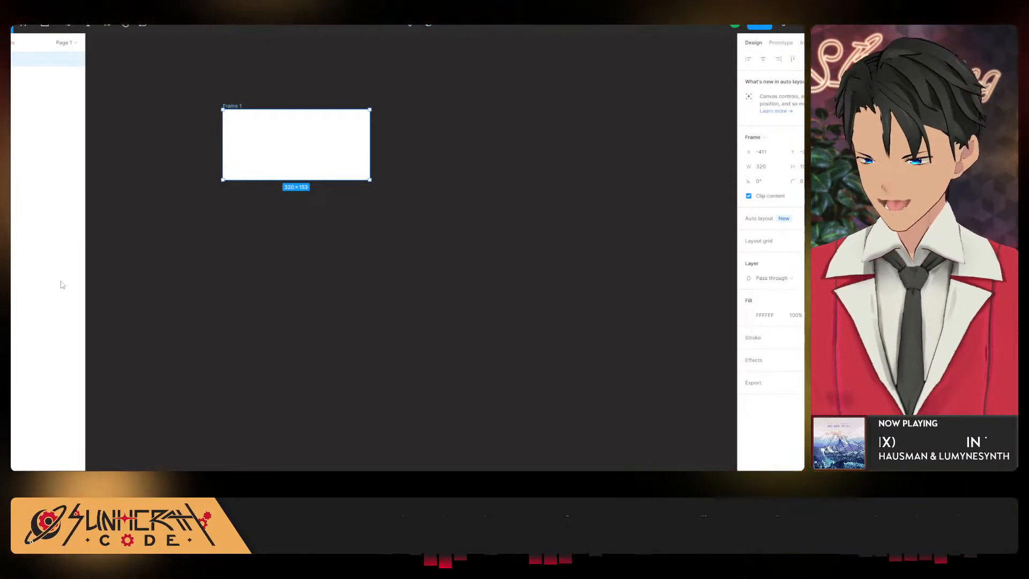
{"action": "scroll", "coordinate": [343, 352], "scroll_direction": "up", "scroll_amount": 3}
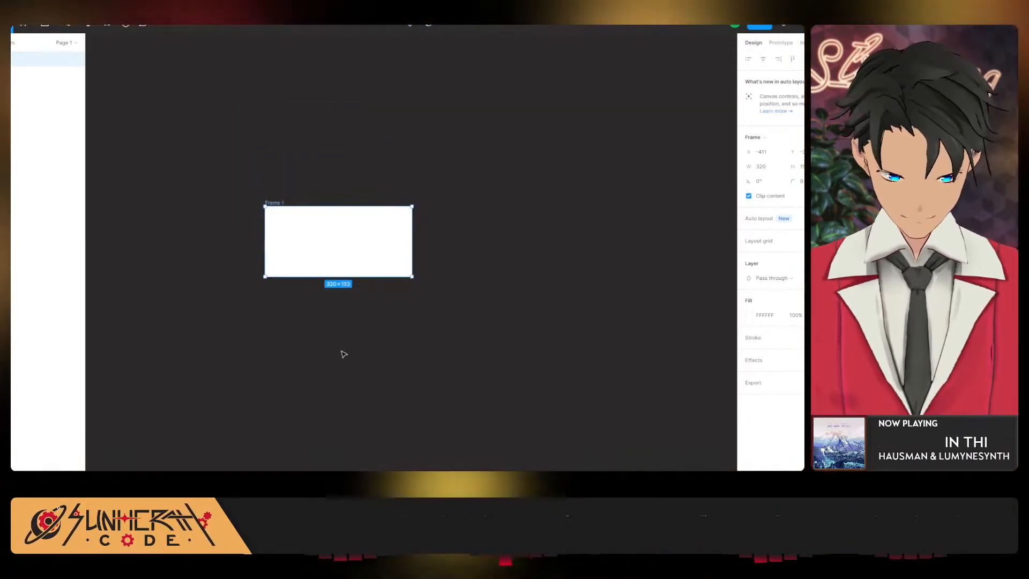
{"action": "scroll", "coordinate": [342, 351], "scroll_direction": "up", "scroll_amount": 5}
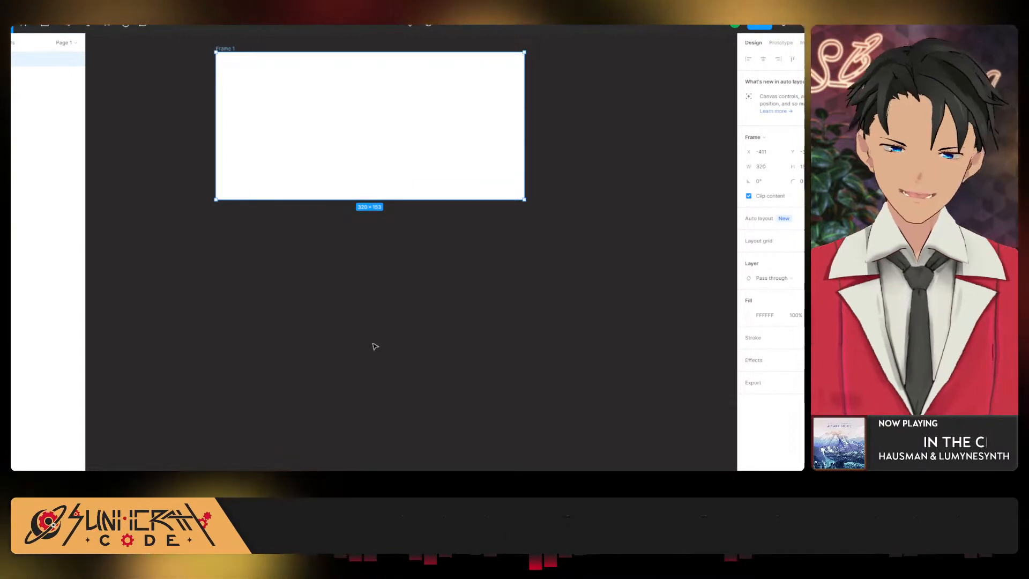
{"action": "scroll", "coordinate": [375, 346], "scroll_direction": "up", "scroll_amount": 3}
{"action": "scroll", "coordinate": [354, 346], "scroll_direction": "down", "scroll_amount": 1}
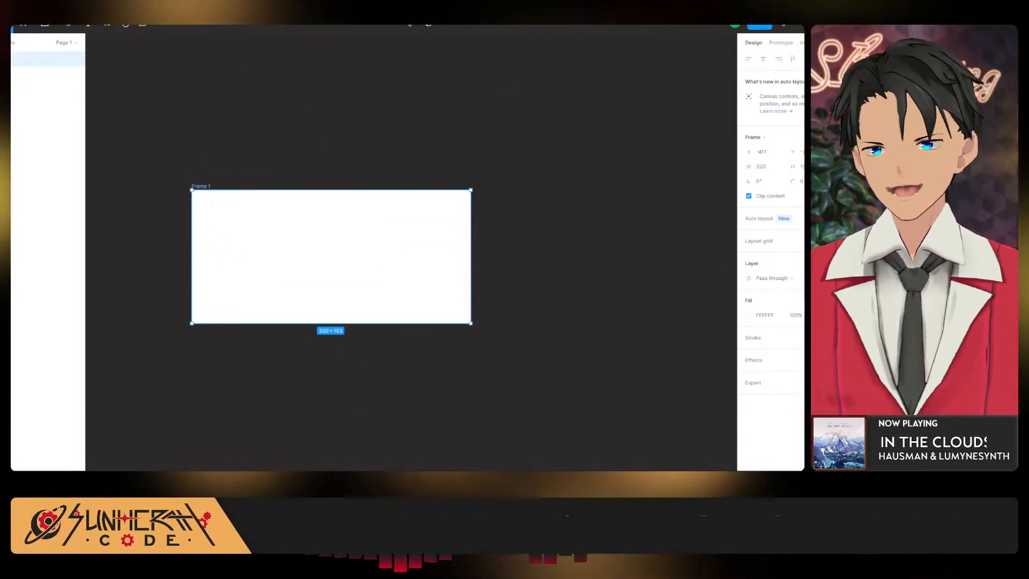
{"action": "left_click", "coordinate": [795, 166]}
{"action": "type", "text": "150"}
{"action": "key", "text": "Return"}
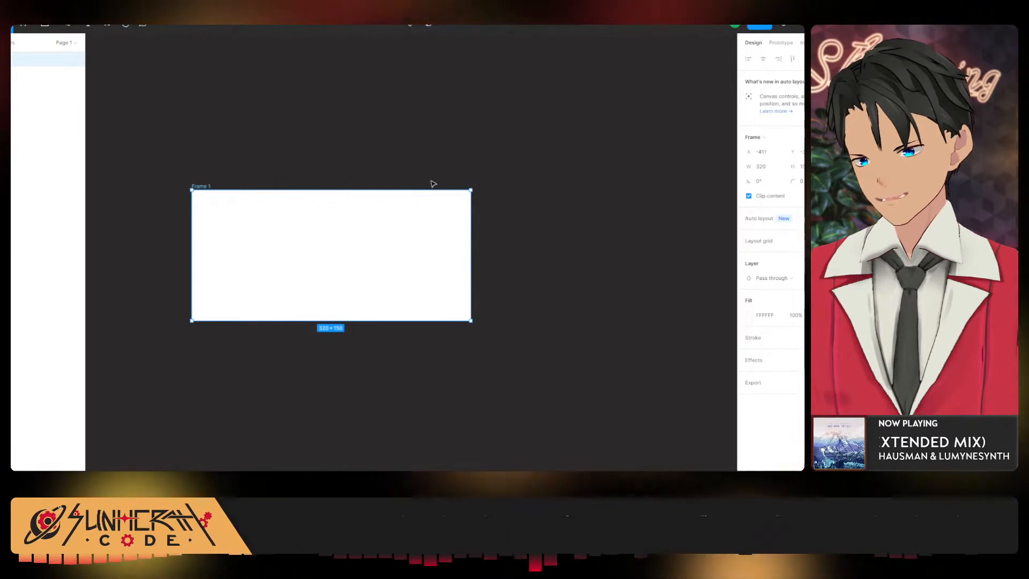
{"action": "left_click_drag", "start_coordinate": [452, 171], "coordinate": [520, 359]}
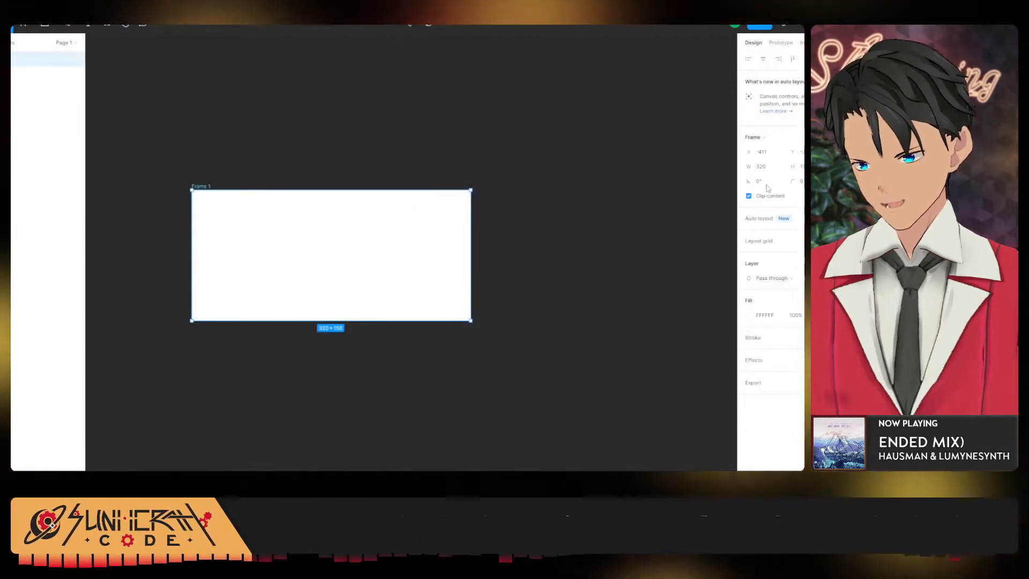
Enable independent corner radii on the frame and set its bottom-right and top-right corner radii to 20.
{"action": "left_click", "coordinate": [802, 181]}
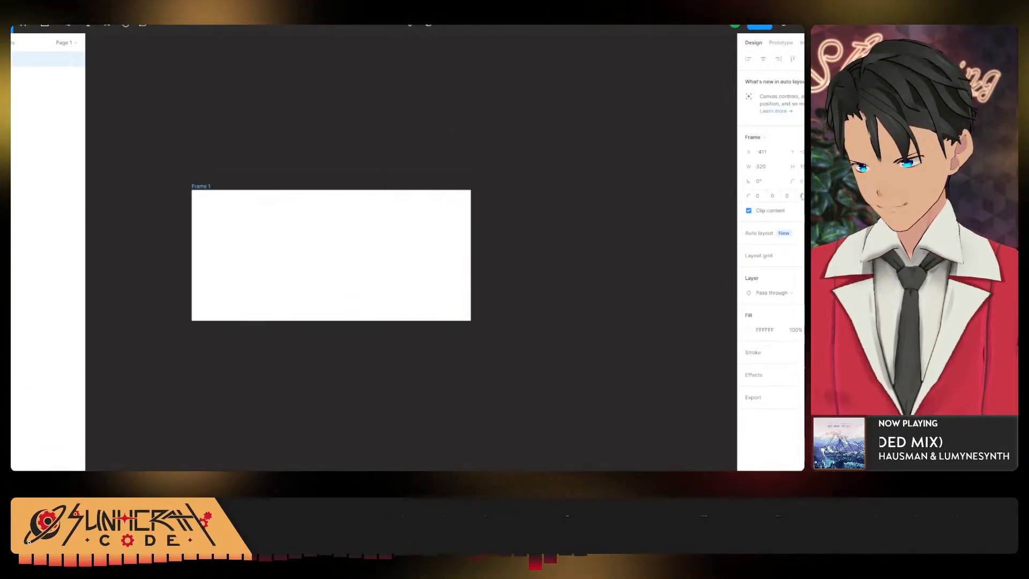
{"action": "left_click", "coordinate": [787, 196]}
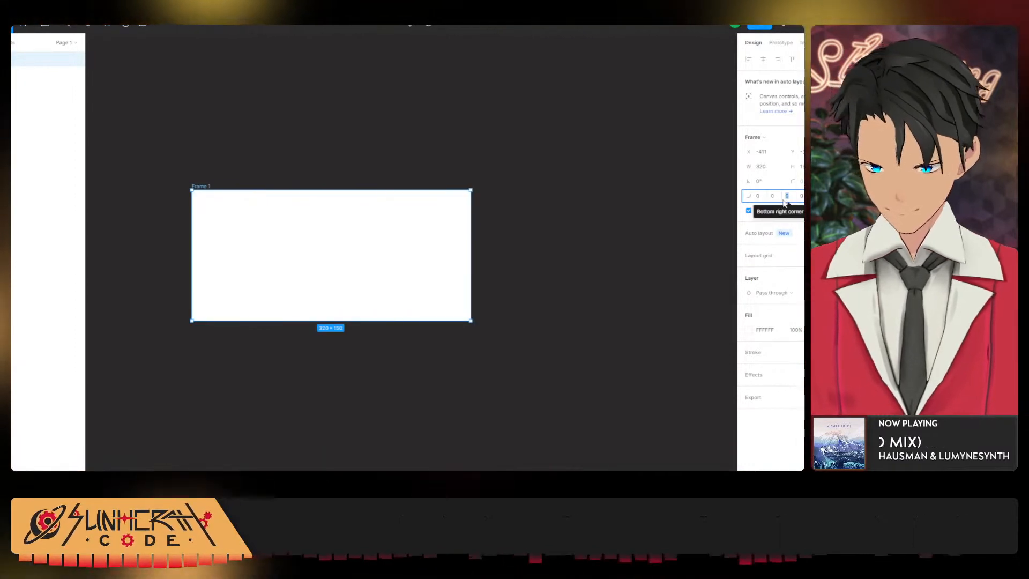
{"action": "type", "text": "20"}
{"action": "key", "text": "Return"}
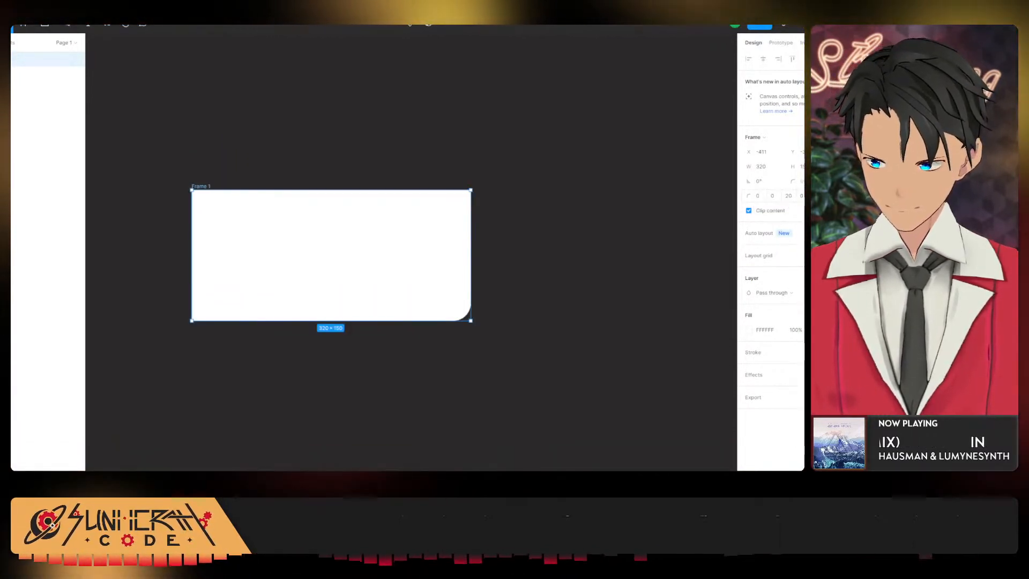
{"action": "left_click", "coordinate": [773, 196]}
{"action": "type", "text": "20"}
{"action": "key", "text": "Return"}
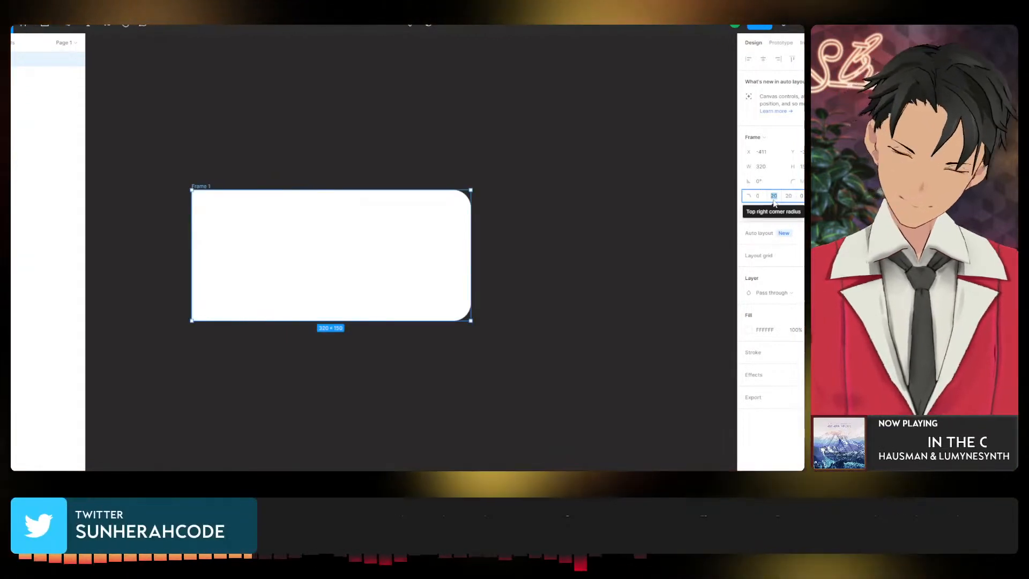
Set the frame's top-right and bottom-right corner radii to 100.
{"action": "type", "text": "100"}
{"action": "key", "text": "Tab"}
{"action": "type", "text": "10"}
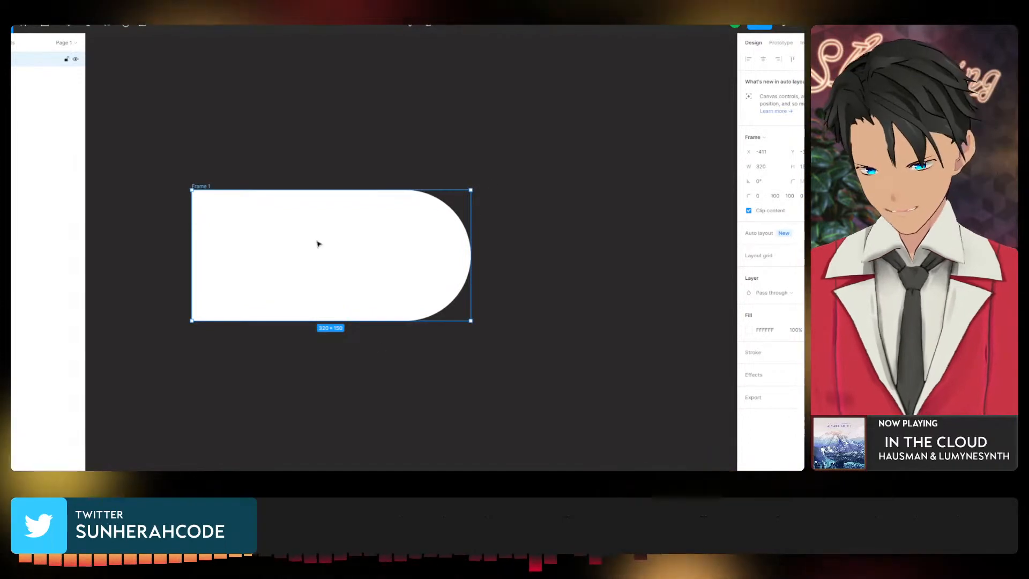
{"action": "left_click", "coordinate": [436, 423]}
{"action": "left_click", "coordinate": [296, 216]}
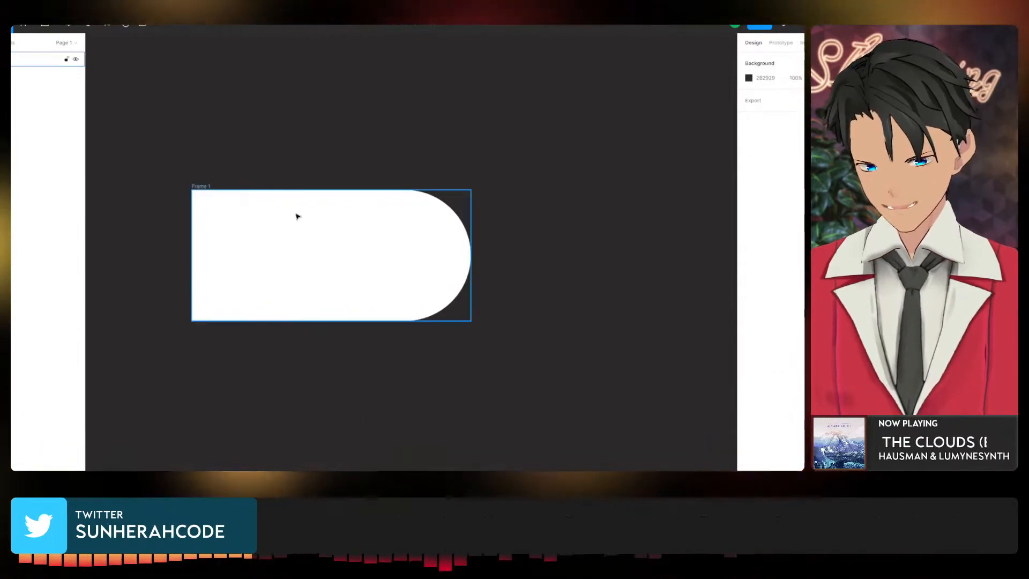
Set the frame's height to 100.
{"action": "left_click", "coordinate": [798, 166]}
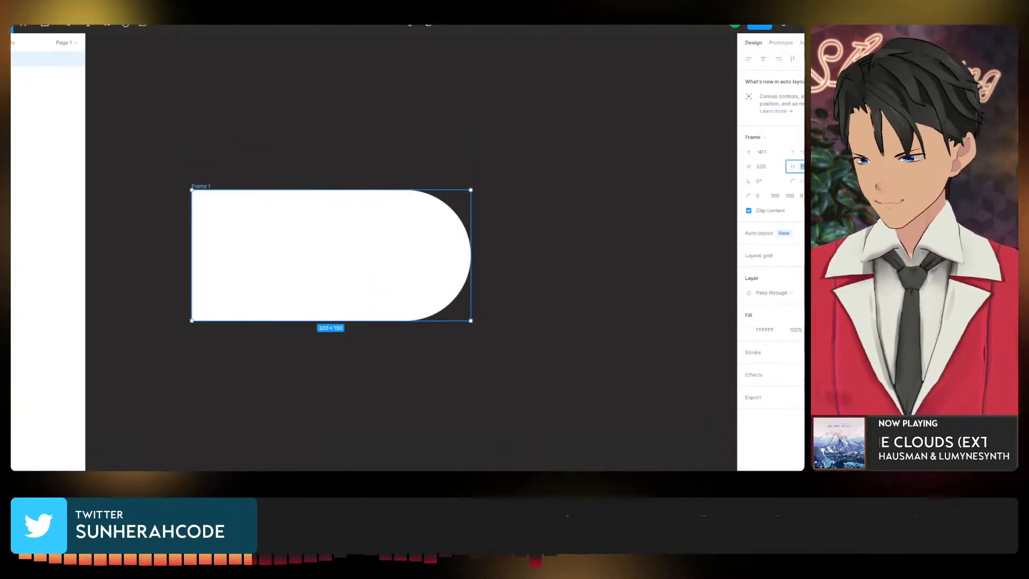
{"action": "type", "text": "100"}
{"action": "key", "text": "Return"}
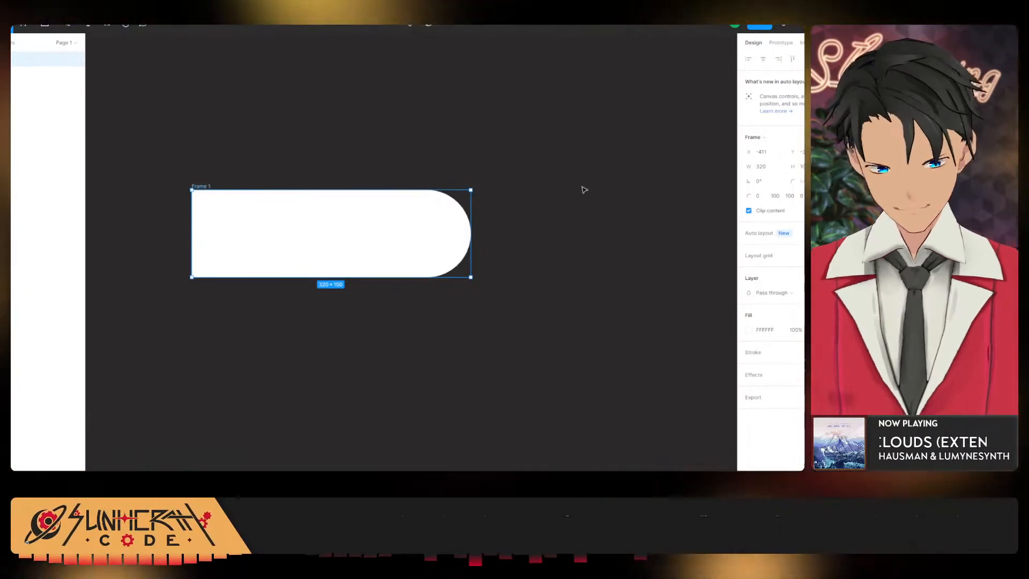
{"action": "left_click", "coordinate": [556, 222]}
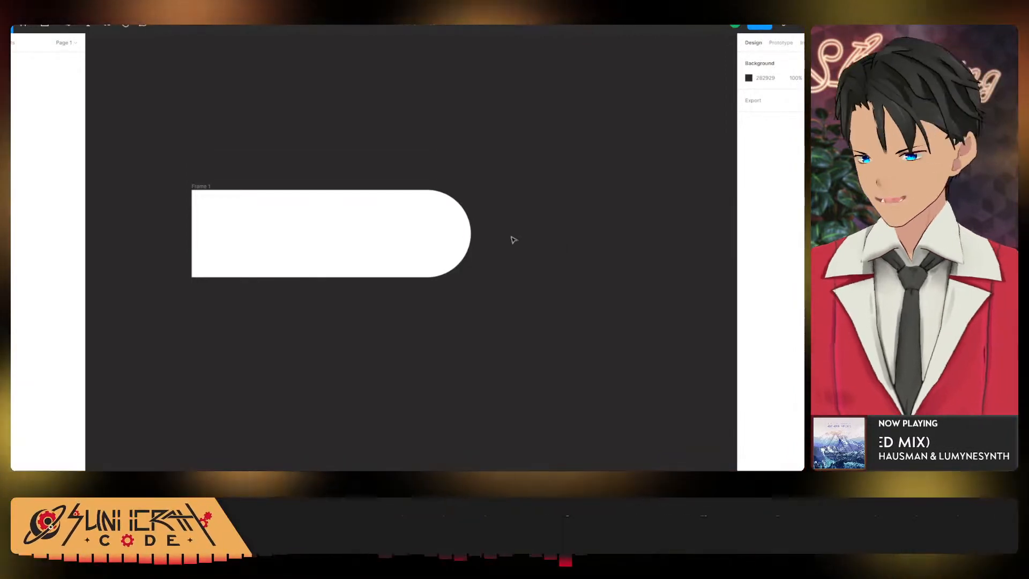
Try a corner smoothing of 99% on the frame.
{"action": "left_click", "coordinate": [456, 237]}
{"action": "left_click", "coordinate": [803, 196]}
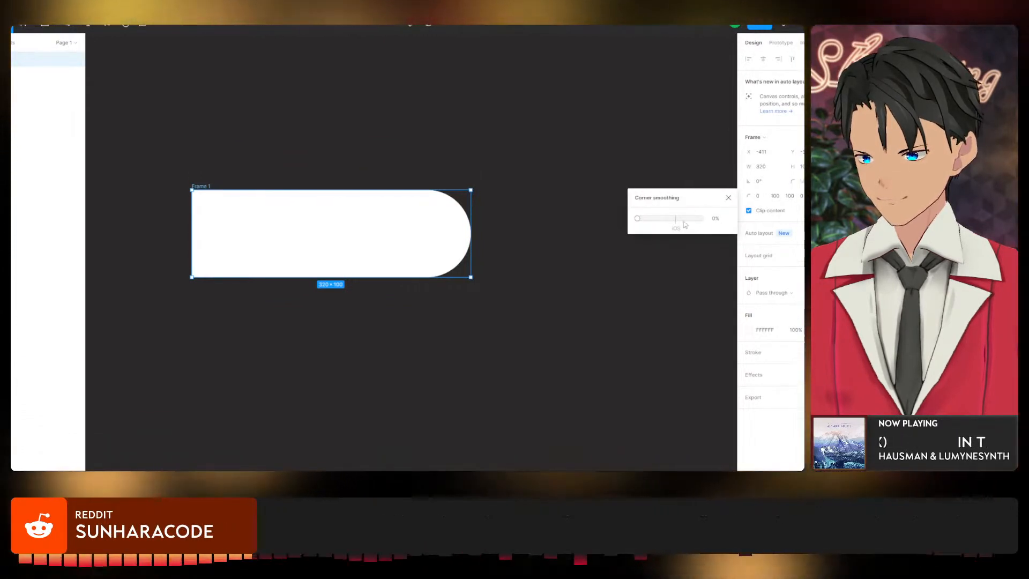
{"action": "left_click_drag", "start_coordinate": [677, 219], "coordinate": [704, 224]}
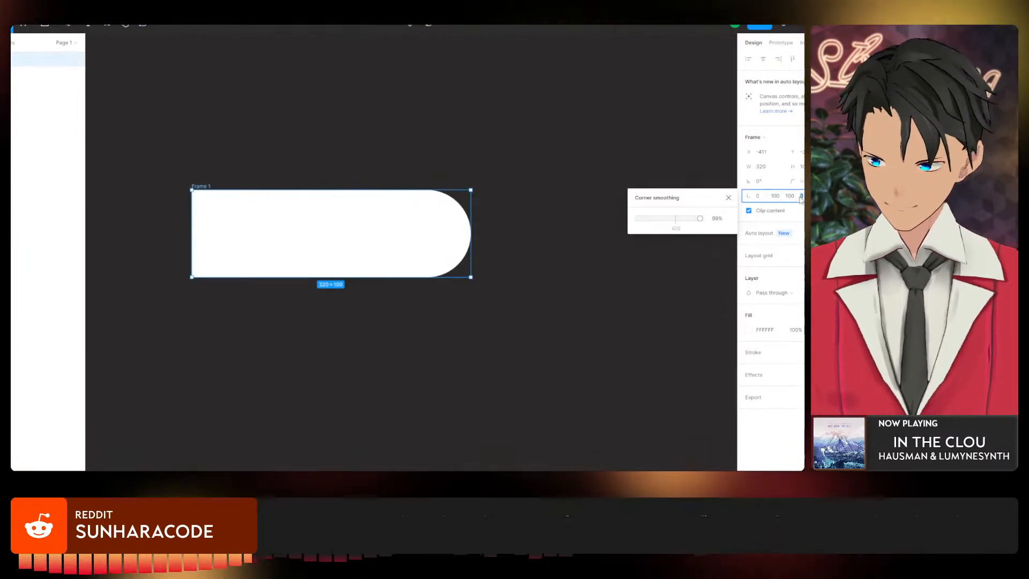
{"action": "key", "text": "Escape"}
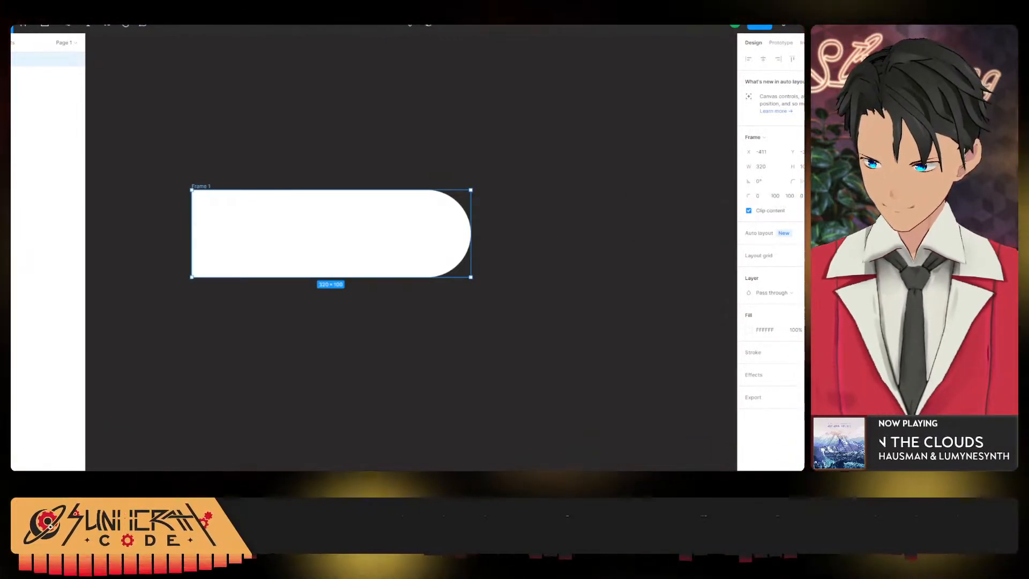
Remove the independent corner radii so the frame has square corners.
{"action": "key", "text": "Return"}
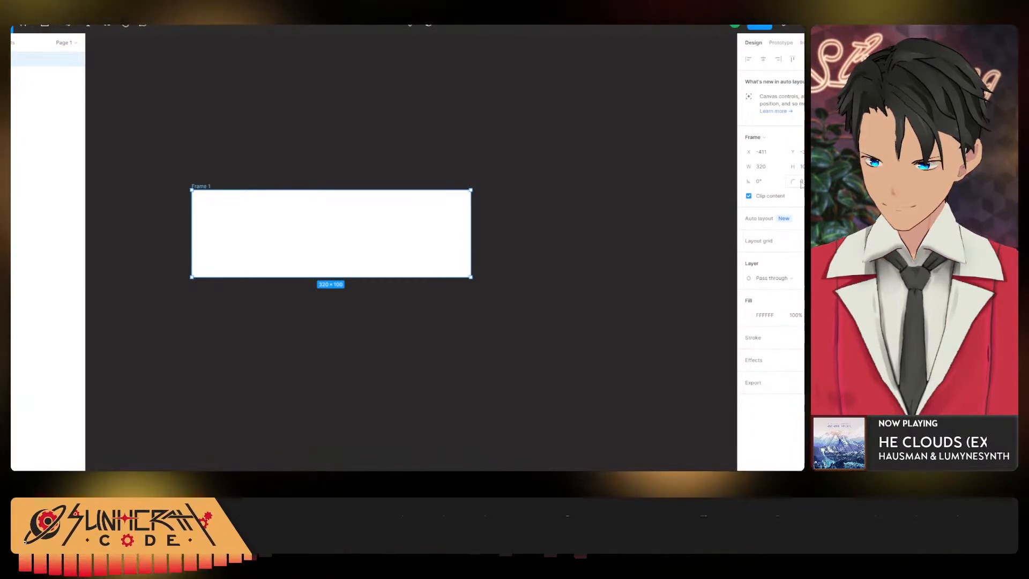
{"action": "left_click", "coordinate": [324, 342]}
{"action": "left_click", "coordinate": [303, 268]}
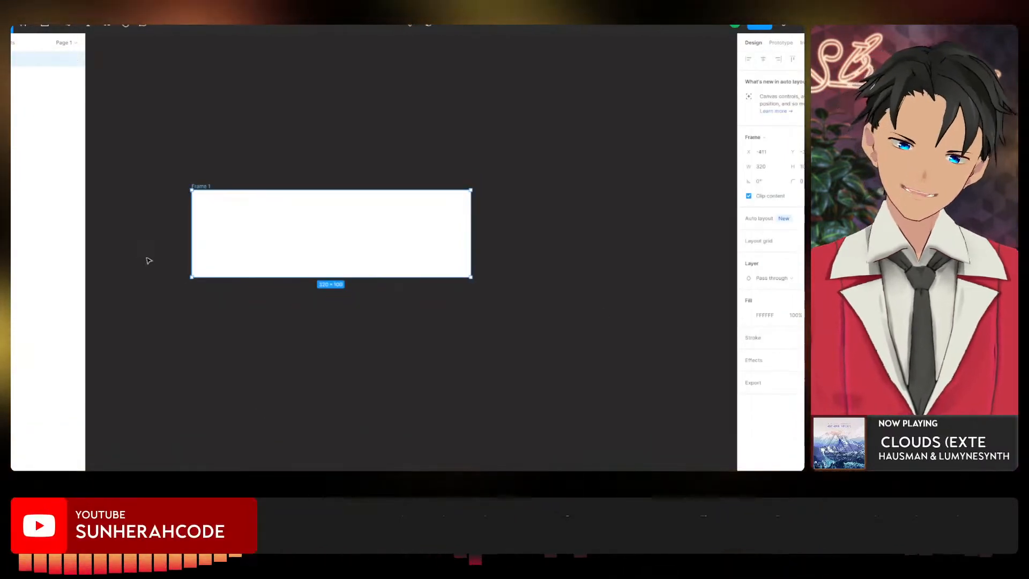
Draw an open zigzag path with the Pen tool across the frame, from its left edge to its right edge.
{"action": "scroll", "coordinate": [161, 223], "scroll_direction": "up", "scroll_amount": 5}
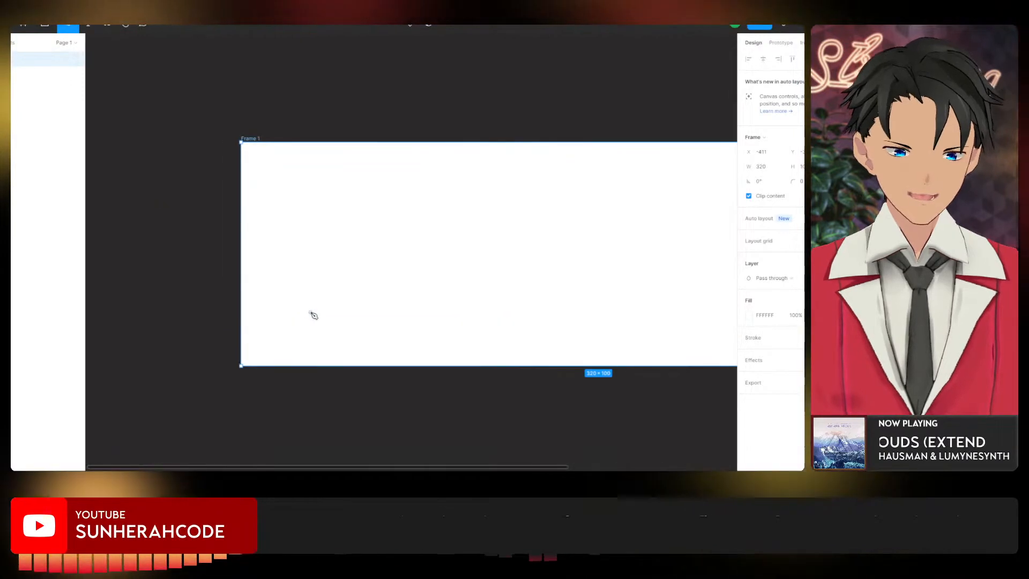
{"action": "scroll", "coordinate": [218, 211], "scroll_direction": "down", "scroll_amount": 4}
{"action": "scroll", "coordinate": [218, 211], "scroll_direction": "right", "scroll_amount": 3}
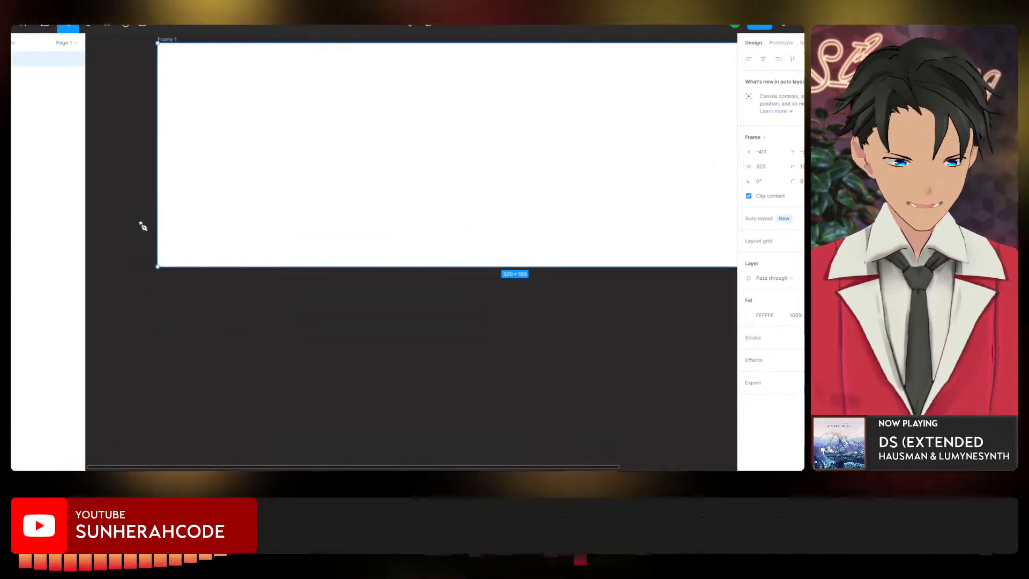
{"action": "left_click", "coordinate": [157, 135]}
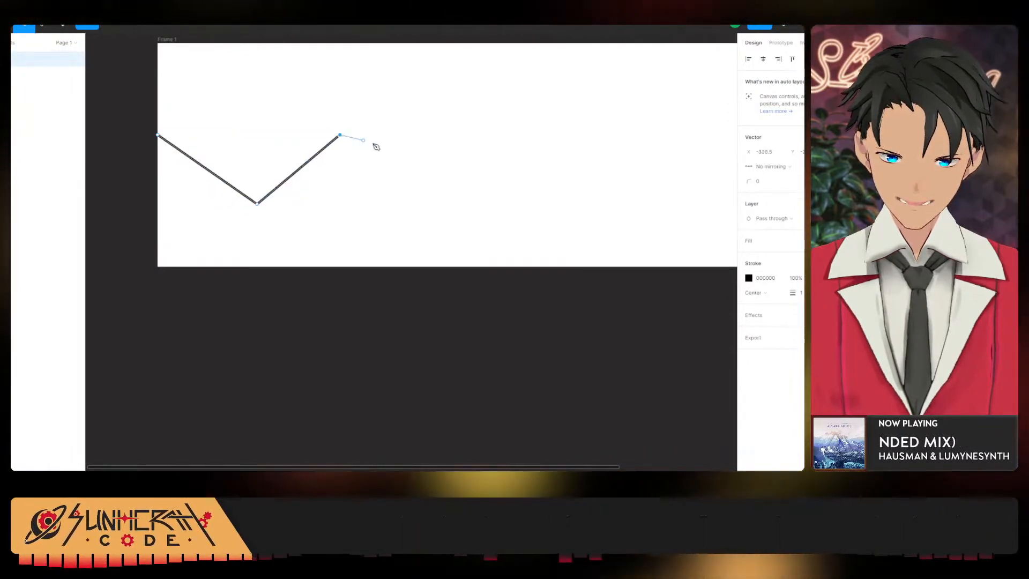
{"action": "scroll", "coordinate": [512, 186], "scroll_direction": "right", "scroll_amount": 5}
{"action": "scroll", "coordinate": [512, 186], "scroll_direction": "up", "scroll_amount": 2}
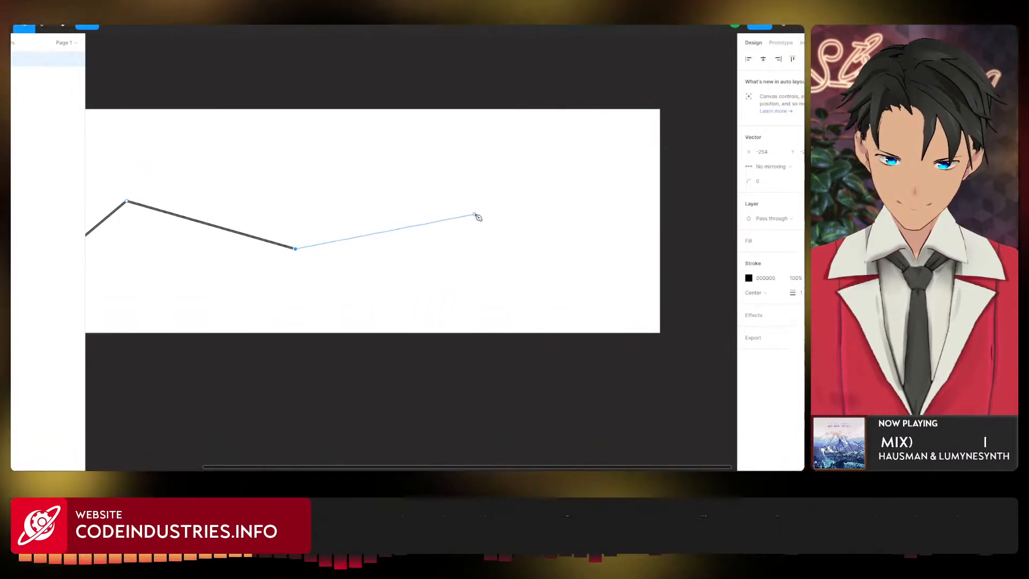
{"action": "left_click_drag", "start_coordinate": [474, 215], "coordinate": [485, 214]}
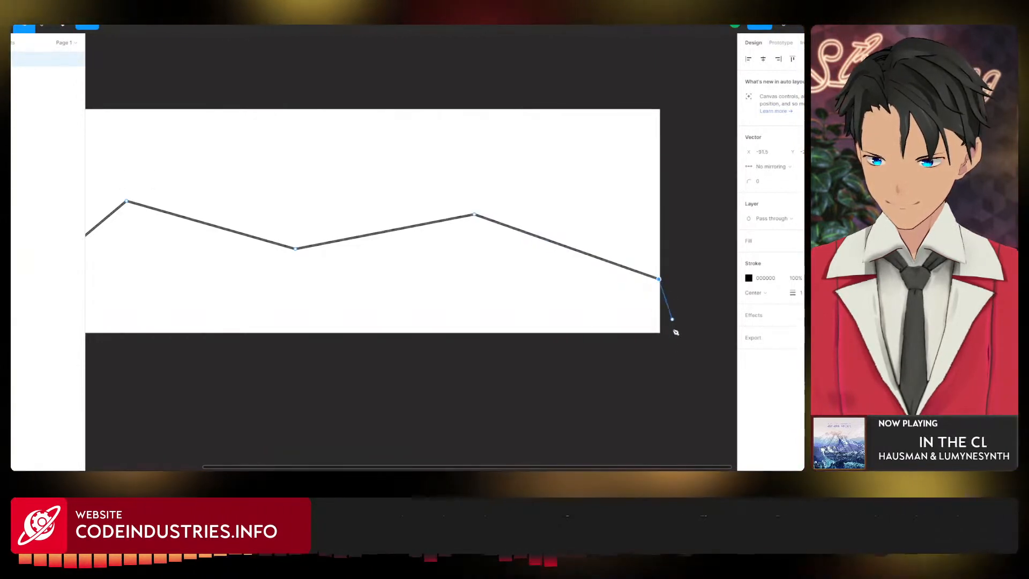
{"action": "scroll", "coordinate": [624, 340], "scroll_direction": "up", "scroll_amount": 5}
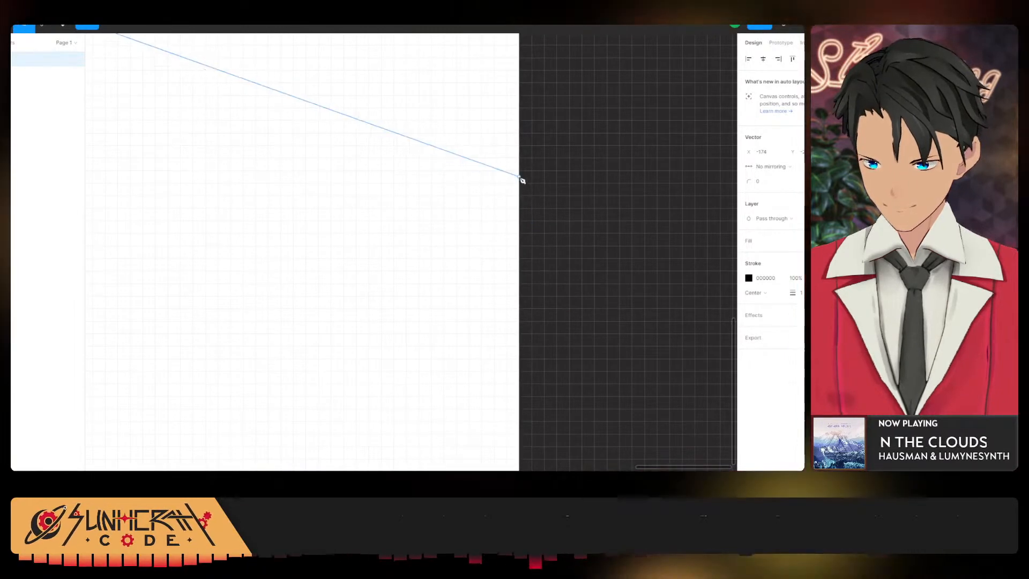
{"action": "left_click", "coordinate": [521, 176]}
Close the path by running it just below the frame's bottom edge and up the left side to its starting point.
{"action": "scroll", "coordinate": [564, 285], "scroll_direction": "down", "scroll_amount": 5}
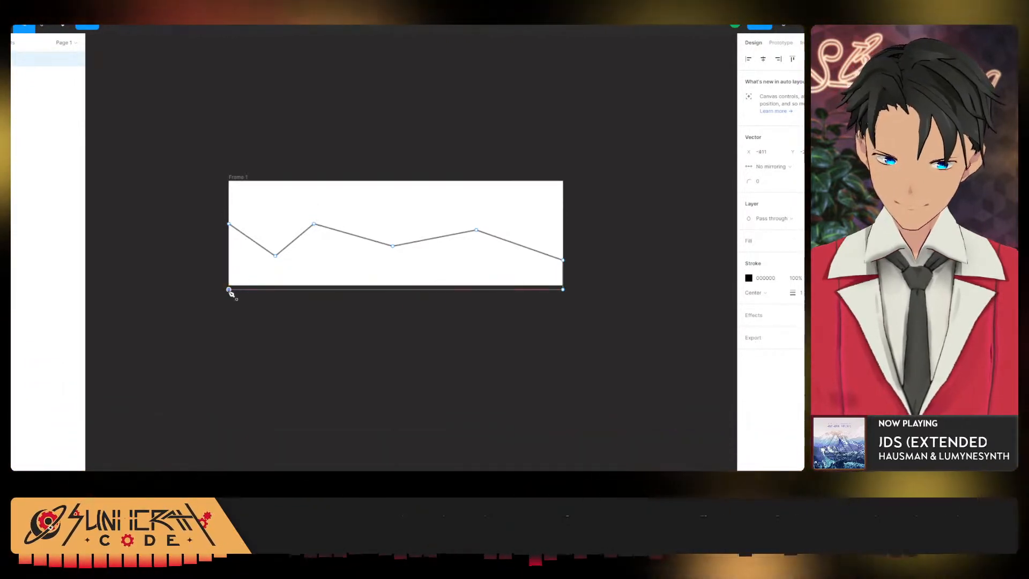
{"action": "scroll", "coordinate": [230, 291], "scroll_direction": "up", "scroll_amount": 10}
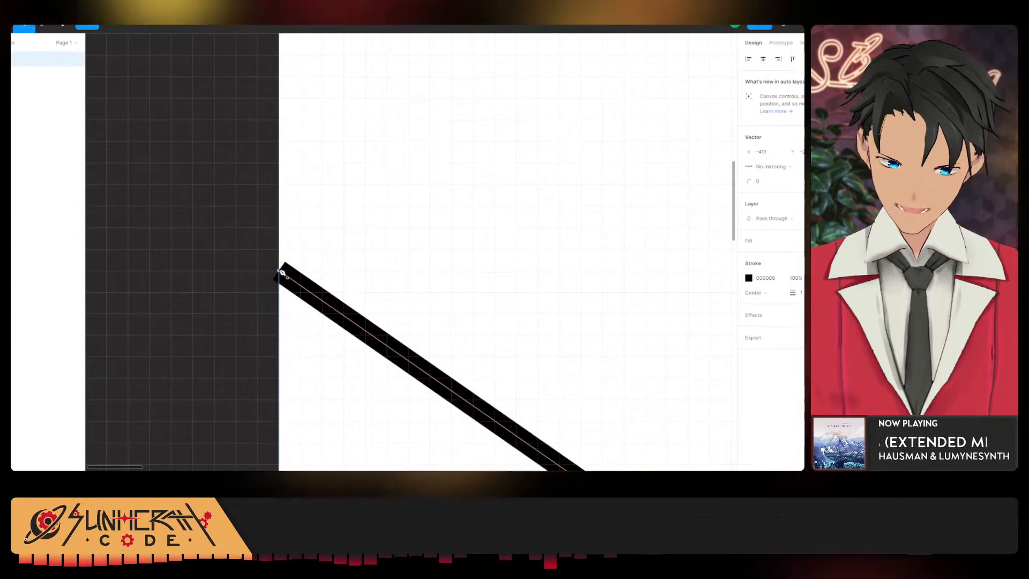
{"action": "scroll", "coordinate": [279, 276], "scroll_direction": "down", "scroll_amount": 10}
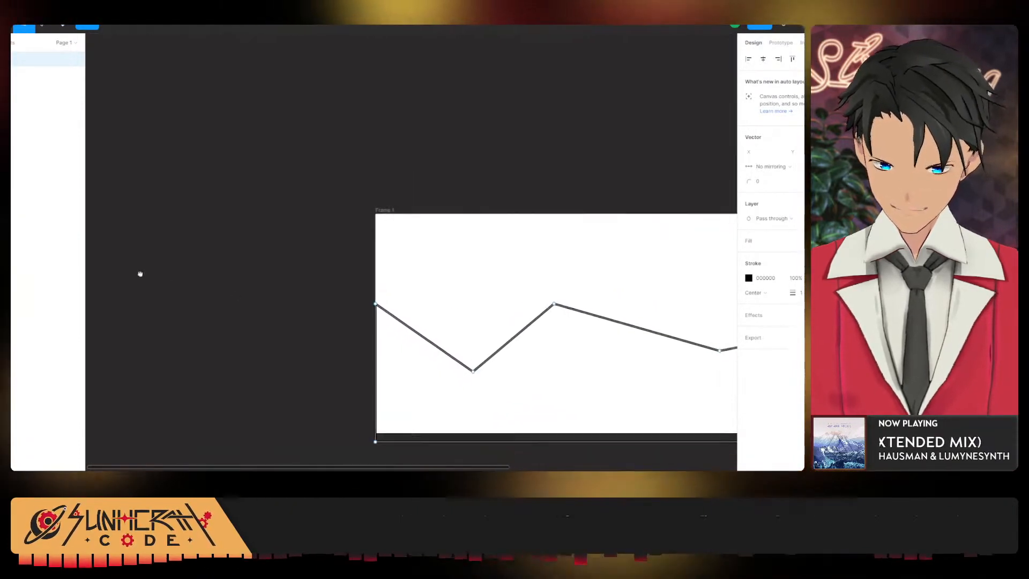
Bend the zigzag's four inner corner points into smooth curves, leaving the end points on the frame edges sharp.
{"action": "left_click_drag", "start_coordinate": [101, 333], "coordinate": [89, 329]}
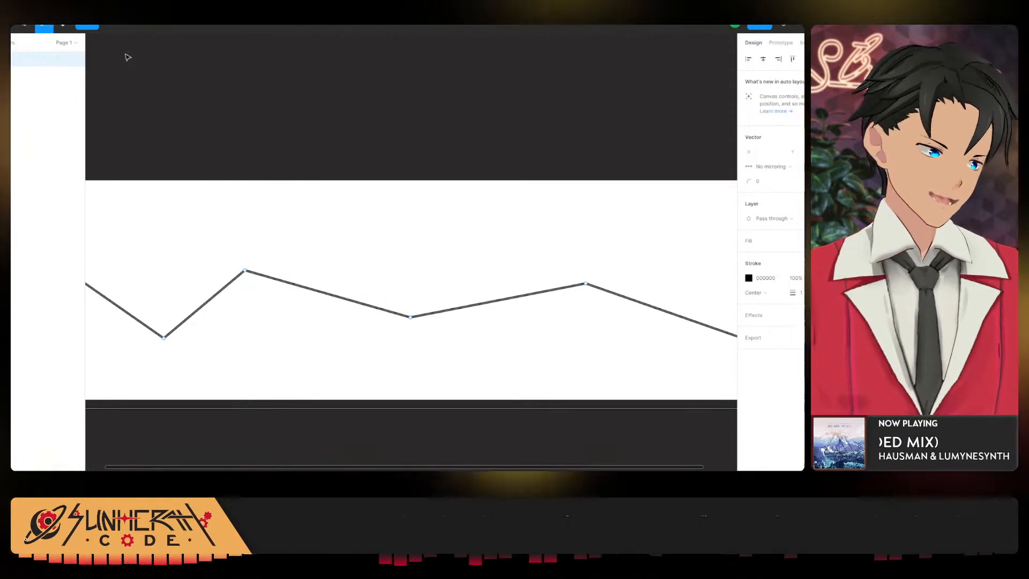
{"action": "left_click_drag", "start_coordinate": [297, 298], "coordinate": [569, 273]}
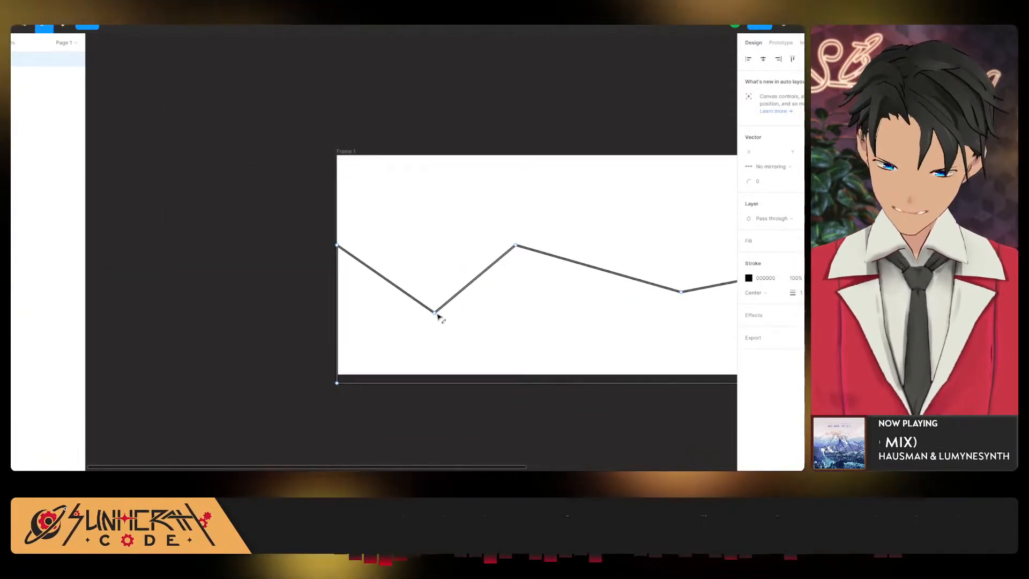
{"action": "scroll", "coordinate": [404, 250], "scroll_direction": "right", "scroll_amount": 5}
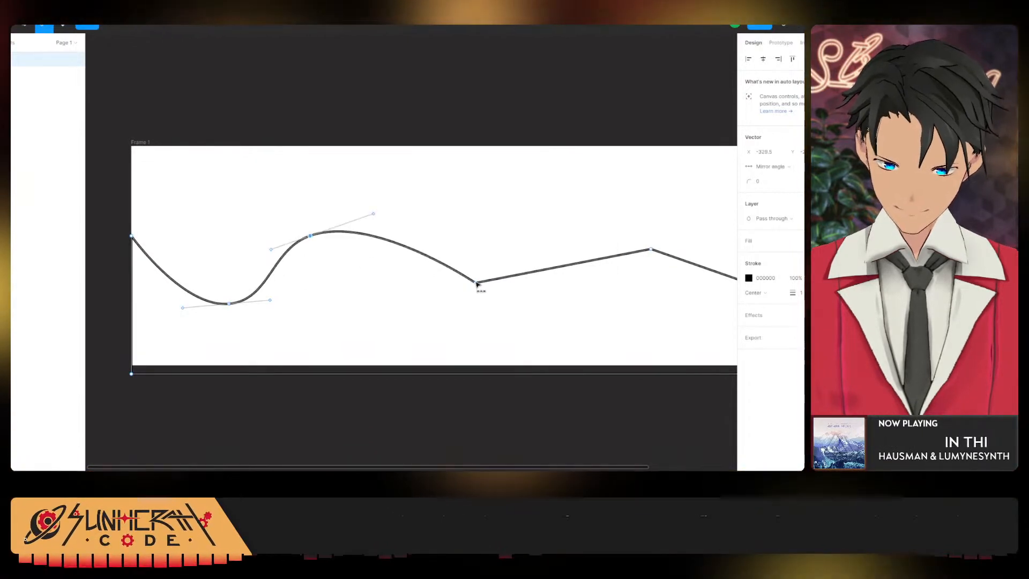
{"action": "left_click", "coordinate": [475, 282]}
{"action": "left_click_drag", "start_coordinate": [569, 311], "coordinate": [383, 317]}
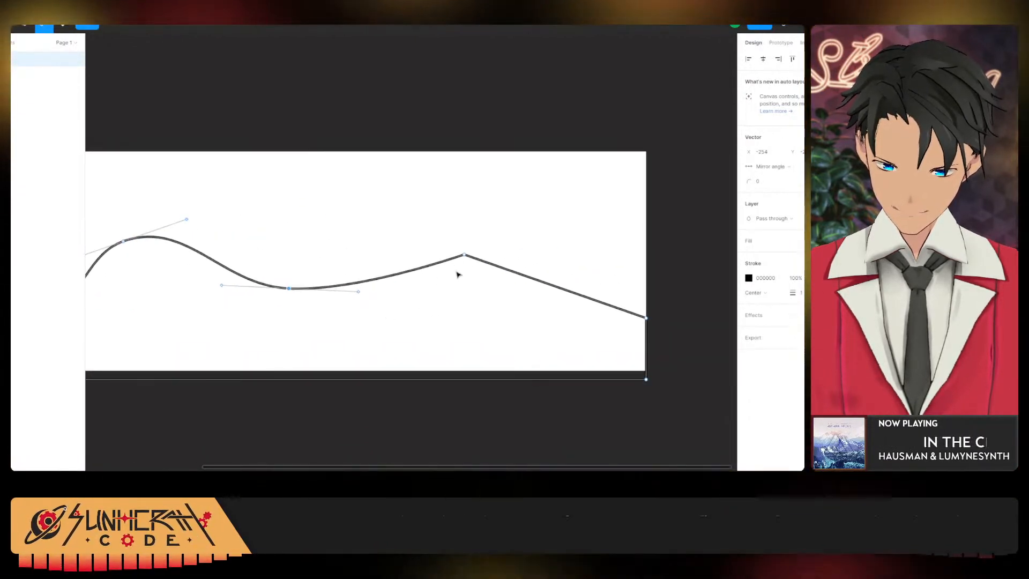
{"action": "left_click", "coordinate": [465, 257]}
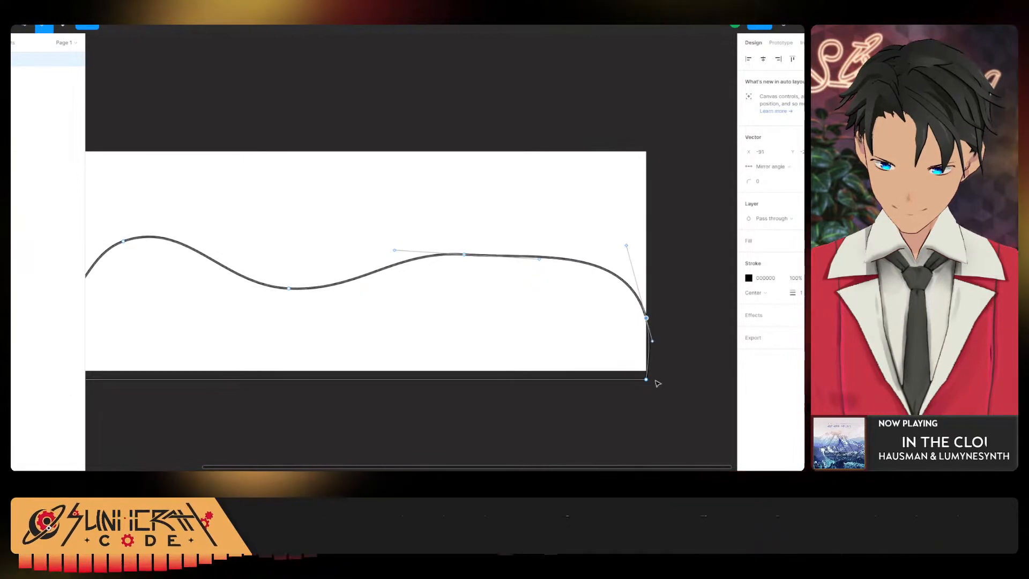
{"action": "left_click_drag", "start_coordinate": [347, 353], "coordinate": [577, 253]}
{"action": "scroll", "coordinate": [416, 231], "scroll_direction": "down", "scroll_amount": 3}
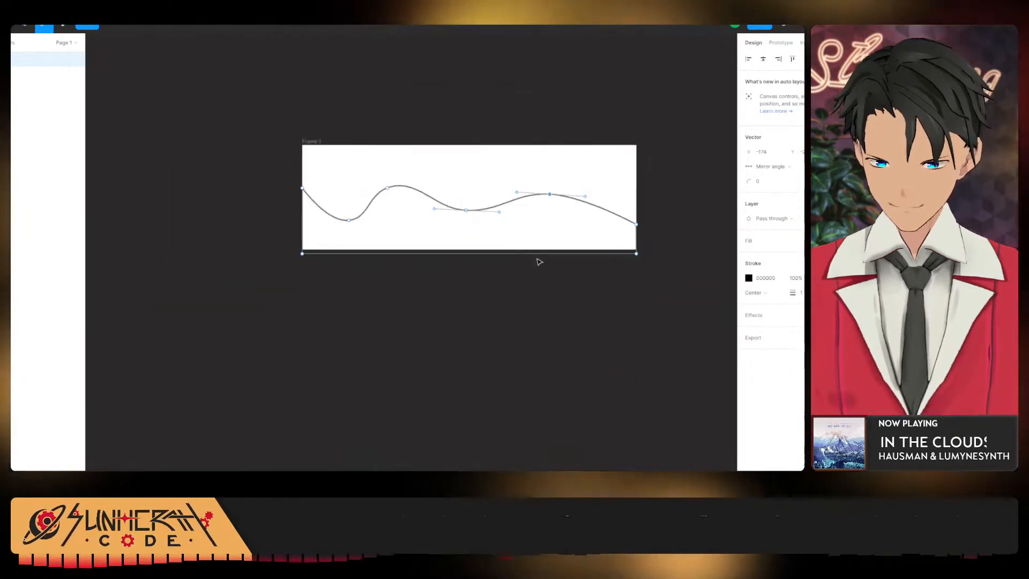
Try to reset and re-bend the curve at the first crest point, then undo the change.
{"action": "left_click_drag", "start_coordinate": [471, 244], "coordinate": [292, 253]}
{"action": "scroll", "coordinate": [181, 208], "scroll_direction": "up", "scroll_amount": 3}
{"action": "left_click", "coordinate": [236, 186], "text": "ctrl"}
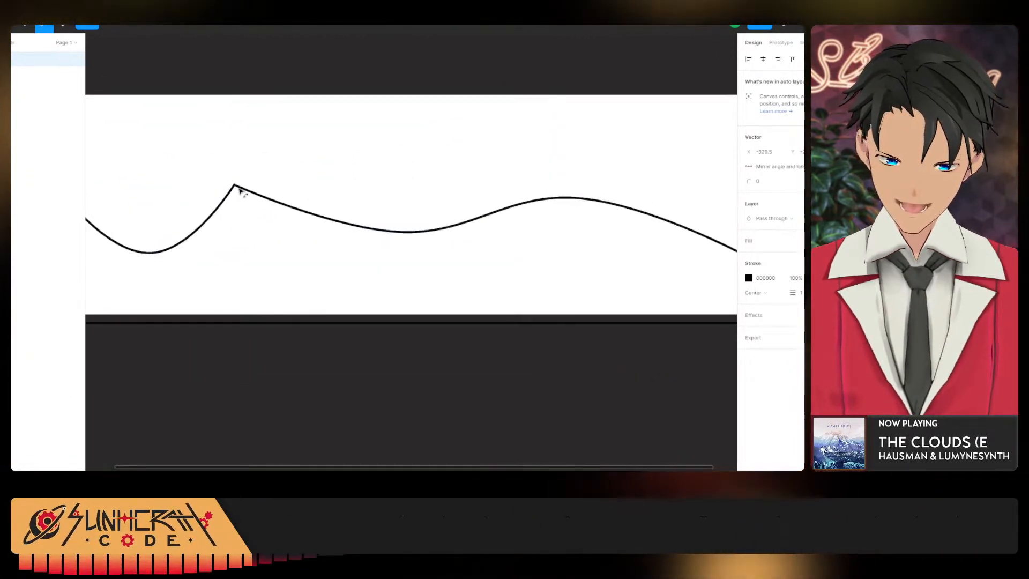
{"action": "left_click_drag", "start_coordinate": [232, 194], "coordinate": [252, 193]}
{"action": "key", "text": "ctrl+z"}
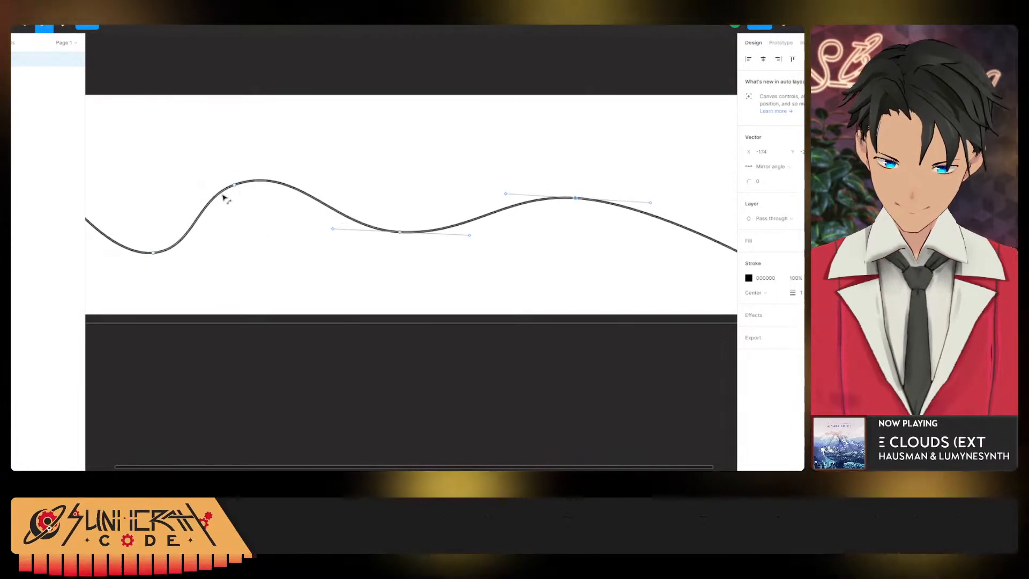
Move the wave's first crest point lower and to the right, and its second crest point lower and to the left.
{"action": "scroll", "coordinate": [232, 195], "scroll_direction": "up", "scroll_amount": 4}
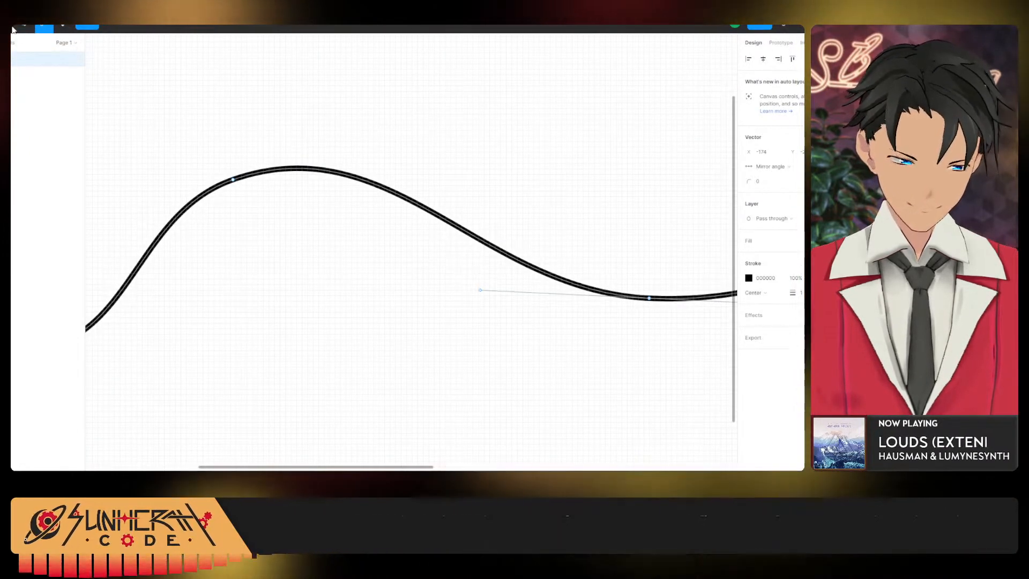
{"action": "left_click", "coordinate": [13, 28]}
{"action": "scroll", "coordinate": [234, 185], "scroll_direction": "down", "scroll_amount": 6}
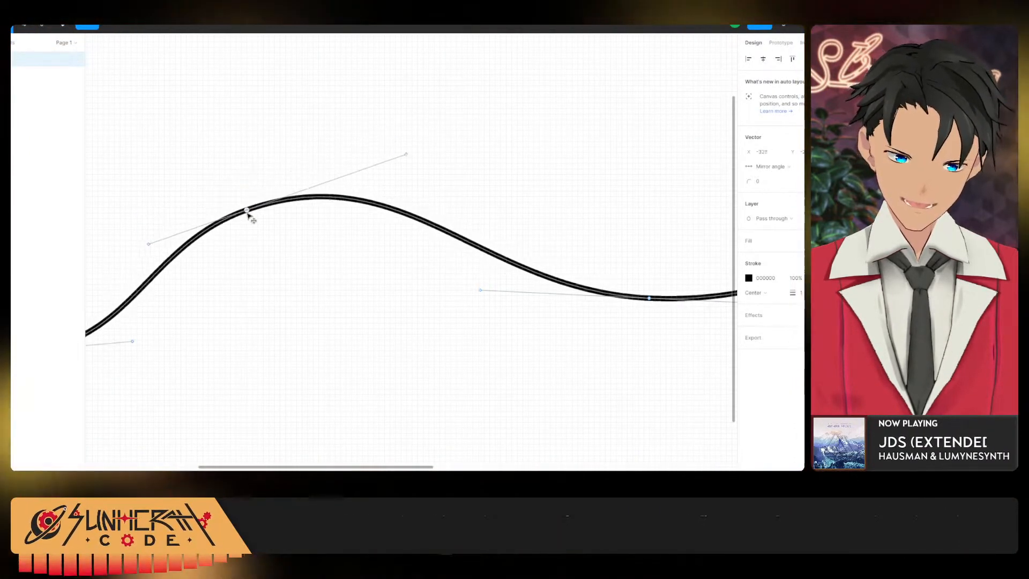
{"action": "scroll", "coordinate": [338, 261], "scroll_direction": "down", "scroll_amount": 3}
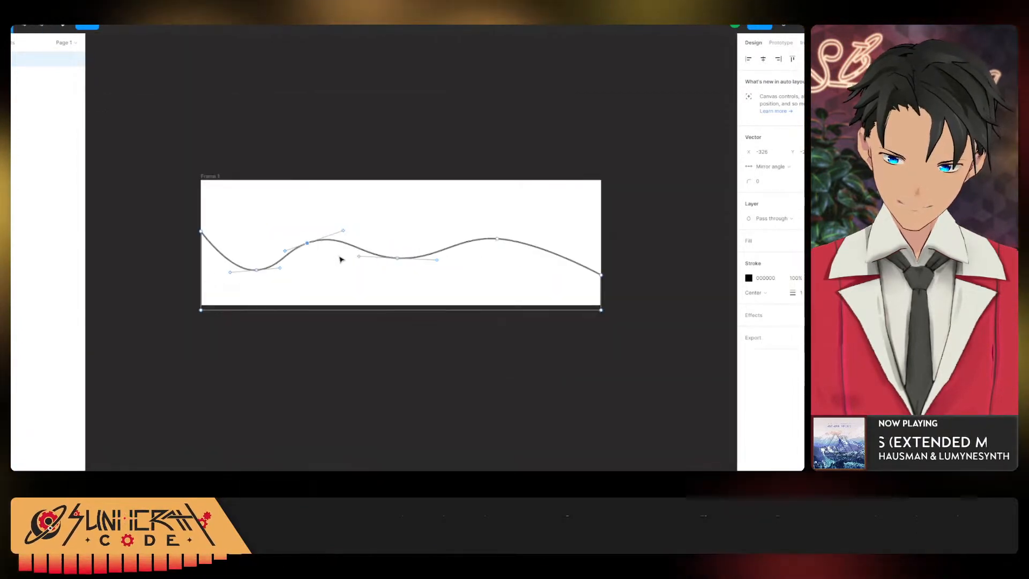
{"action": "scroll", "coordinate": [349, 258], "scroll_direction": "up", "scroll_amount": 3}
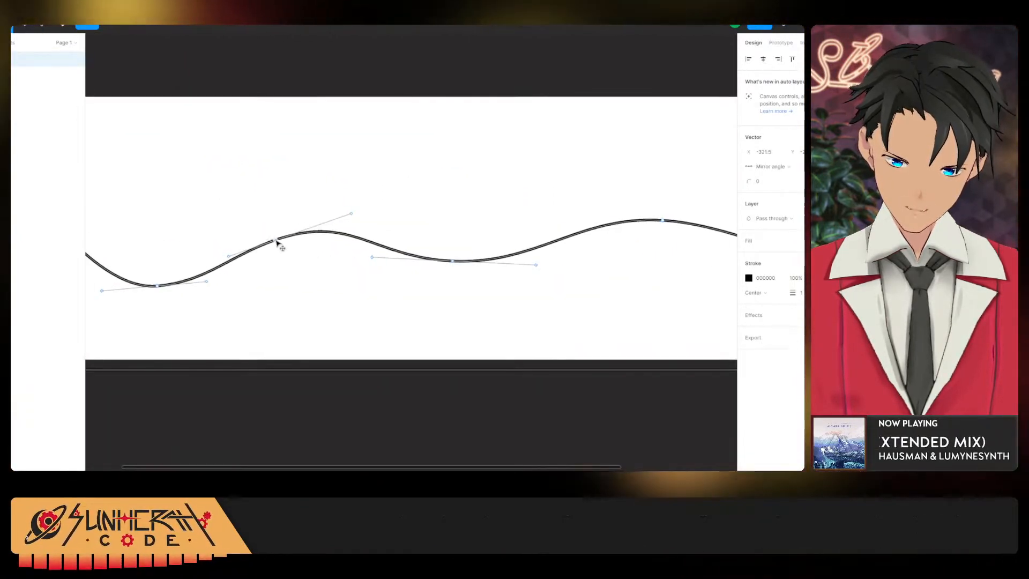
{"action": "scroll", "coordinate": [405, 244], "scroll_direction": "right", "scroll_amount": 5}
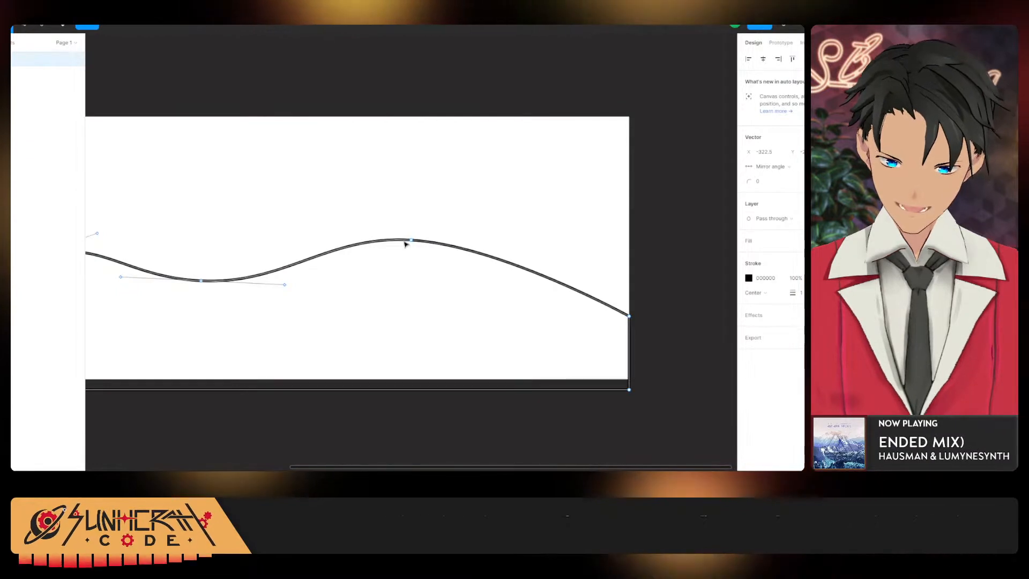
{"action": "left_click_drag", "start_coordinate": [405, 244], "coordinate": [365, 253]}
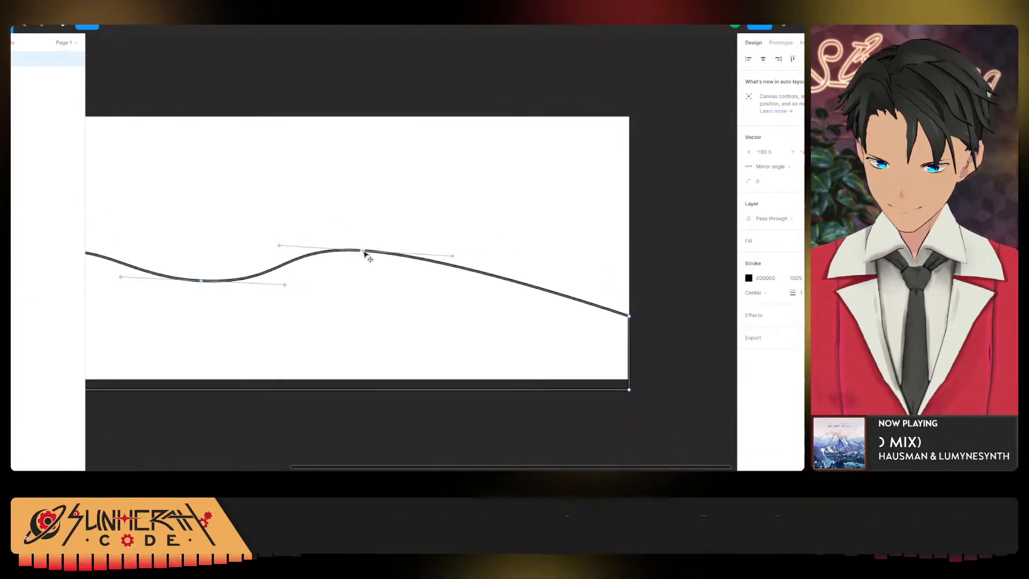
Try raising the right-edge end point level with the second crest and dipping the curve between them, then undo both changes.
{"action": "left_click", "coordinate": [629, 316]}
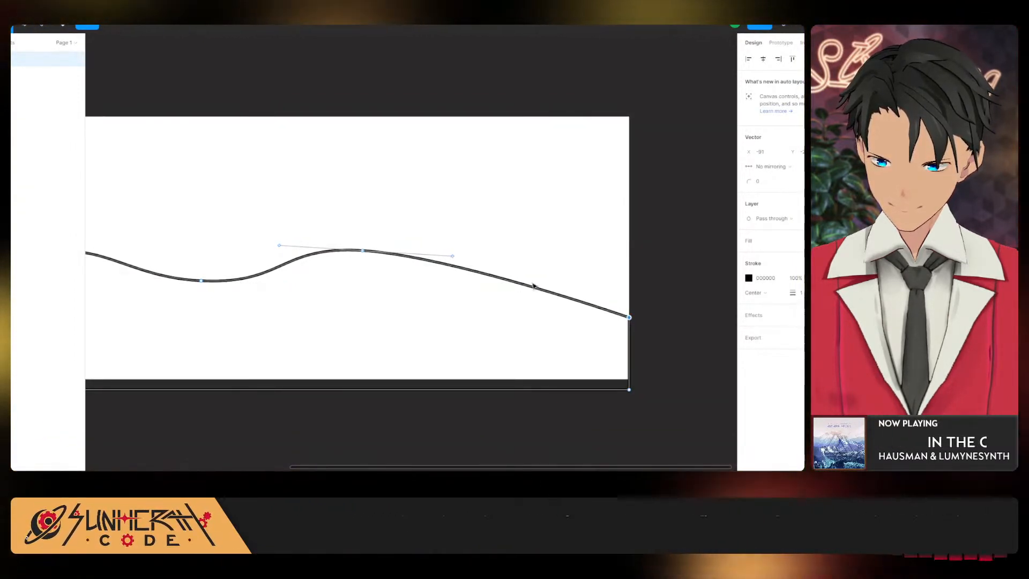
{"action": "left_click_drag", "start_coordinate": [631, 317], "coordinate": [631, 251]}
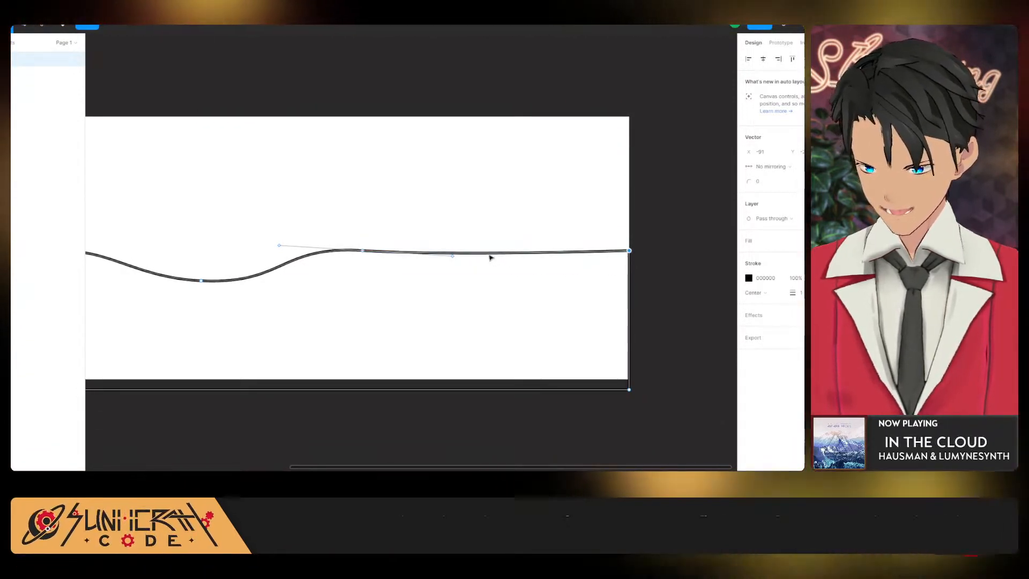
{"action": "left_click_drag", "start_coordinate": [452, 256], "coordinate": [451, 299]}
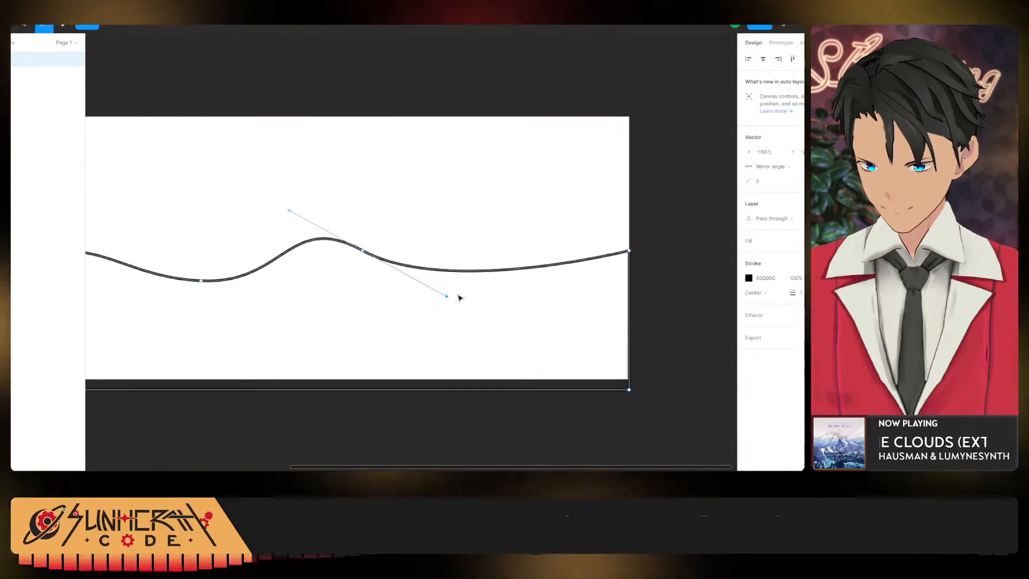
{"action": "scroll", "coordinate": [504, 282], "scroll_direction": "down", "scroll_amount": 5}
{"action": "scroll", "coordinate": [590, 282], "scroll_direction": "up", "scroll_amount": 5}
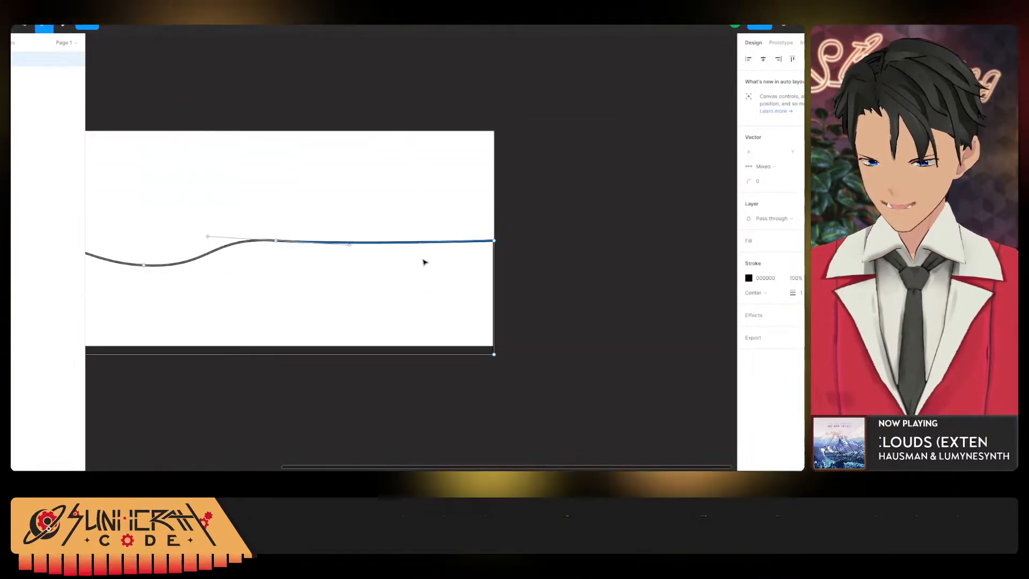
{"action": "key", "text": "ctrl+z"}
{"action": "key", "text": "ctrl+z"}
Try raising the wave's first trough point twice, undoing the move each time.
{"action": "left_click_drag", "start_coordinate": [431, 330], "coordinate": [370, 304]}
{"action": "scroll", "coordinate": [613, 328], "scroll_direction": "down", "scroll_amount": 3}
{"action": "scroll", "coordinate": [159, 266], "scroll_direction": "up", "scroll_amount": 3}
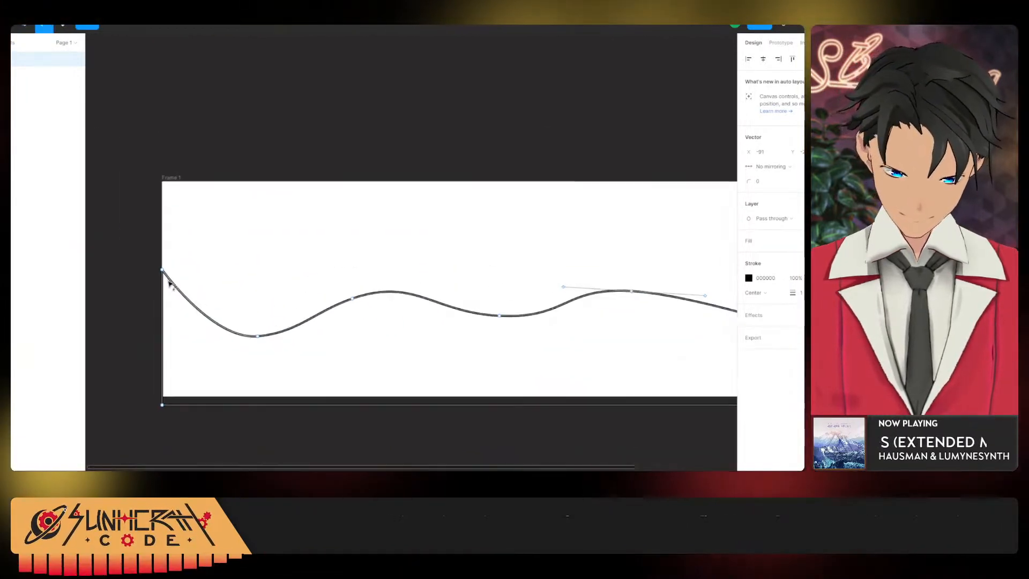
{"action": "left_click_drag", "start_coordinate": [263, 342], "coordinate": [256, 315]}
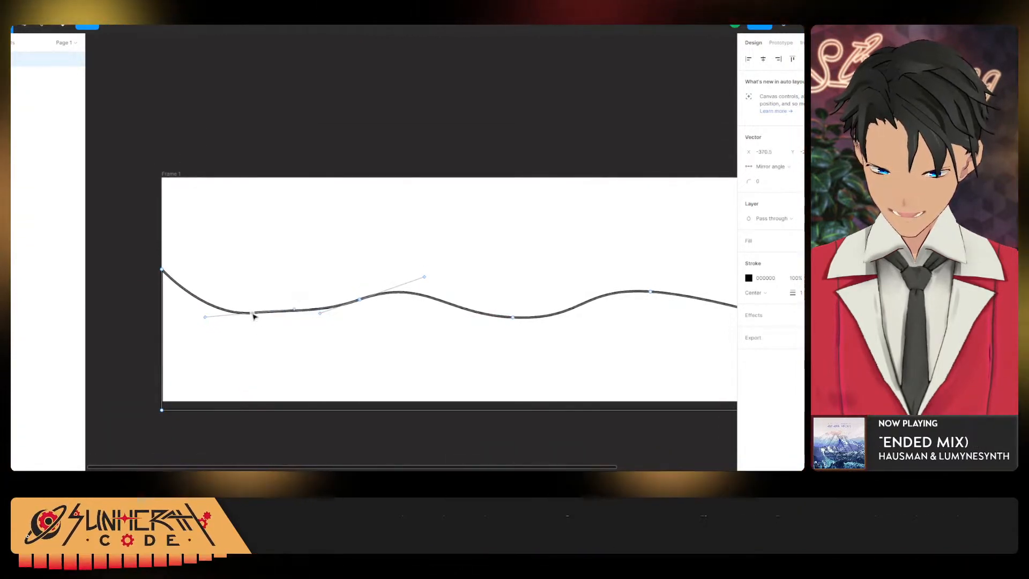
{"action": "key", "text": "ctrl+z"}
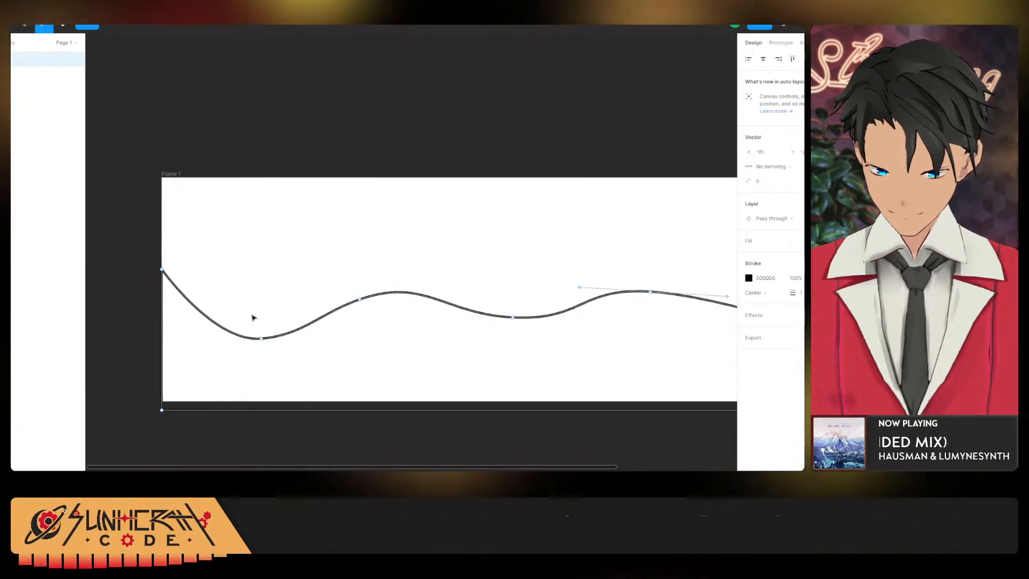
{"action": "left_click_drag", "start_coordinate": [263, 341], "coordinate": [261, 319]}
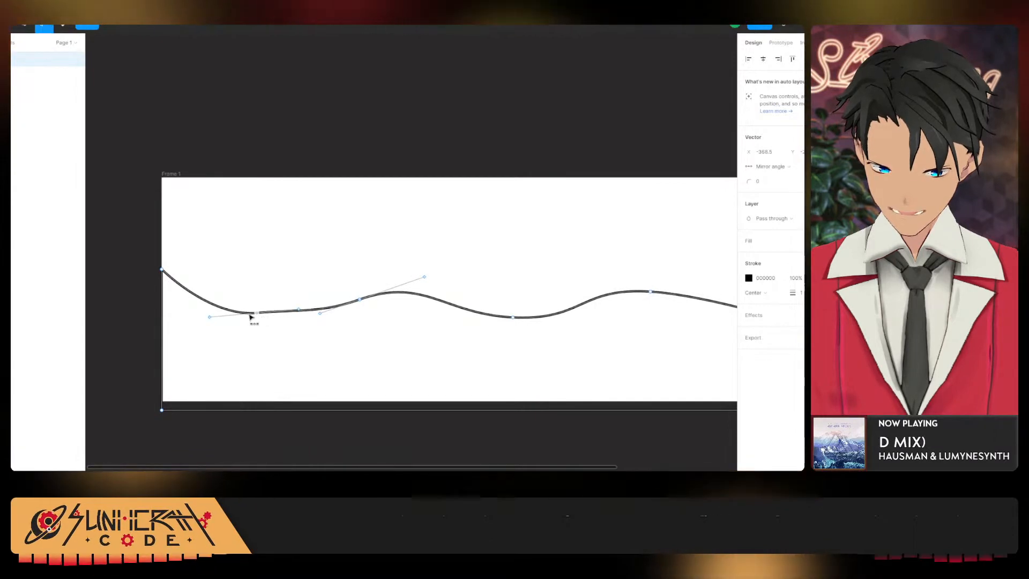
{"action": "key", "text": "ctrl+z"}
Lower the path's starting point along the frame's left edge and finish editing the vector.
{"action": "left_click_drag", "start_coordinate": [163, 272], "coordinate": [163, 306]}
{"action": "scroll", "coordinate": [259, 350], "scroll_direction": "up", "scroll_amount": 1}
{"action": "scroll", "coordinate": [259, 352], "scroll_direction": "up", "scroll_amount": 2}
{"action": "scroll", "coordinate": [333, 338], "scroll_direction": "down", "scroll_amount": 4}
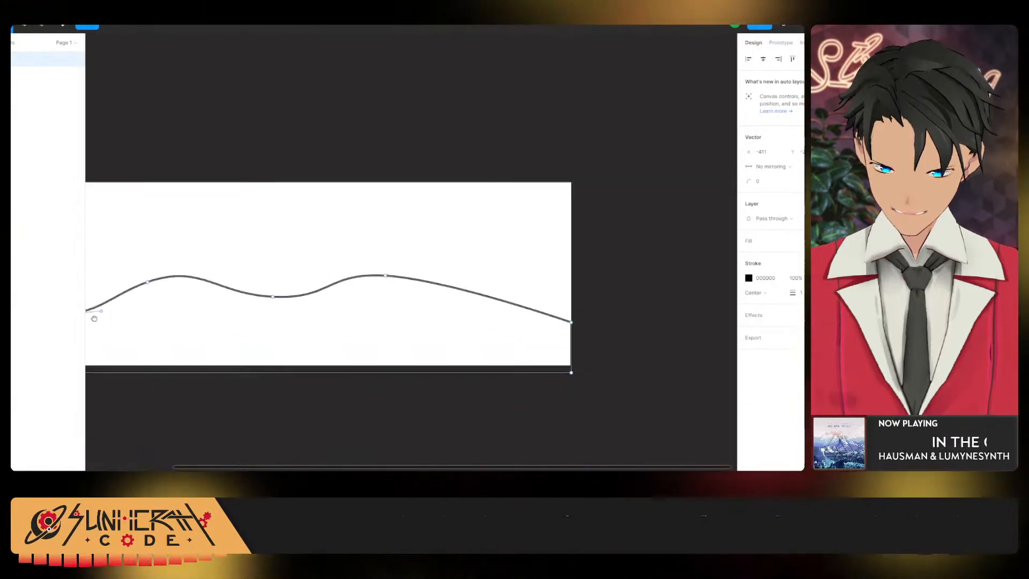
{"action": "scroll", "coordinate": [358, 306], "scroll_direction": "right", "scroll_amount": 3}
{"action": "scroll", "coordinate": [379, 328], "scroll_direction": "down", "scroll_amount": 5}
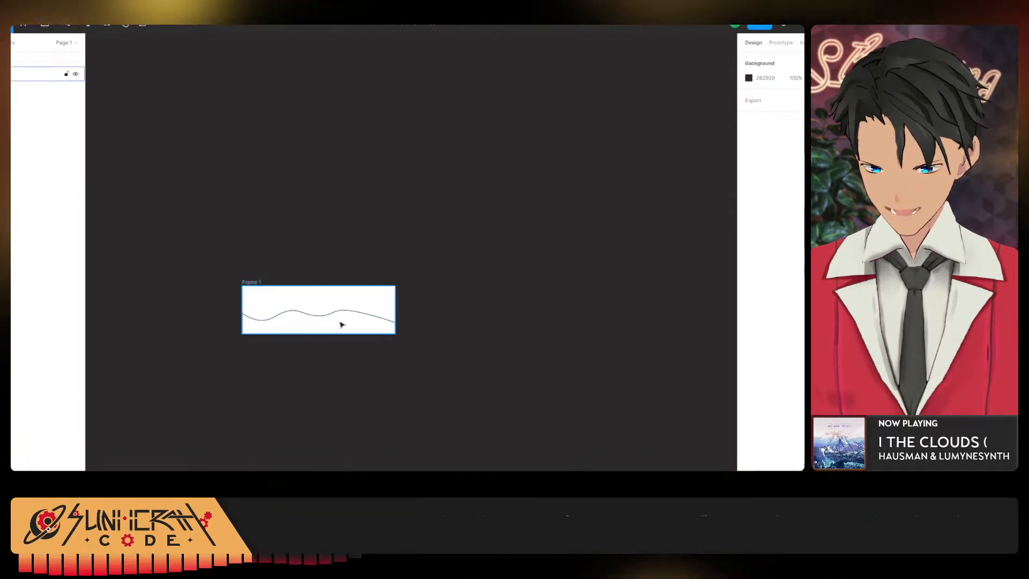
Reopen the wave vector for editing and add a point midway along the slope between the second crest and the frame's right edge.
{"action": "scroll", "coordinate": [342, 325], "scroll_direction": "up", "scroll_amount": 3}
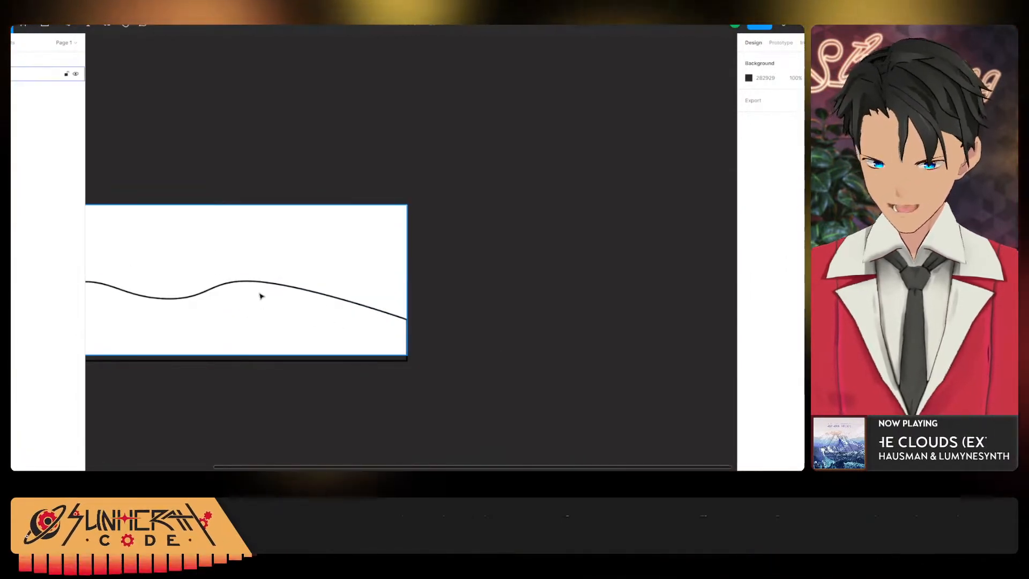
{"action": "left_click", "coordinate": [284, 284]}
{"action": "scroll", "coordinate": [287, 283], "scroll_direction": "up", "scroll_amount": 2}
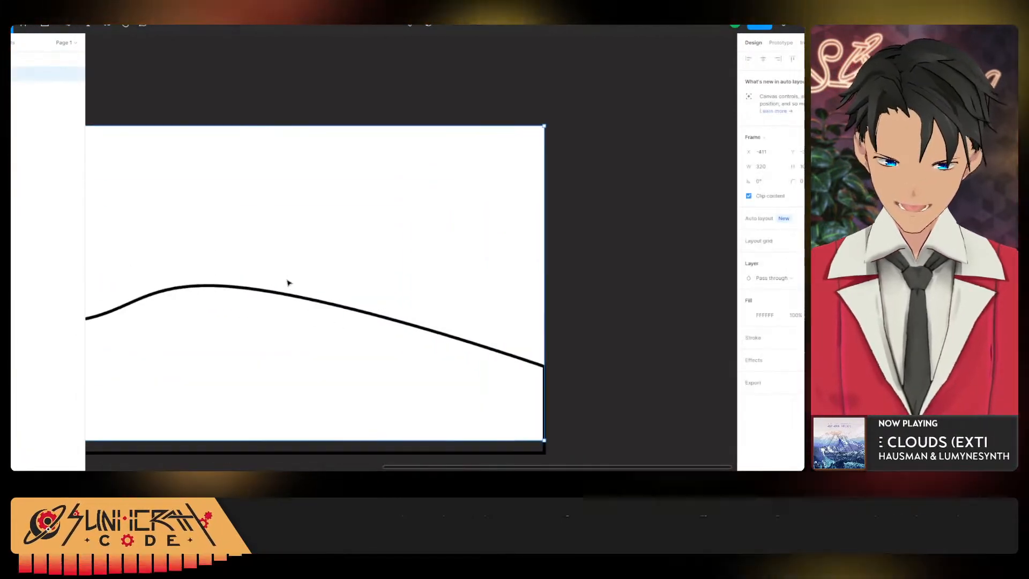
{"action": "double_click", "coordinate": [333, 308]}
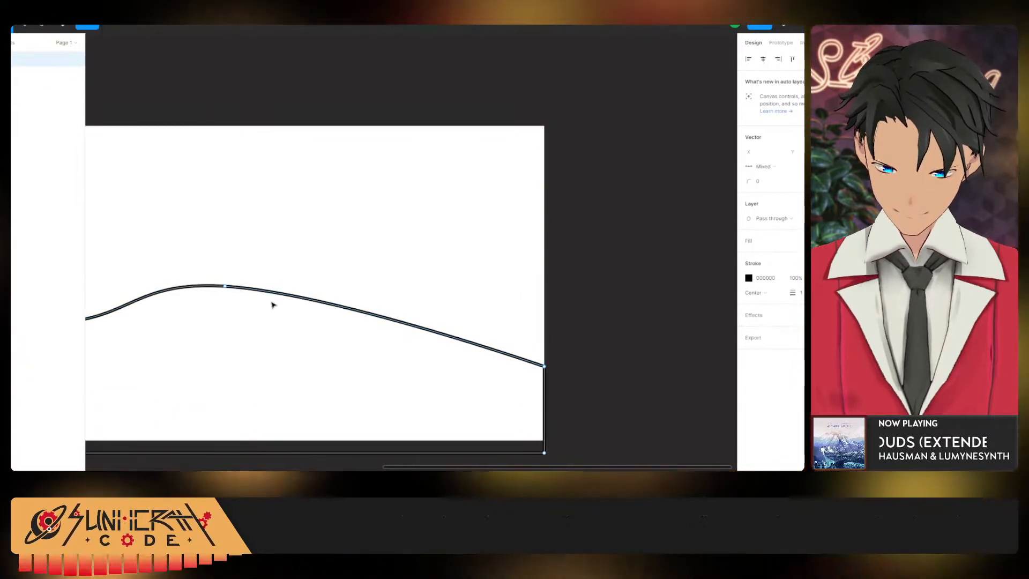
{"action": "left_click", "coordinate": [23, 28]}
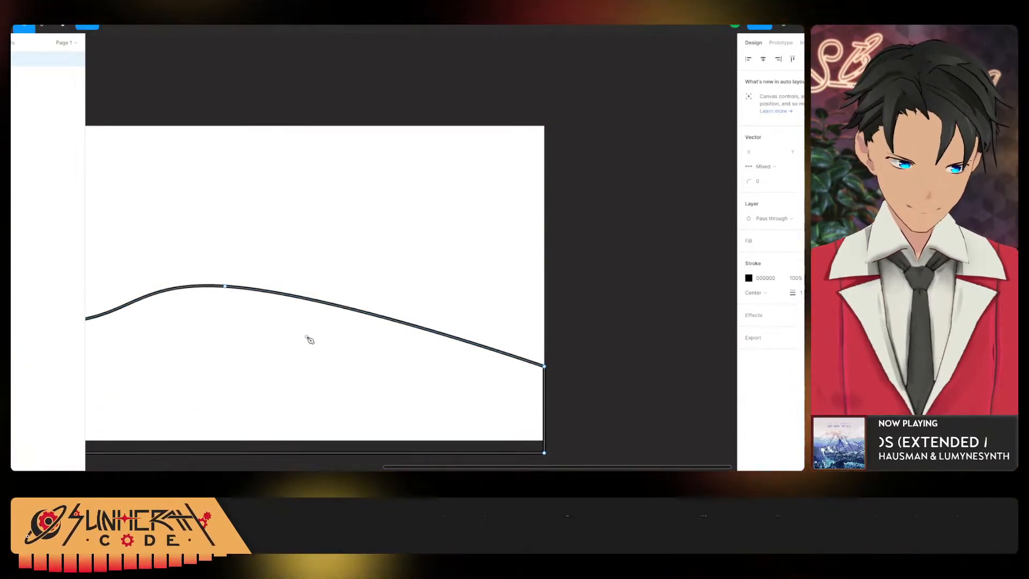
{"action": "left_click", "coordinate": [226, 287]}
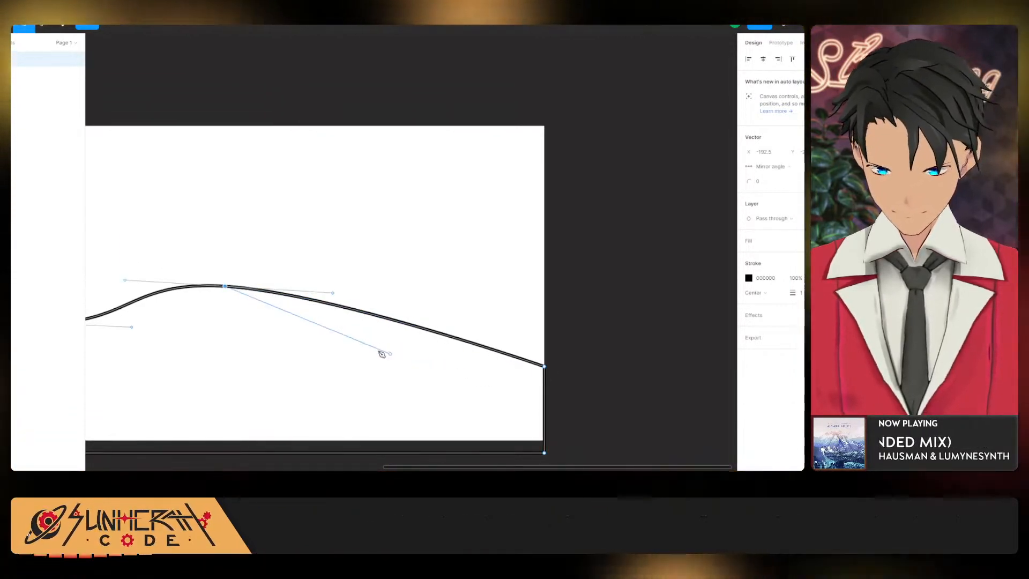
{"action": "key", "text": "Escape"}
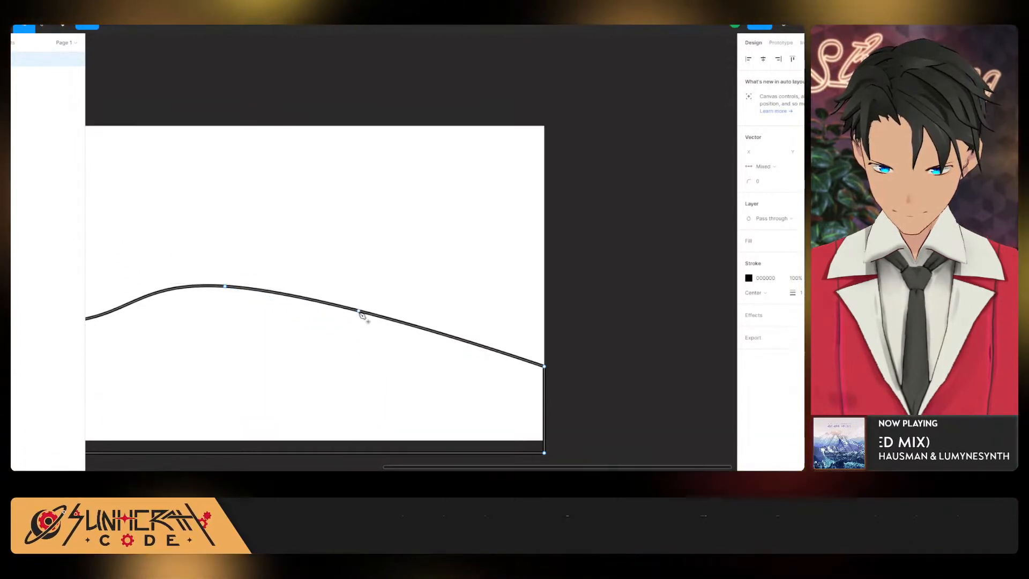
{"action": "right_click", "coordinate": [371, 343]}
{"action": "left_click", "coordinate": [93, 26]}
{"action": "left_click", "coordinate": [31, 28]}
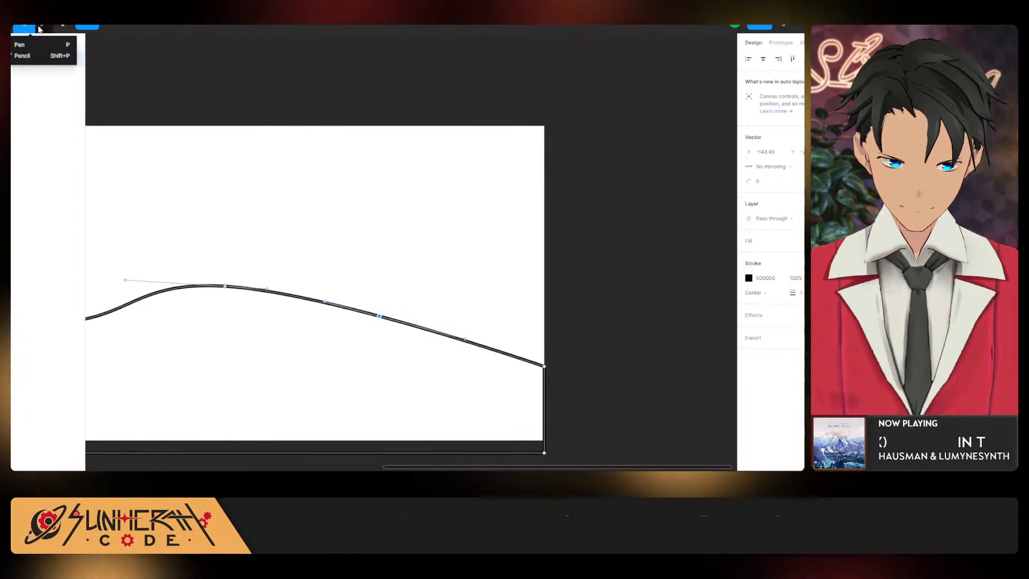
Use the Bend tool to turn the new slope point and the second crest into corner points without curve handles.
{"action": "left_click", "coordinate": [44, 28]}
{"action": "scroll", "coordinate": [369, 327], "scroll_direction": "up", "scroll_amount": 3}
{"action": "left_click", "coordinate": [387, 308]}
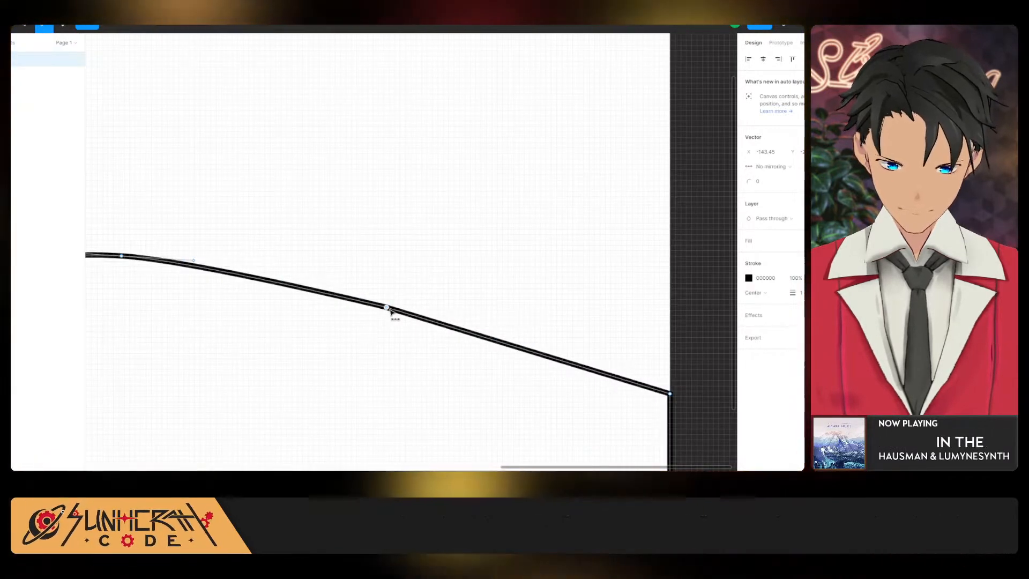
{"action": "key", "text": "Escape"}
{"action": "double_click", "coordinate": [383, 307]}
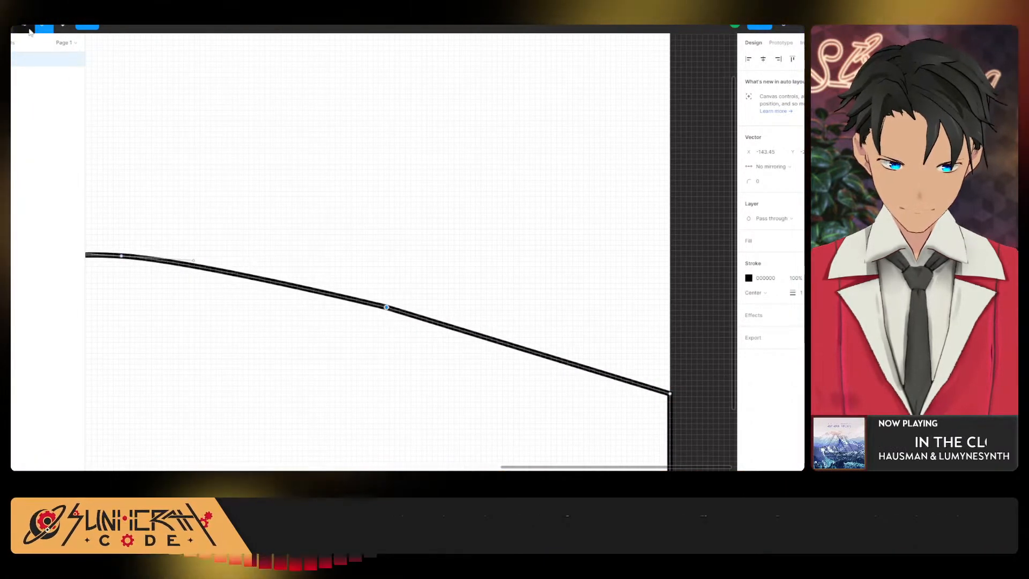
{"action": "scroll", "coordinate": [281, 103], "scroll_direction": "left", "scroll_amount": 4}
{"action": "scroll", "coordinate": [280, 103], "scroll_direction": "down", "scroll_amount": 1}
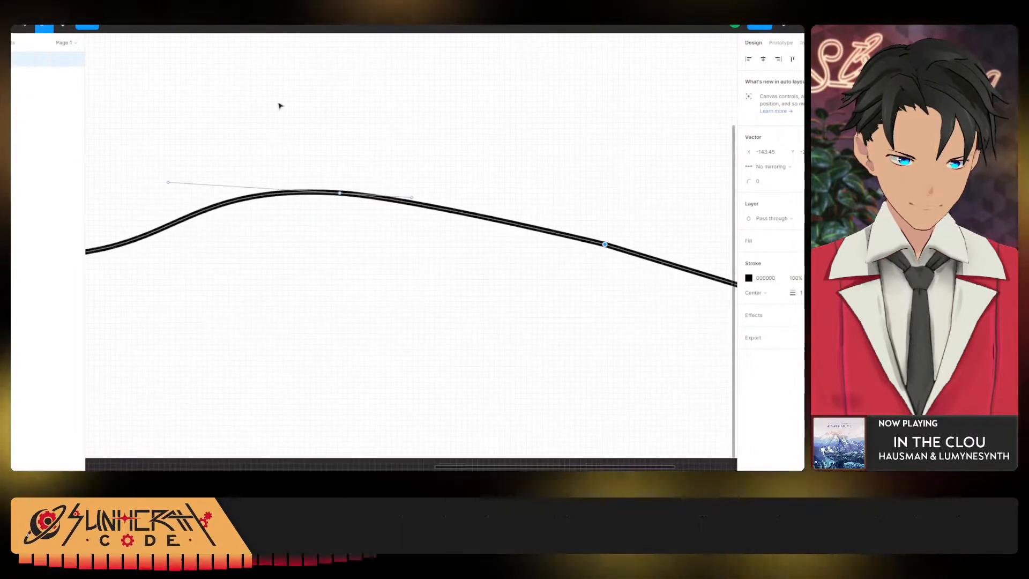
{"action": "double_click", "coordinate": [341, 194]}
{"action": "scroll", "coordinate": [432, 246], "scroll_direction": "down", "scroll_amount": 5}
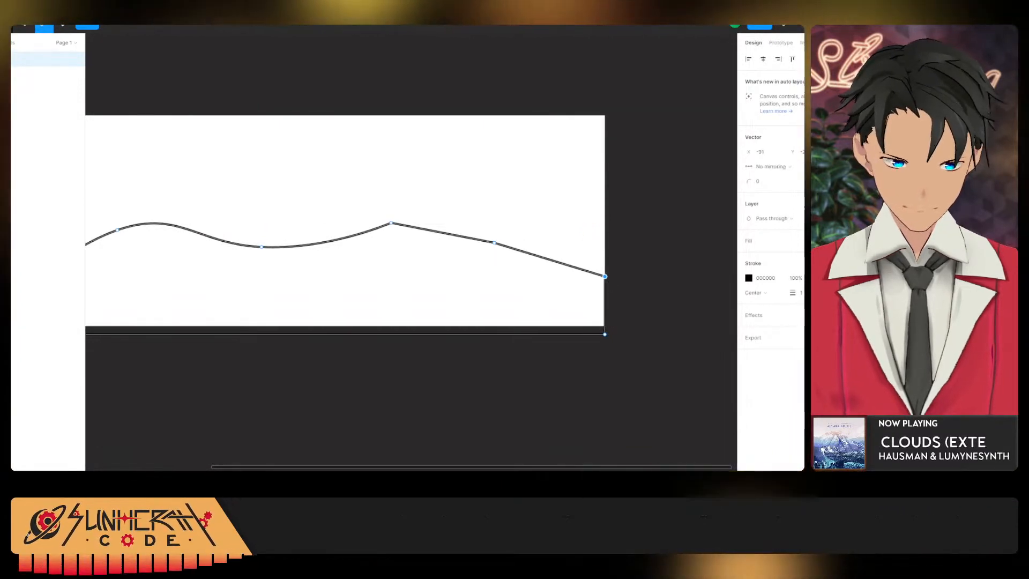
Nudge the second crest slightly left and reposition the slope point on a gentle descent between that crest and the right edge.
{"action": "scroll", "coordinate": [459, 219], "scroll_direction": "up", "scroll_amount": 3}
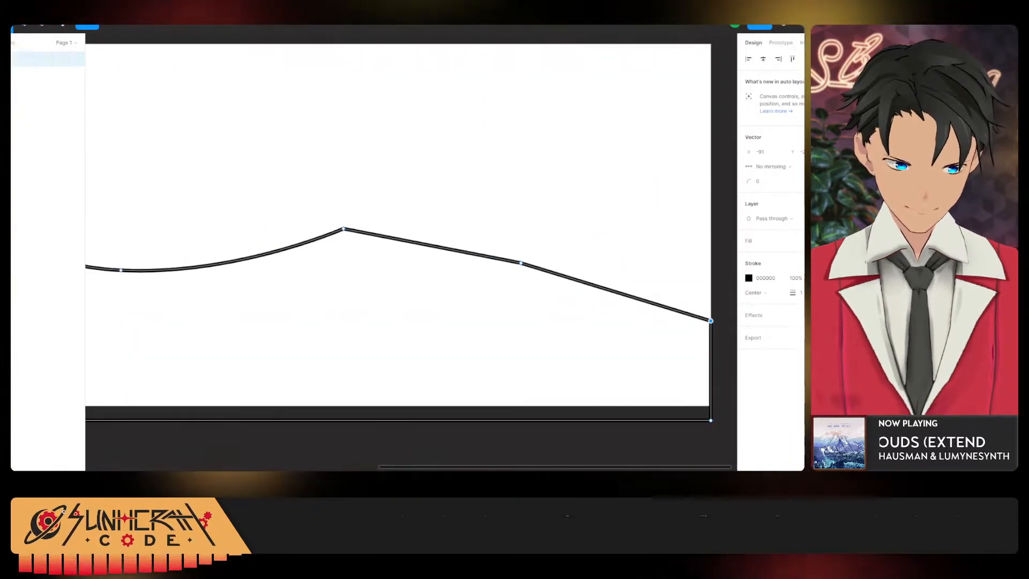
{"action": "mouse_move", "coordinate": [521, 263]}
{"action": "left_mouse_down"}
{"action": "mouse_move", "coordinate": [498, 325]}
{"action": "mouse_move", "coordinate": [493, 273]}
{"action": "mouse_move", "coordinate": [506, 274]}
{"action": "left_mouse_up"}
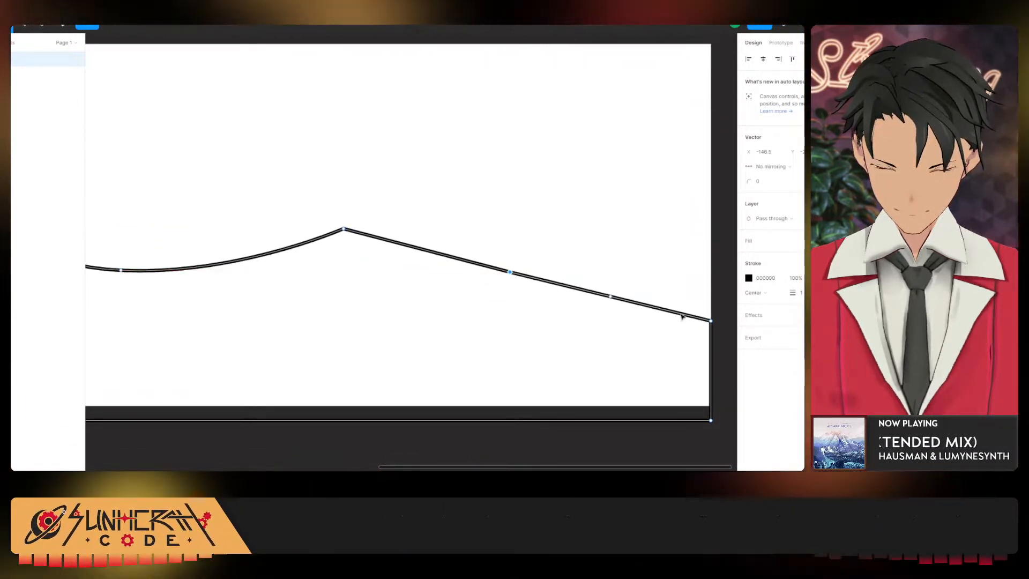
{"action": "scroll", "coordinate": [708, 325], "scroll_direction": "down", "scroll_amount": 4}
{"action": "left_click_drag", "start_coordinate": [670, 326], "coordinate": [484, 319]}
{"action": "scroll", "coordinate": [361, 287], "scroll_direction": "up", "scroll_amount": 3}
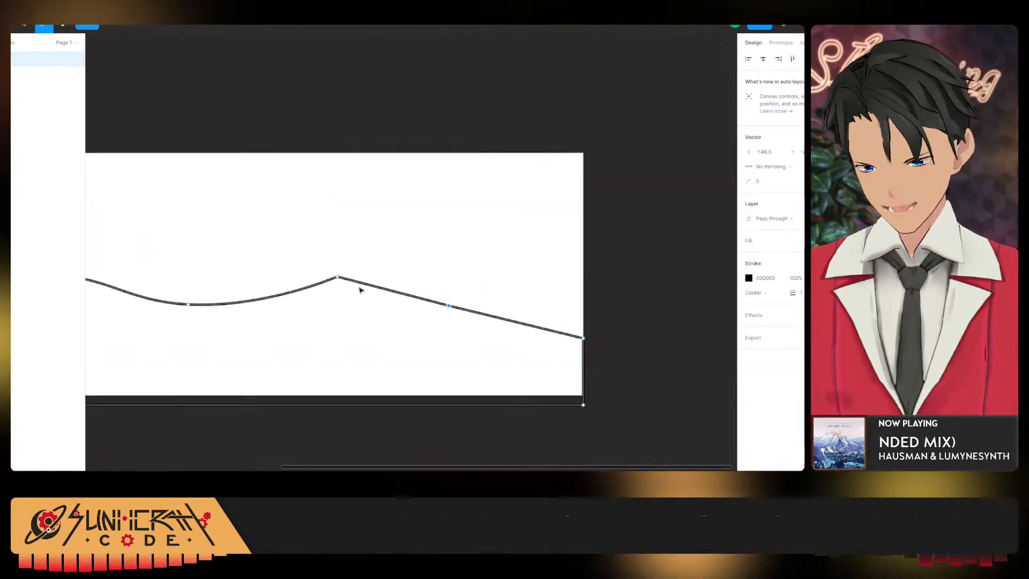
{"action": "left_click", "coordinate": [331, 275]}
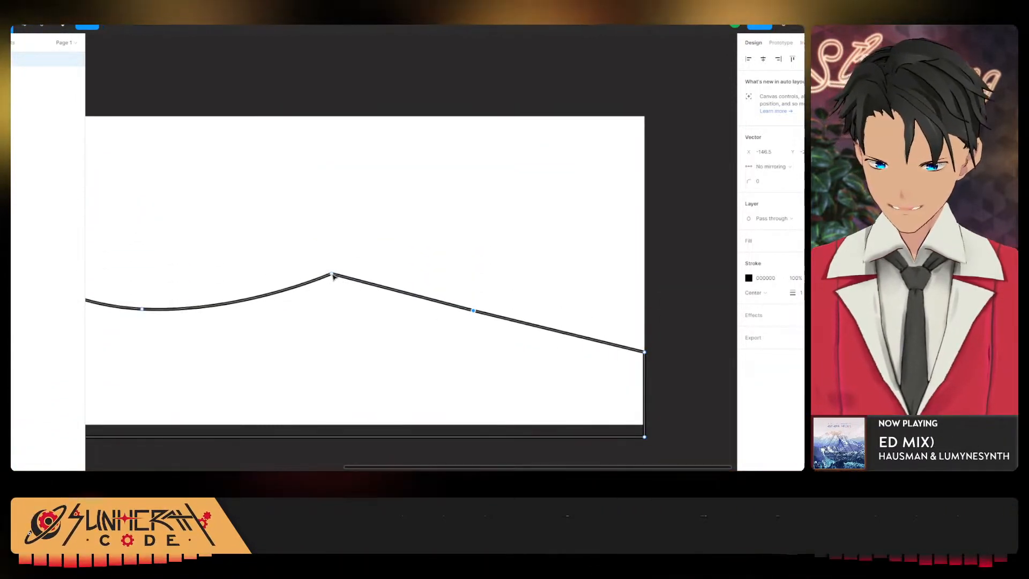
{"action": "left_click_drag", "start_coordinate": [474, 312], "coordinate": [483, 300]}
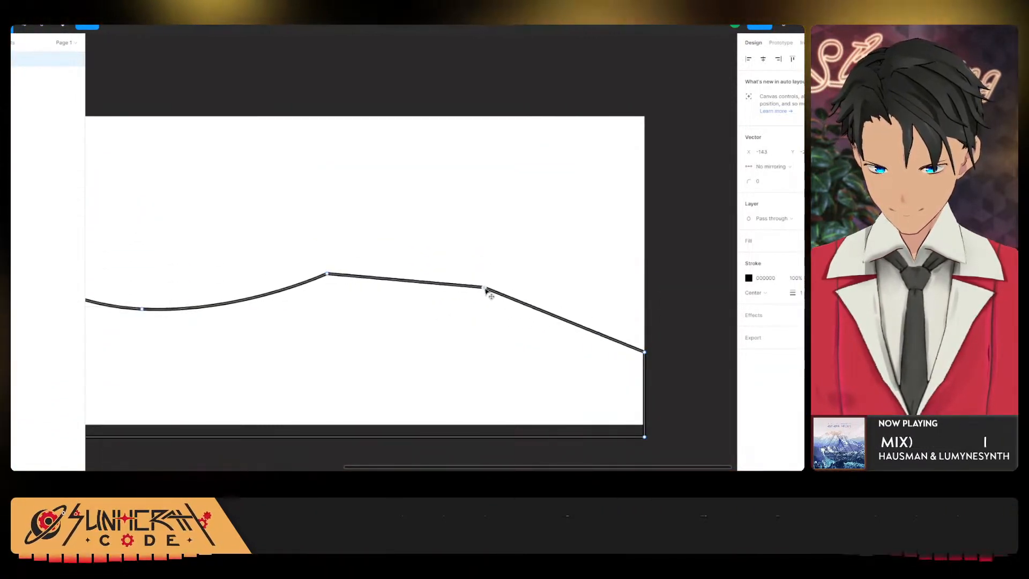
{"action": "left_click_drag", "start_coordinate": [484, 258], "coordinate": [499, 417]}
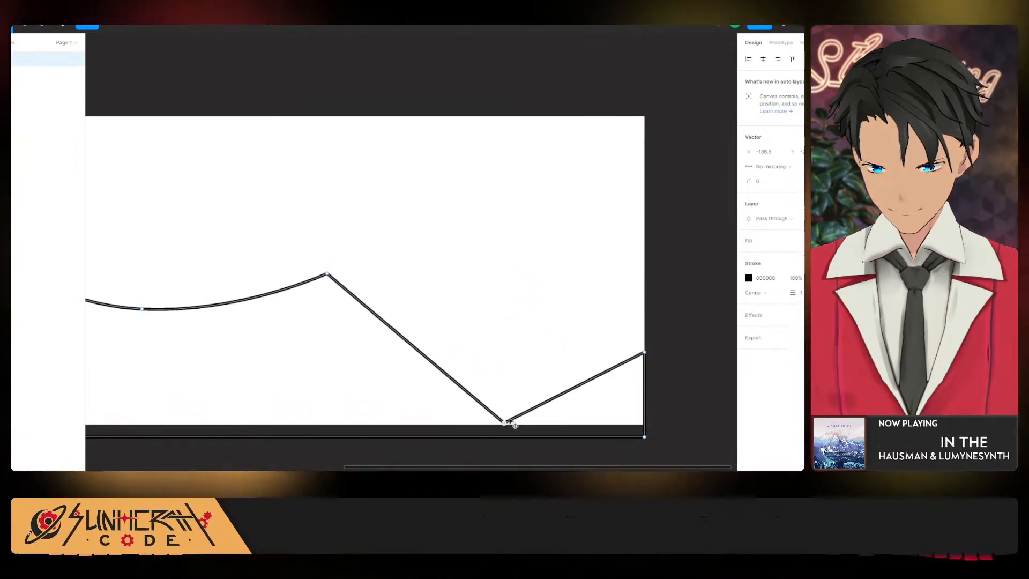
{"action": "scroll", "coordinate": [508, 397], "scroll_direction": "down", "scroll_amount": 3}
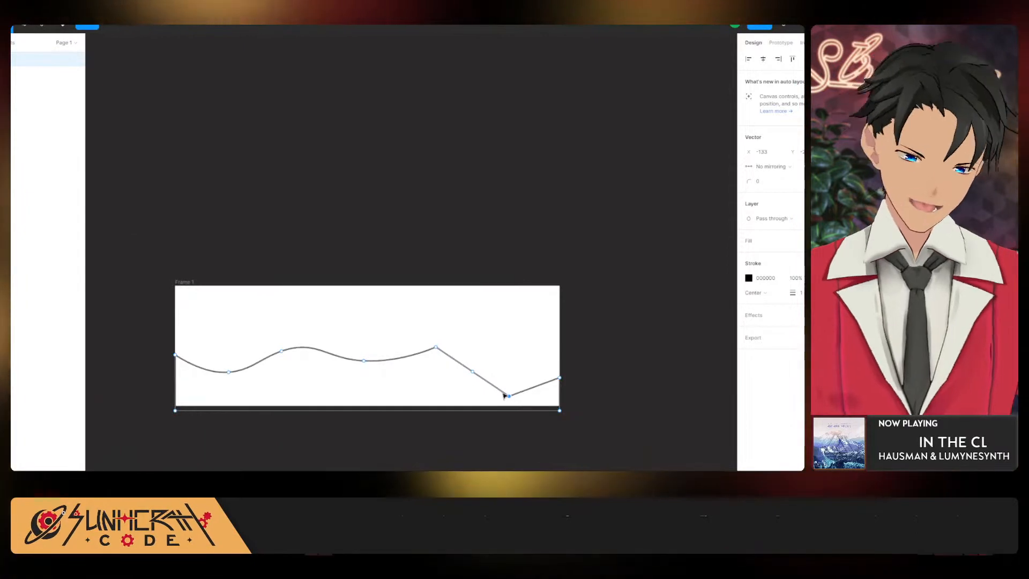
{"action": "left_click_drag", "start_coordinate": [509, 397], "coordinate": [477, 365]}
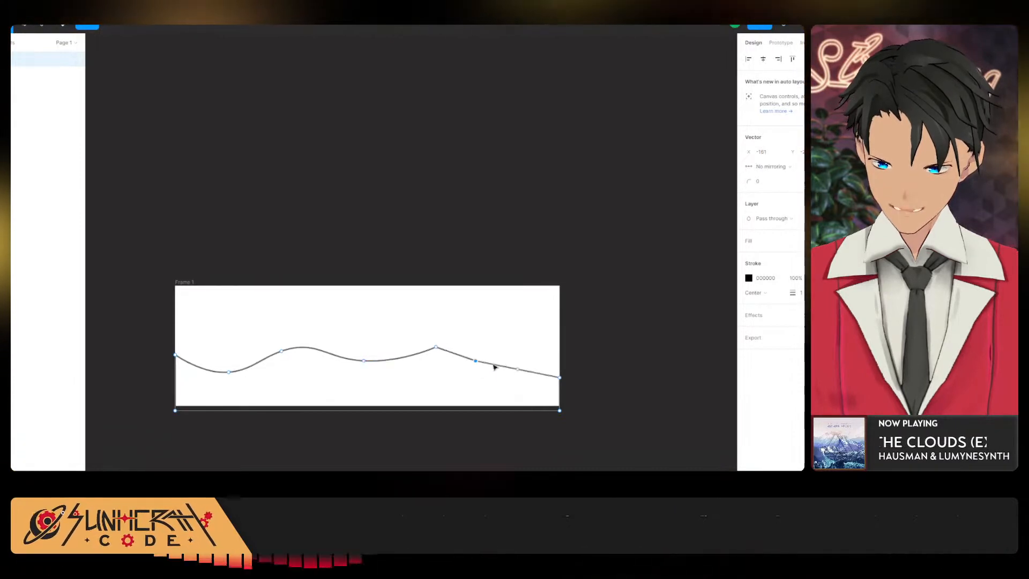
Add a point before the right edge, raise it into a third crest, and lower the preceding slope point into a trough.
{"action": "scroll", "coordinate": [544, 388], "scroll_direction": "up", "scroll_amount": 5}
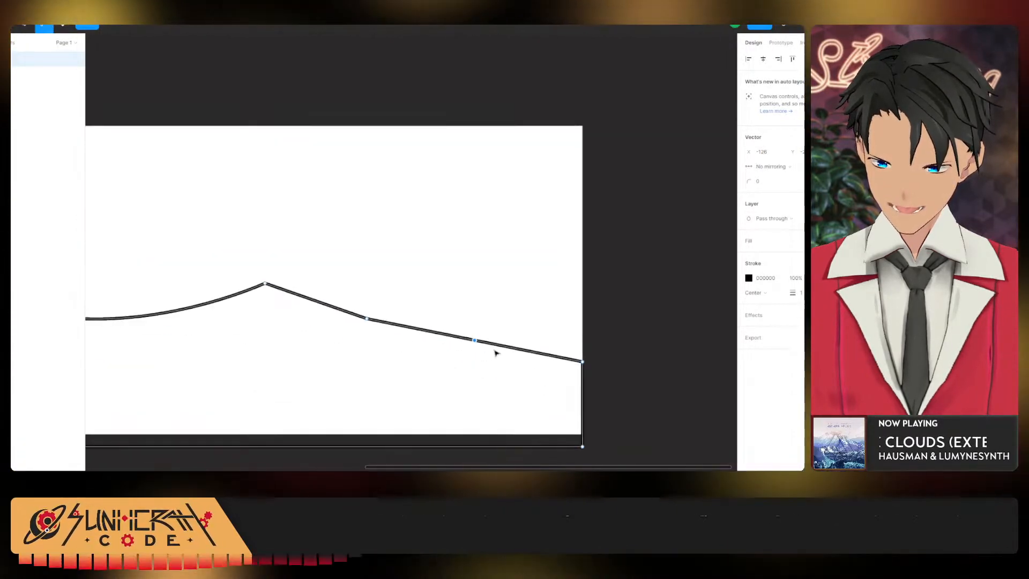
{"action": "left_click", "coordinate": [475, 341]}
{"action": "left_click_drag", "start_coordinate": [480, 344], "coordinate": [496, 323]}
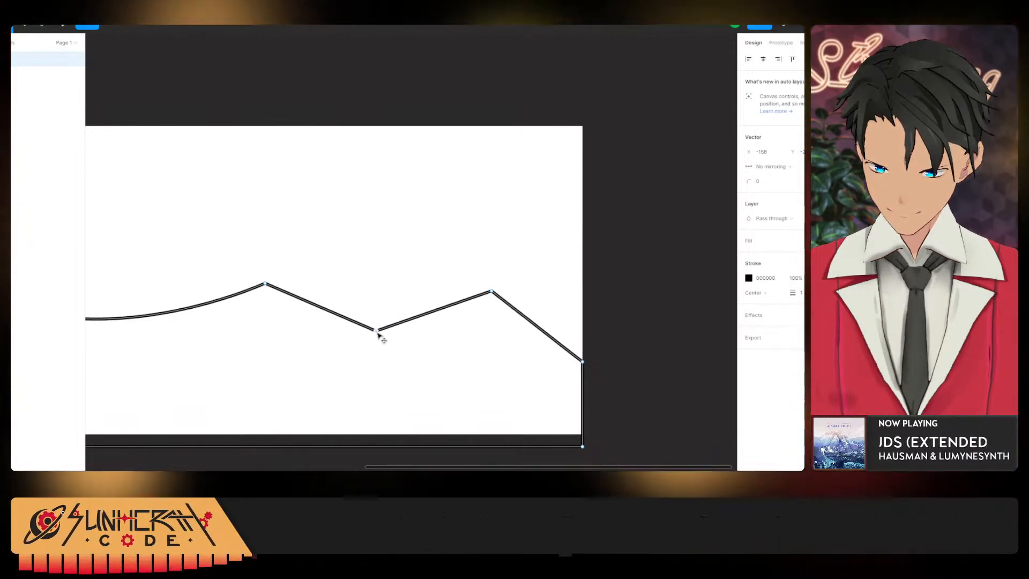
{"action": "left_click_drag", "start_coordinate": [490, 292], "coordinate": [493, 304]}
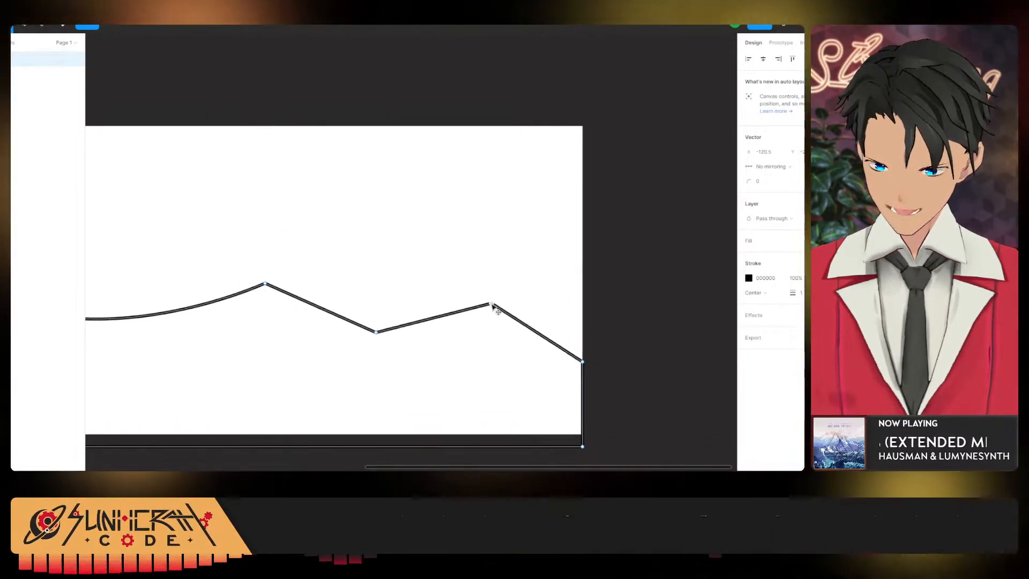
Smooth the second crest, the new trough and the third crest with the Bend tool, and finish editing the vector.
{"action": "scroll", "coordinate": [488, 367], "scroll_direction": "left", "scroll_amount": 3}
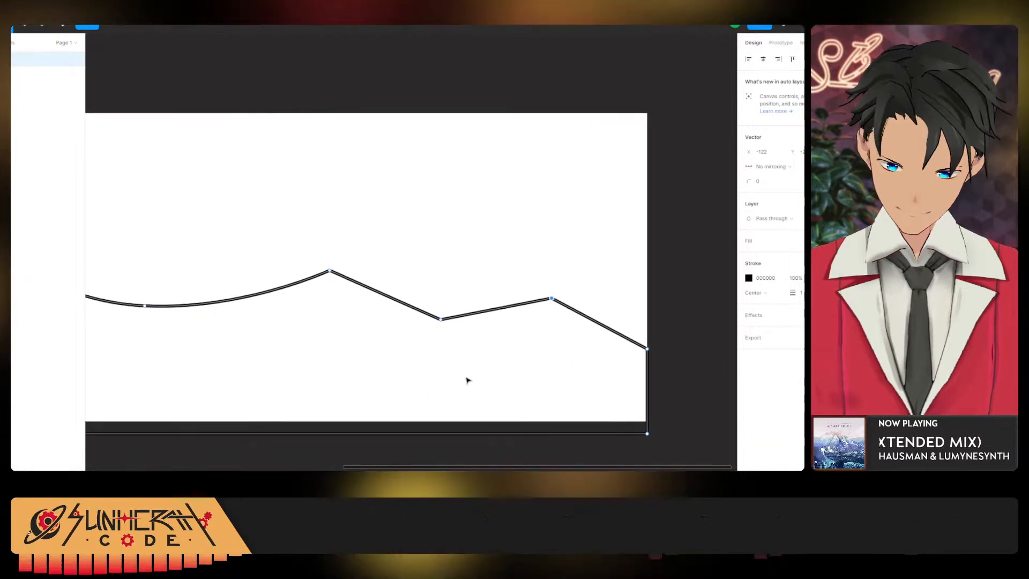
{"action": "left_click", "coordinate": [330, 270]}
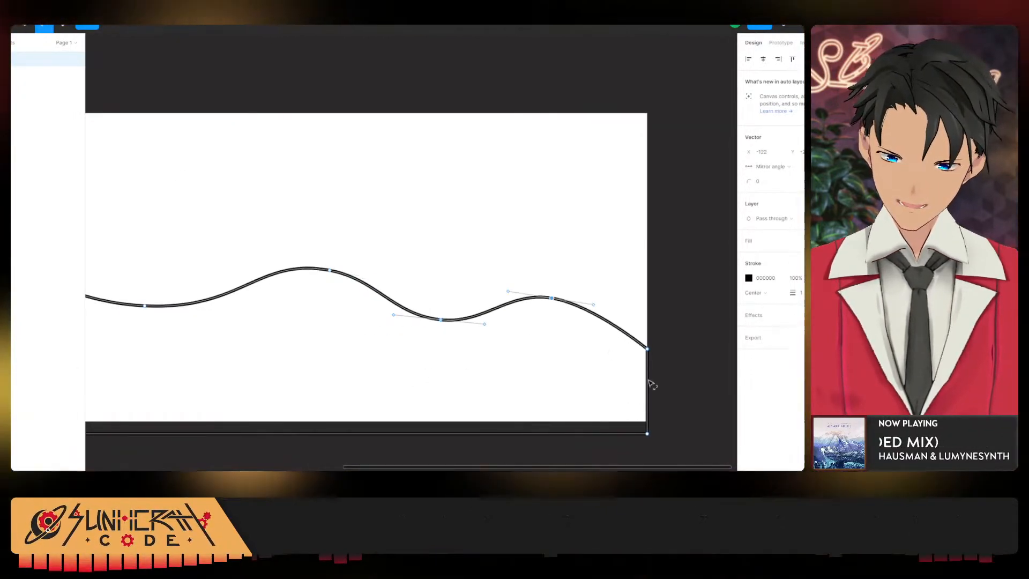
{"action": "scroll", "coordinate": [650, 383], "scroll_direction": "down", "scroll_amount": 2}
{"action": "scroll", "coordinate": [683, 330], "scroll_direction": "down", "scroll_amount": 5}
{"action": "key", "text": "Escape"}
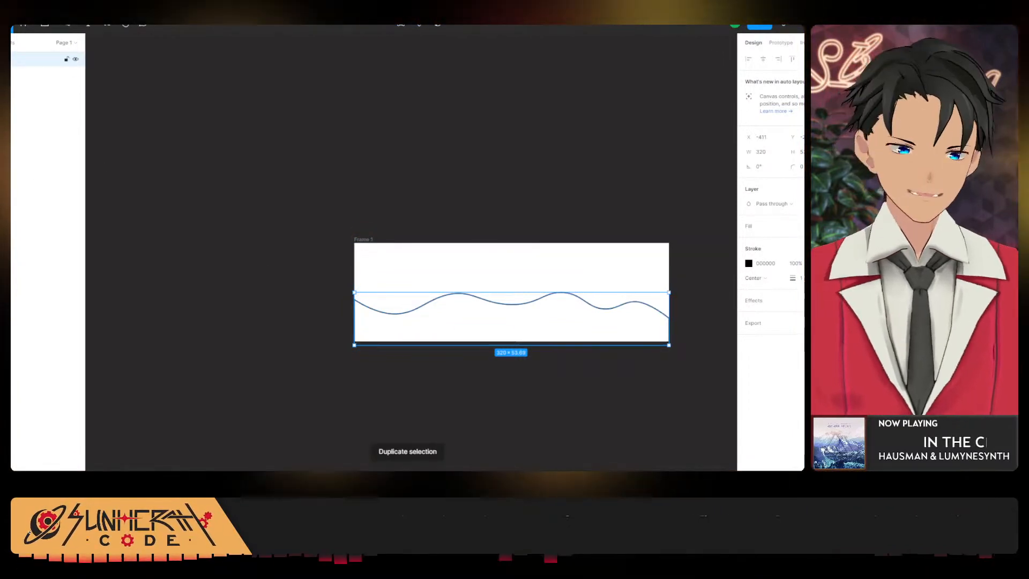
Duplicate the wave vector and shift the copy left by about 34 px so its crests alternate with the original's.
{"action": "scroll", "coordinate": [485, 307], "scroll_direction": "up", "scroll_amount": 3}
{"action": "left_click_drag", "start_coordinate": [485, 306], "coordinate": [430, 342]}
{"action": "left_click_drag", "start_coordinate": [540, 351], "coordinate": [418, 359]}
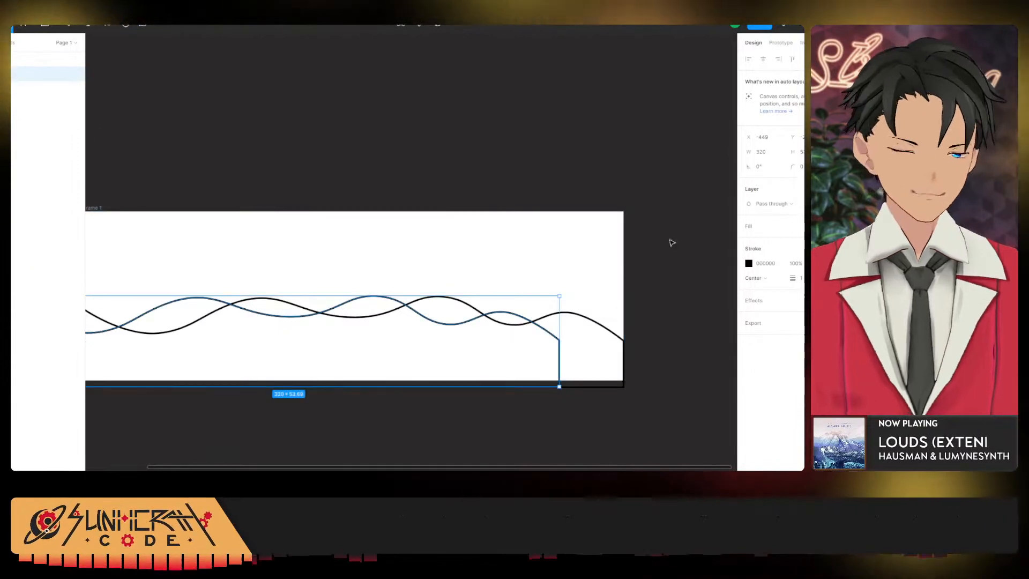
Add a D9D9D9 grey fill to both the original wave and its shifted copy.
{"action": "left_click", "coordinate": [32, 59]}
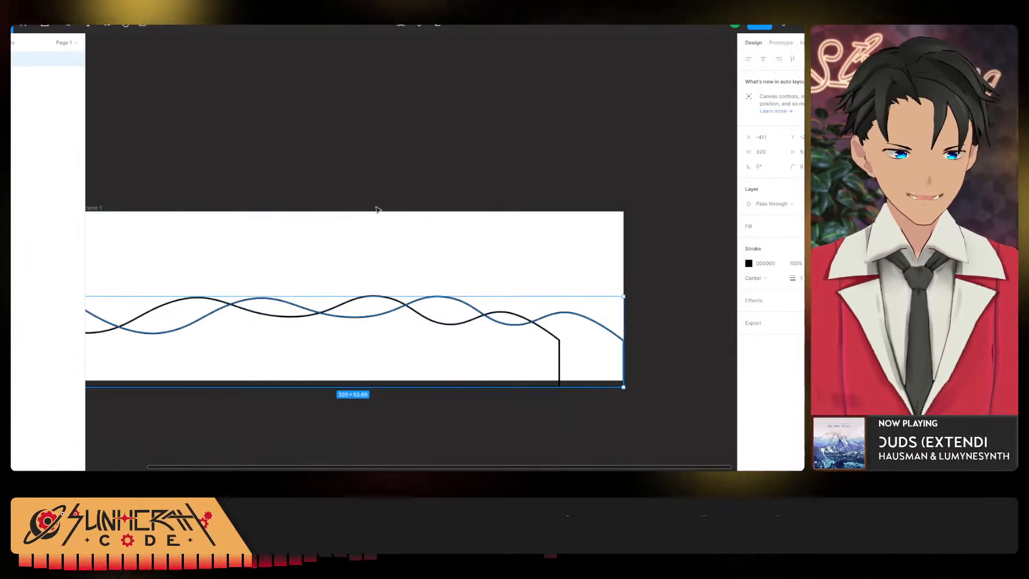
{"action": "left_click", "coordinate": [760, 236]}
{"action": "left_click", "coordinate": [45, 73]}
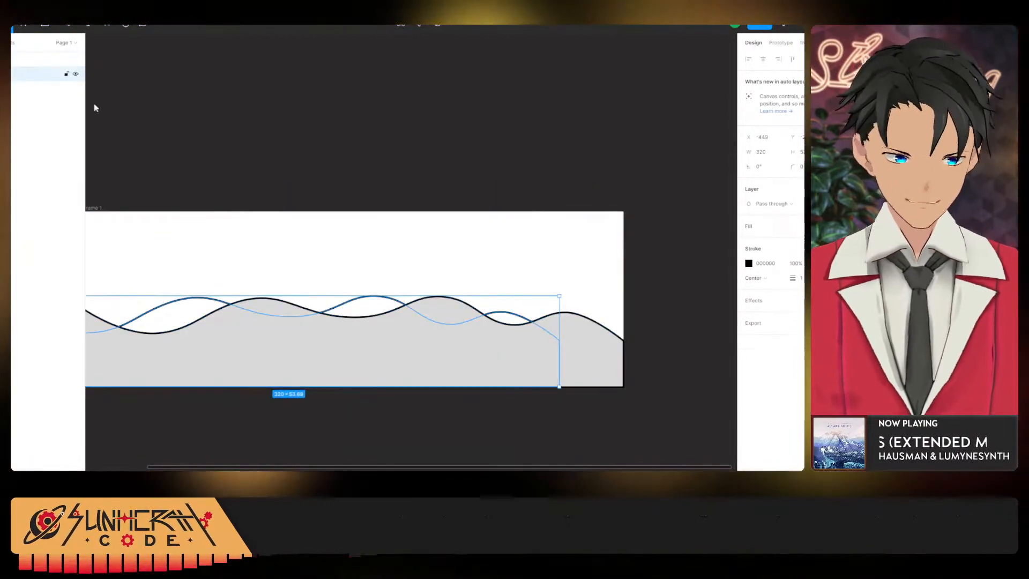
{"action": "left_click", "coordinate": [799, 226]}
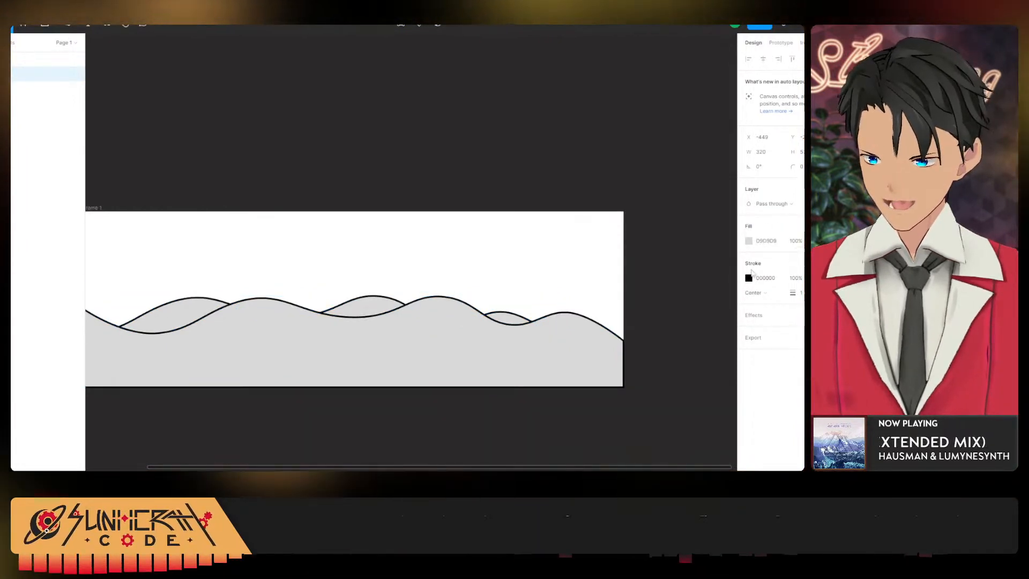
Try resizing the rear wave inward from its left edge, which extends outside the frame, and undo the resize.
{"action": "left_click_drag", "start_coordinate": [515, 381], "coordinate": [723, 381]}
{"action": "left_click", "coordinate": [468, 172]}
{"action": "left_click_drag", "start_coordinate": [482, 186], "coordinate": [149, 187]}
{"action": "left_click_drag", "start_coordinate": [210, 359], "coordinate": [382, 326]}
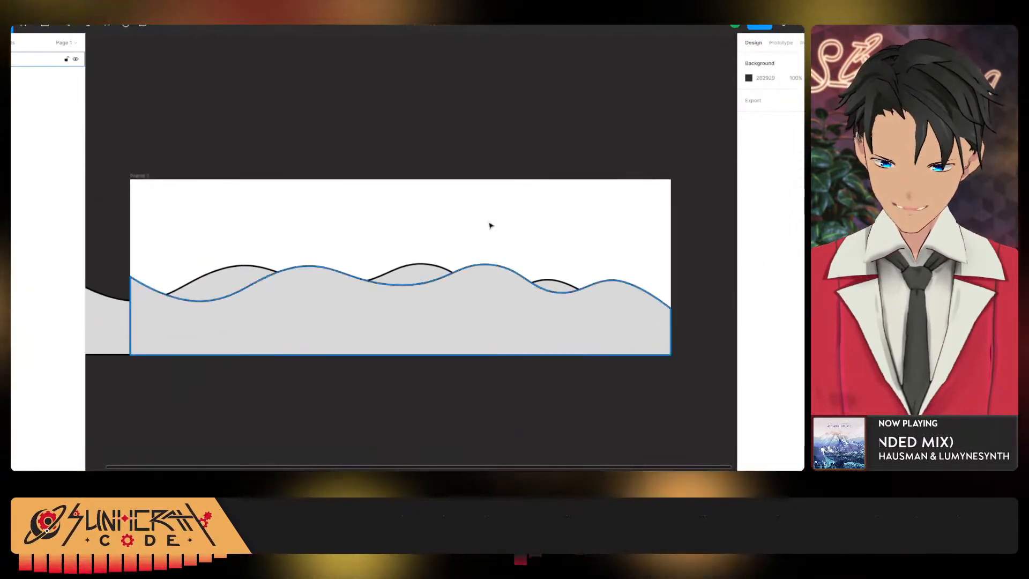
{"action": "left_click", "coordinate": [557, 292]}
{"action": "scroll", "coordinate": [583, 313], "scroll_direction": "left", "scroll_amount": 5}
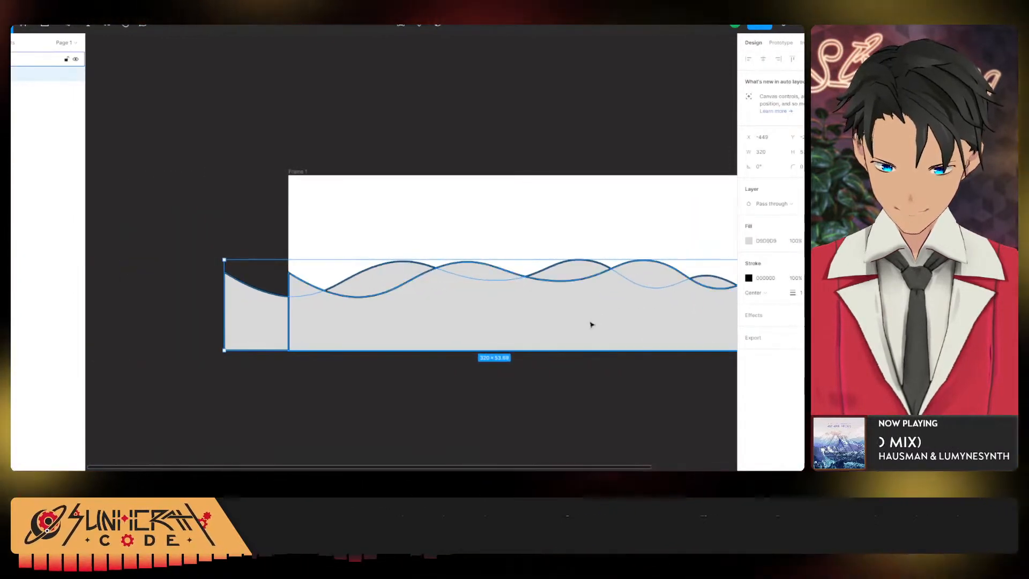
{"action": "scroll", "coordinate": [555, 332], "scroll_direction": "right", "scroll_amount": 5}
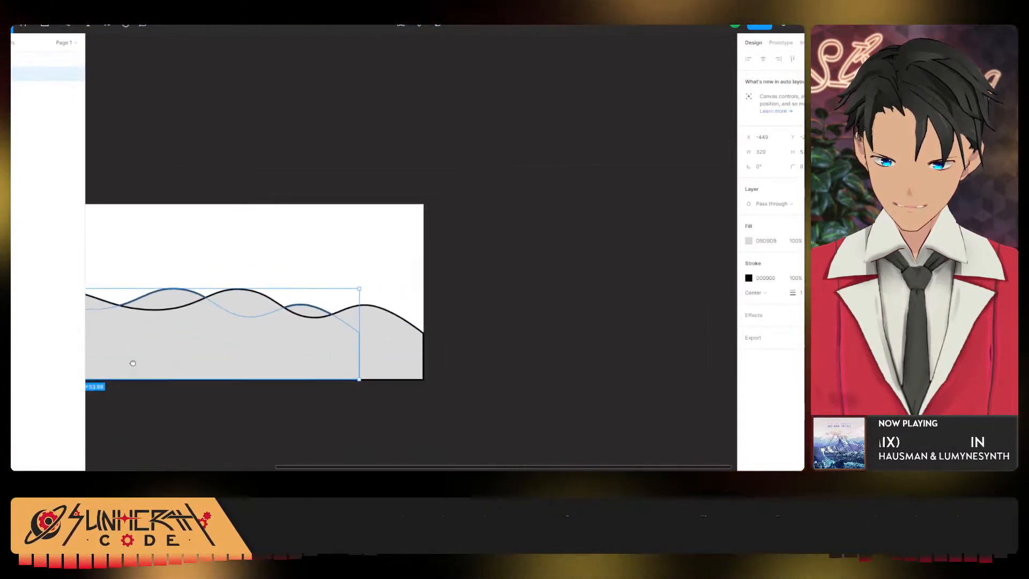
{"action": "scroll", "coordinate": [330, 333], "scroll_direction": "up", "scroll_amount": 5}
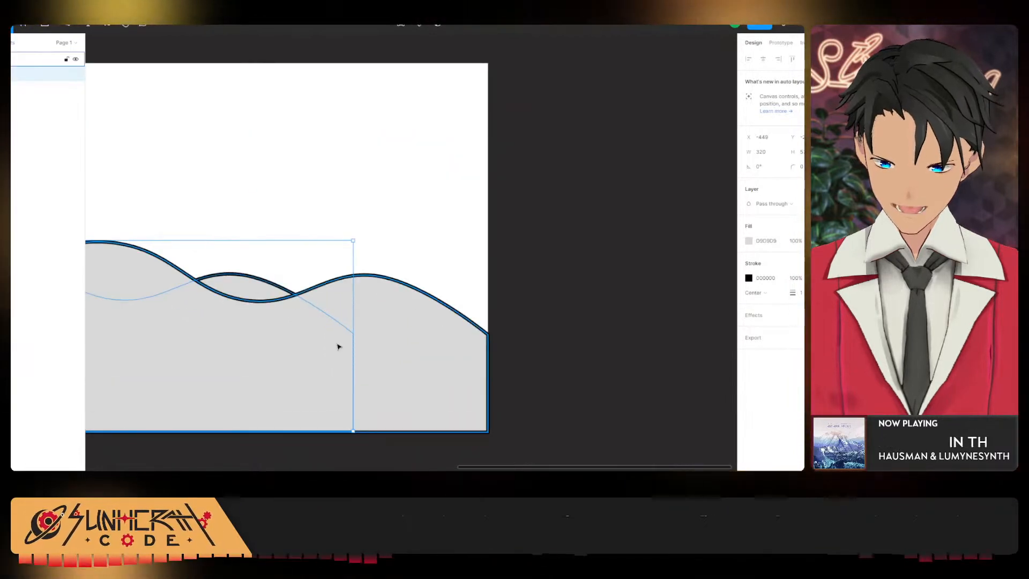
{"action": "scroll", "coordinate": [337, 342], "scroll_direction": "down", "scroll_amount": 5}
{"action": "left_click_drag", "start_coordinate": [338, 343], "coordinate": [693, 338]}
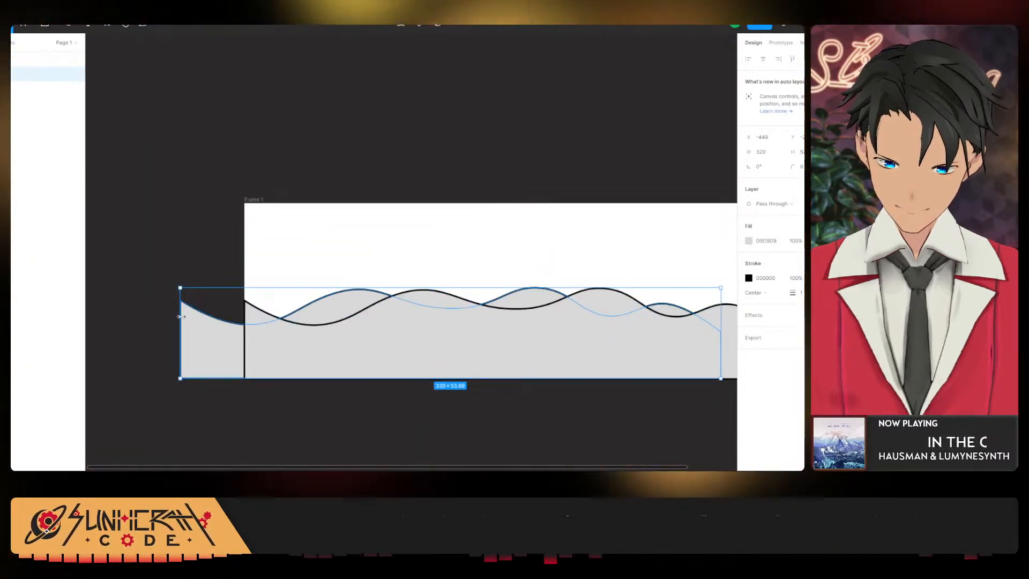
{"action": "left_click_drag", "start_coordinate": [180, 316], "coordinate": [204, 316]}
{"action": "key", "text": "ctrl+z"}
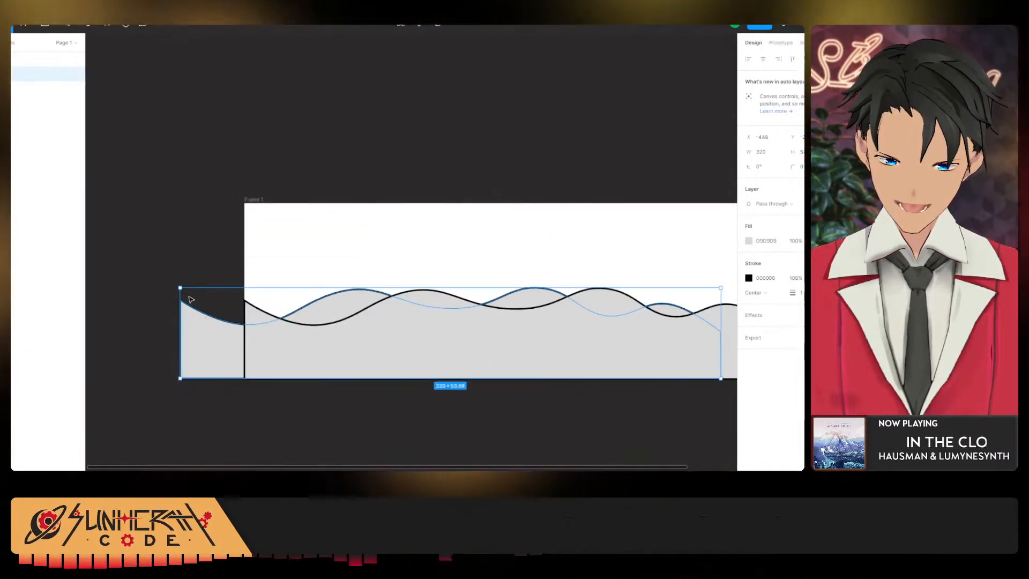
Edit the rear wave vector and move its two left-end points inward to the frame's left edge.
{"action": "double_click", "coordinate": [201, 333]}
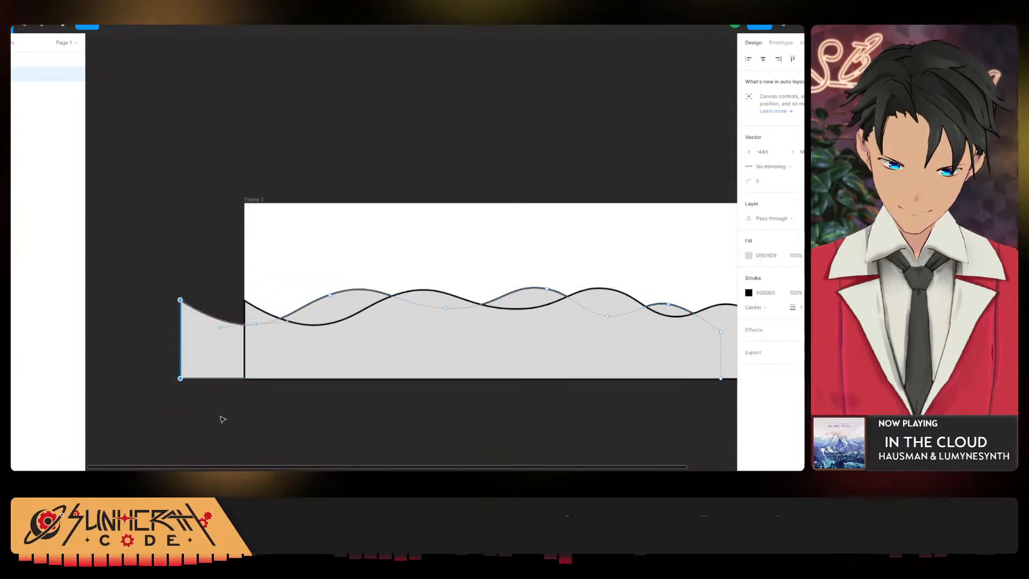
{"action": "left_click_drag", "start_coordinate": [181, 381], "coordinate": [245, 383]}
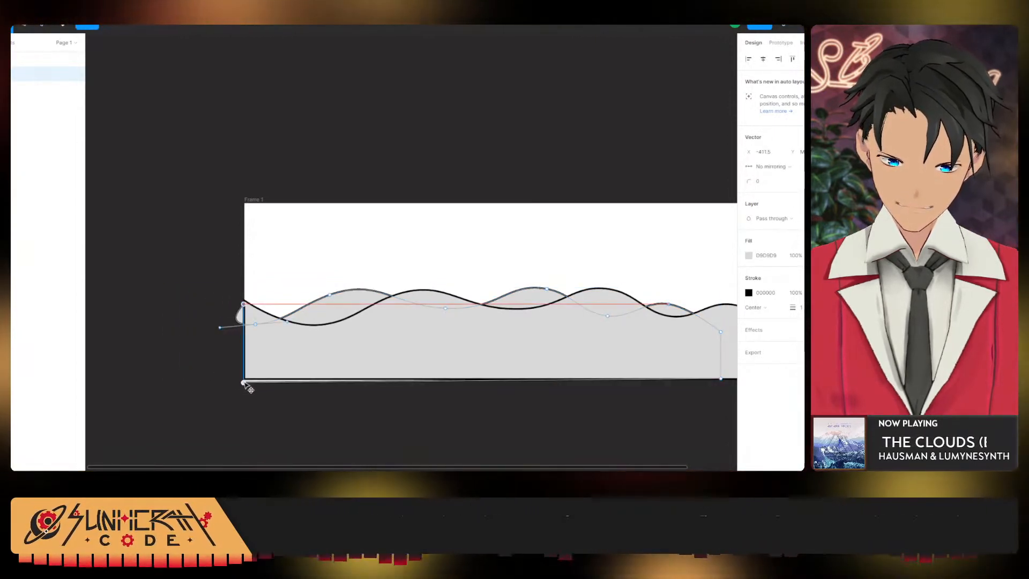
{"action": "key", "text": "ctrl+z"}
{"action": "left_click_drag", "start_coordinate": [167, 287], "coordinate": [195, 377]}
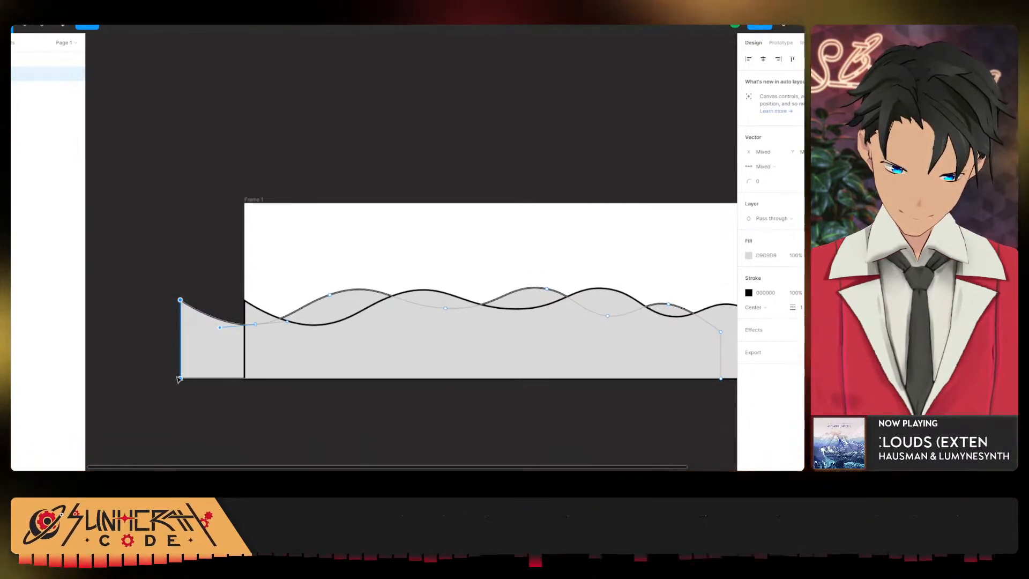
{"action": "left_click_drag", "start_coordinate": [148, 279], "coordinate": [220, 415]}
{"action": "left_click_drag", "start_coordinate": [180, 379], "coordinate": [230, 379]}
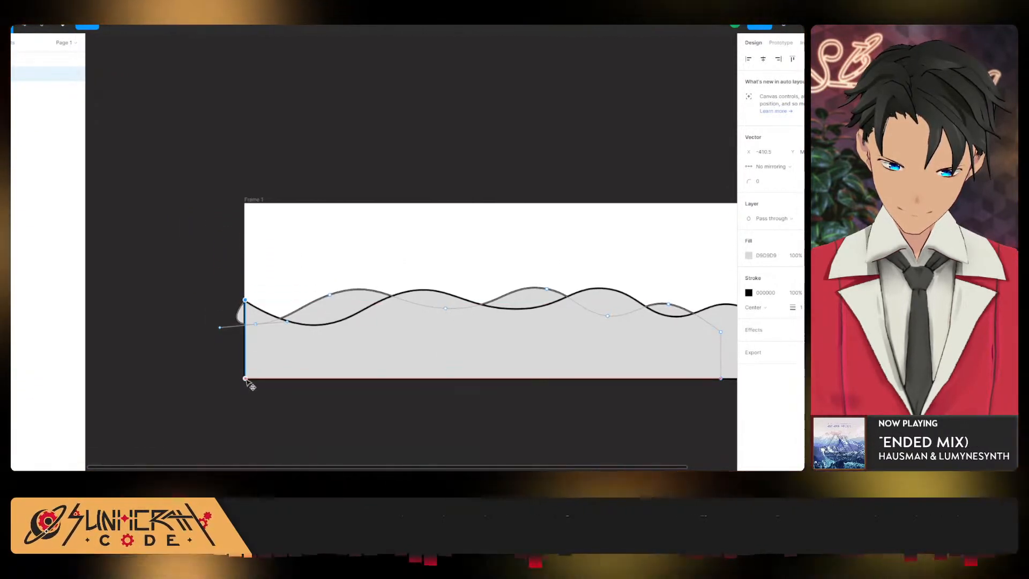
{"action": "scroll", "coordinate": [231, 339], "scroll_direction": "up", "scroll_amount": 5}
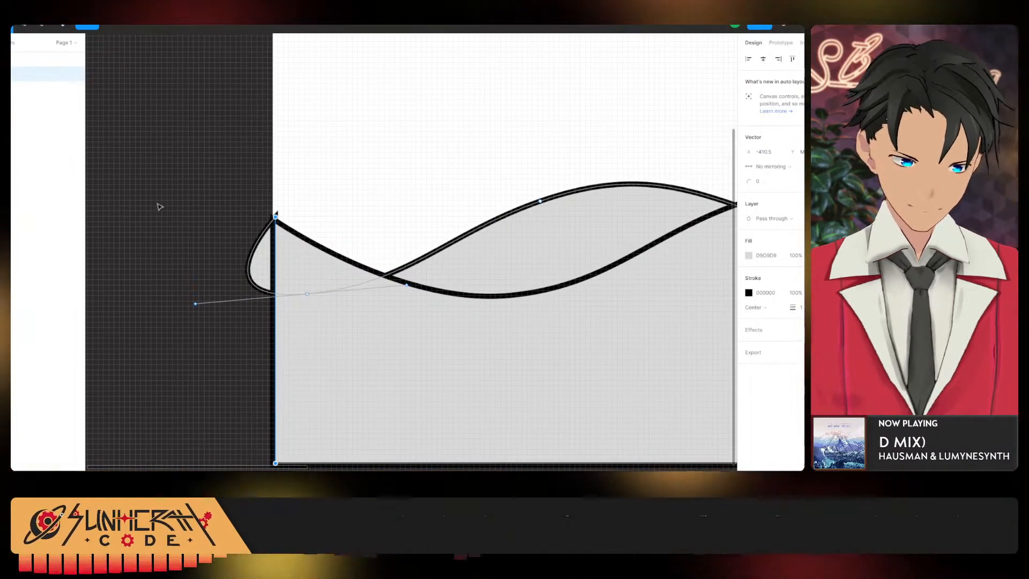
Move the rear wave's two right-end points outward to the frame's right edge.
{"action": "scroll", "coordinate": [410, 273], "scroll_direction": "down", "scroll_amount": 9}
{"action": "left_click_drag", "start_coordinate": [606, 294], "coordinate": [315, 267]}
{"action": "scroll", "coordinate": [326, 316], "scroll_direction": "up", "scroll_amount": 5}
{"action": "left_click_drag", "start_coordinate": [333, 307], "coordinate": [341, 381]}
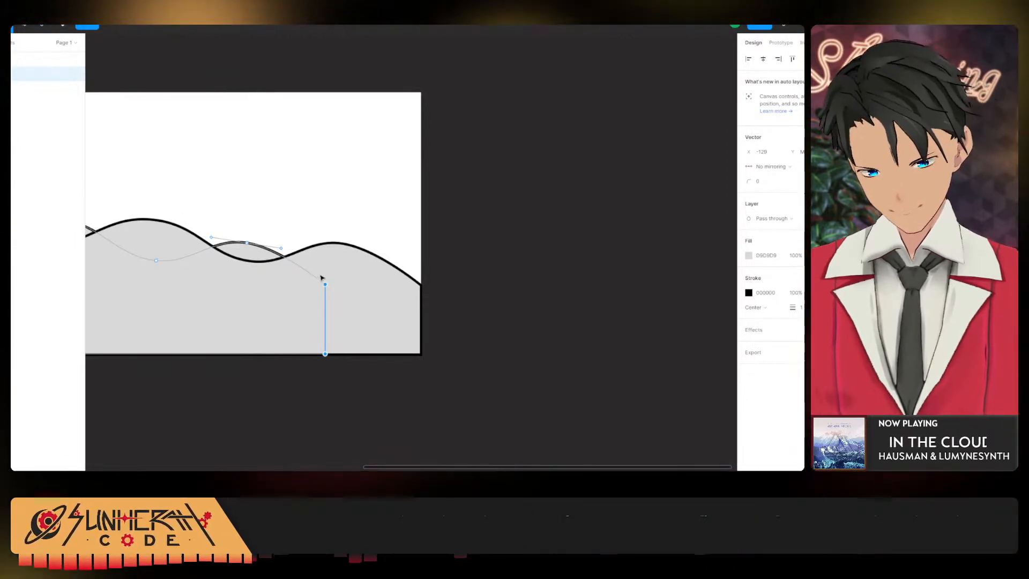
{"action": "left_click_drag", "start_coordinate": [325, 354], "coordinate": [422, 356]}
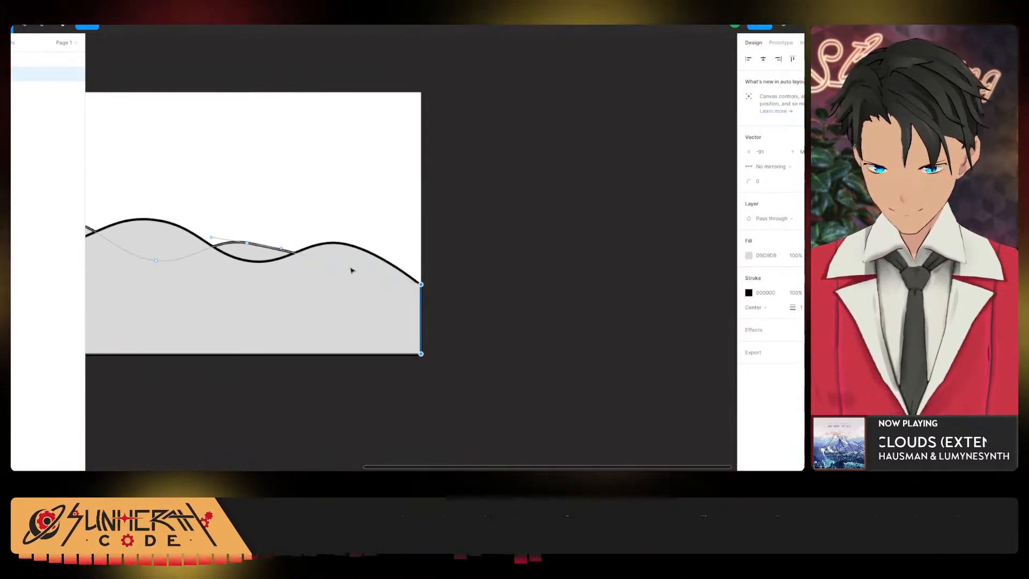
Add a point with the Pen tool to the rear wave's straight segment between its last crest and the right end.
{"action": "left_click", "coordinate": [24, 27]}
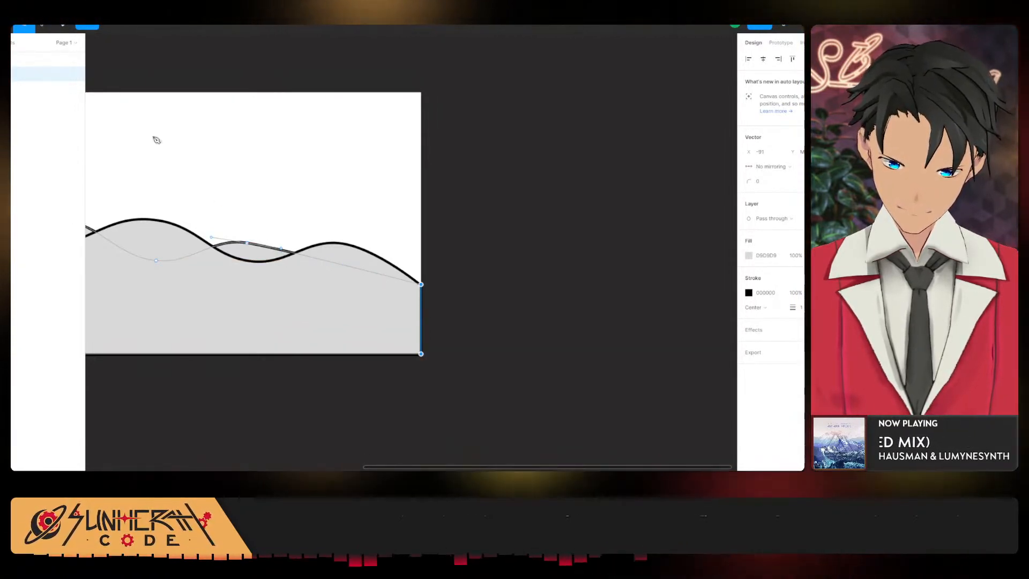
{"action": "scroll", "coordinate": [244, 201], "scroll_direction": "up", "scroll_amount": 3}
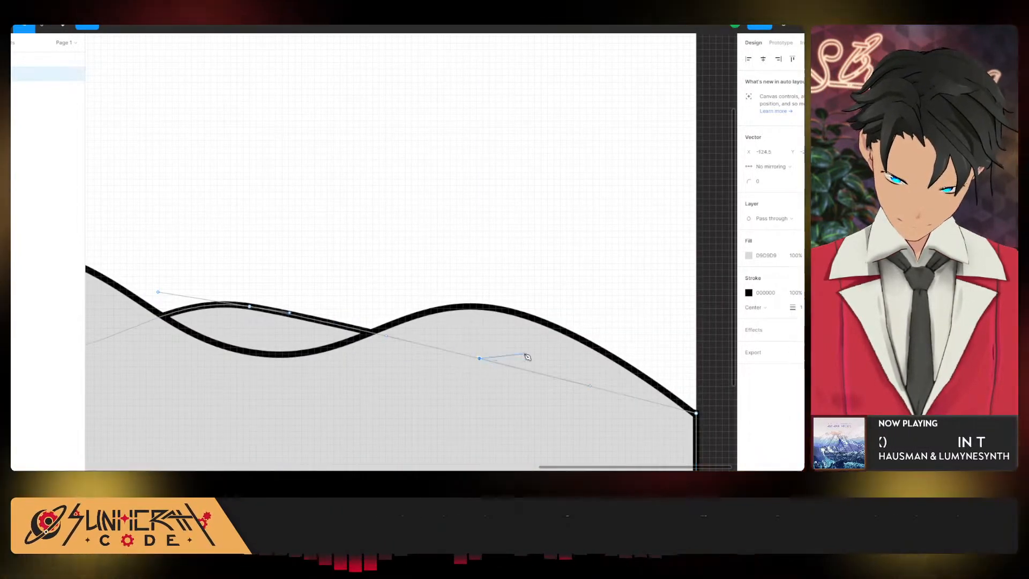
{"action": "left_click", "coordinate": [590, 386]}
{"action": "right_click", "coordinate": [620, 307]}
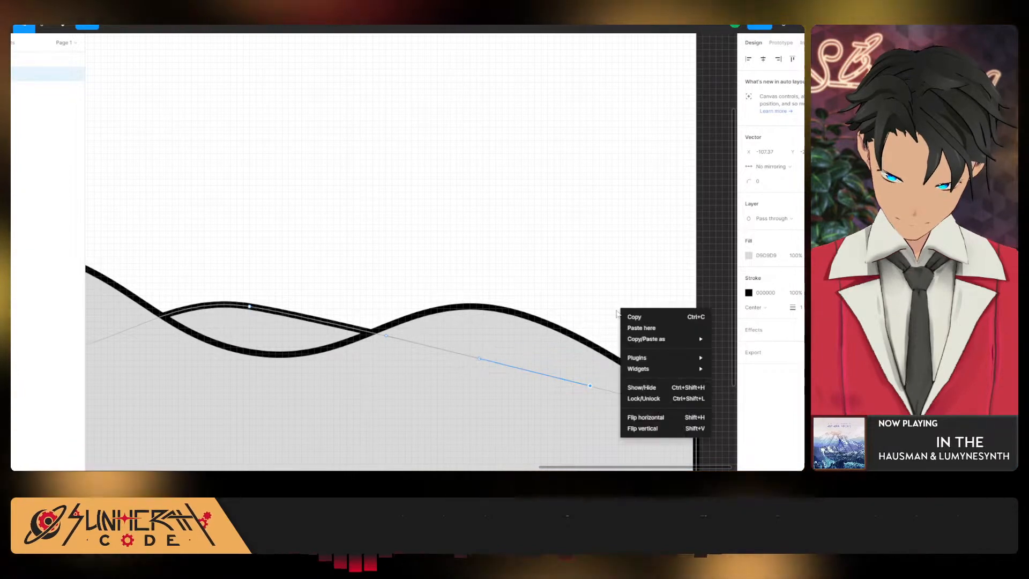
{"action": "left_click", "coordinate": [587, 293]}
{"action": "right_click", "coordinate": [590, 295]}
{"action": "left_click_drag", "start_coordinate": [587, 293], "coordinate": [528, 280]}
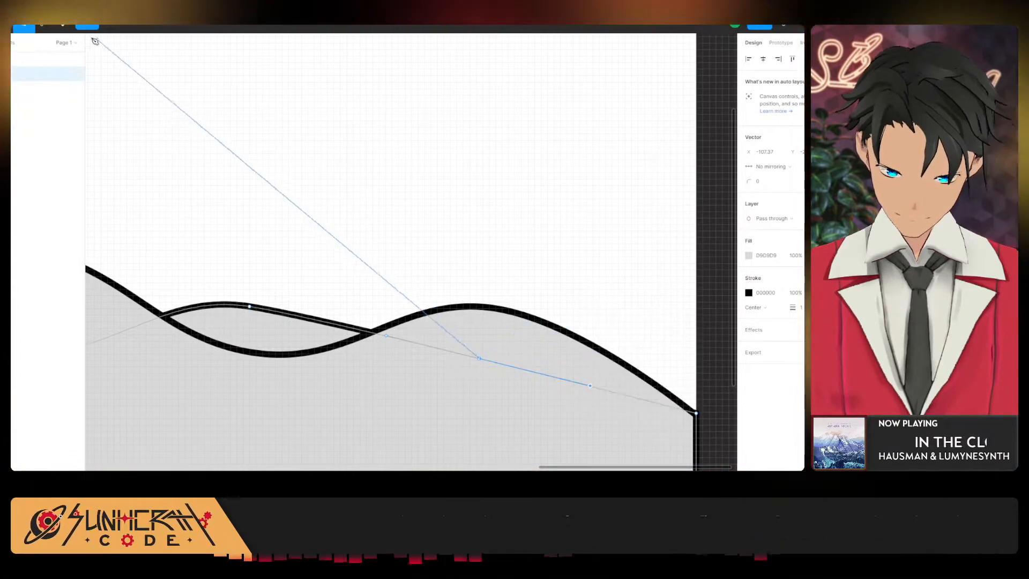
{"action": "scroll", "coordinate": [443, 294], "scroll_direction": "down", "scroll_amount": 6}
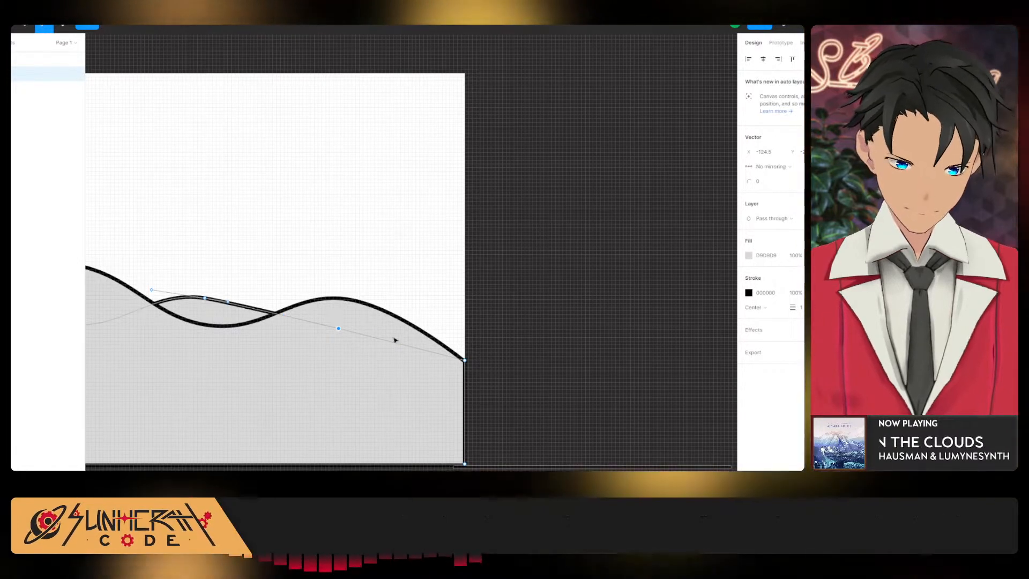
Lower the added point into a trough and raise the rear wave's upper right-end point above it.
{"action": "left_click_drag", "start_coordinate": [337, 350], "coordinate": [338, 328]}
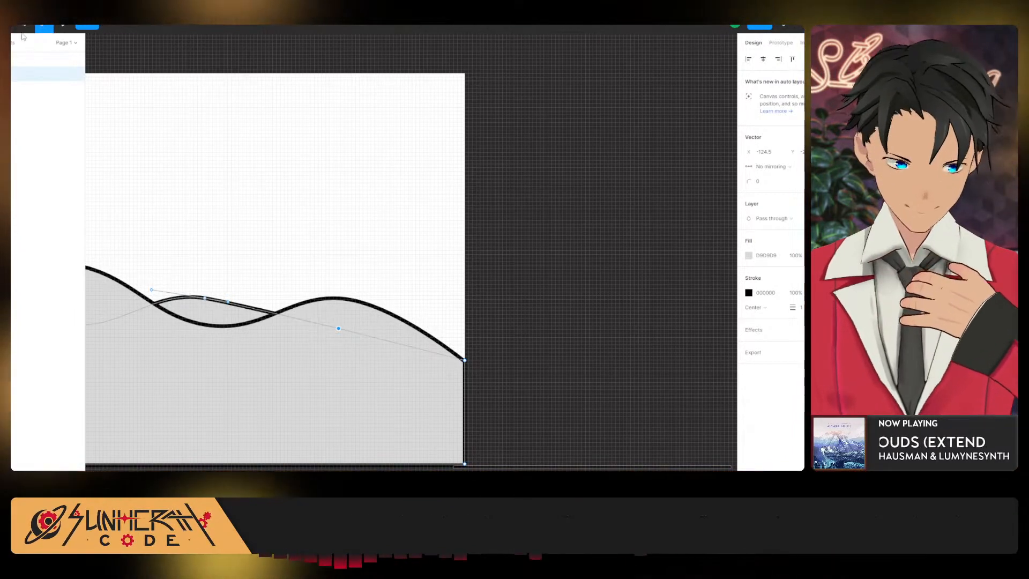
{"action": "scroll", "coordinate": [314, 314], "scroll_direction": "up", "scroll_amount": 2}
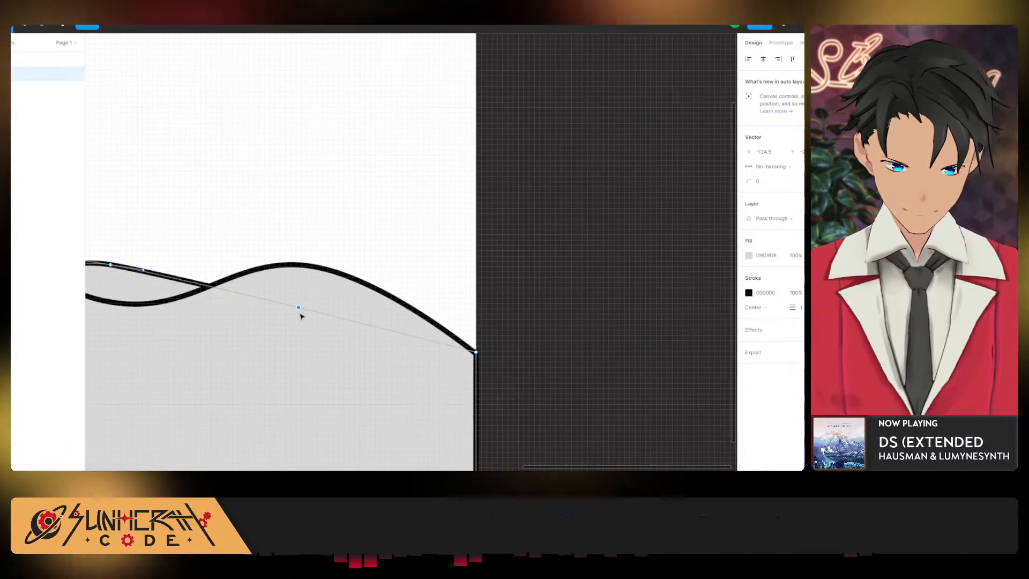
{"action": "left_click_drag", "start_coordinate": [298, 310], "coordinate": [294, 346]}
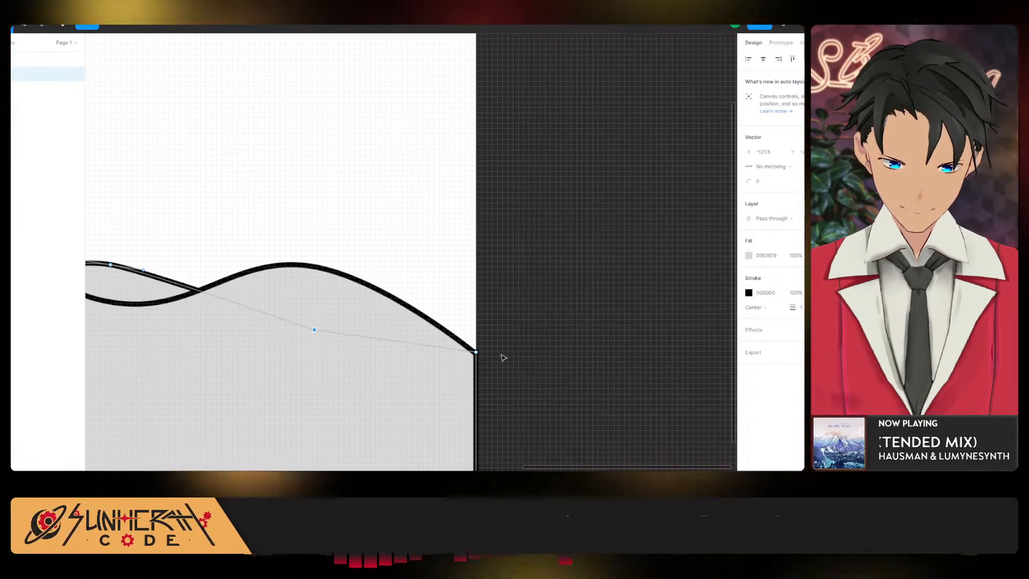
{"action": "left_click_drag", "start_coordinate": [472, 304], "coordinate": [484, 271]}
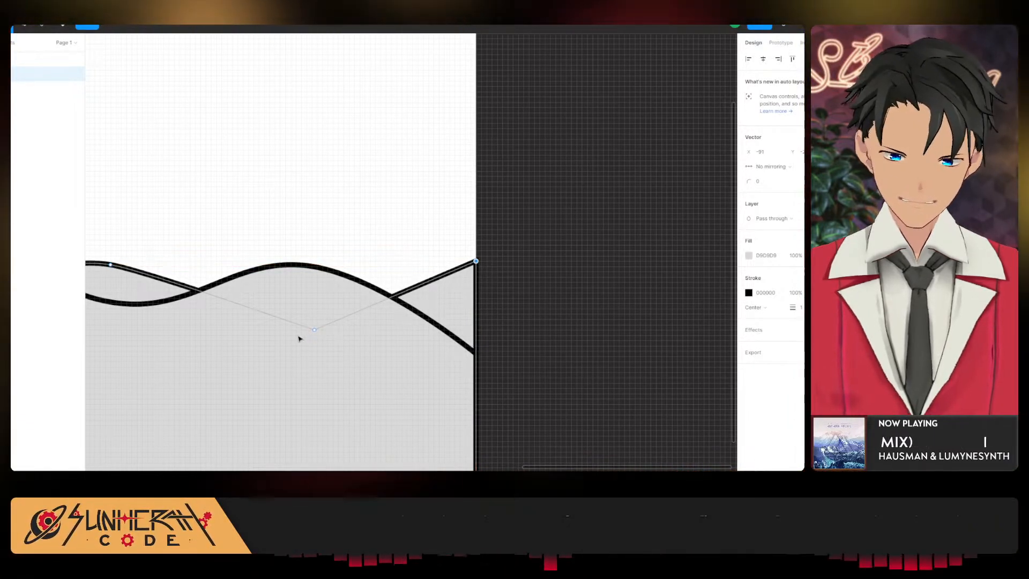
Smooth the rear wave's new trough and its last crest with the Bend tool, and finish editing the vector.
{"action": "left_click", "coordinate": [45, 28]}
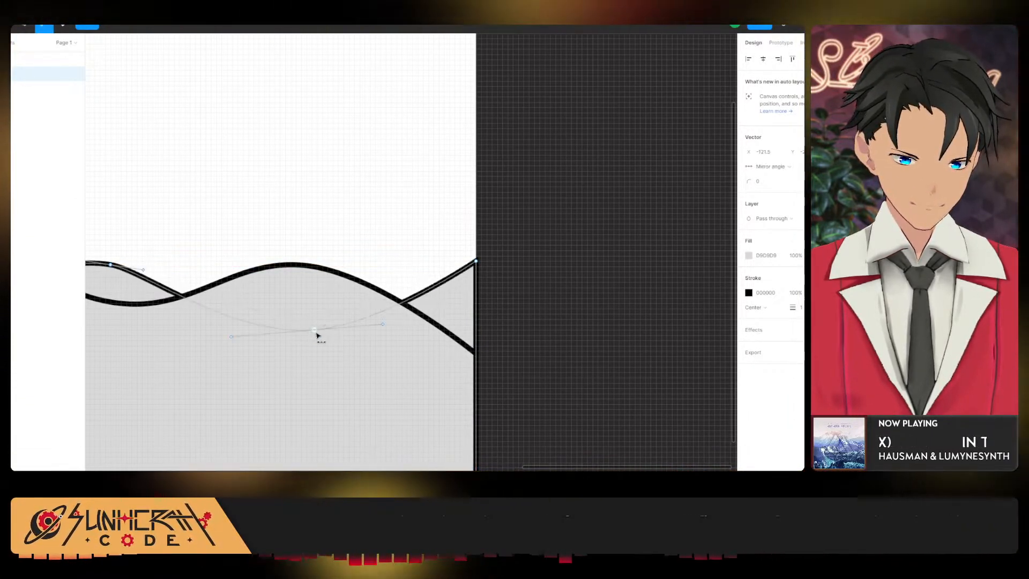
{"action": "left_click_drag", "start_coordinate": [315, 331], "coordinate": [231, 337]}
{"action": "scroll", "coordinate": [338, 378], "scroll_direction": "left", "scroll_amount": 5}
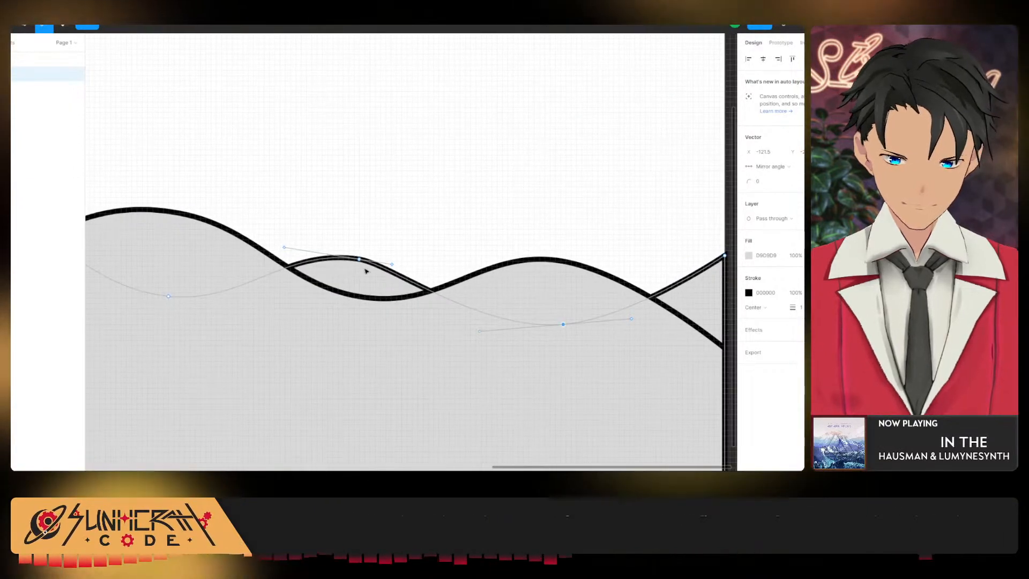
{"action": "left_click_drag", "start_coordinate": [392, 268], "coordinate": [415, 262]}
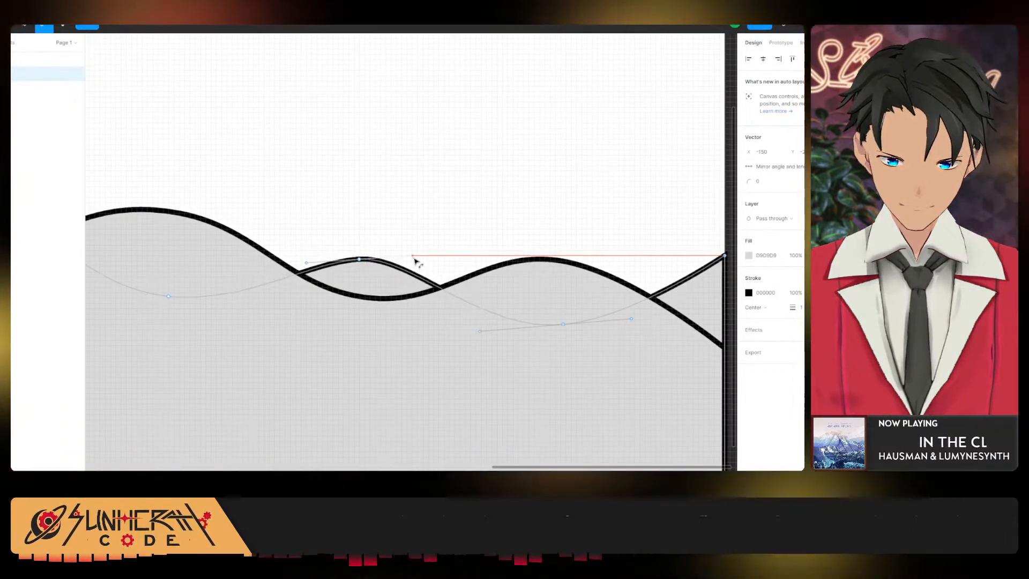
{"action": "scroll", "coordinate": [429, 276], "scroll_direction": "down", "scroll_amount": 8}
{"action": "key", "text": "Escape"}
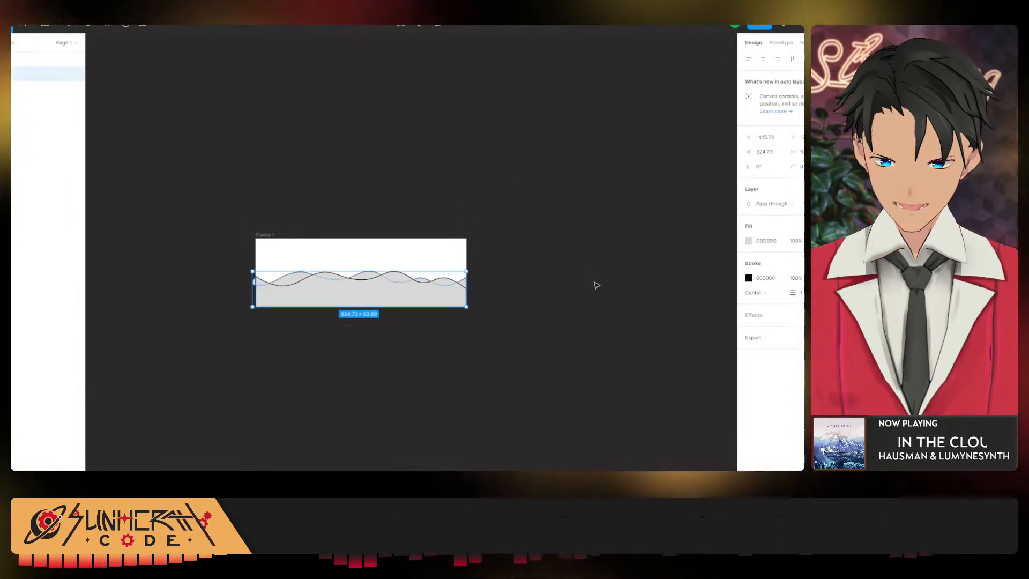
{"action": "left_click", "coordinate": [597, 288]}
Try nudging the rear wave slightly down and left, and undo the nudges.
{"action": "scroll", "coordinate": [359, 392], "scroll_direction": "up", "scroll_amount": 5}
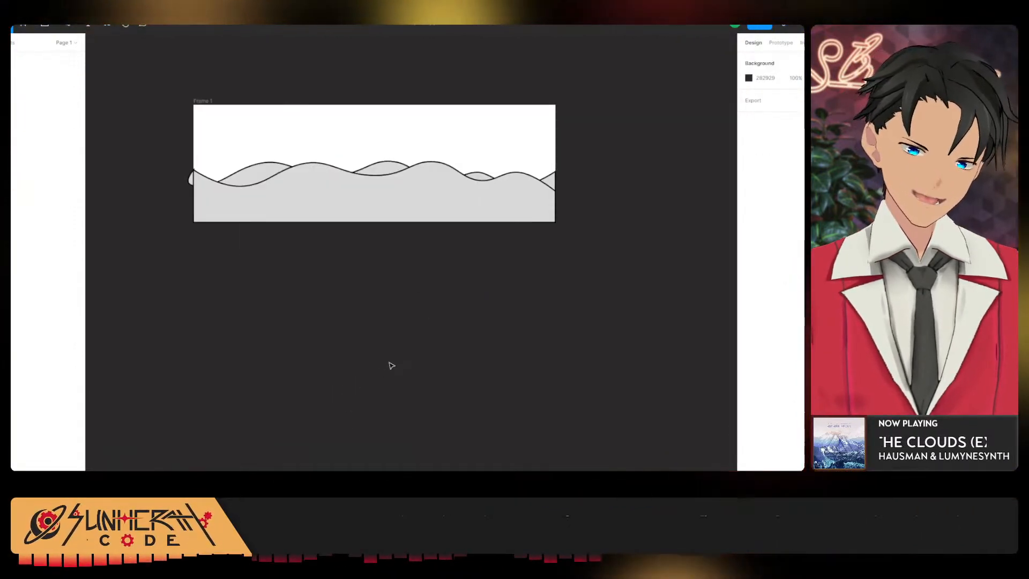
{"action": "left_click", "coordinate": [270, 164]}
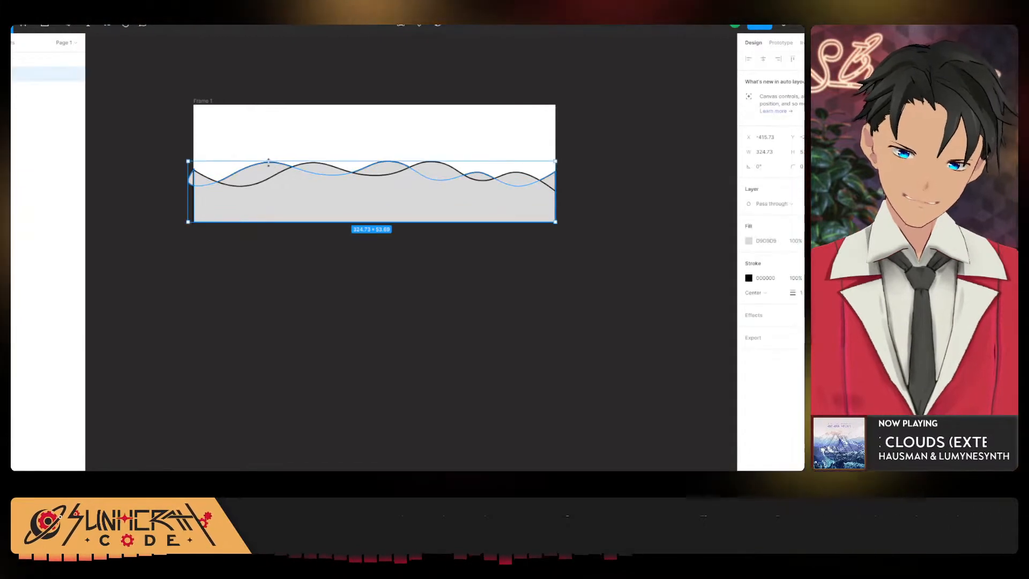
{"action": "key", "text": "Down"}
{"action": "key", "text": "Down"}
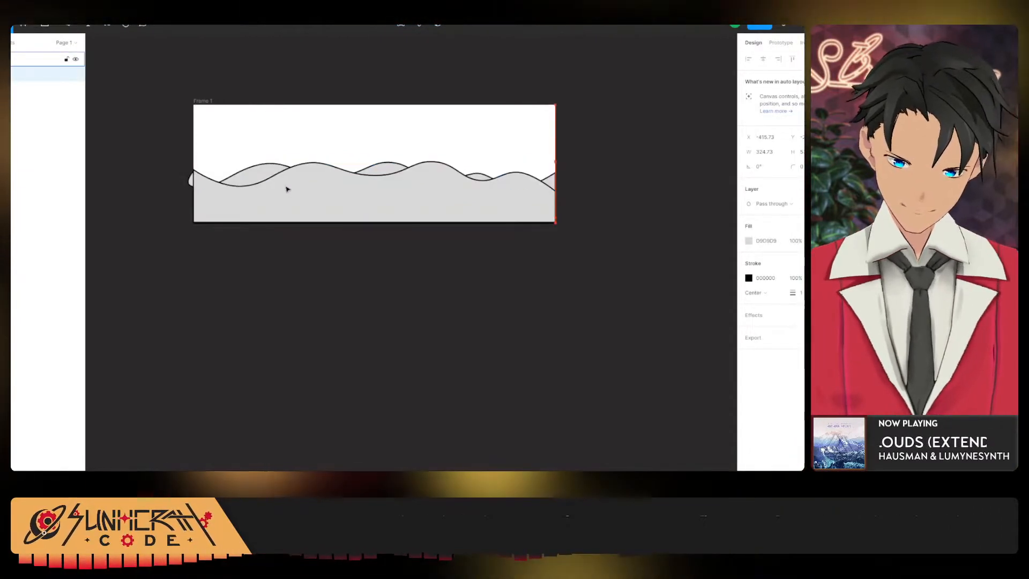
{"action": "key", "text": "Left"}
{"action": "left_click", "coordinate": [533, 330]}
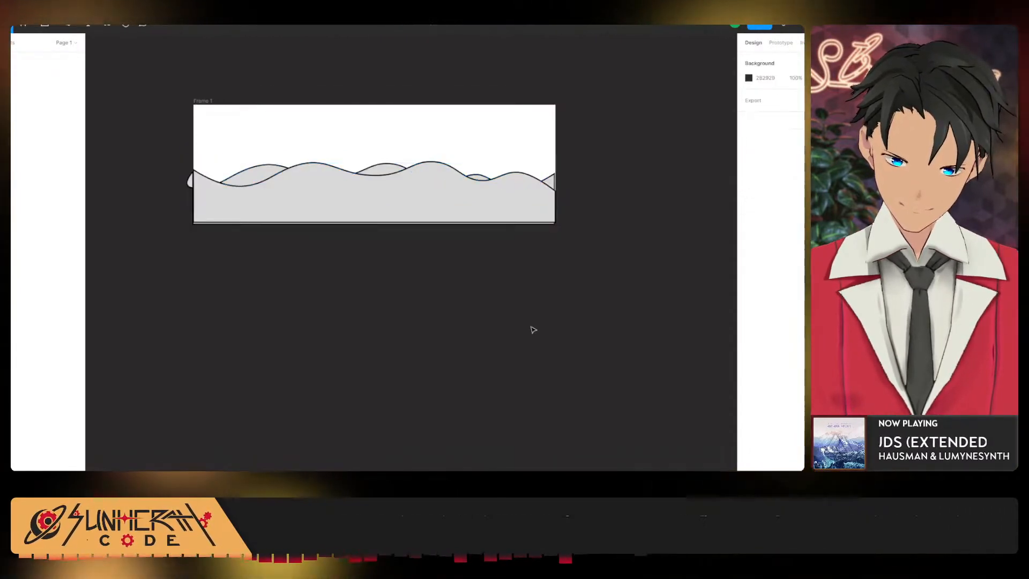
{"action": "scroll", "coordinate": [295, 413], "scroll_direction": "up", "scroll_amount": 3}
{"action": "scroll", "coordinate": [295, 413], "scroll_direction": "right", "scroll_amount": 1}
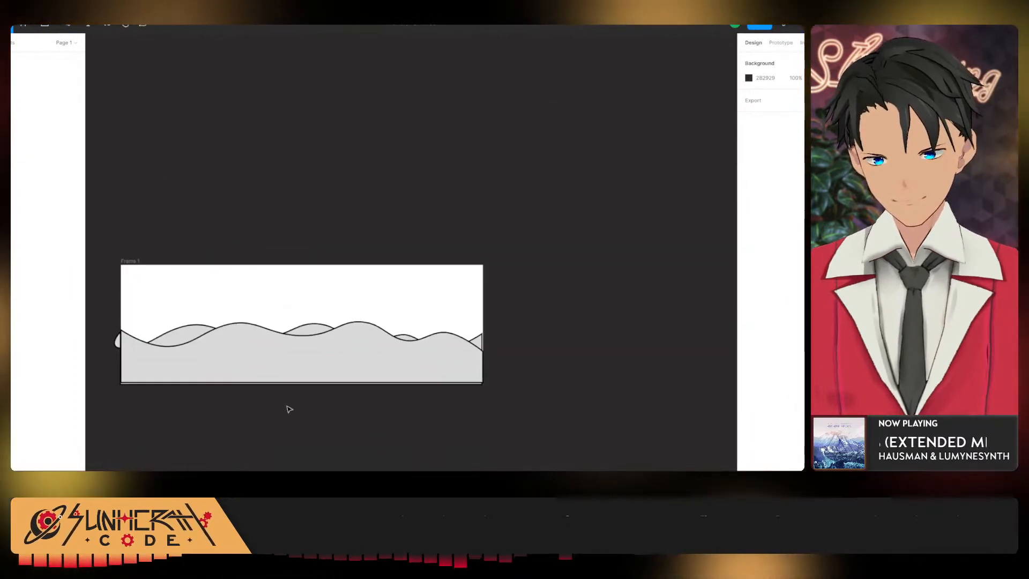
{"action": "key", "text": "ctrl+z"}
{"action": "key", "text": "ctrl+z"}
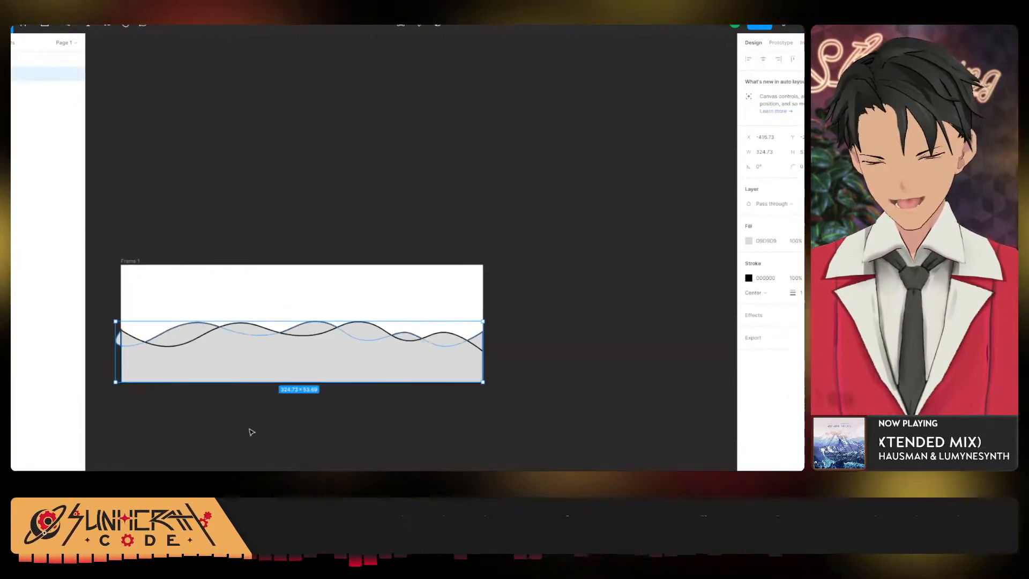
{"action": "left_click", "coordinate": [254, 427]}
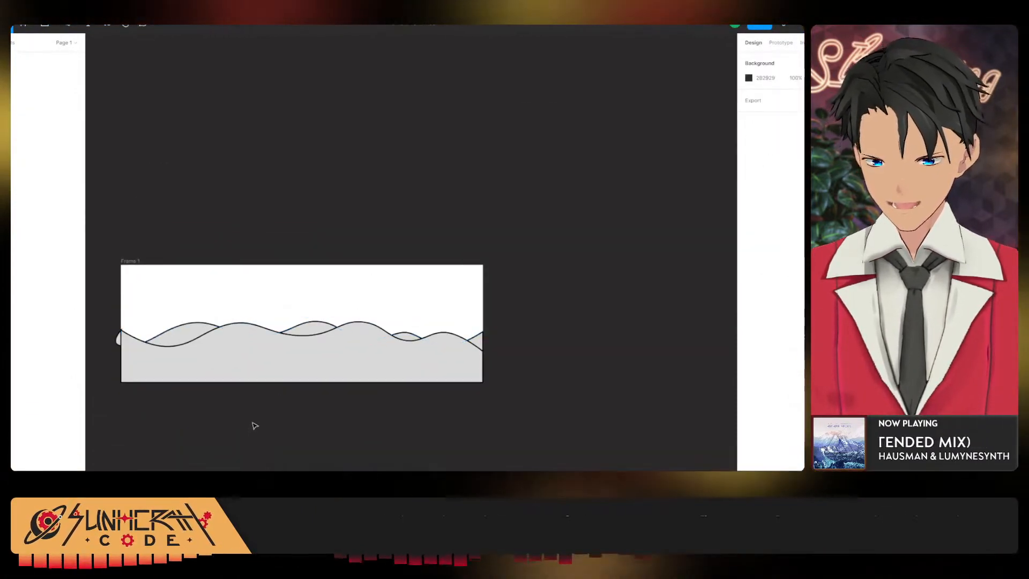
Nest both wave vectors inside the frame so that it clips their overhanging parts.
{"action": "left_click", "coordinate": [287, 383]}
{"action": "key", "text": "ctrl+a"}
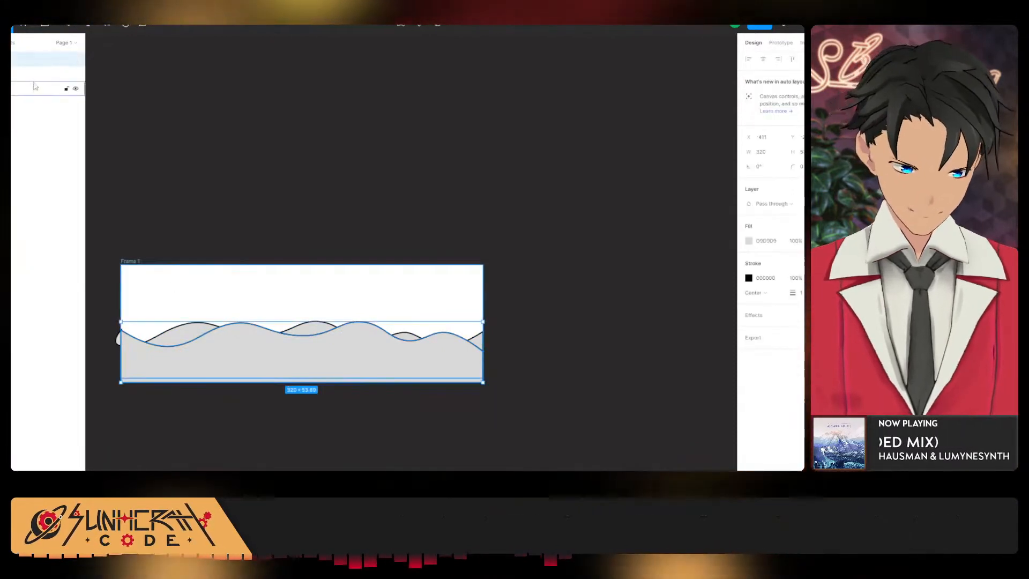
{"action": "left_click", "coordinate": [229, 170]}
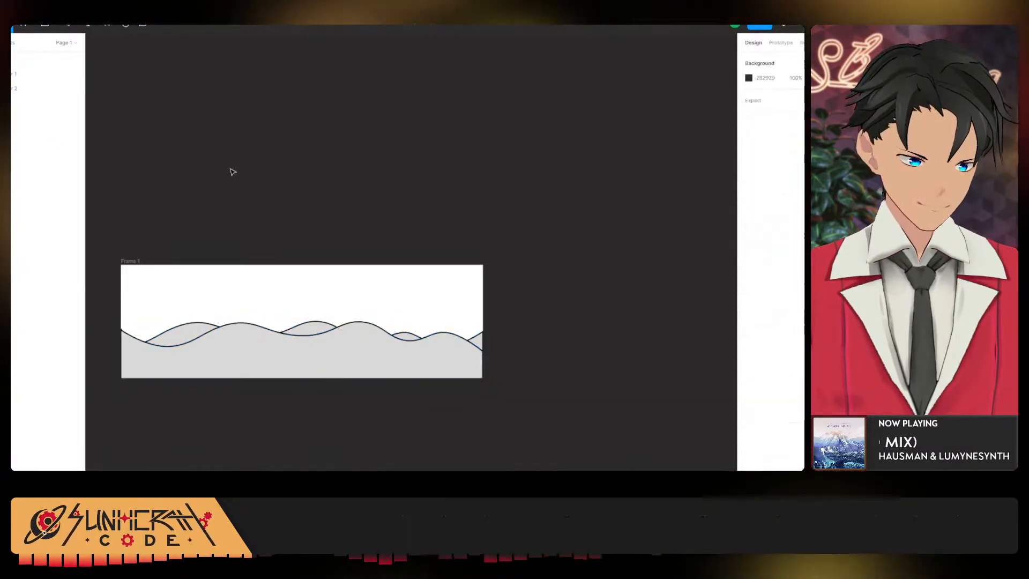
Edit the front wave vector and raise its upper right-end point slightly along the frame's right edge.
{"action": "left_click_drag", "start_coordinate": [450, 414], "coordinate": [493, 319]}
{"action": "scroll", "coordinate": [603, 227], "scroll_direction": "up", "scroll_amount": 5}
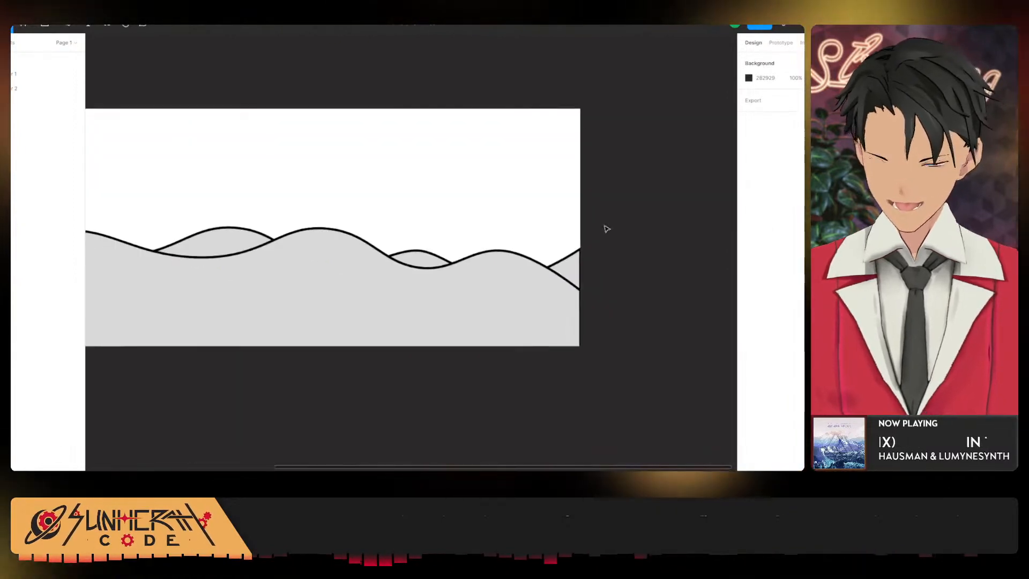
{"action": "left_click", "coordinate": [553, 280]}
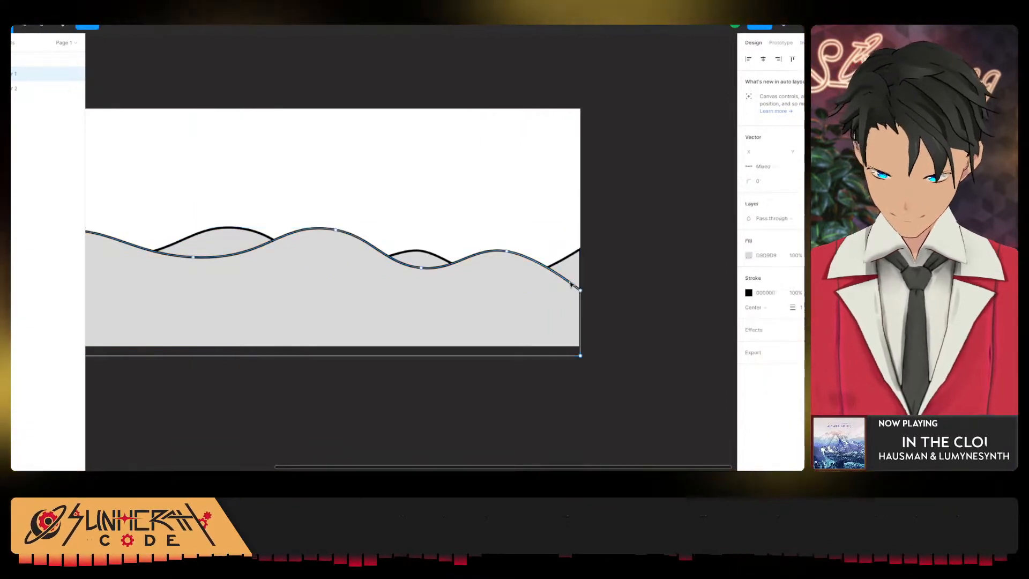
{"action": "left_click_drag", "start_coordinate": [582, 297], "coordinate": [585, 285]}
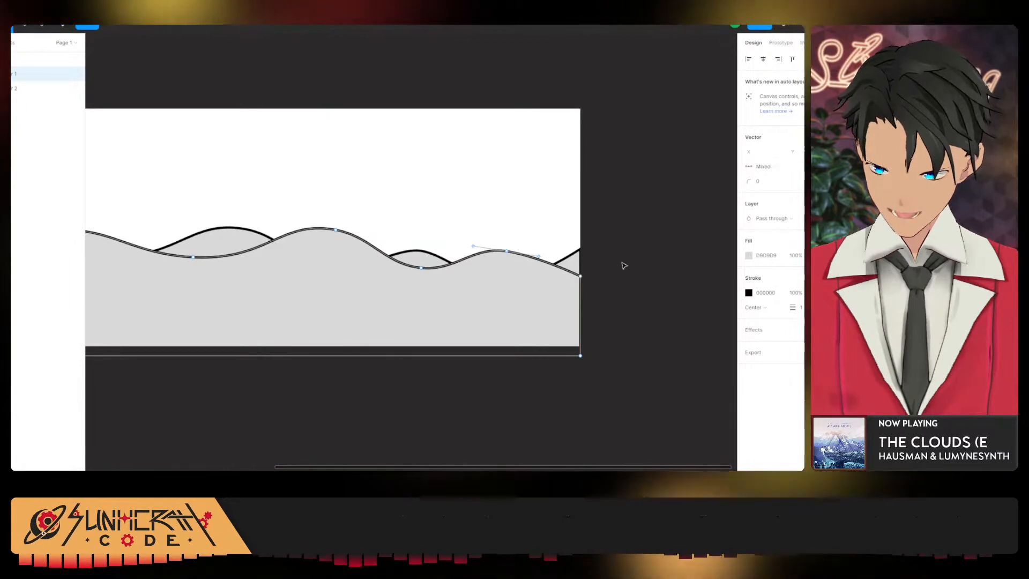
{"action": "left_click", "coordinate": [622, 272]}
Edit the rear wave vector, lower its upper right-end point slightly, and finish editing.
{"action": "double_click", "coordinate": [575, 264]}
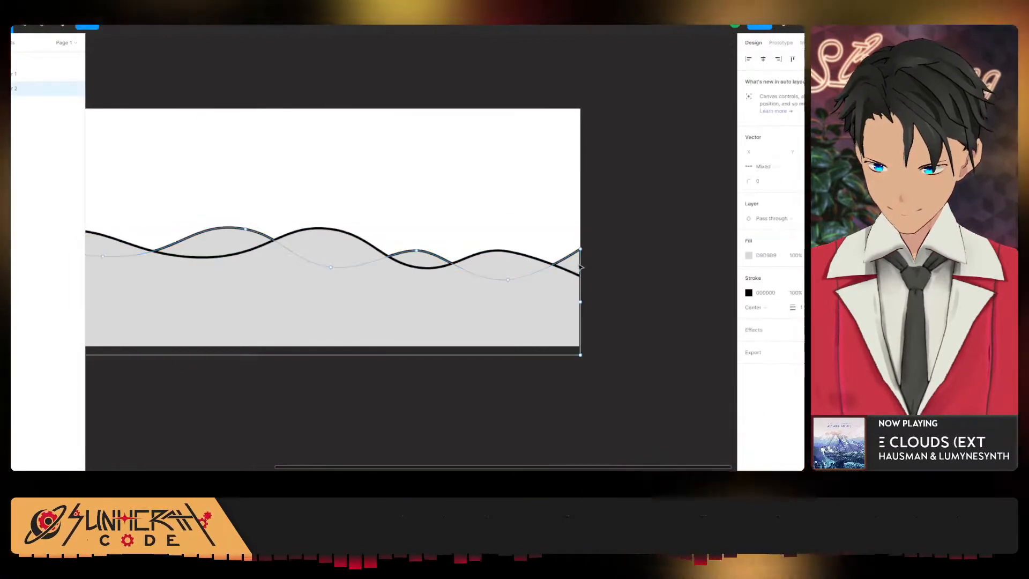
{"action": "scroll", "coordinate": [575, 265], "scroll_direction": "up", "scroll_amount": 3}
{"action": "left_click_drag", "start_coordinate": [586, 231], "coordinate": [584, 249]}
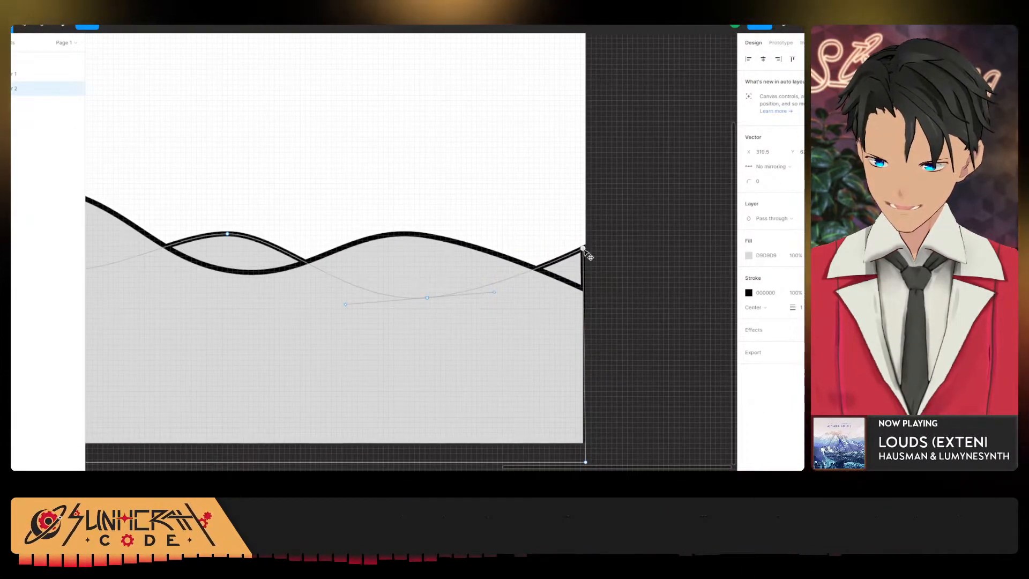
{"action": "left_click", "coordinate": [633, 224]}
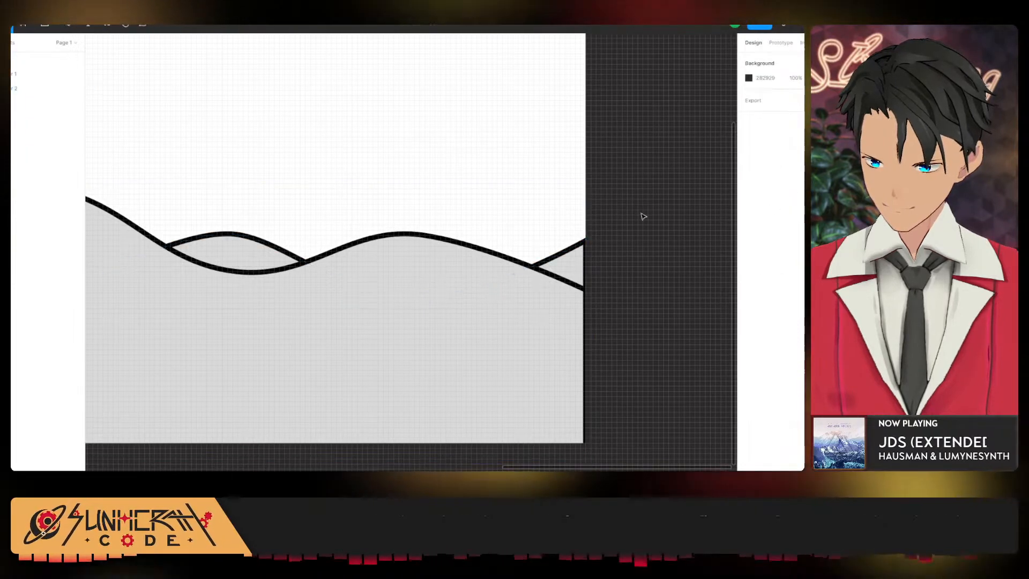
Change the front wave's fill to a linear gradient and try to set its end stop's opacity to 100%.
{"action": "scroll", "coordinate": [641, 216], "scroll_direction": "down", "scroll_amount": 2}
{"action": "left_click", "coordinate": [422, 290]}
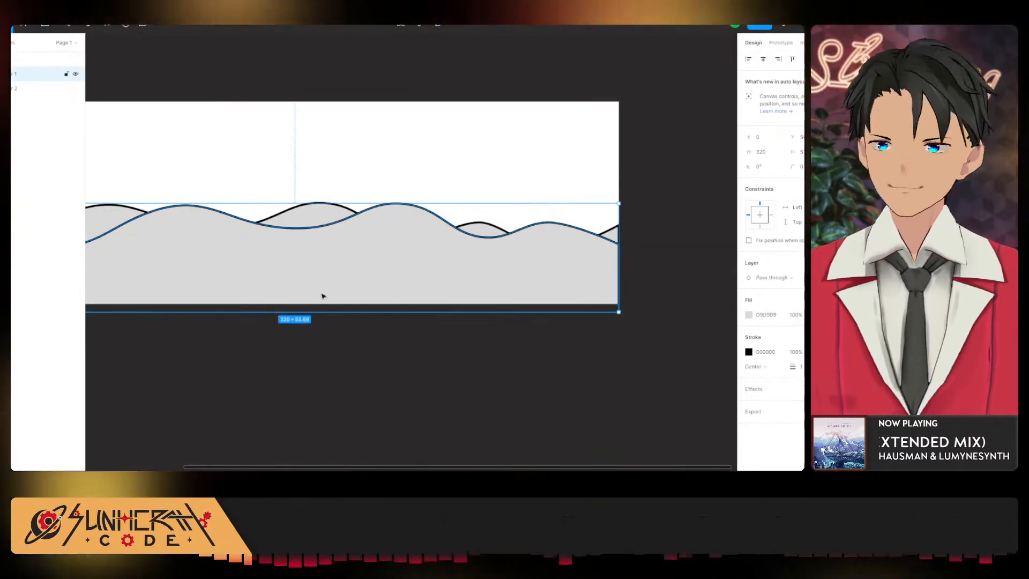
{"action": "scroll", "coordinate": [467, 287], "scroll_direction": "left", "scroll_amount": 5}
{"action": "left_click", "coordinate": [748, 315]}
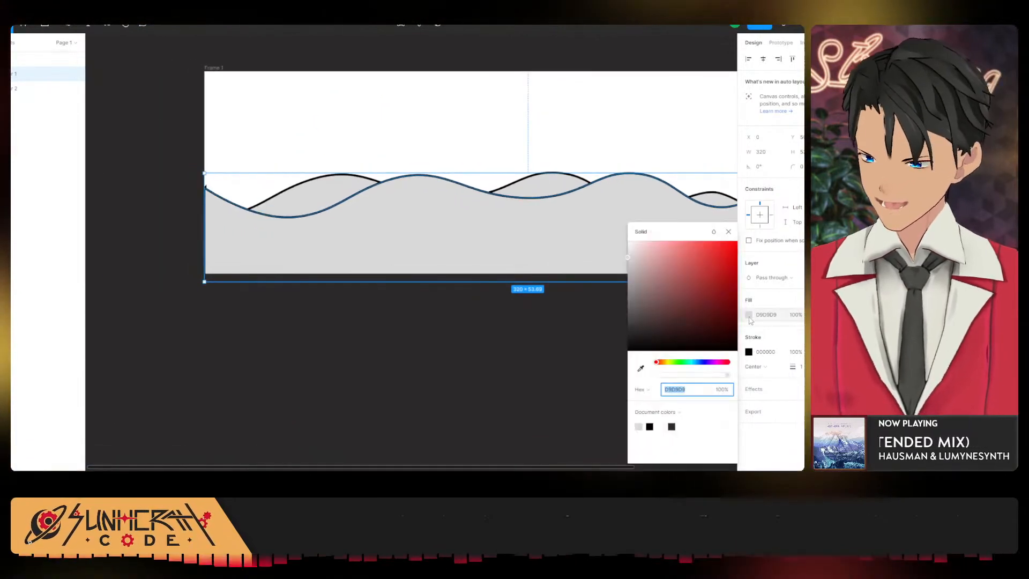
{"action": "left_click", "coordinate": [641, 232]}
{"action": "left_click", "coordinate": [649, 244]}
{"action": "scroll", "coordinate": [483, 274], "scroll_direction": "right", "scroll_amount": 5}
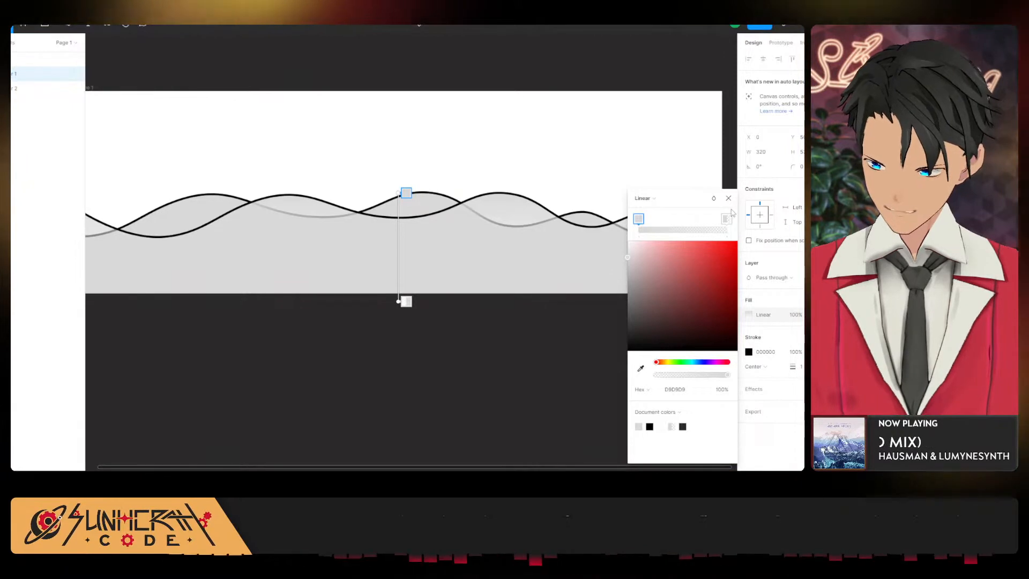
{"action": "left_click", "coordinate": [717, 390]}
{"action": "type", "text": "100"}
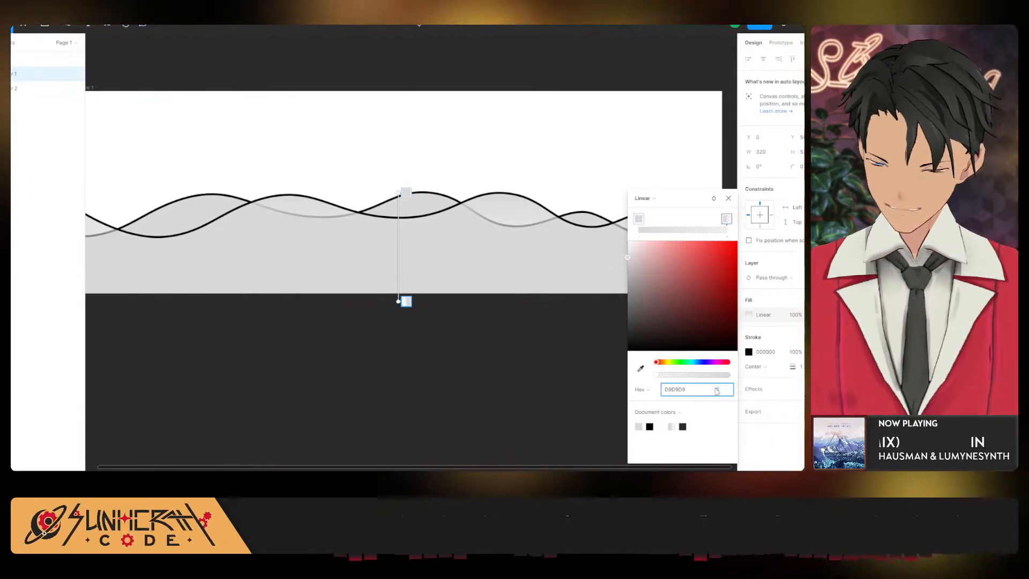
{"action": "key", "text": "Return"}
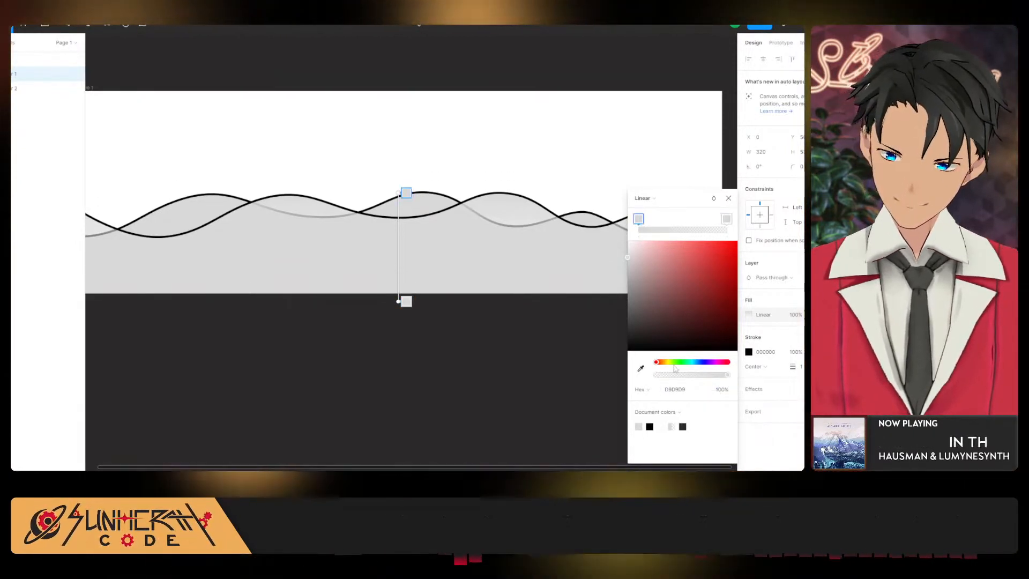
Colour the front wave gradient's upper stop light blue and its lower stop 0038FF at 100% opacity.
{"action": "left_click_drag", "start_coordinate": [675, 366], "coordinate": [695, 363]}
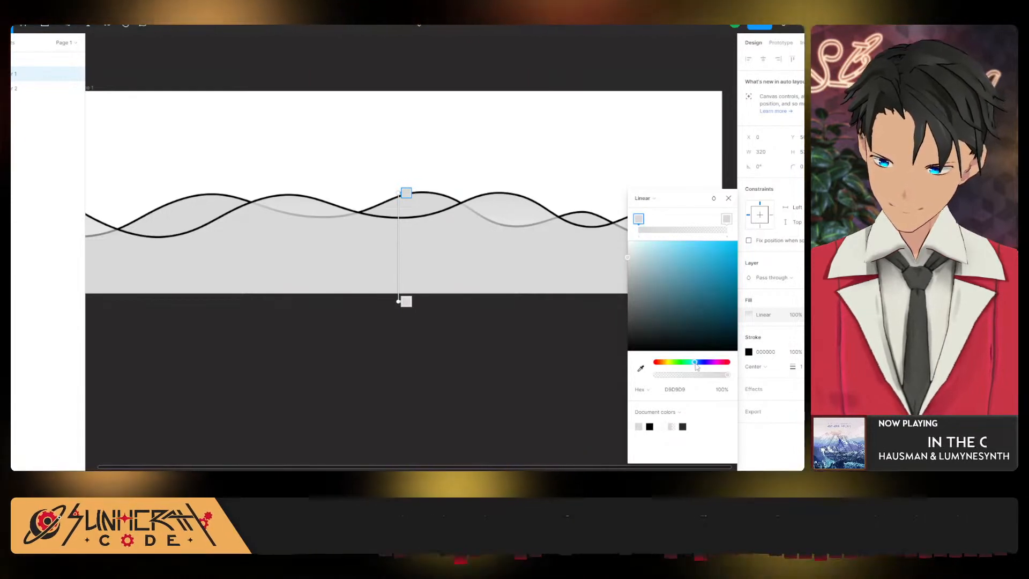
{"action": "left_click_drag", "start_coordinate": [662, 250], "coordinate": [659, 241]}
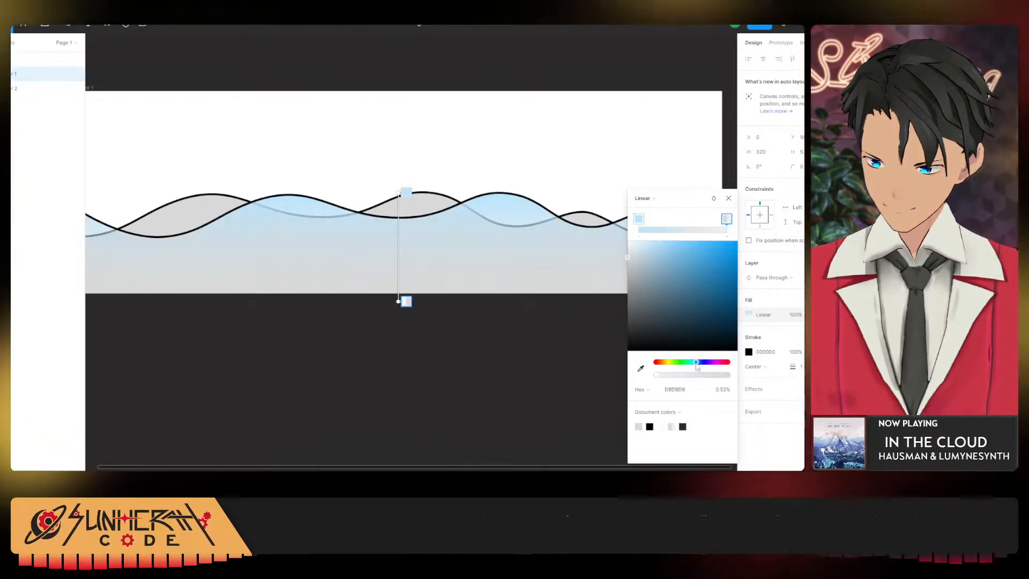
{"action": "left_click_drag", "start_coordinate": [699, 366], "coordinate": [702, 367]}
{"action": "left_click_drag", "start_coordinate": [684, 267], "coordinate": [738, 240]}
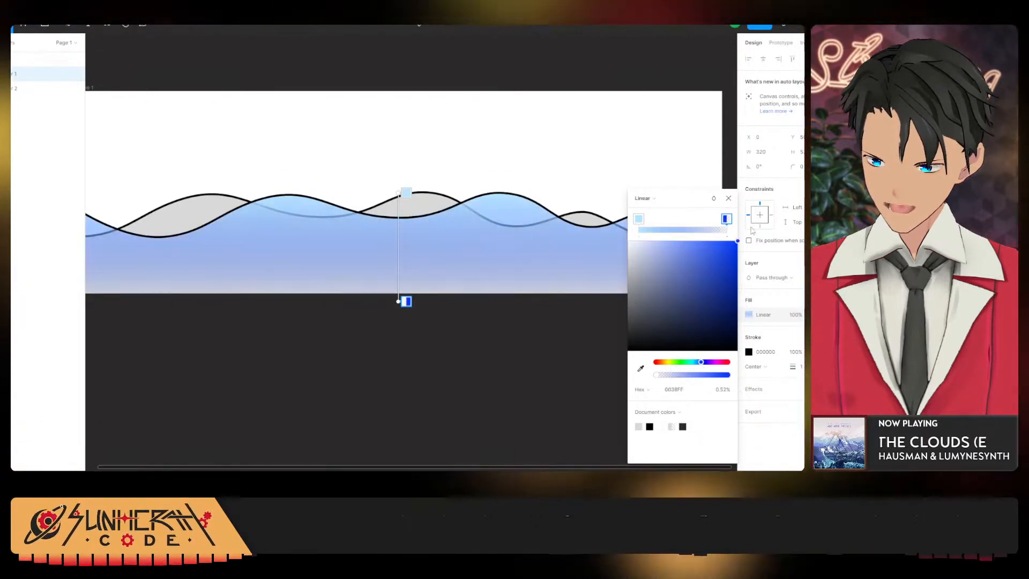
{"action": "left_click", "coordinate": [730, 393]}
{"action": "type", "text": "100"}
{"action": "key", "text": "Return"}
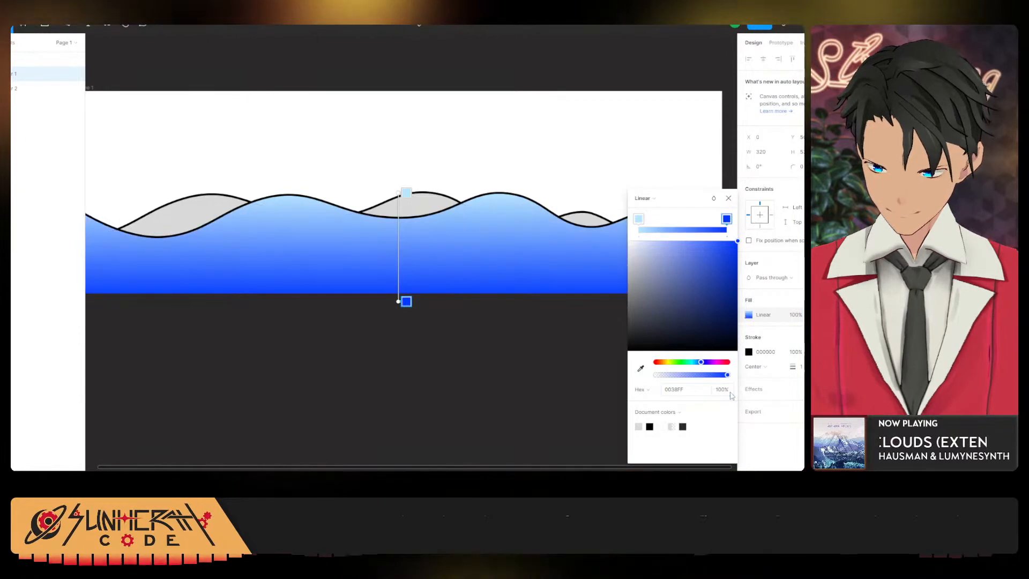
Try darkening the gradient's lower blue stop and moving it to mid-gradient, and undo the move.
{"action": "scroll", "coordinate": [581, 355], "scroll_direction": "down", "scroll_amount": 5}
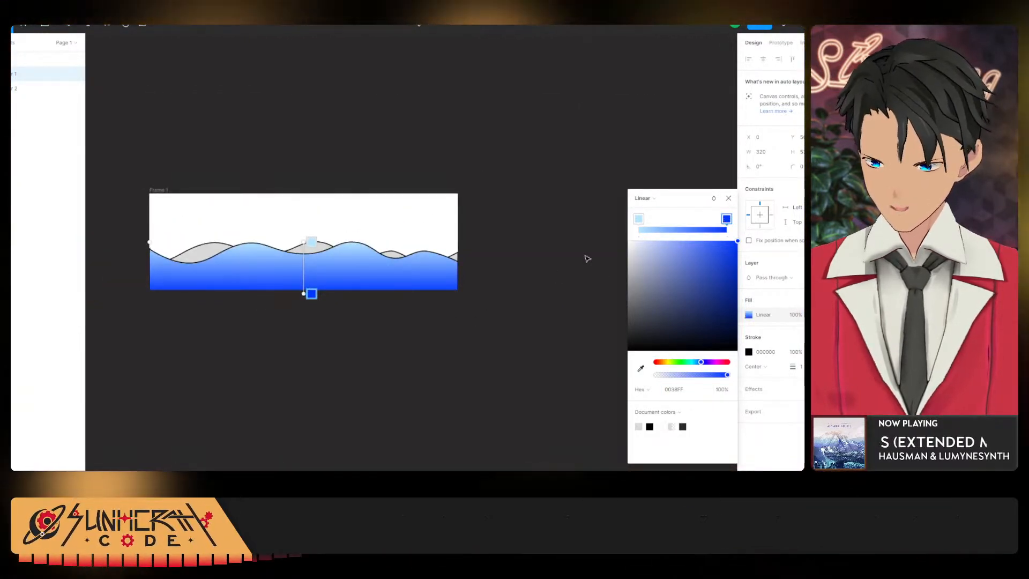
{"action": "left_click_drag", "start_coordinate": [738, 242], "coordinate": [740, 315]}
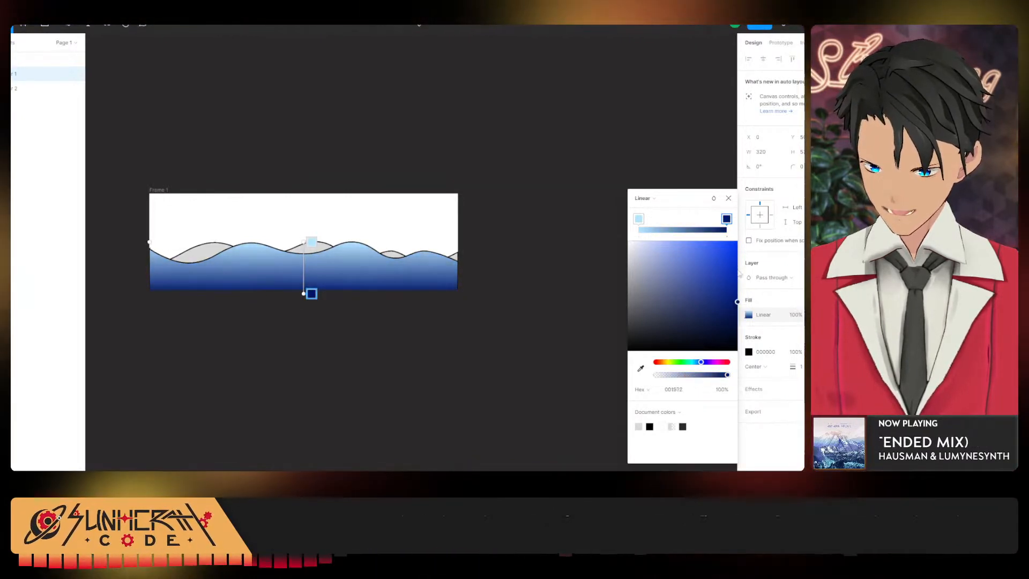
{"action": "left_click_drag", "start_coordinate": [737, 318], "coordinate": [680, 220]}
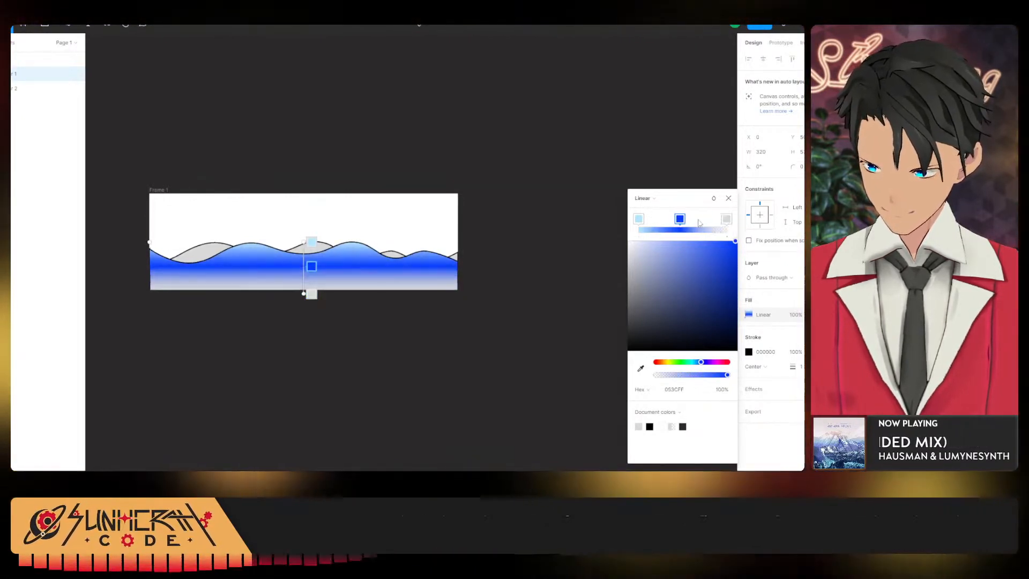
{"action": "left_click", "coordinate": [727, 220]}
{"action": "key", "text": "ctrl+z"}
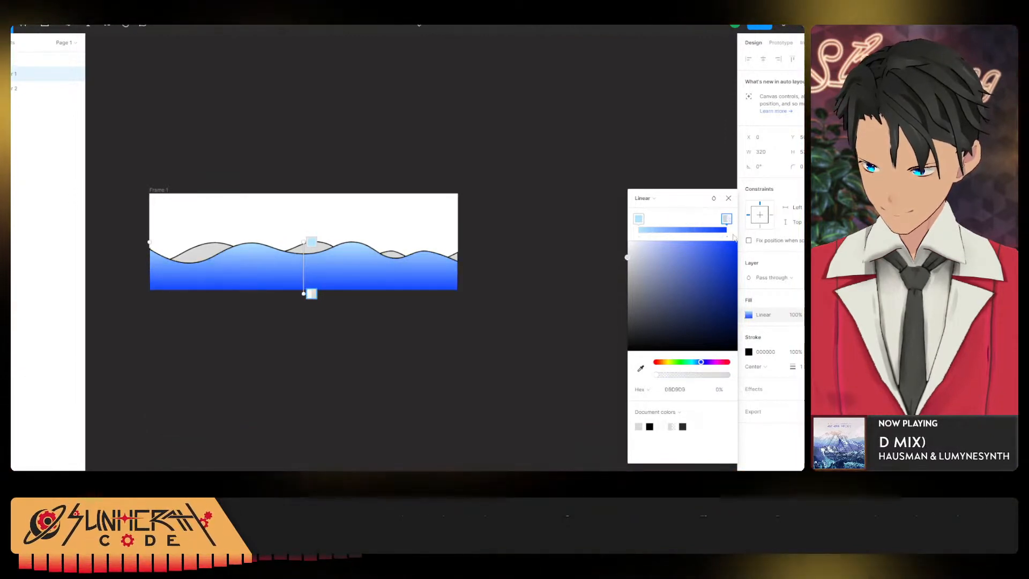
Build the front wave's gradient with a bright blue stop past the middle and an opaque 021145 end stop, removing the leftover grey stop.
{"action": "left_click_drag", "start_coordinate": [730, 222], "coordinate": [691, 228]}
{"action": "left_click", "coordinate": [727, 219]}
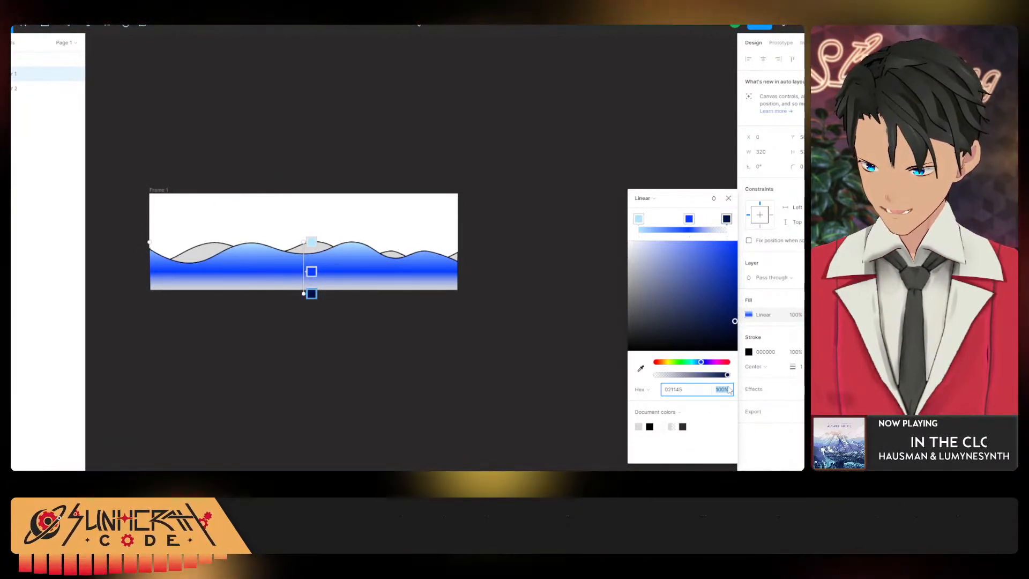
{"action": "scroll", "coordinate": [355, 248], "scroll_direction": "up", "scroll_amount": 3}
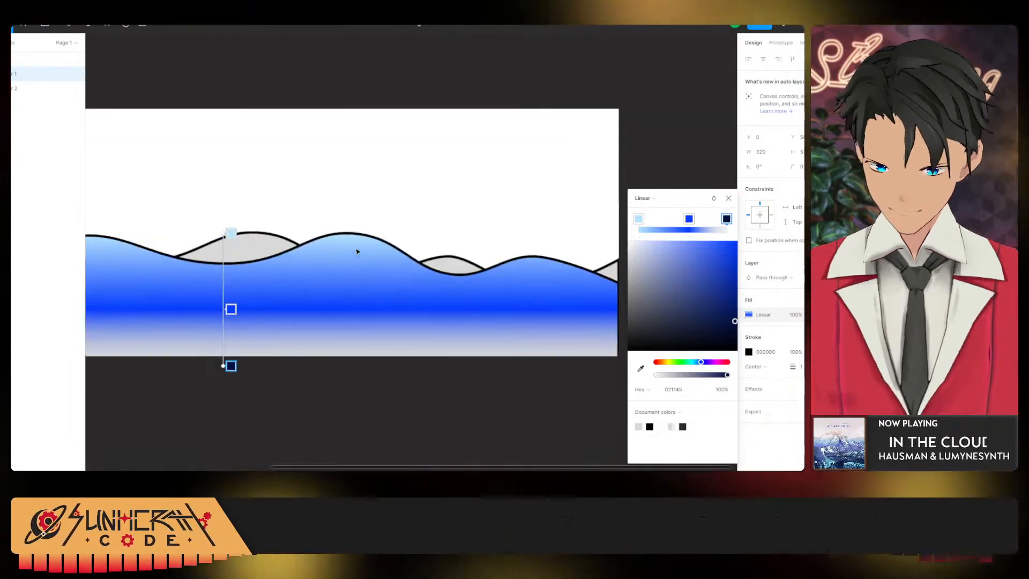
{"action": "mouse_move", "coordinate": [726, 219]}
{"action": "left_mouse_down"}
{"action": "mouse_move", "coordinate": [710, 218]}
{"action": "mouse_move", "coordinate": [727, 219]}
{"action": "left_mouse_up"}
{"action": "left_click", "coordinate": [727, 220]}
{"action": "key", "text": "Delete"}
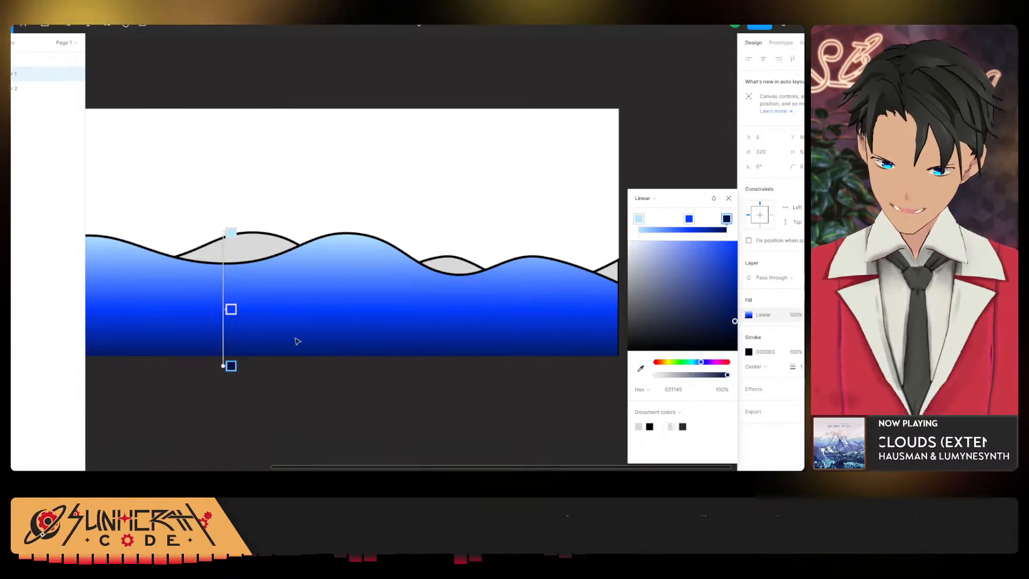
Shift the light blue and navy stops slightly inward along the front wave's gradient and readjust the bright blue stop between them.
{"action": "left_click_drag", "start_coordinate": [231, 327], "coordinate": [314, 303]}
{"action": "left_click", "coordinate": [315, 302]}
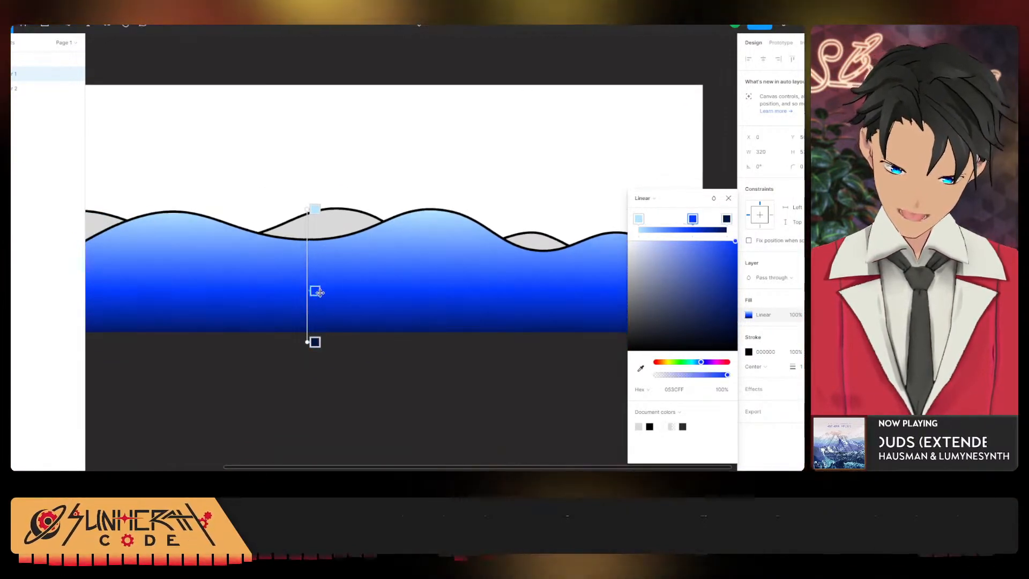
{"action": "left_click_drag", "start_coordinate": [315, 342], "coordinate": [322, 336]}
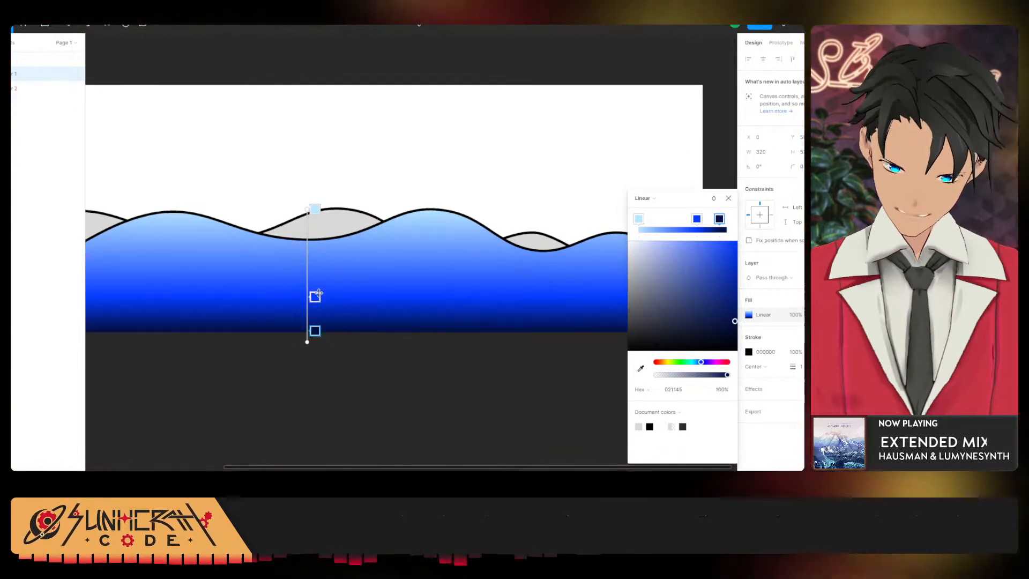
{"action": "left_click_drag", "start_coordinate": [319, 294], "coordinate": [318, 288]}
{"action": "left_click_drag", "start_coordinate": [315, 209], "coordinate": [315, 221]}
{"action": "scroll", "coordinate": [332, 225], "scroll_direction": "down", "scroll_amount": 3}
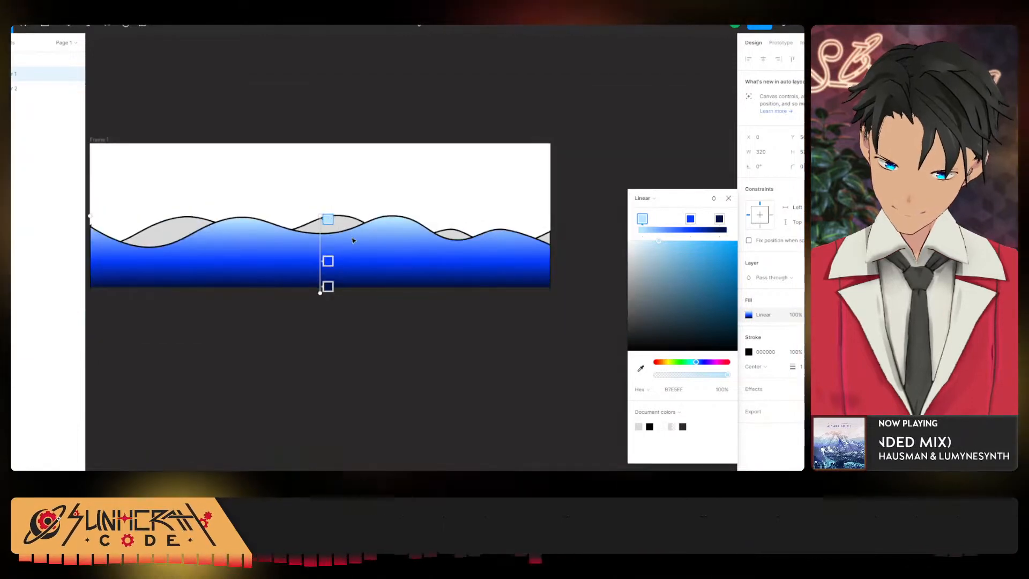
{"action": "left_click_drag", "start_coordinate": [328, 261], "coordinate": [331, 258]}
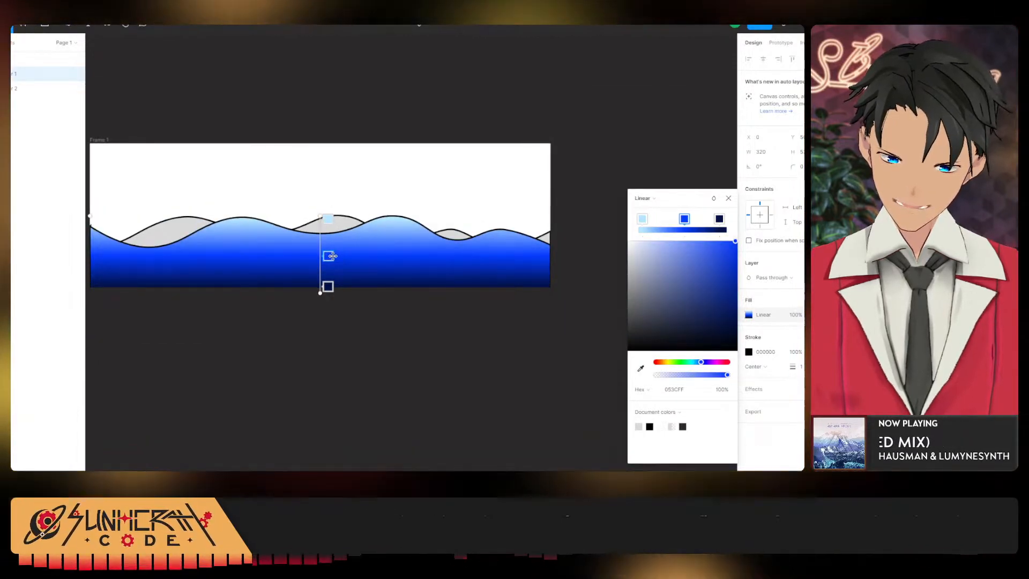
Mute the gradient's middle stop to 254CD7 and remove the front wave's stroke.
{"action": "scroll", "coordinate": [349, 273], "scroll_direction": "up", "scroll_amount": 3}
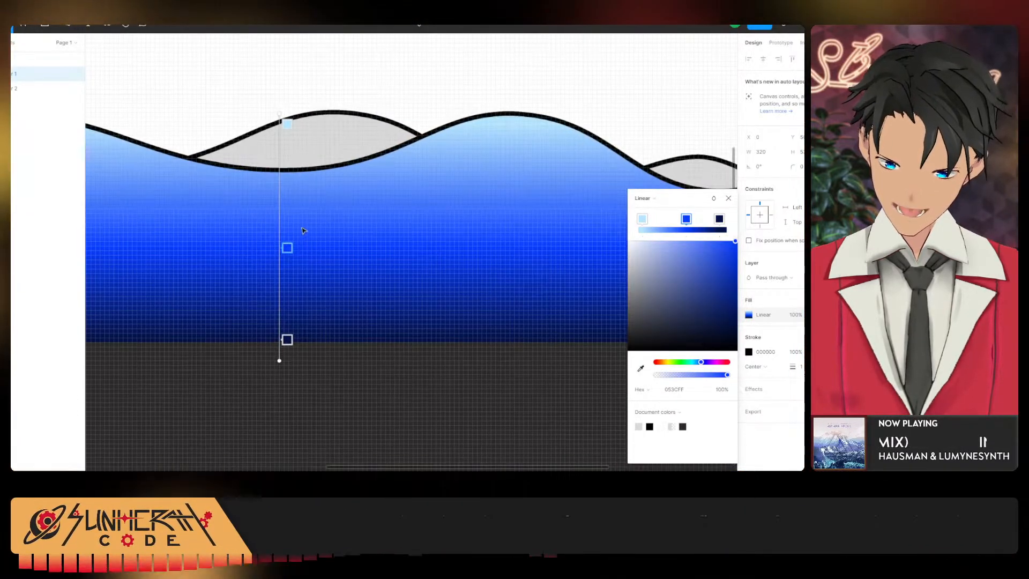
{"action": "scroll", "coordinate": [333, 236], "scroll_direction": "down", "scroll_amount": 4}
{"action": "scroll", "coordinate": [343, 227], "scroll_direction": "down", "scroll_amount": 2}
{"action": "scroll", "coordinate": [354, 224], "scroll_direction": "up", "scroll_amount": 4}
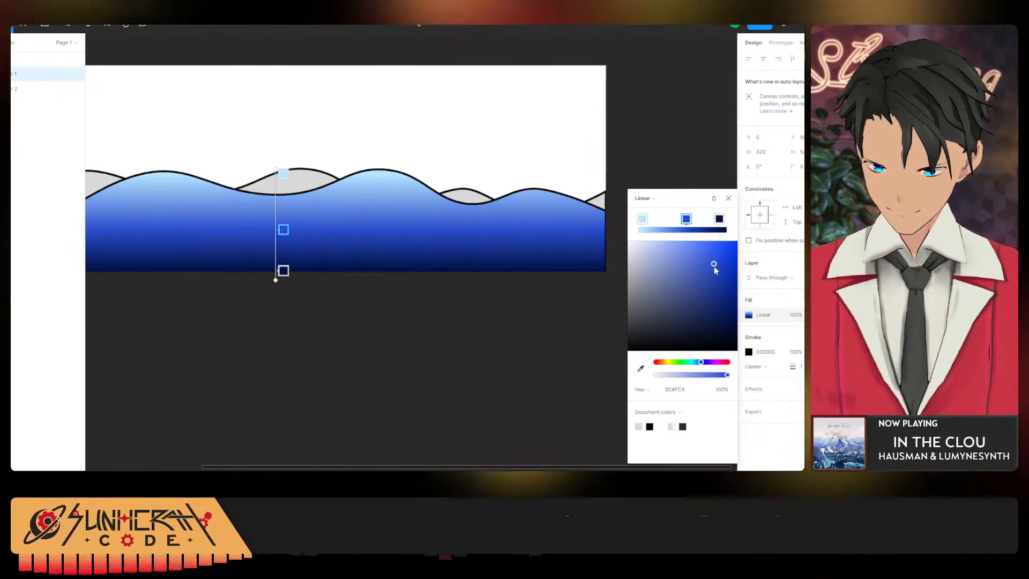
{"action": "mouse_move", "coordinate": [718, 264]}
{"action": "left_mouse_down"}
{"action": "mouse_move", "coordinate": [729, 256]}
{"action": "mouse_move", "coordinate": [715, 257]}
{"action": "mouse_move", "coordinate": [721, 265]}
{"action": "left_mouse_up"}
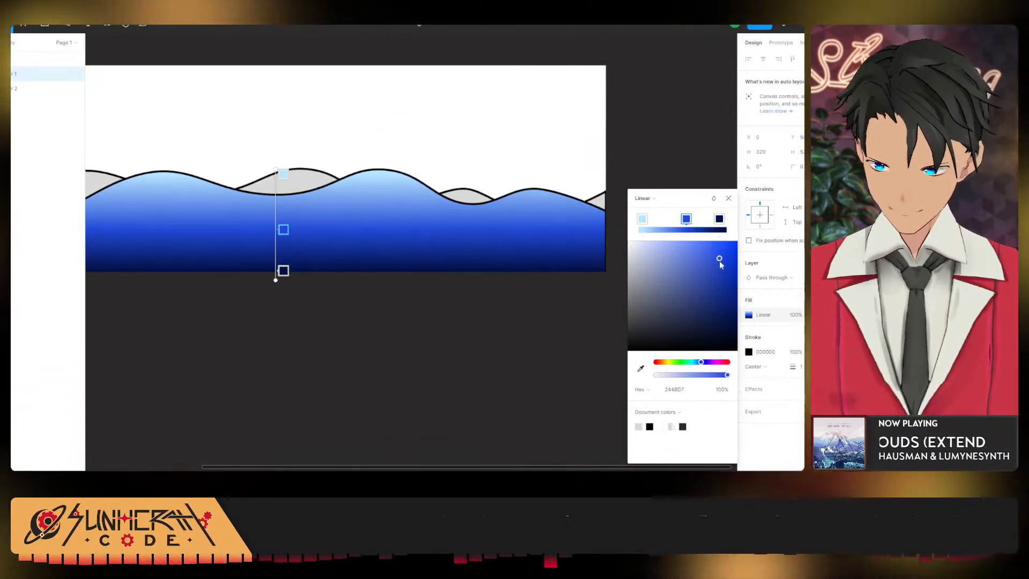
{"action": "scroll", "coordinate": [344, 284], "scroll_direction": "down", "scroll_amount": 3}
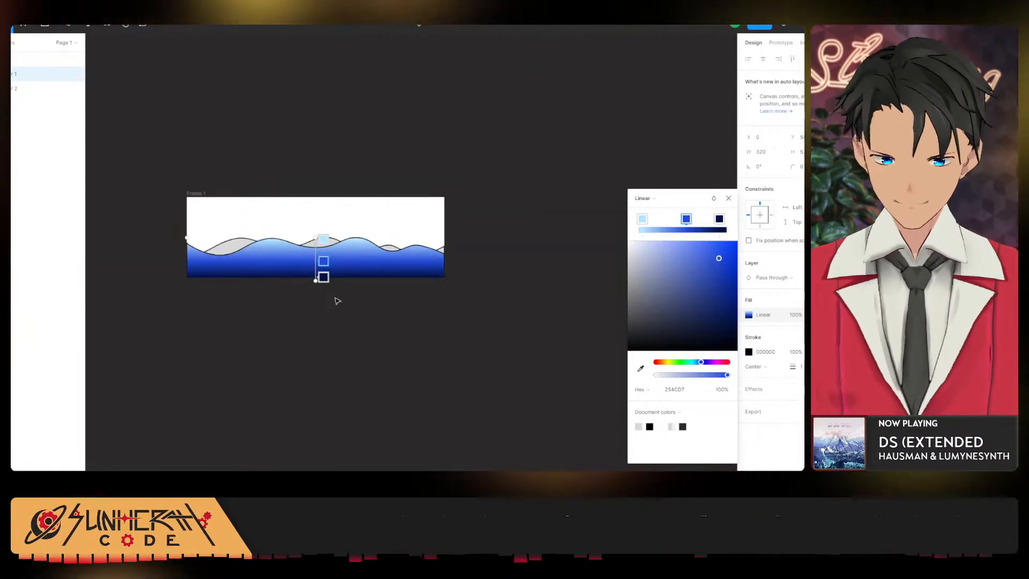
{"action": "left_click", "coordinate": [324, 239]}
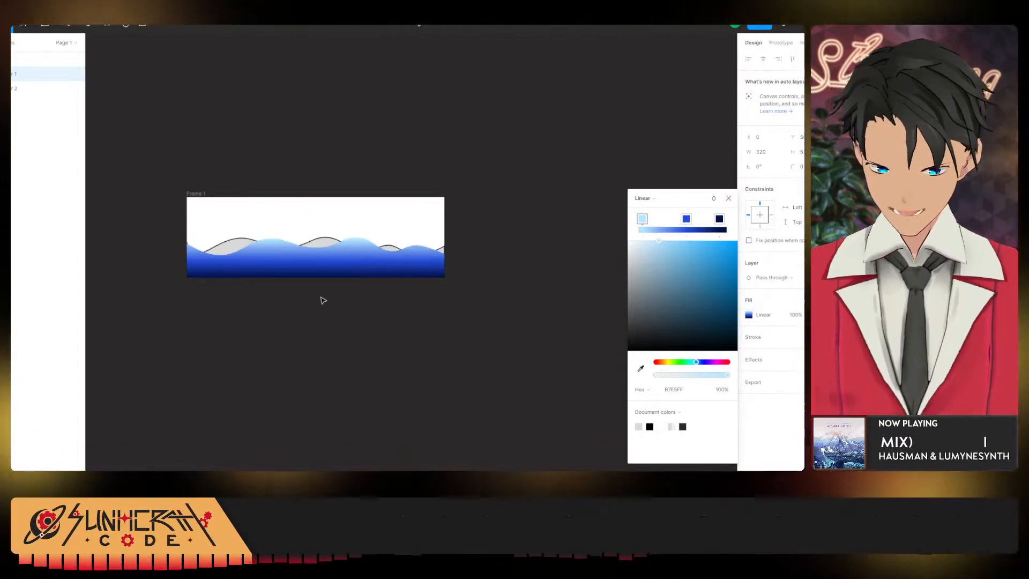
Set the rear wave's solid fill to light blue 7BC0FF.
{"action": "left_click", "coordinate": [16, 93]}
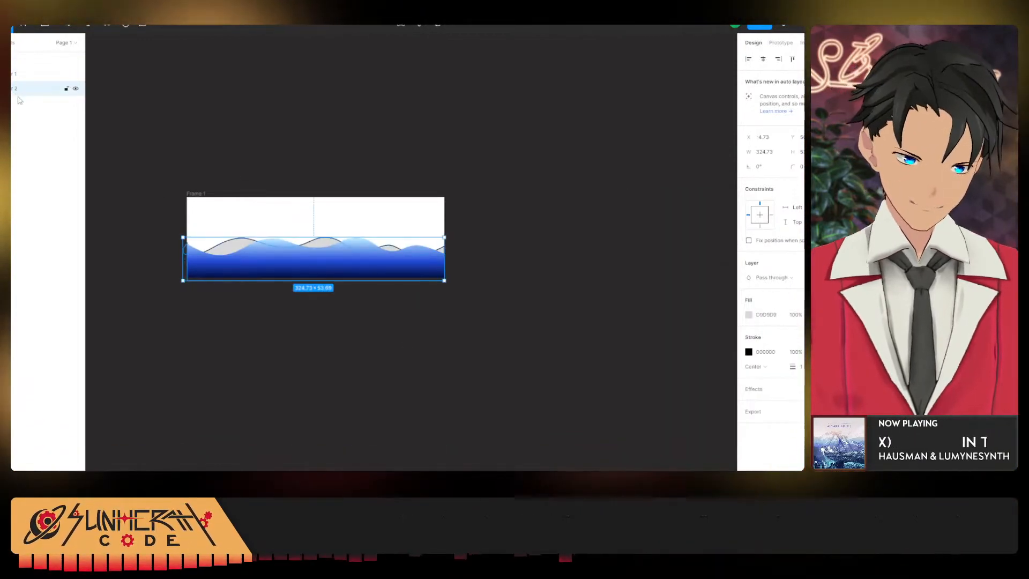
{"action": "scroll", "coordinate": [364, 235], "scroll_direction": "up", "scroll_amount": 5}
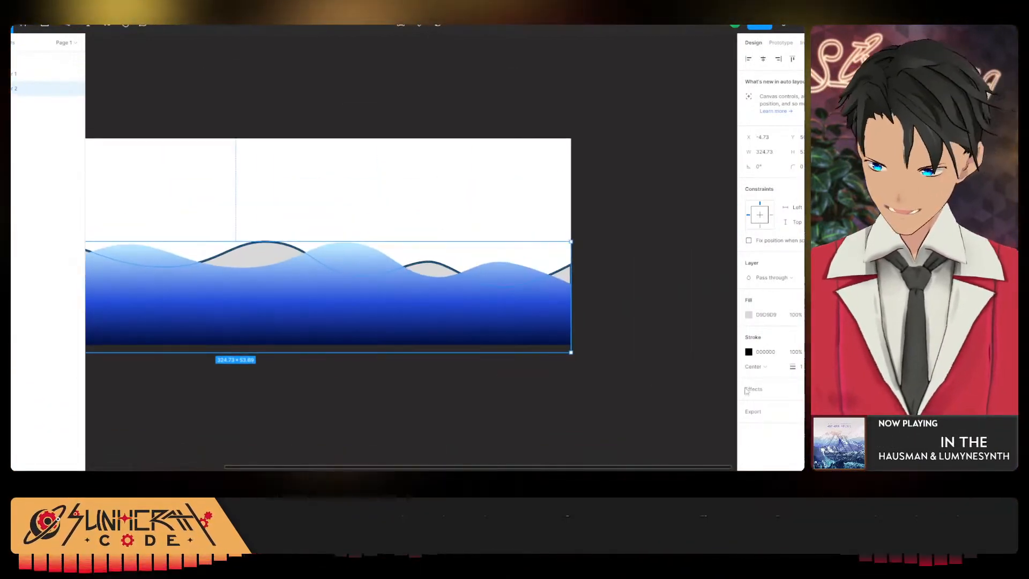
{"action": "left_click", "coordinate": [750, 315]}
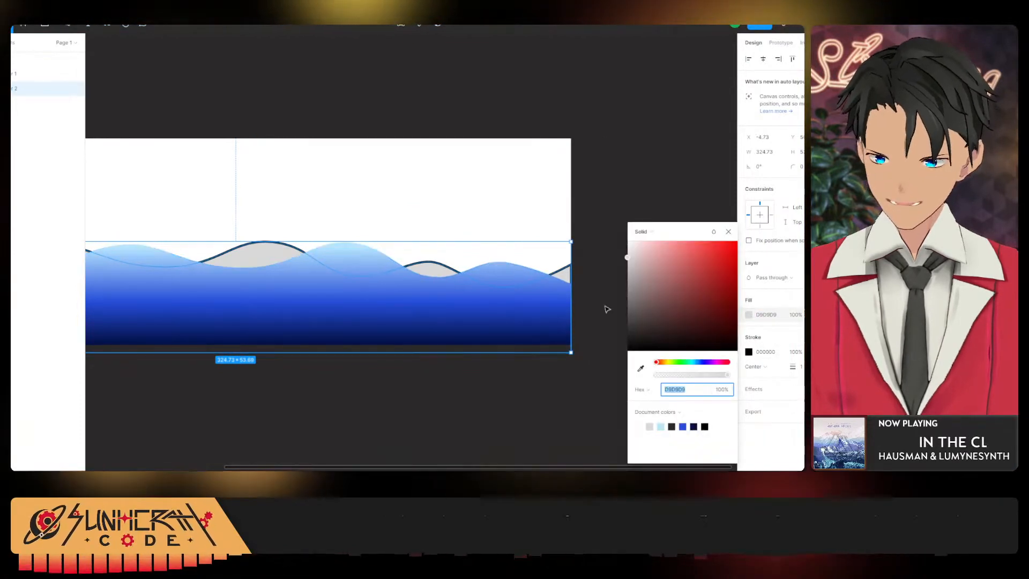
{"action": "left_click", "coordinate": [696, 364]}
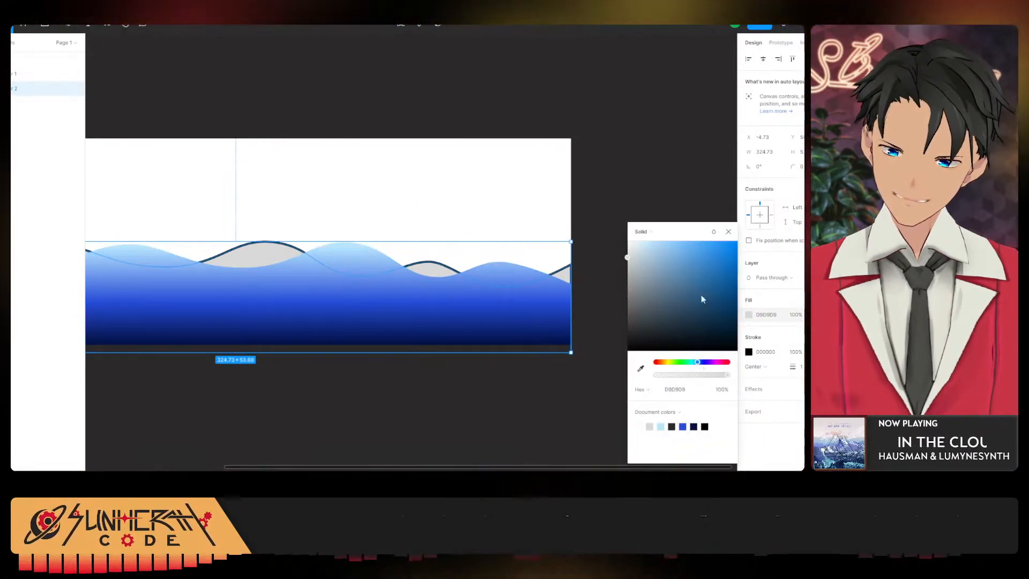
{"action": "left_click_drag", "start_coordinate": [690, 275], "coordinate": [685, 237]}
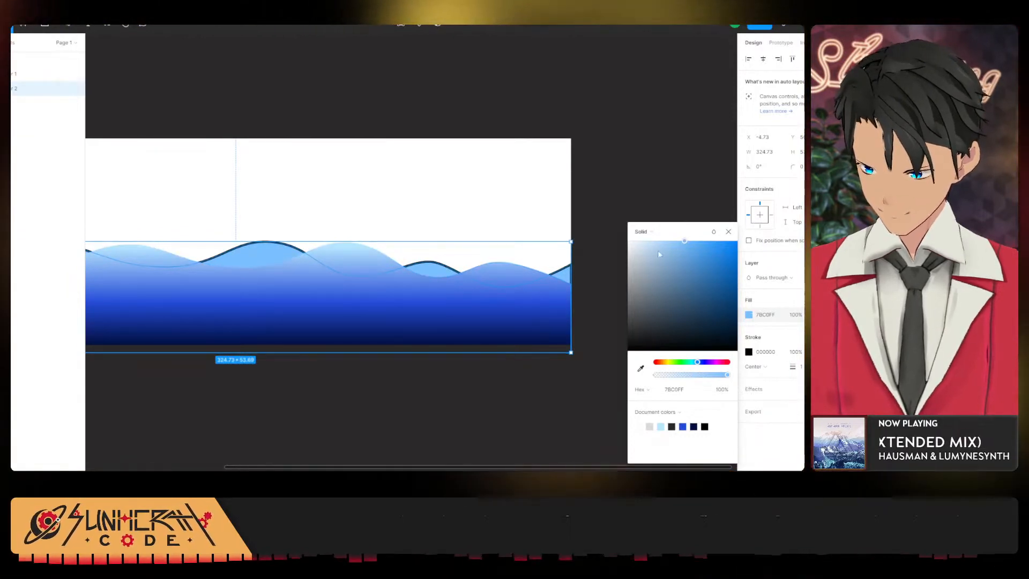
Change the rear wave's fill to a linear gradient ending in 2851E0 at 100% opacity, and remove its stroke.
{"action": "key", "text": "Return"}
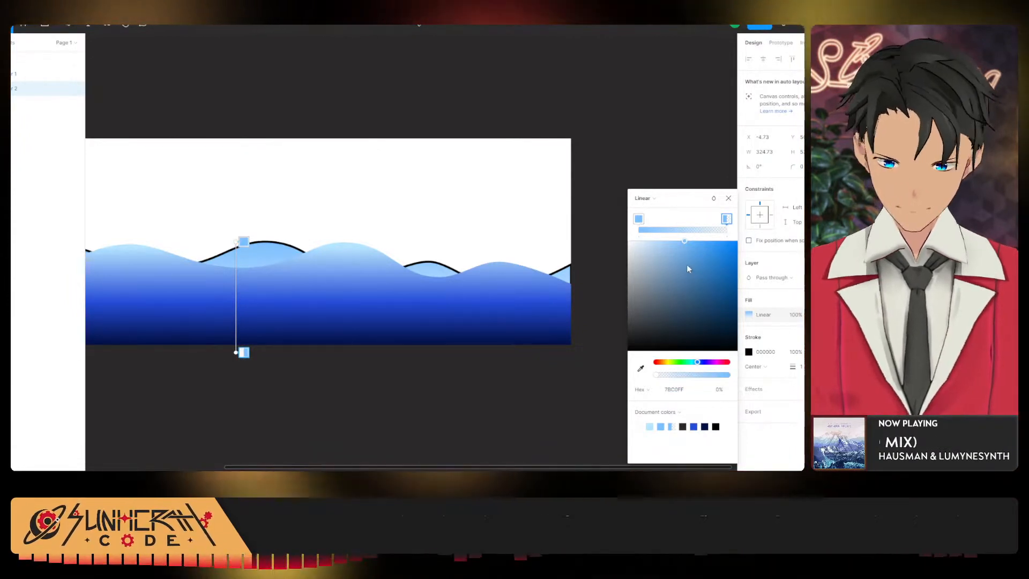
{"action": "left_click", "coordinate": [695, 426]}
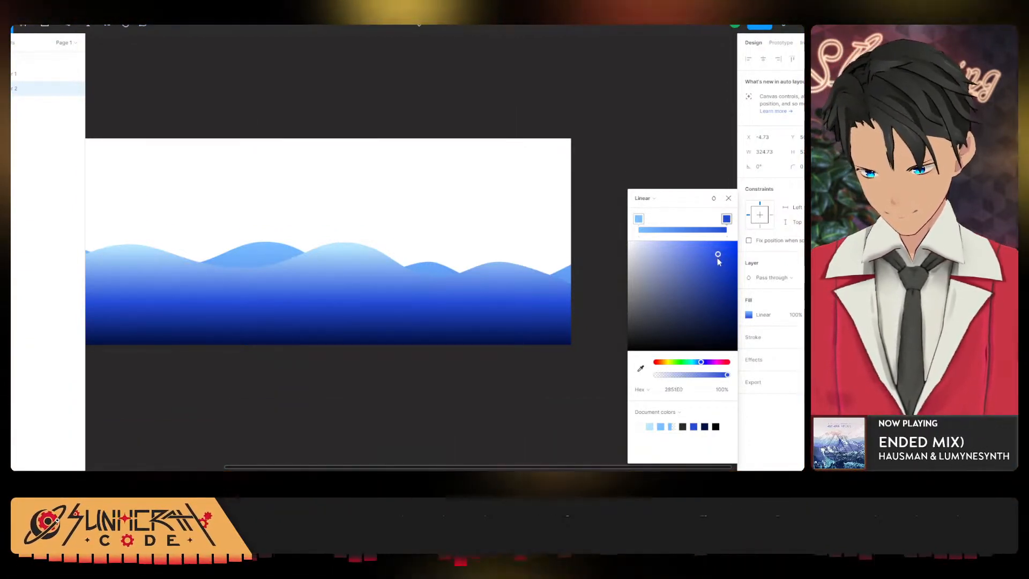
{"action": "scroll", "coordinate": [622, 310], "scroll_direction": "left", "scroll_amount": 3}
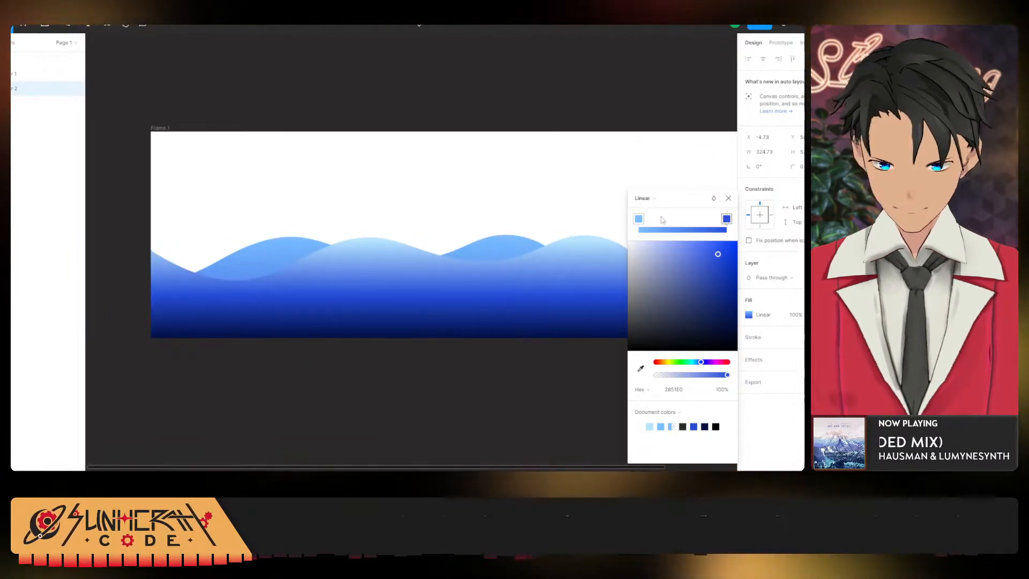
{"action": "left_click", "coordinate": [639, 219]}
{"action": "scroll", "coordinate": [261, 282], "scroll_direction": "down", "scroll_amount": 3}
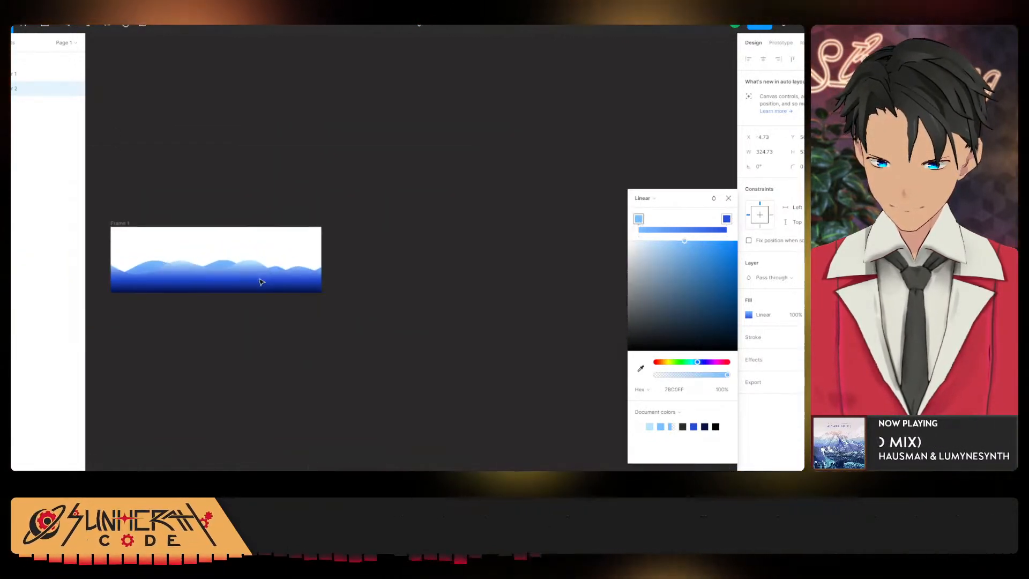
{"action": "key", "text": "Escape"}
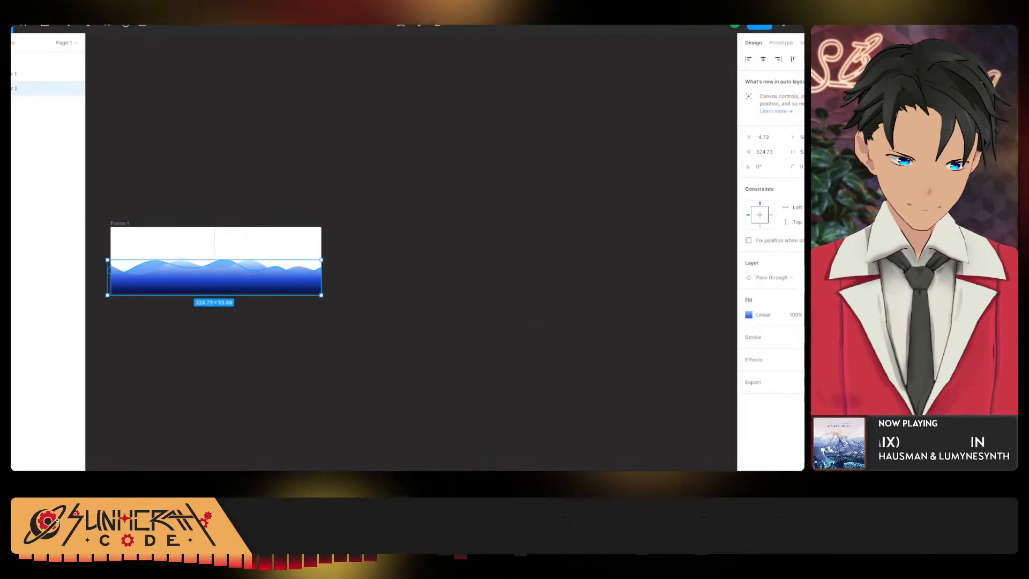
Darken the light blue stop of the rear wave's gradient to 4B9DE8.
{"action": "left_click", "coordinate": [748, 315]}
{"action": "scroll", "coordinate": [159, 292], "scroll_direction": "up", "scroll_amount": 5}
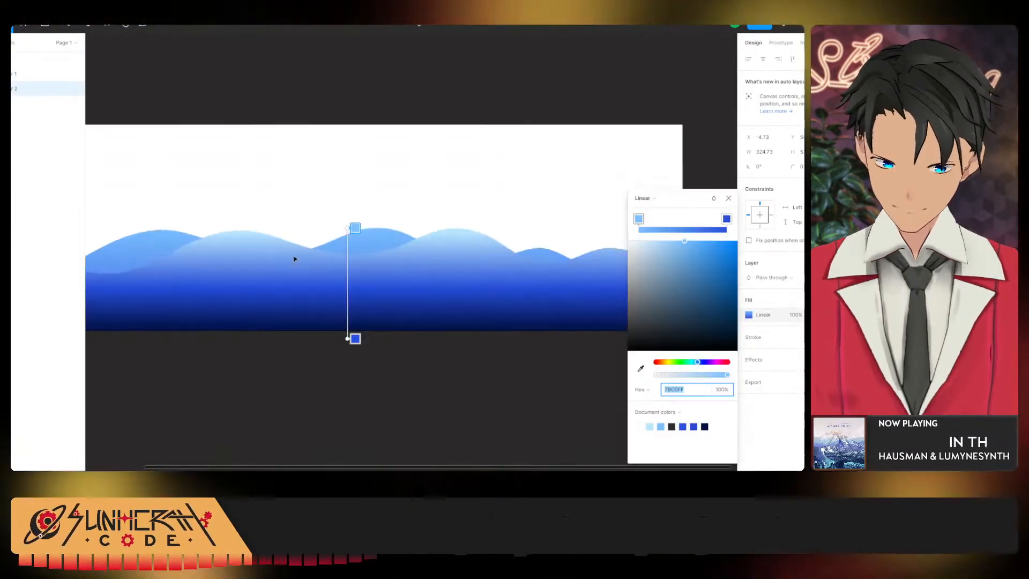
{"action": "mouse_move", "coordinate": [356, 246]}
{"action": "left_mouse_down"}
{"action": "mouse_move", "coordinate": [356, 279]}
{"action": "mouse_move", "coordinate": [356, 228]}
{"action": "left_mouse_up"}
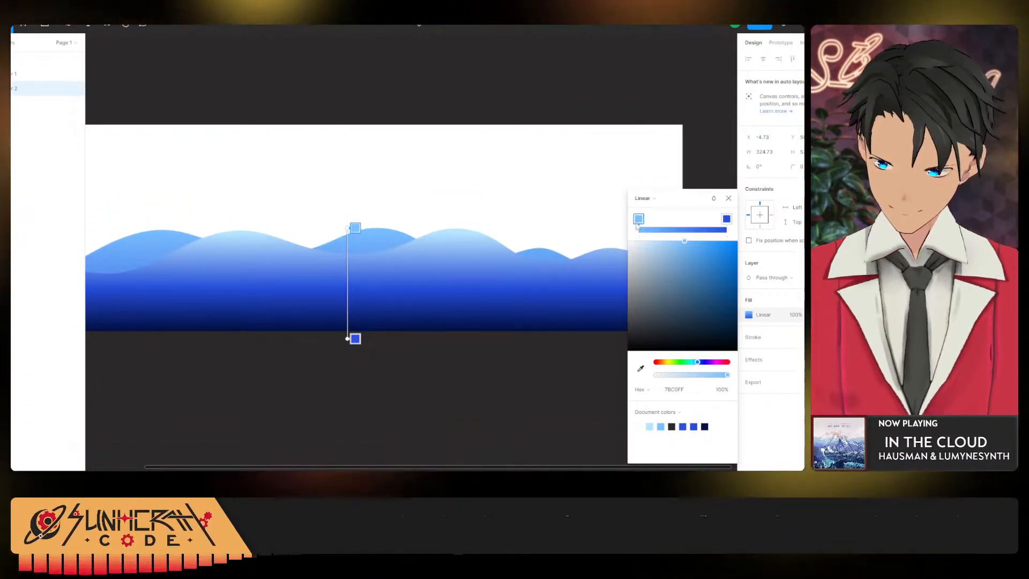
{"action": "mouse_move", "coordinate": [687, 243]}
{"action": "left_mouse_down"}
{"action": "mouse_move", "coordinate": [600, 400]}
{"action": "mouse_move", "coordinate": [602, 301]}
{"action": "mouse_move", "coordinate": [611, 386]}
{"action": "mouse_move", "coordinate": [627, 293]}
{"action": "mouse_move", "coordinate": [663, 275]}
{"action": "mouse_move", "coordinate": [710, 271]}
{"action": "mouse_move", "coordinate": [717, 249]}
{"action": "mouse_move", "coordinate": [705, 264]}
{"action": "mouse_move", "coordinate": [702, 254]}
{"action": "left_mouse_up"}
{"action": "left_click_drag", "start_coordinate": [515, 290], "coordinate": [391, 310]}
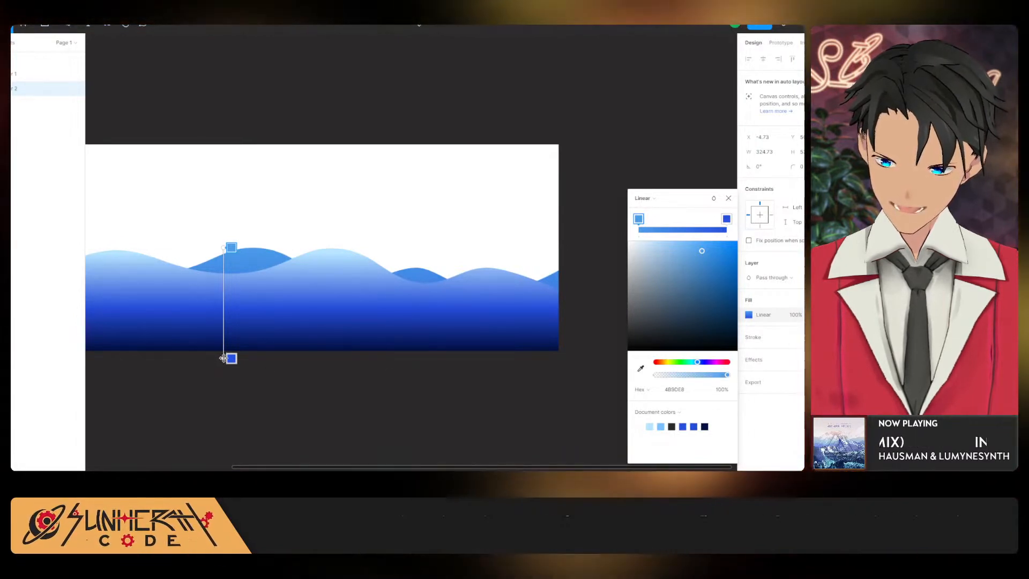
Try shortening the rear wave's gradient by pulling its end points inward, and undo the change.
{"action": "left_click_drag", "start_coordinate": [225, 357], "coordinate": [226, 297]}
{"action": "scroll", "coordinate": [226, 297], "scroll_direction": "up", "scroll_amount": 5}
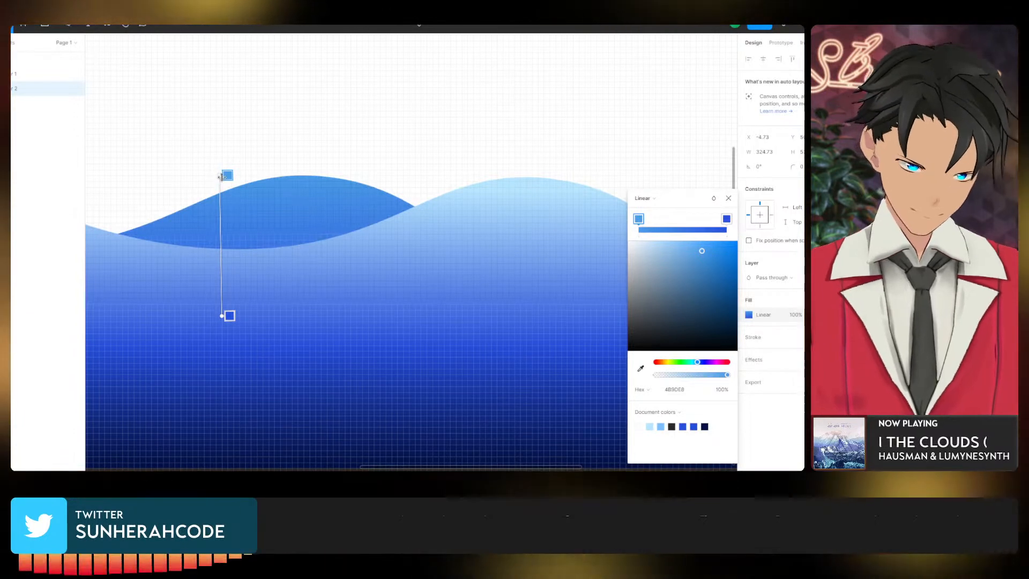
{"action": "left_click_drag", "start_coordinate": [220, 179], "coordinate": [231, 204]}
{"action": "key", "text": "ctrl+z"}
Move the rear wave's dark blue stop well up from the gradient's lower end and its light blue stop slightly down from the upper end.
{"action": "scroll", "coordinate": [222, 177], "scroll_direction": "down", "scroll_amount": 8}
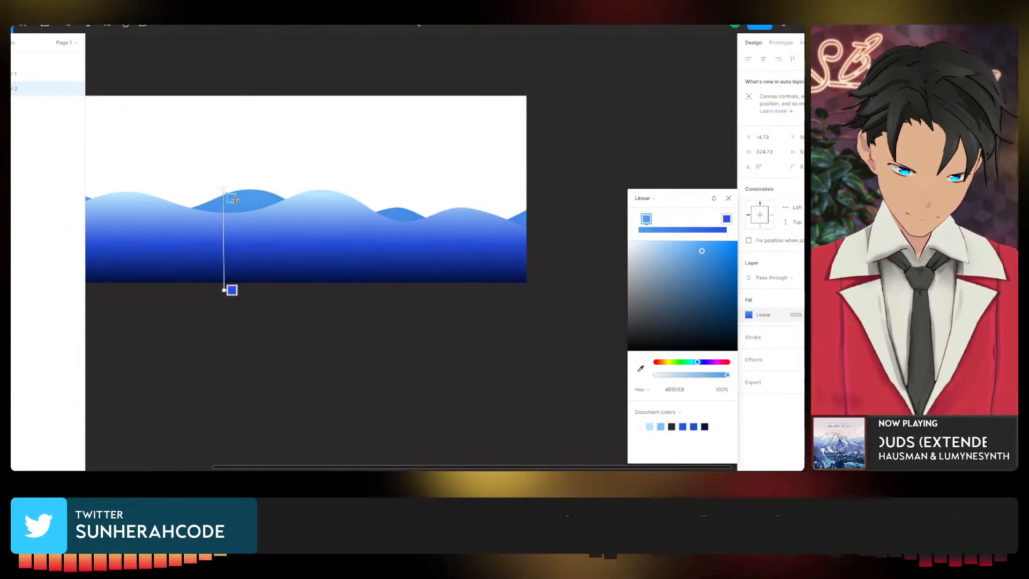
{"action": "left_click_drag", "start_coordinate": [229, 287], "coordinate": [238, 252]}
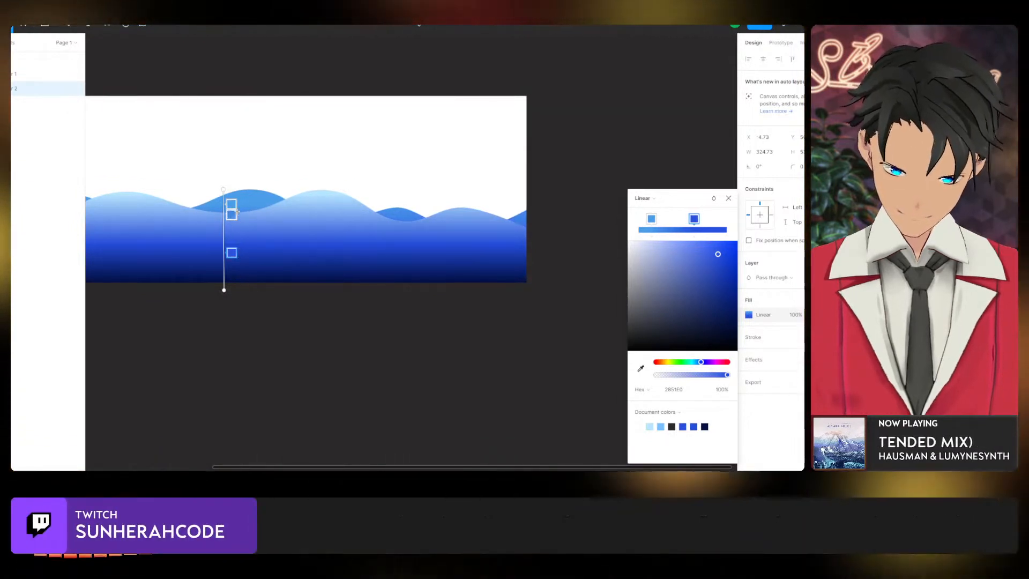
{"action": "left_click_drag", "start_coordinate": [231, 204], "coordinate": [234, 210]}
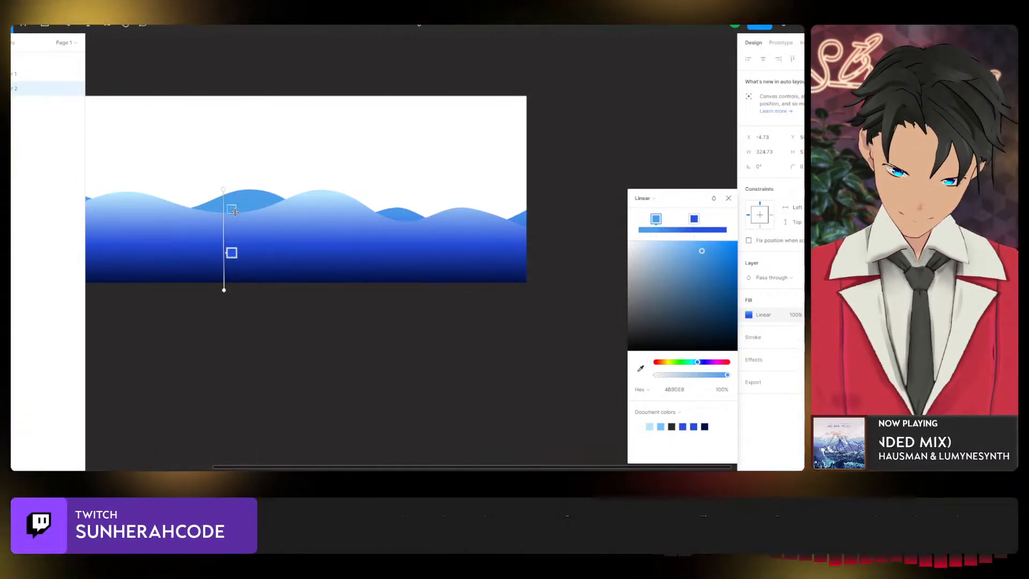
{"action": "scroll", "coordinate": [477, 262], "scroll_direction": "left", "scroll_amount": 8}
{"action": "scroll", "coordinate": [477, 263], "scroll_direction": "up", "scroll_amount": 1}
{"action": "scroll", "coordinate": [479, 267], "scroll_direction": "down", "scroll_amount": 5}
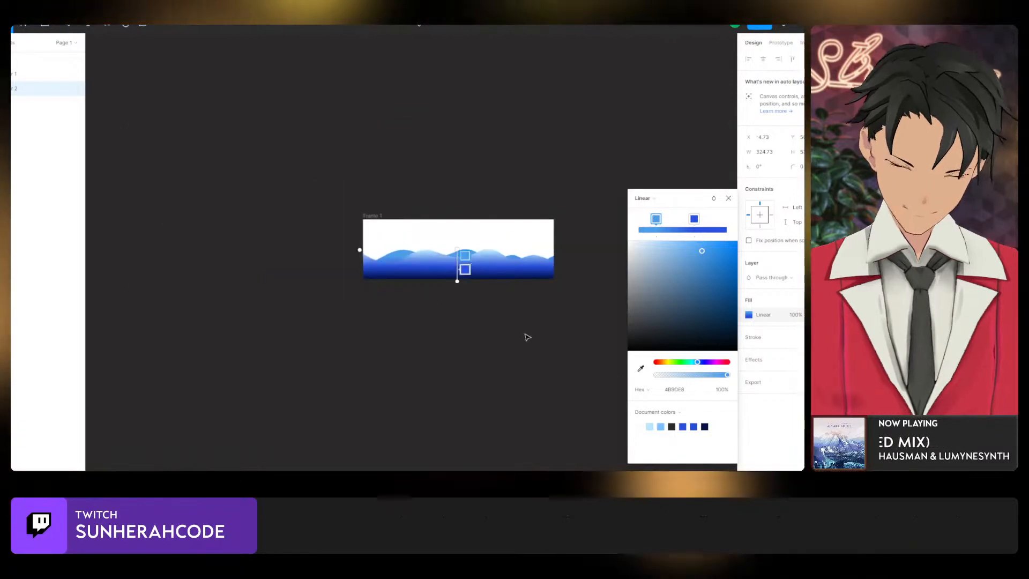
{"action": "left_click", "coordinate": [526, 337]}
Lower the front wave's middle blue gradient stop slightly and shift its navy stop a little closer to the gradient's lower end.
{"action": "left_click", "coordinate": [463, 272]}
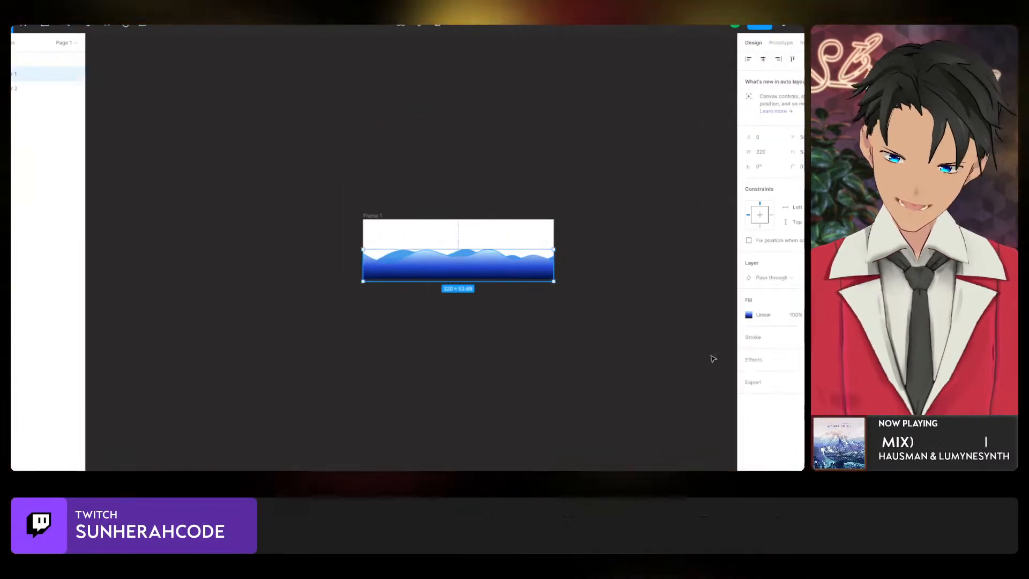
{"action": "left_click", "coordinate": [749, 314]}
{"action": "scroll", "coordinate": [510, 278], "scroll_direction": "up", "scroll_amount": 6}
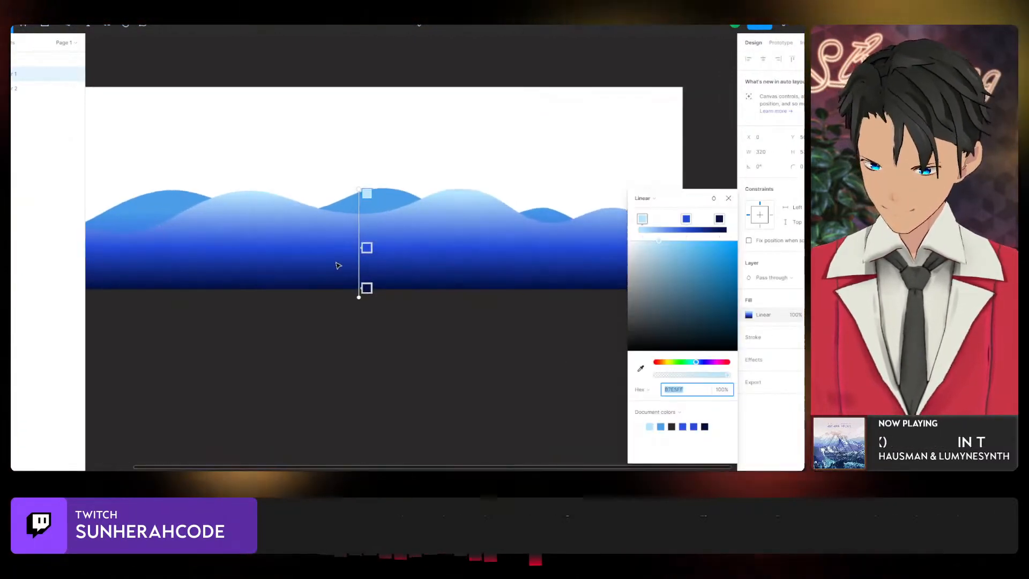
{"action": "scroll", "coordinate": [371, 282], "scroll_direction": "up", "scroll_amount": 2}
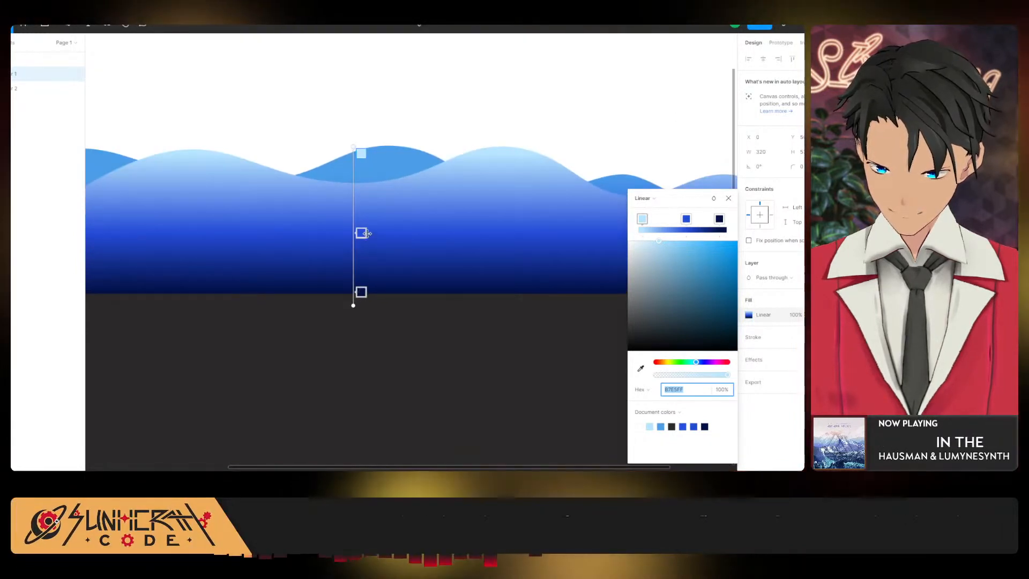
{"action": "mouse_move", "coordinate": [367, 233]}
{"action": "left_mouse_down"}
{"action": "mouse_move", "coordinate": [369, 254]}
{"action": "mouse_move", "coordinate": [375, 244]}
{"action": "left_mouse_up"}
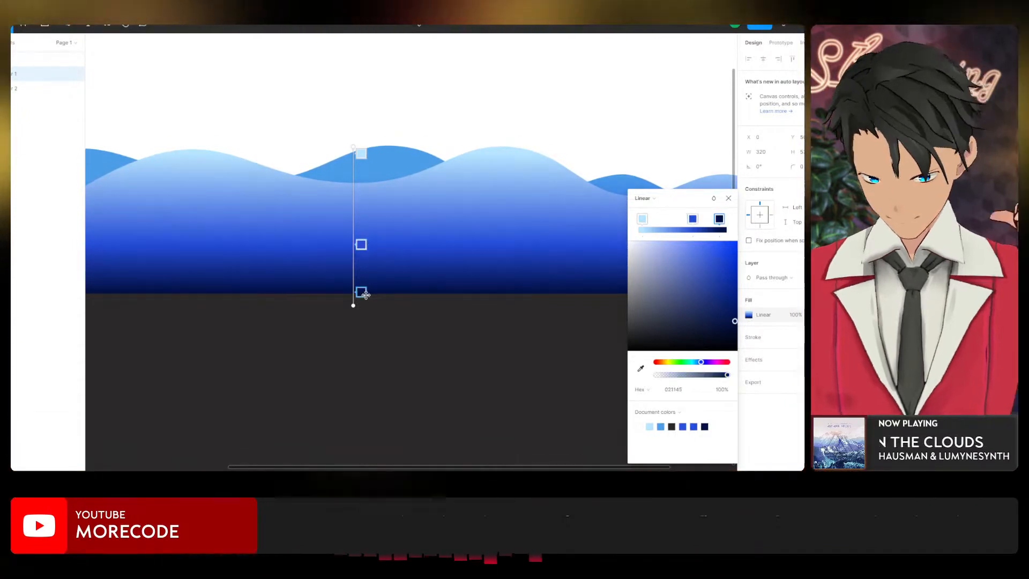
{"action": "left_click_drag", "start_coordinate": [368, 294], "coordinate": [368, 296]}
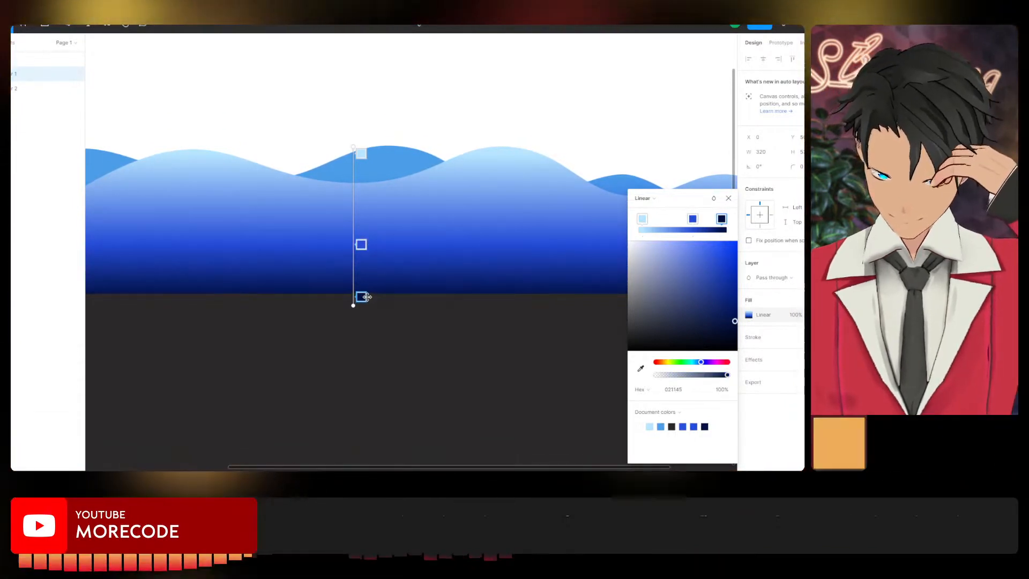
{"action": "left_click", "coordinate": [480, 358]}
{"action": "key", "text": "shift+1"}
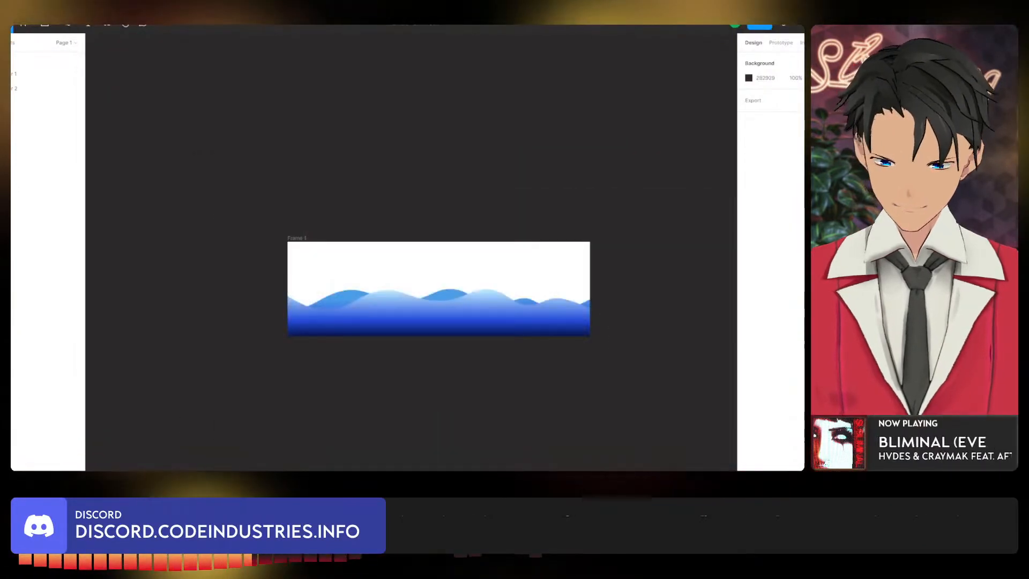
Switch to VoiceMeeter Potato, set the YT Music fader to -15 dB, and return to the Figma design.
{"action": "key", "text": "alt+Tab"}
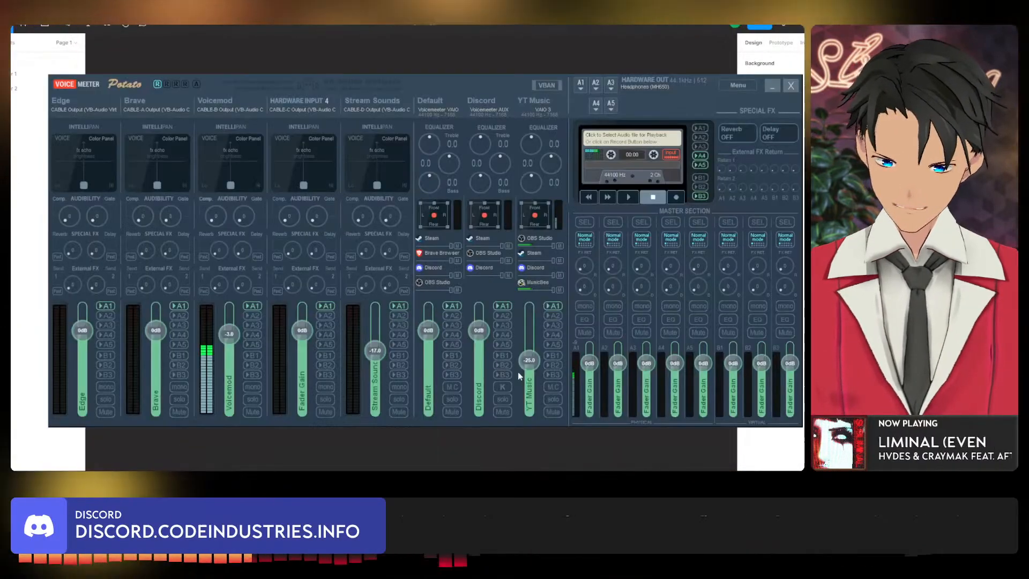
{"action": "right_click", "coordinate": [527, 366]}
{"action": "type", "text": "-1"}
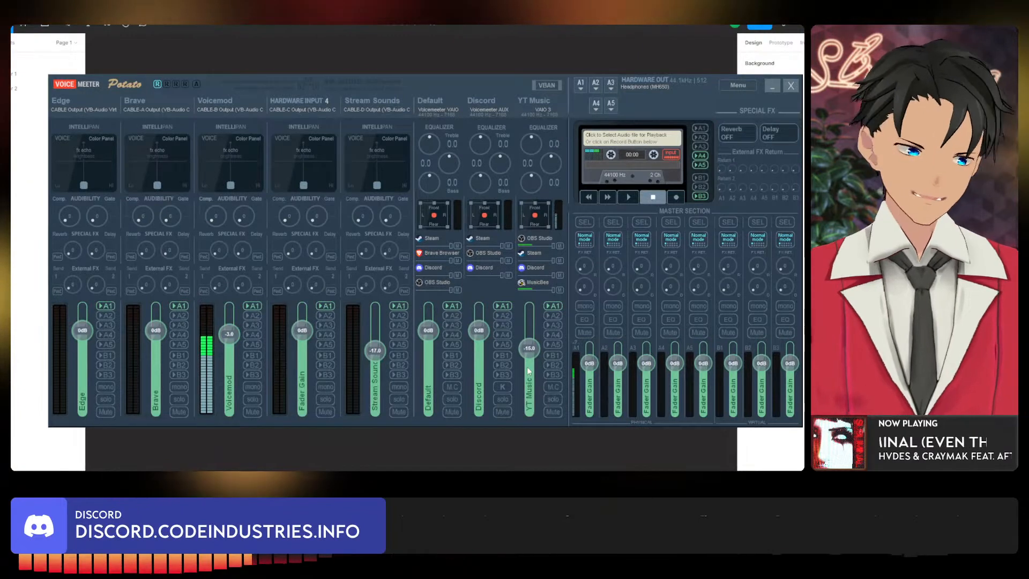
{"action": "left_click", "coordinate": [464, 441]}
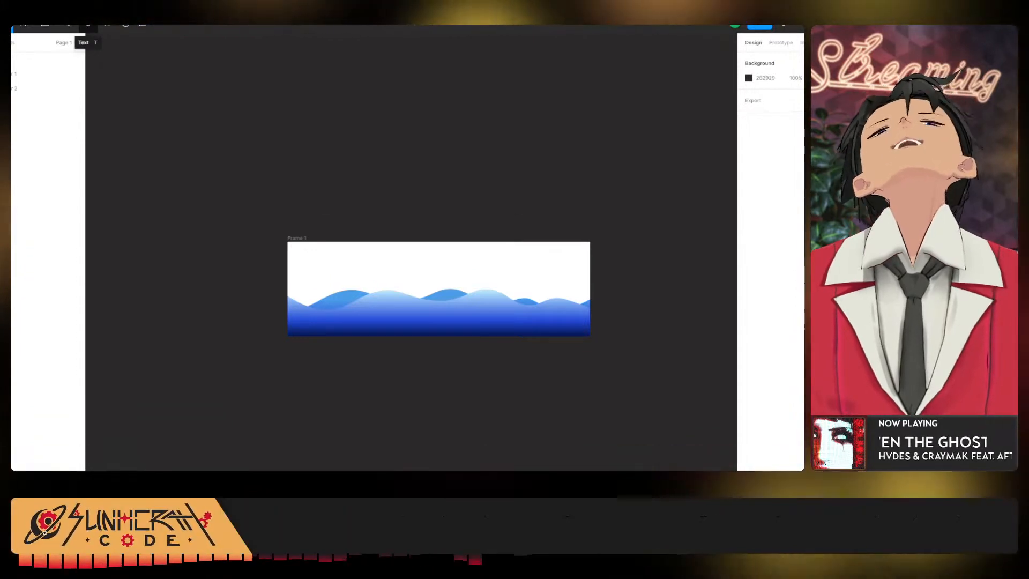
Add a single-line, auto-width text layer reading "MY WISHLIST" in the white area above the waves.
{"action": "left_click", "coordinate": [88, 24]}
{"action": "scroll", "coordinate": [365, 273], "scroll_direction": "up", "scroll_amount": 4}
{"action": "left_click_drag", "start_coordinate": [361, 253], "coordinate": [418, 296]}
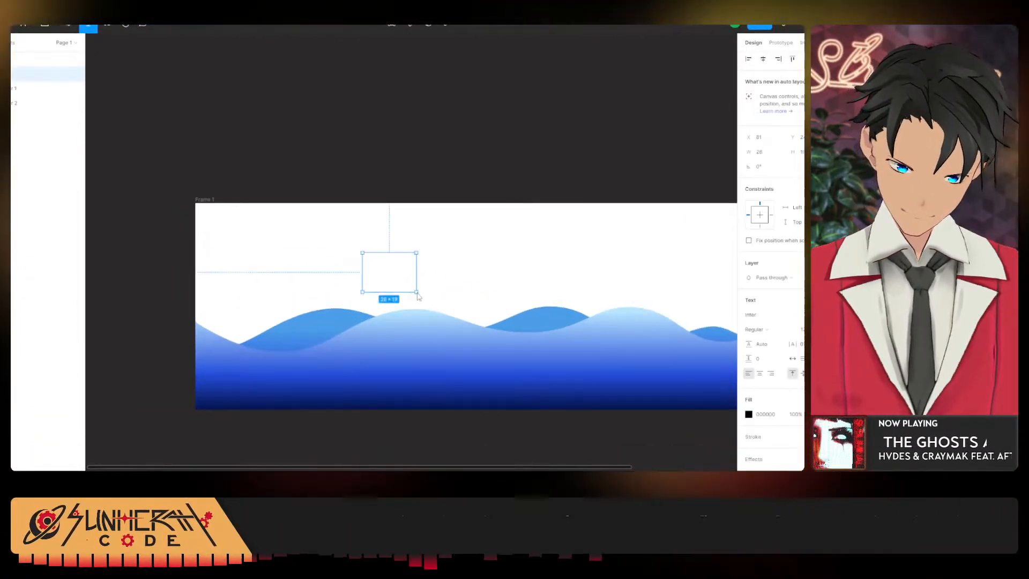
{"action": "left_click_drag", "start_coordinate": [598, 417], "coordinate": [456, 399]}
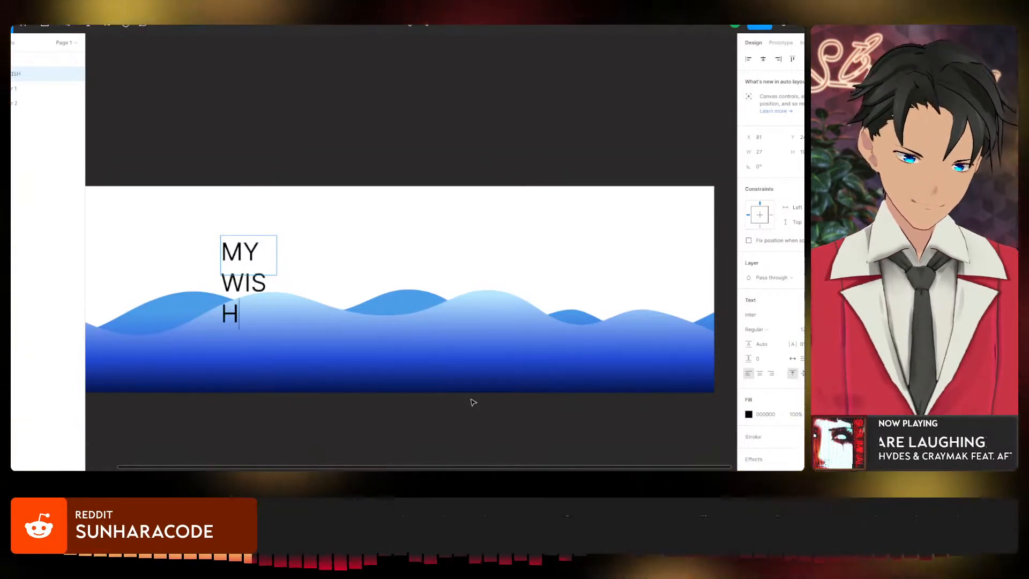
{"action": "type", "text": "LIST"}
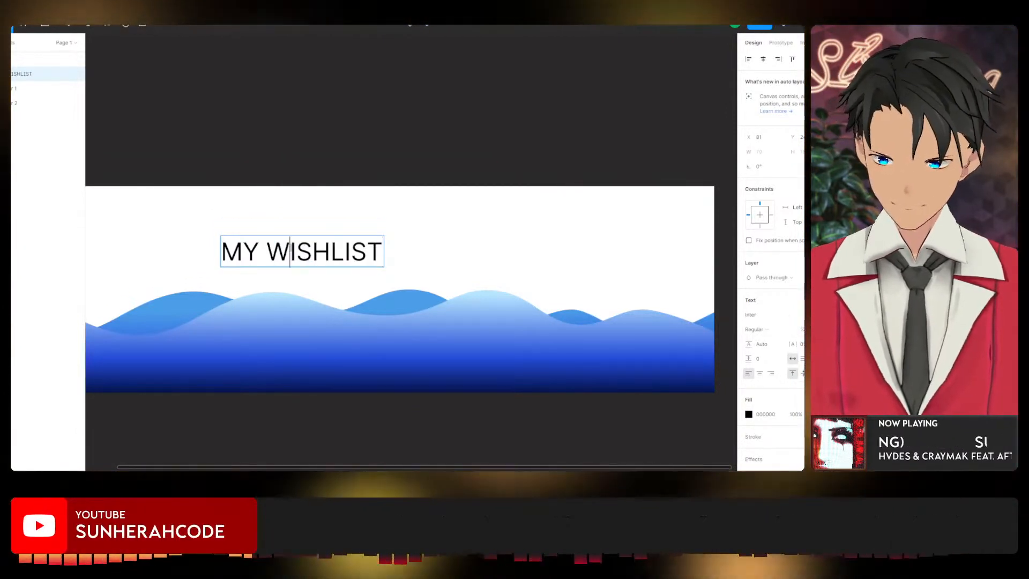
Set the font size of the whole MY WISHLIST text to 30.
{"action": "key", "text": "ctrl+a"}
{"action": "left_click", "coordinate": [801, 329]}
{"action": "type", "text": "30"}
{"action": "key", "text": "Return"}
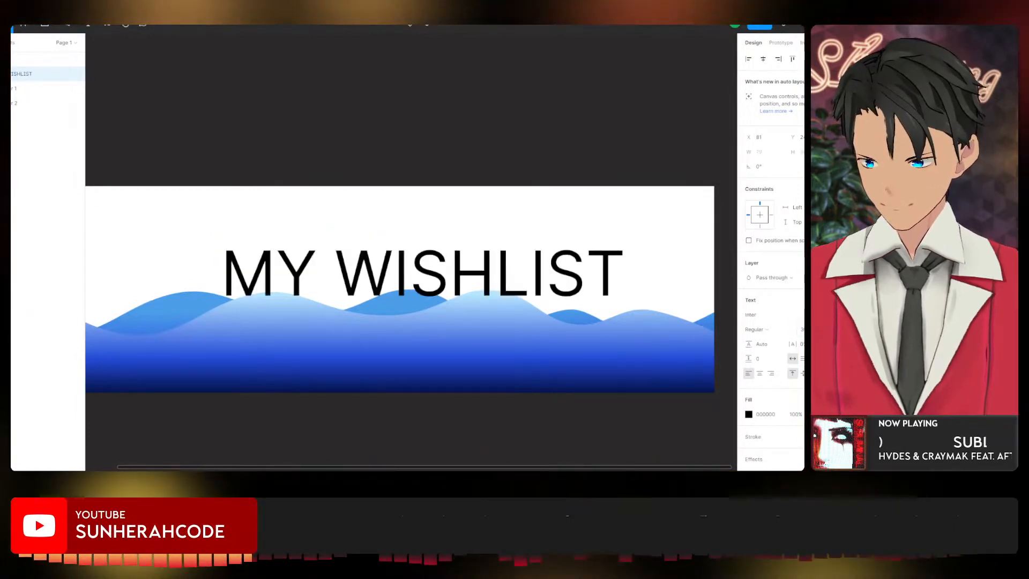